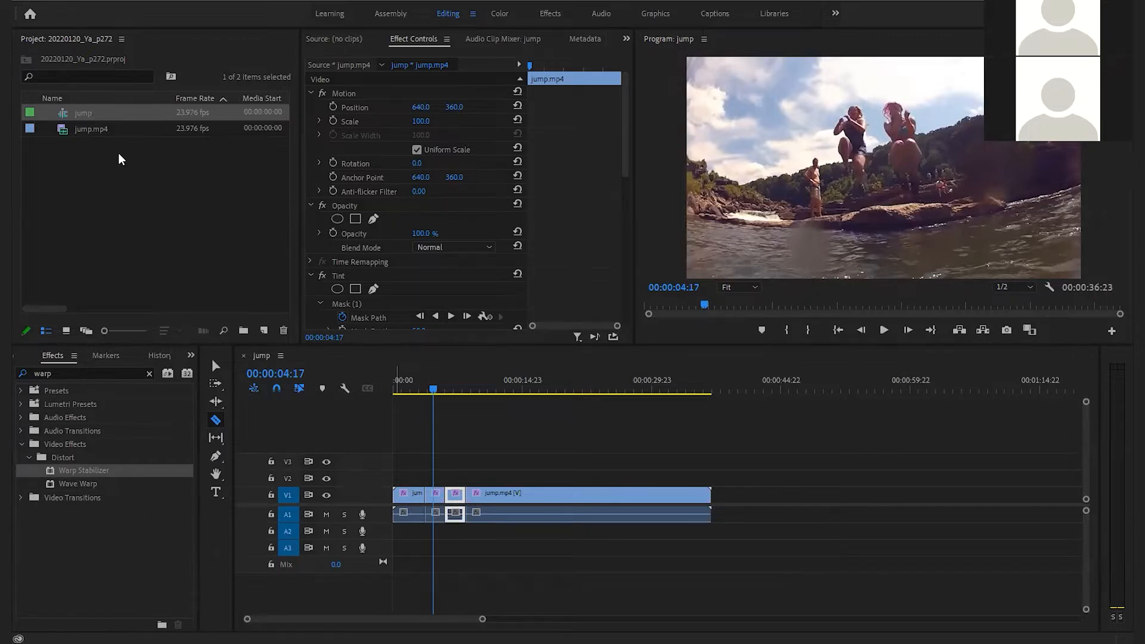
- Import View.mp4 from the 06 folder and create a sequence from it
{"action": "left_click", "coordinate": [103, 192]}
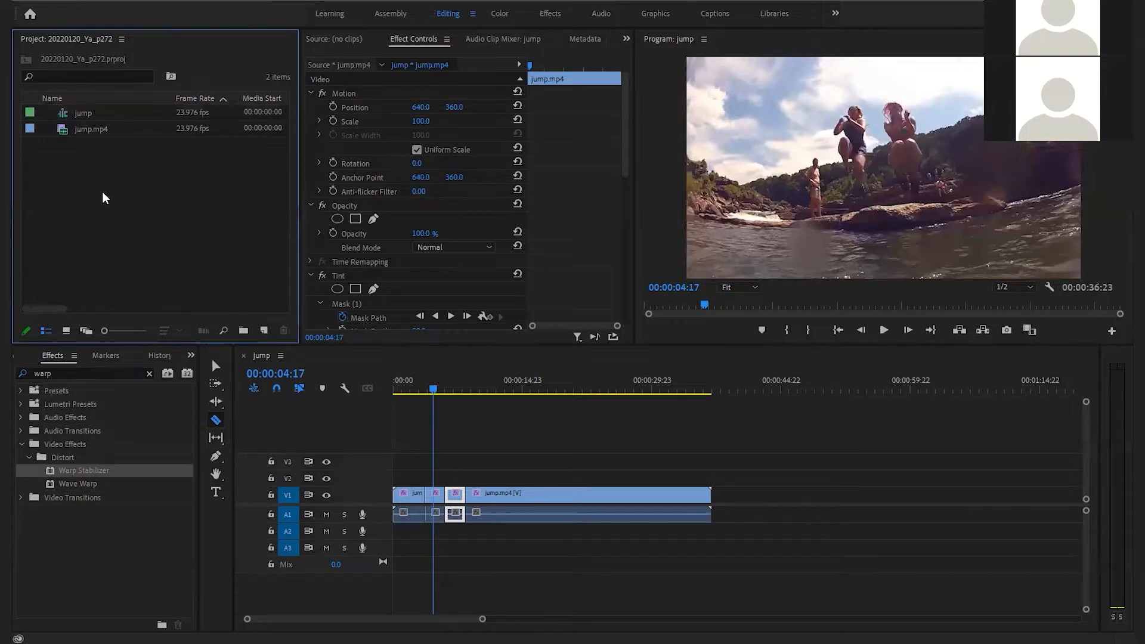
{"action": "double_click", "coordinate": [120, 202]}
{"action": "scroll", "coordinate": [216, 221], "scroll_direction": "down", "scroll_amount": 1}
{"action": "scroll", "coordinate": [225, 221], "scroll_direction": "down", "scroll_amount": 4}
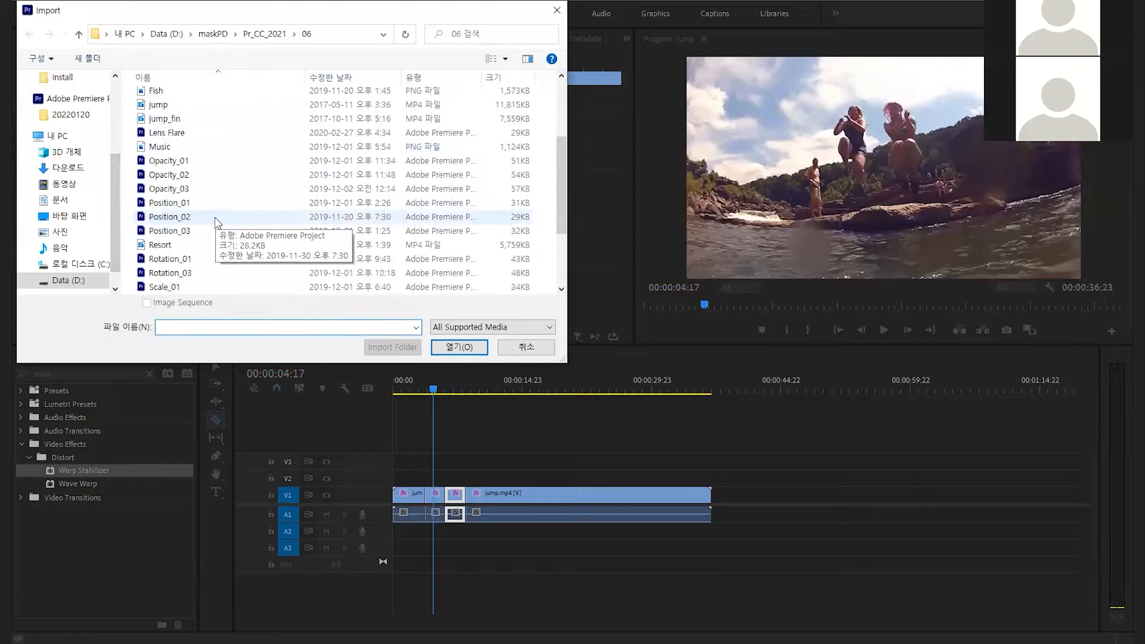
{"action": "left_click", "coordinate": [214, 273]}
{"action": "left_click", "coordinate": [458, 347]}
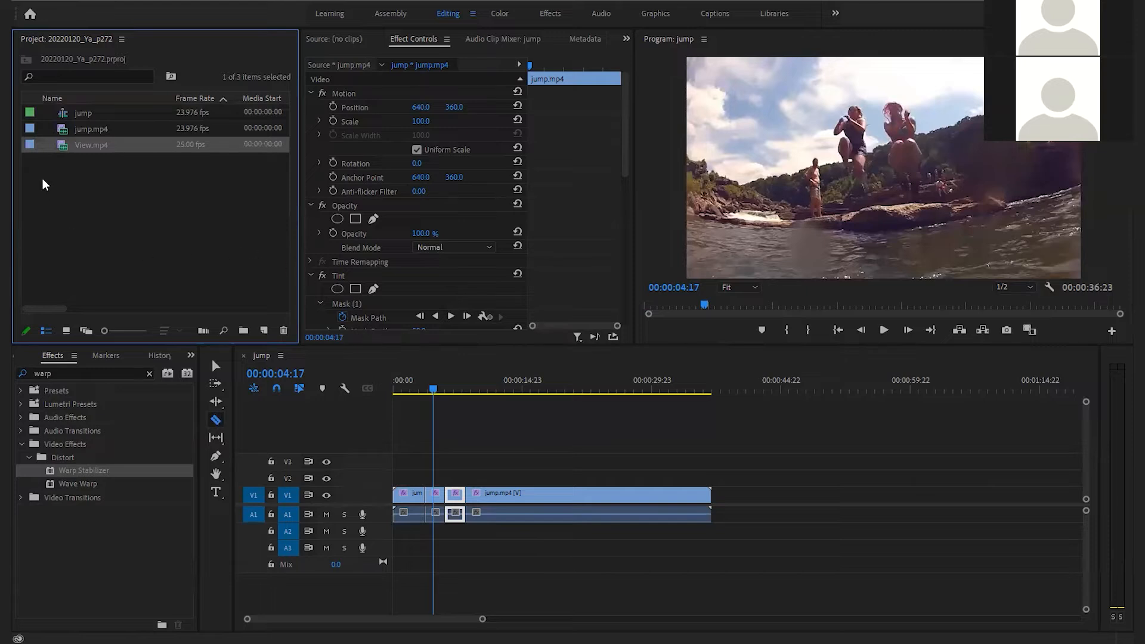
{"action": "left_click", "coordinate": [264, 331]}
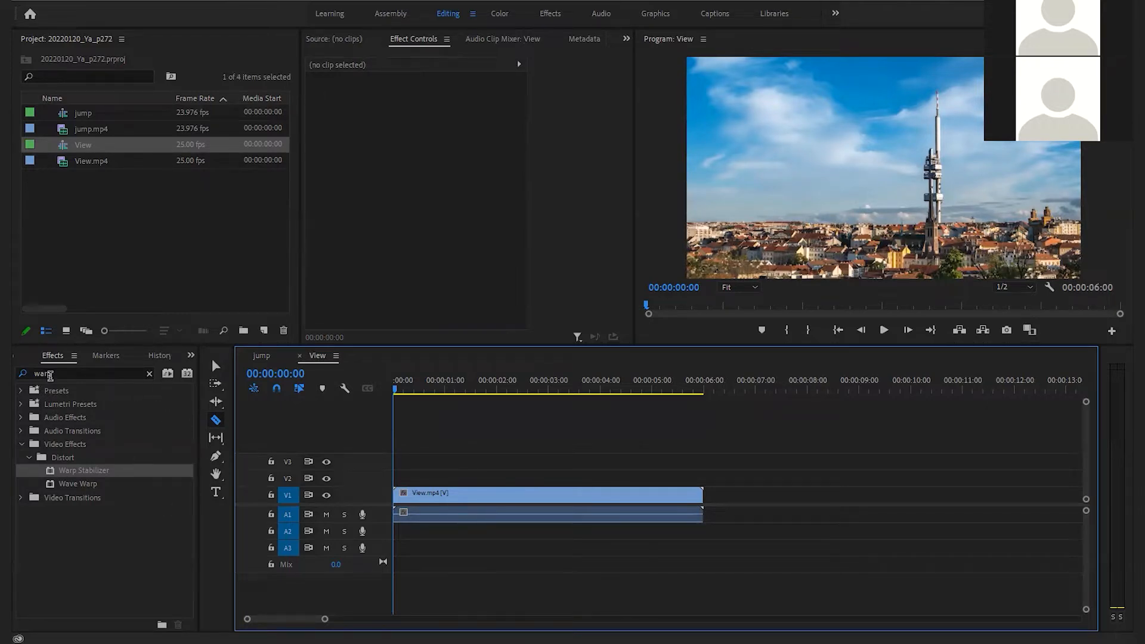
- Replace the effects search with "fast blur" and select the Obsolete folder that holds the video effect
{"action": "left_click", "coordinate": [149, 373]}
{"action": "left_click", "coordinate": [120, 372]}
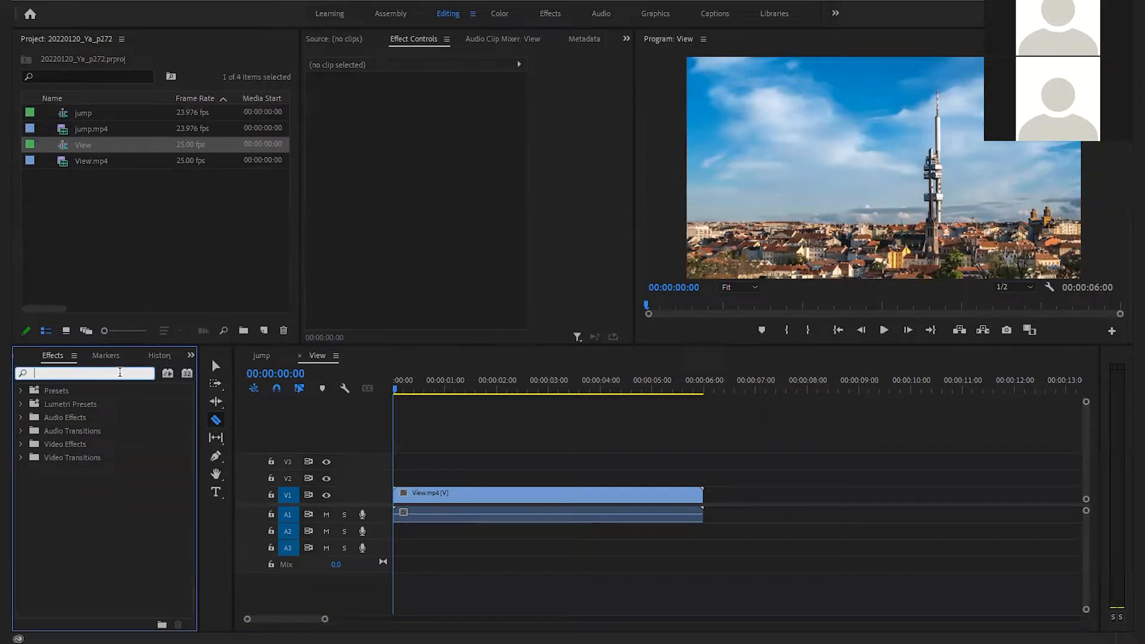
{"action": "type", "text": "fast blur"}
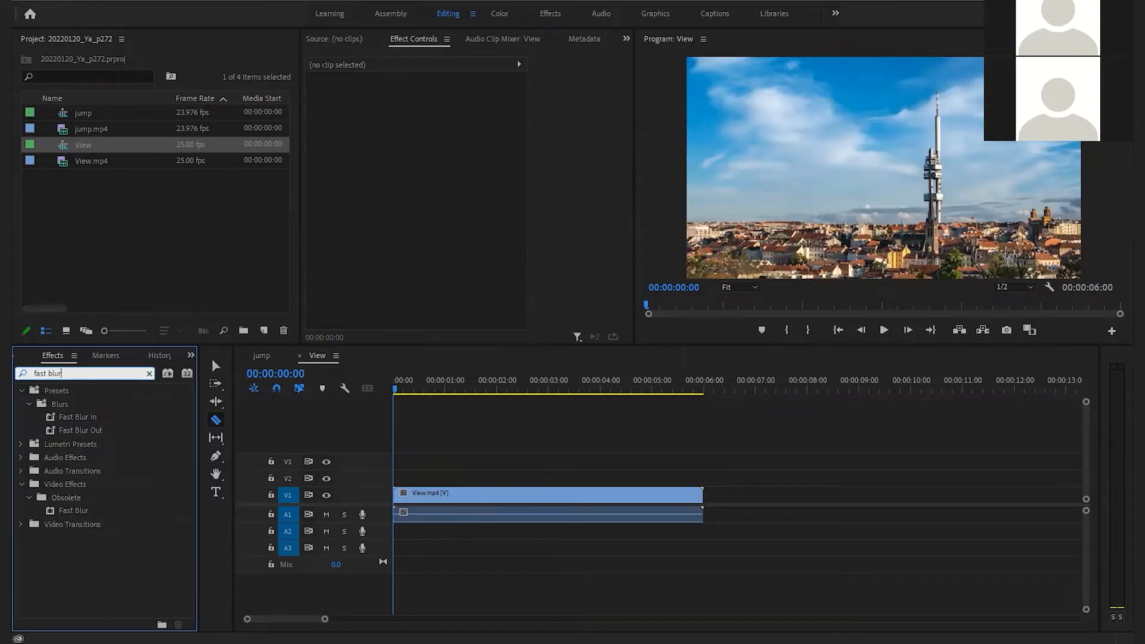
{"action": "left_click", "coordinate": [70, 498]}
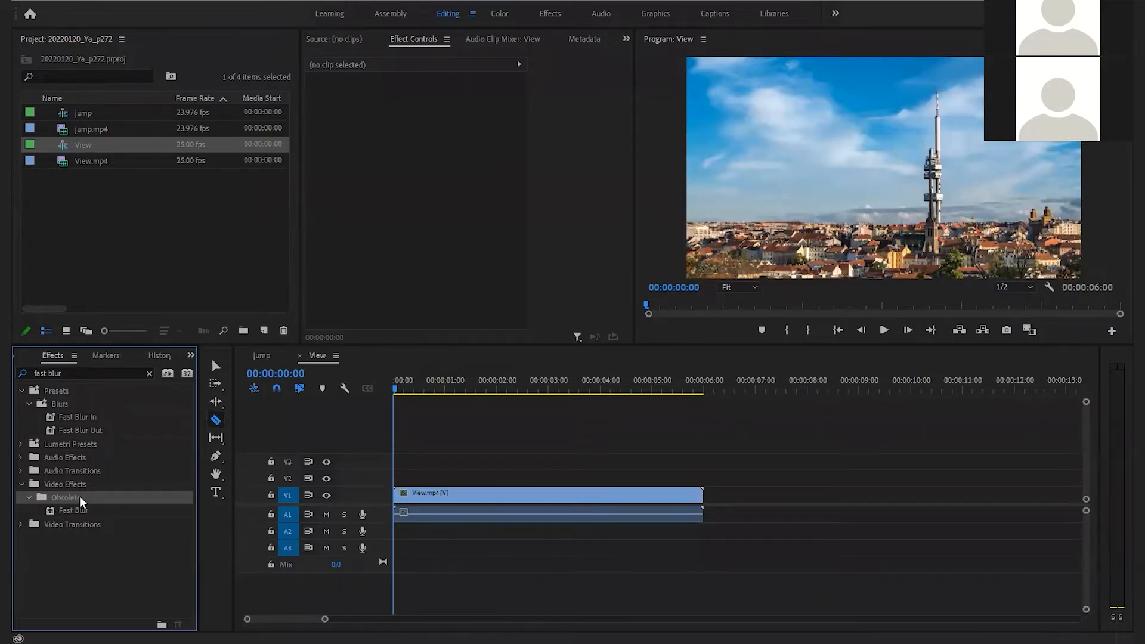
- Clear the effects search and look through the effects in the Obsolete folder of Video Effects
{"action": "left_click", "coordinate": [149, 374]}
{"action": "left_click", "coordinate": [20, 444]}
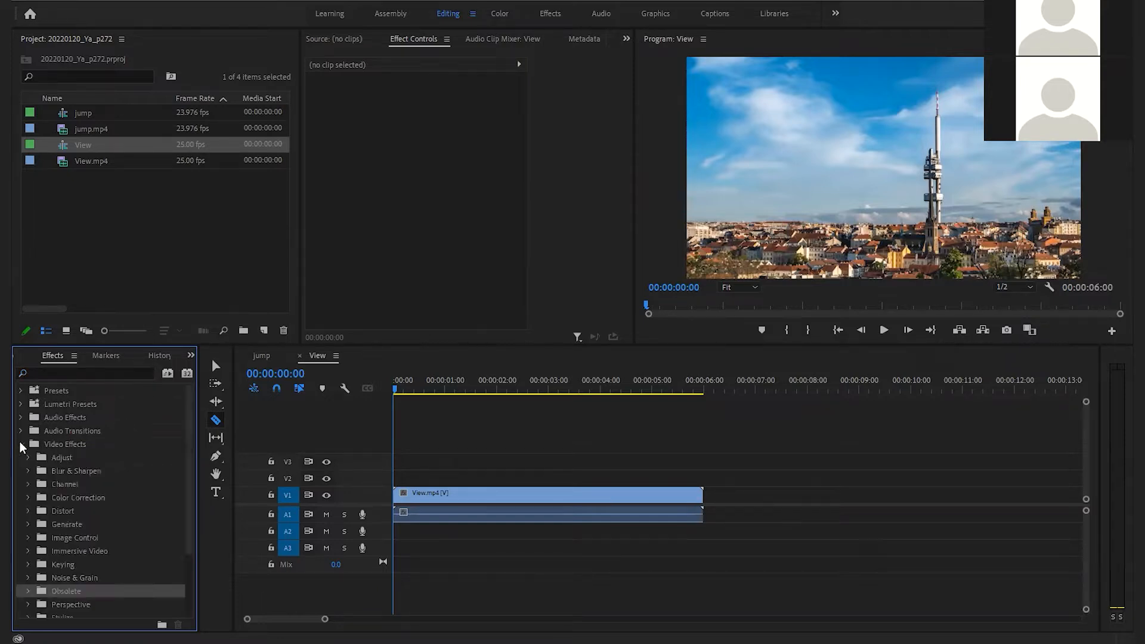
{"action": "scroll", "coordinate": [80, 459], "scroll_direction": "down", "scroll_amount": 3}
{"action": "scroll", "coordinate": [88, 460], "scroll_direction": "down", "scroll_amount": 1}
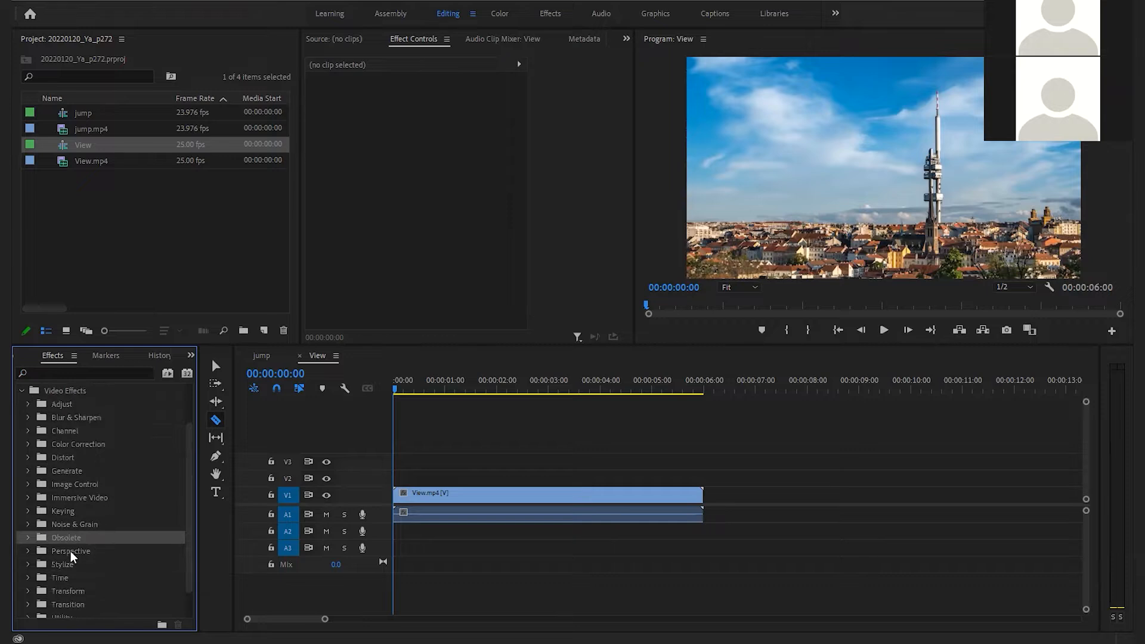
{"action": "left_click", "coordinate": [27, 538]}
{"action": "scroll", "coordinate": [74, 531], "scroll_direction": "down", "scroll_amount": 12}
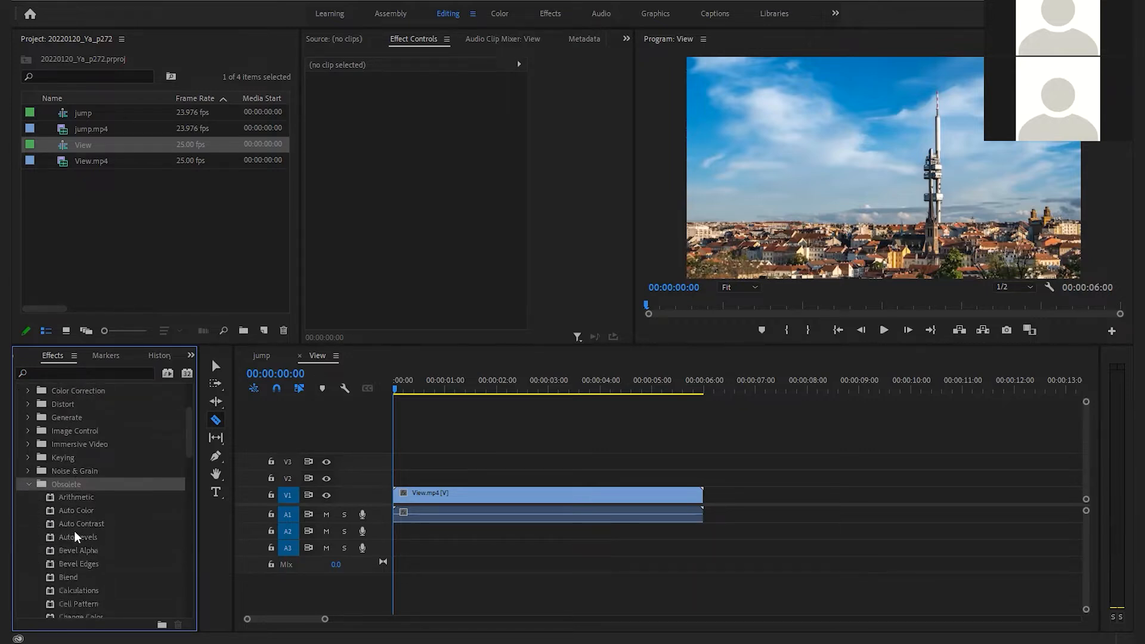
{"action": "scroll", "coordinate": [74, 518], "scroll_direction": "down", "scroll_amount": 15}
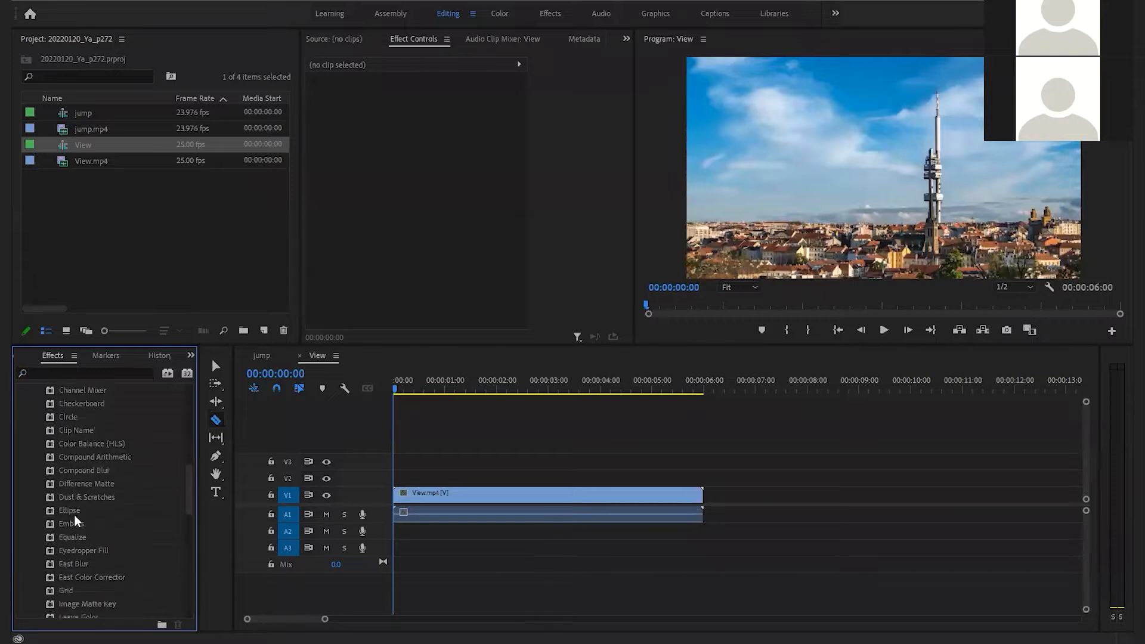
{"action": "scroll", "coordinate": [74, 516], "scroll_direction": "down", "scroll_amount": 15}
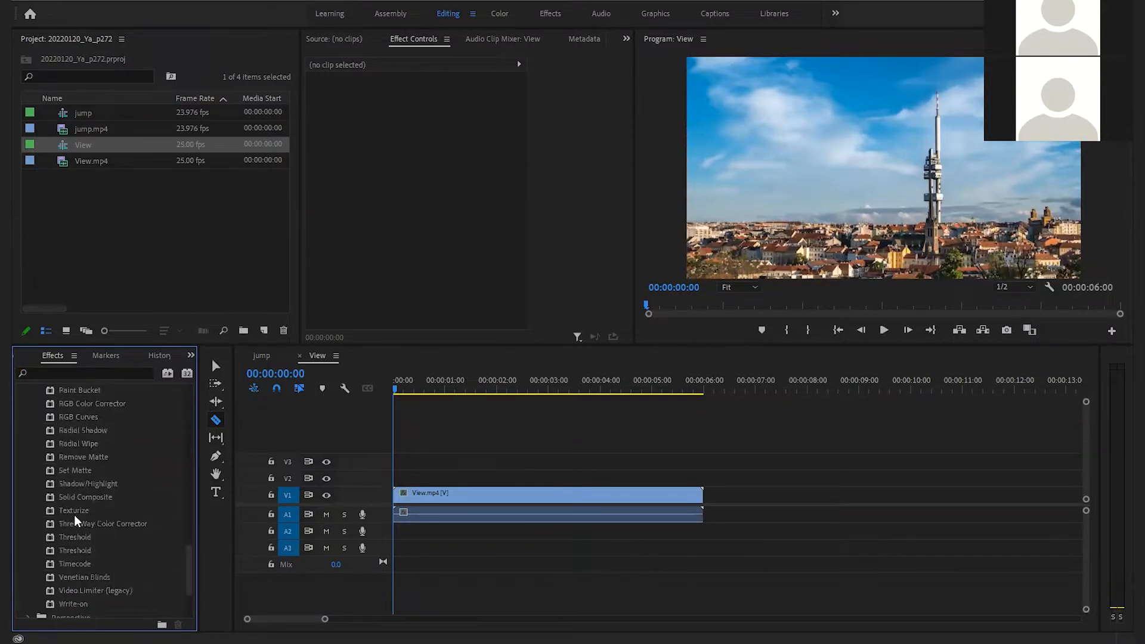
{"action": "scroll", "coordinate": [76, 558], "scroll_direction": "up", "scroll_amount": 12}
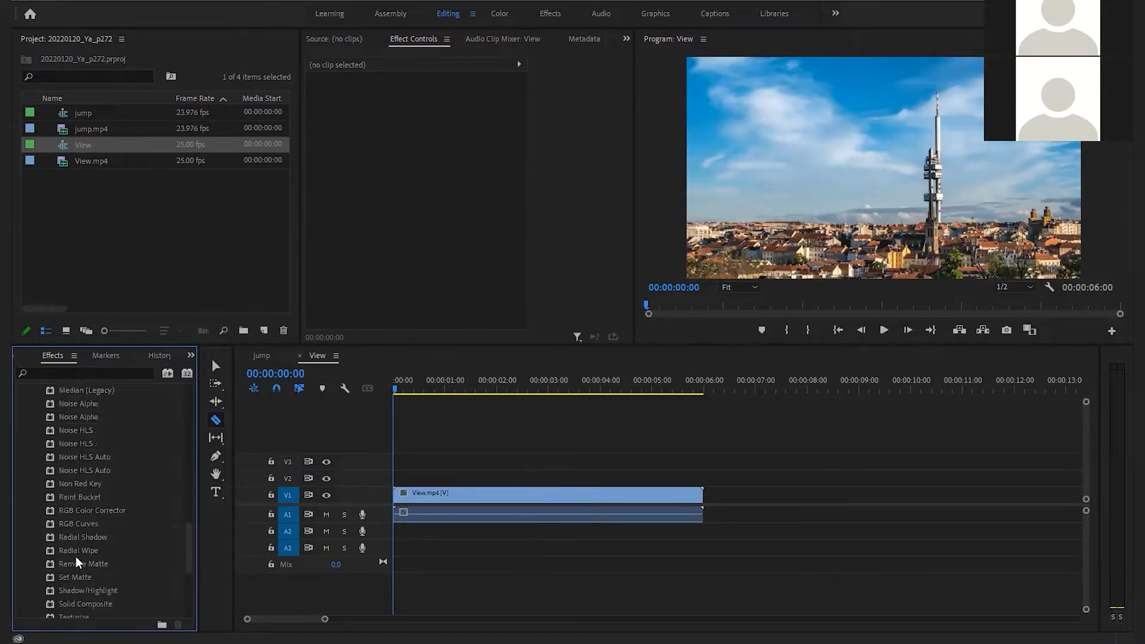
{"action": "scroll", "coordinate": [76, 556], "scroll_direction": "up", "scroll_amount": 12}
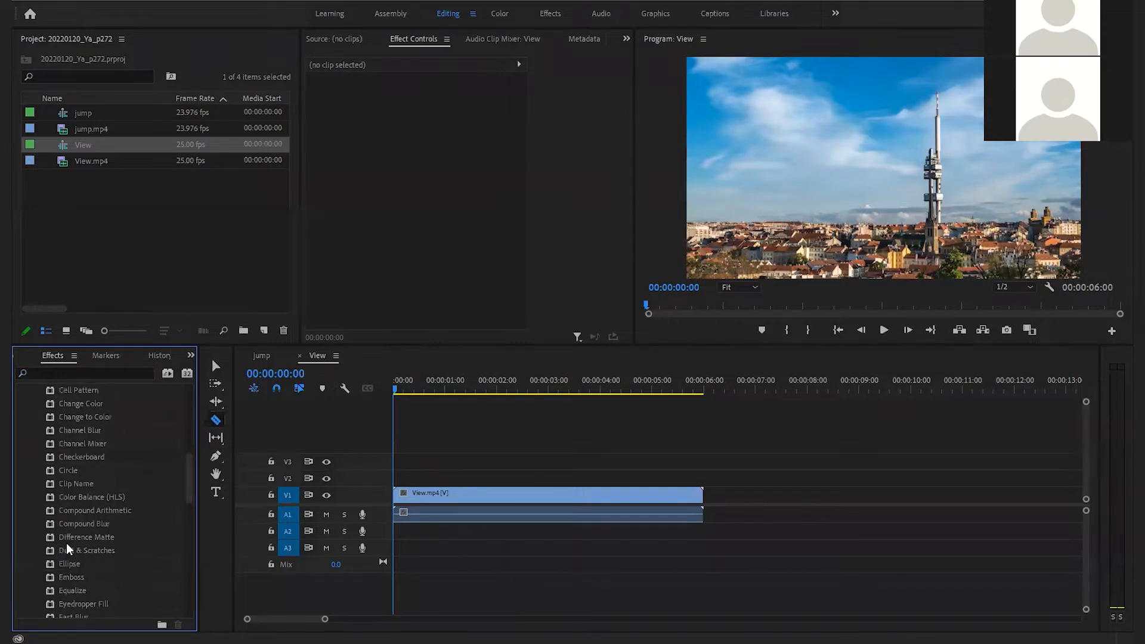
{"action": "scroll", "coordinate": [56, 520], "scroll_direction": "up", "scroll_amount": 3}
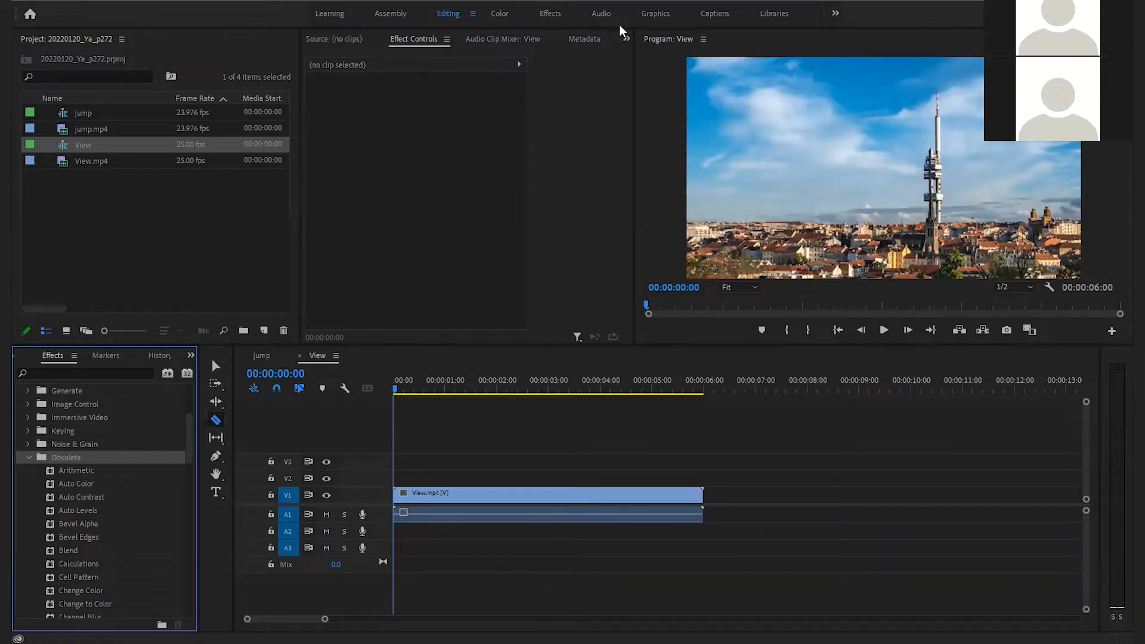
- Switch to the Graphics workspace and return to the Editing workspace
{"action": "left_click", "coordinate": [653, 14]}
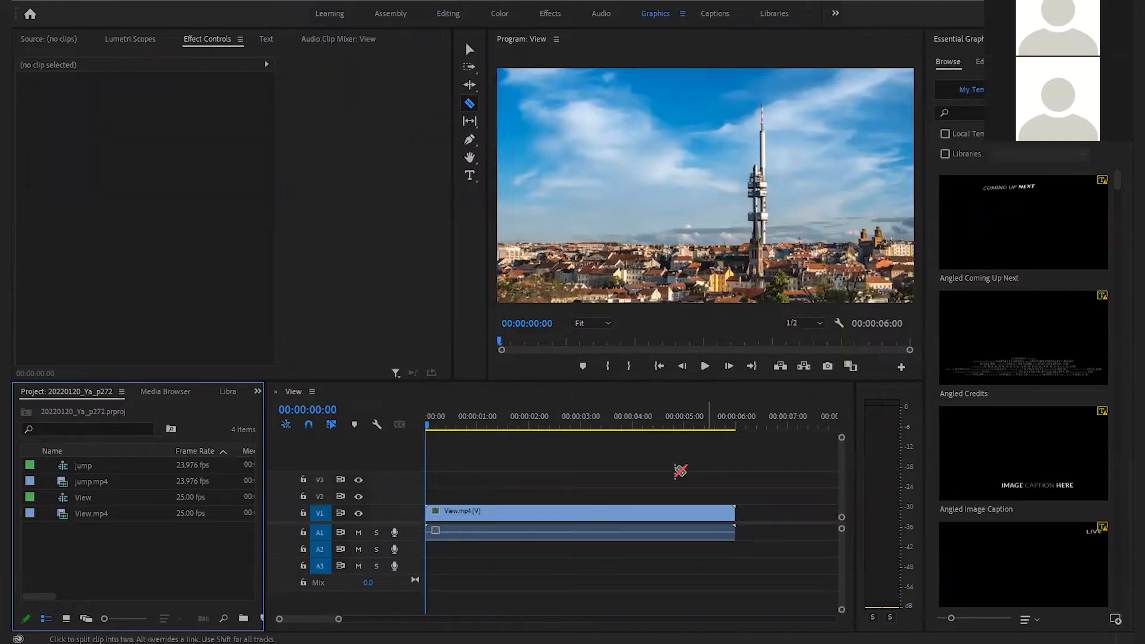
{"action": "left_click", "coordinate": [448, 13]}
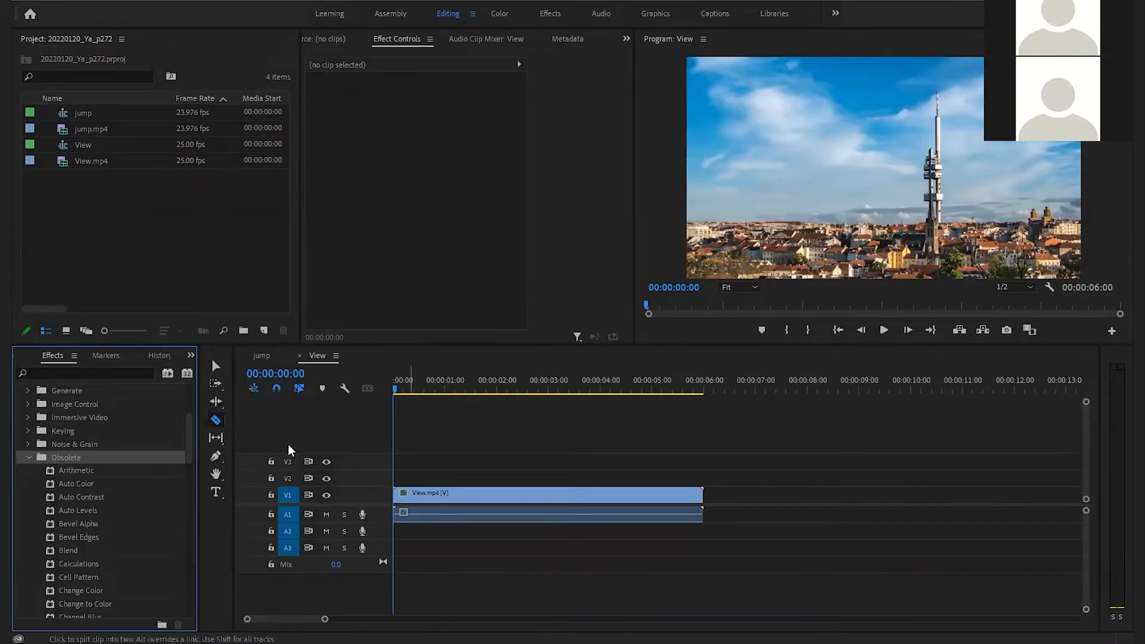
- Apply the Fast Blur effect from the Obsolete video effects to the View.mp4 clip on V1
{"action": "scroll", "coordinate": [85, 531], "scroll_direction": "down", "scroll_amount": 4}
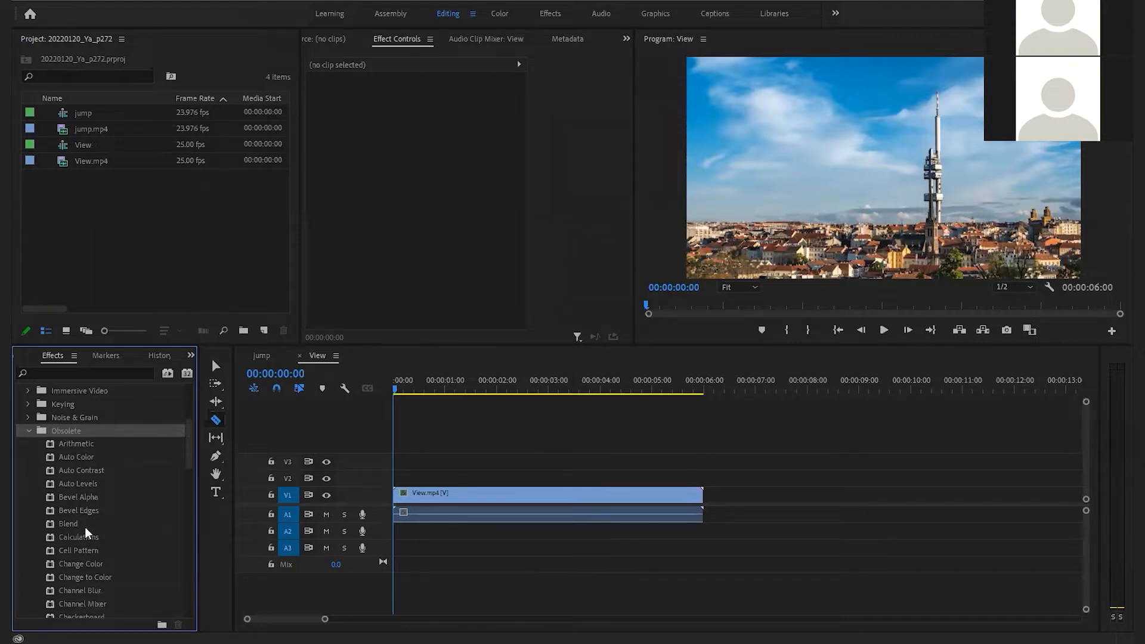
{"action": "scroll", "coordinate": [85, 527], "scroll_direction": "down", "scroll_amount": 2}
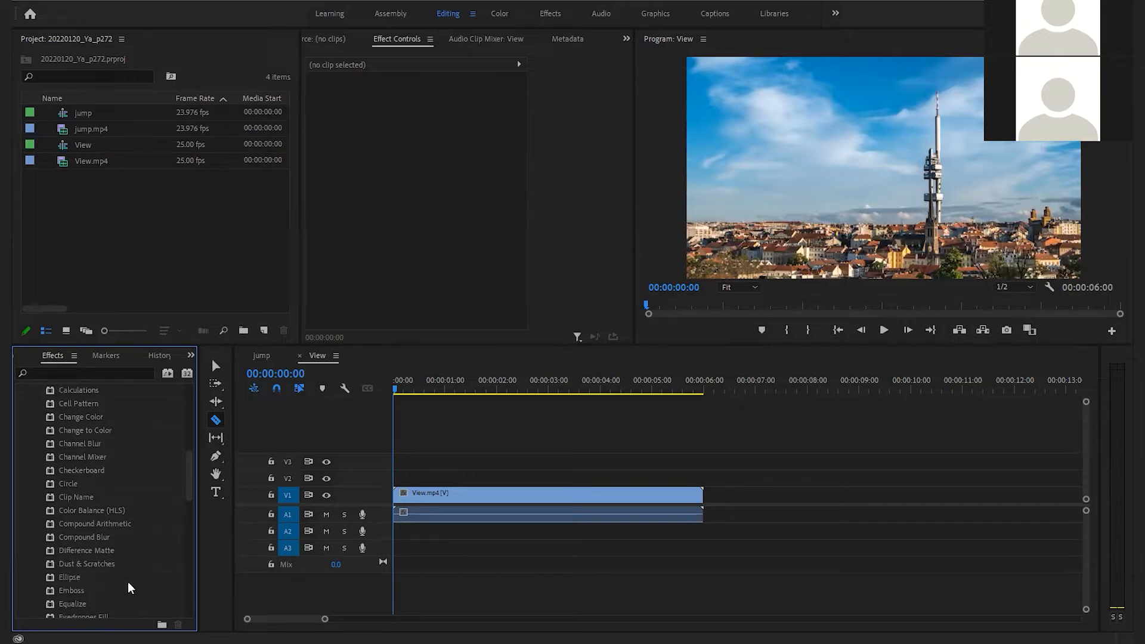
{"action": "scroll", "coordinate": [102, 554], "scroll_direction": "up", "scroll_amount": 4}
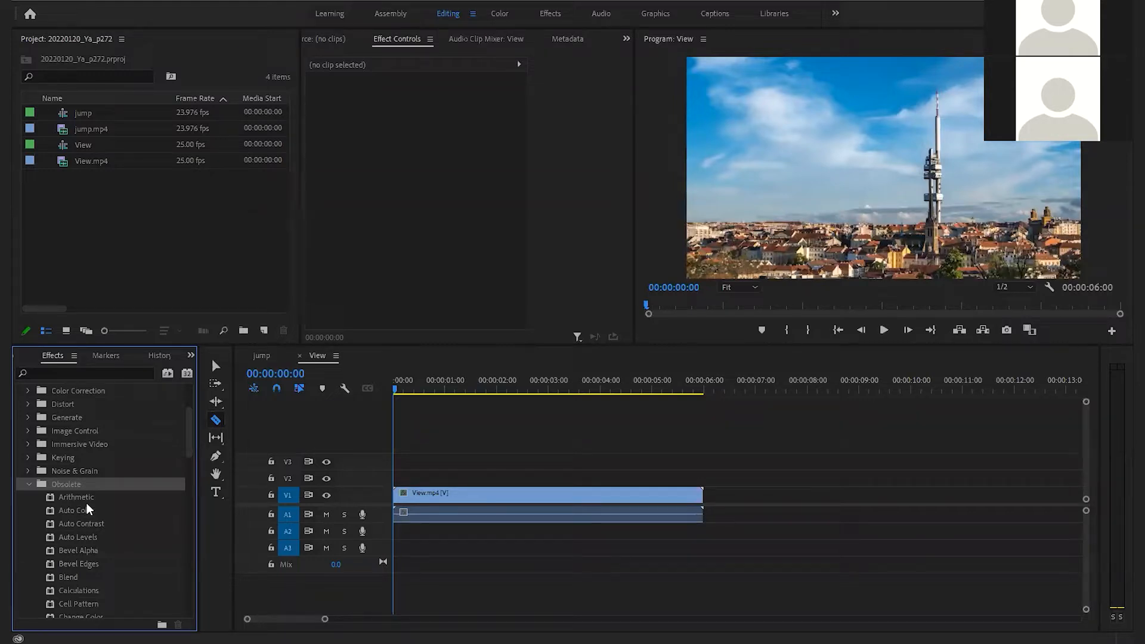
{"action": "scroll", "coordinate": [113, 522], "scroll_direction": "down", "scroll_amount": 1}
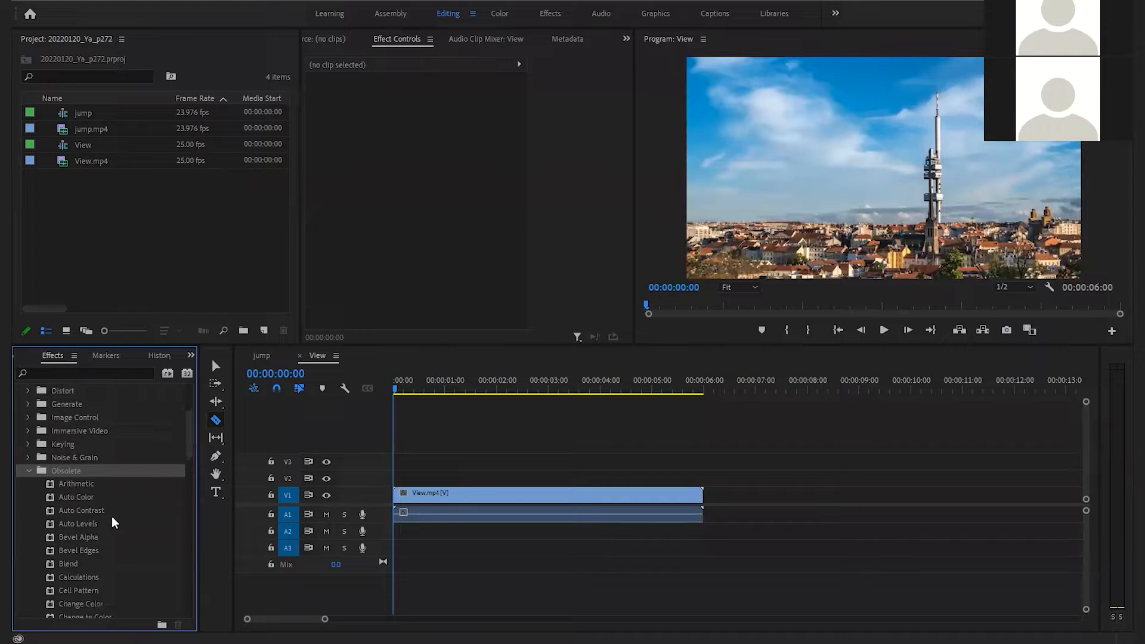
{"action": "scroll", "coordinate": [110, 523], "scroll_direction": "down", "scroll_amount": 20}
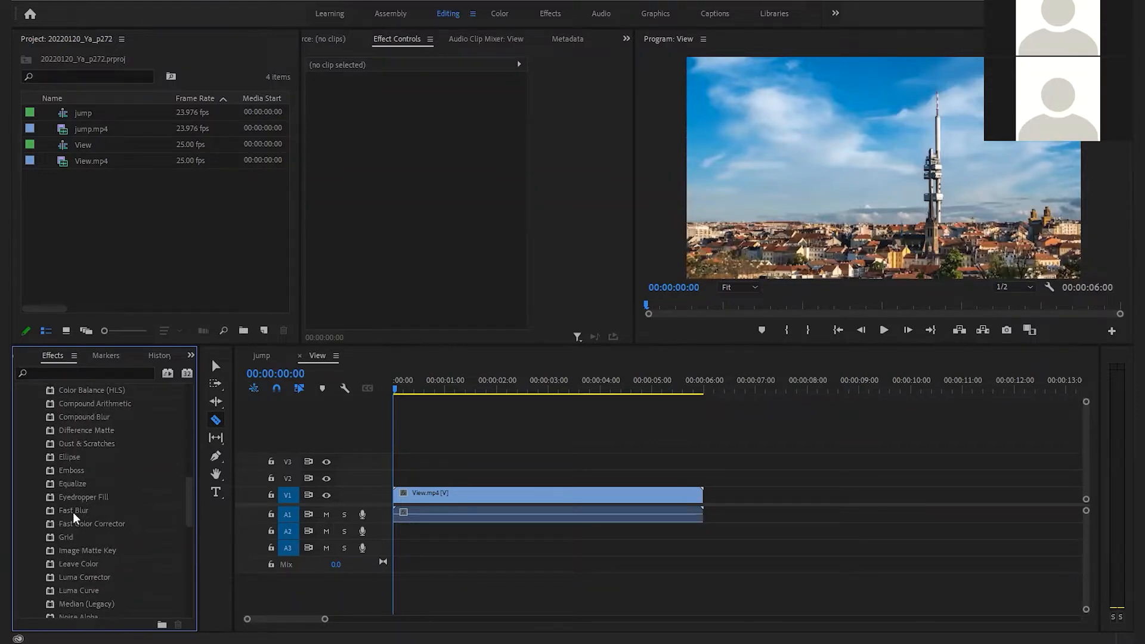
{"action": "left_click", "coordinate": [73, 513]}
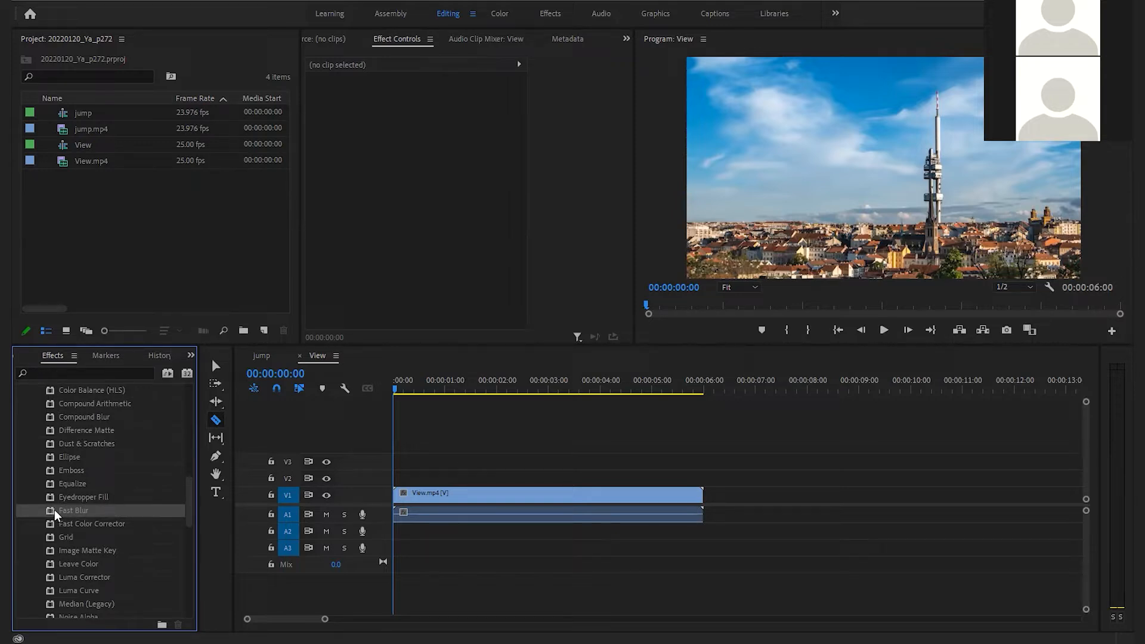
{"action": "left_click_drag", "start_coordinate": [51, 510], "coordinate": [507, 496]}
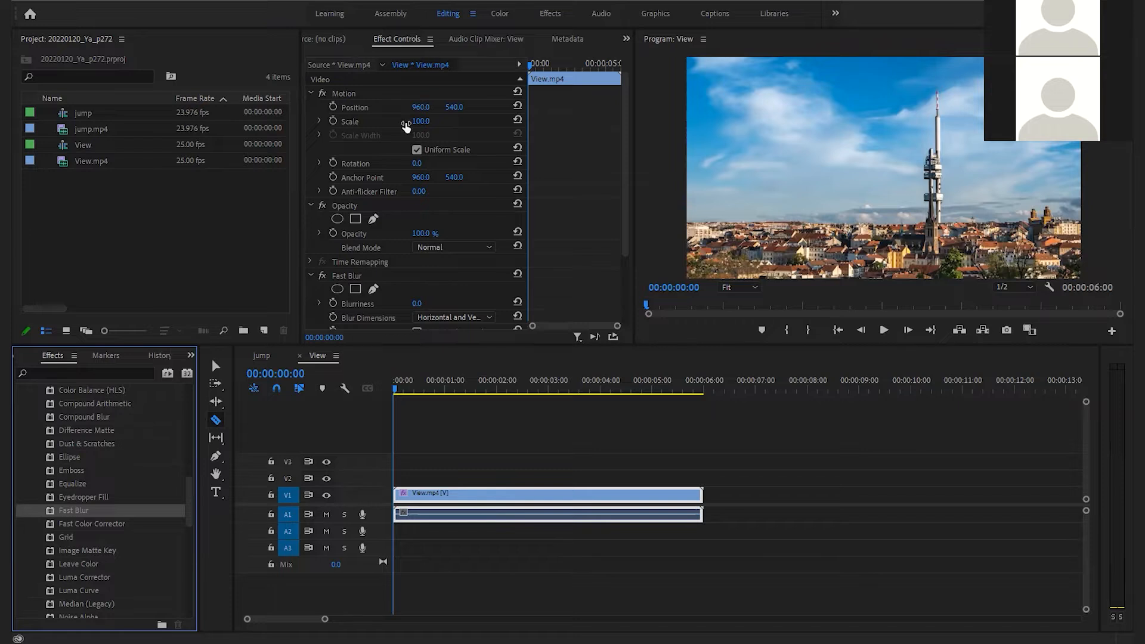
- Disable and re-enable Fast Blur on the View.mp4 clip while checking different frames of the sequence
{"action": "scroll", "coordinate": [337, 270], "scroll_direction": "down", "scroll_amount": 2}
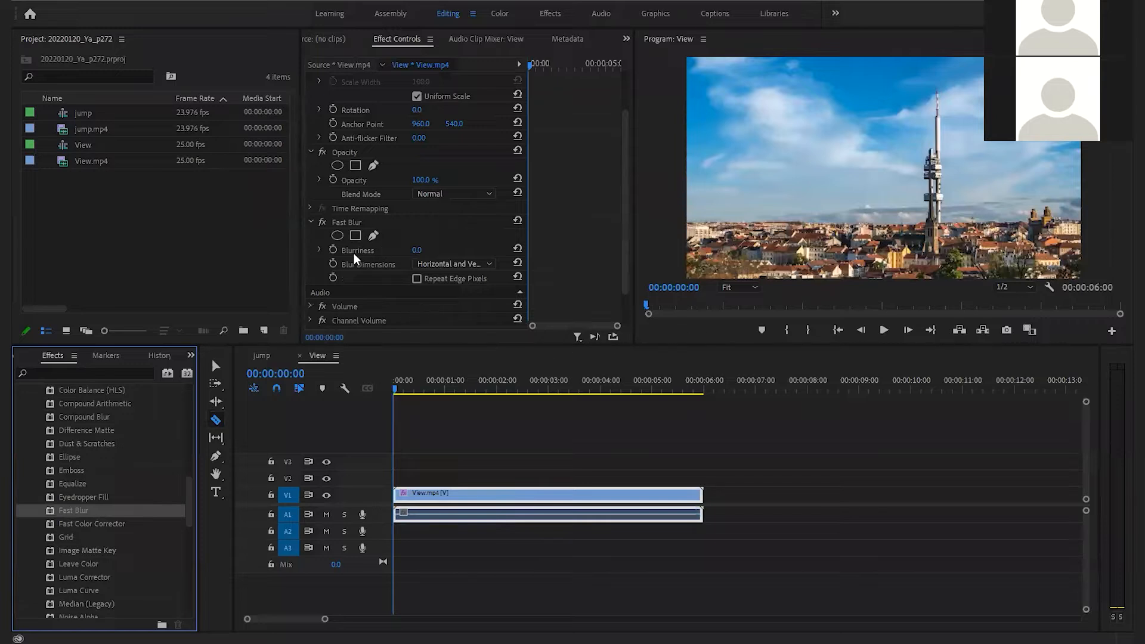
{"action": "left_click_drag", "start_coordinate": [405, 384], "coordinate": [493, 388]}
{"action": "left_click", "coordinate": [319, 223]}
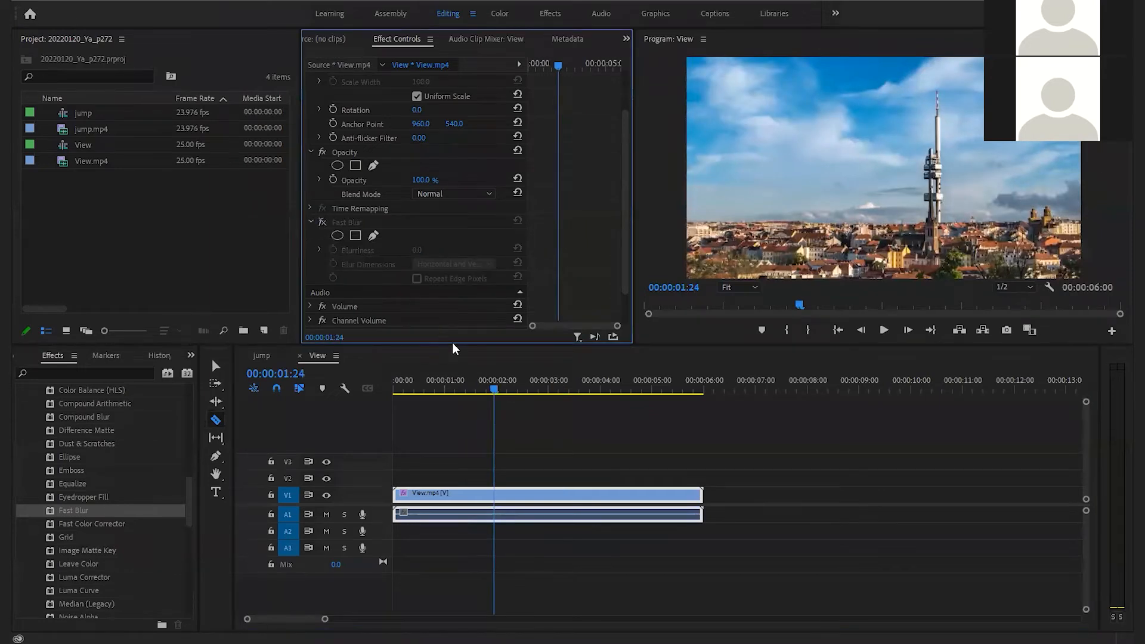
{"action": "left_click_drag", "start_coordinate": [492, 388], "coordinate": [548, 391]}
{"action": "left_click", "coordinate": [323, 222]}
{"action": "left_click_drag", "start_coordinate": [545, 388], "coordinate": [486, 393]}
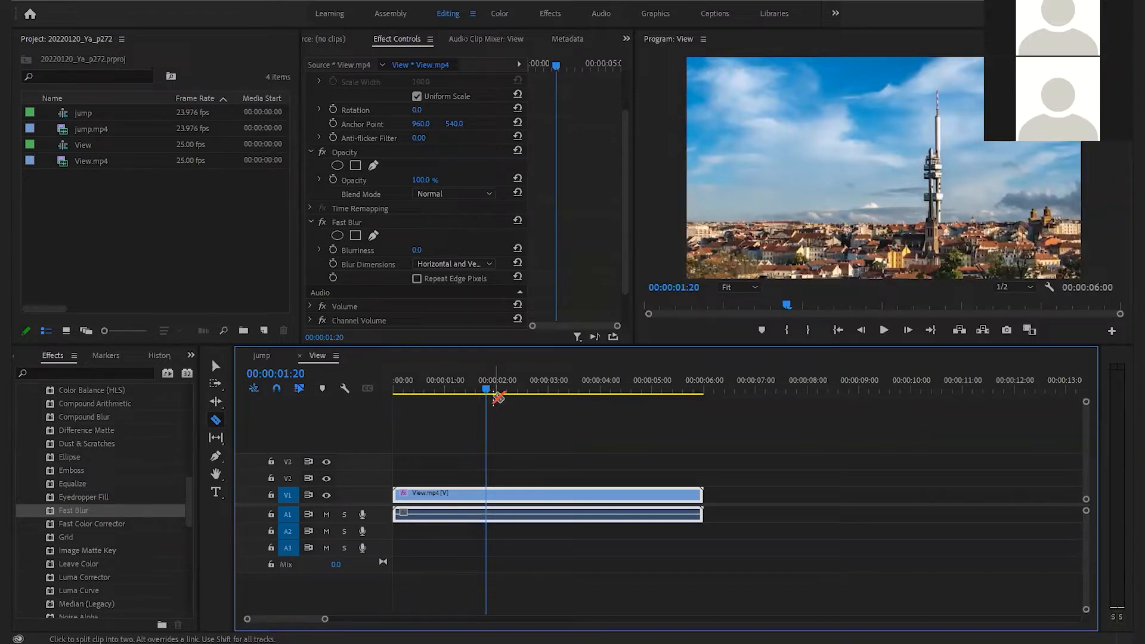
- Animate Fast Blur's Blurriness with a keyframe of 0 at 00:00:00:00 and one of 35 at 00:00:05:10
{"action": "left_click_drag", "start_coordinate": [485, 387], "coordinate": [313, 413]}
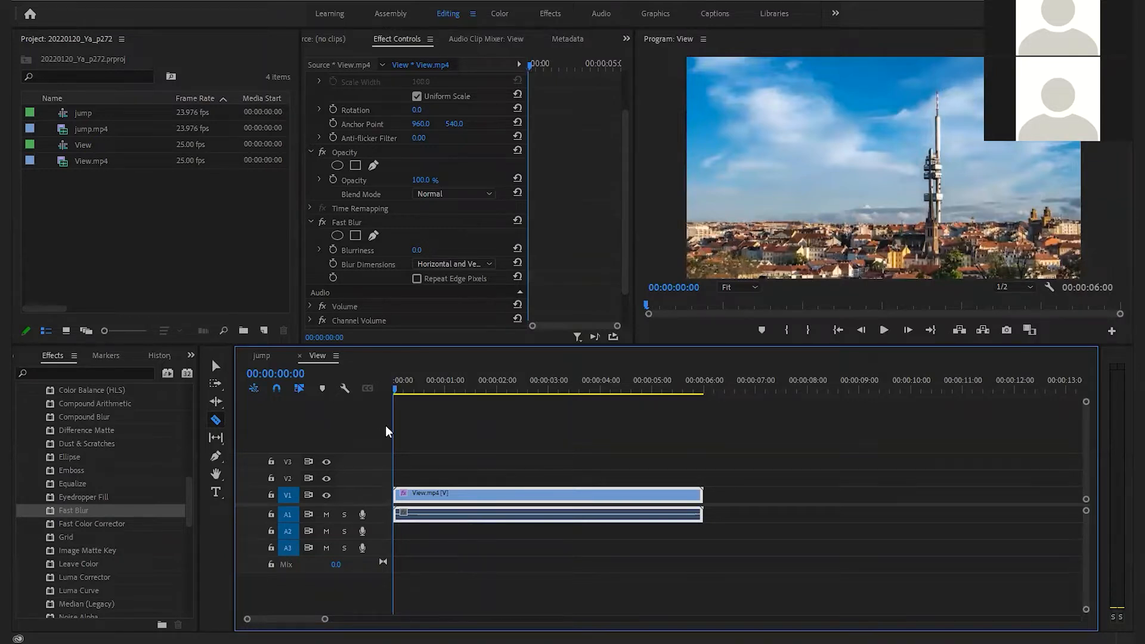
{"action": "left_click", "coordinate": [332, 249]}
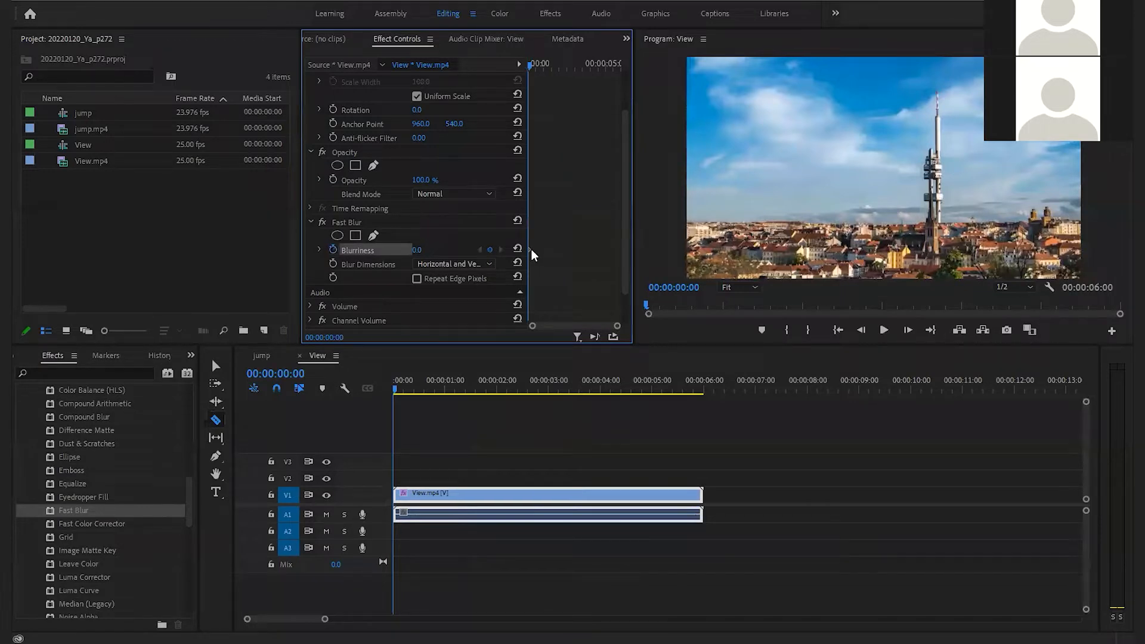
{"action": "left_click", "coordinate": [291, 374]}
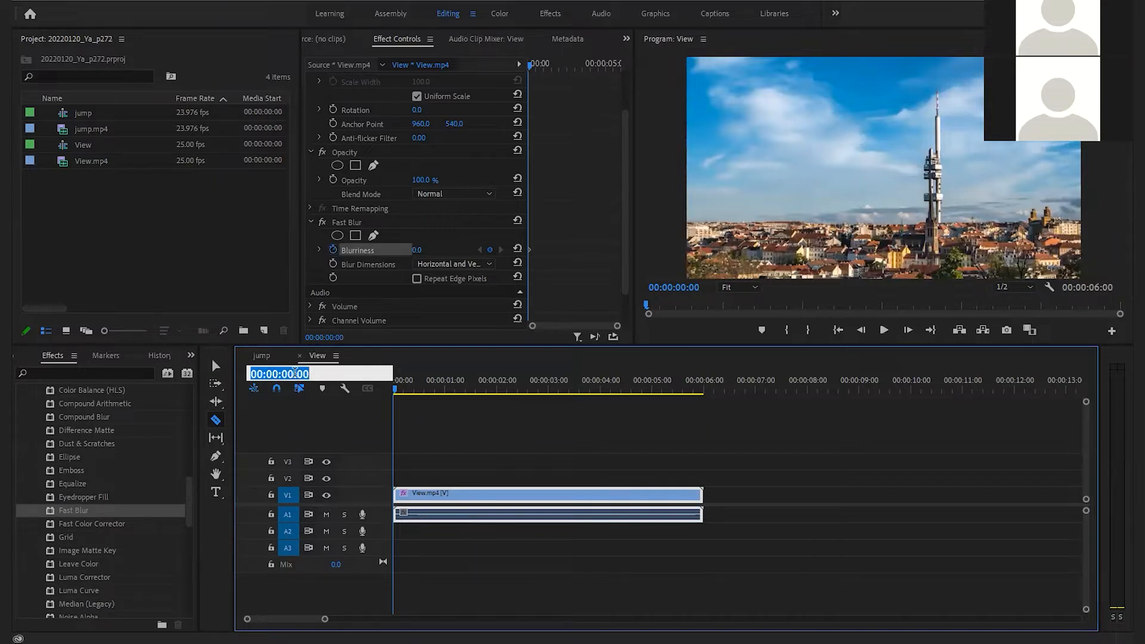
{"action": "type", "text": "510"}
{"action": "key", "text": "Return"}
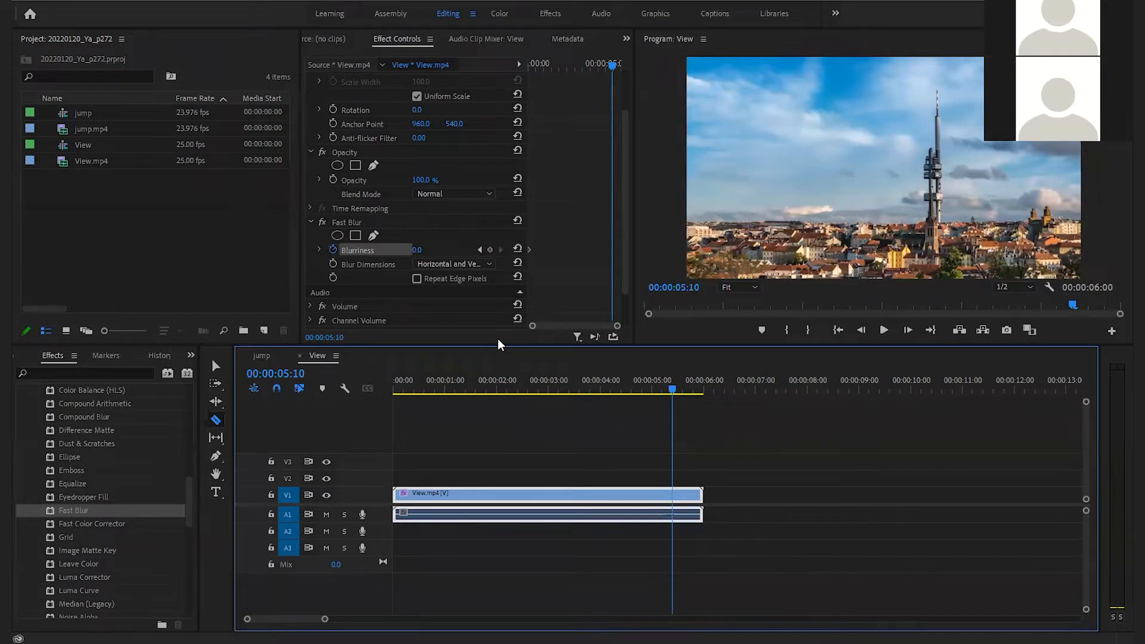
{"action": "left_click", "coordinate": [420, 251]}
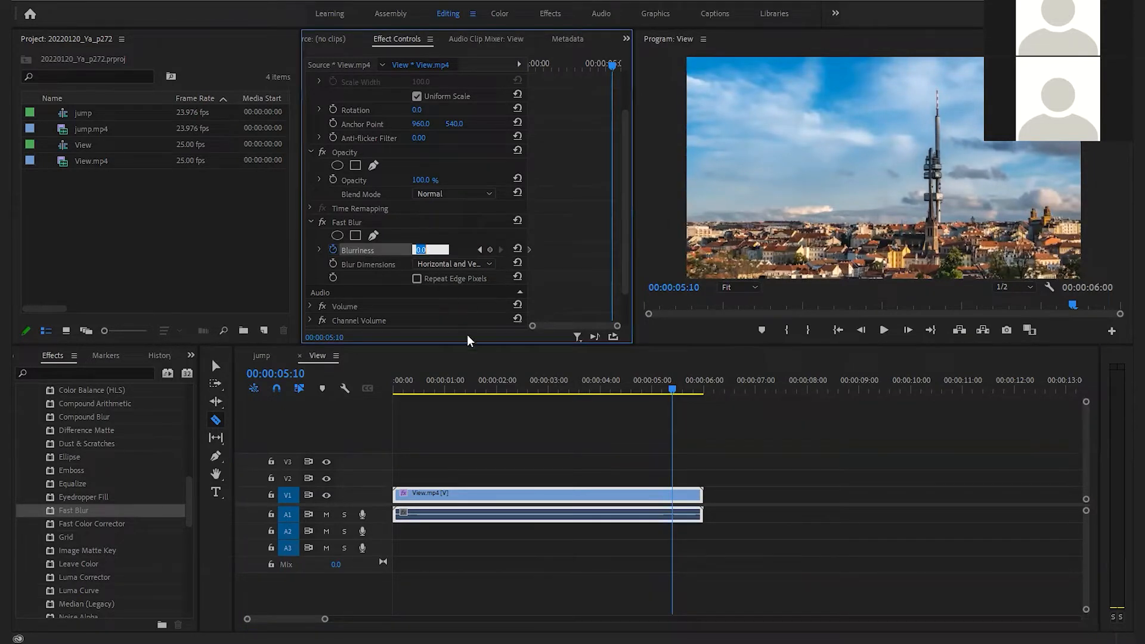
{"action": "type", "text": "35"}
{"action": "key", "text": "Return"}
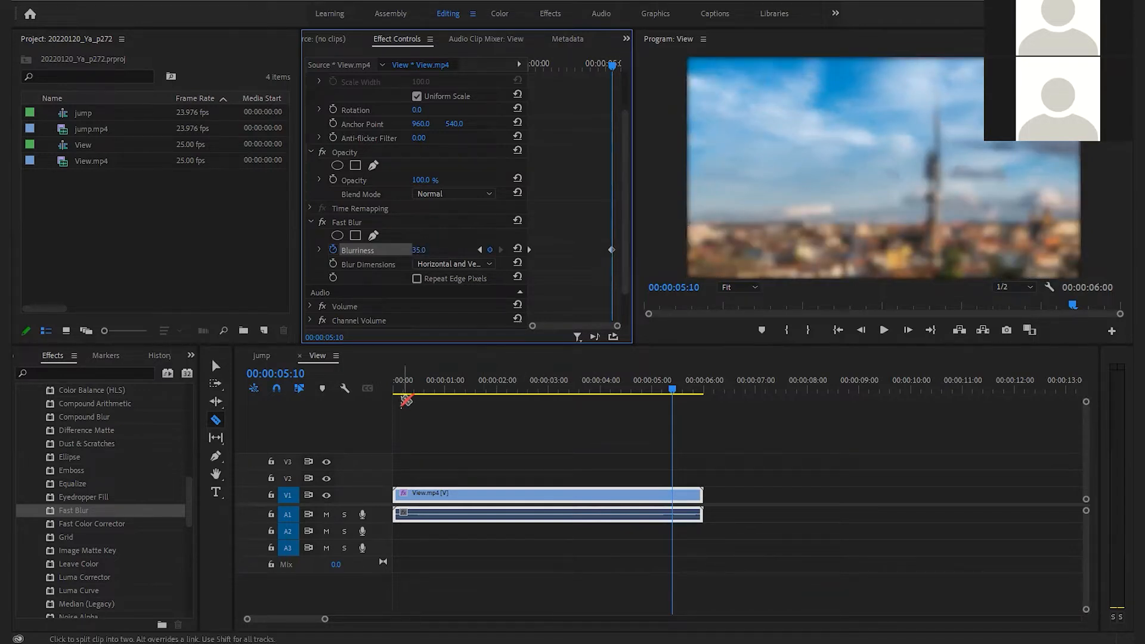
- Return the playhead to the sequence start and enlarge the Effect Controls area to widen its keyframe timeline
{"action": "left_click_drag", "start_coordinate": [394, 384], "coordinate": [356, 388]}
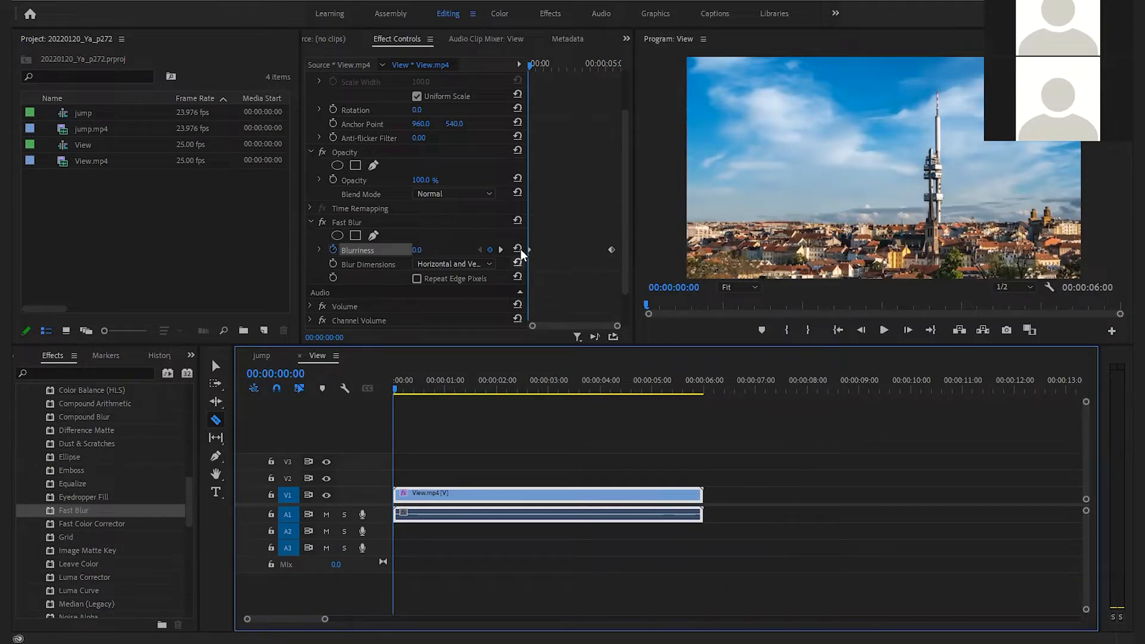
{"action": "left_click_drag", "start_coordinate": [634, 209], "coordinate": [718, 210]}
{"action": "left_click_drag", "start_coordinate": [586, 209], "coordinate": [524, 219]}
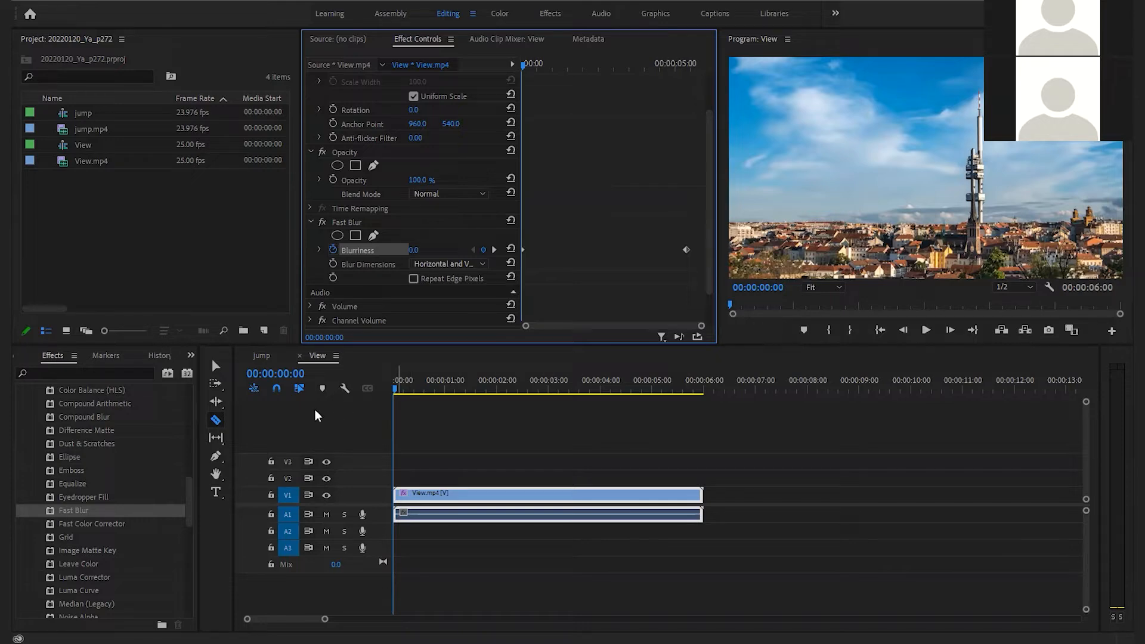
- Import Dance.mp4 from the 06 folder and create a new sequence from it
{"action": "double_click", "coordinate": [125, 237]}
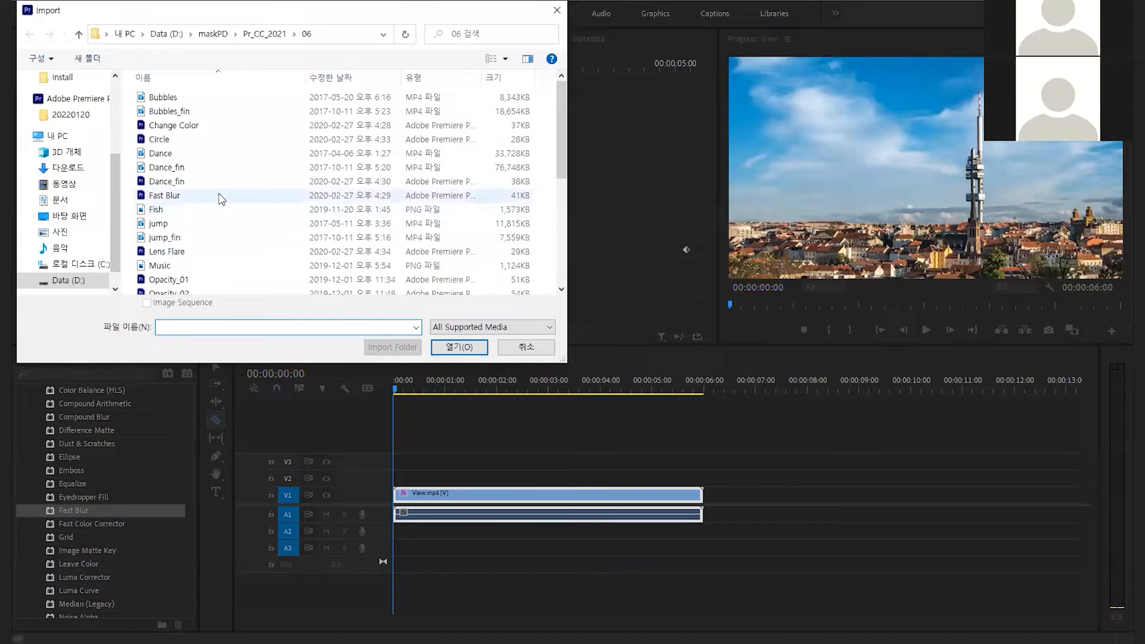
{"action": "left_click", "coordinate": [163, 154]}
{"action": "left_click", "coordinate": [466, 347]}
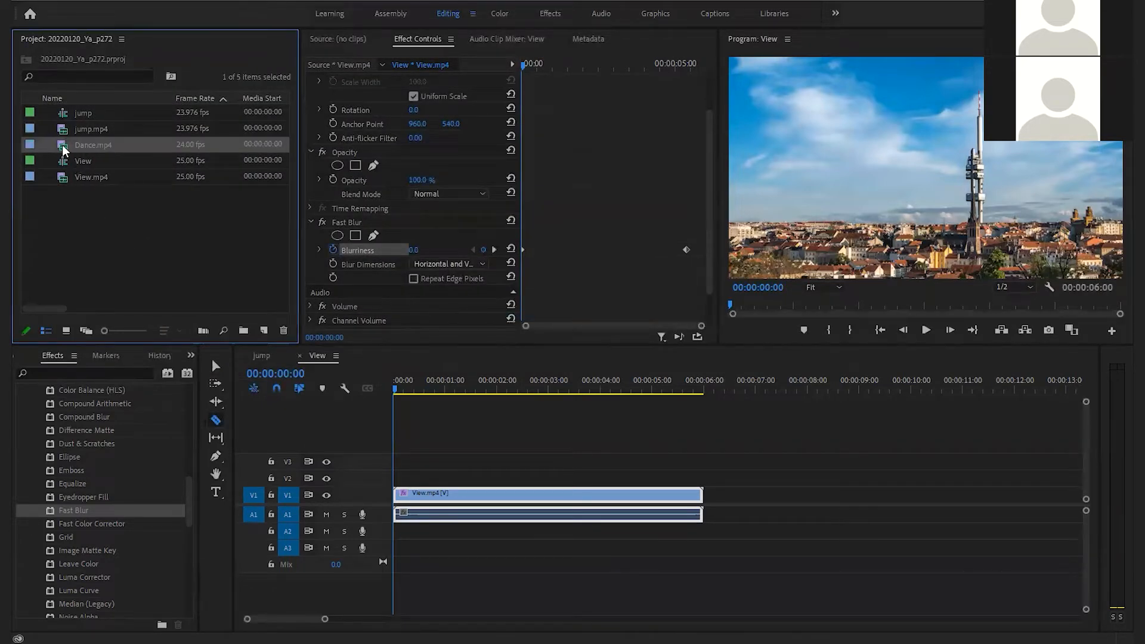
{"action": "left_click_drag", "start_coordinate": [265, 335], "coordinate": [265, 332]}
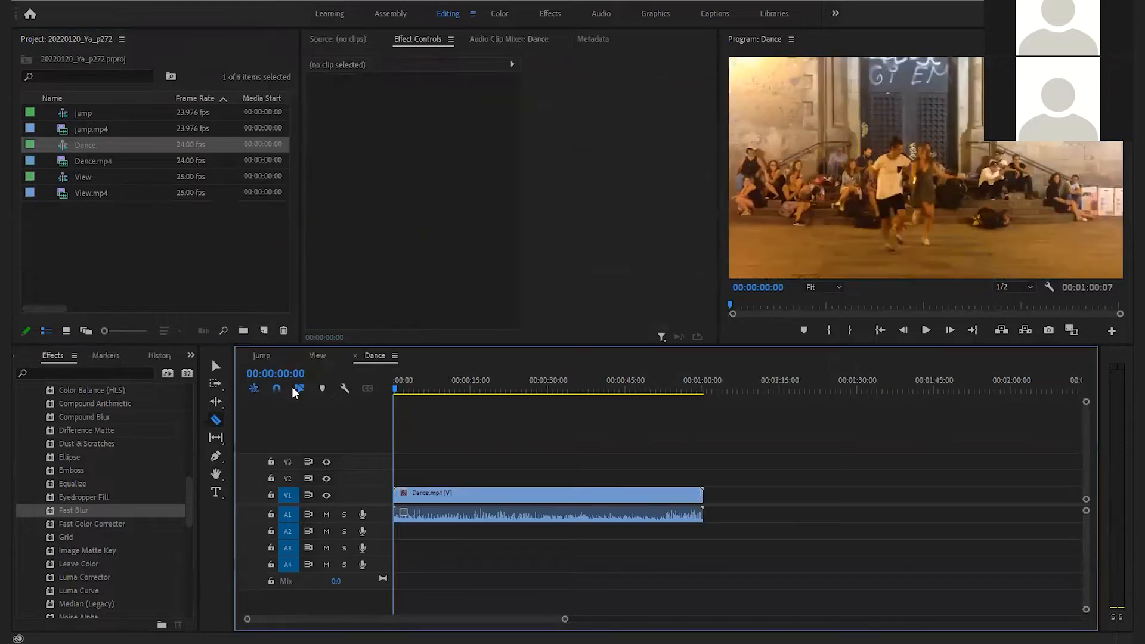
- Scrub through the opening section of the Dance sequence and return the playhead to its start
{"action": "left_click", "coordinate": [425, 388]}
{"action": "left_click_drag", "start_coordinate": [438, 388], "coordinate": [468, 388]}
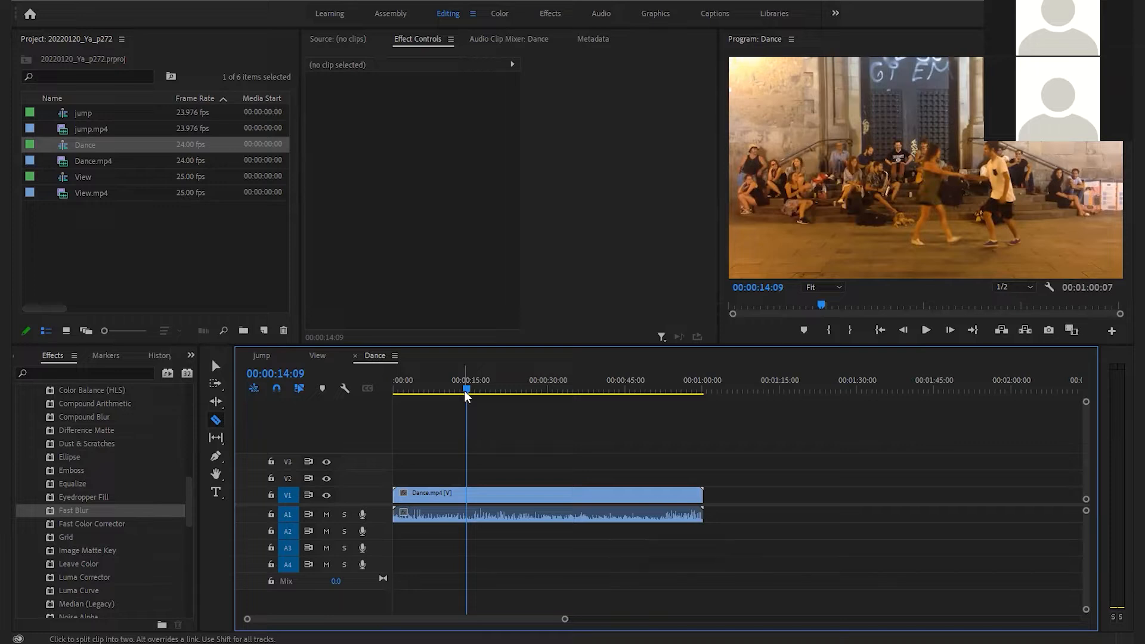
{"action": "left_click_drag", "start_coordinate": [469, 388], "coordinate": [369, 394]}
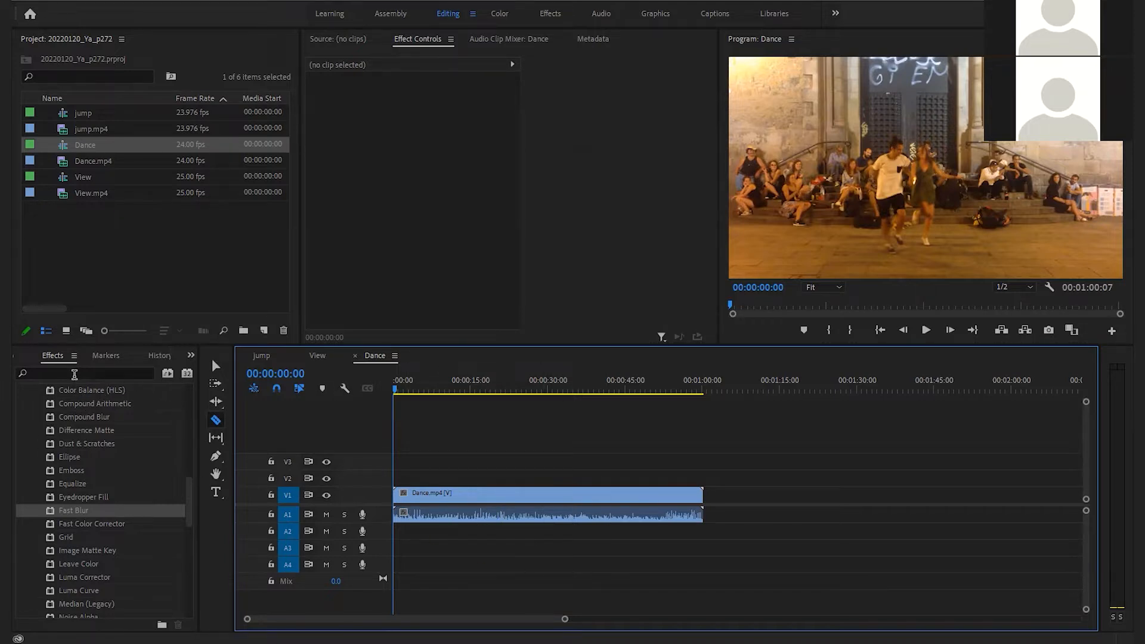
- Search the effects for "crop" and select the Crop effect under Transform in Video Effects
{"action": "left_click", "coordinate": [75, 375]}
{"action": "type", "text": "crop"}
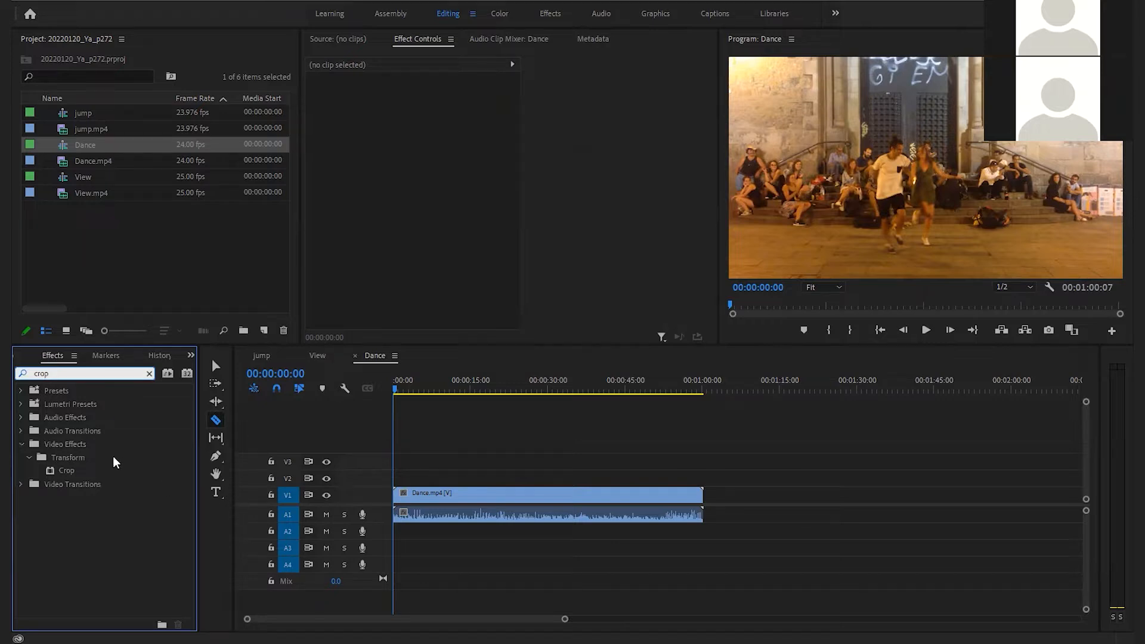
{"action": "left_click", "coordinate": [62, 449]}
{"action": "left_click", "coordinate": [67, 459]}
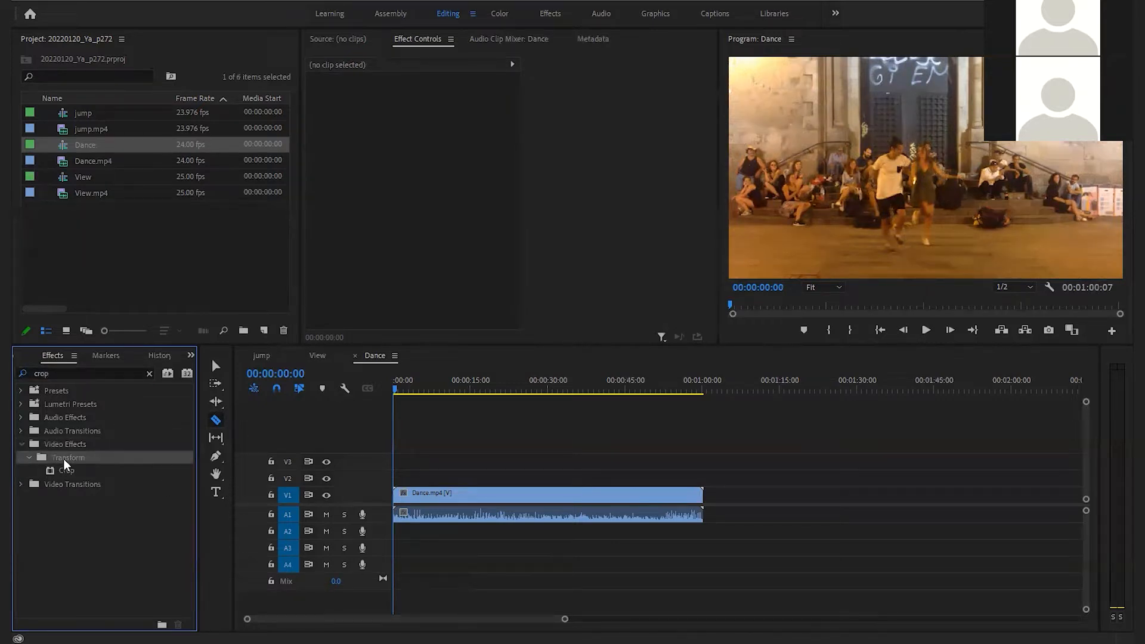
{"action": "left_click", "coordinate": [65, 473]}
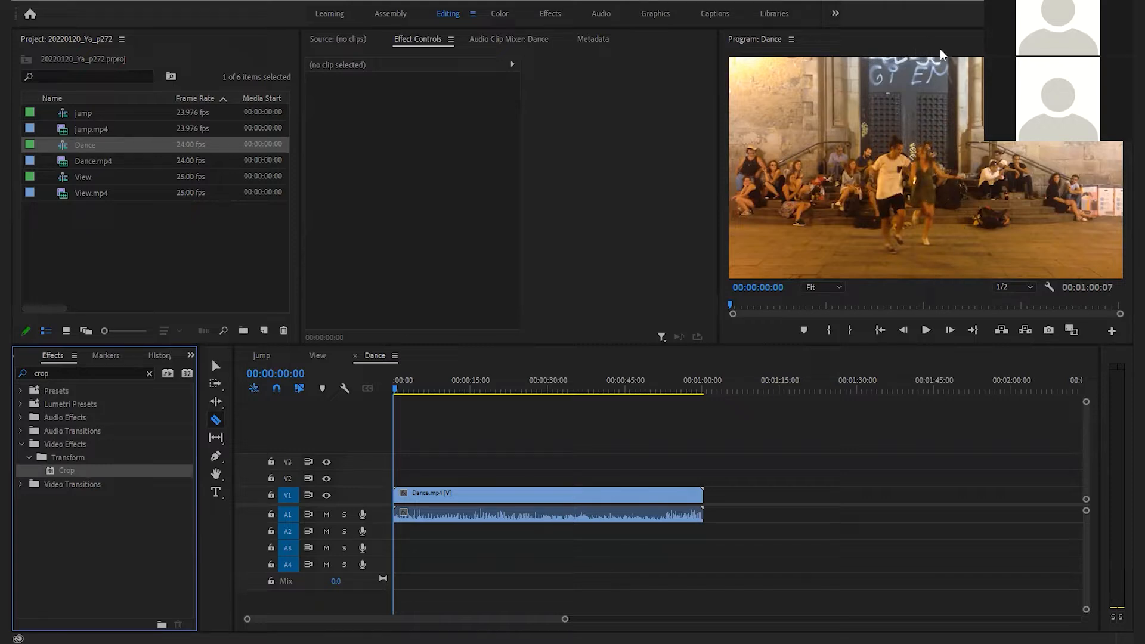
- Place View.mp4 on V2 above the Dance clip at the sequence start, and select it with the Selection tool
{"action": "left_click", "coordinate": [194, 274]}
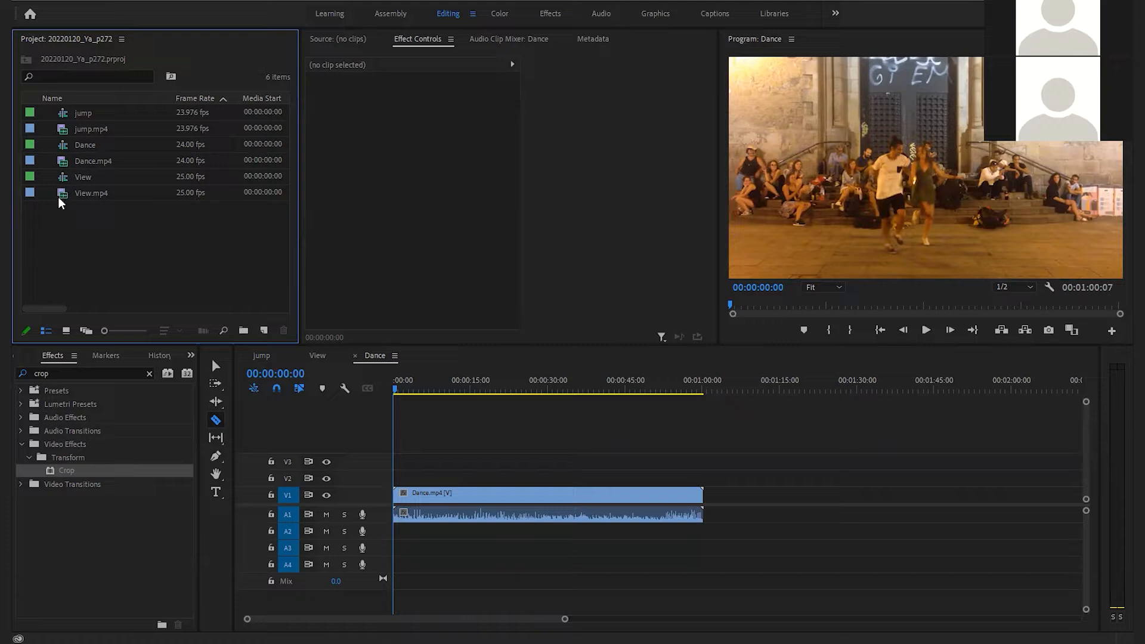
{"action": "left_click_drag", "start_coordinate": [60, 198], "coordinate": [405, 480]}
{"action": "left_click_drag", "start_coordinate": [403, 392], "coordinate": [420, 381]}
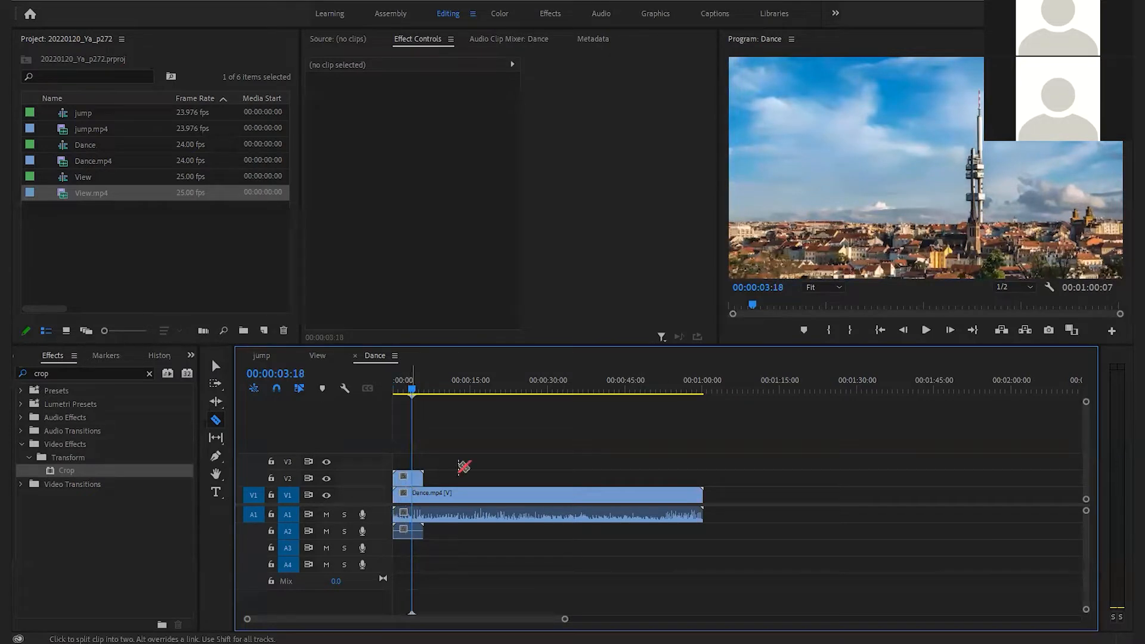
{"action": "key", "text": "v"}
{"action": "left_click", "coordinate": [405, 479]}
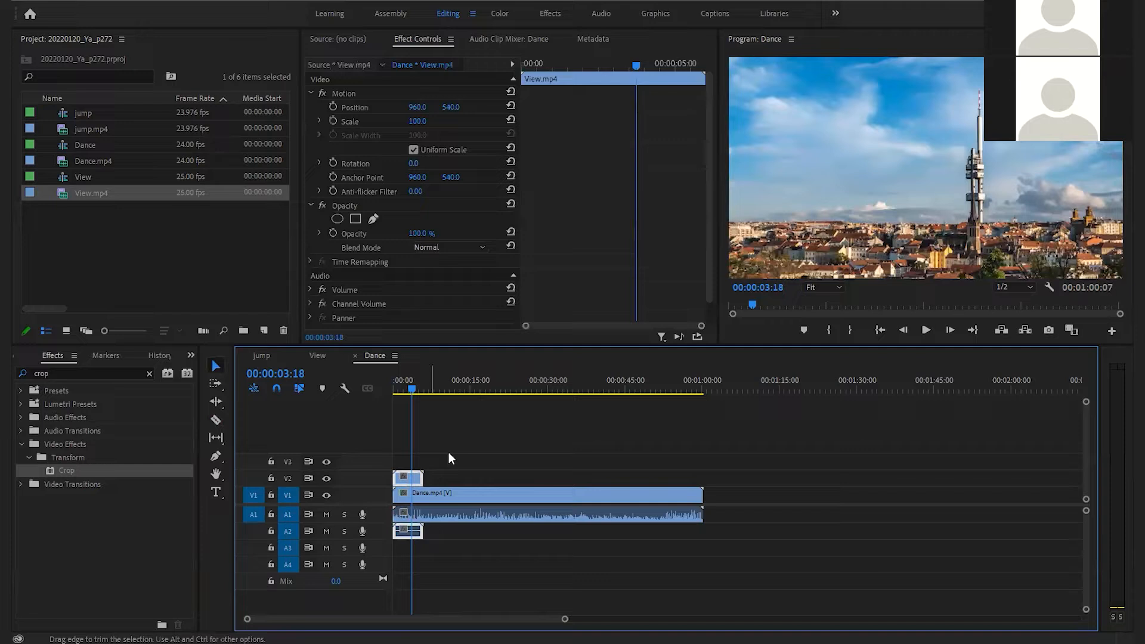
- Try shifting the View.mp4 clip horizontally to a Position X of 1855, and undo the shift
{"action": "left_click", "coordinate": [416, 107]}
{"action": "type", "text": "1040"}
{"action": "key", "text": "Return"}
{"action": "left_click_drag", "start_coordinate": [419, 107], "coordinate": [905, 108]}
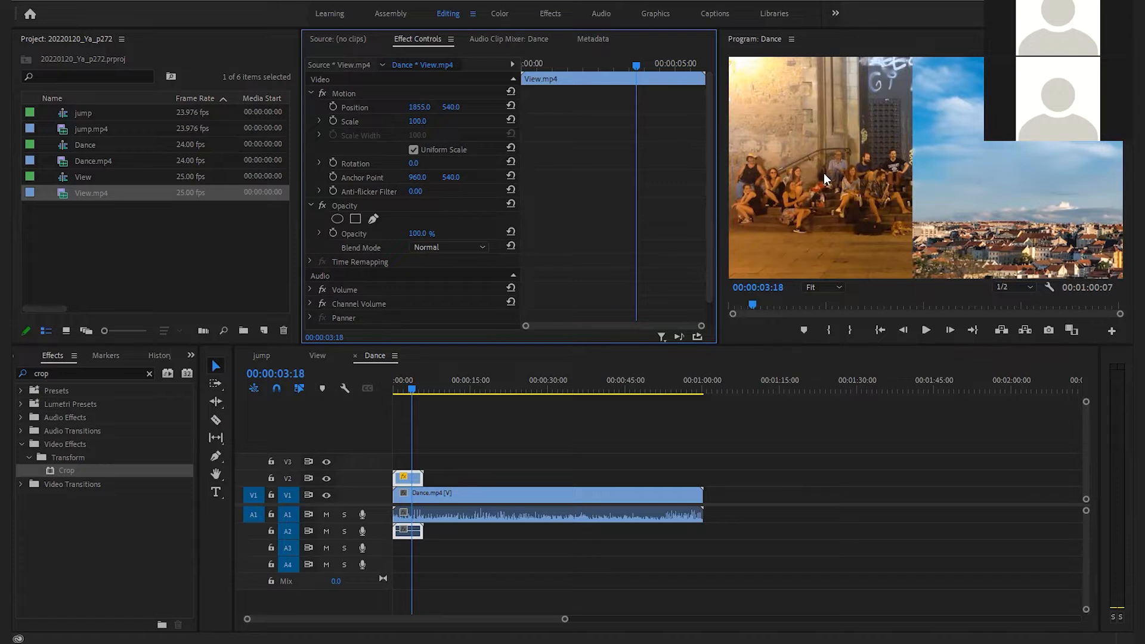
{"action": "key", "text": "ctrl+z"}
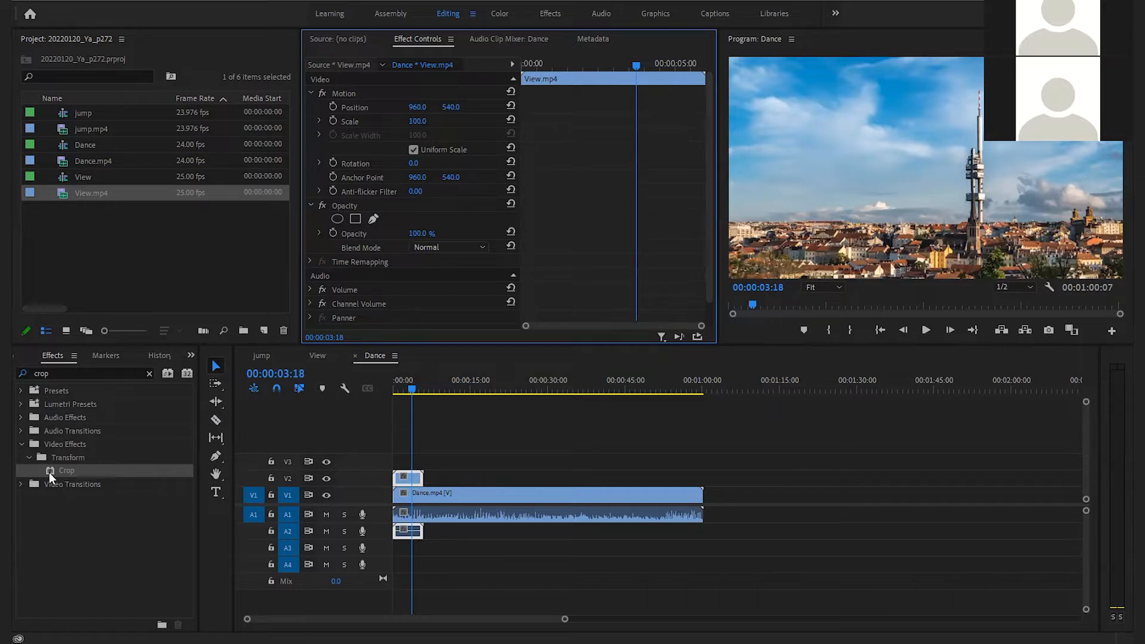
- Apply the Crop effect to the View.mp4 clip on V2, cropping Left by 40% and Right by 10%
{"action": "left_click_drag", "start_coordinate": [49, 472], "coordinate": [407, 478]}
{"action": "scroll", "coordinate": [367, 292], "scroll_direction": "down", "scroll_amount": 3}
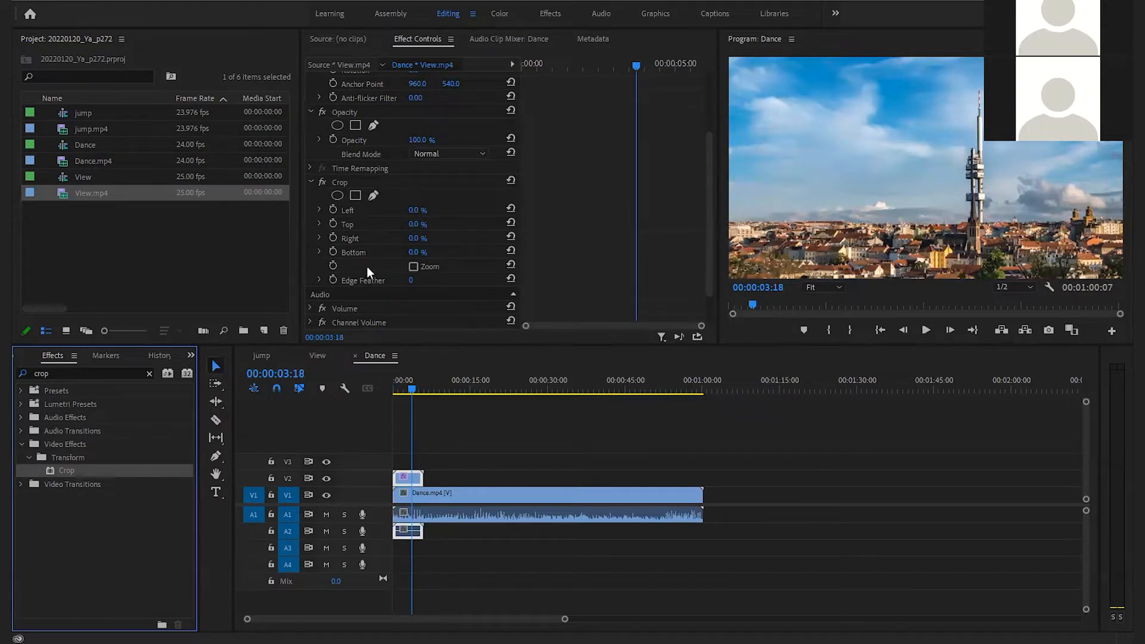
{"action": "left_click_drag", "start_coordinate": [414, 209], "coordinate": [477, 212]}
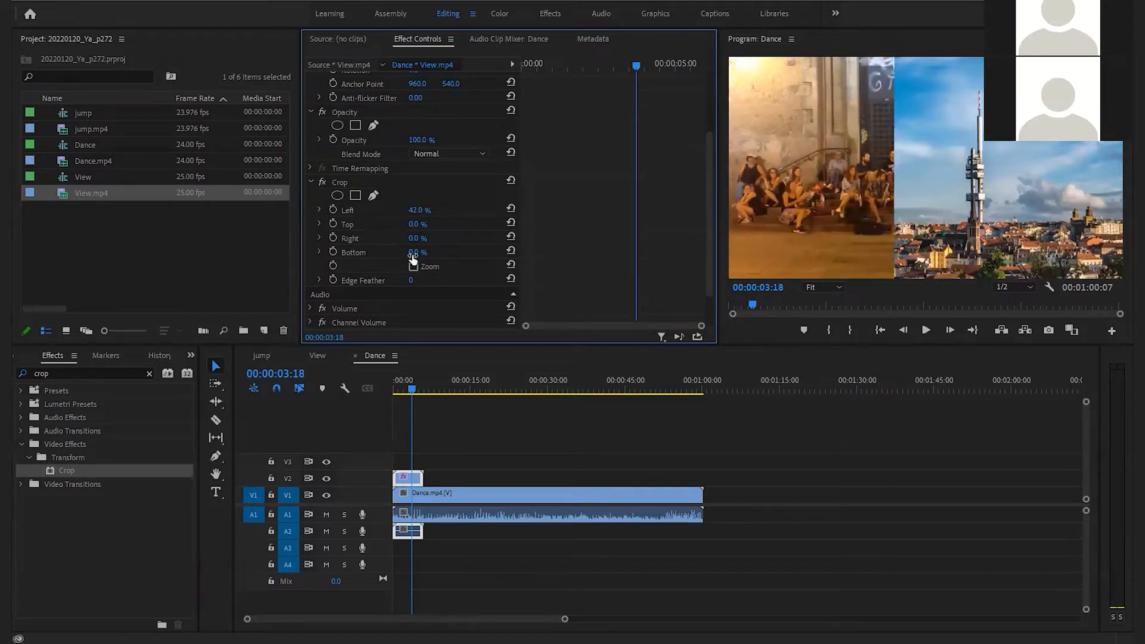
{"action": "left_click", "coordinate": [417, 211]}
{"action": "type", "text": "40"}
{"action": "left_click", "coordinate": [425, 236]}
{"action": "type", "text": "10"}
{"action": "key", "text": "Return"}
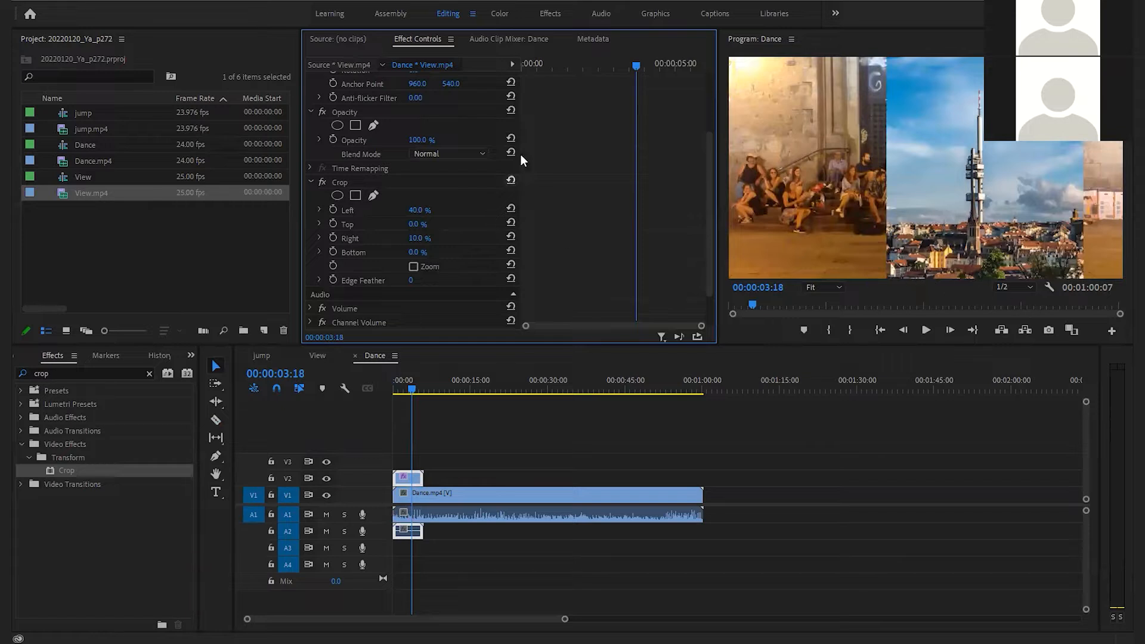
- Set the horizontal Position of the cropped View.mp4 clip to 1154 and that of the Dance.mp4 clip to 115
{"action": "scroll", "coordinate": [508, 185], "scroll_direction": "up", "scroll_amount": 4}
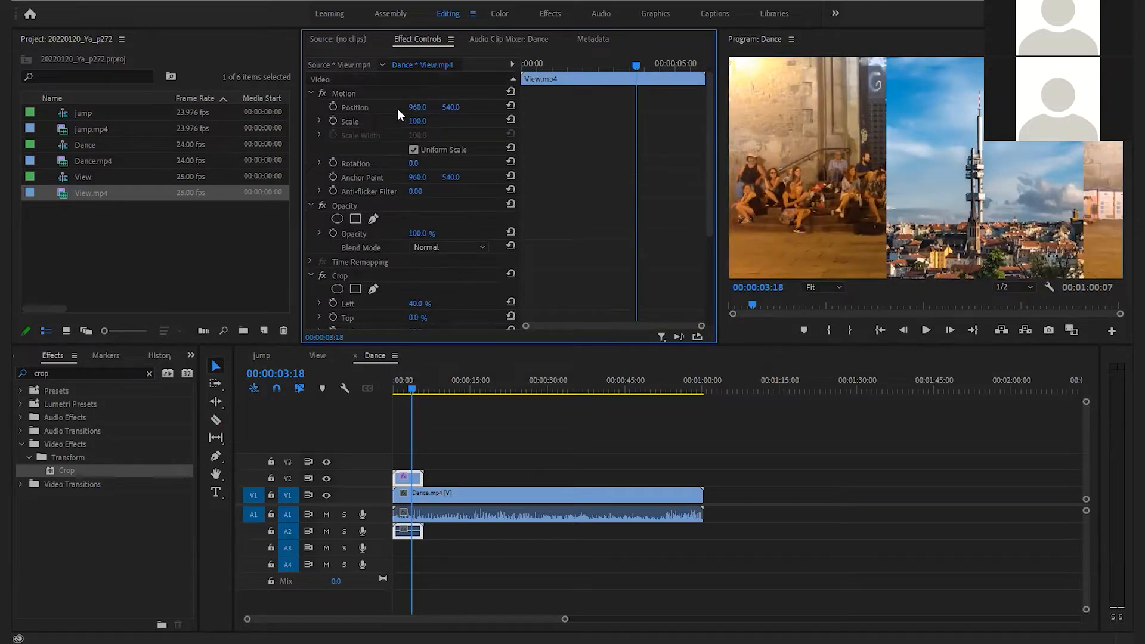
{"action": "left_click_drag", "start_coordinate": [418, 107], "coordinate": [534, 107]}
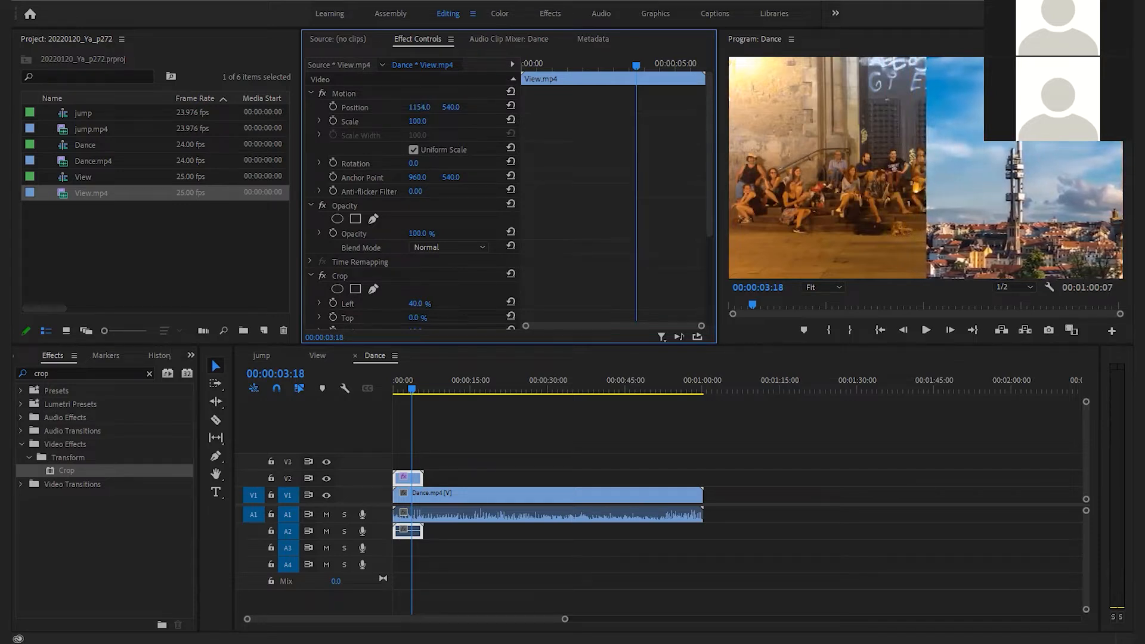
{"action": "left_click", "coordinate": [418, 492]}
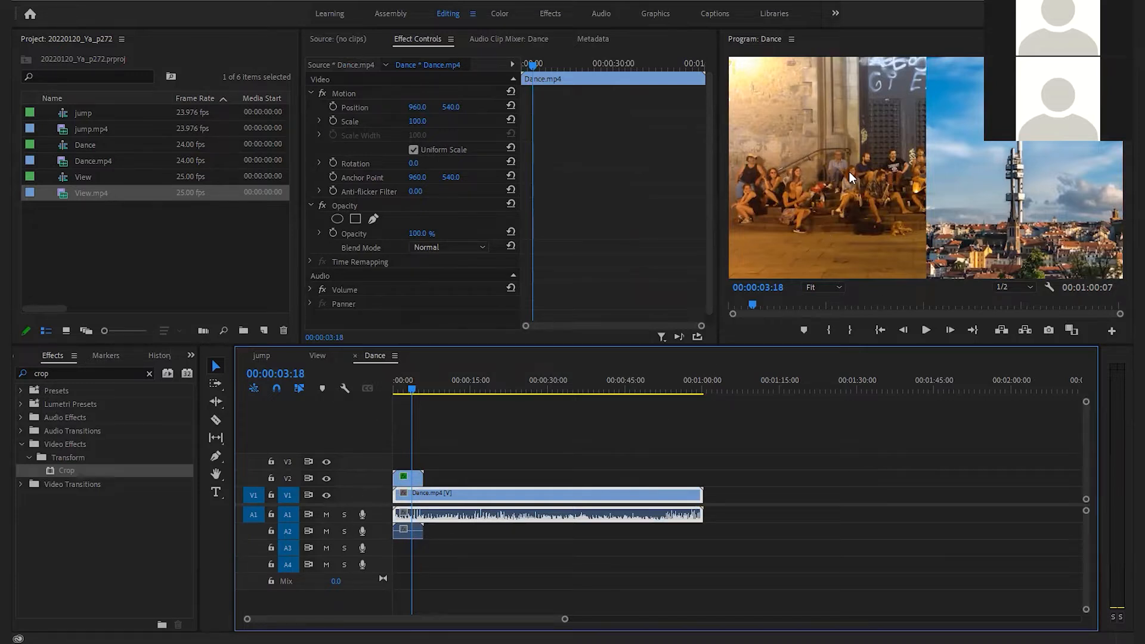
{"action": "left_click_drag", "start_coordinate": [419, 109], "coordinate": [79, 109]}
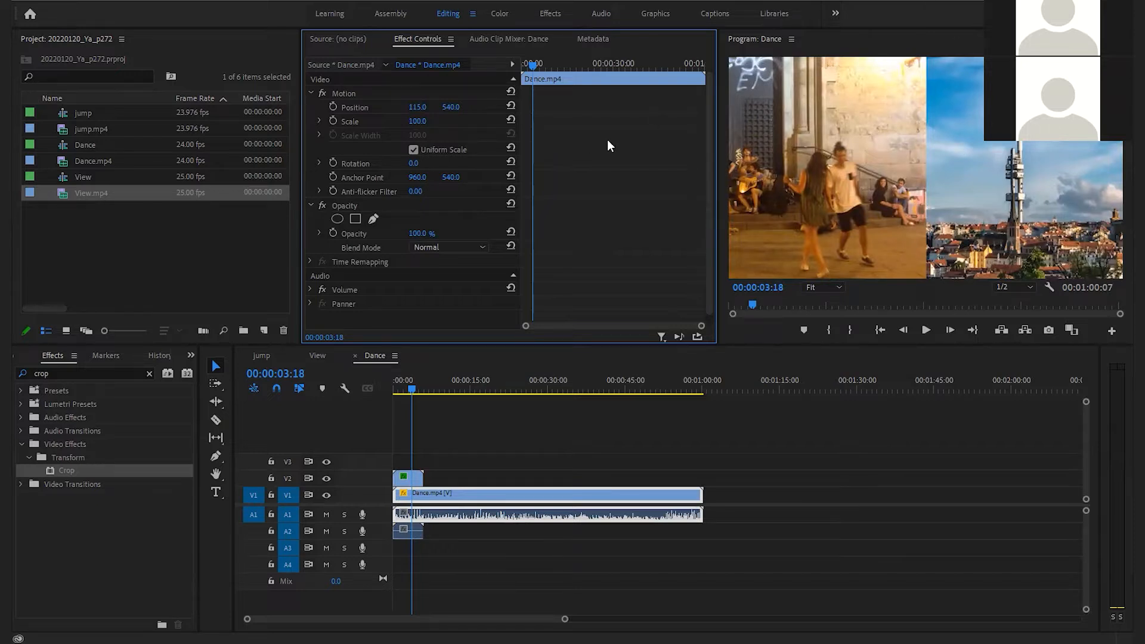
- Play the split-screen section from the beginning of the sequence and return the playhead to the start
{"action": "left_click_drag", "start_coordinate": [413, 381], "coordinate": [384, 391]}
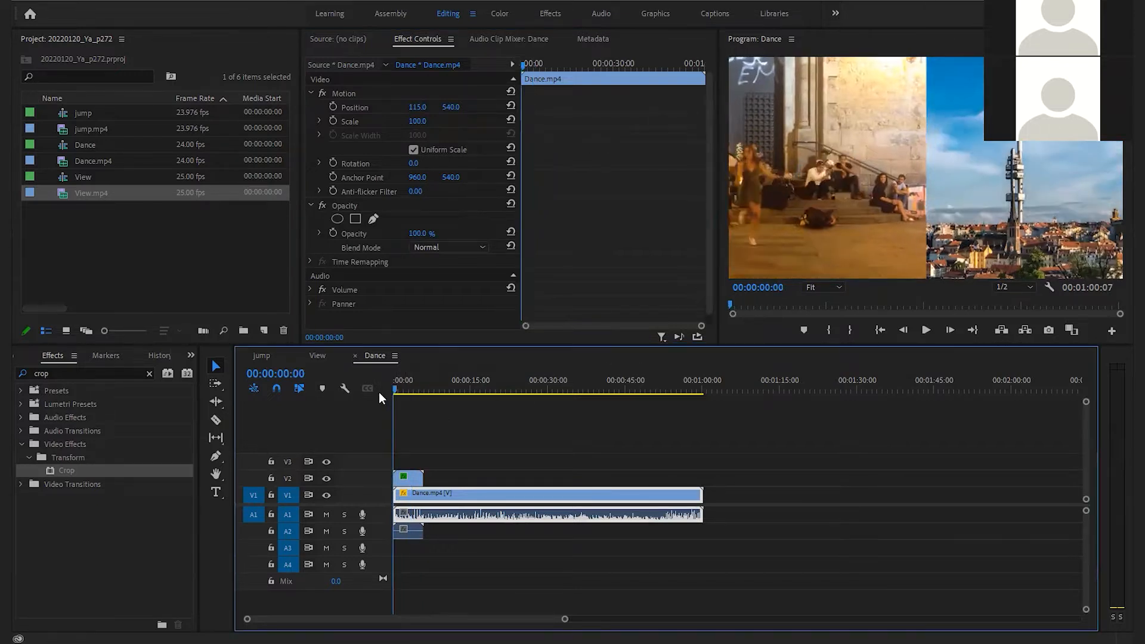
{"action": "key", "text": "space"}
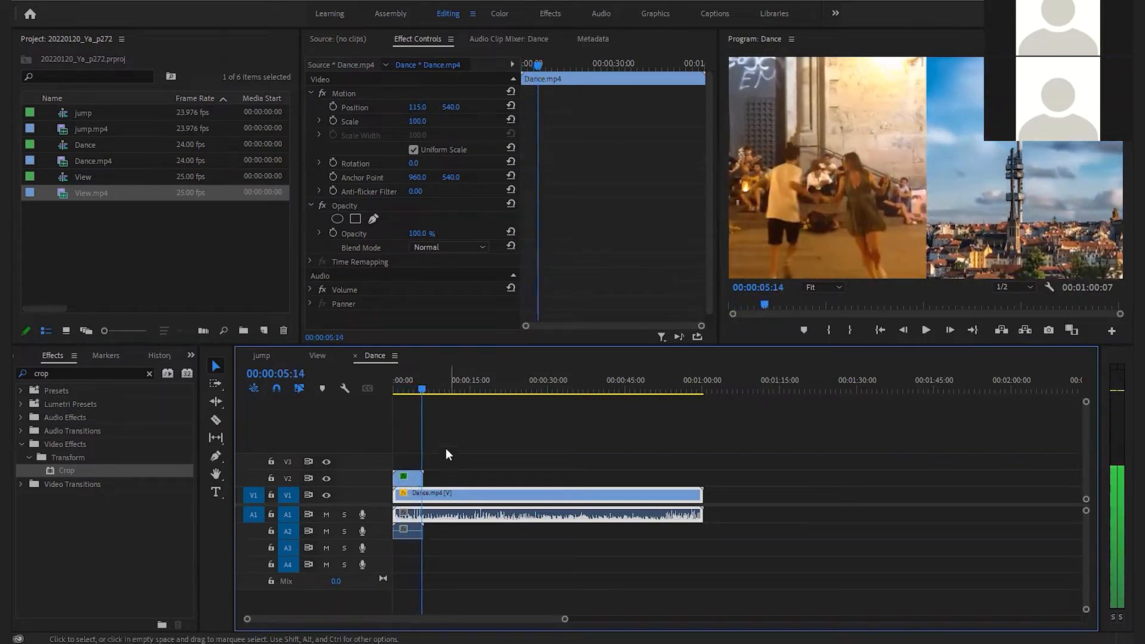
{"action": "key", "text": "space"}
{"action": "left_click", "coordinate": [405, 389]}
{"action": "left_click_drag", "start_coordinate": [405, 389], "coordinate": [386, 386]}
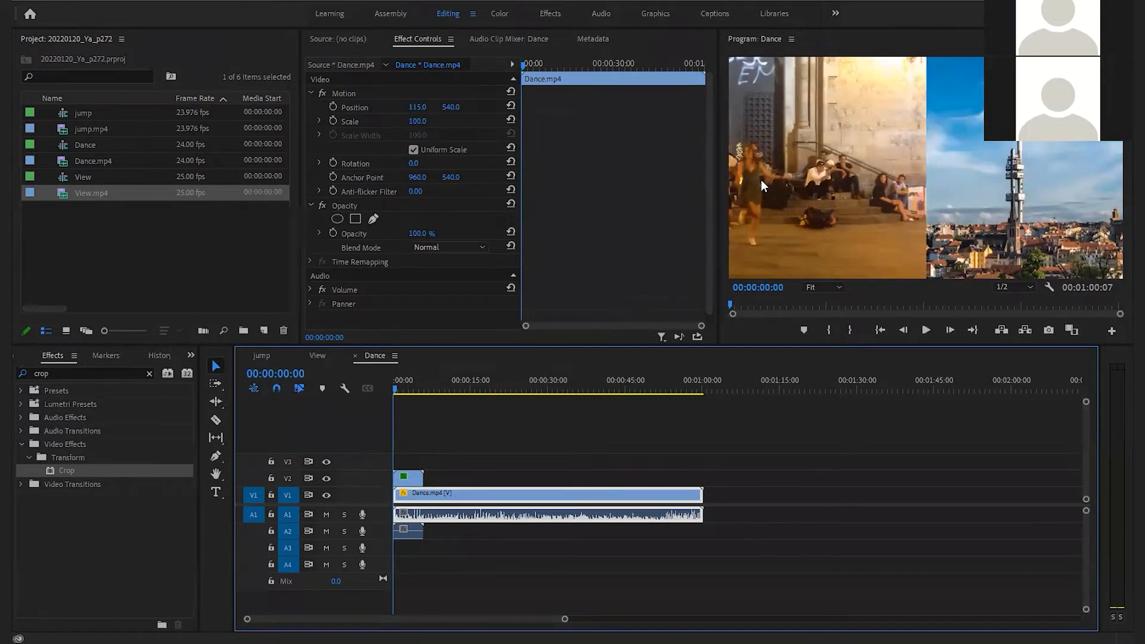
- Keyframe Dance.mp4's horizontal Position to 561 at 00:00:00:00, 285 at 00:00:02:20, further toward the left edge at 00:00:05:01, and 340 at 00:00:07:00
{"action": "left_click_drag", "start_coordinate": [417, 107], "coordinate": [562, 106]}
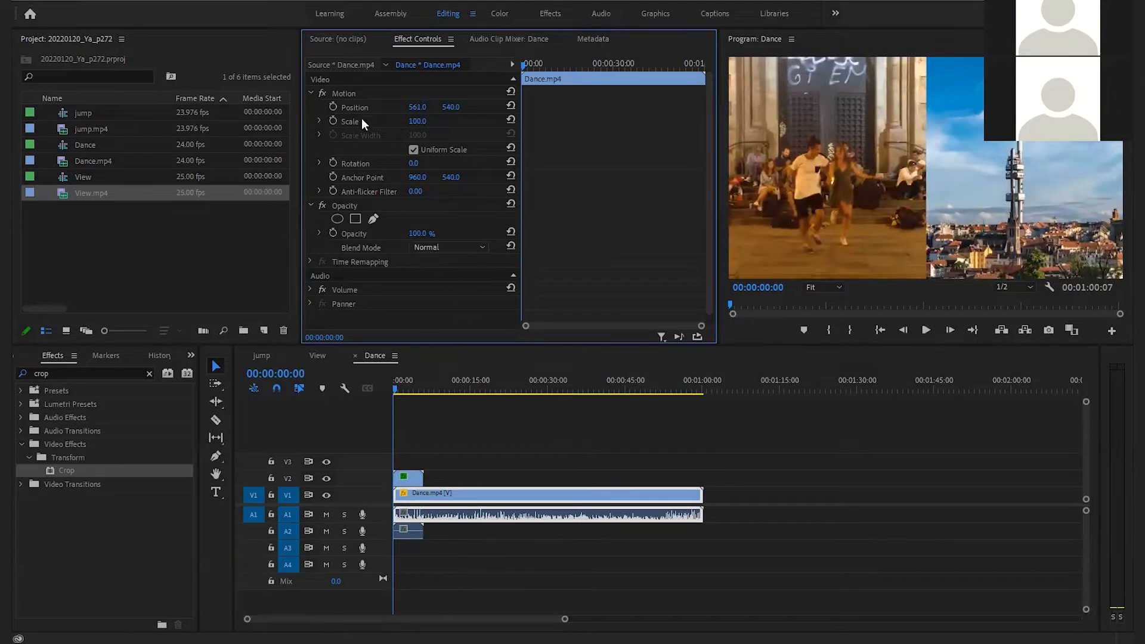
{"action": "left_click", "coordinate": [334, 107]}
{"action": "left_click_drag", "start_coordinate": [524, 64], "coordinate": [529, 66]}
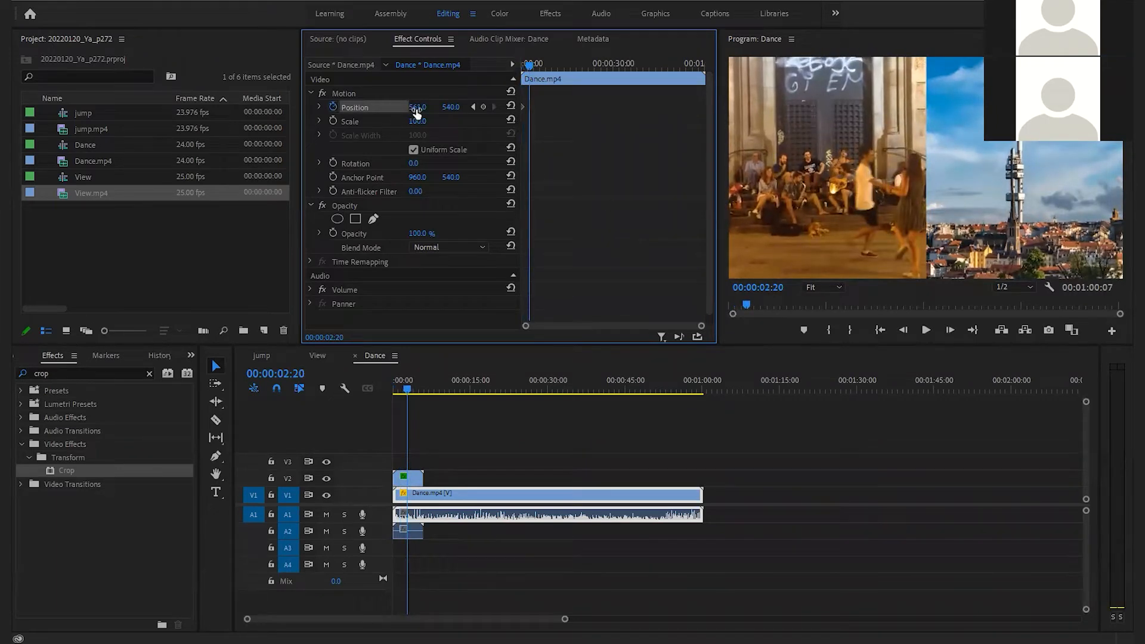
{"action": "left_click_drag", "start_coordinate": [417, 107], "coordinate": [255, 107]}
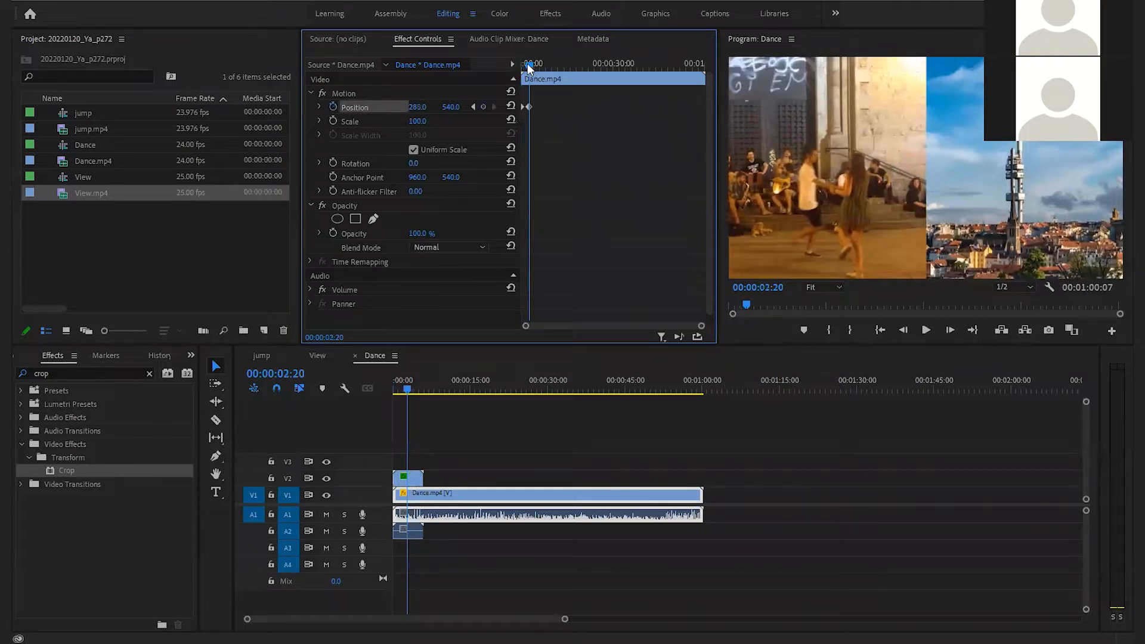
{"action": "left_click_drag", "start_coordinate": [528, 64], "coordinate": [535, 63]}
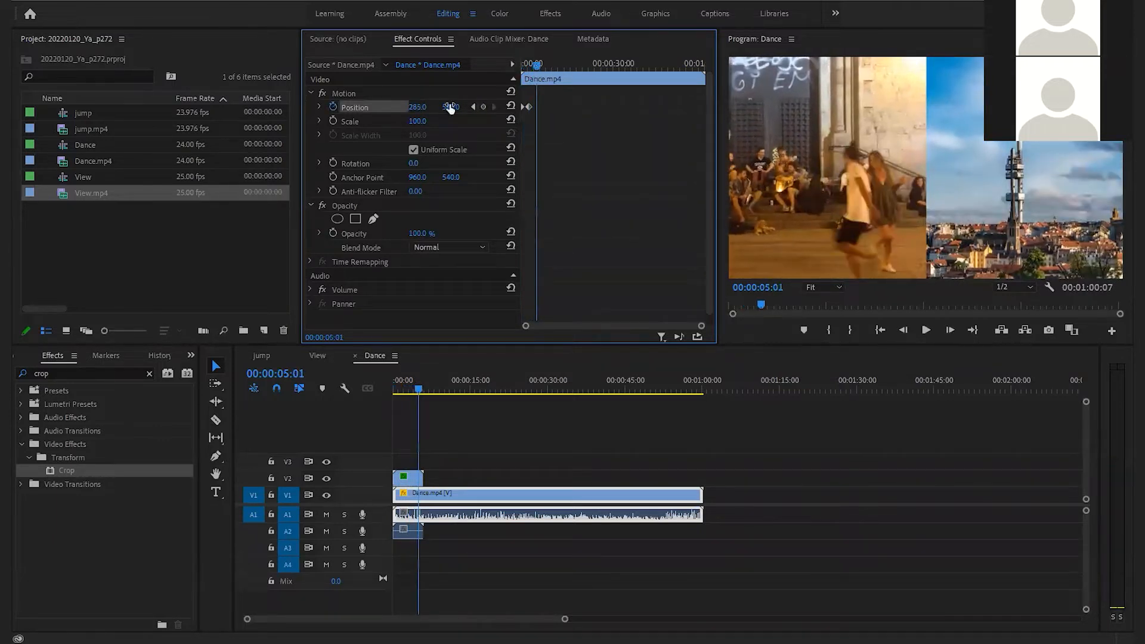
{"action": "left_click_drag", "start_coordinate": [418, 107], "coordinate": [324, 107]}
{"action": "left_click_drag", "start_coordinate": [535, 64], "coordinate": [543, 65]}
{"action": "left_click_drag", "start_coordinate": [419, 107], "coordinate": [542, 107]}
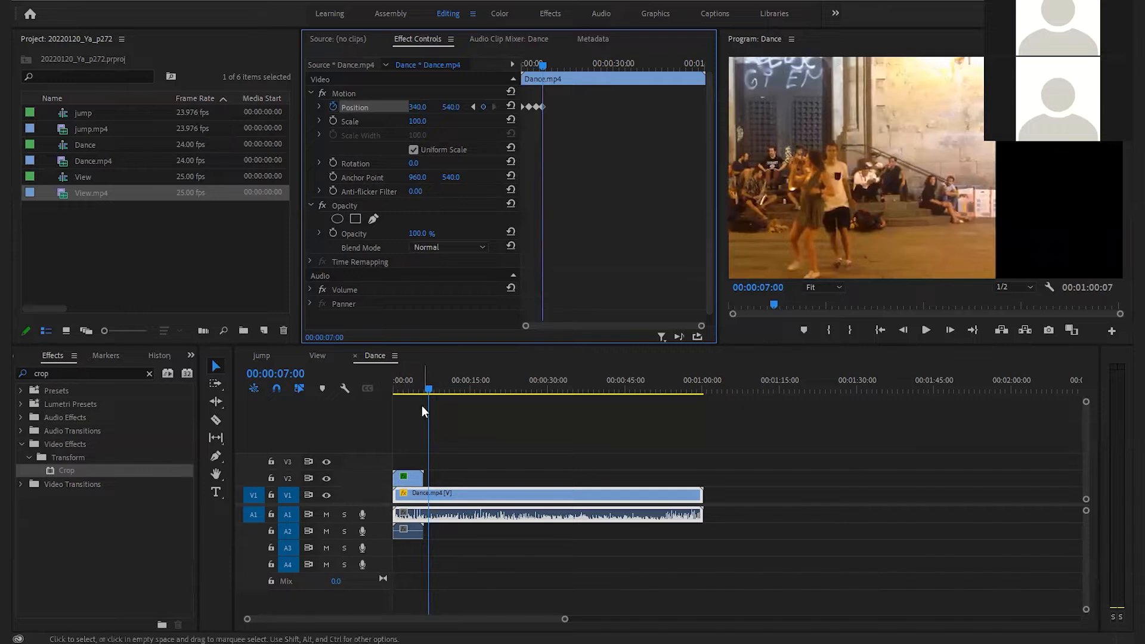
- Review the animated Dance.mp4 Position by playback and scrubbing, select its keyframes, and return the playhead to the start
{"action": "left_click", "coordinate": [395, 389]}
{"action": "key", "text": "space"}
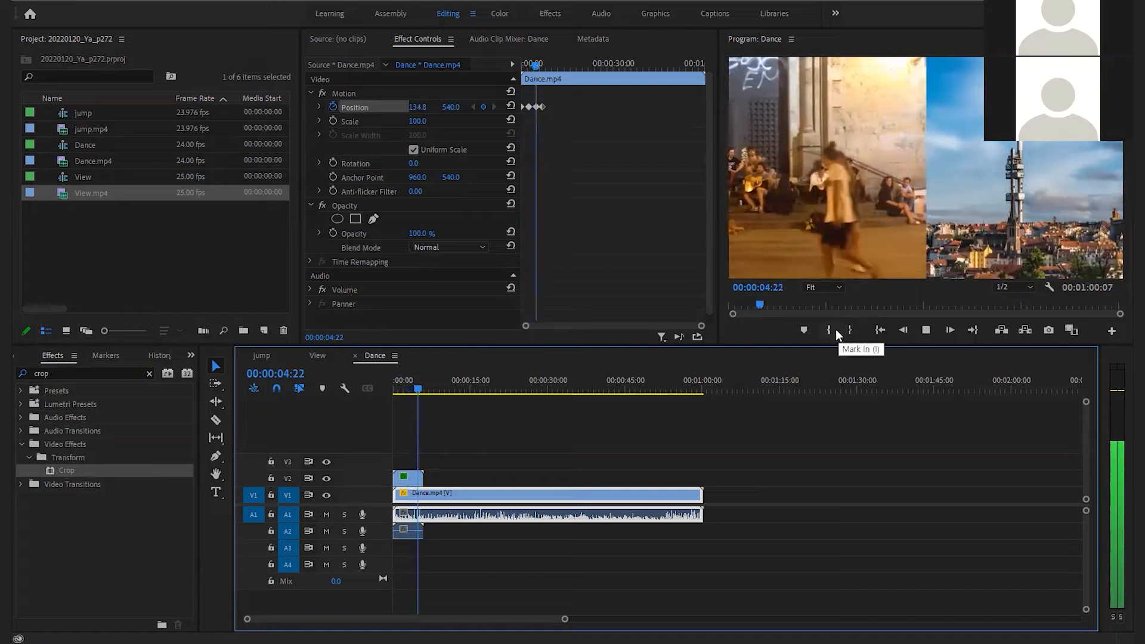
{"action": "key", "text": "space"}
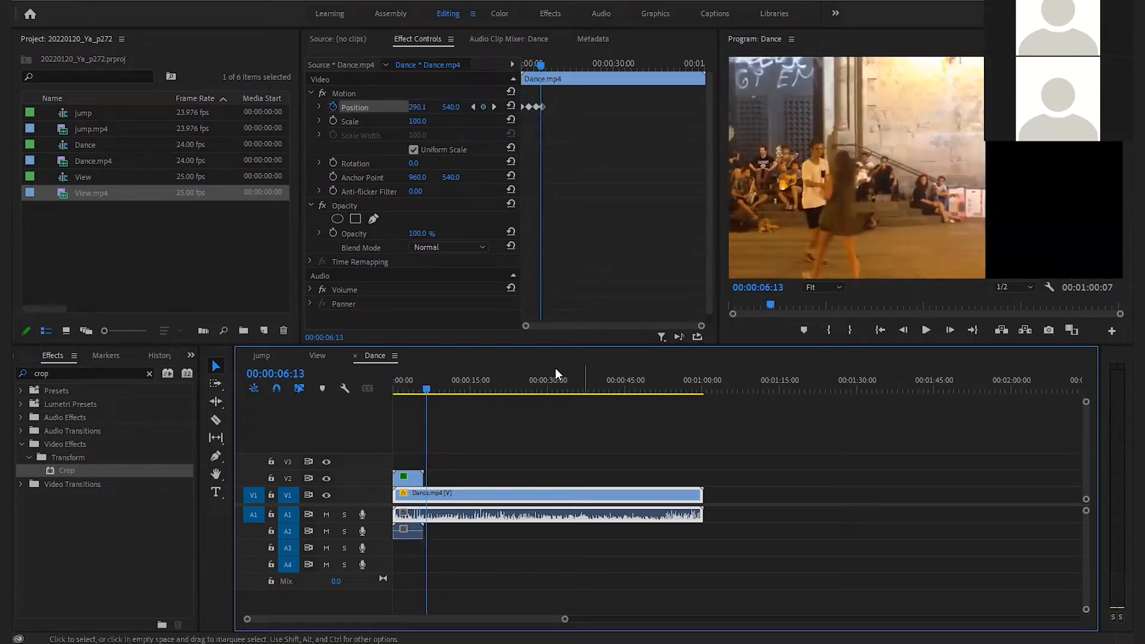
{"action": "left_click", "coordinate": [406, 389]}
{"action": "left_click_drag", "start_coordinate": [567, 117], "coordinate": [530, 94]}
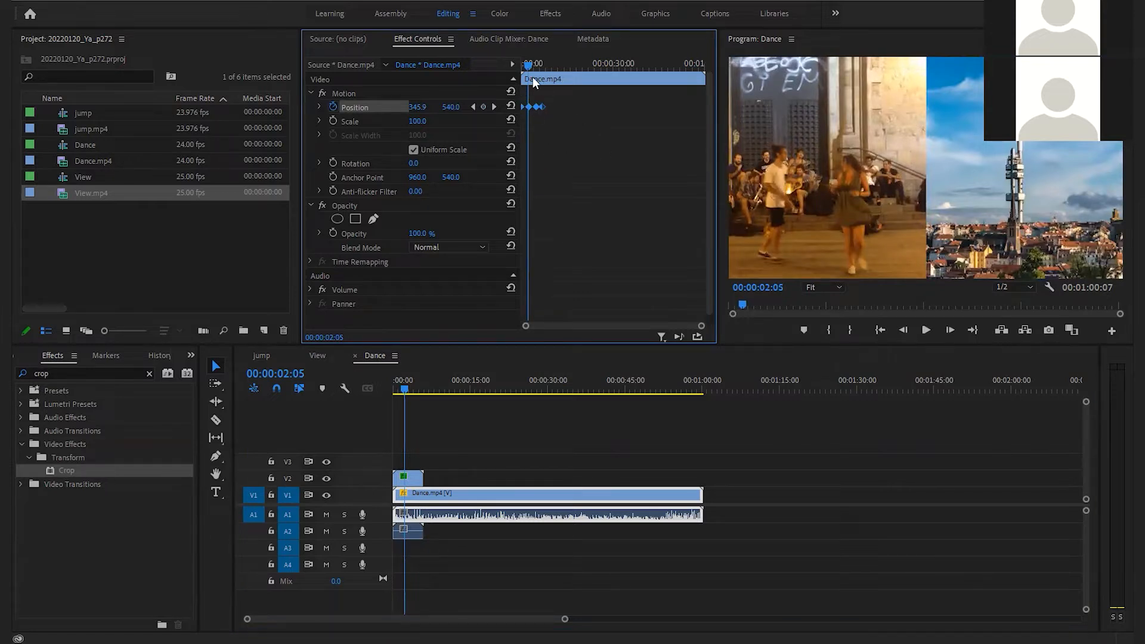
{"action": "key", "text": "space"}
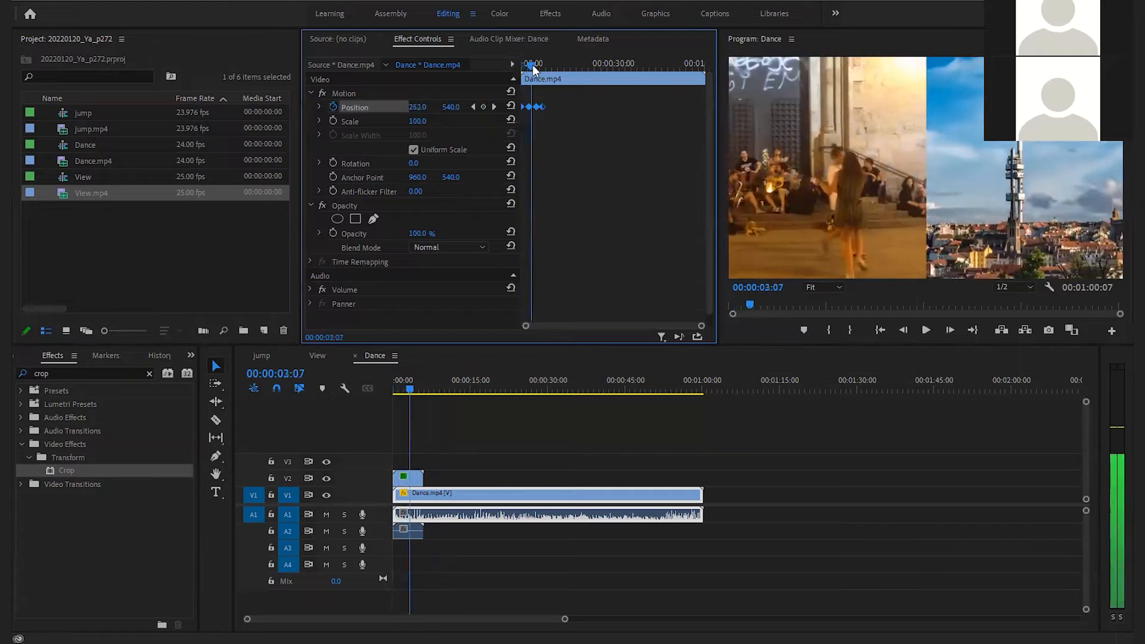
{"action": "left_click_drag", "start_coordinate": [545, 64], "coordinate": [510, 64]}
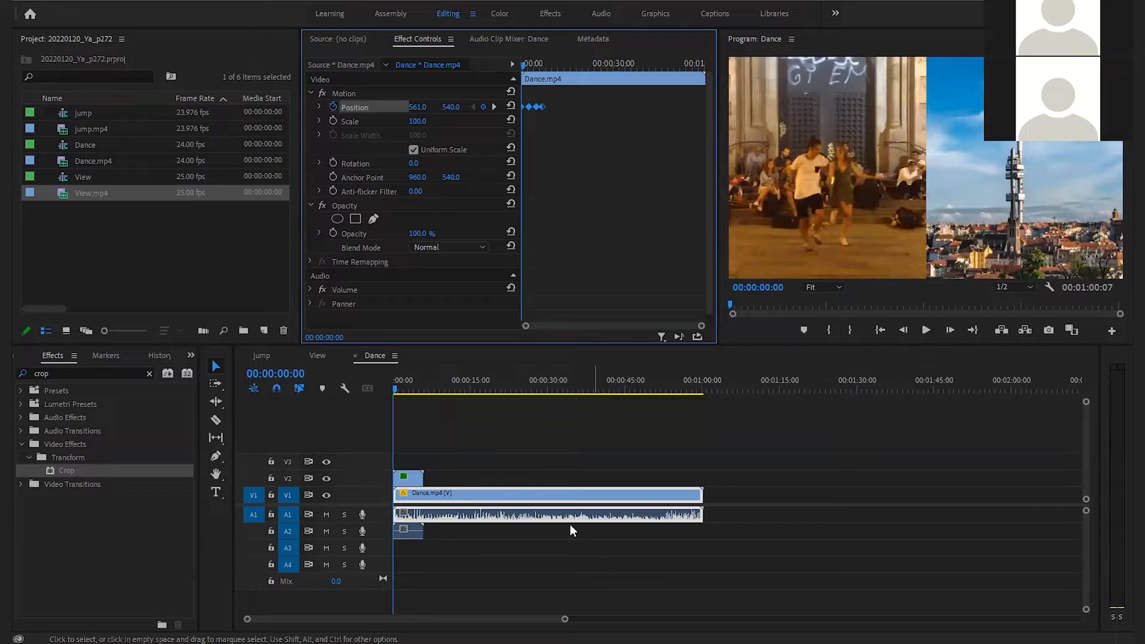
- Delete the View.mp4 clip from V2 together with its audio, and select the Dance.mp4 clip
{"action": "left_click", "coordinate": [402, 475]}
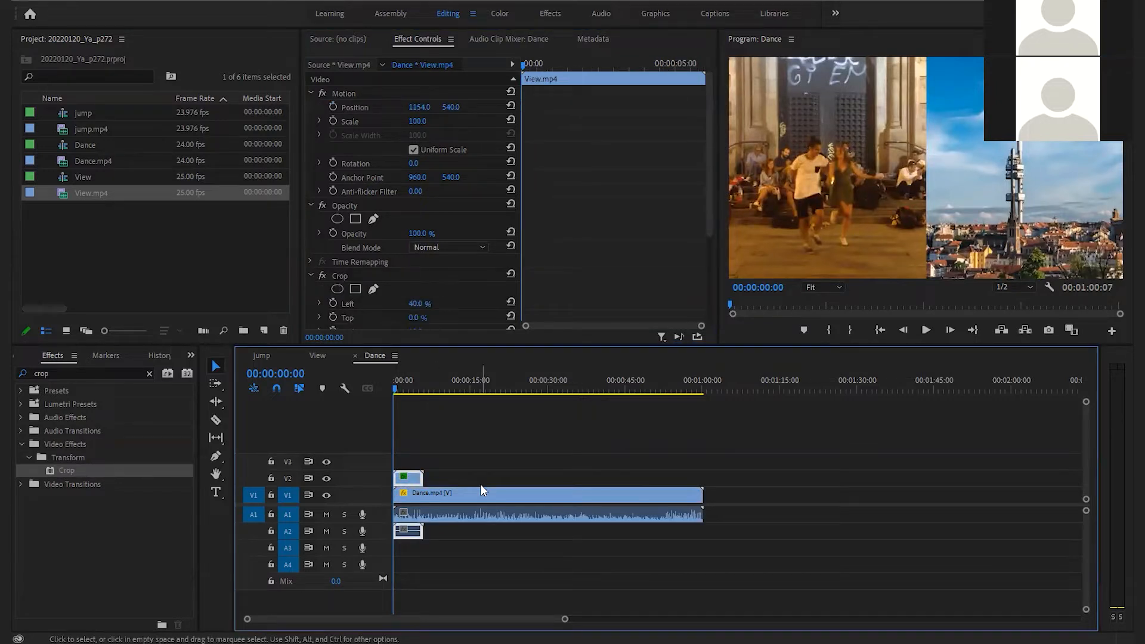
{"action": "key", "text": "Delete"}
{"action": "left_click", "coordinate": [456, 494]}
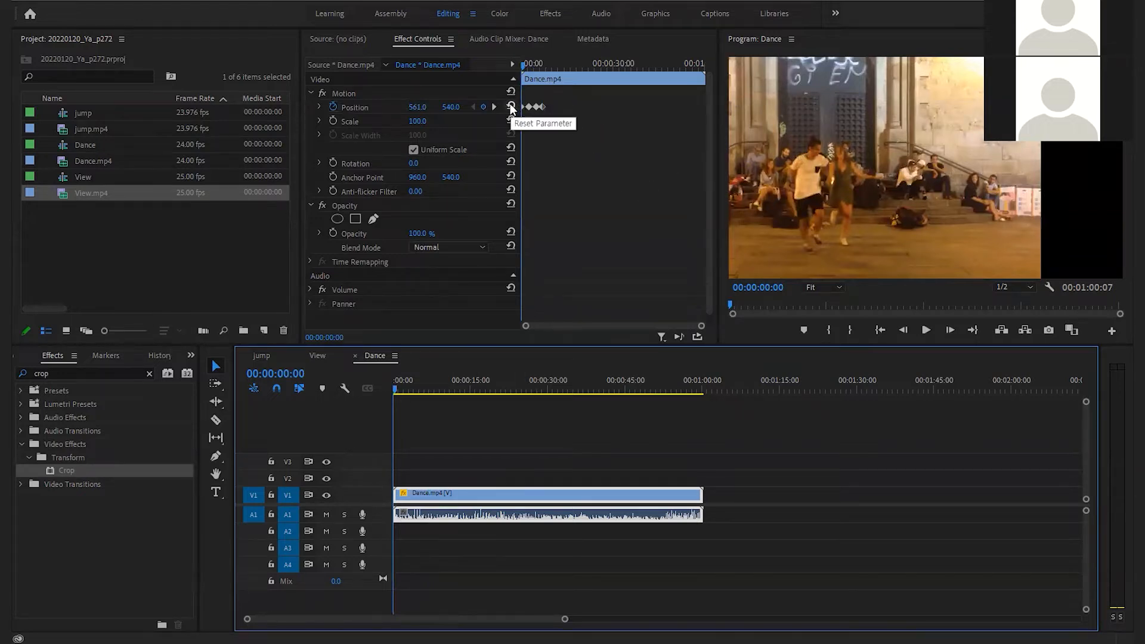
- Remove all Position keyframes from the Dance.mp4 clip and reset its Position to the default
{"action": "left_click", "coordinate": [332, 108]}
{"action": "left_click", "coordinate": [616, 332]}
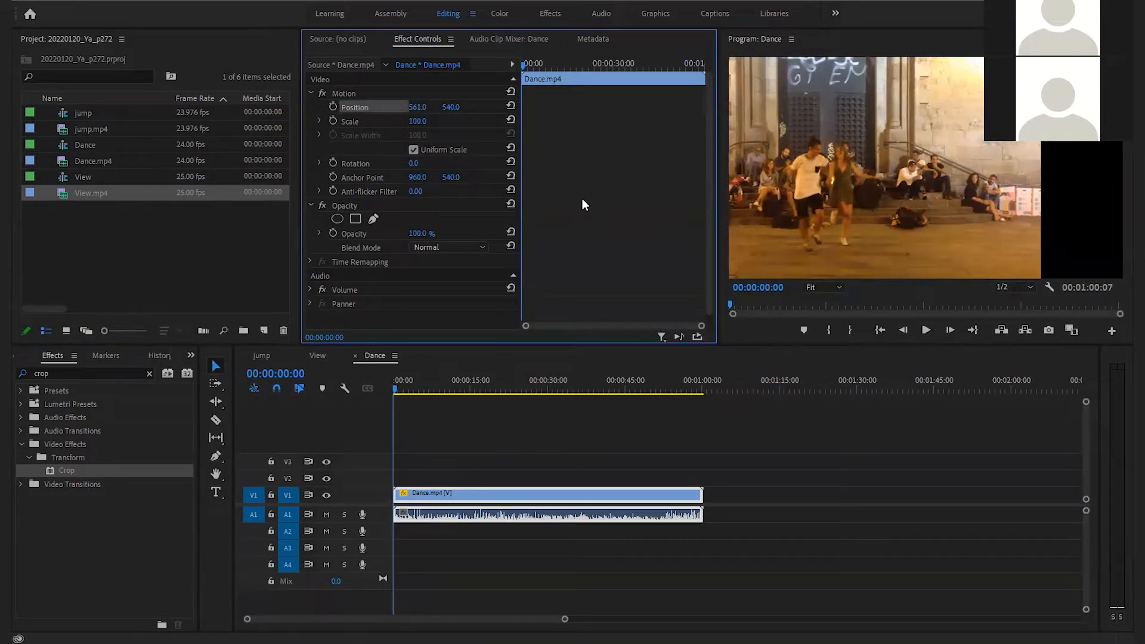
{"action": "left_click", "coordinate": [512, 105]}
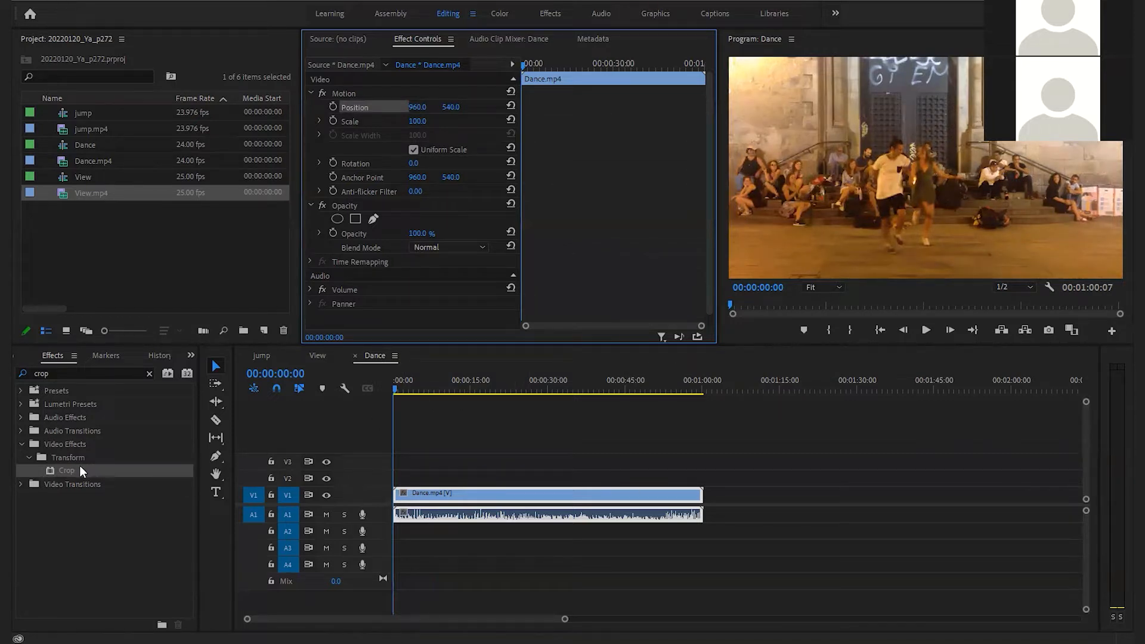
- Apply the Crop effect to the Dance.mp4 clip on V1 and duplicate the clip onto V2
{"action": "left_click_drag", "start_coordinate": [50, 474], "coordinate": [467, 497]}
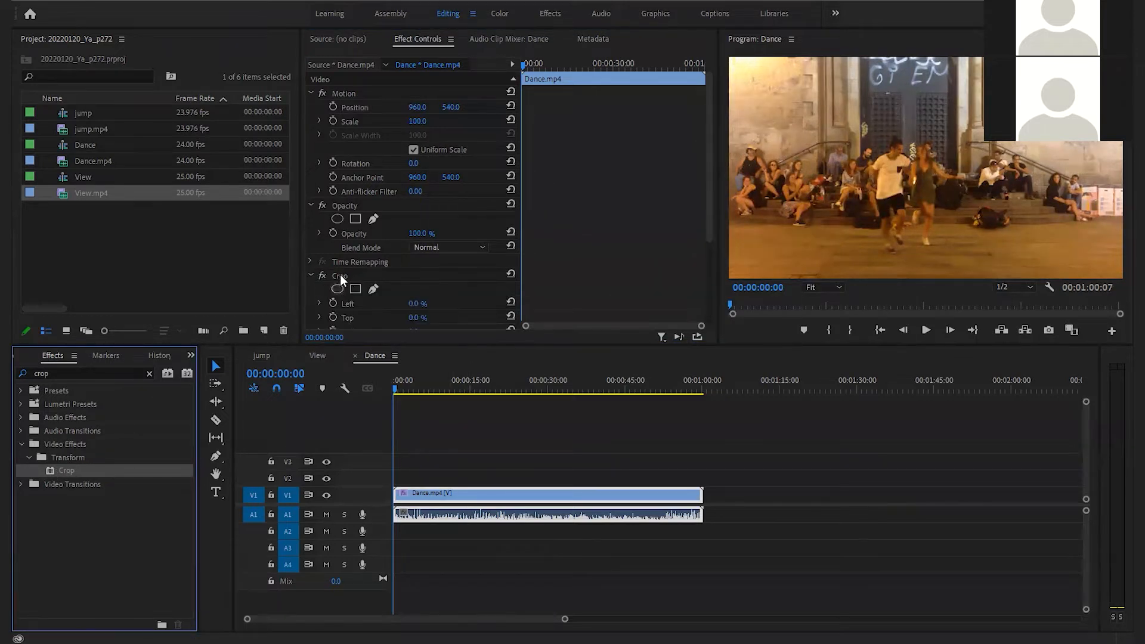
{"action": "scroll", "coordinate": [344, 278], "scroll_direction": "down", "scroll_amount": 3}
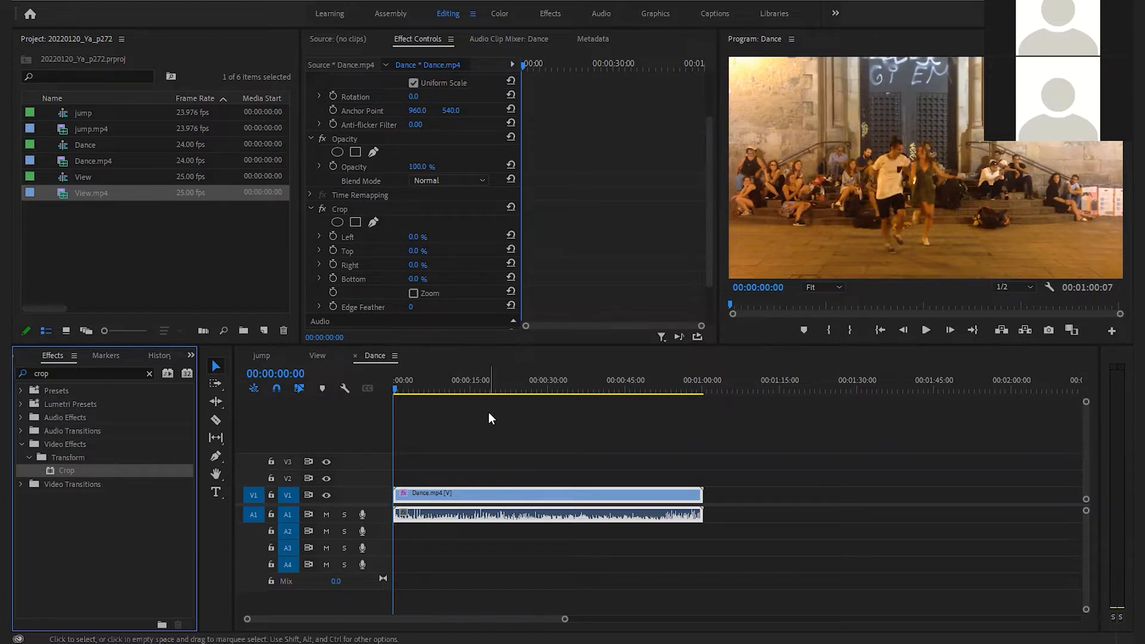
{"action": "left_click", "coordinate": [482, 494]}
{"action": "left_click_drag", "start_coordinate": [483, 495], "coordinate": [483, 477]}
{"action": "left_click", "coordinate": [484, 457]}
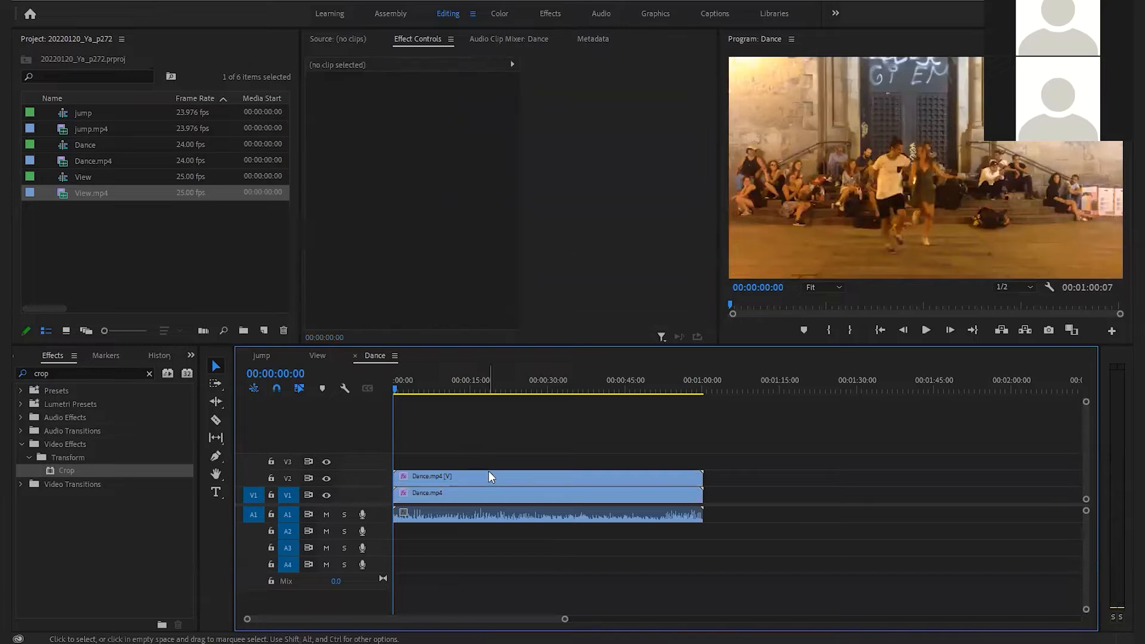
- Move the playhead to 00:00:16:21, hide track V2, and select the Dance.mp4 clip on V1
{"action": "left_click", "coordinate": [482, 472]}
{"action": "left_click", "coordinate": [477, 388]}
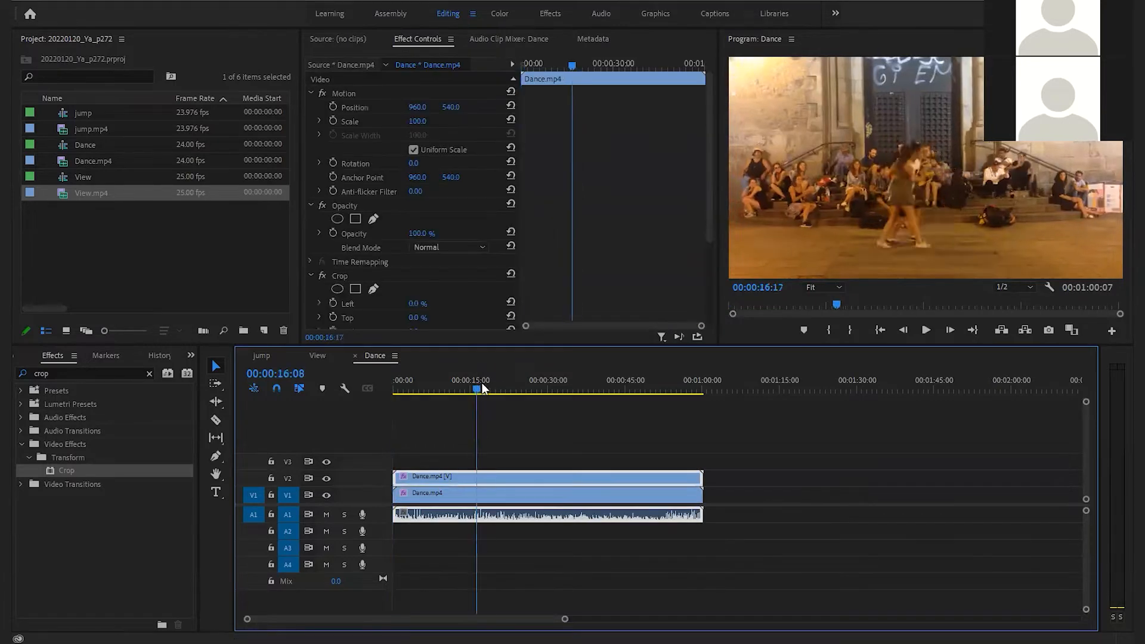
{"action": "left_click", "coordinate": [481, 384]}
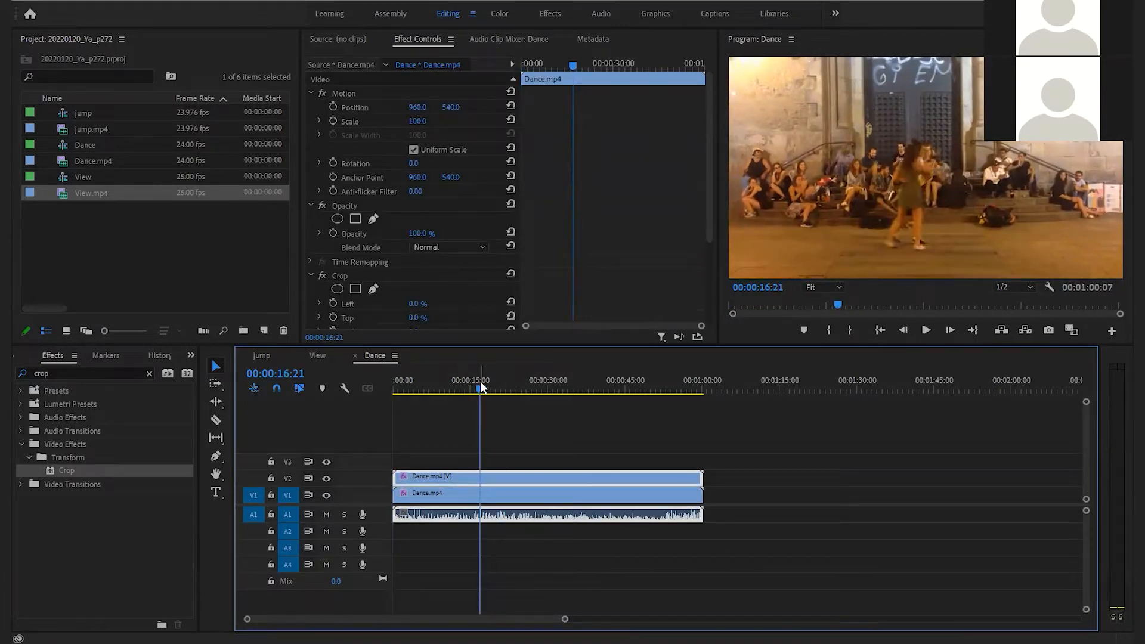
{"action": "left_click", "coordinate": [327, 479]}
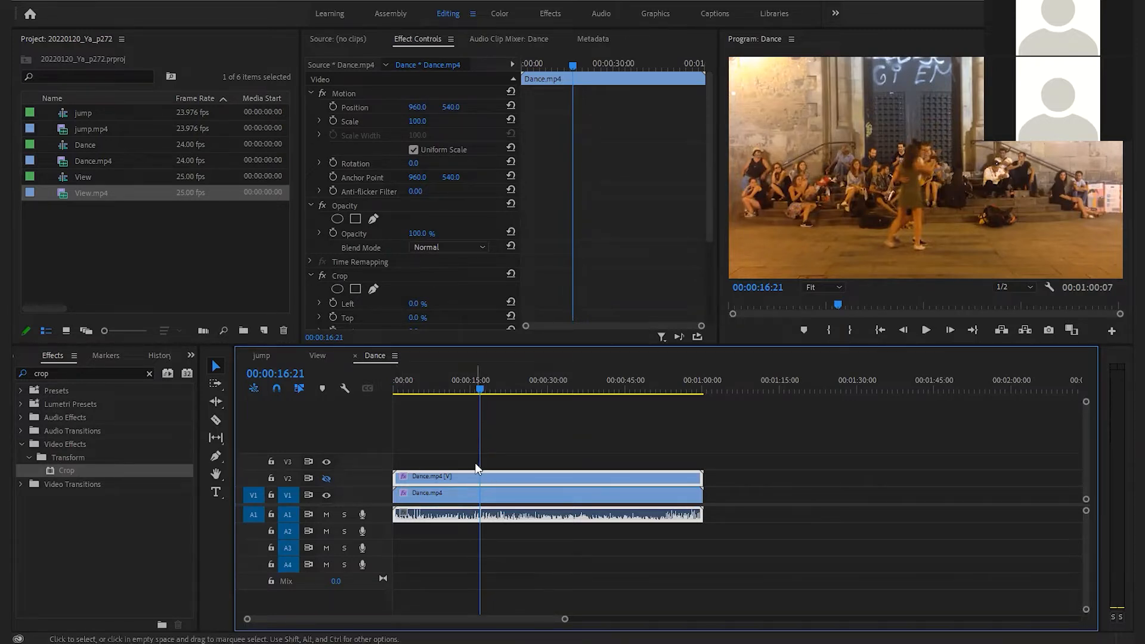
{"action": "left_click", "coordinate": [516, 494]}
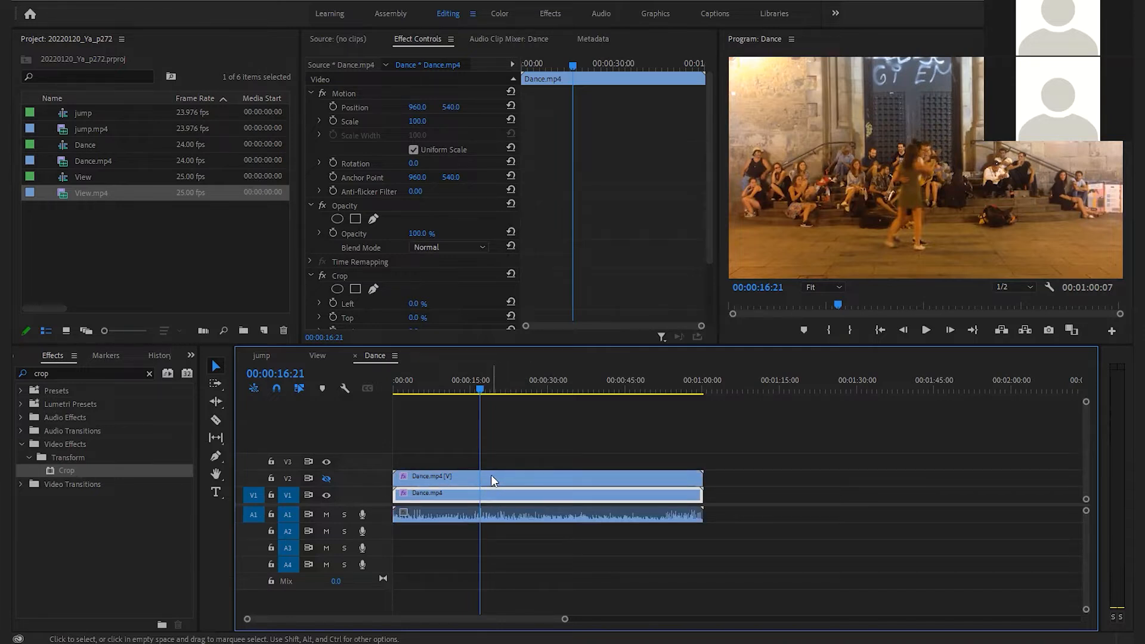
{"action": "left_click", "coordinate": [494, 475]}
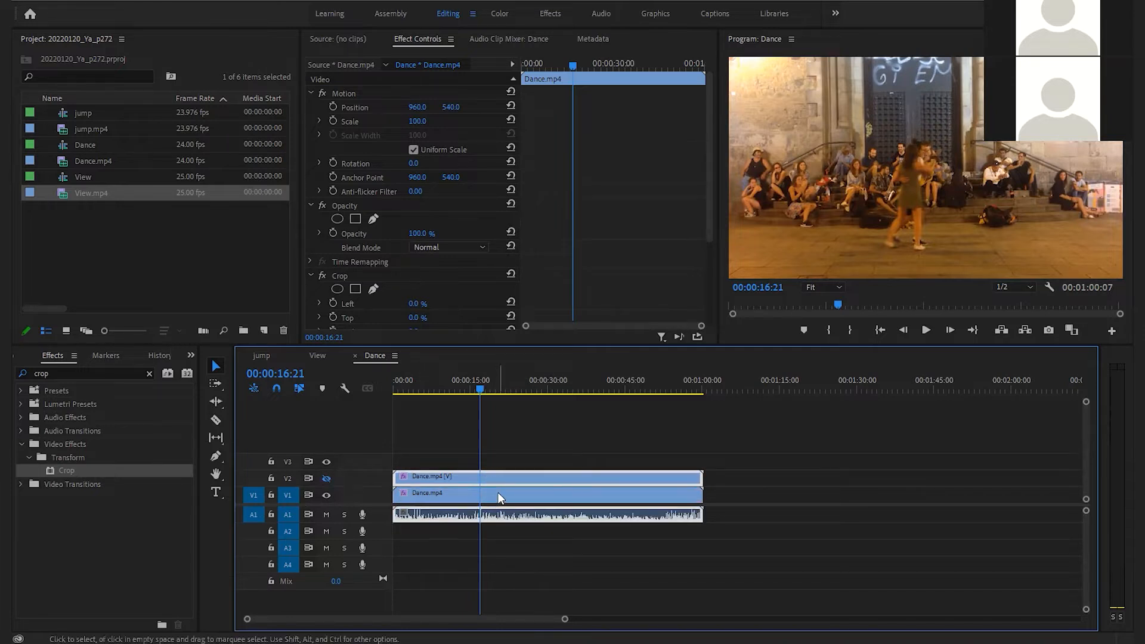
{"action": "left_click", "coordinate": [500, 496]}
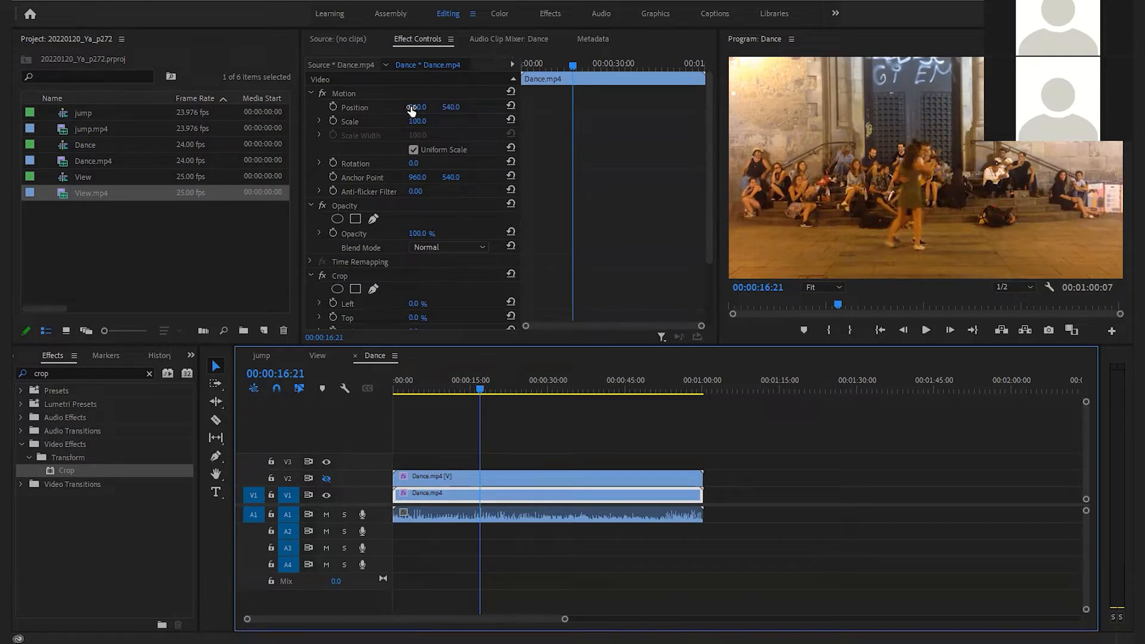
- Try a vertical Position of 315 and a Scale of 180 on the V1 clip, and undo both changes
{"action": "left_click", "coordinate": [450, 108]}
{"action": "type", "text": "318"}
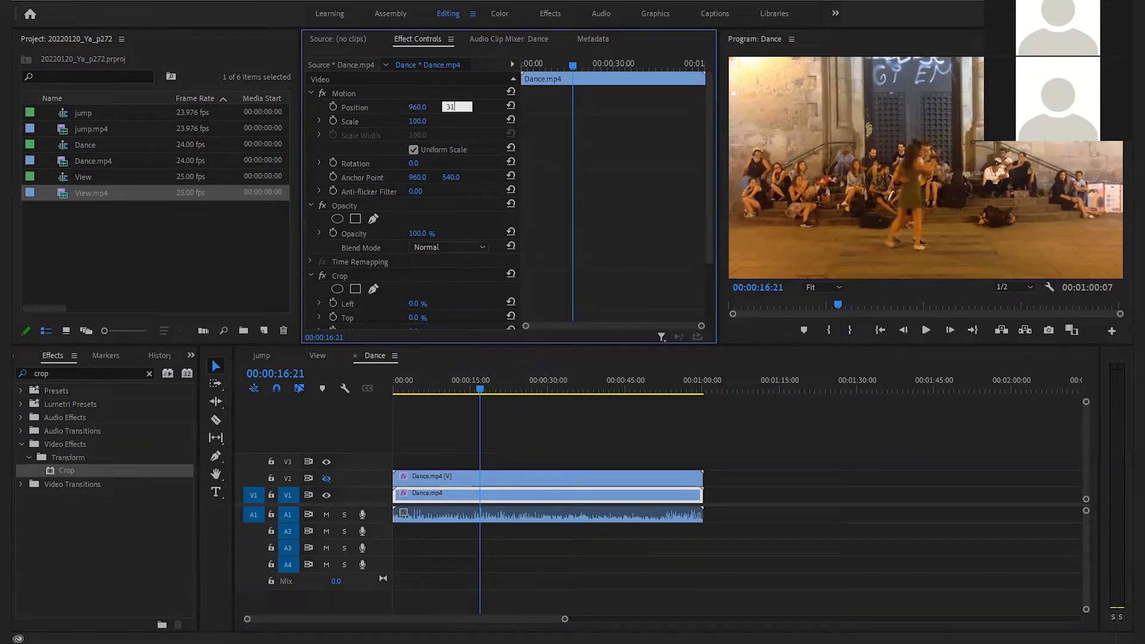
{"action": "key", "text": "Return"}
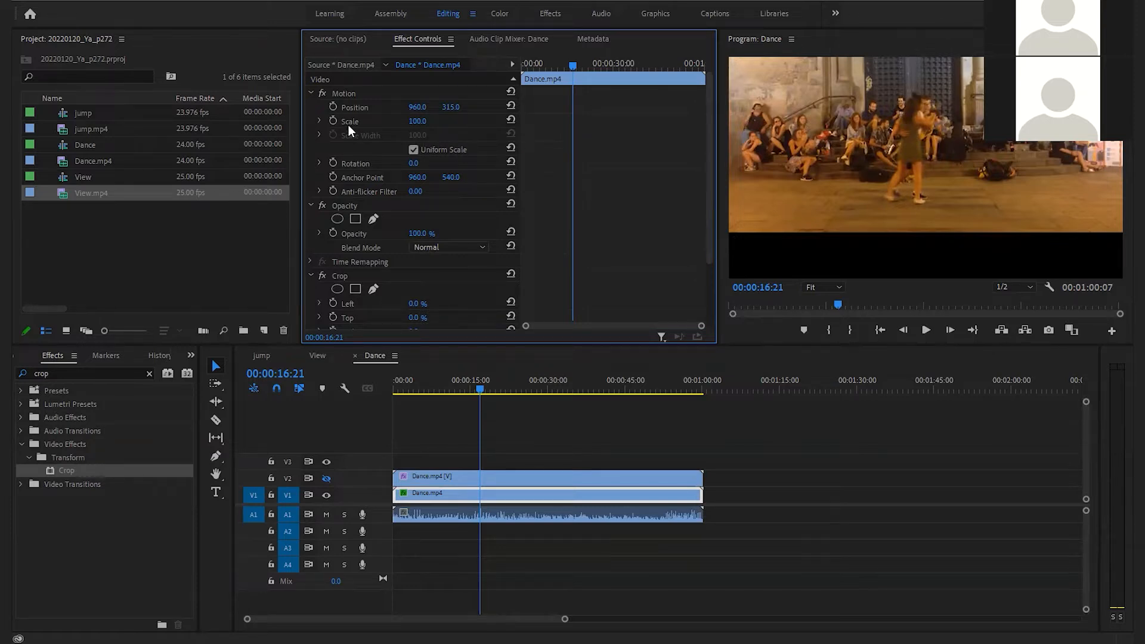
{"action": "left_click", "coordinate": [418, 121]}
{"action": "type", "text": "180"}
{"action": "key", "text": "Return"}
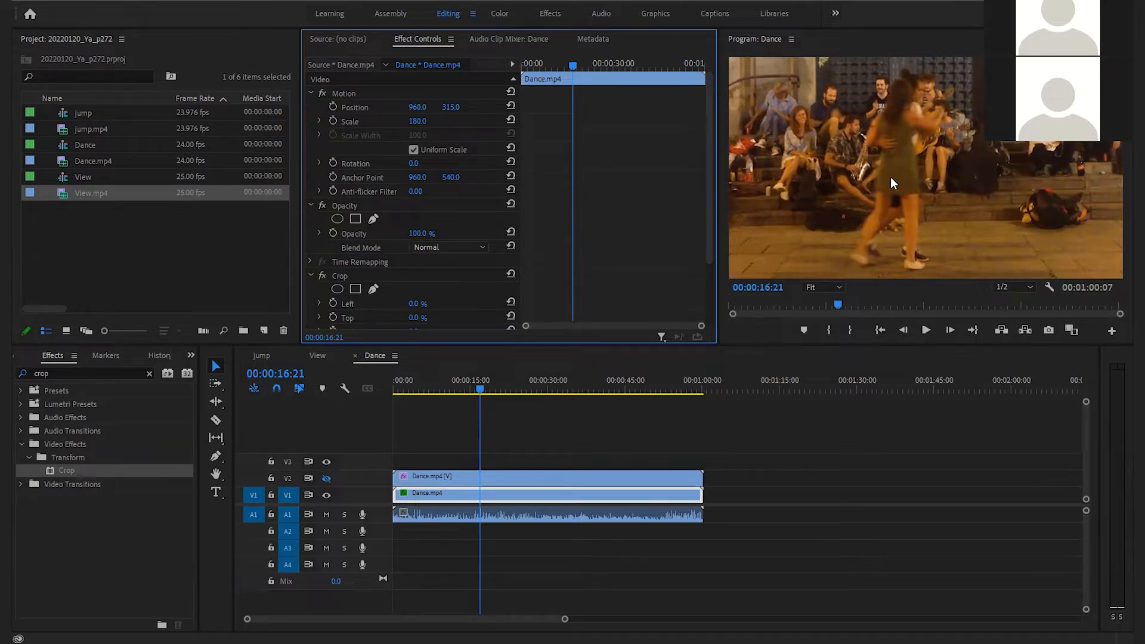
{"action": "key", "text": "ctrl+z"}
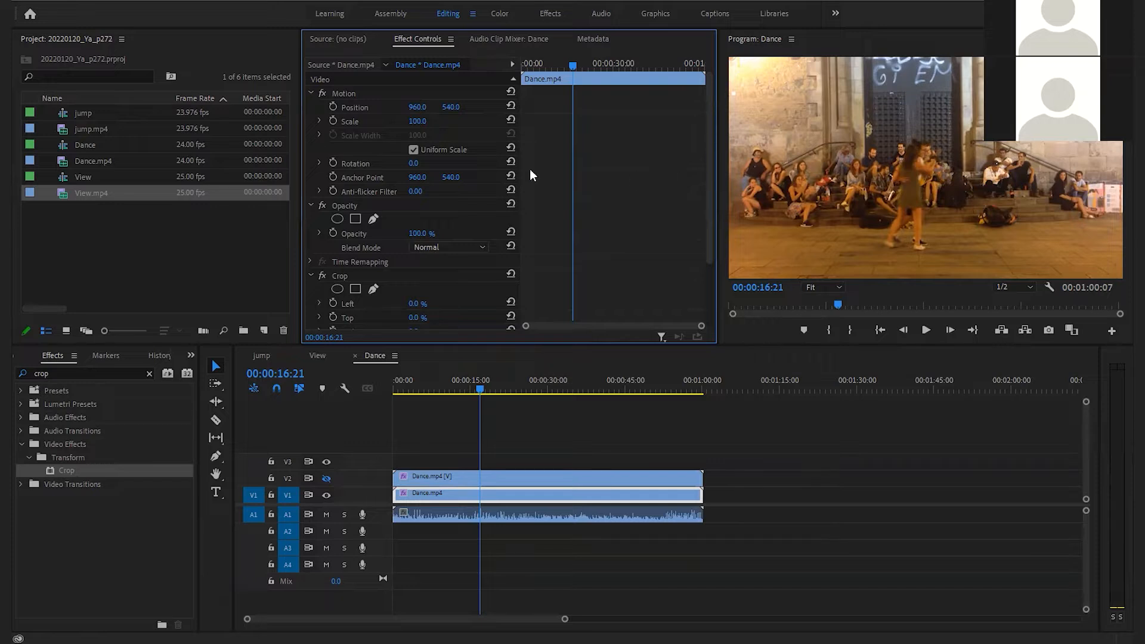
- Set the V1 Dance.mp4 clip's Scale to 180 and vertical Position to 315, and show track V2 again
{"action": "left_click", "coordinate": [416, 121]}
{"action": "type", "text": "180"}
{"action": "key", "text": "Return"}
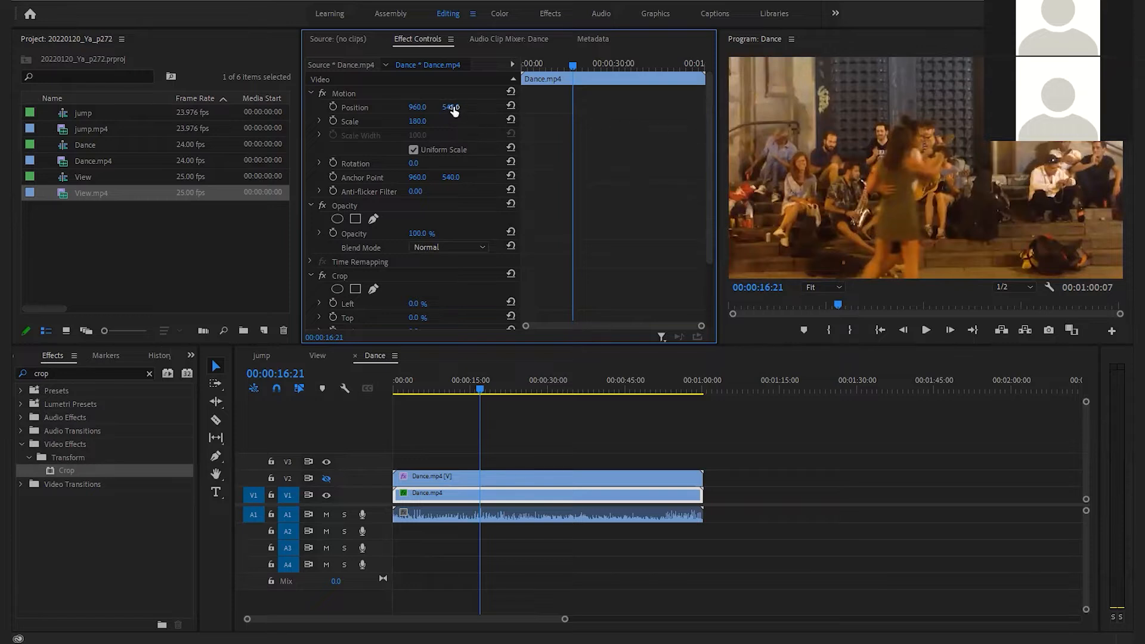
{"action": "left_click_drag", "start_coordinate": [454, 110], "coordinate": [319, 111]}
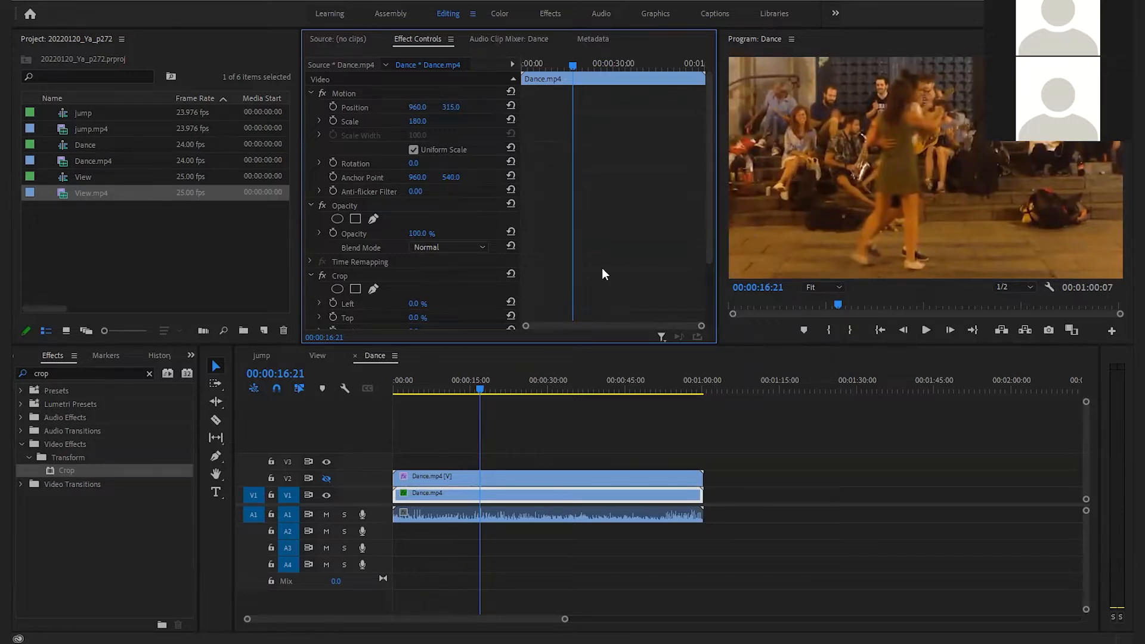
{"action": "left_click", "coordinate": [325, 480]}
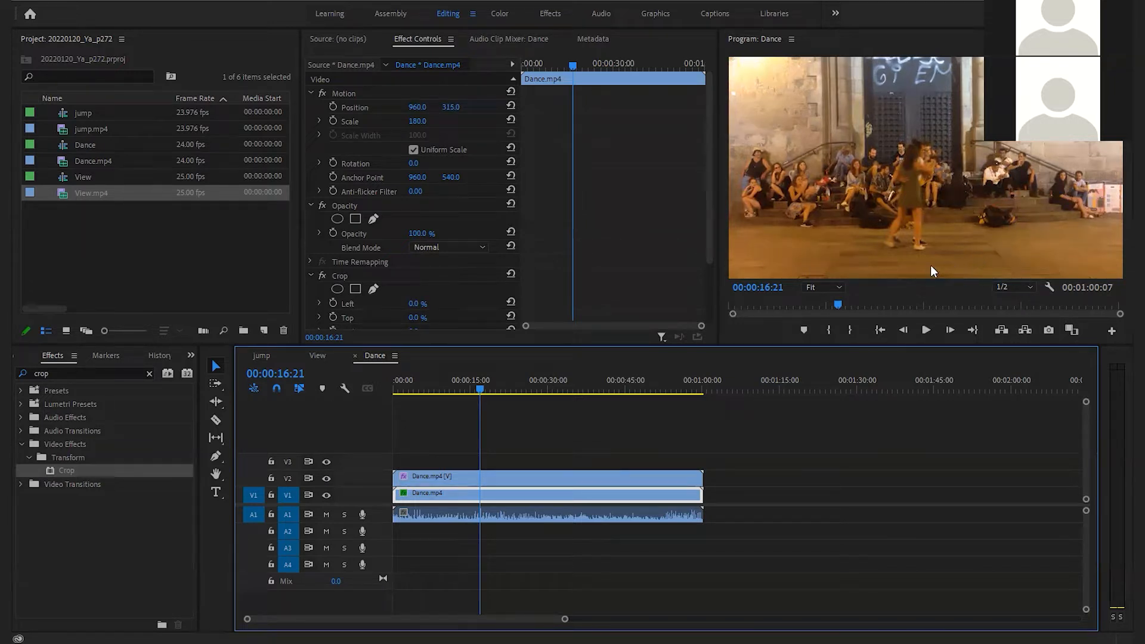
- Try a 35% Crop value on the Dance.mp4 clip on V1 and undo it
{"action": "left_click", "coordinate": [341, 276]}
{"action": "scroll", "coordinate": [442, 259], "scroll_direction": "down", "scroll_amount": 3}
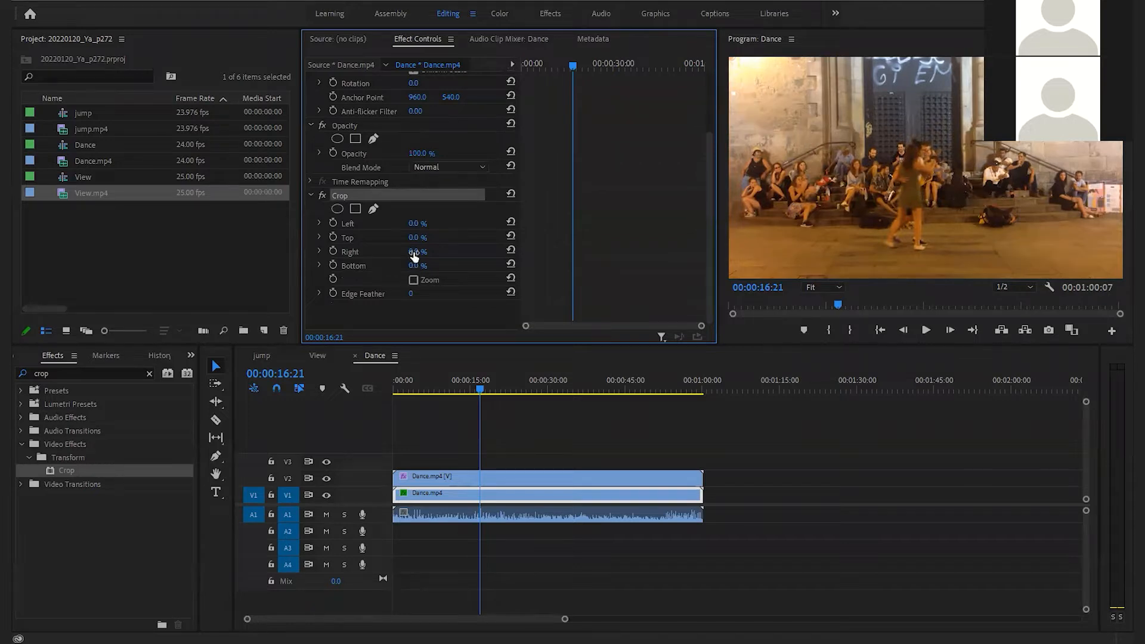
{"action": "type", "text": "35"}
{"action": "key", "text": "Return"}
{"action": "key", "text": "ctrl+z"}
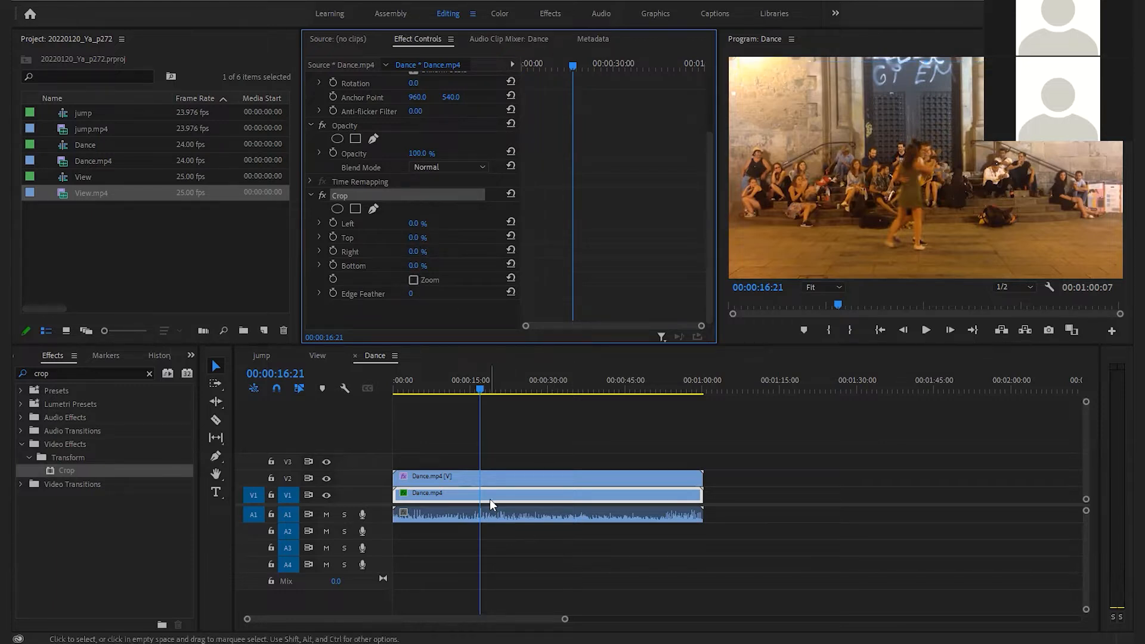
- Crop the V2 Dance.mp4 clip by 35% at Top and 10% at Bottom, and save the project
{"action": "left_click", "coordinate": [493, 477]}
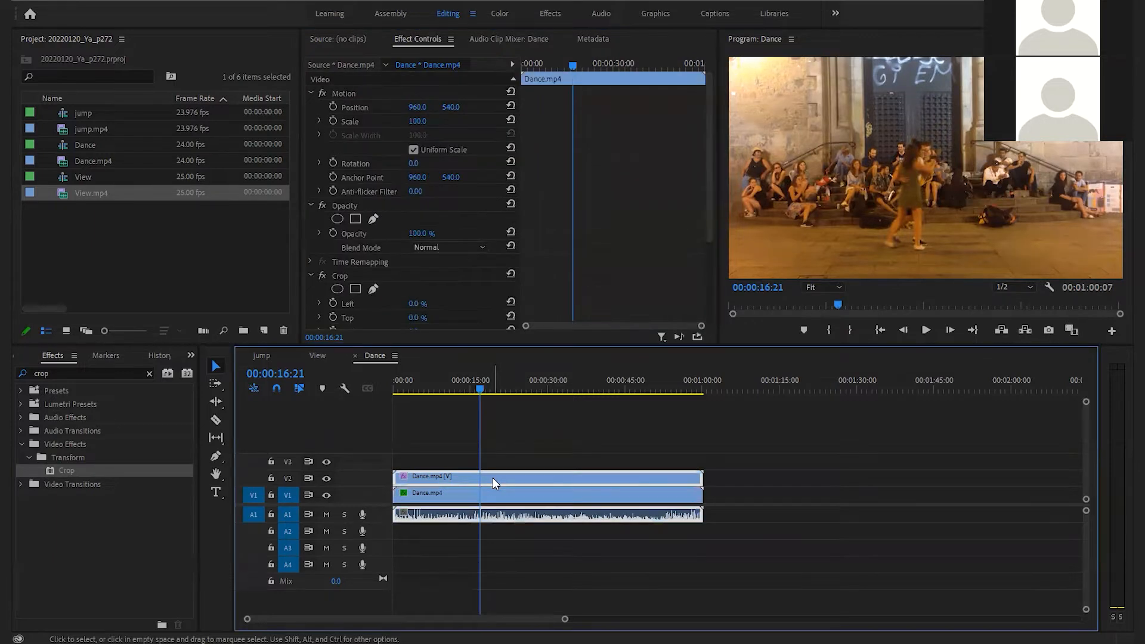
{"action": "scroll", "coordinate": [495, 470], "scroll_direction": "down", "scroll_amount": 3}
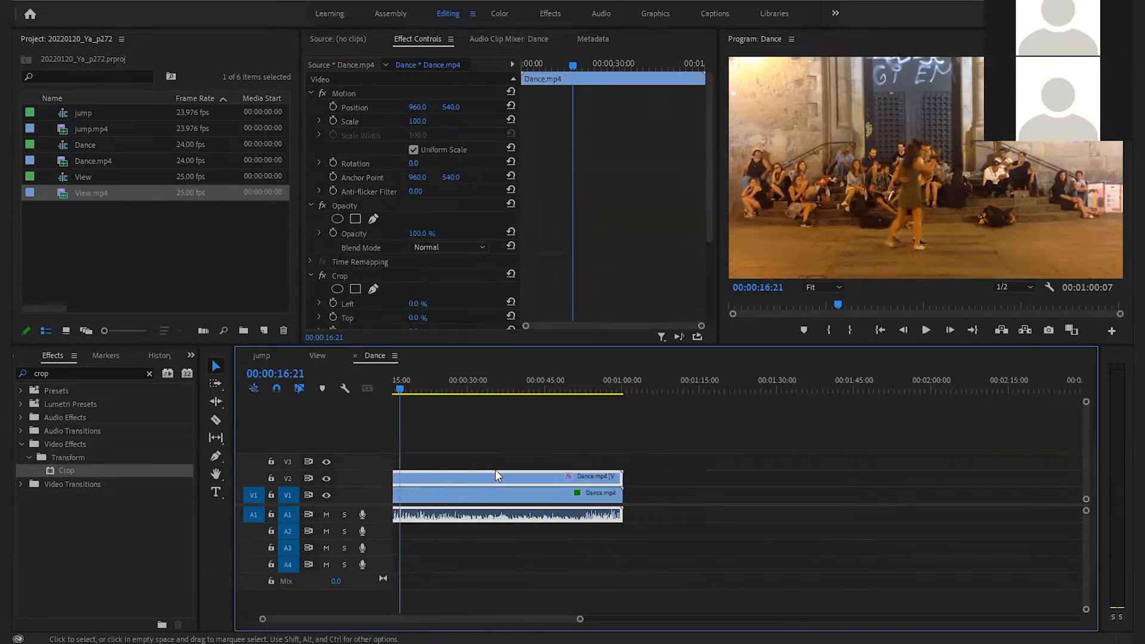
{"action": "scroll", "coordinate": [503, 441], "scroll_direction": "up", "scroll_amount": 3}
{"action": "scroll", "coordinate": [405, 286], "scroll_direction": "down", "scroll_amount": 3}
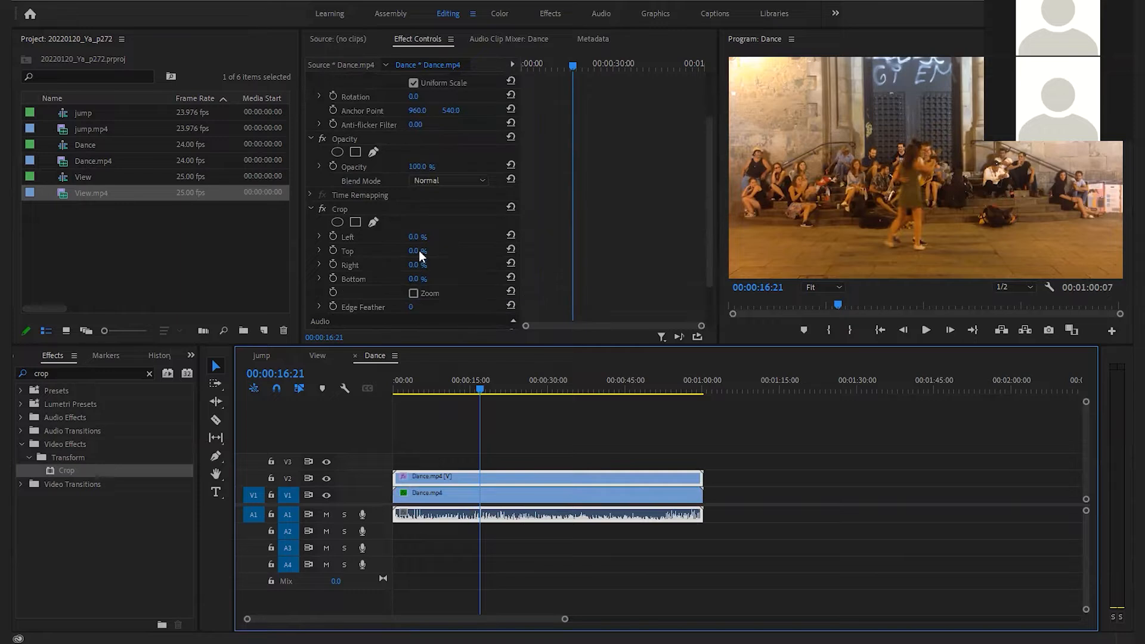
{"action": "left_click", "coordinate": [414, 251]}
{"action": "type", "text": "35"}
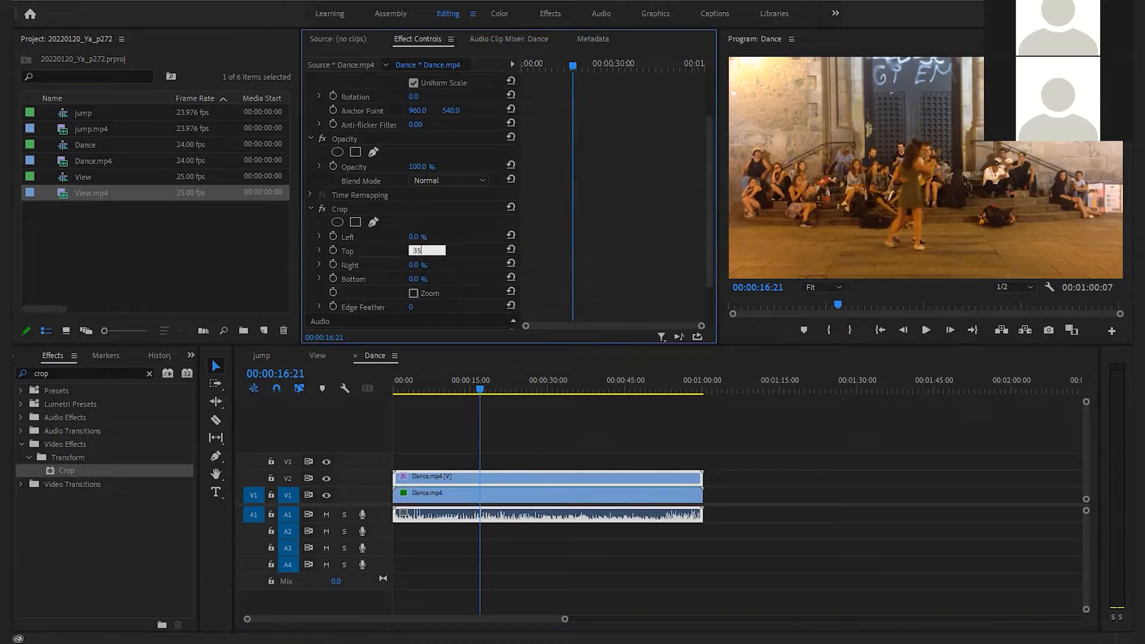
{"action": "left_click", "coordinate": [427, 276]}
{"action": "type", "text": "10"}
{"action": "key", "text": "Return"}
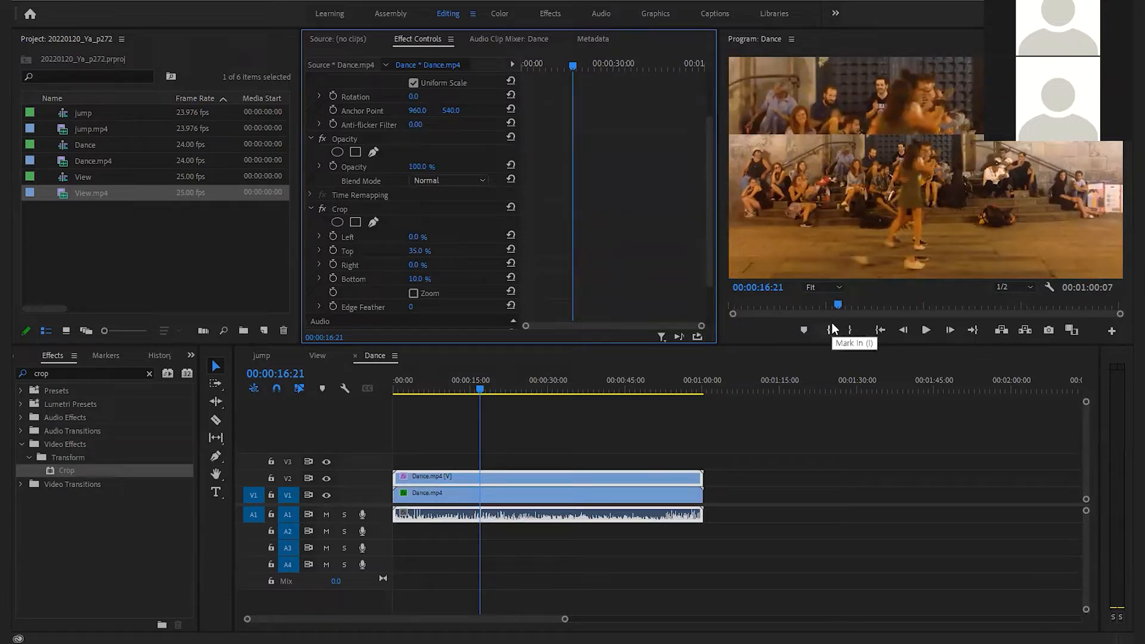
{"action": "key", "text": "ctrl+s"}
- Set the V2 clip's vertical Anchor Point to 650 and compare its Position and Anchor Point handles in the preview
{"action": "scroll", "coordinate": [362, 275], "scroll_direction": "up", "scroll_amount": 4}
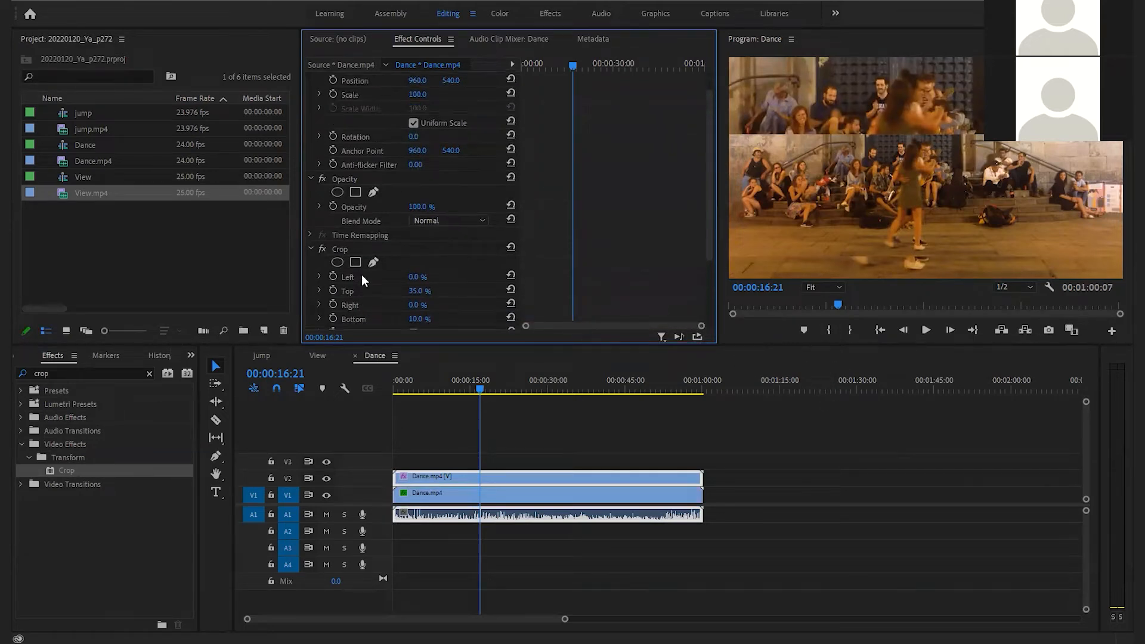
{"action": "left_click", "coordinate": [362, 93]}
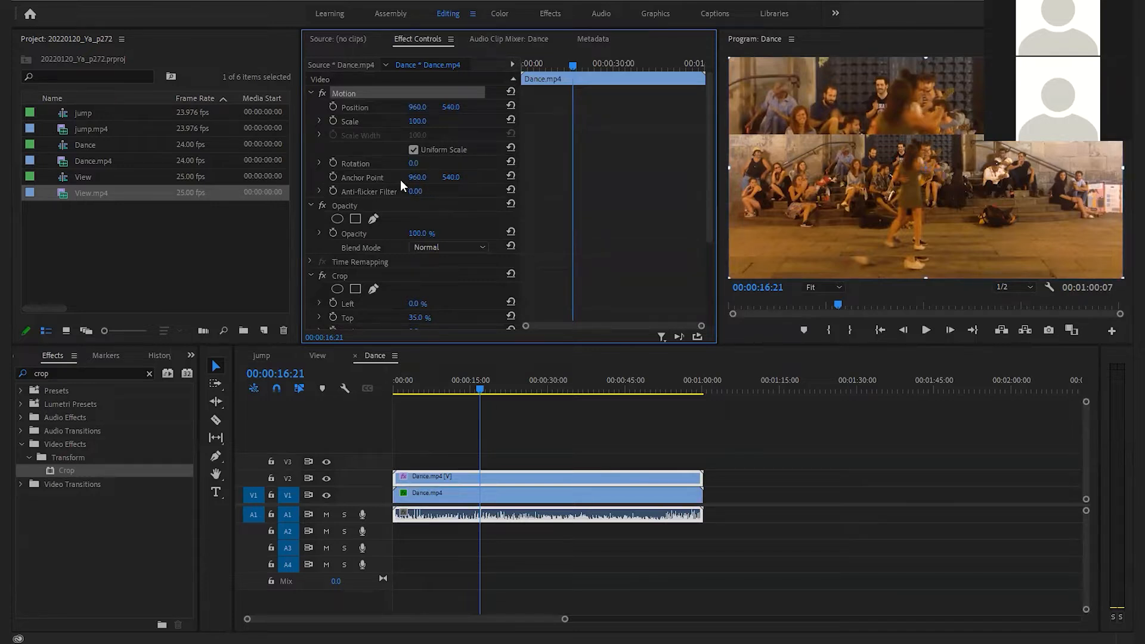
{"action": "left_click", "coordinate": [452, 178]}
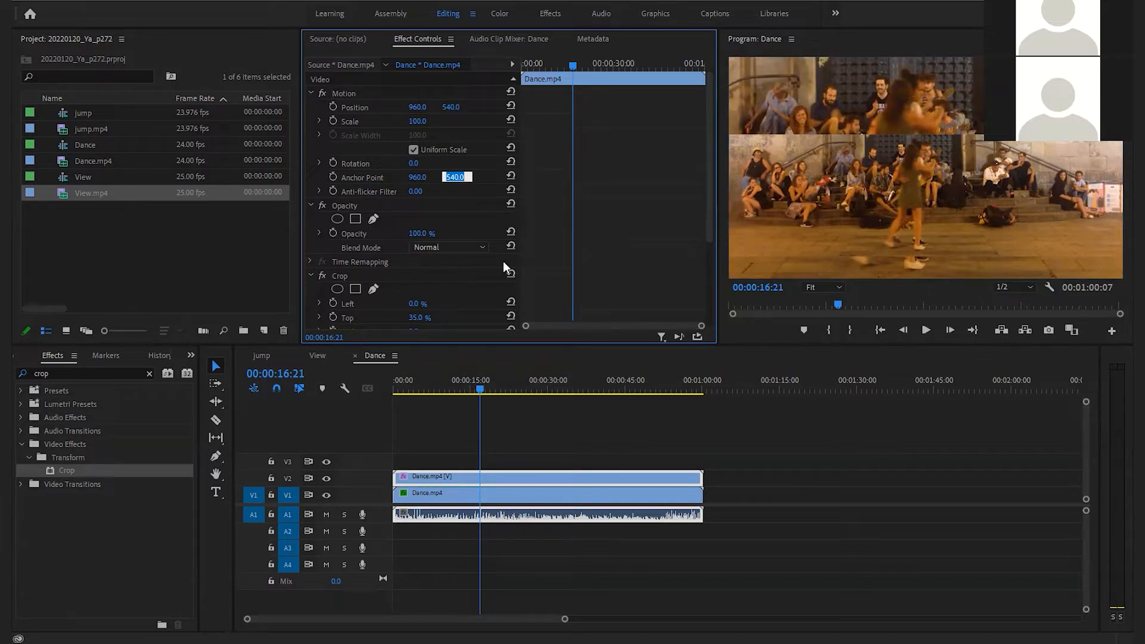
{"action": "type", "text": "650"}
{"action": "key", "text": "Return"}
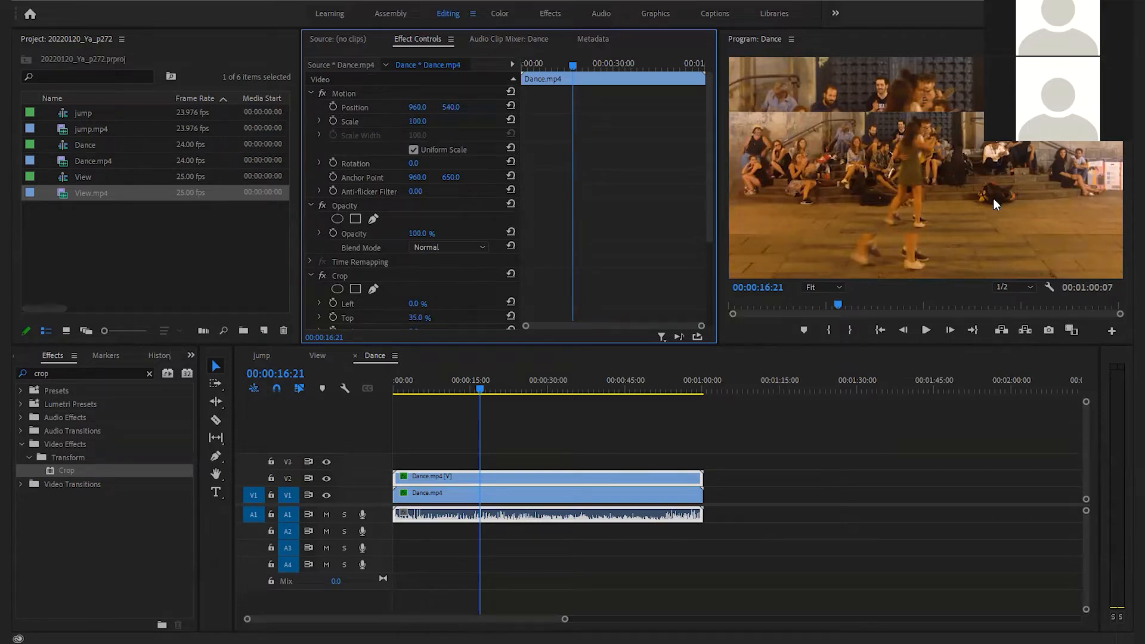
{"action": "left_click", "coordinate": [366, 181]}
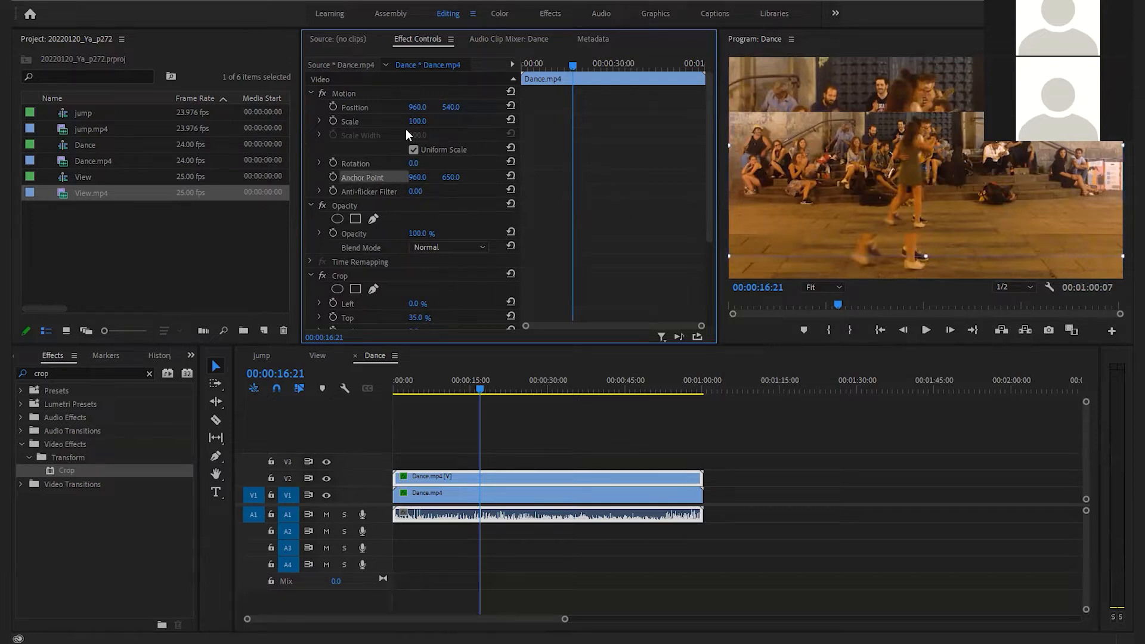
{"action": "left_click", "coordinate": [359, 107]}
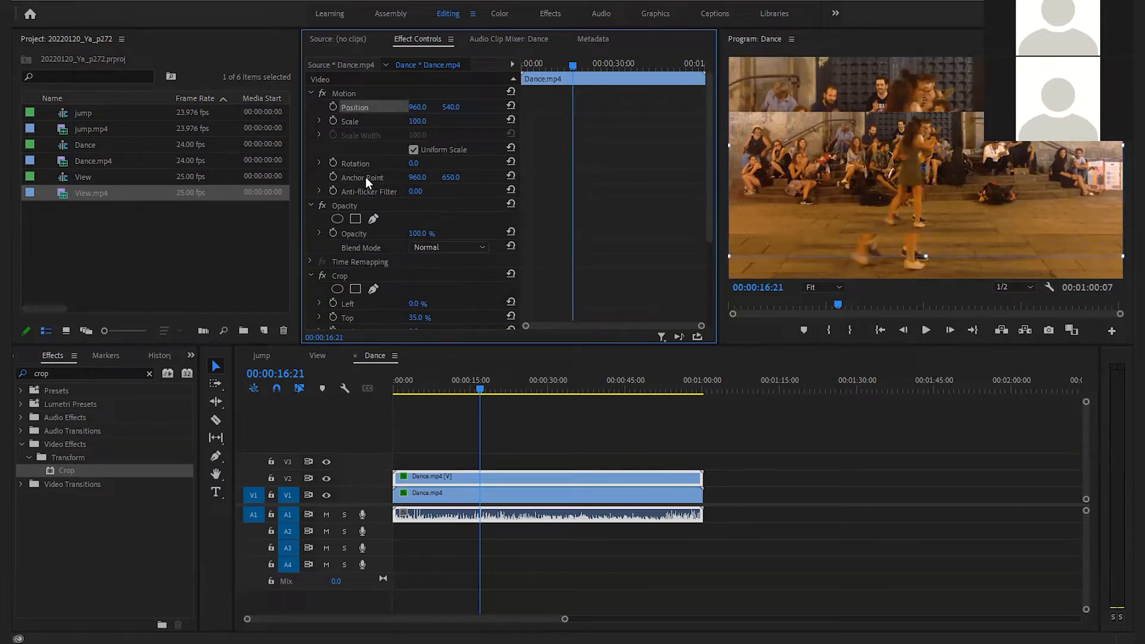
{"action": "left_click", "coordinate": [366, 177]}
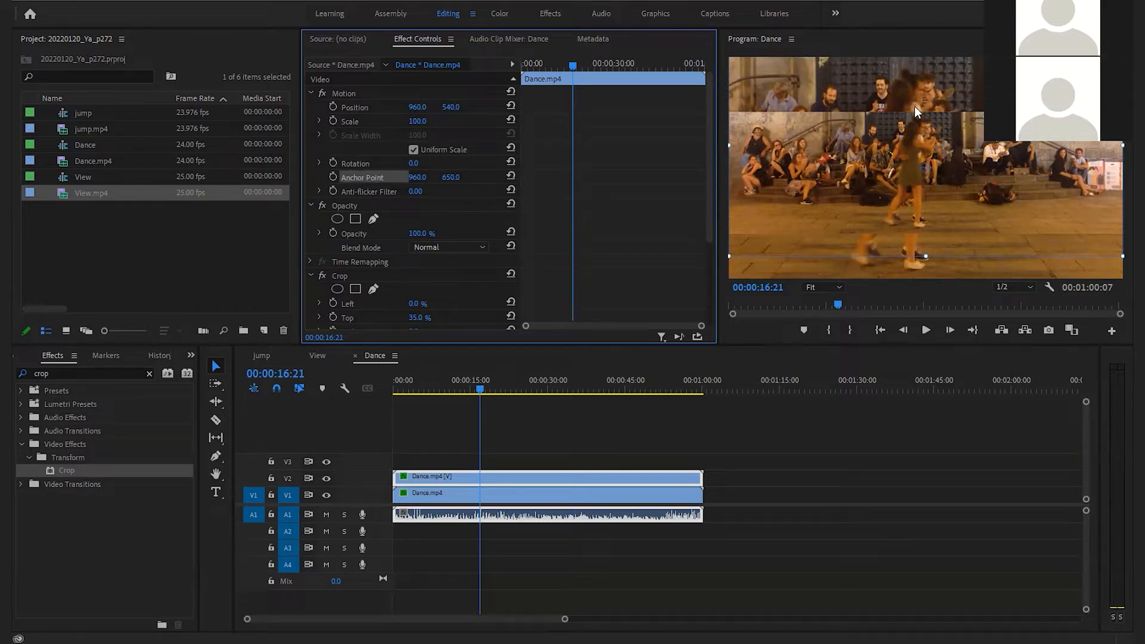
- Play the layered Dance.mp4 clips from the start of the sequence, stop at 00:00:04:04, and select the V1 clip
{"action": "left_click_drag", "start_coordinate": [467, 394], "coordinate": [379, 387]}
{"action": "key", "text": "space"}
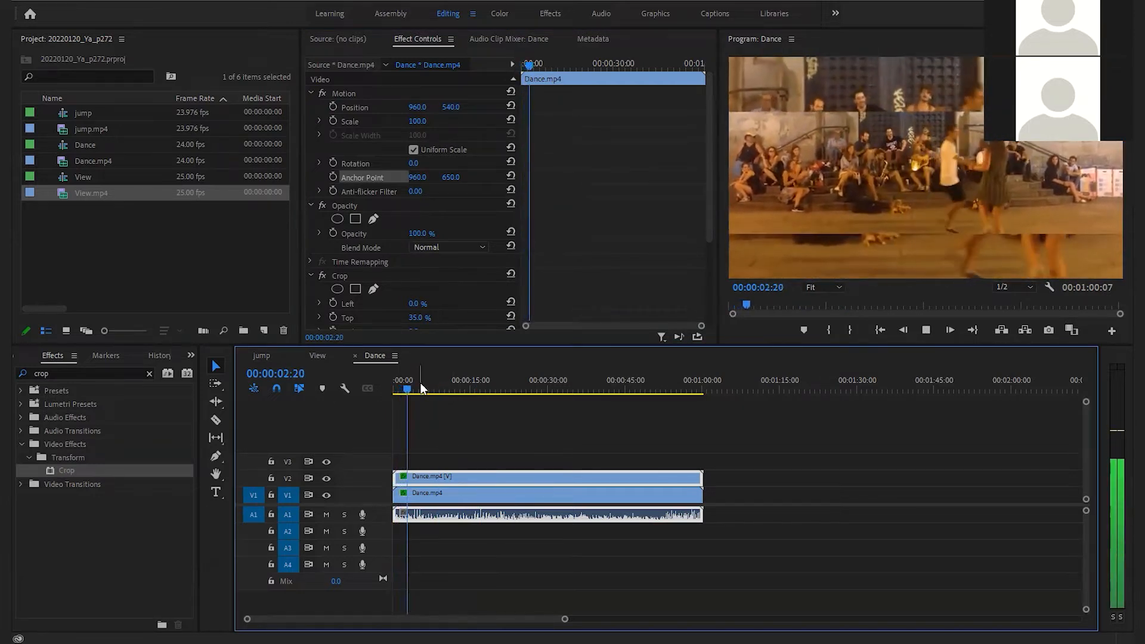
{"action": "key", "text": "space"}
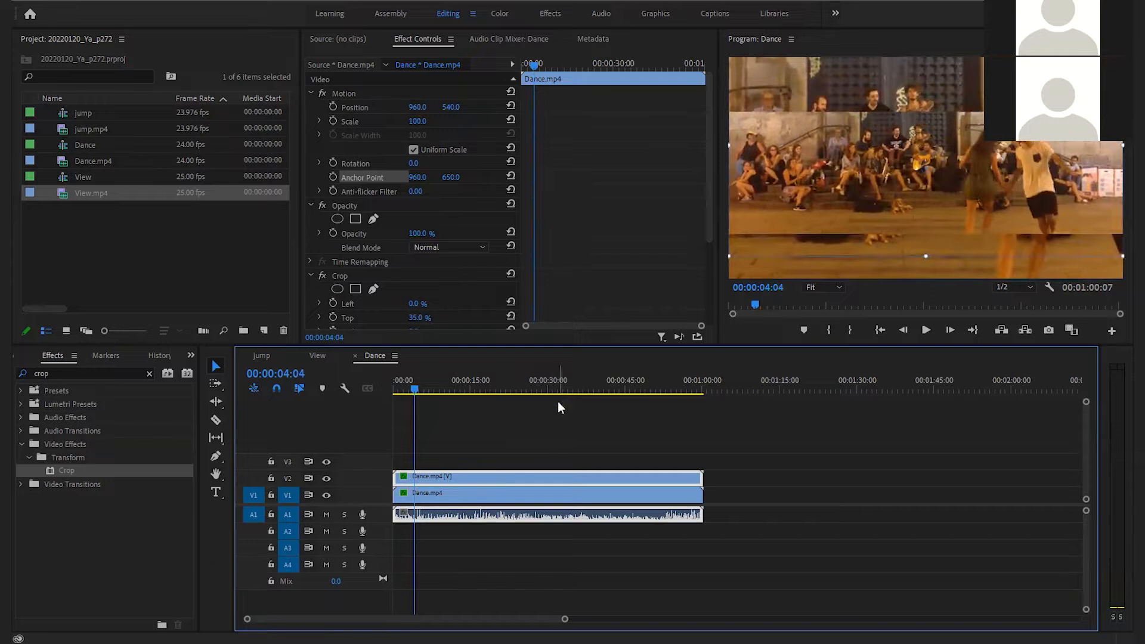
{"action": "left_click", "coordinate": [483, 495]}
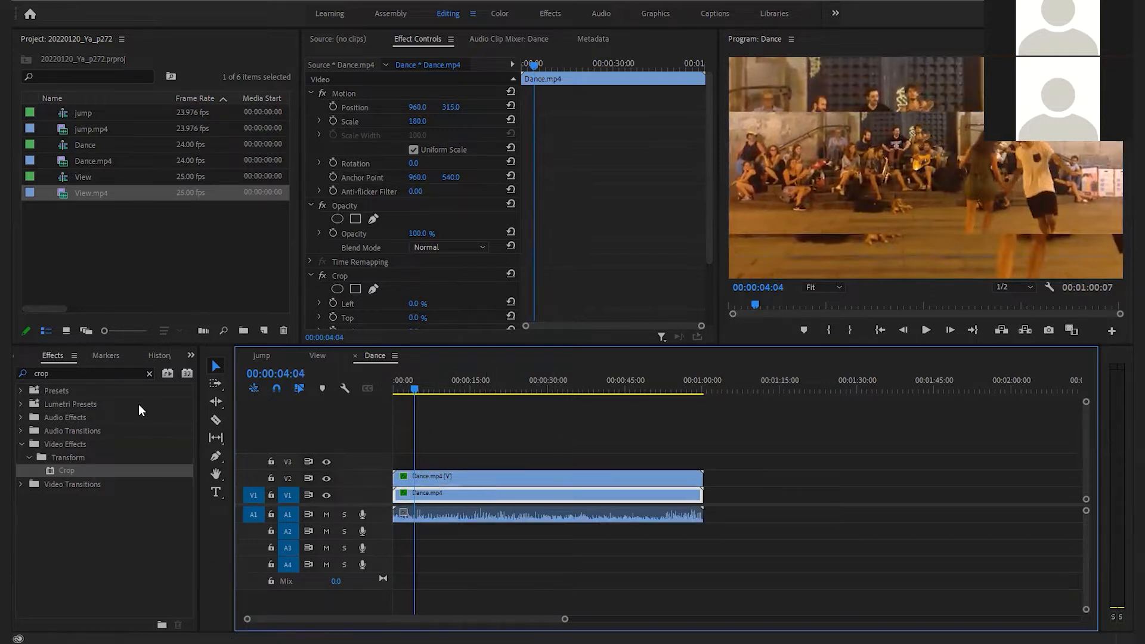
- Search the effects for "fast" and apply the Fast Blur effect to the Dance.mp4 clip on V1
{"action": "left_click", "coordinate": [148, 374]}
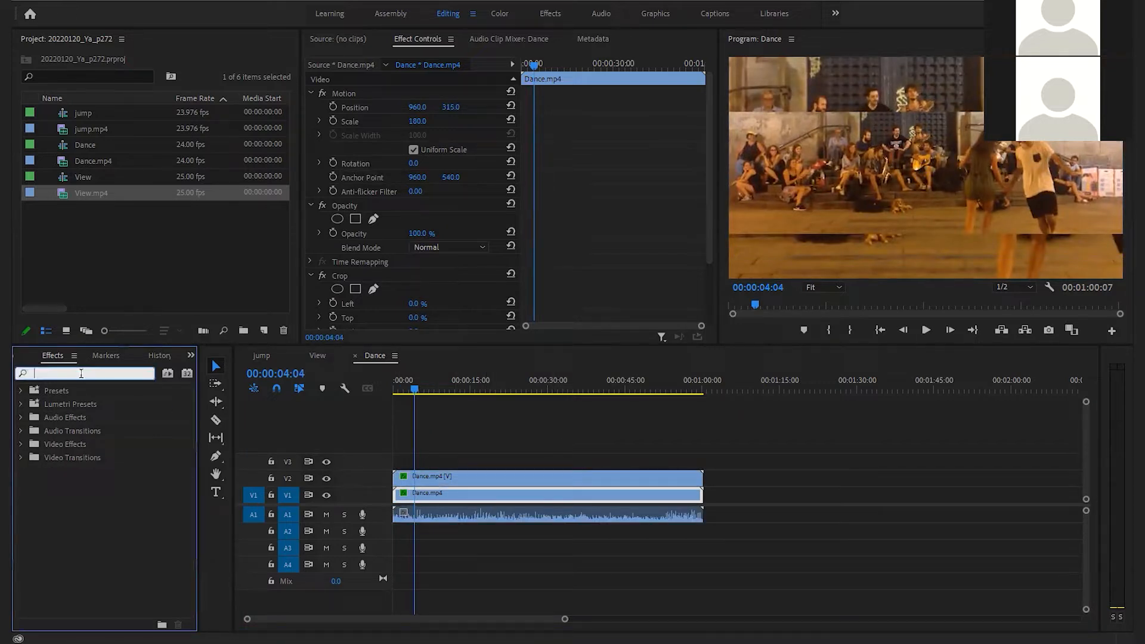
{"action": "type", "text": "fast"}
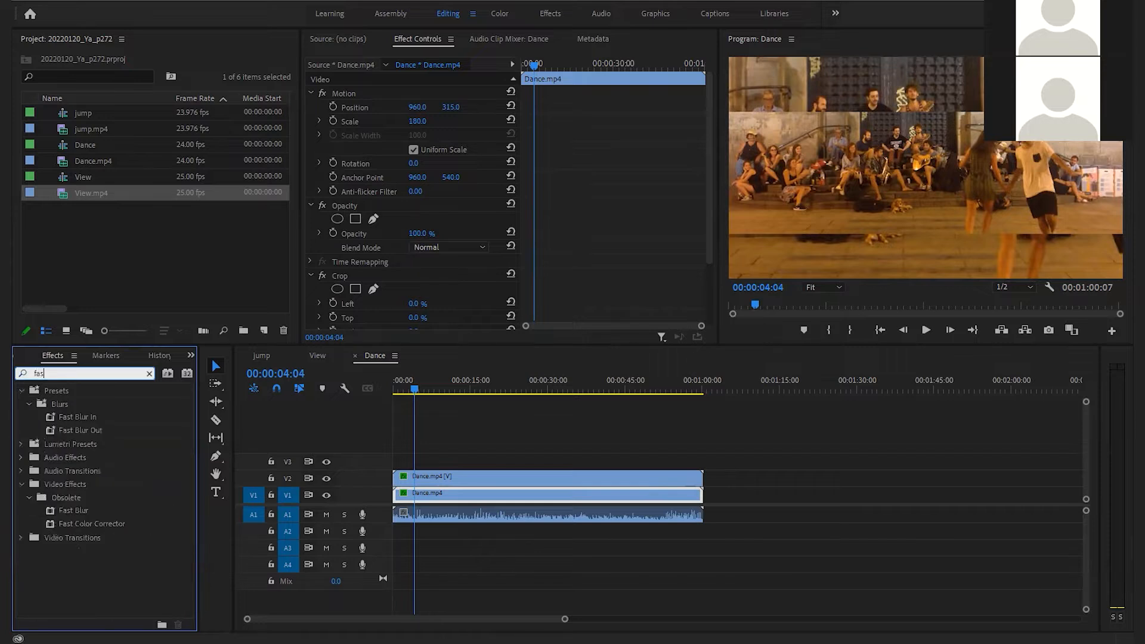
{"action": "left_click", "coordinate": [77, 508]}
{"action": "left_click_drag", "start_coordinate": [73, 512], "coordinate": [502, 499]}
{"action": "scroll", "coordinate": [456, 287], "scroll_direction": "down", "scroll_amount": 5}
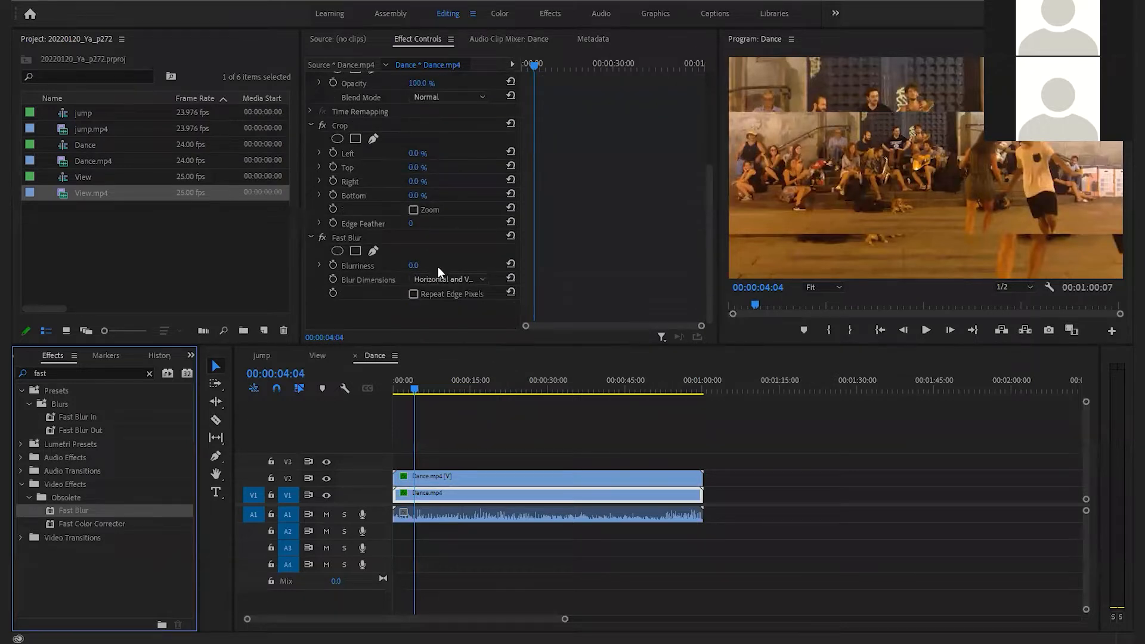
- Set the V1 clip's Fast Blur Blurriness to 10 and scrub through the sequence to preview it
{"action": "mouse_move", "coordinate": [417, 270]}
{"action": "left_mouse_down"}
{"action": "mouse_move", "coordinate": [429, 269]}
{"action": "mouse_move", "coordinate": [418, 265]}
{"action": "left_mouse_up"}
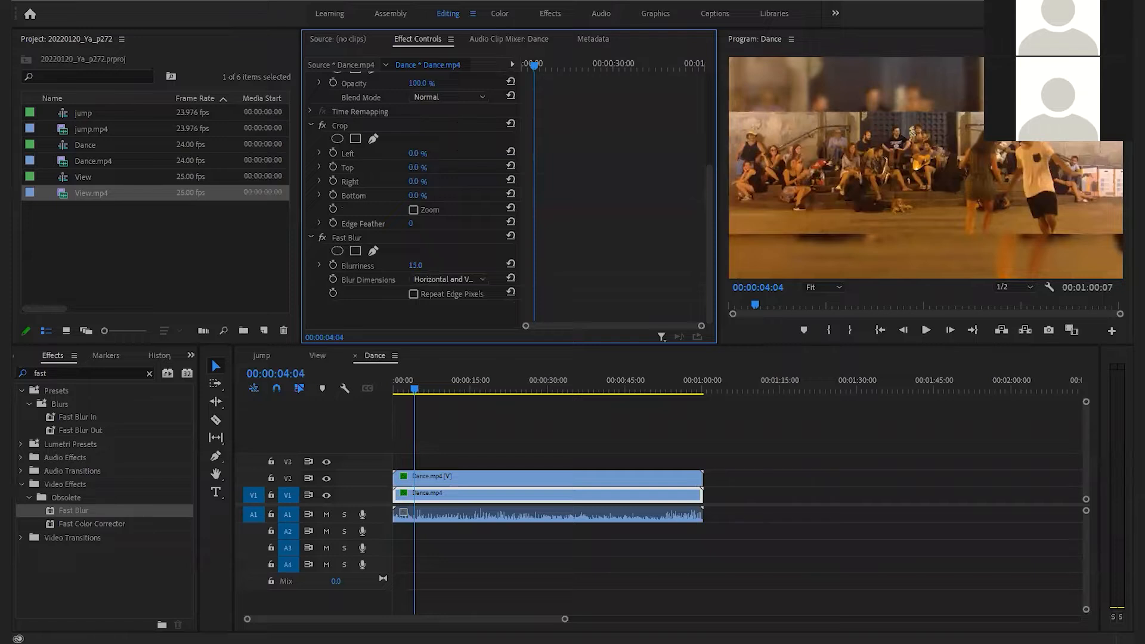
{"action": "left_click", "coordinate": [417, 266]}
{"action": "type", "text": "10"}
{"action": "key", "text": "Return"}
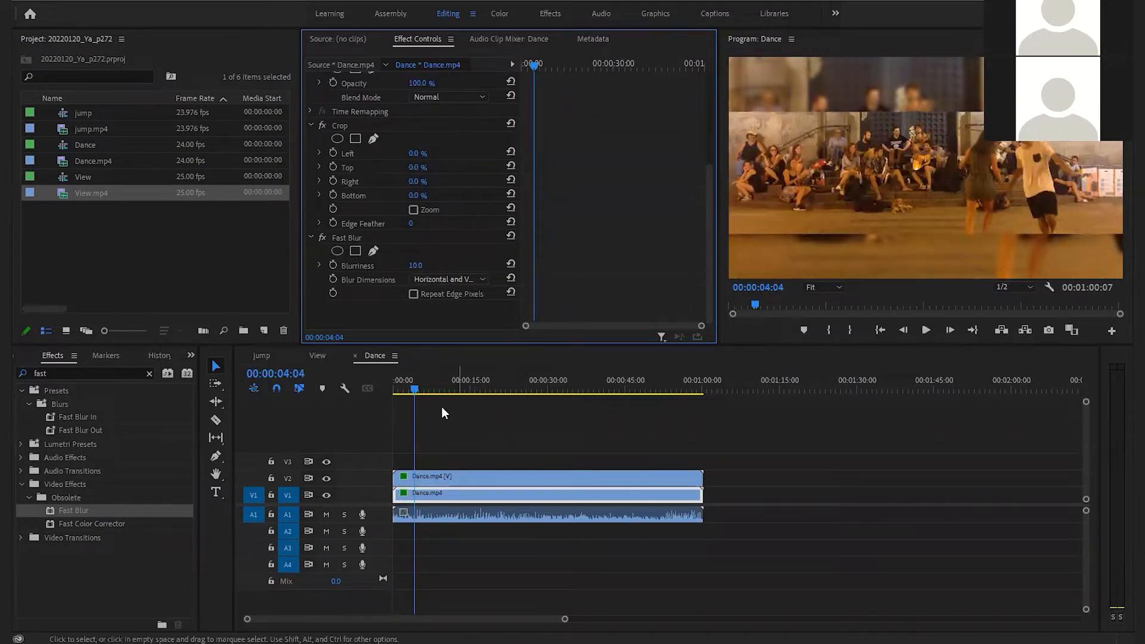
{"action": "left_click_drag", "start_coordinate": [420, 389], "coordinate": [513, 384]}
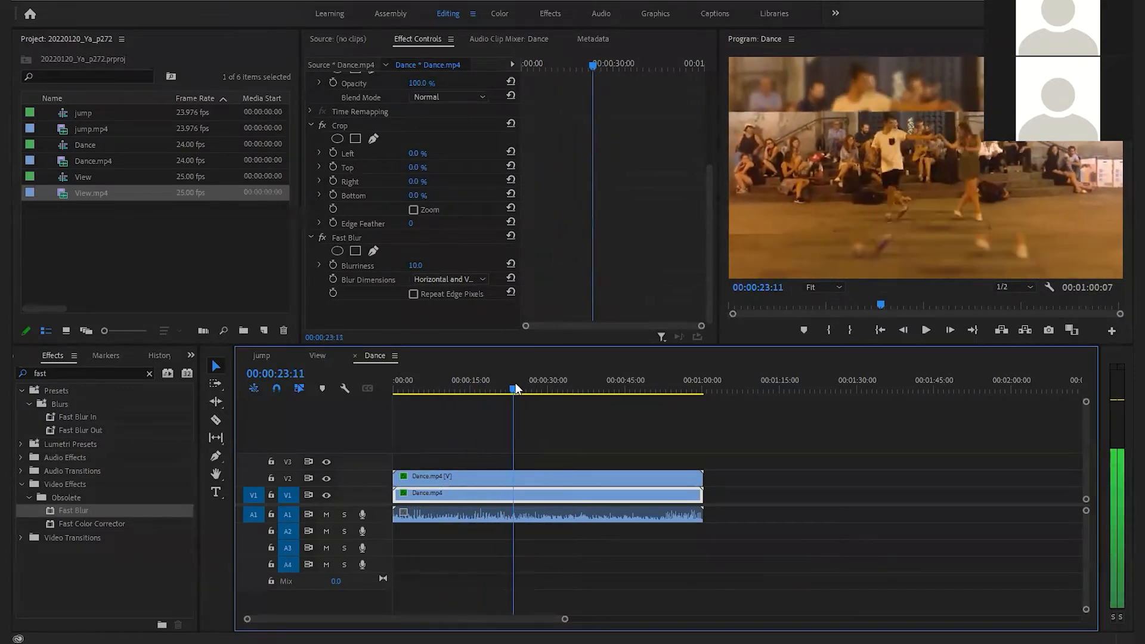
{"action": "left_click_drag", "start_coordinate": [515, 385], "coordinate": [505, 388]}
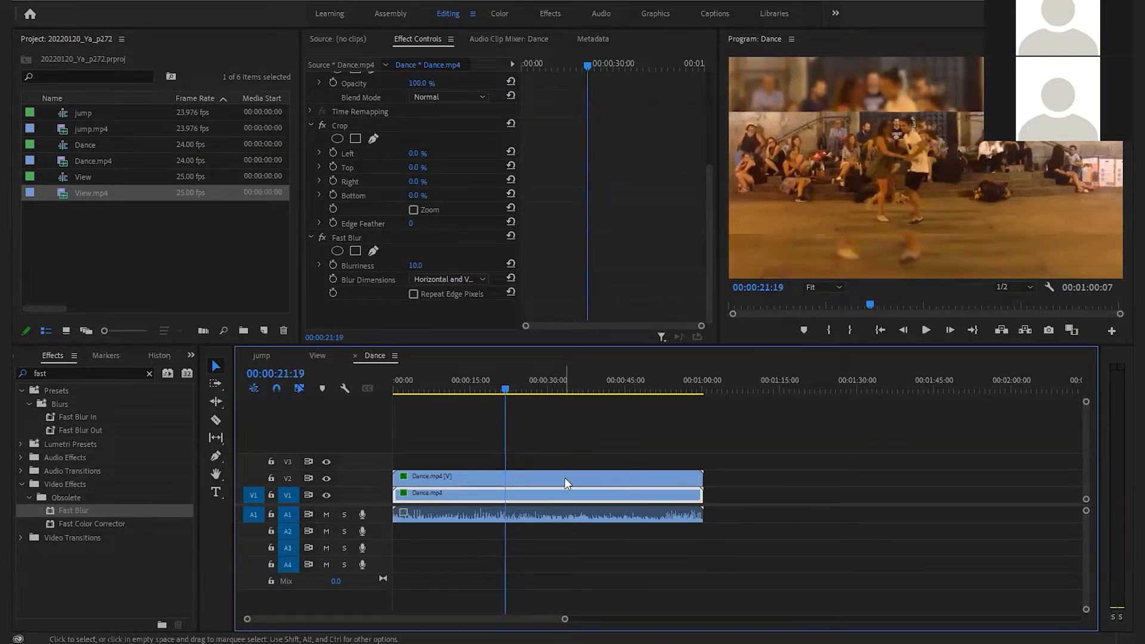
- Set the Crop effect's Top and Bottom to 0% on the Dance.mp4 clip on V2
{"action": "left_click", "coordinate": [563, 477]}
{"action": "scroll", "coordinate": [438, 297], "scroll_direction": "down", "scroll_amount": 1}
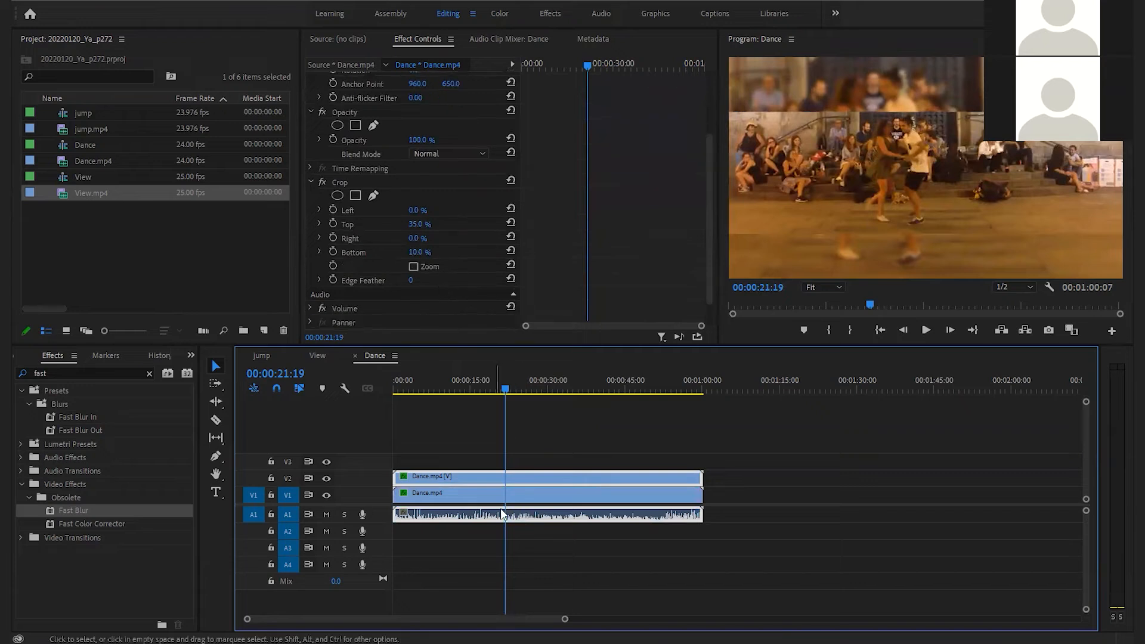
{"action": "left_click", "coordinate": [414, 226]}
{"action": "type", "text": "0"}
{"action": "key", "text": "Return"}
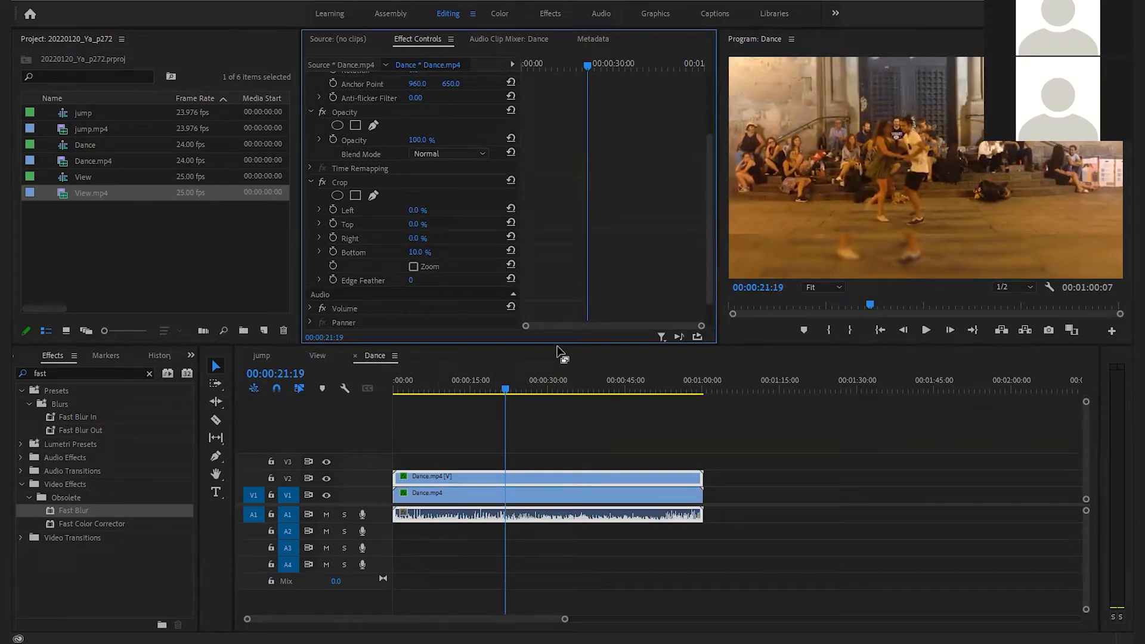
{"action": "left_click", "coordinate": [422, 251]}
{"action": "type", "text": "0"}
{"action": "key", "text": "Return"}
- Crop the V2 Dance.mp4 clip by 15% at both Left and Right
{"action": "left_click_drag", "start_coordinate": [415, 215], "coordinate": [453, 215]}
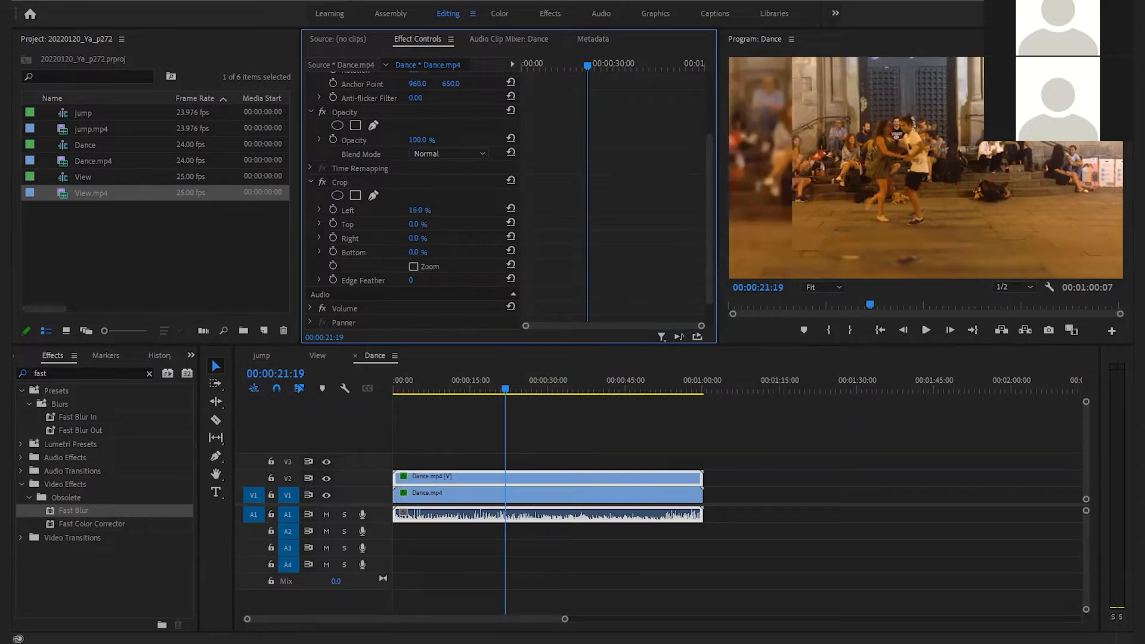
{"action": "left_click", "coordinate": [419, 210]}
{"action": "type", "text": "15"}
{"action": "key", "text": "Return"}
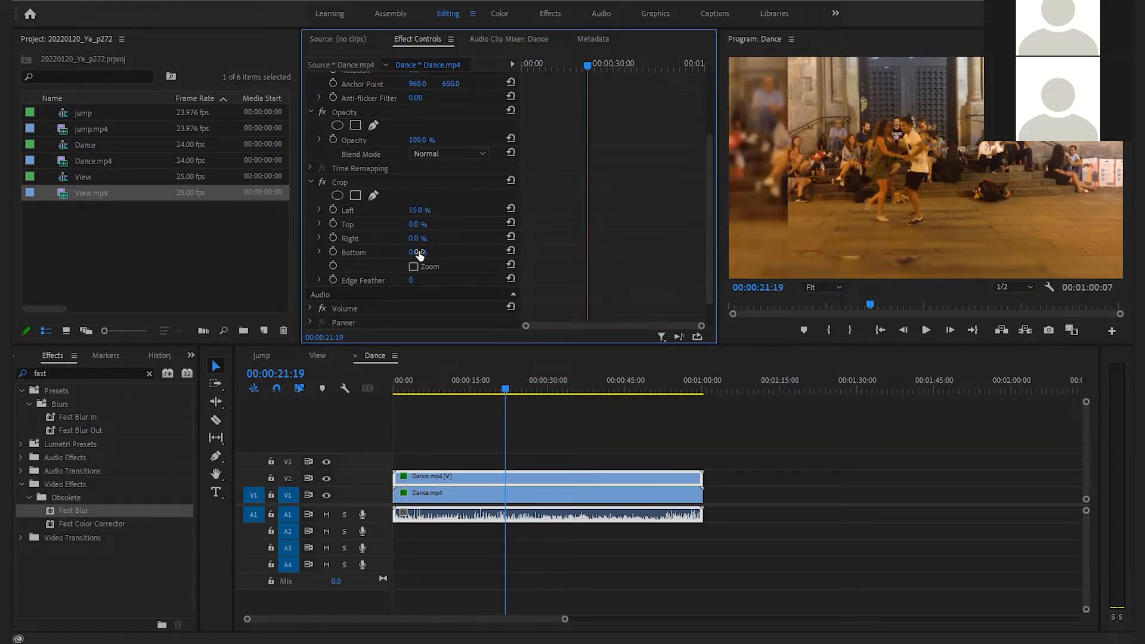
{"action": "left_click", "coordinate": [416, 238]}
{"action": "type", "text": "15"}
{"action": "key", "text": "Return"}
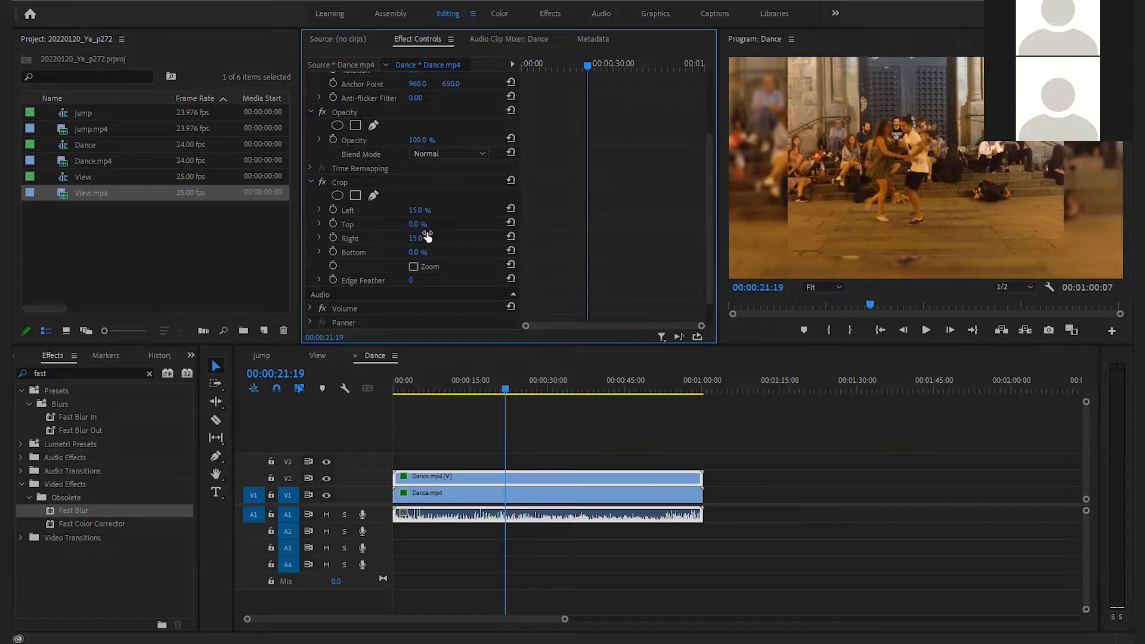
- Play the Dance sequence from about six seconds to check the side crops, and stop at 00:00:09:17
{"action": "left_click", "coordinate": [423, 386]}
{"action": "key", "text": "space"}
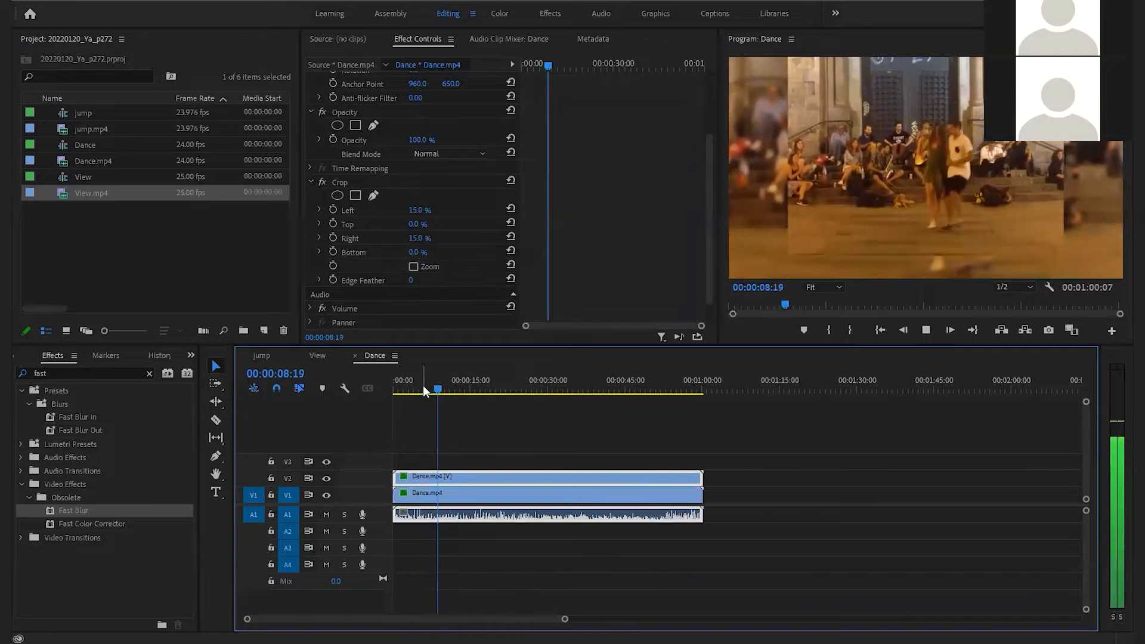
{"action": "key", "text": "space"}
{"action": "left_click", "coordinate": [896, 302]}
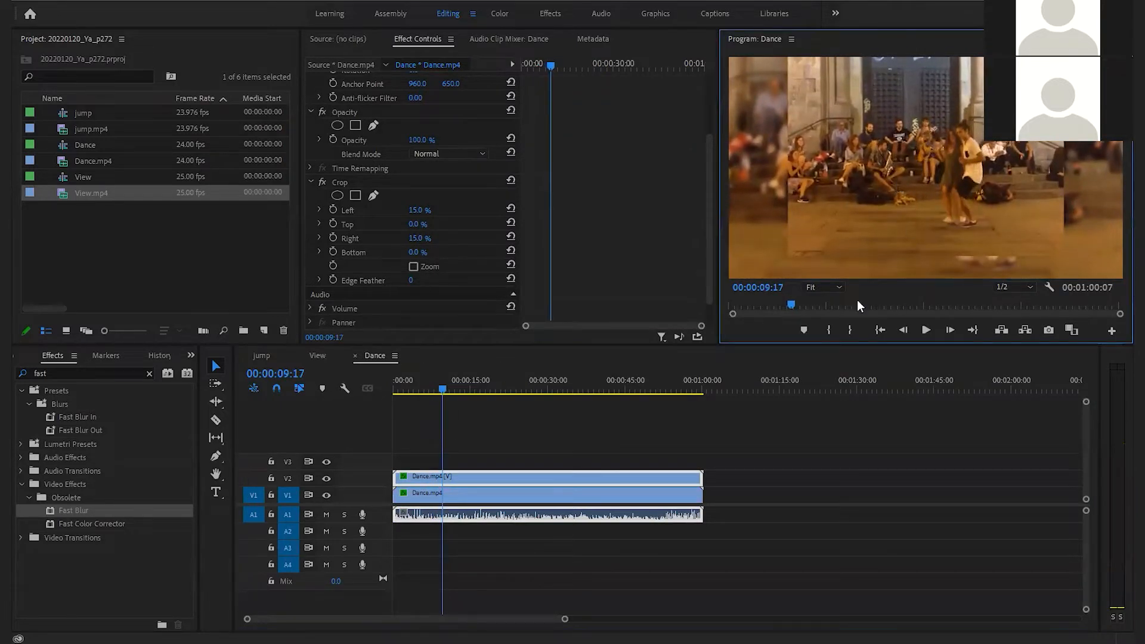
- Reset the V2 clip's Anchor Point to its default and scrub the sequence to 00:00:19:14
{"action": "scroll", "coordinate": [462, 248], "scroll_direction": "up", "scroll_amount": 4}
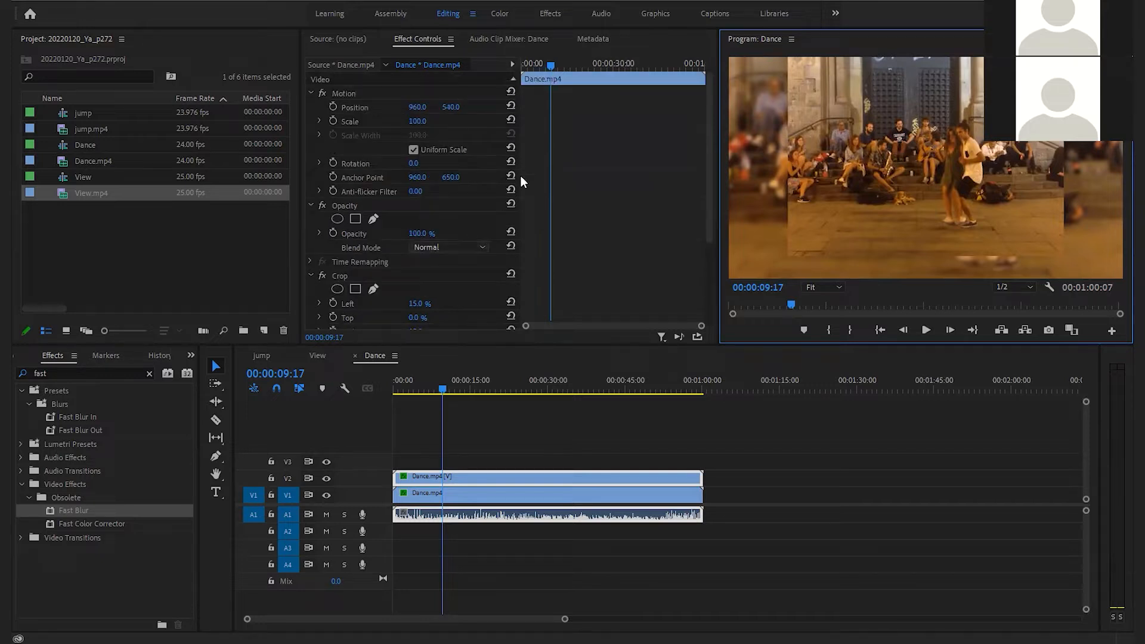
{"action": "left_click", "coordinate": [511, 176]}
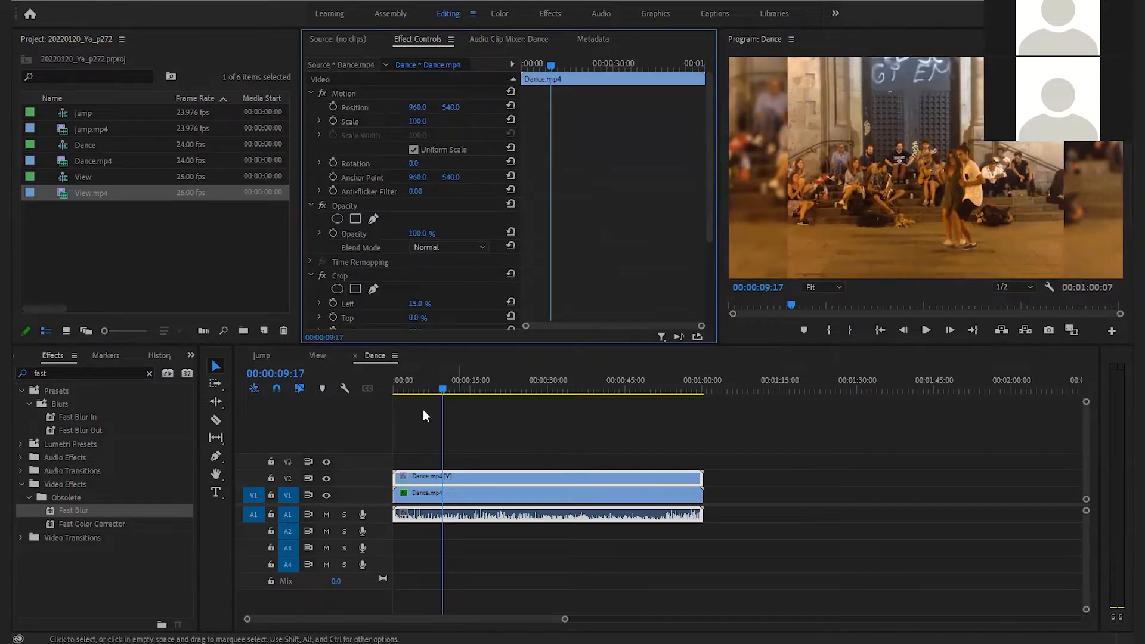
{"action": "left_click_drag", "start_coordinate": [420, 387], "coordinate": [513, 393]}
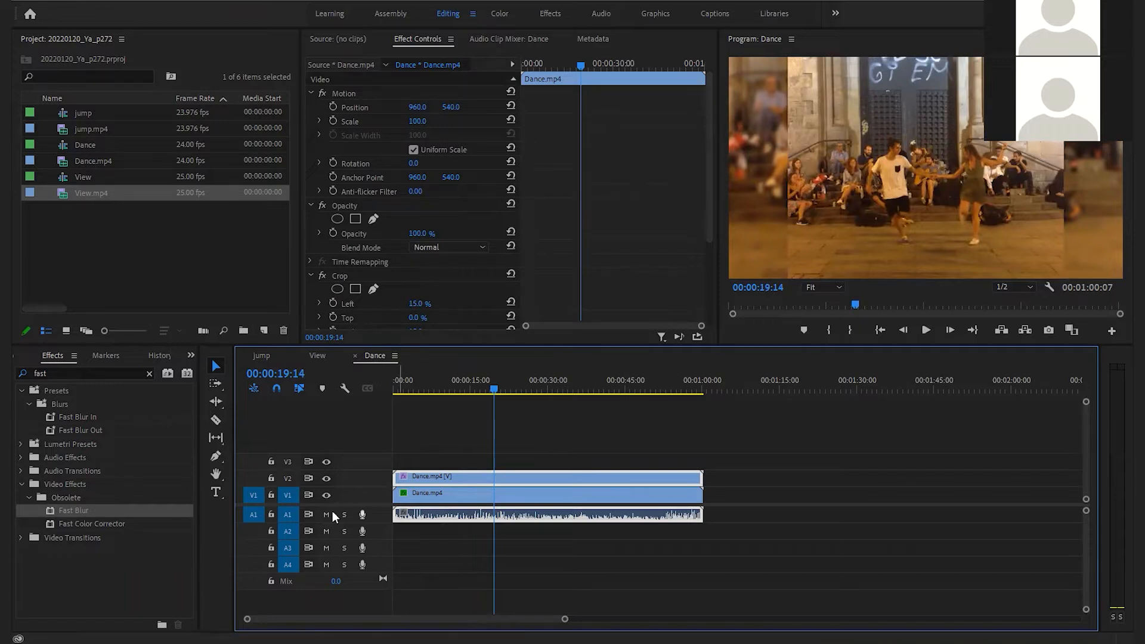
- Compare the picture with the V1 track hidden and shown, and play the sequence up to 00:00:13:13
{"action": "left_click", "coordinate": [325, 494]}
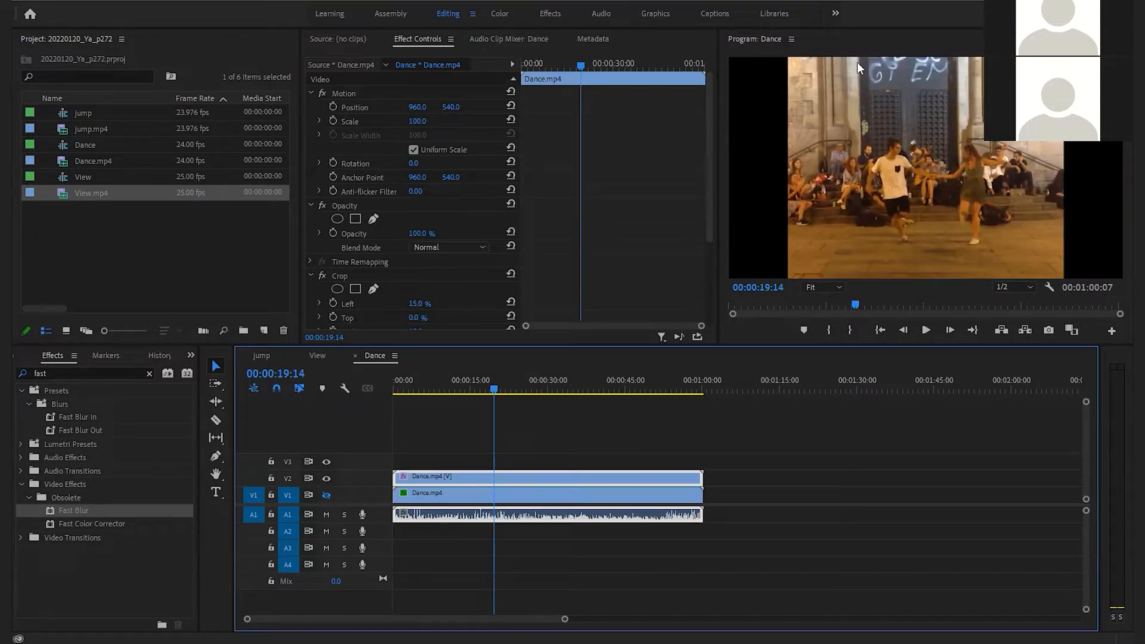
{"action": "left_click", "coordinate": [325, 495]}
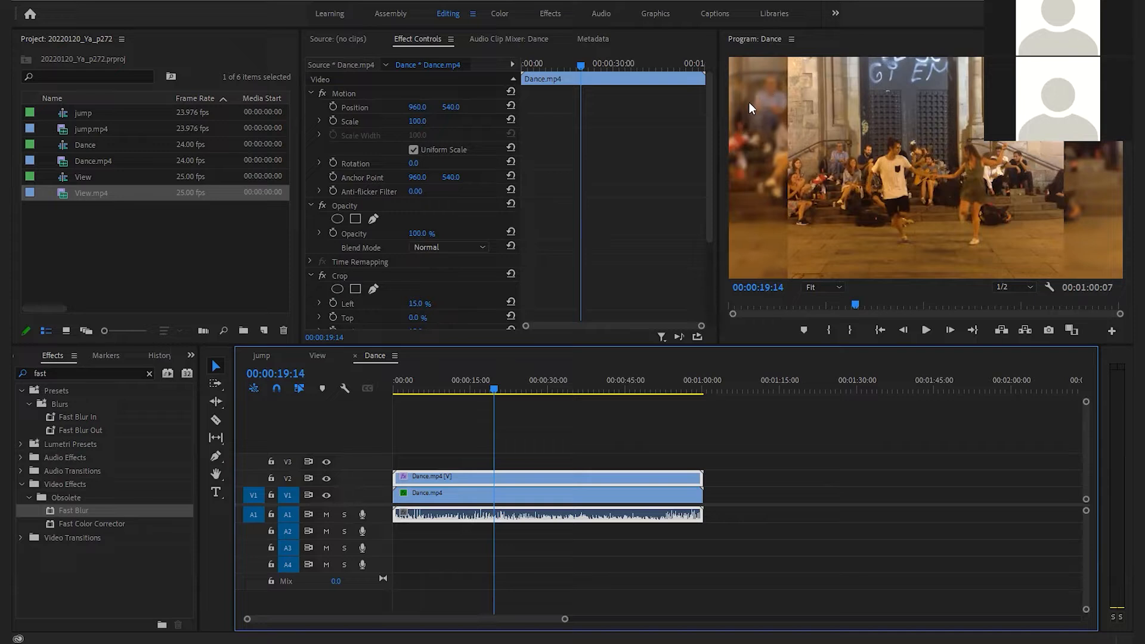
{"action": "left_click", "coordinate": [446, 388]}
{"action": "key", "text": "space"}
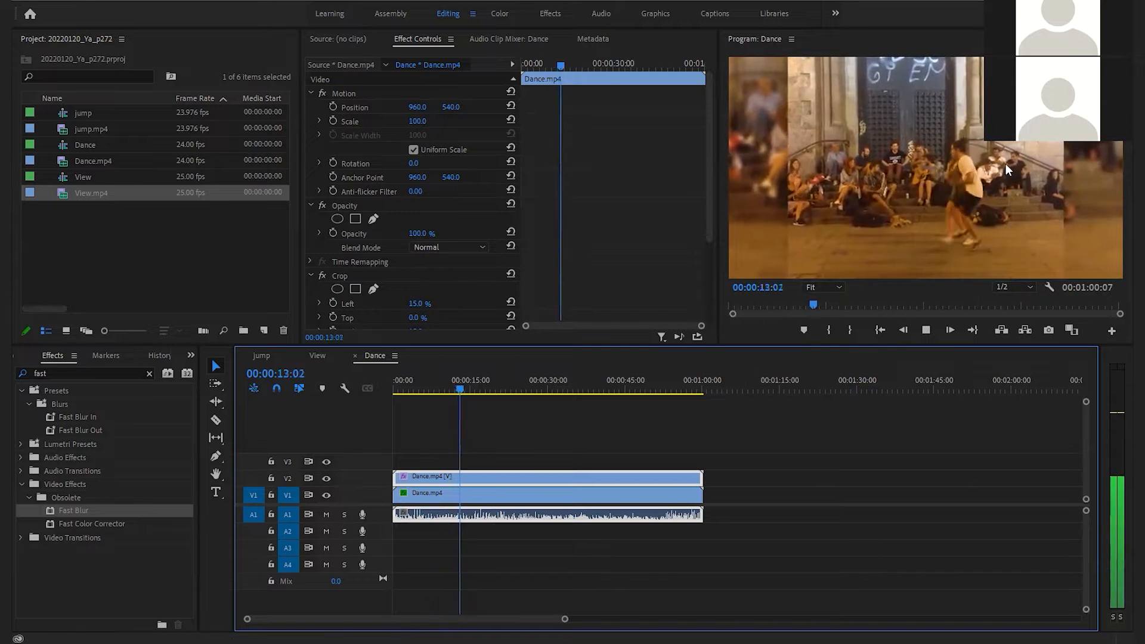
{"action": "key", "text": "space"}
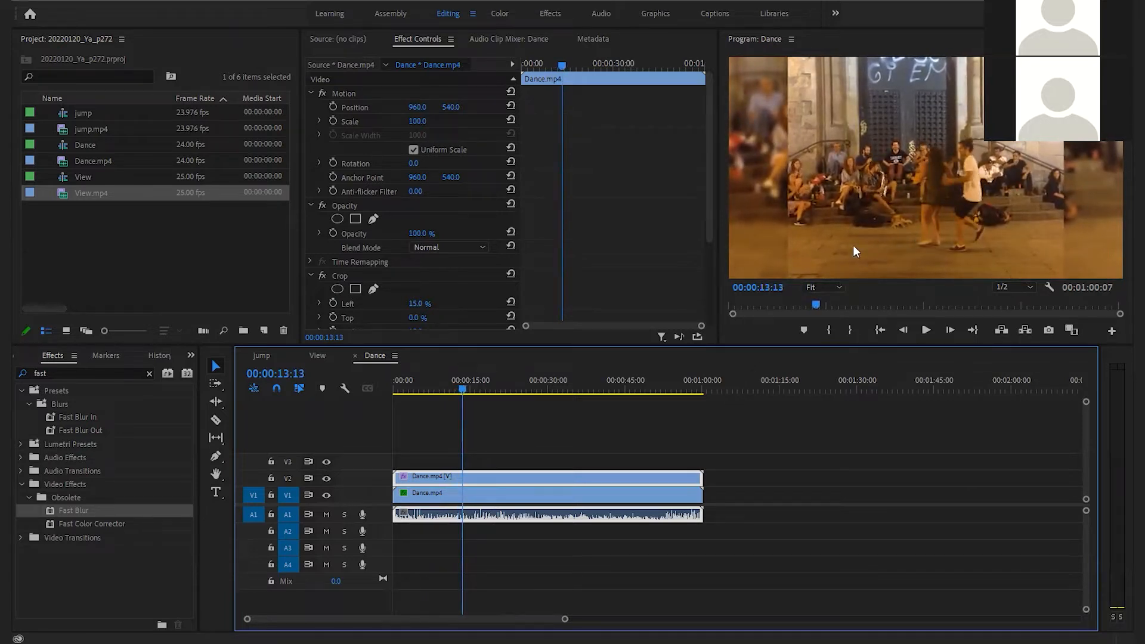
- Try enlarging the V2 clip to a Scale of 145, reset the Scale, and scrub to 00:00:15:20
{"action": "left_click_drag", "start_coordinate": [494, 386], "coordinate": [530, 388]}
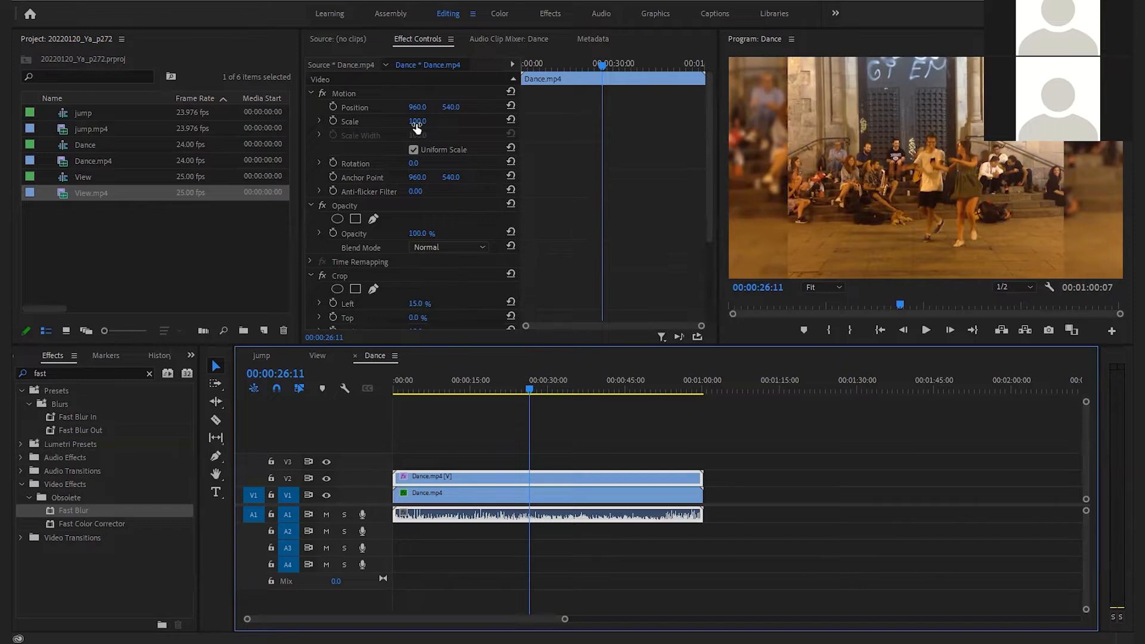
{"action": "left_click_drag", "start_coordinate": [418, 124], "coordinate": [783, 52]}
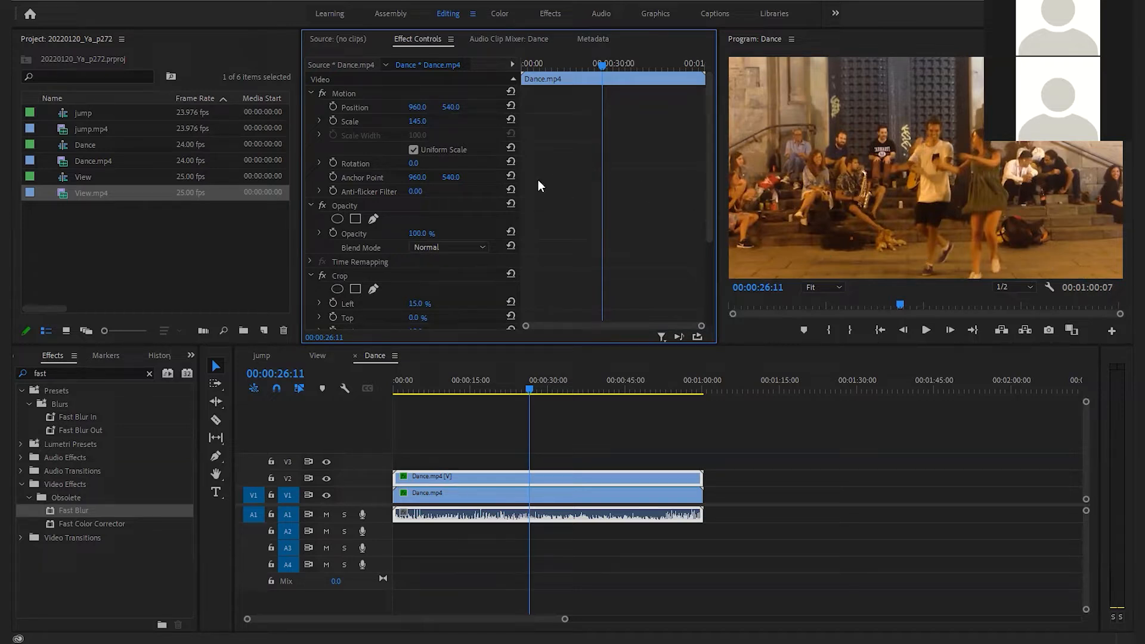
{"action": "left_click", "coordinate": [511, 118]}
{"action": "mouse_move", "coordinate": [481, 387]}
{"action": "left_mouse_down"}
{"action": "mouse_move", "coordinate": [511, 387]}
{"action": "mouse_move", "coordinate": [475, 386]}
{"action": "left_mouse_up"}
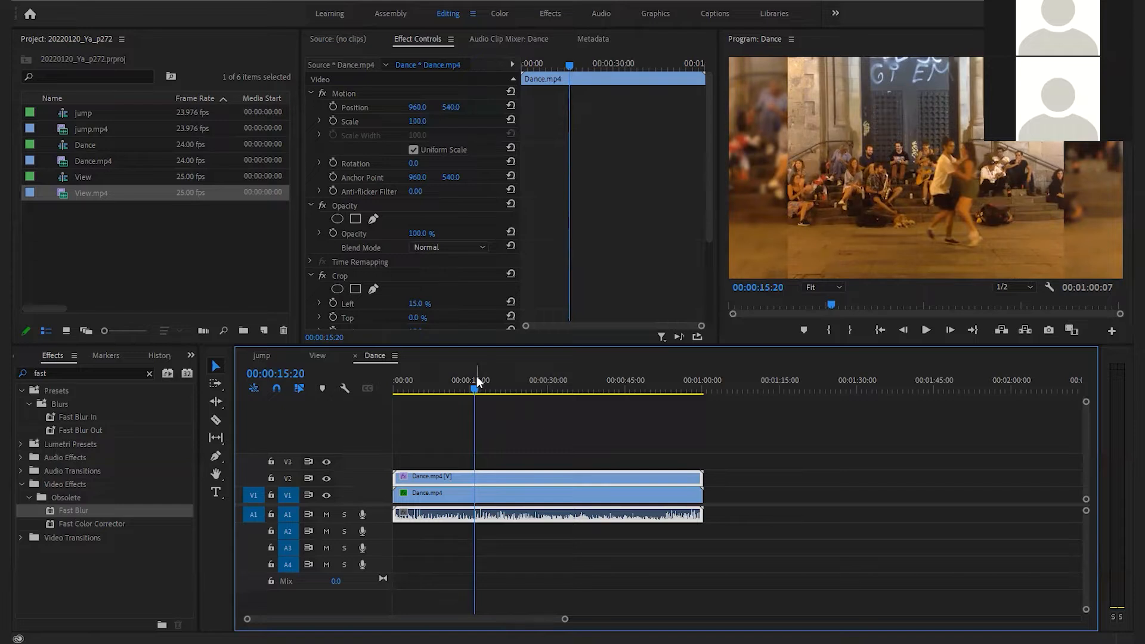
- Import Bubbles.mp4 from the 06 folder and create a new sequence from it
{"action": "double_click", "coordinate": [90, 241]}
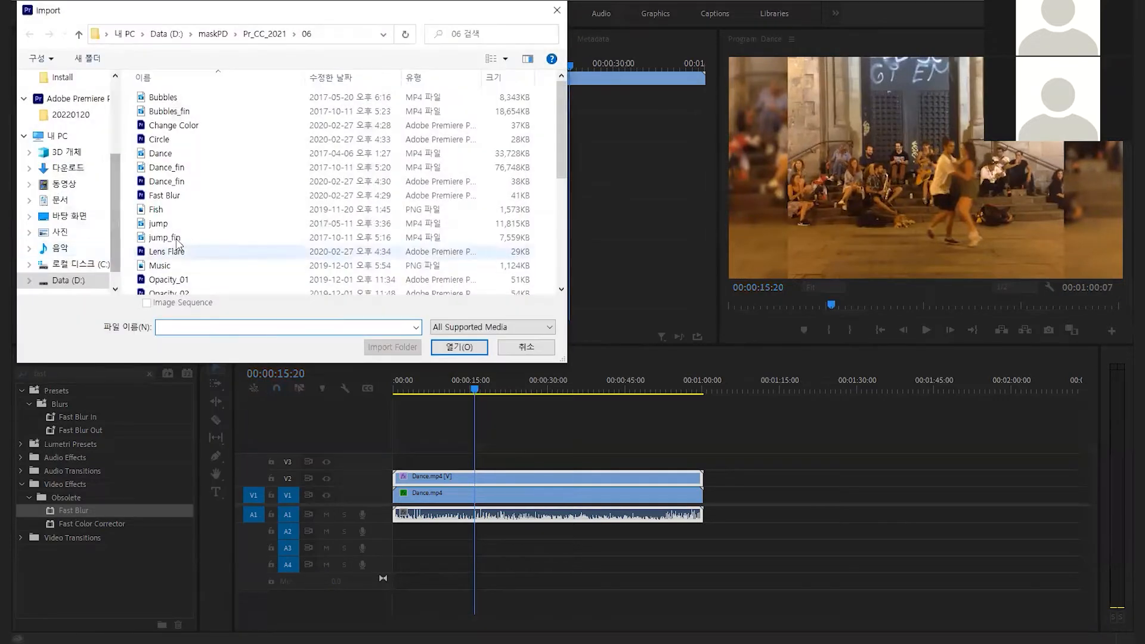
{"action": "left_click", "coordinate": [165, 98]}
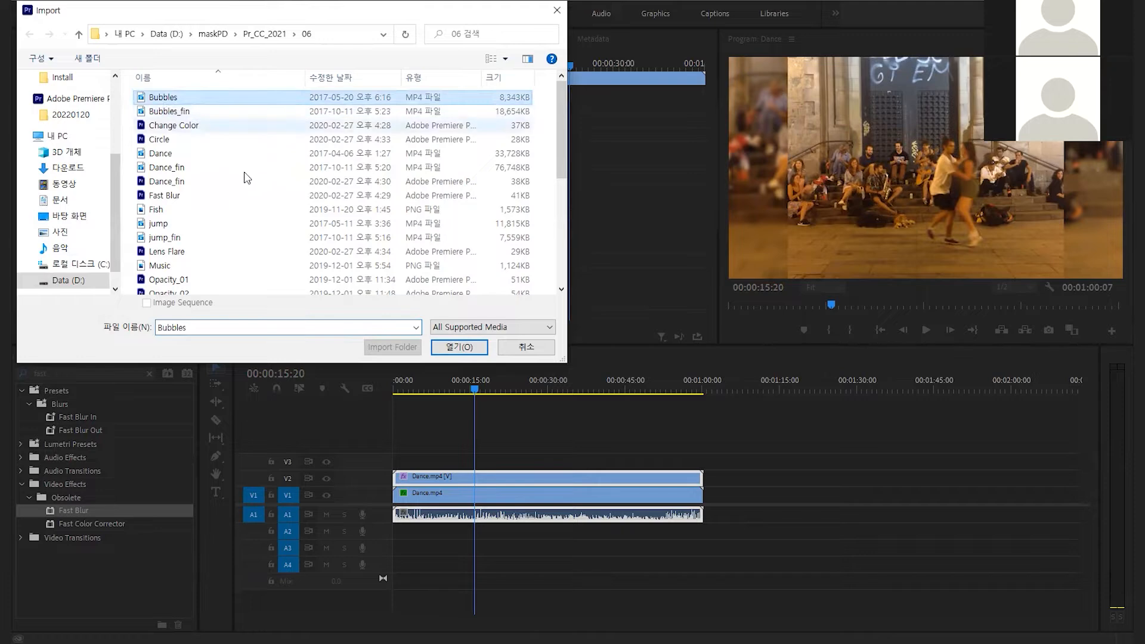
{"action": "left_click", "coordinate": [458, 347]}
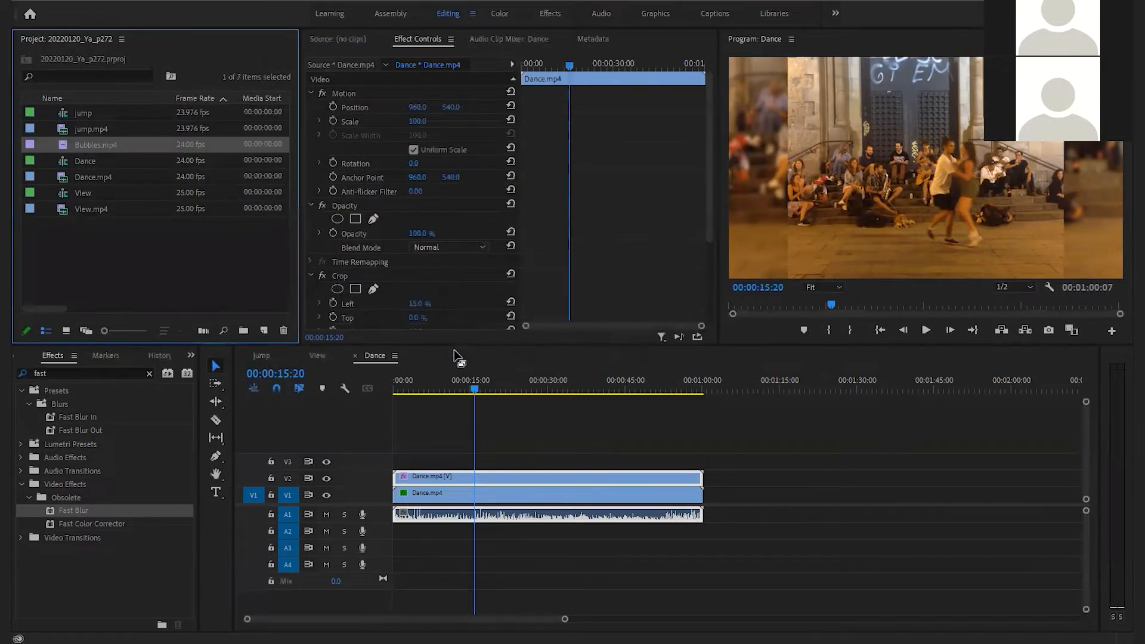
{"action": "left_click_drag", "start_coordinate": [60, 147], "coordinate": [263, 330]}
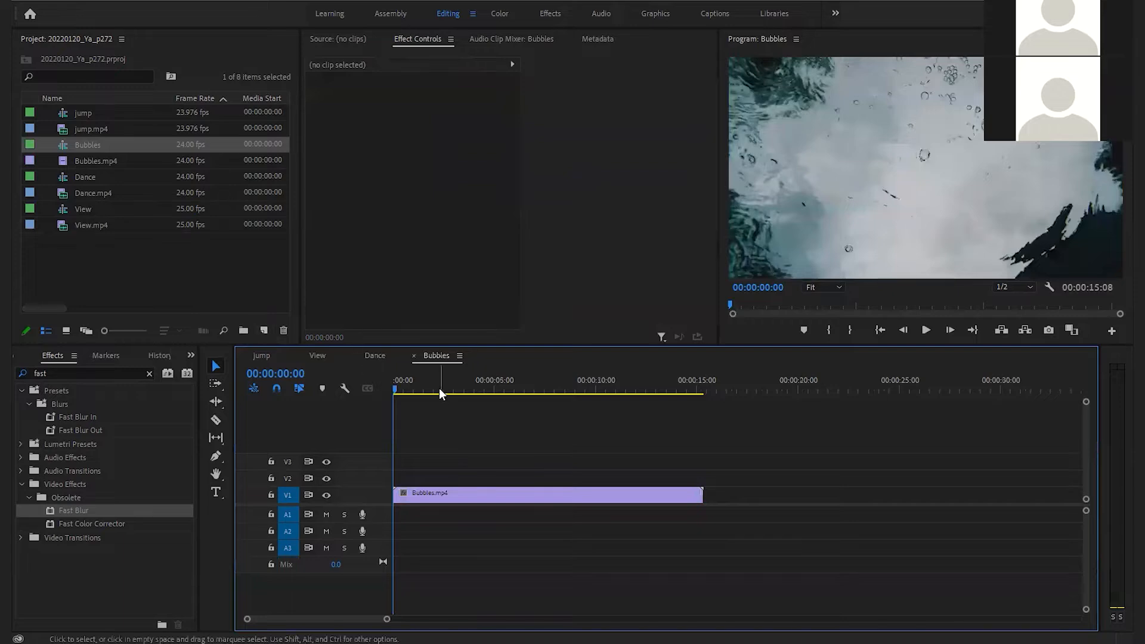
- Scrub through the Bubbles sequence to preview the footage and return the playhead to the start
{"action": "left_click_drag", "start_coordinate": [448, 386], "coordinate": [560, 389]}
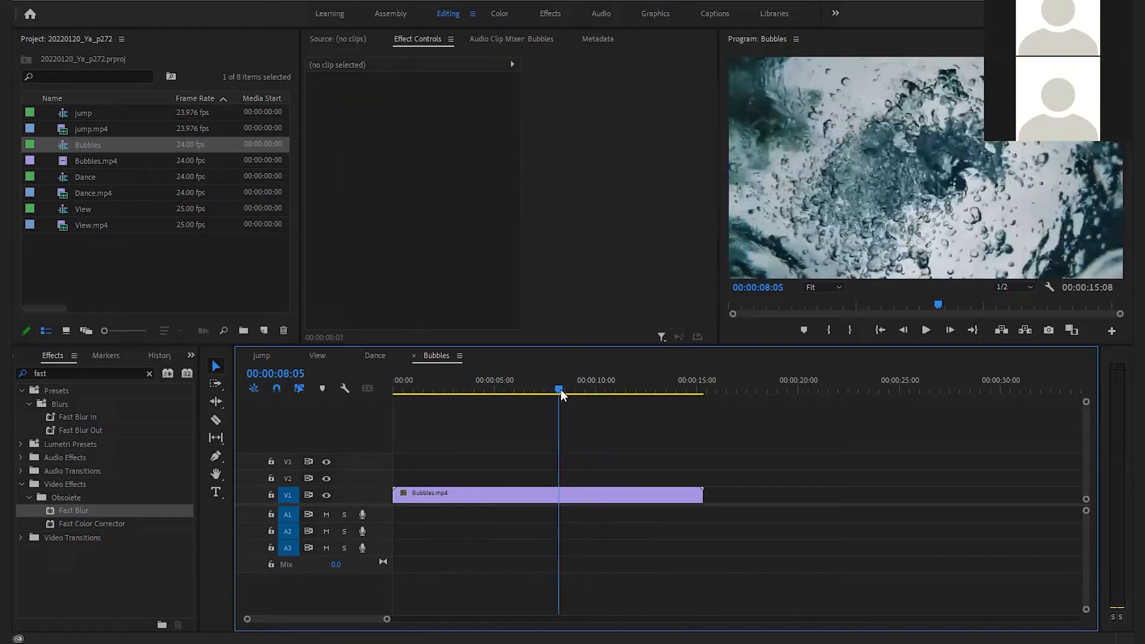
{"action": "left_click_drag", "start_coordinate": [561, 389], "coordinate": [552, 389]}
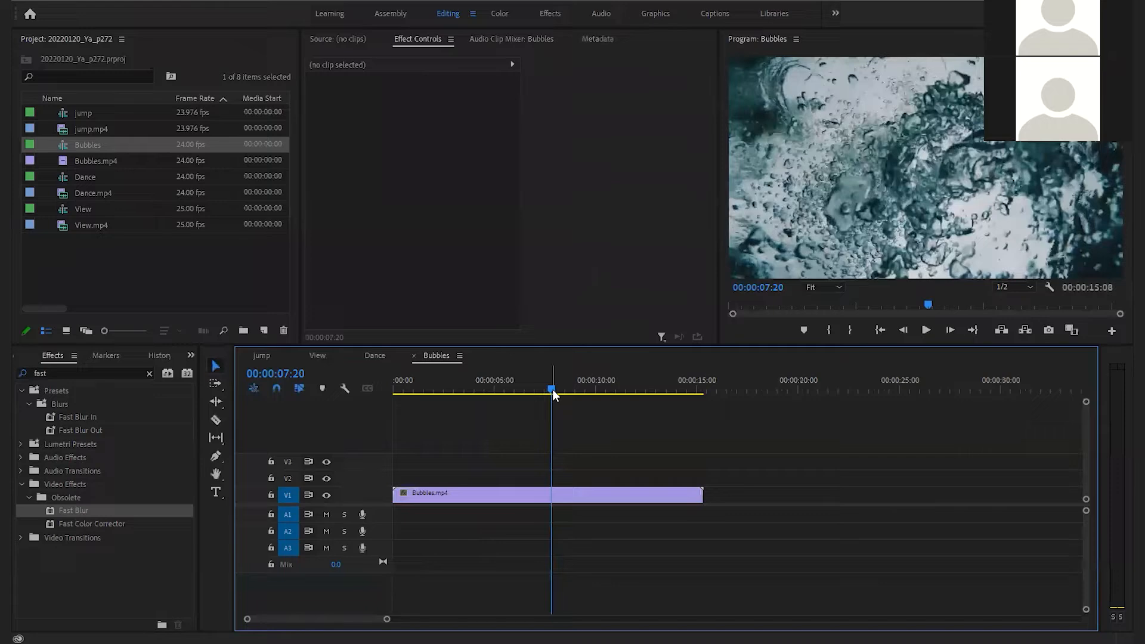
{"action": "left_click_drag", "start_coordinate": [551, 386], "coordinate": [369, 399]}
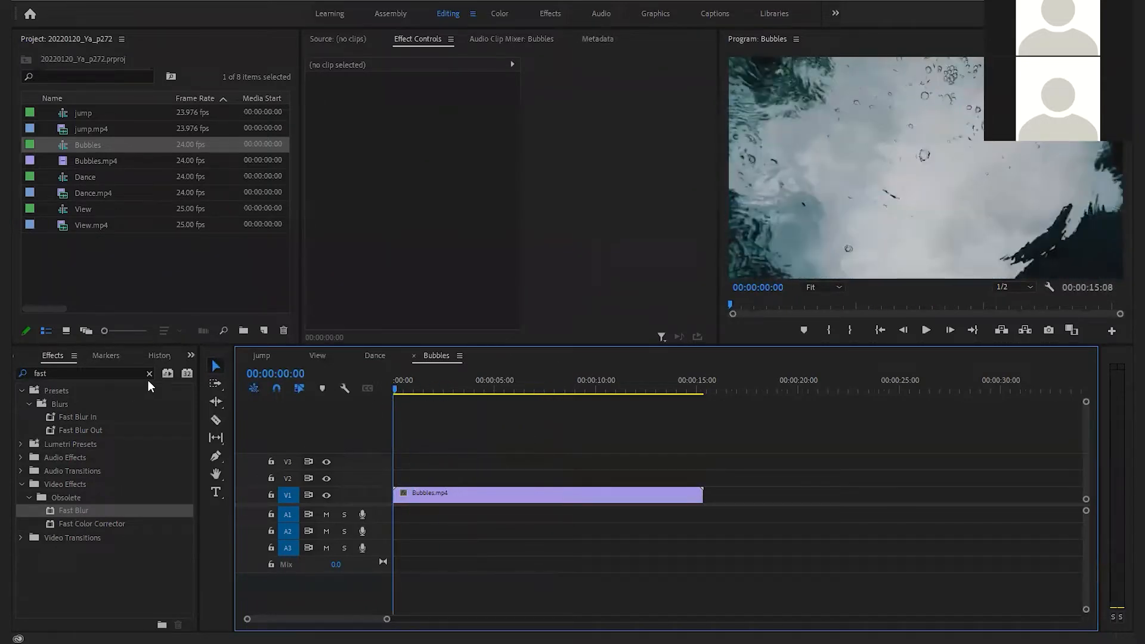
- Clear the previous effects search, search for "iris", and select the Iris Round video transition
{"action": "left_click", "coordinate": [55, 374]}
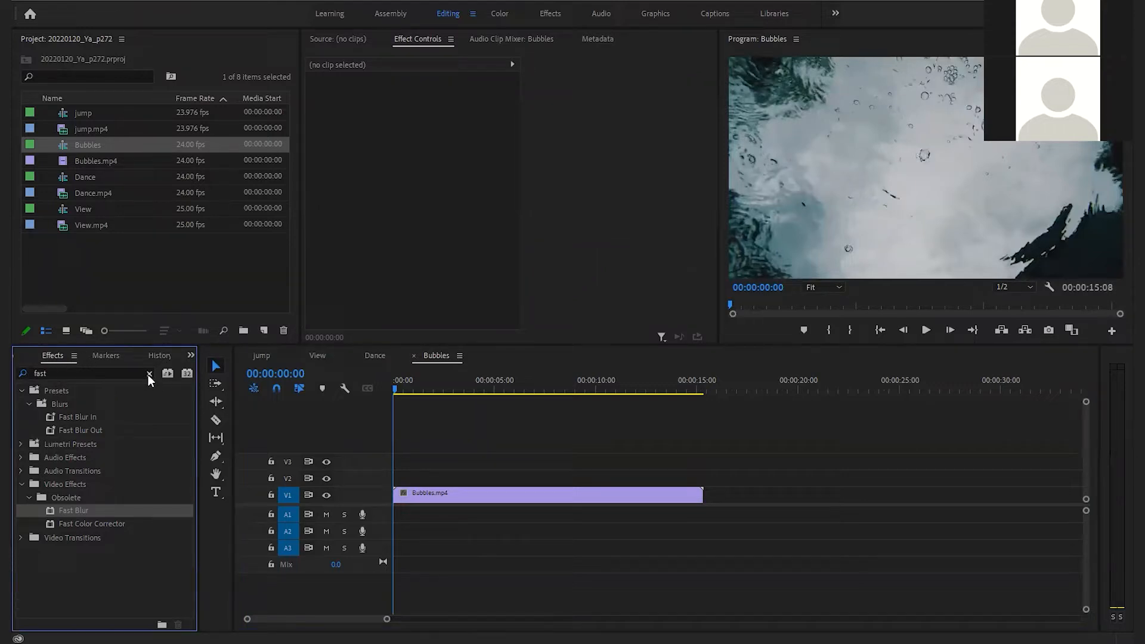
{"action": "left_click", "coordinate": [148, 374]}
{"action": "left_click", "coordinate": [45, 373]}
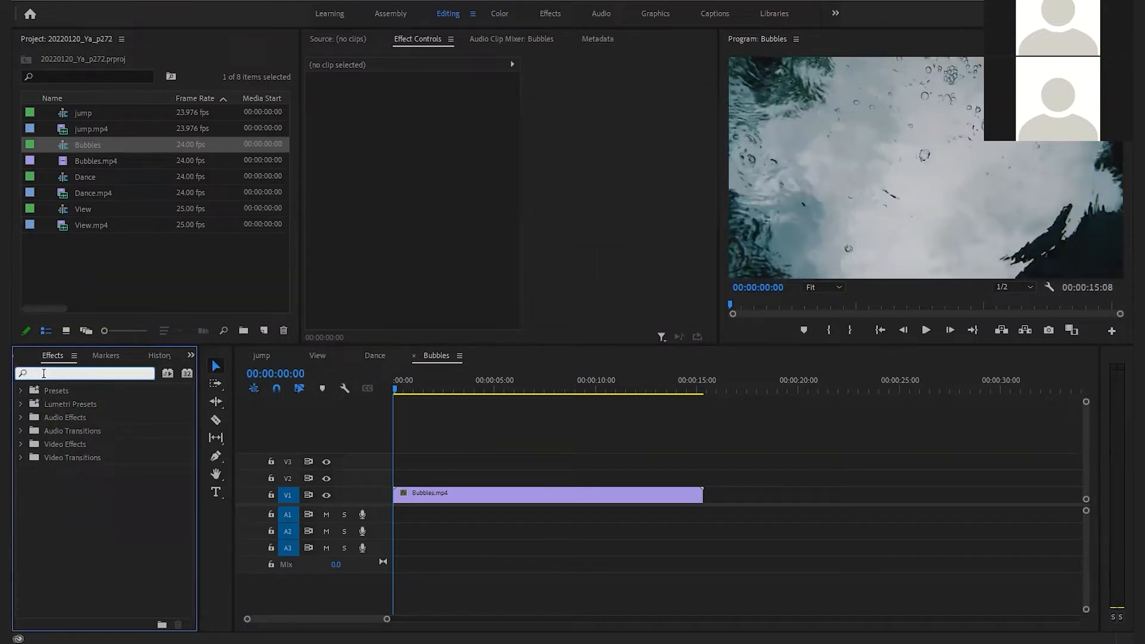
{"action": "type", "text": "iris"}
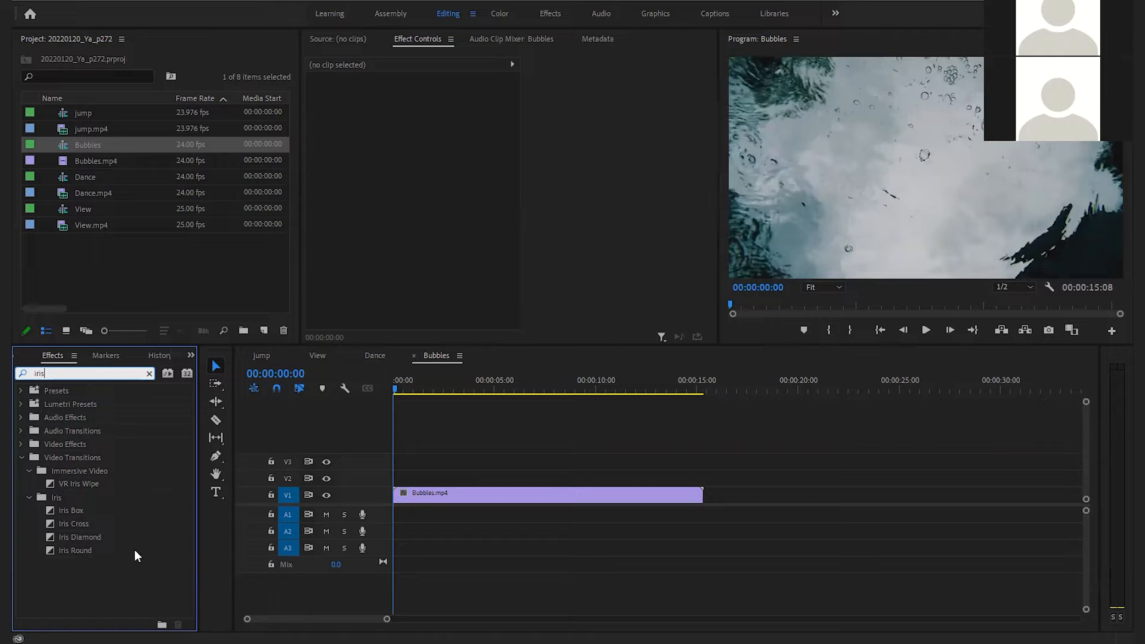
{"action": "left_click", "coordinate": [56, 549]}
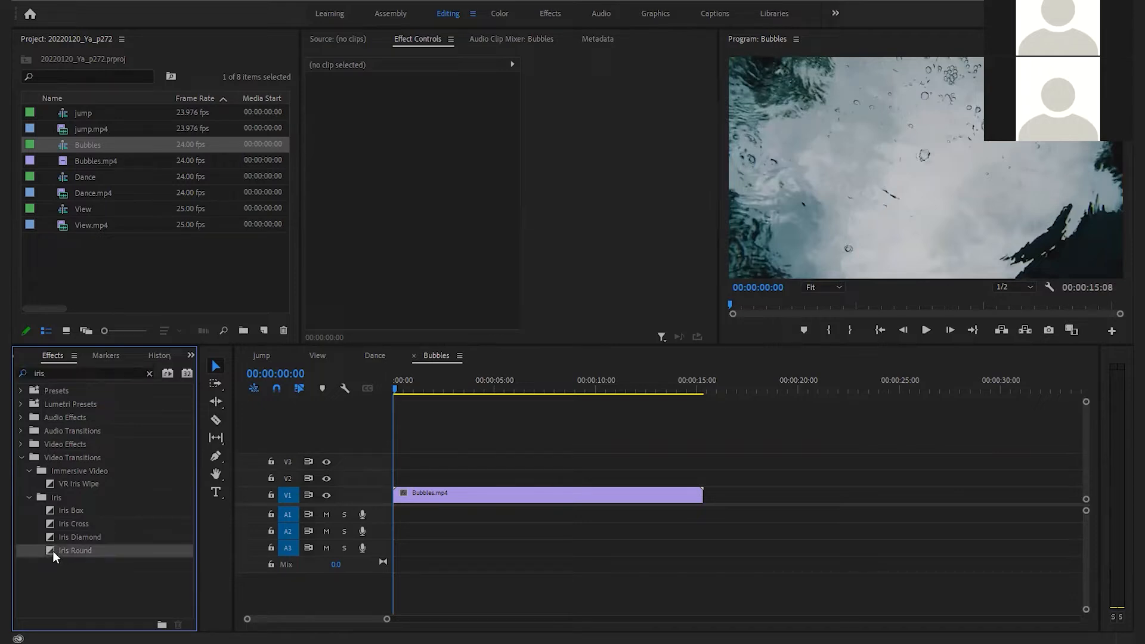
{"action": "left_click_drag", "start_coordinate": [49, 551], "coordinate": [435, 356]}
{"action": "left_click_drag", "start_coordinate": [51, 549], "coordinate": [346, 557]}
{"action": "left_click_drag", "start_coordinate": [51, 549], "coordinate": [505, 495]}
{"action": "left_click_drag", "start_coordinate": [52, 551], "coordinate": [452, 482]}
{"action": "left_click", "coordinate": [74, 442]}
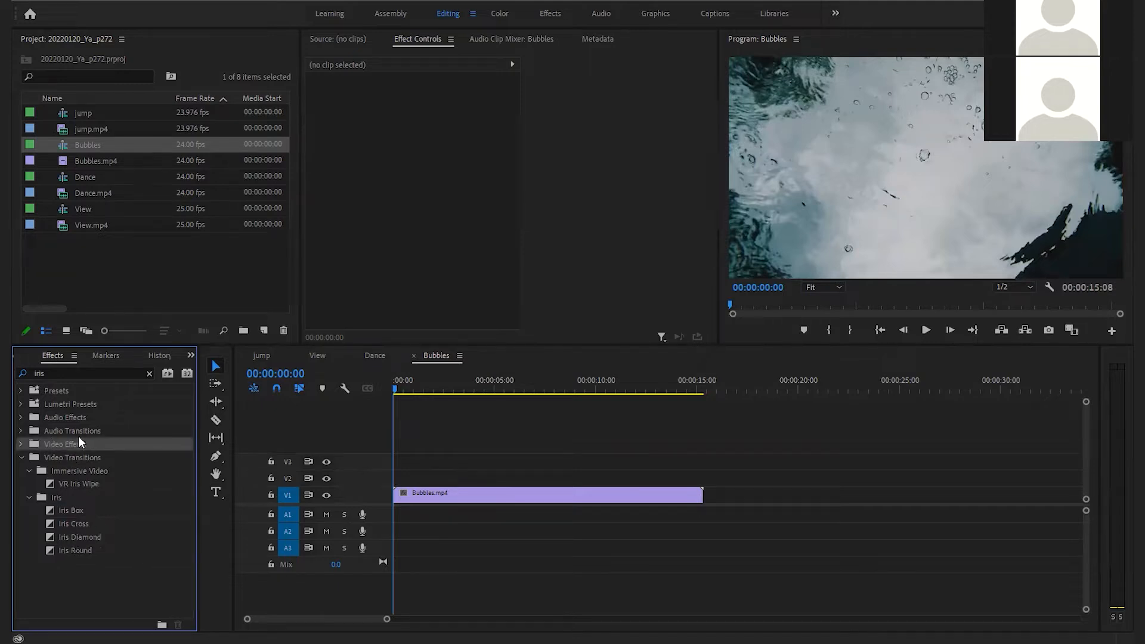
{"action": "left_click", "coordinate": [53, 456]}
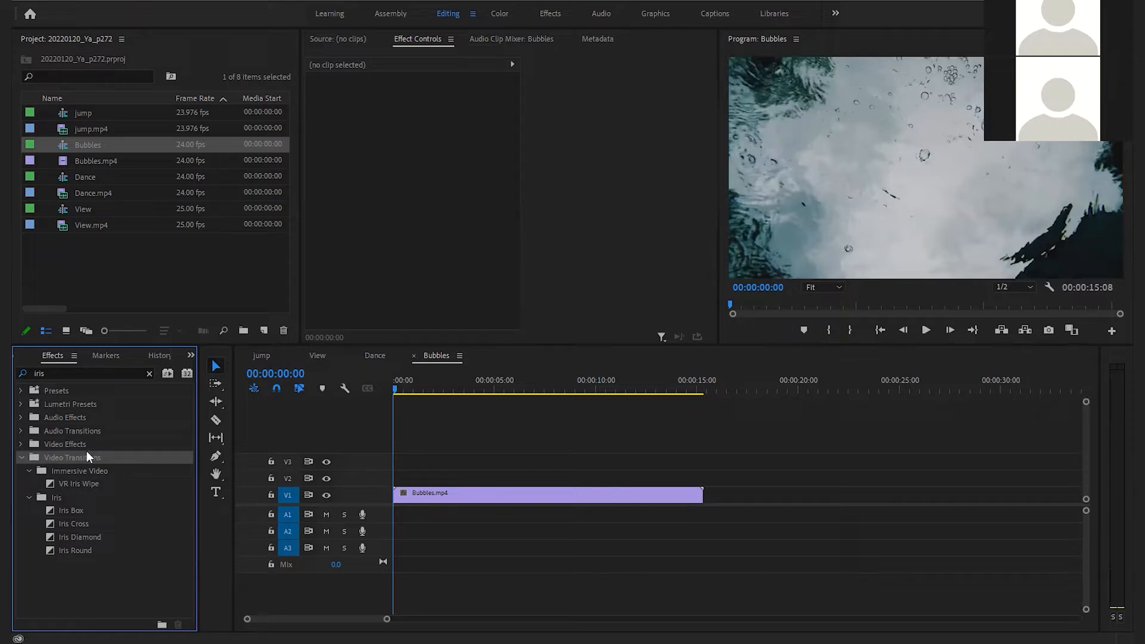
{"action": "left_click", "coordinate": [52, 497]}
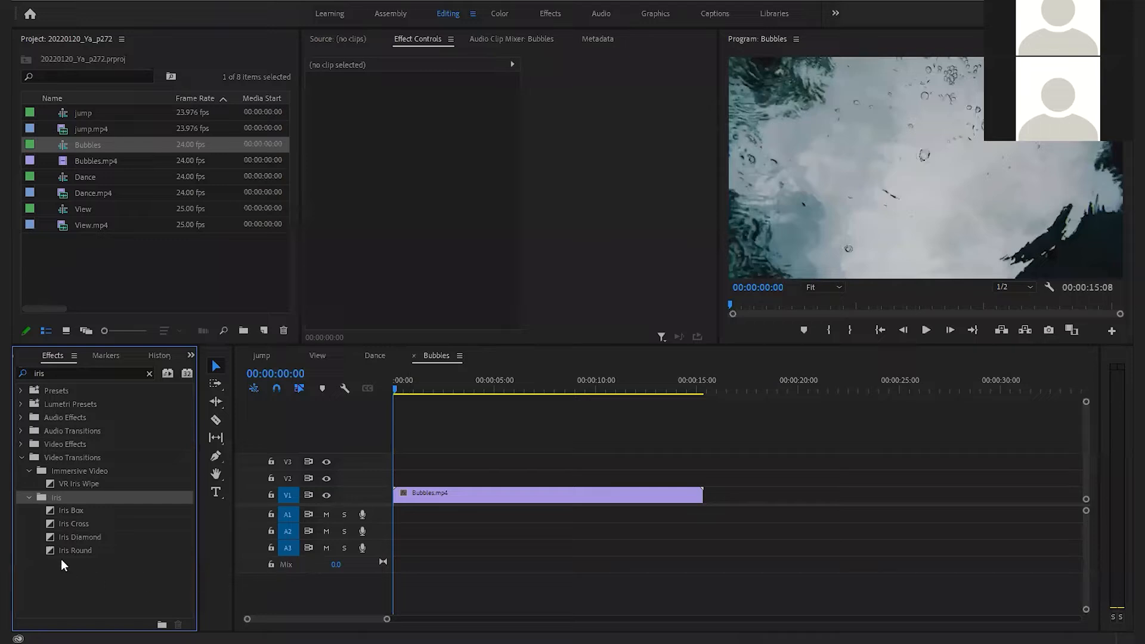
- Apply the Iris Round transition to the start of the Bubbles.mp4 clip on V1 and play it back
{"action": "left_click_drag", "start_coordinate": [49, 549], "coordinate": [400, 496]}
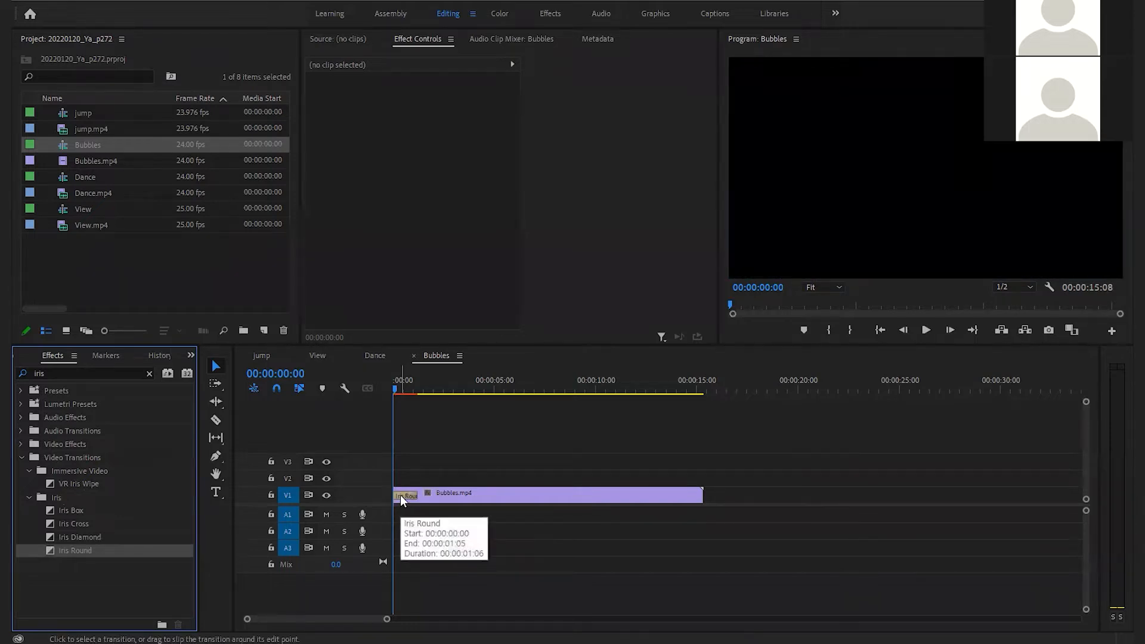
{"action": "left_click_drag", "start_coordinate": [409, 381], "coordinate": [389, 384]}
{"action": "key", "text": "space"}
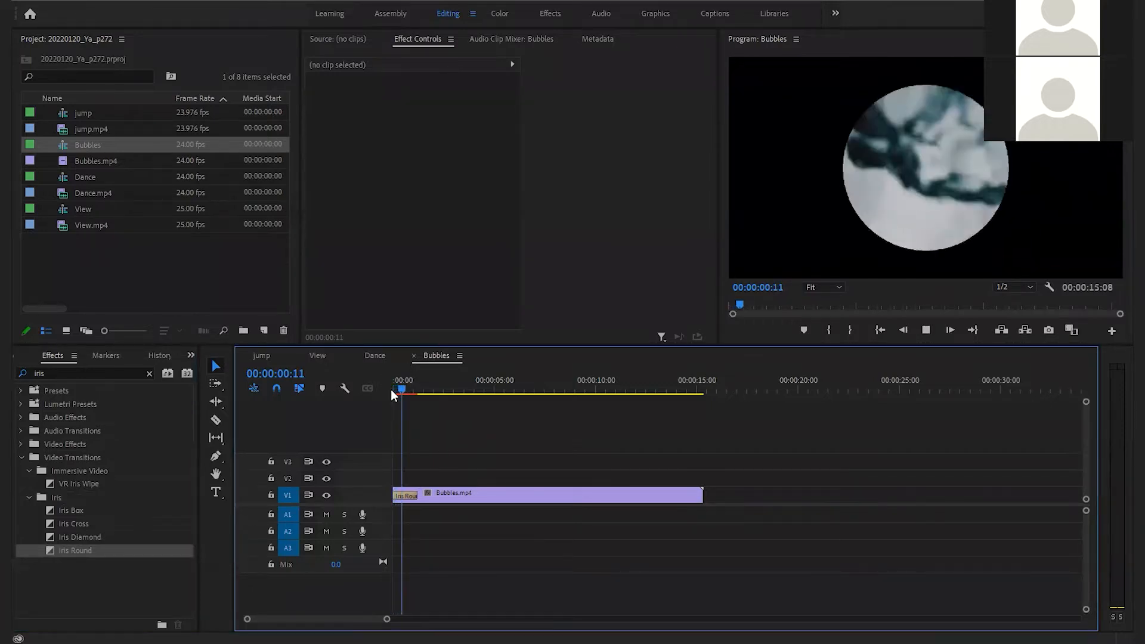
{"action": "left_click_drag", "start_coordinate": [402, 386], "coordinate": [380, 388]}
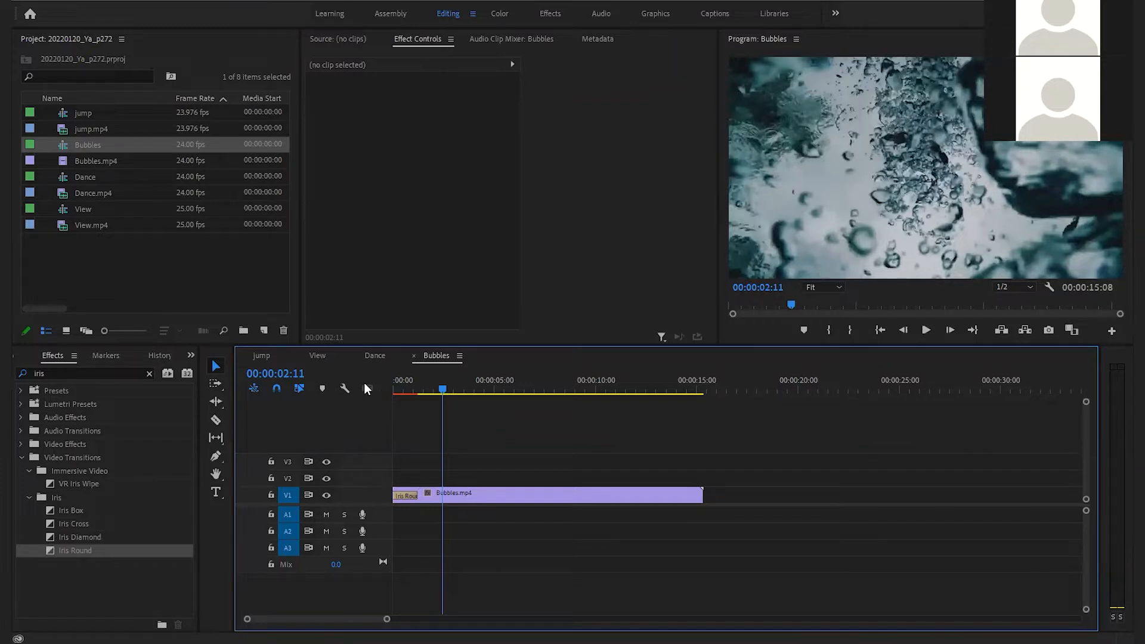
- Try the Reverse option on the opening Iris Round transition, preview it twice from the start, and turn Reverse off
{"action": "left_click", "coordinate": [401, 495]}
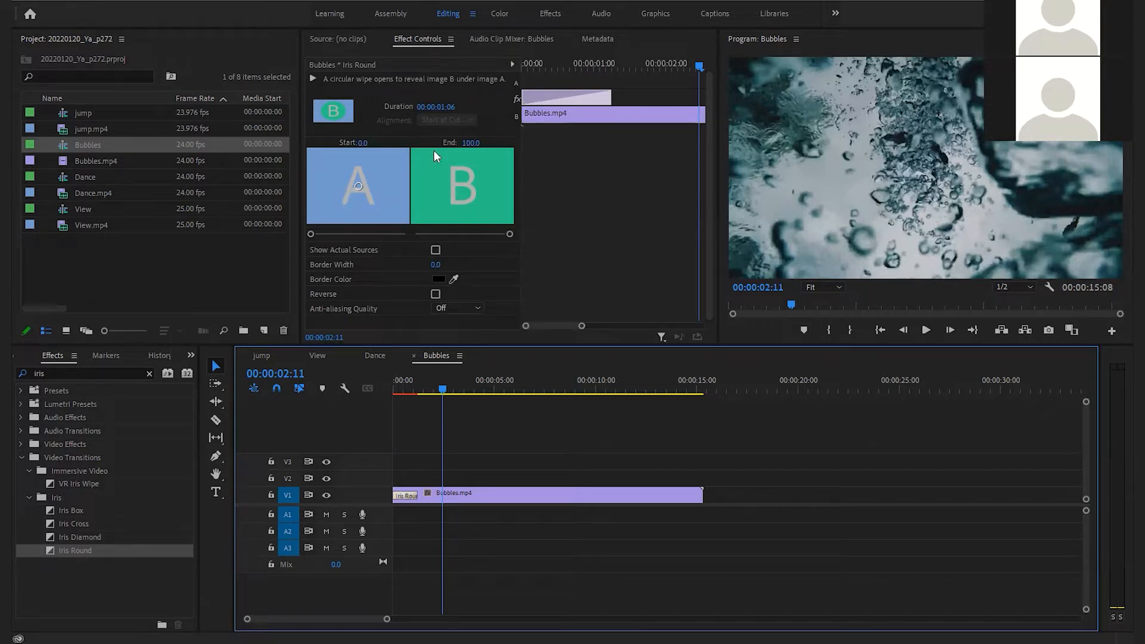
{"action": "scroll", "coordinate": [418, 154], "scroll_direction": "down", "scroll_amount": 1}
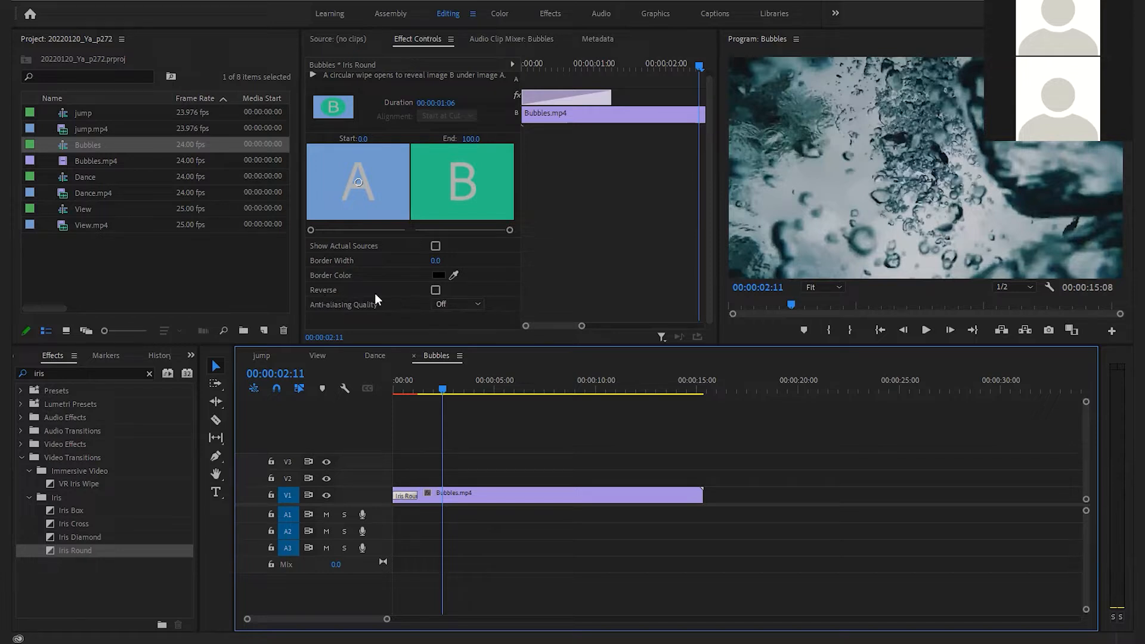
{"action": "left_click", "coordinate": [435, 290]}
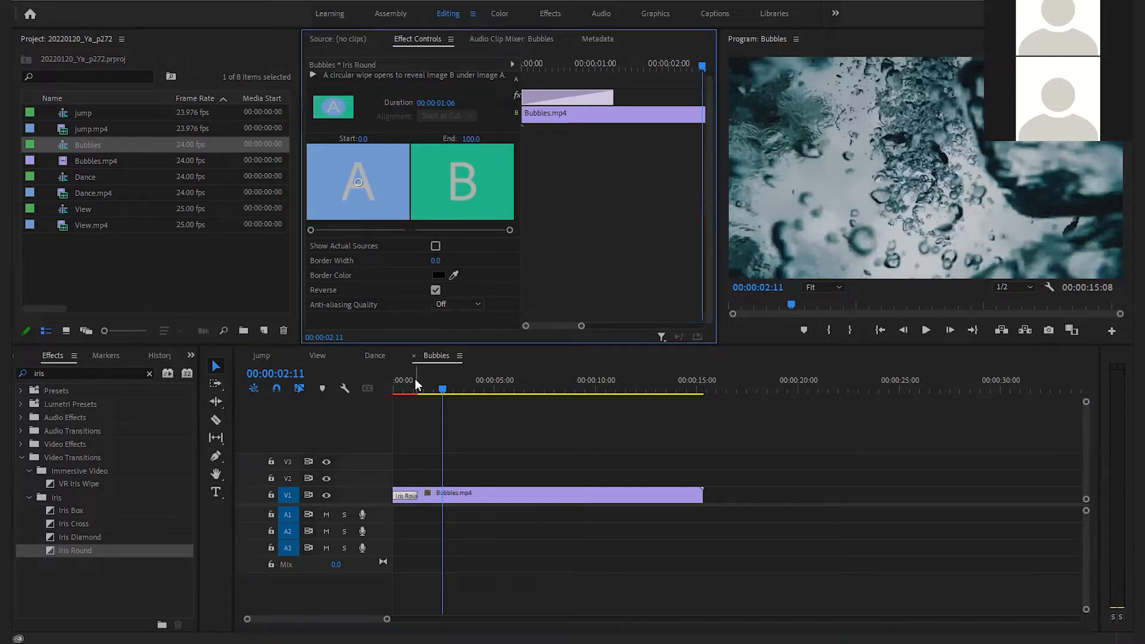
{"action": "left_click_drag", "start_coordinate": [407, 381], "coordinate": [383, 385]}
{"action": "key", "text": "space"}
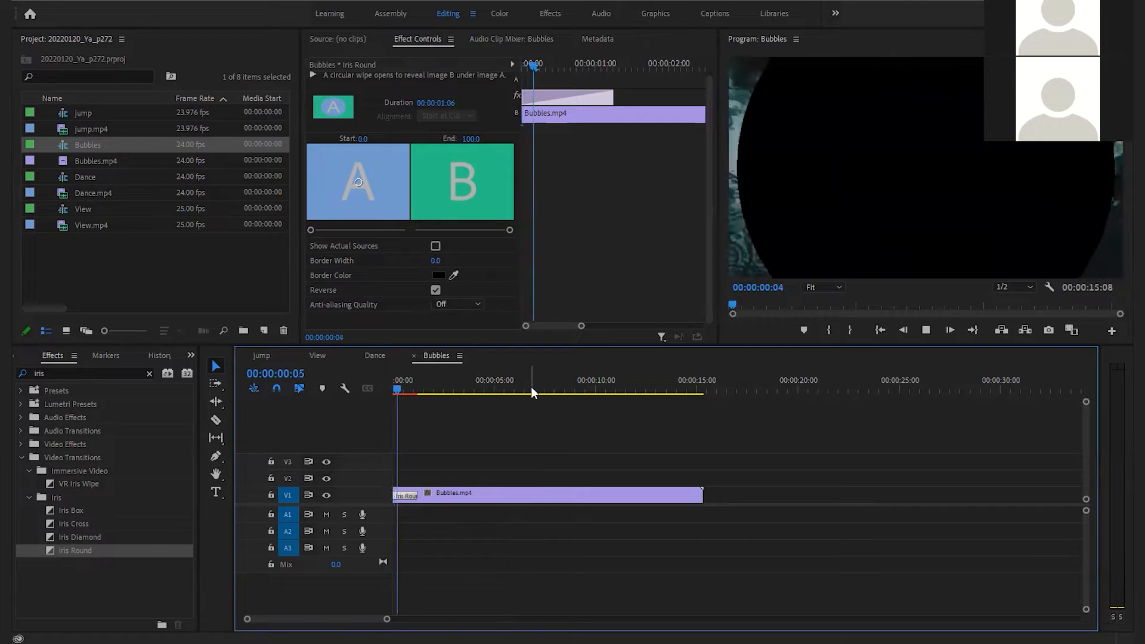
{"action": "key", "text": "space"}
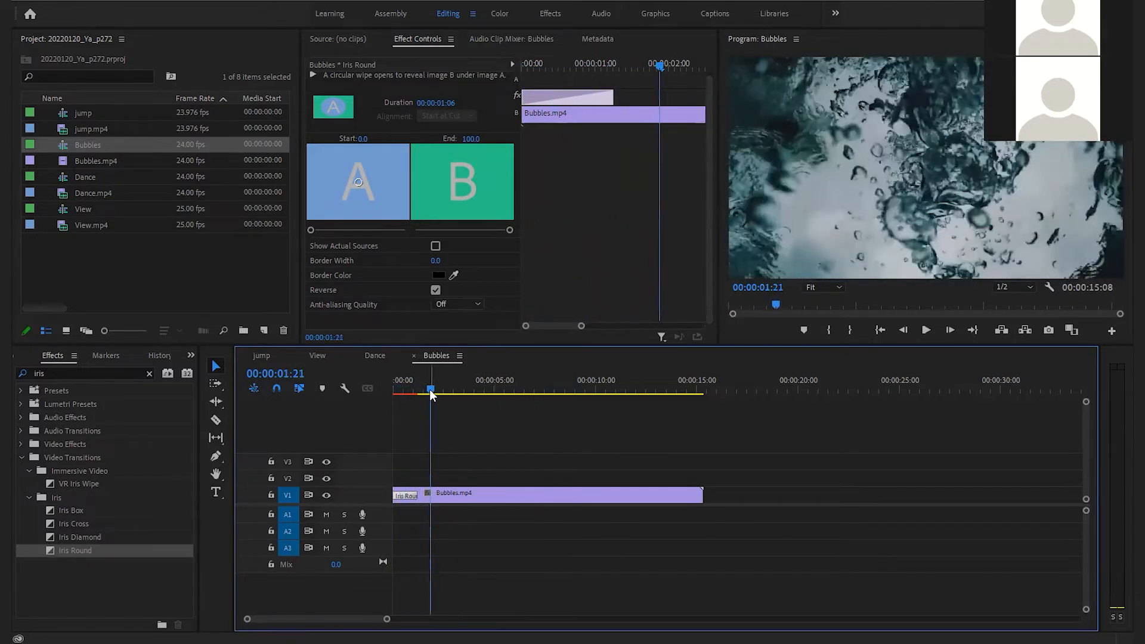
{"action": "left_click_drag", "start_coordinate": [413, 384], "coordinate": [392, 378]}
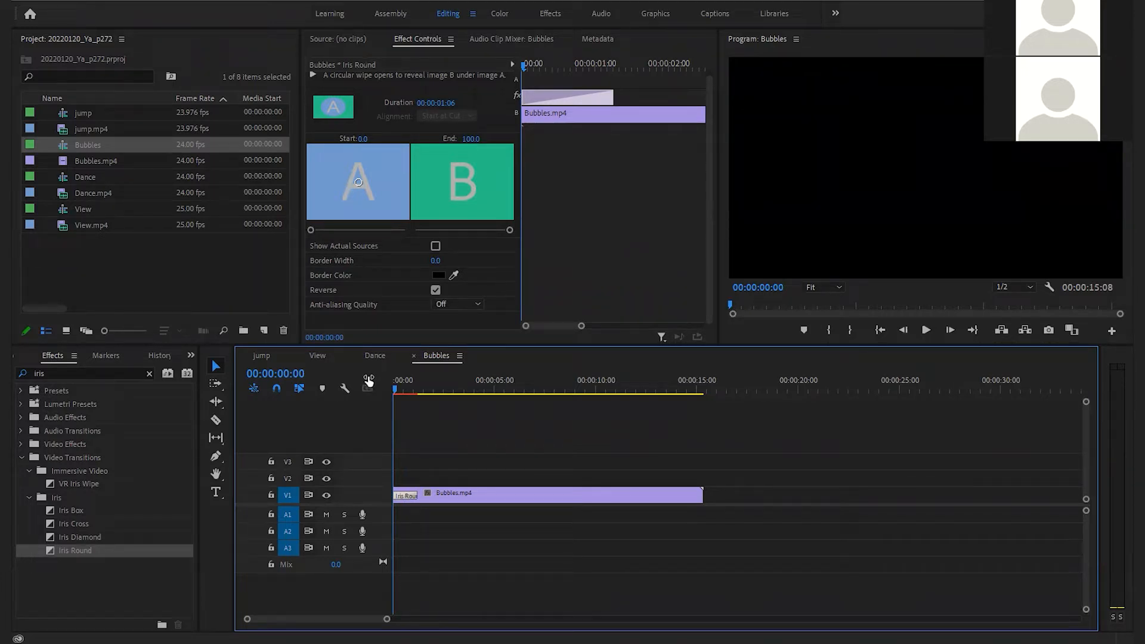
{"action": "key", "text": "space"}
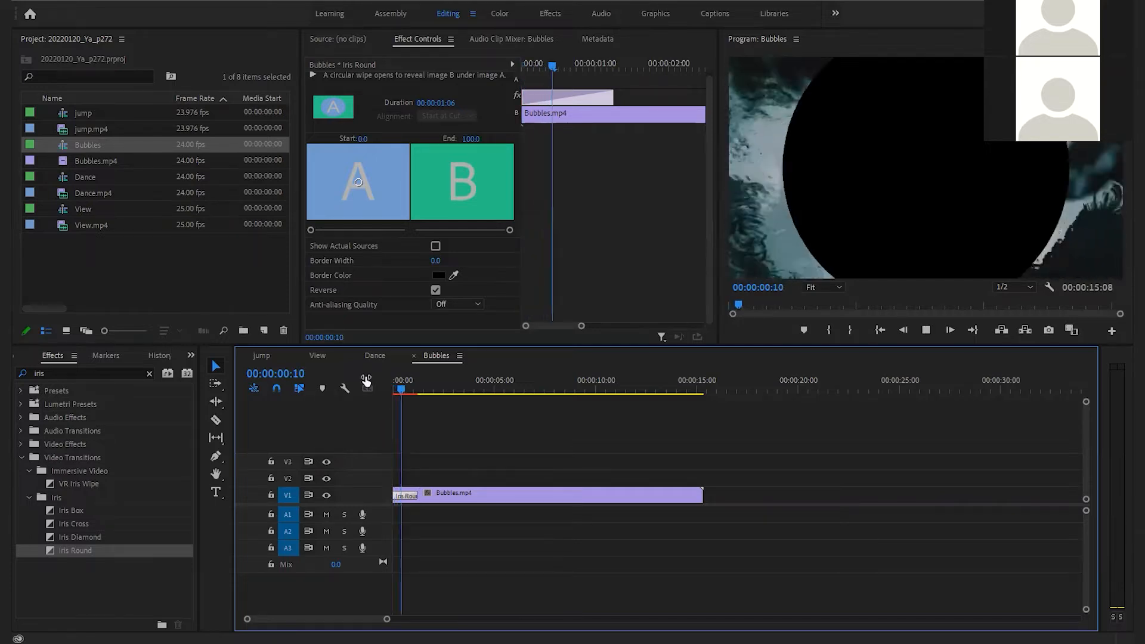
{"action": "key", "text": "space"}
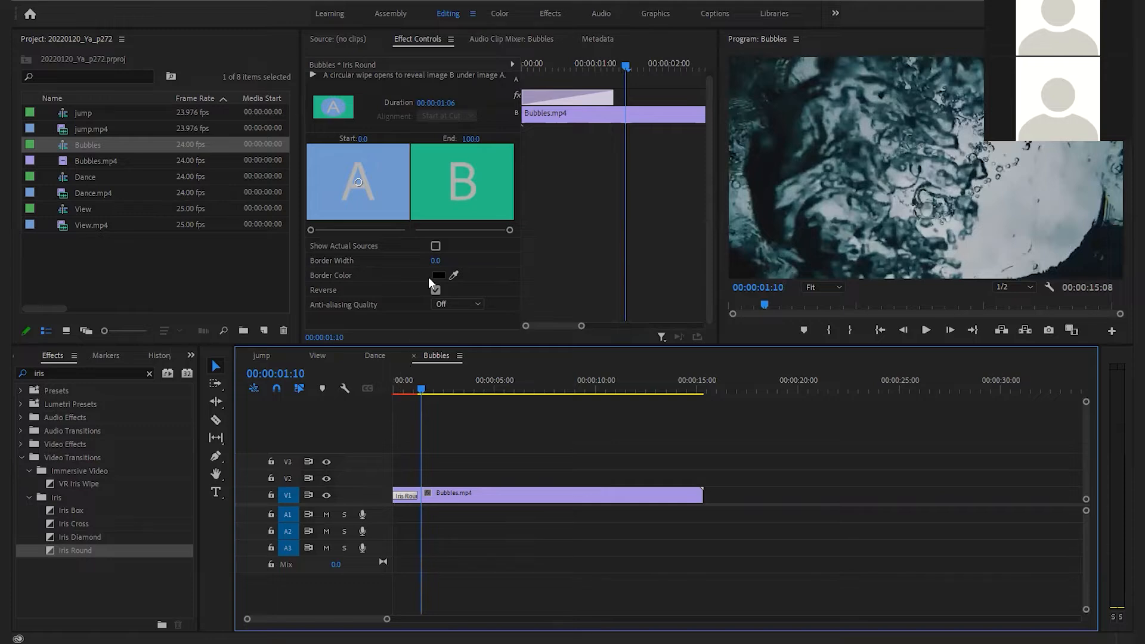
{"action": "left_click", "coordinate": [434, 291]}
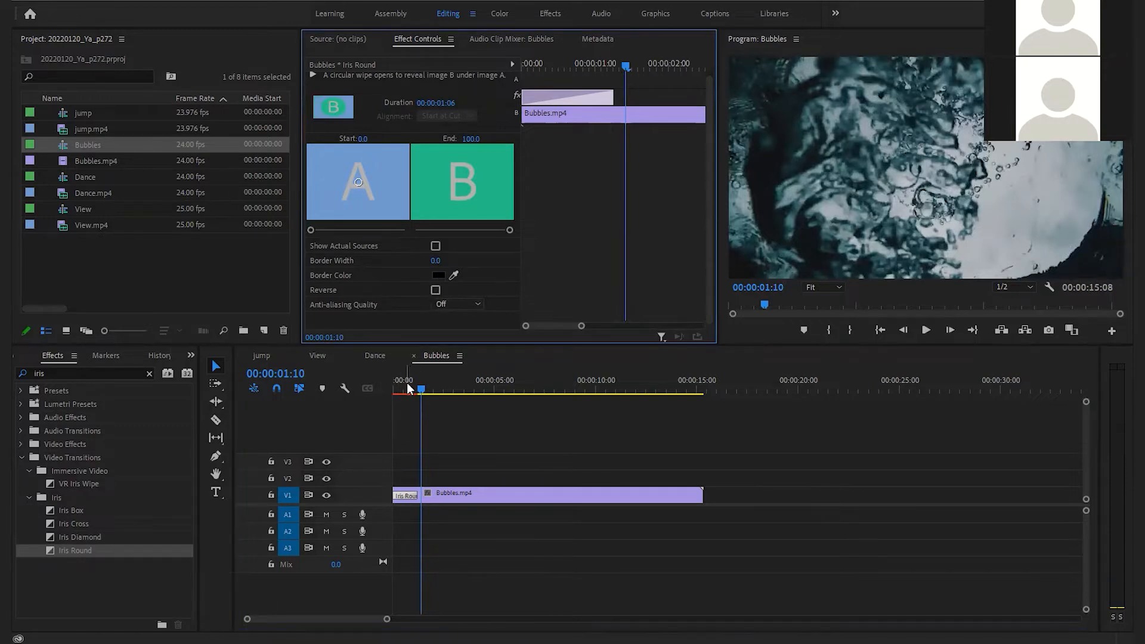
- Play the opening Iris Round transition twice from the start of the sequence
{"action": "left_click_drag", "start_coordinate": [407, 382], "coordinate": [378, 388]}
{"action": "key", "text": "space"}
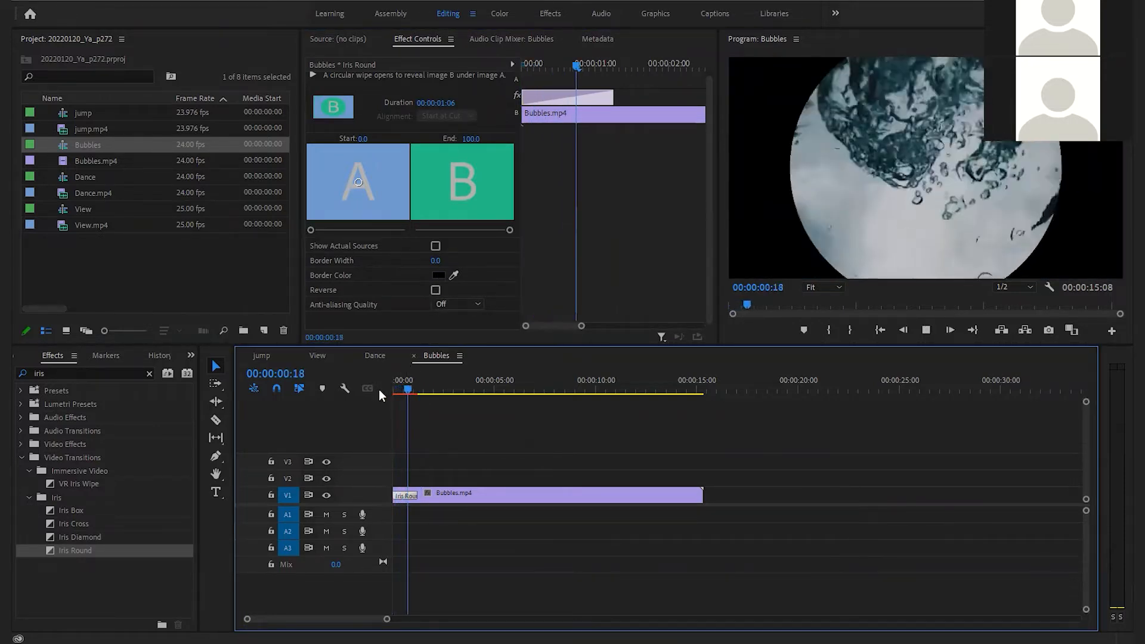
{"action": "key", "text": "space"}
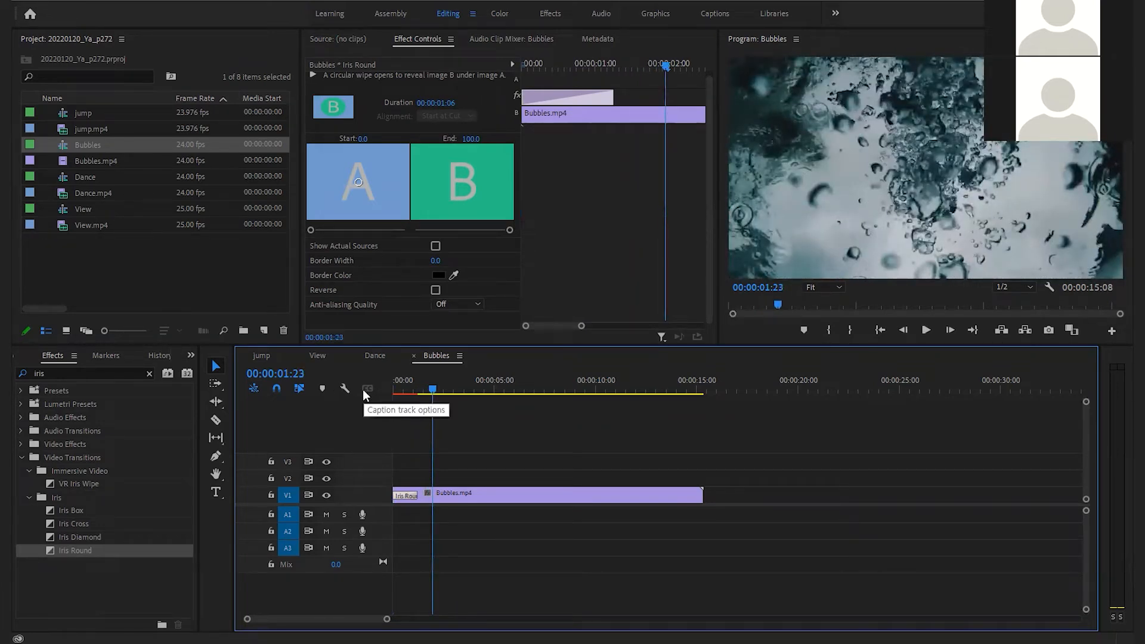
{"action": "left_click", "coordinate": [394, 380]}
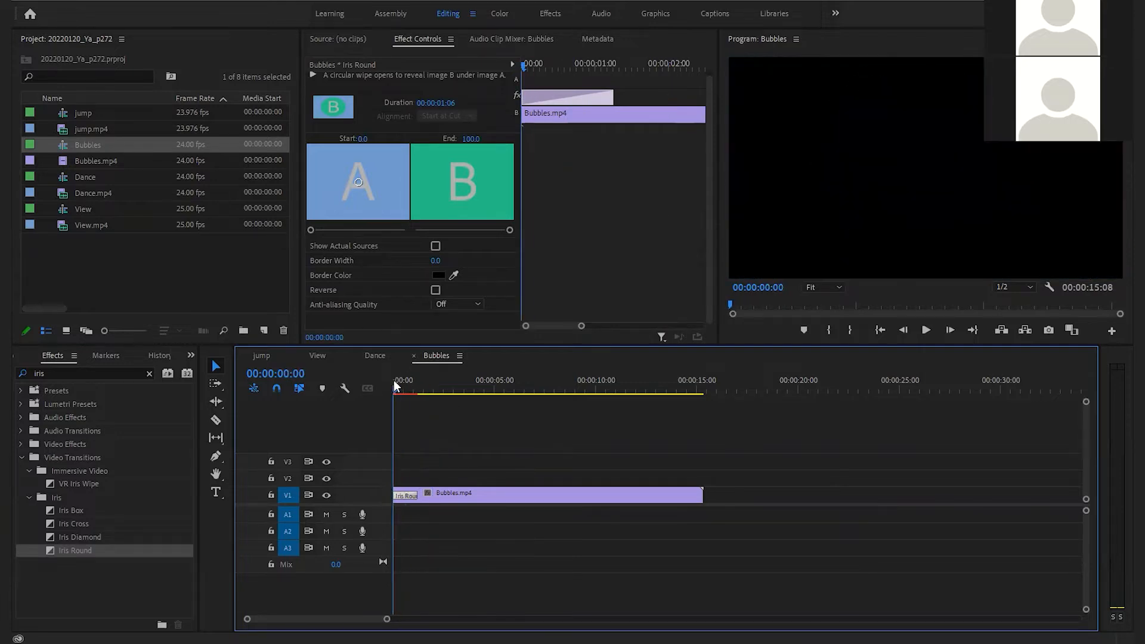
{"action": "key", "text": "space"}
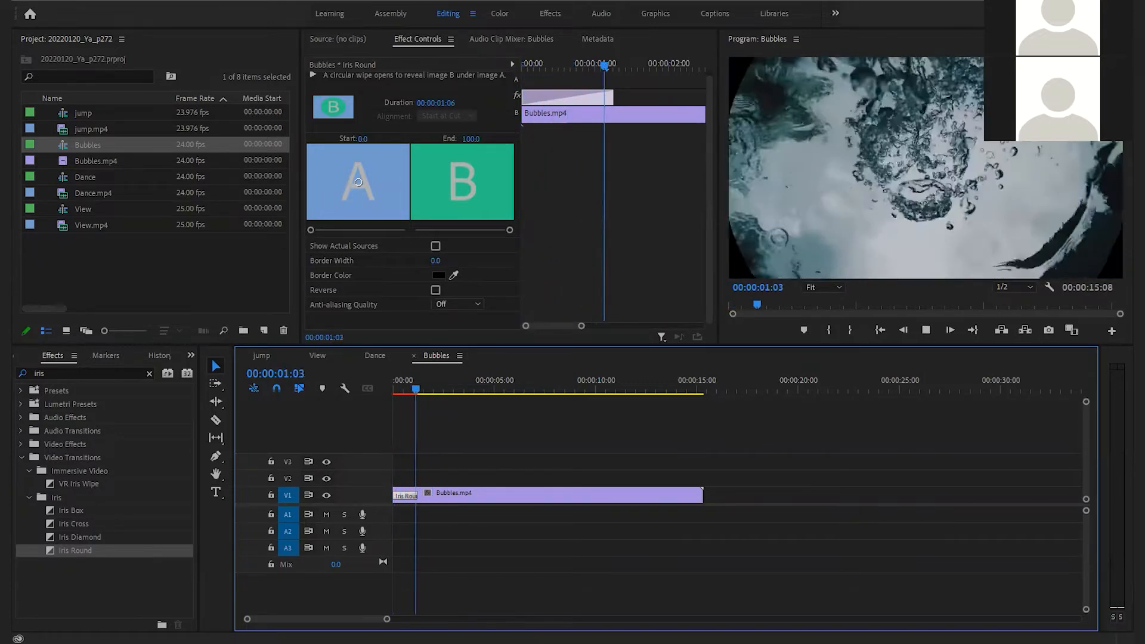
- Apply Iris Round to the end of the Bubbles.mp4 clip and check the frame at 00:00:14:15
{"action": "left_click_drag", "start_coordinate": [680, 385], "coordinate": [674, 387]}
{"action": "left_click_drag", "start_coordinate": [49, 551], "coordinate": [702, 502]}
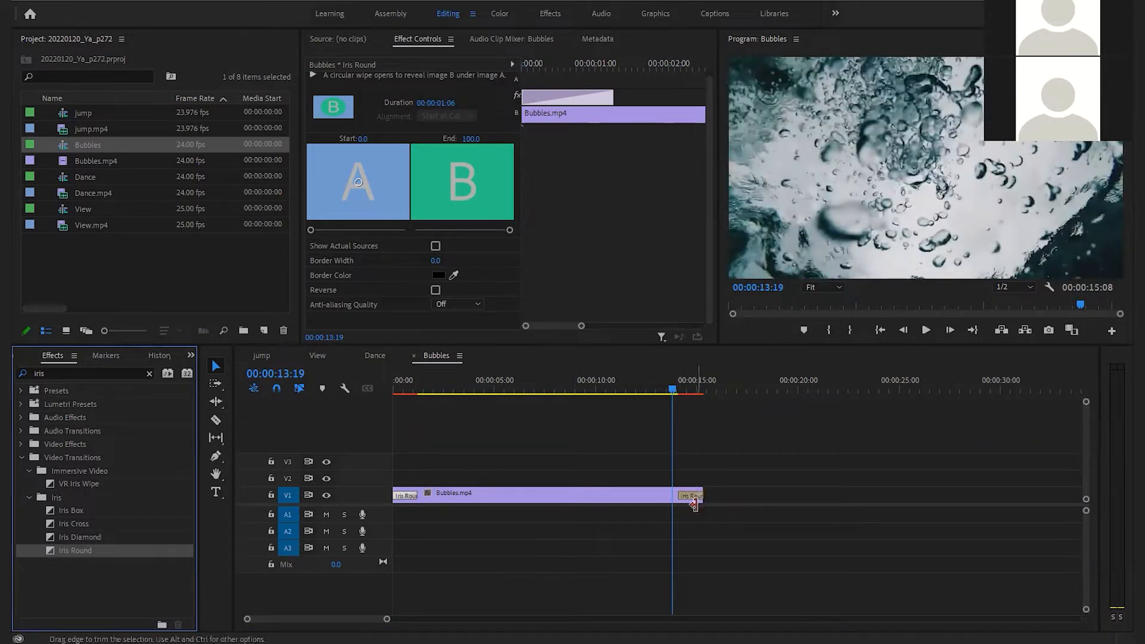
{"action": "left_click", "coordinate": [689, 386]}
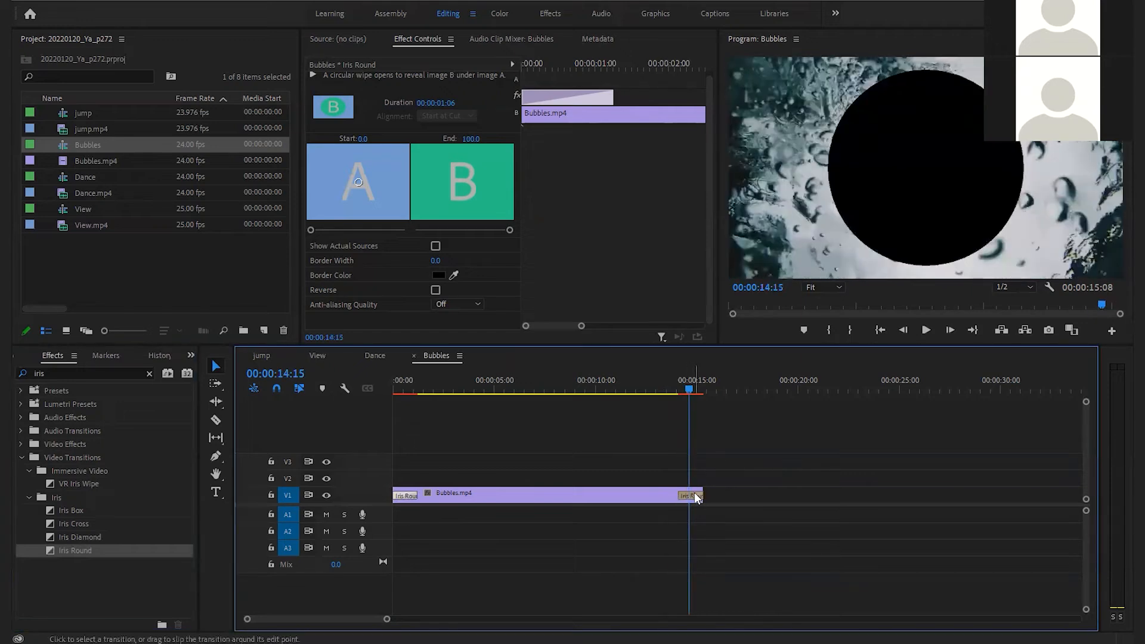
- Enable Reverse on the closing Iris Round transition and play the end of the clip to preview it
{"action": "left_click", "coordinate": [694, 492]}
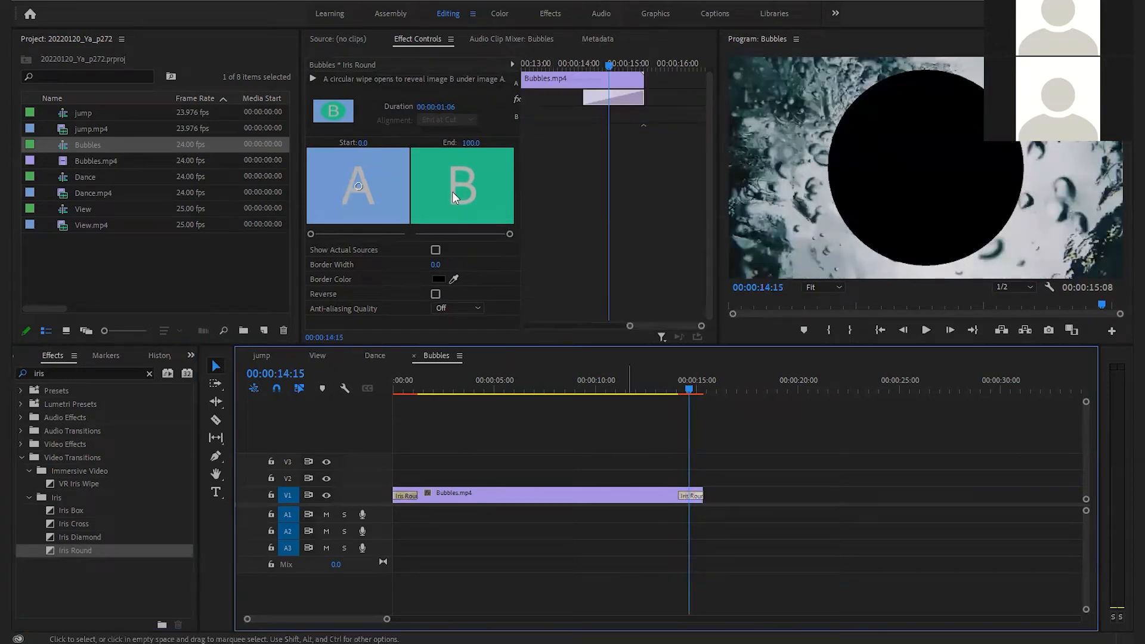
{"action": "left_click", "coordinate": [437, 295]}
{"action": "left_click", "coordinate": [656, 388]}
{"action": "key", "text": "space"}
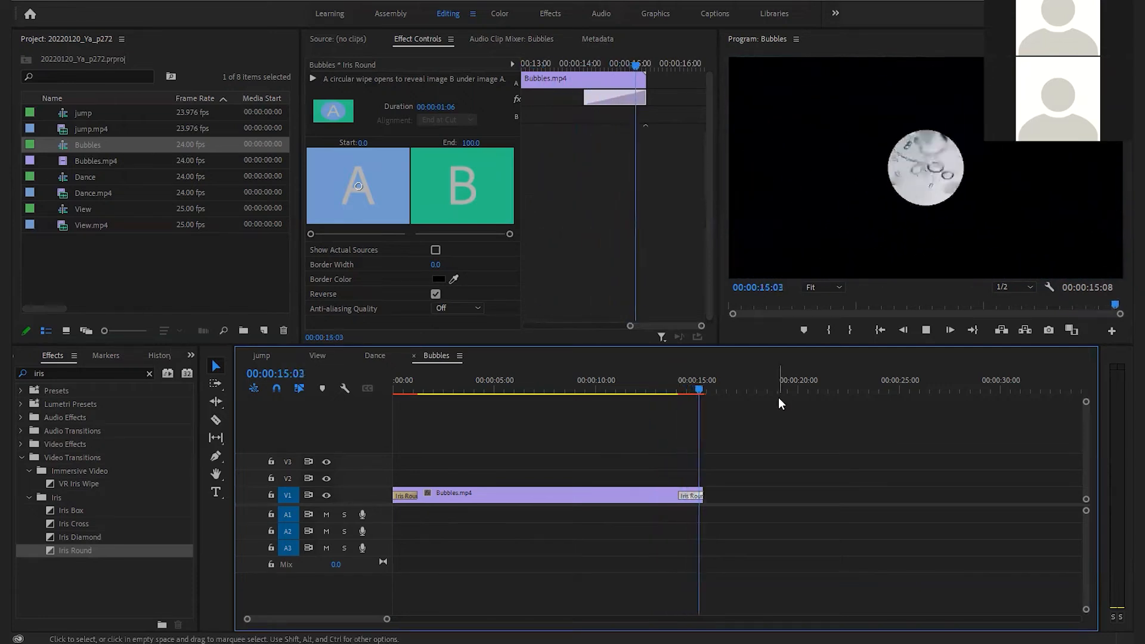
{"action": "key", "text": "space"}
- Return the playhead to 00:00:00:00 and render the Bubbles sequence preview for playback
{"action": "left_click_drag", "start_coordinate": [399, 386], "coordinate": [361, 387]}
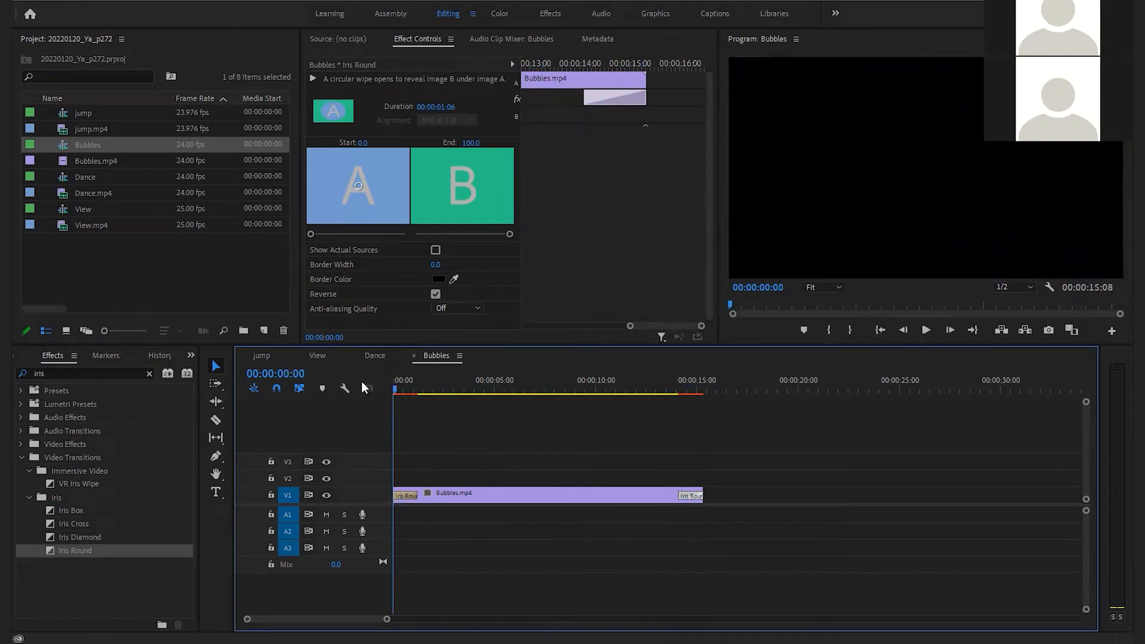
{"action": "key", "text": "Return"}
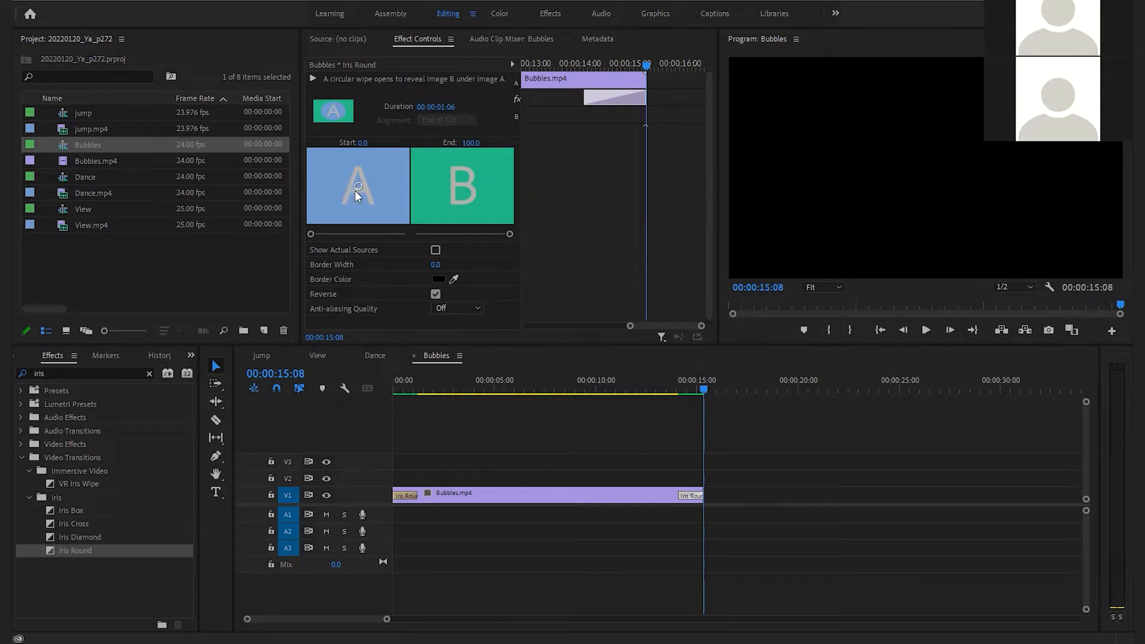
- With the playhead at 00:00:00:10, shift the opening Iris Round's center horizontally to about a third of the frame width from the left
{"action": "left_click_drag", "start_coordinate": [397, 381], "coordinate": [402, 385]}
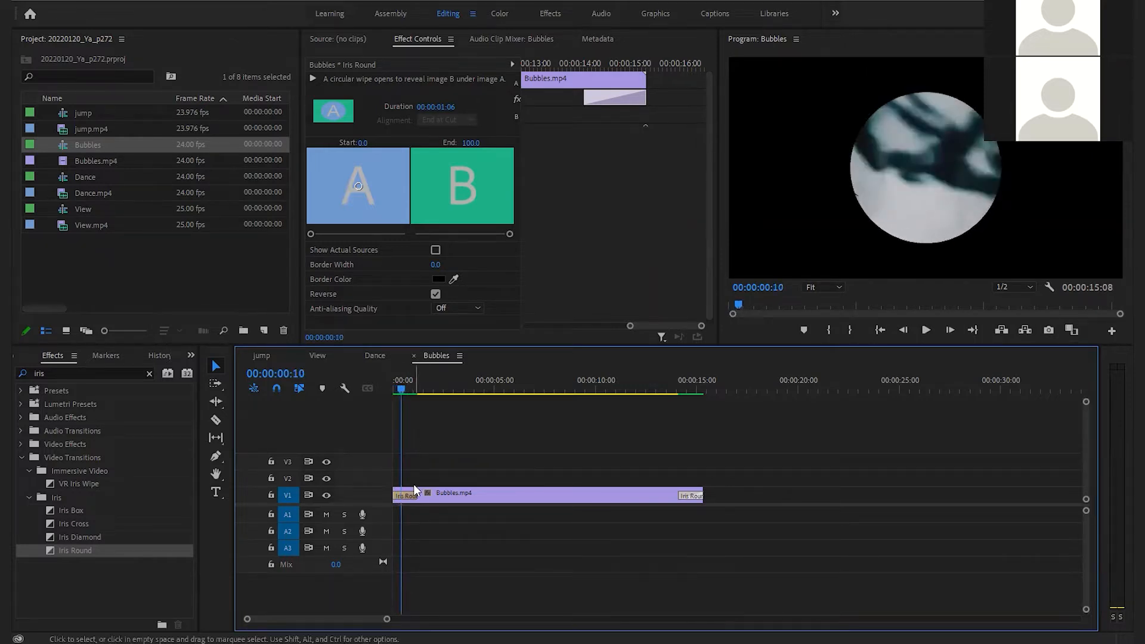
{"action": "left_click", "coordinate": [403, 496]}
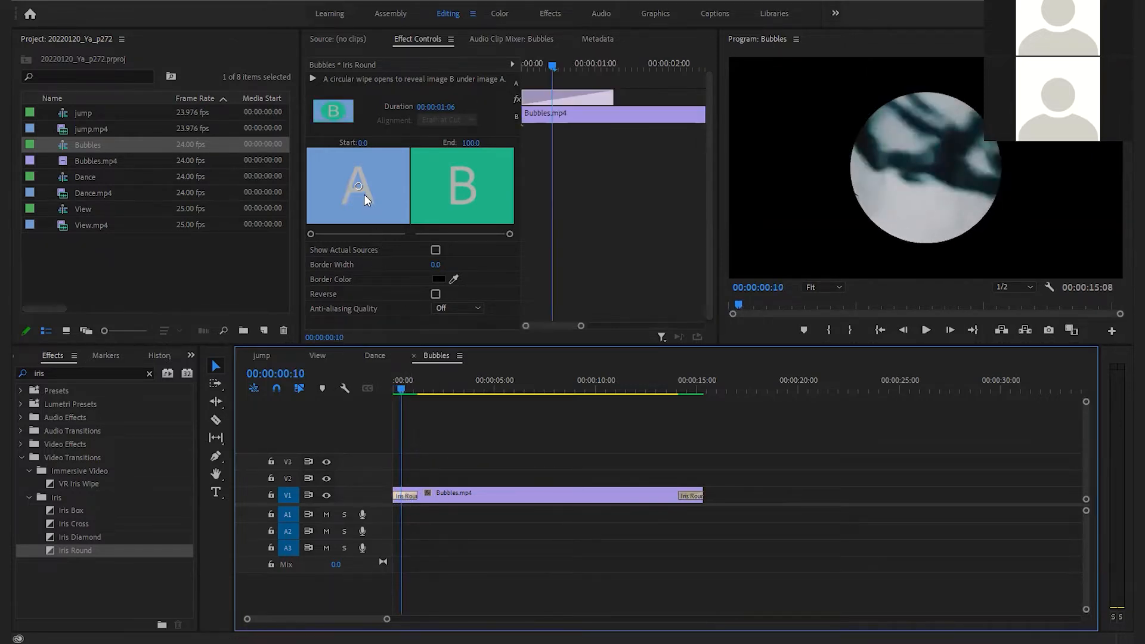
{"action": "left_click_drag", "start_coordinate": [359, 185], "coordinate": [339, 184]}
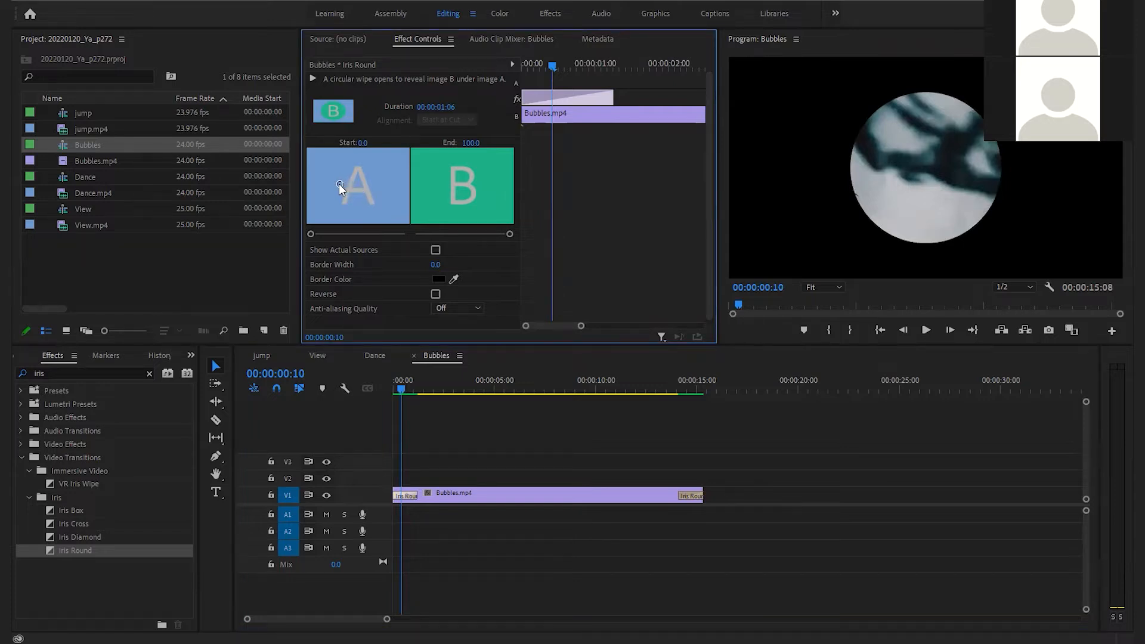
- With the playhead at 00:00:14:12, move the closing Iris Round's center slightly right of and below the middle of the frame
{"action": "left_click_drag", "start_coordinate": [407, 392], "coordinate": [610, 395]}
{"action": "left_click", "coordinate": [692, 495]}
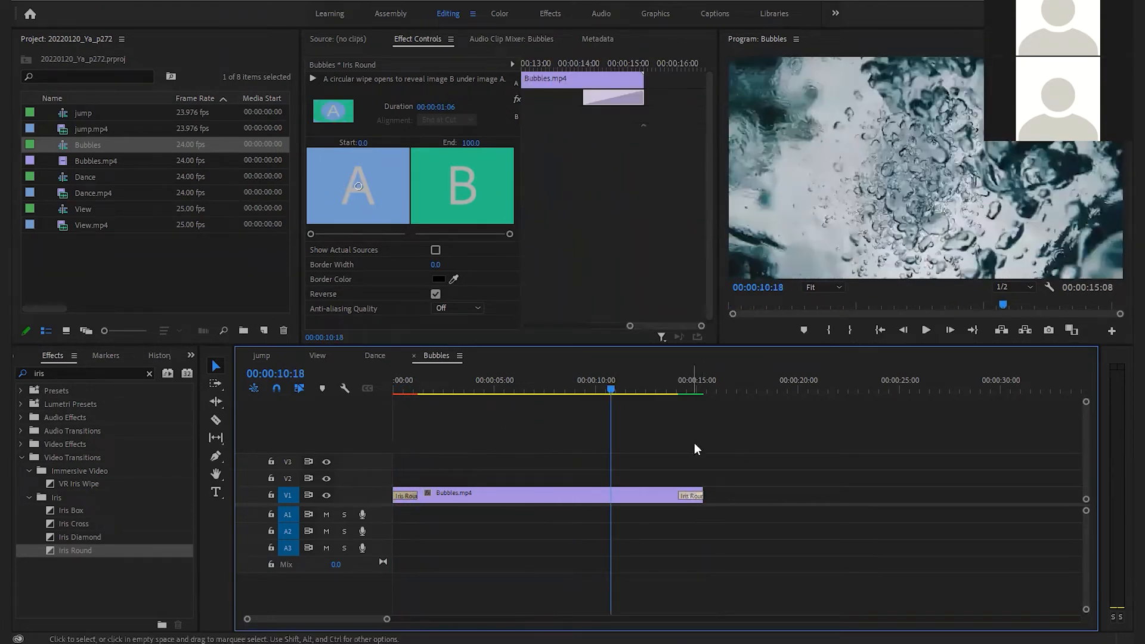
{"action": "left_click", "coordinate": [686, 381]}
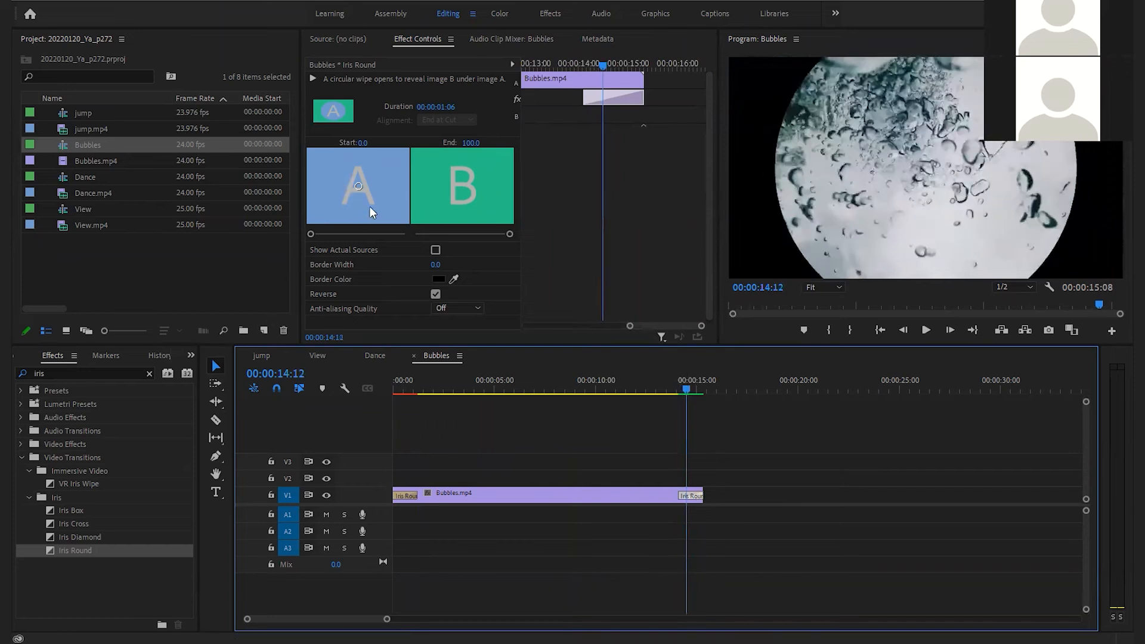
{"action": "left_click", "coordinate": [361, 193]}
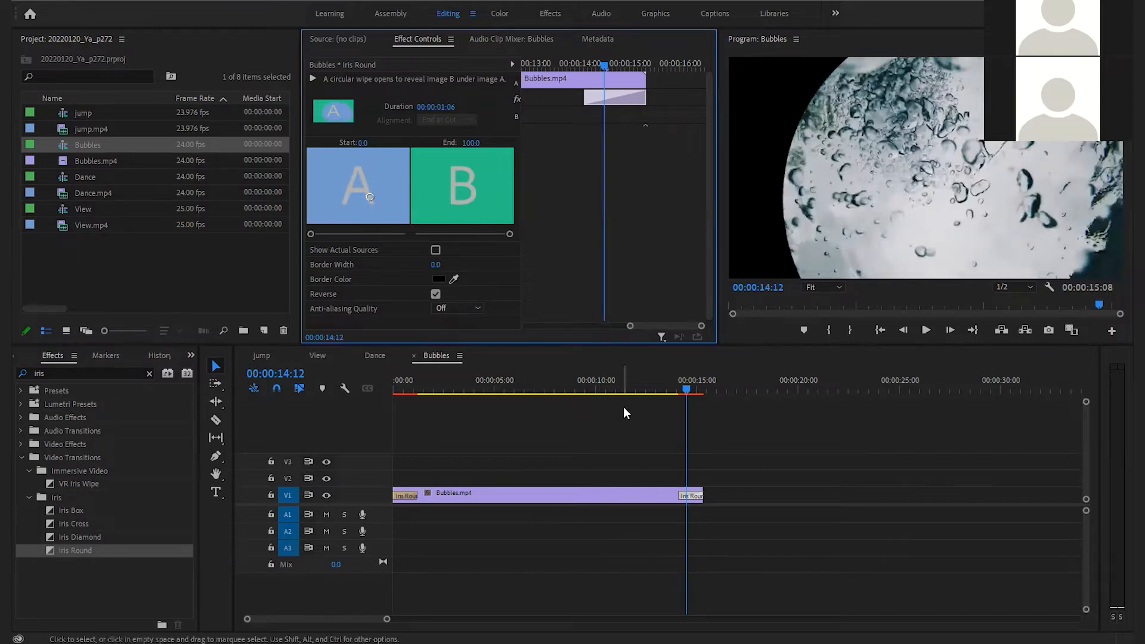
- Move the closing Iris Round's center slightly right of and above the frame's middle, rendering the Bubbles preview before and after the change
{"action": "left_click_drag", "start_coordinate": [680, 389], "coordinate": [362, 432]}
{"action": "key", "text": "Return"}
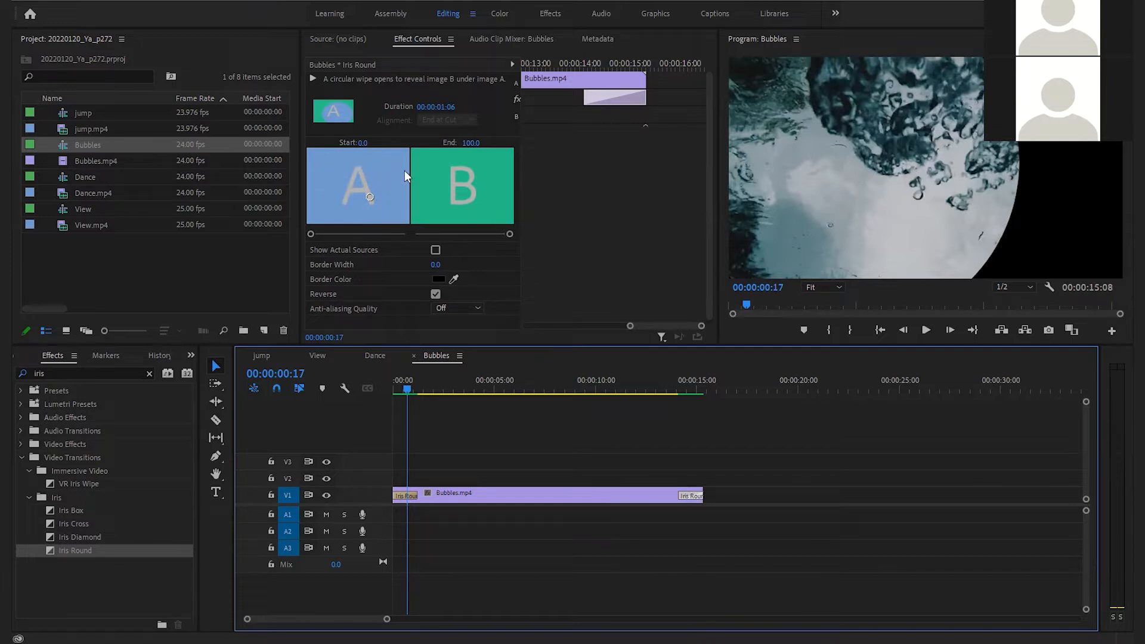
{"action": "left_click_drag", "start_coordinate": [370, 197], "coordinate": [378, 173]}
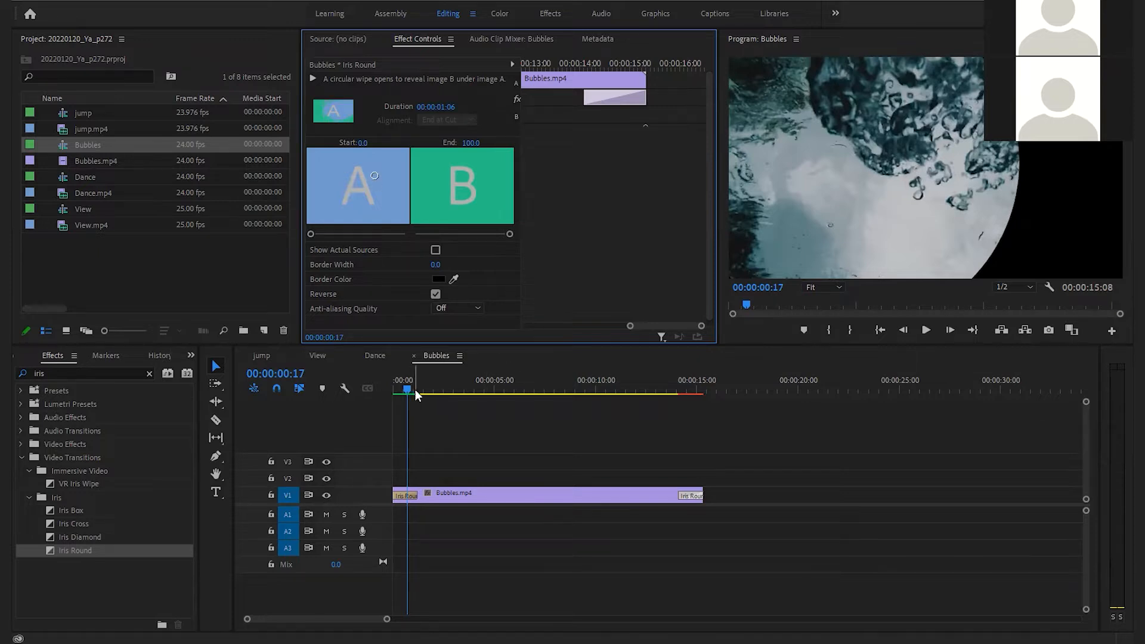
{"action": "key", "text": "Return"}
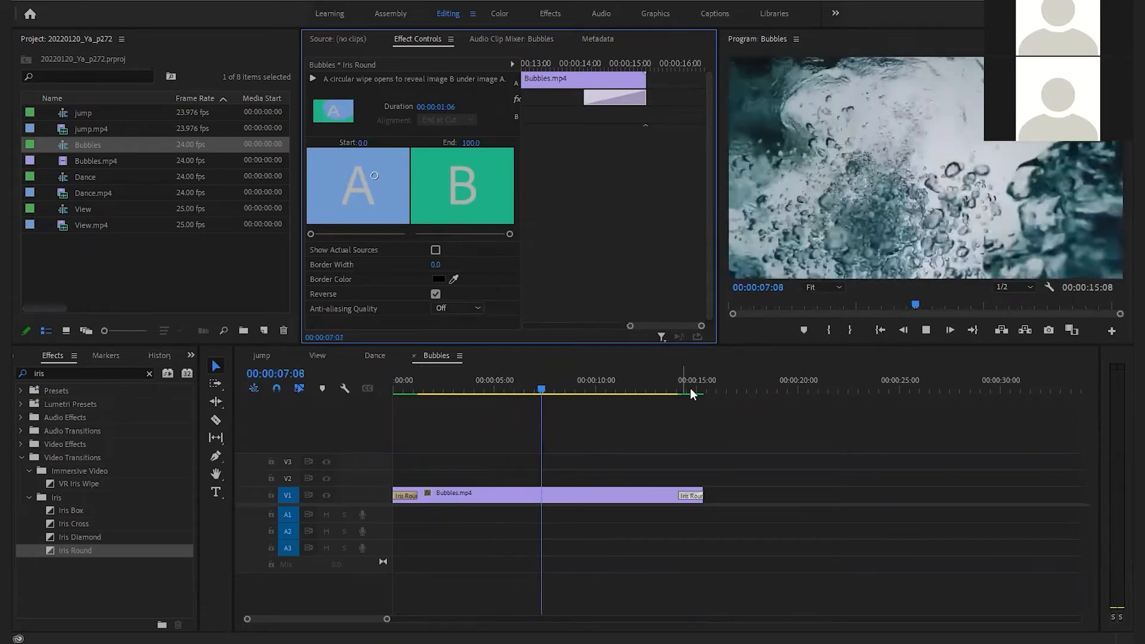
{"action": "left_click_drag", "start_coordinate": [668, 391], "coordinate": [509, 414]}
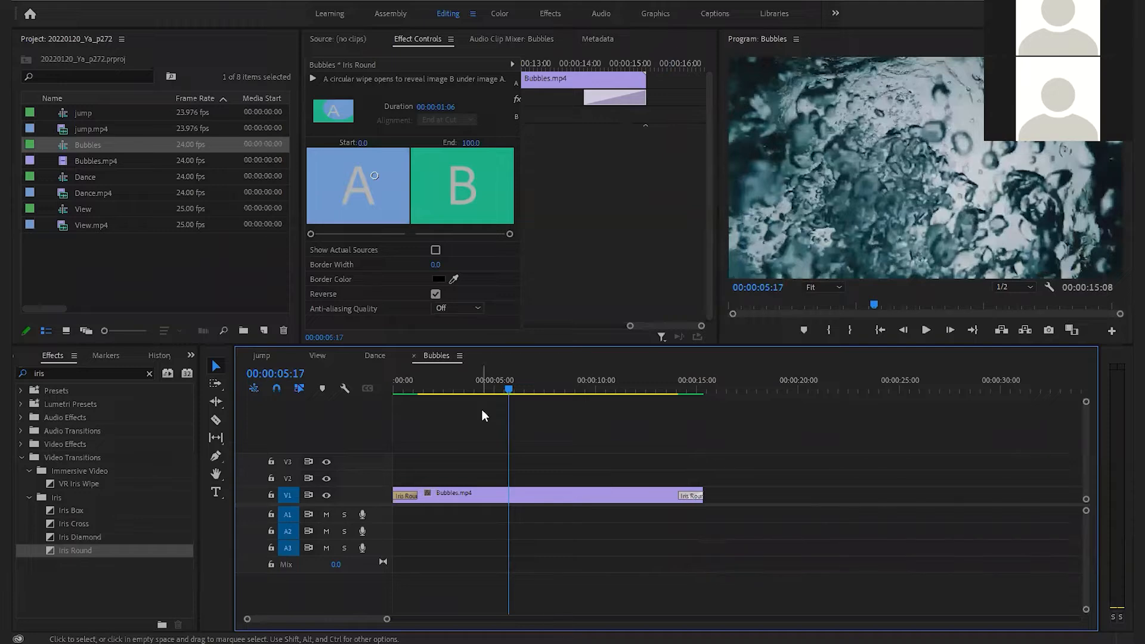
- Import the 2_00022 video clip from the maskPD > pr > Source Clips folder into the project
{"action": "double_click", "coordinate": [127, 263]}
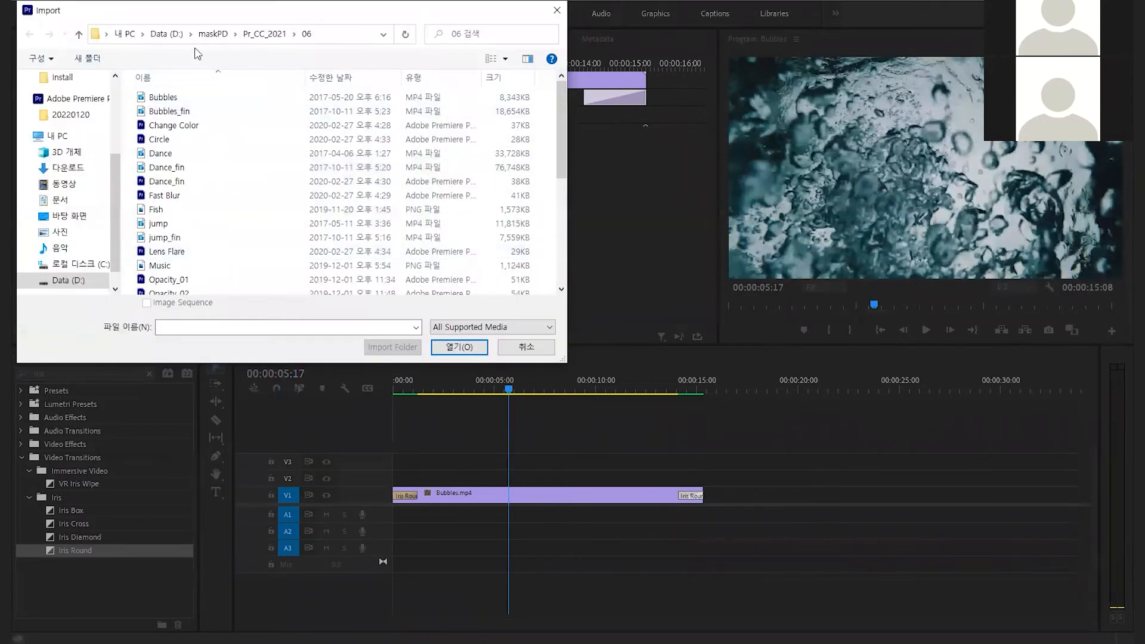
{"action": "left_click", "coordinate": [212, 34]}
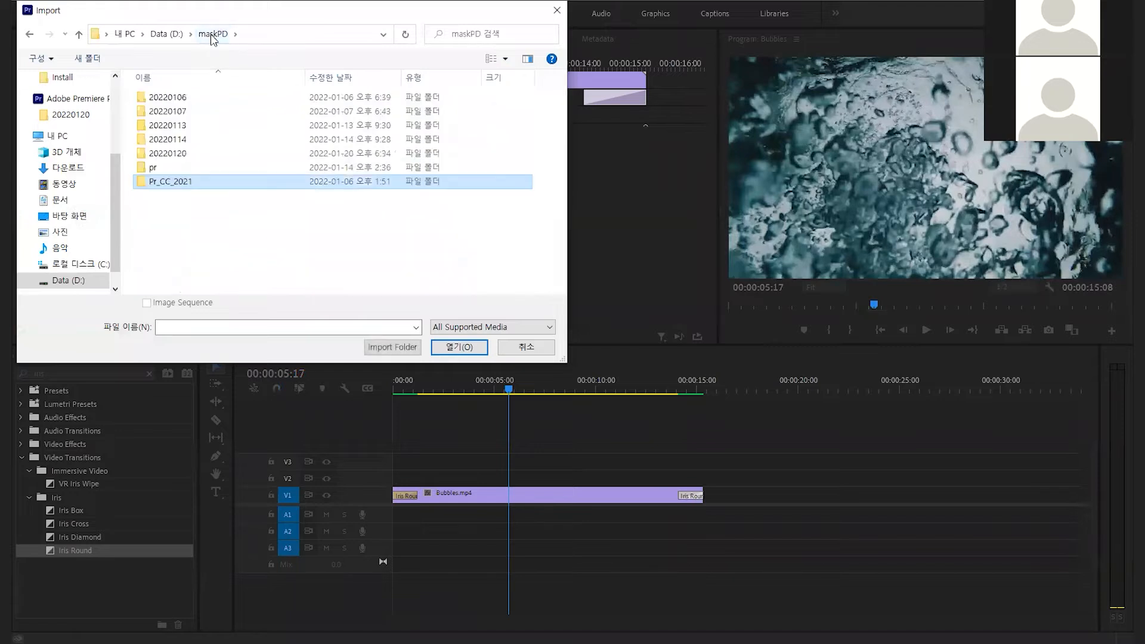
{"action": "double_click", "coordinate": [154, 168]}
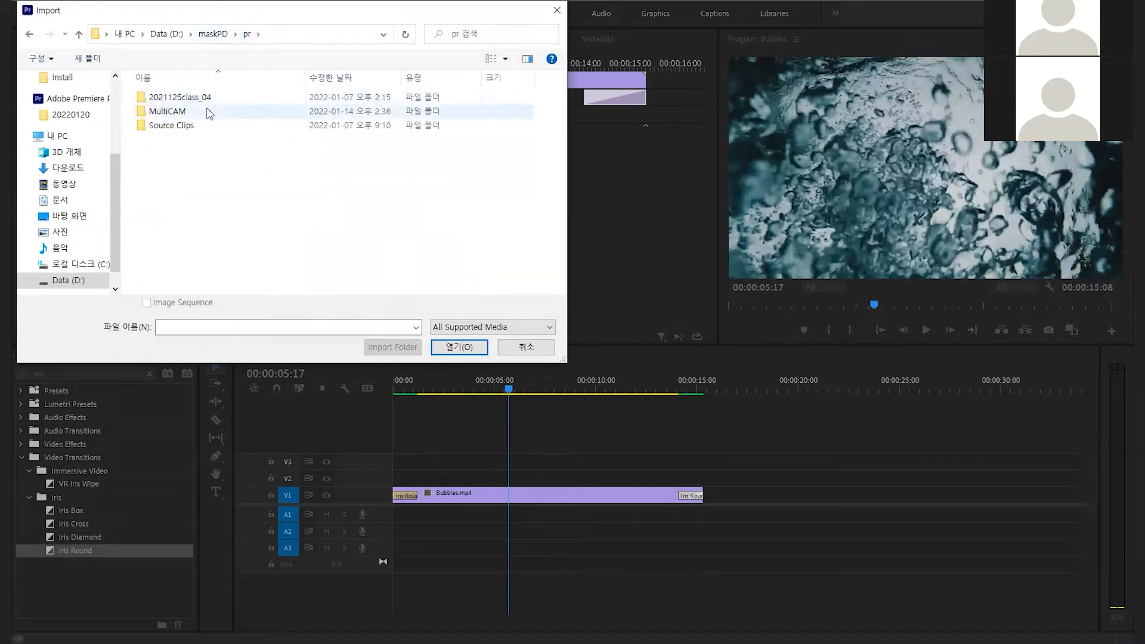
{"action": "double_click", "coordinate": [169, 126]}
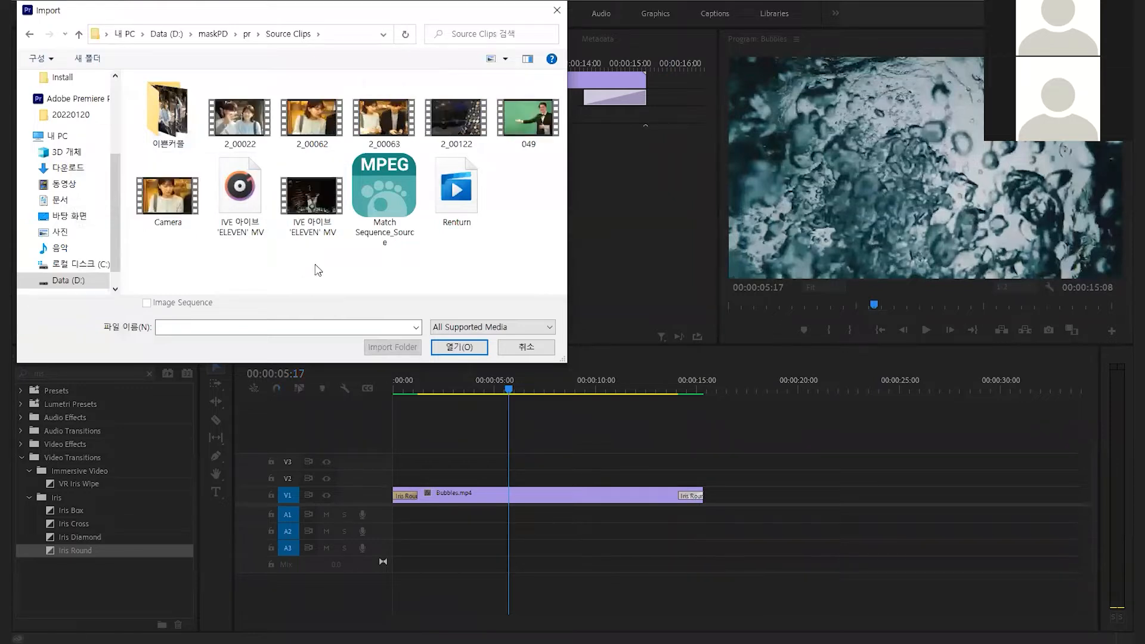
{"action": "left_click", "coordinate": [518, 123]}
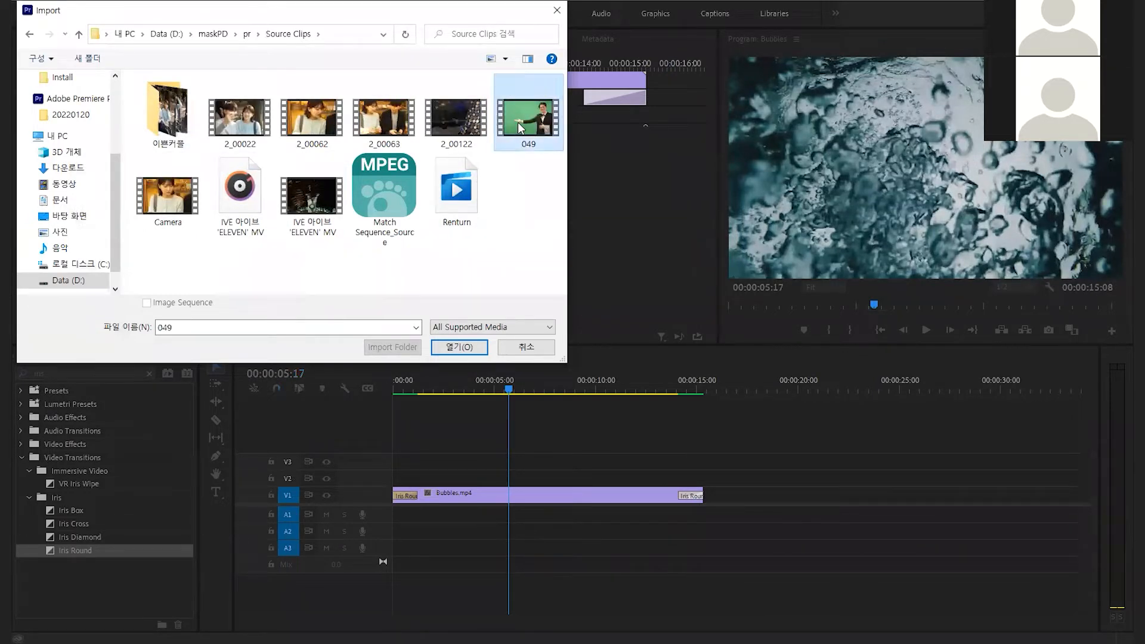
{"action": "left_click", "coordinate": [240, 118]}
{"action": "left_click", "coordinate": [465, 350]}
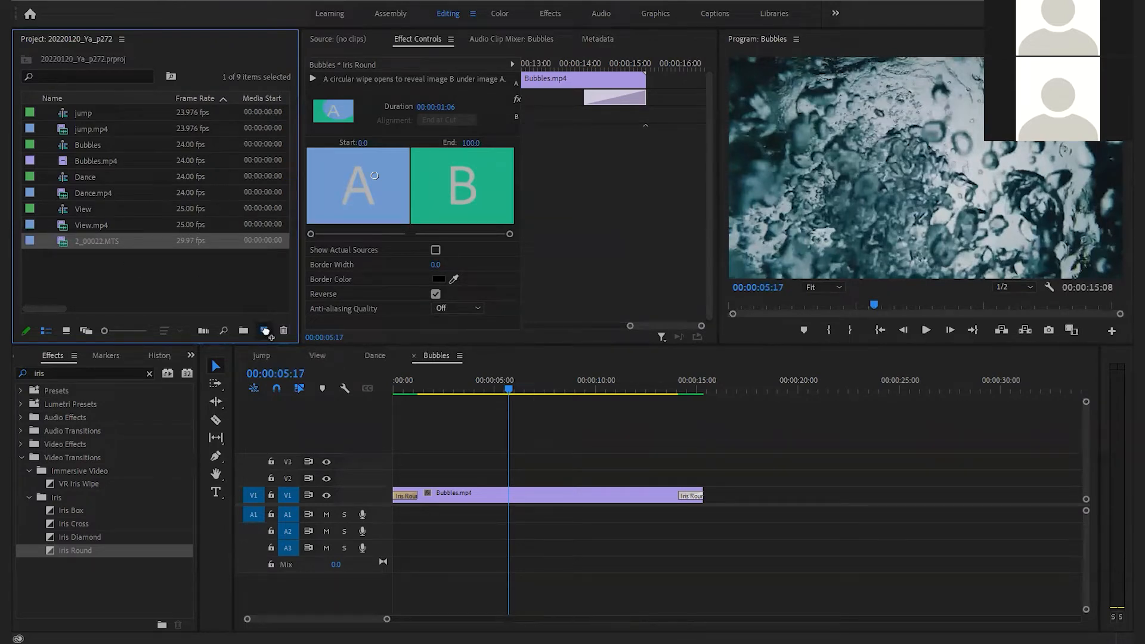
- Create a new sequence from the 2_00022.MTS clip and mute audio track A1
{"action": "left_click_drag", "start_coordinate": [265, 330], "coordinate": [266, 331]}
{"action": "left_click_drag", "start_coordinate": [416, 388], "coordinate": [434, 388]}
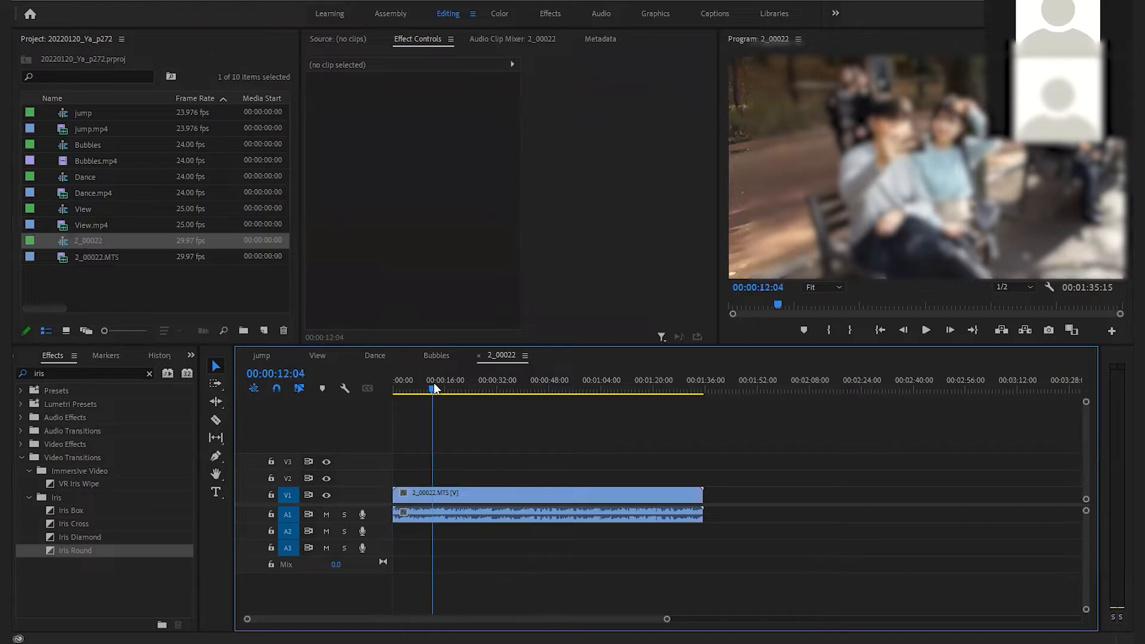
{"action": "left_click", "coordinate": [326, 514]}
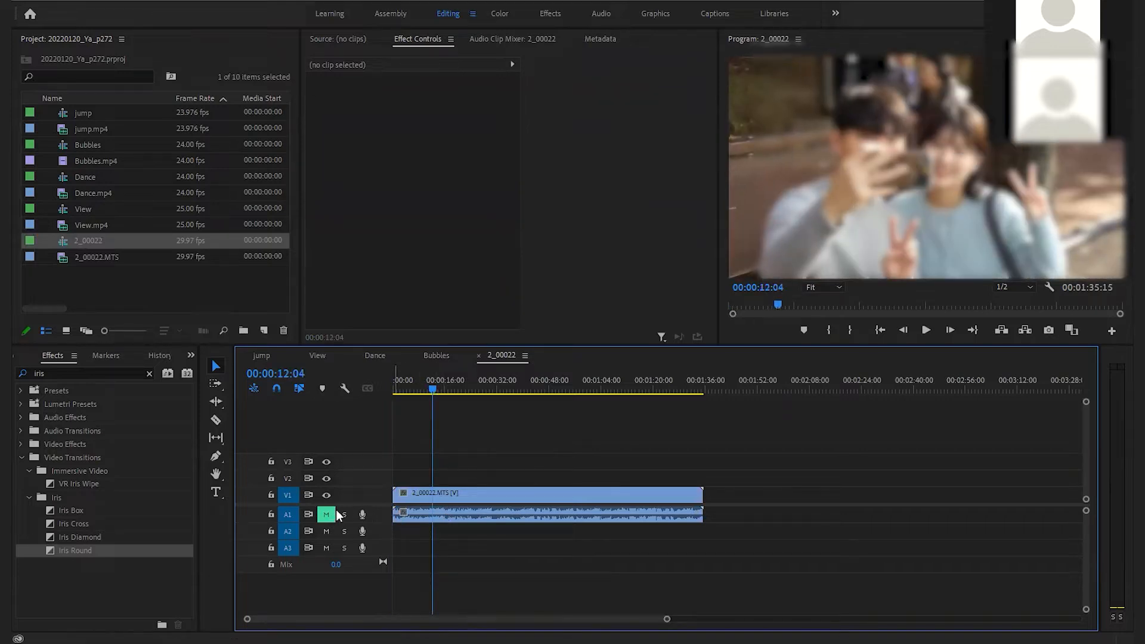
- Trim the 2_00022.MTS clip to the section from about 50 seconds to 00:00:59:29 and close the gap before it
{"action": "left_click_drag", "start_coordinate": [432, 388], "coordinate": [558, 396]}
{"action": "left_click_drag", "start_coordinate": [396, 498], "coordinate": [558, 498]}
{"action": "left_click", "coordinate": [556, 389]}
{"action": "left_click_drag", "start_coordinate": [558, 388], "coordinate": [589, 388]}
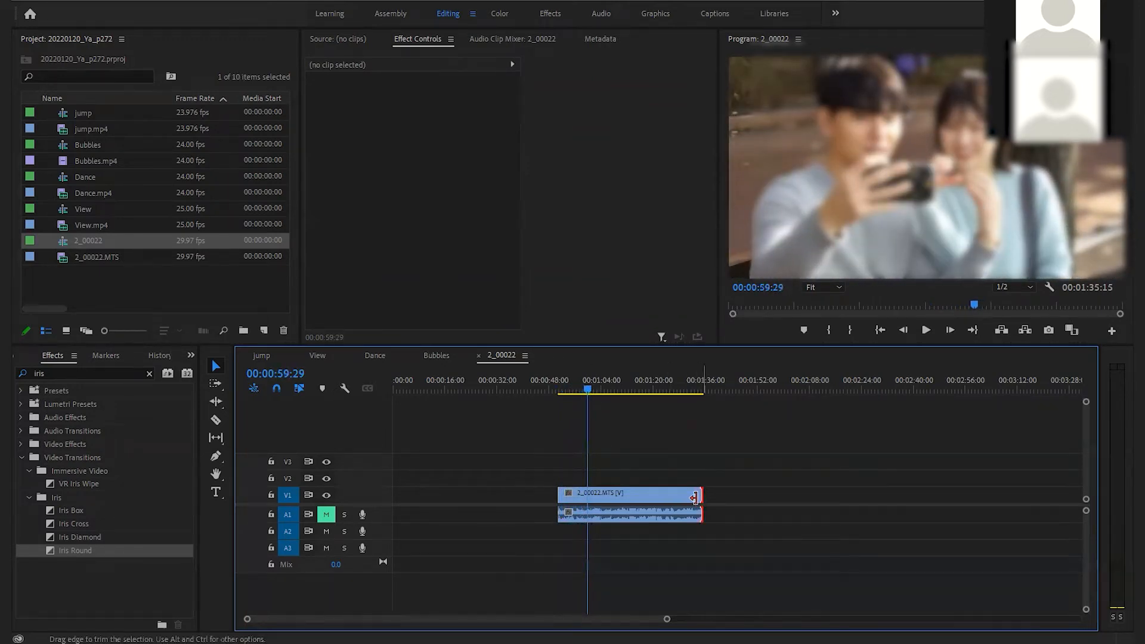
{"action": "left_click_drag", "start_coordinate": [700, 498], "coordinate": [587, 499]}
{"action": "left_click", "coordinate": [478, 498]}
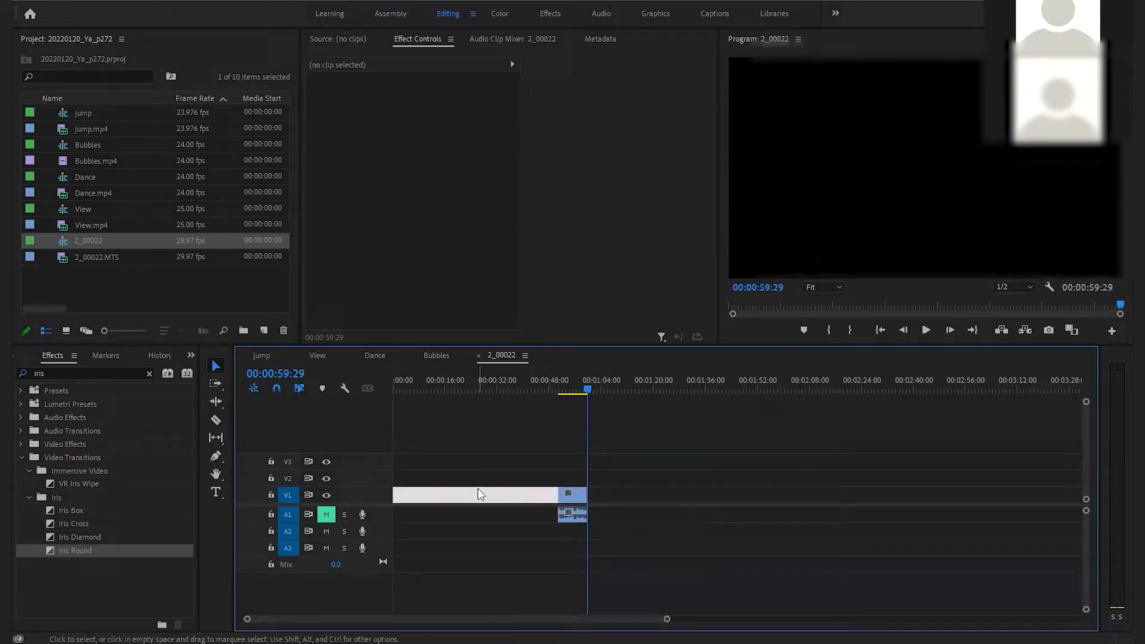
{"action": "key", "text": "Delete"}
- With the playhead at 00:00:00:00, add a Cross Dissolve transition to both the start and the end of the 2_00022.MTS clip
{"action": "left_click", "coordinate": [401, 388]}
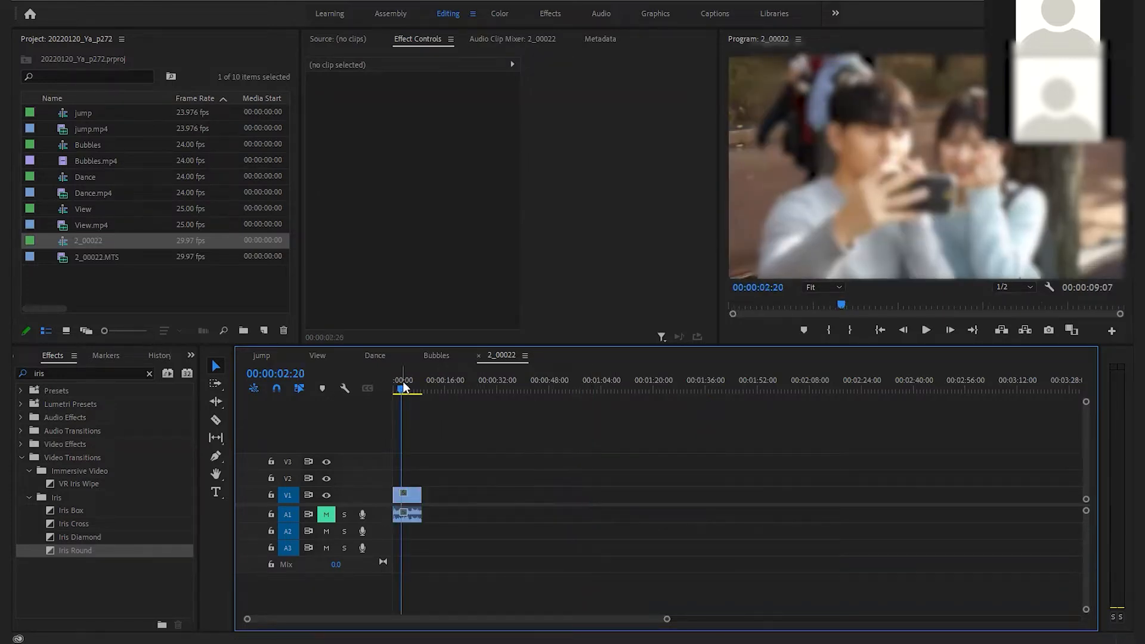
{"action": "key", "text": "equal"}
{"action": "key", "text": "equal"}
{"action": "key", "text": "equal"}
{"action": "left_click_drag", "start_coordinate": [450, 386], "coordinate": [453, 387]}
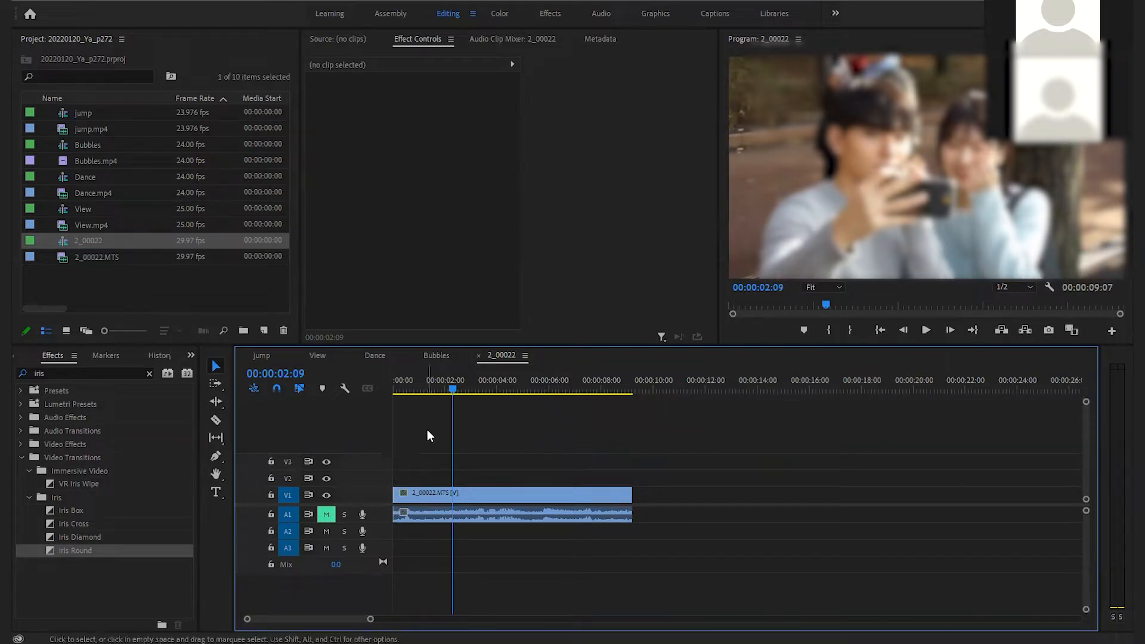
{"action": "left_click_drag", "start_coordinate": [410, 389], "coordinate": [384, 388]}
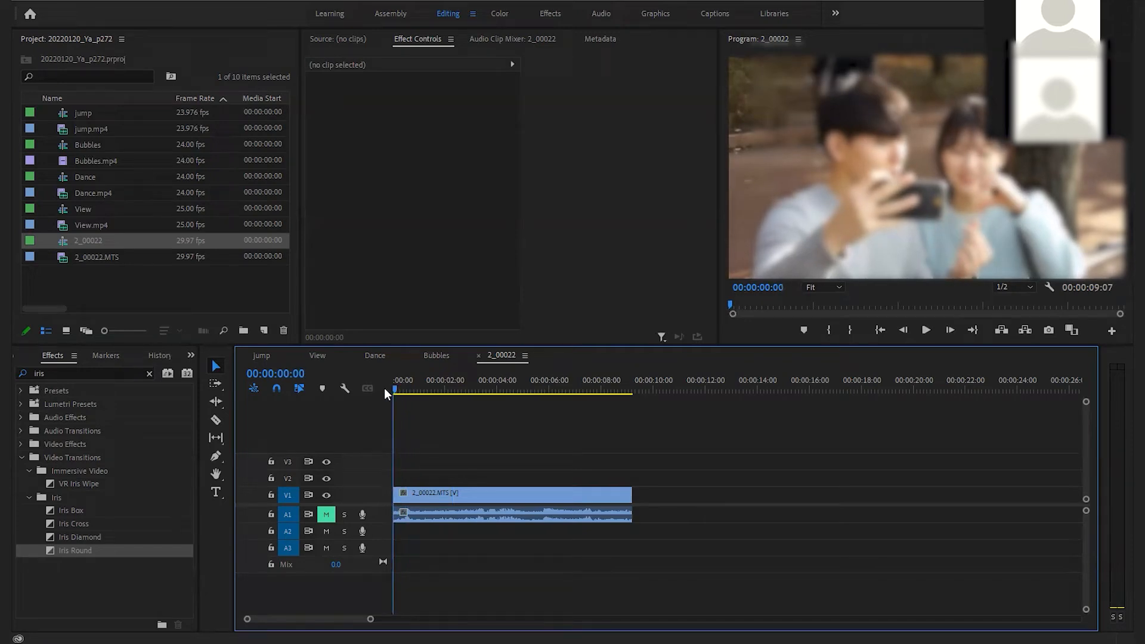
{"action": "left_click", "coordinate": [475, 497]}
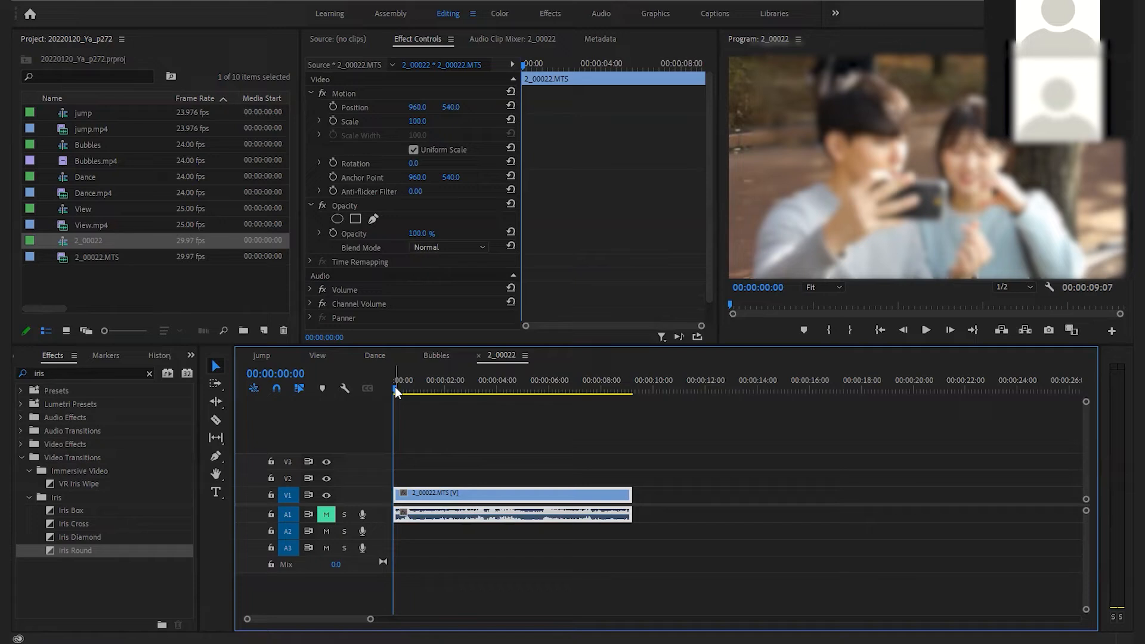
{"action": "left_click", "coordinate": [149, 373]}
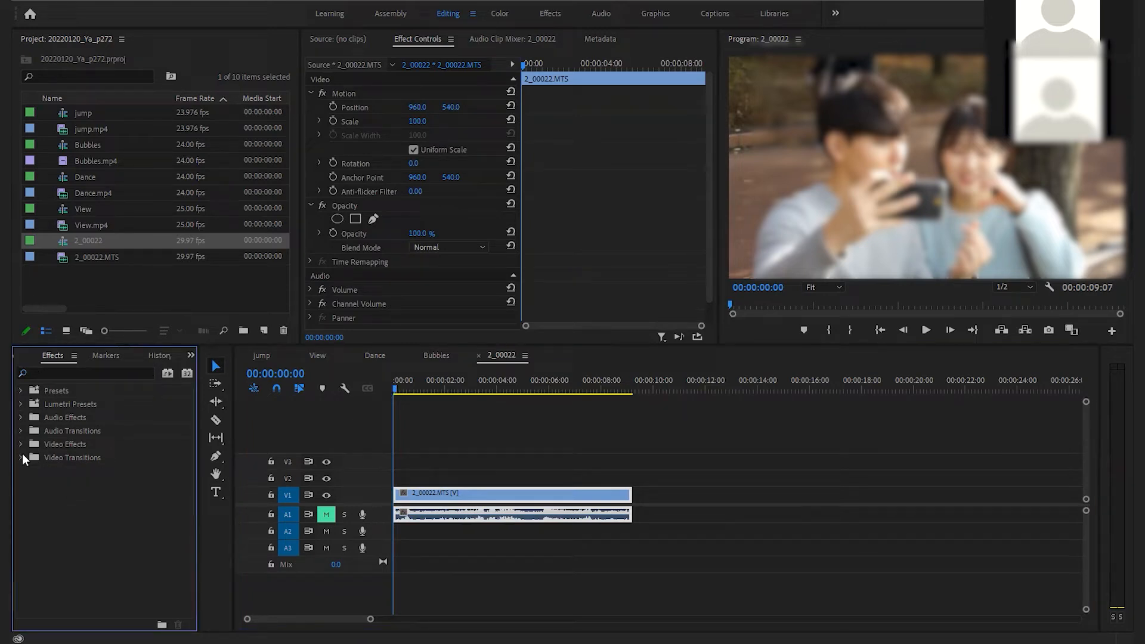
{"action": "left_click", "coordinate": [21, 457]}
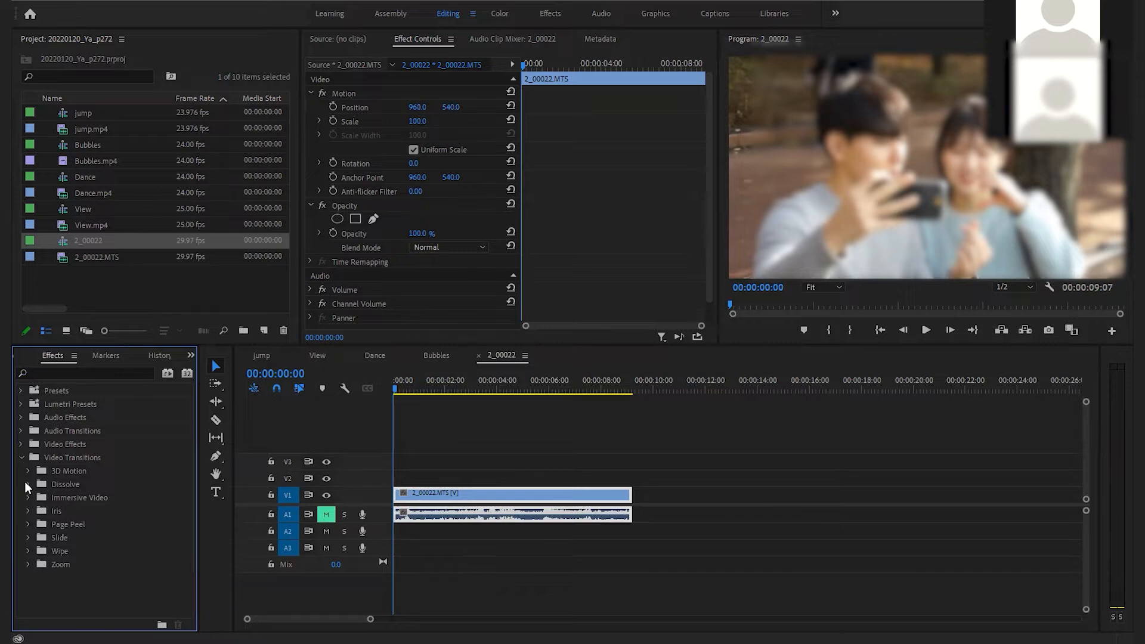
{"action": "left_click", "coordinate": [27, 484]}
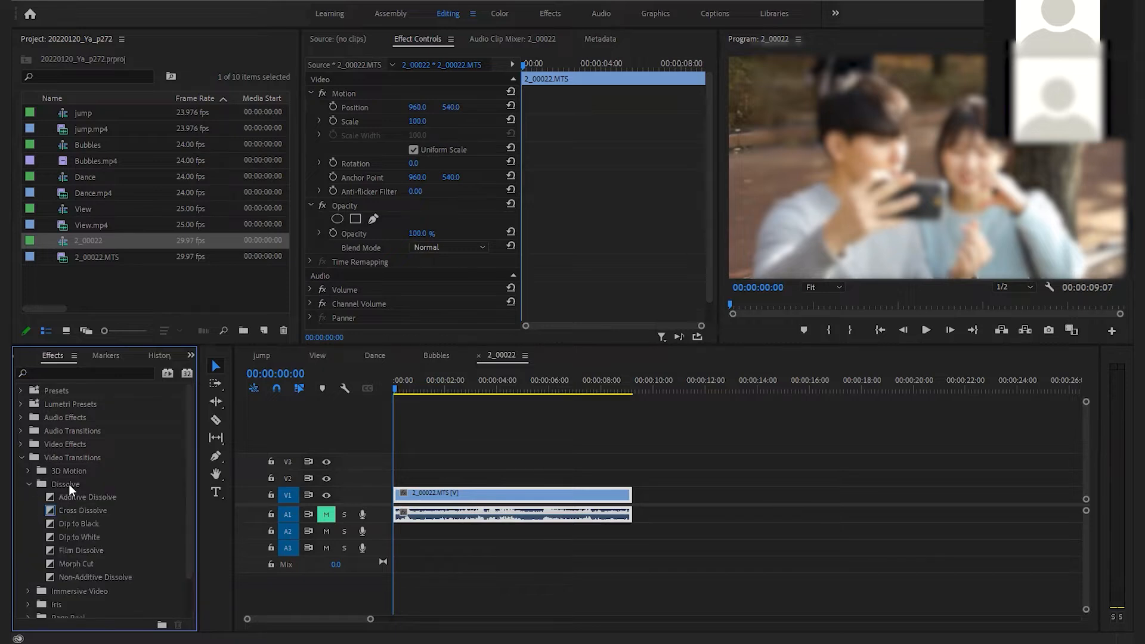
{"action": "left_click_drag", "start_coordinate": [50, 510], "coordinate": [403, 495]}
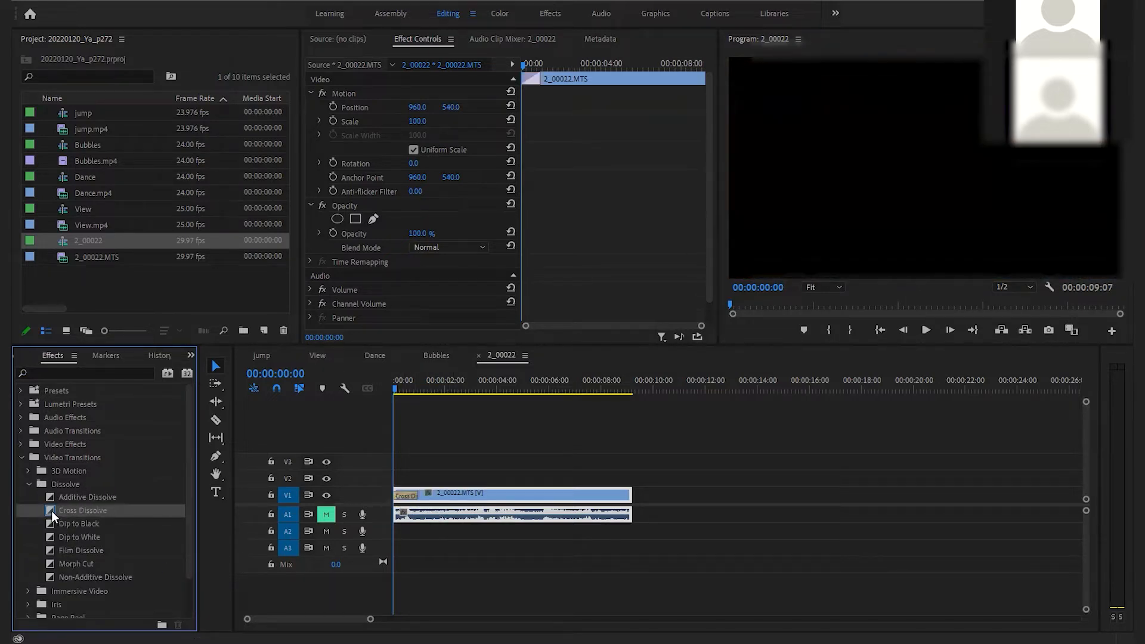
{"action": "left_click_drag", "start_coordinate": [52, 516], "coordinate": [628, 494]}
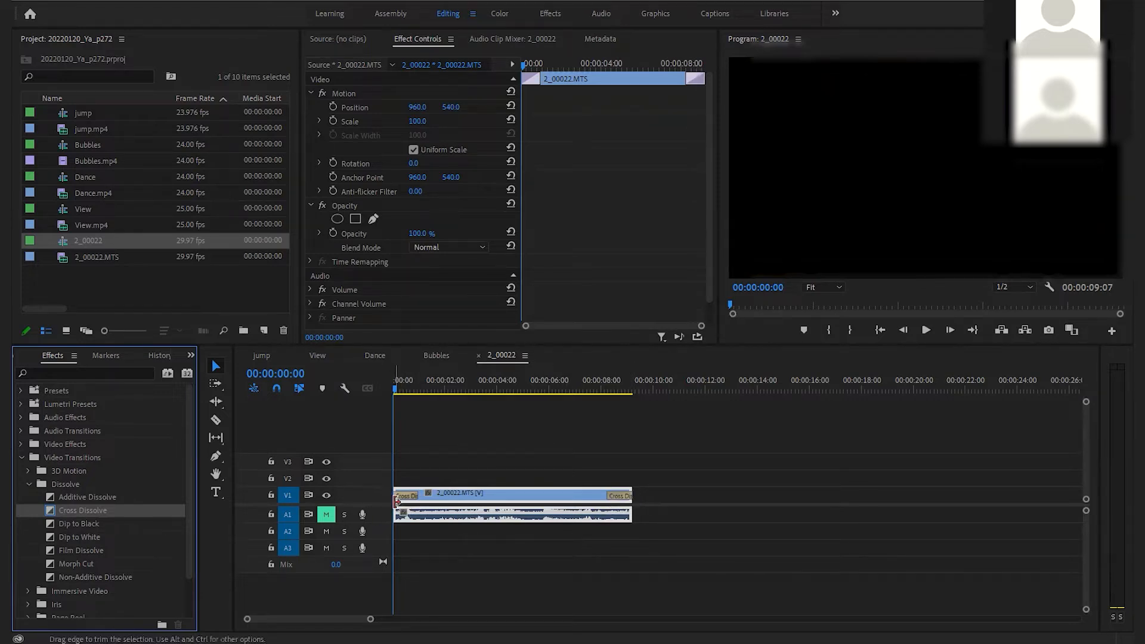
- Scrub from the opening Cross Dissolve through the 2_00022 sequence to 00:00:07:25, just before the closing transition
{"action": "left_click", "coordinate": [396, 389]}
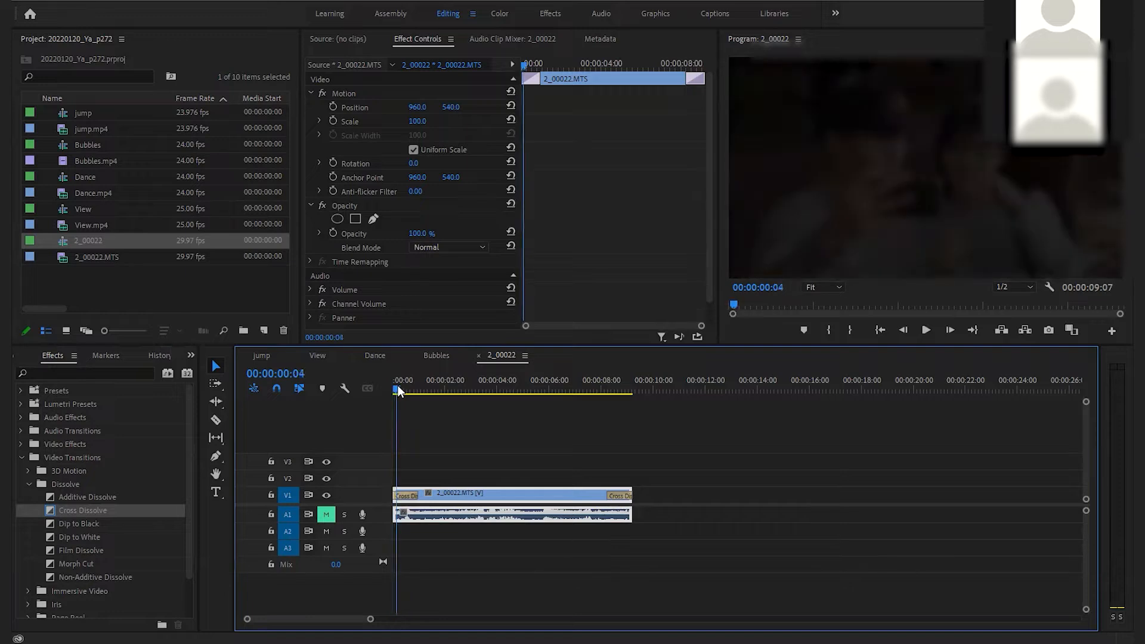
{"action": "left_click_drag", "start_coordinate": [398, 385], "coordinate": [590, 396]}
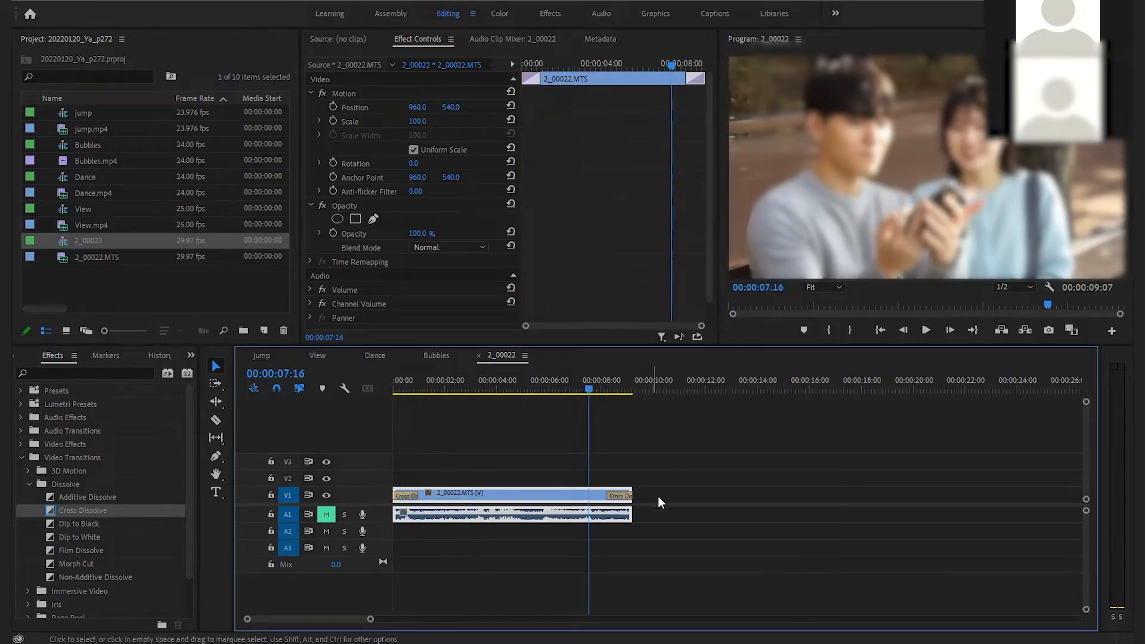
{"action": "mouse_move", "coordinate": [590, 388]}
{"action": "left_mouse_down"}
{"action": "mouse_move", "coordinate": [634, 392]}
{"action": "mouse_move", "coordinate": [597, 394]}
{"action": "left_mouse_up"}
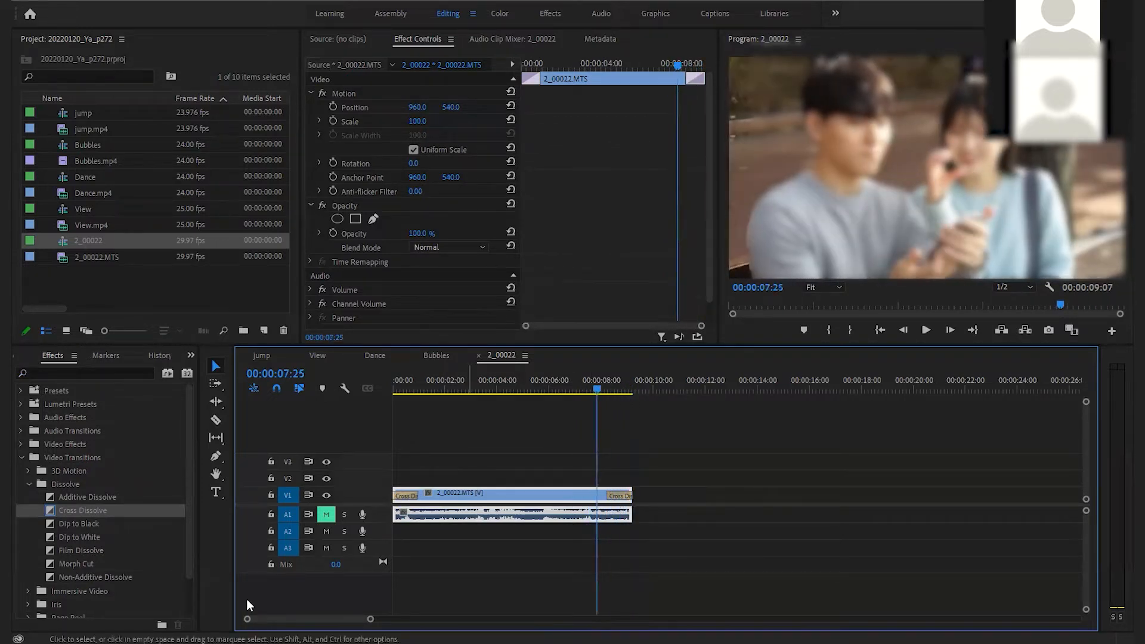
- Create a white (FFFFFF) color matte at 1920 x 1080, 29.97 fps, with square pixels
{"action": "right_click", "coordinate": [102, 285]}
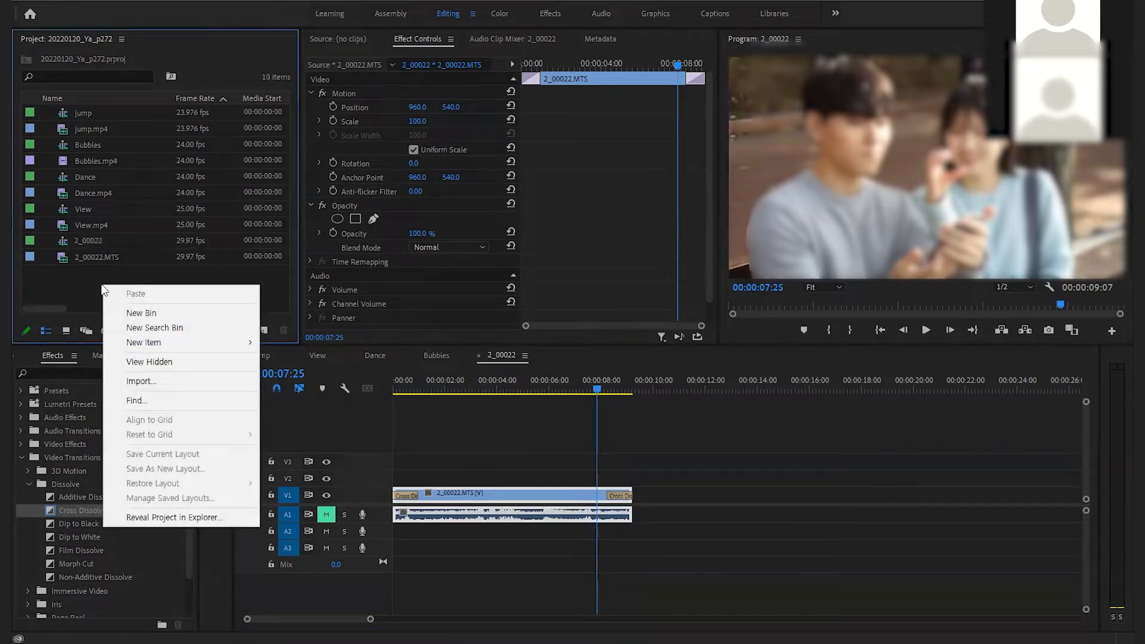
{"action": "mouse_move", "coordinate": [215, 340]}
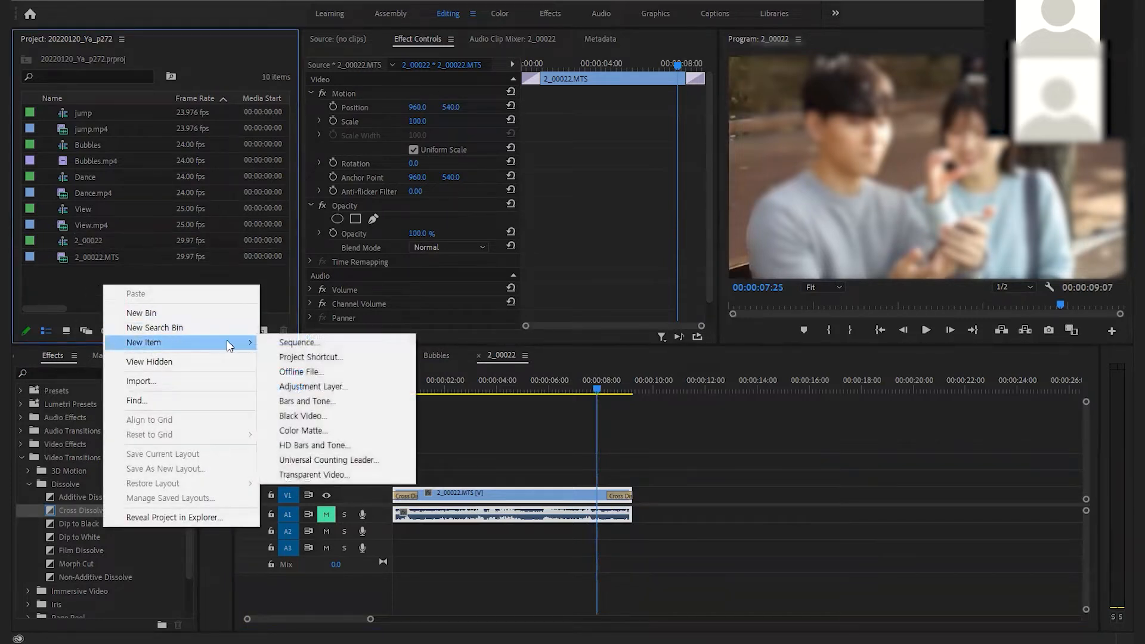
{"action": "left_click", "coordinate": [314, 430]}
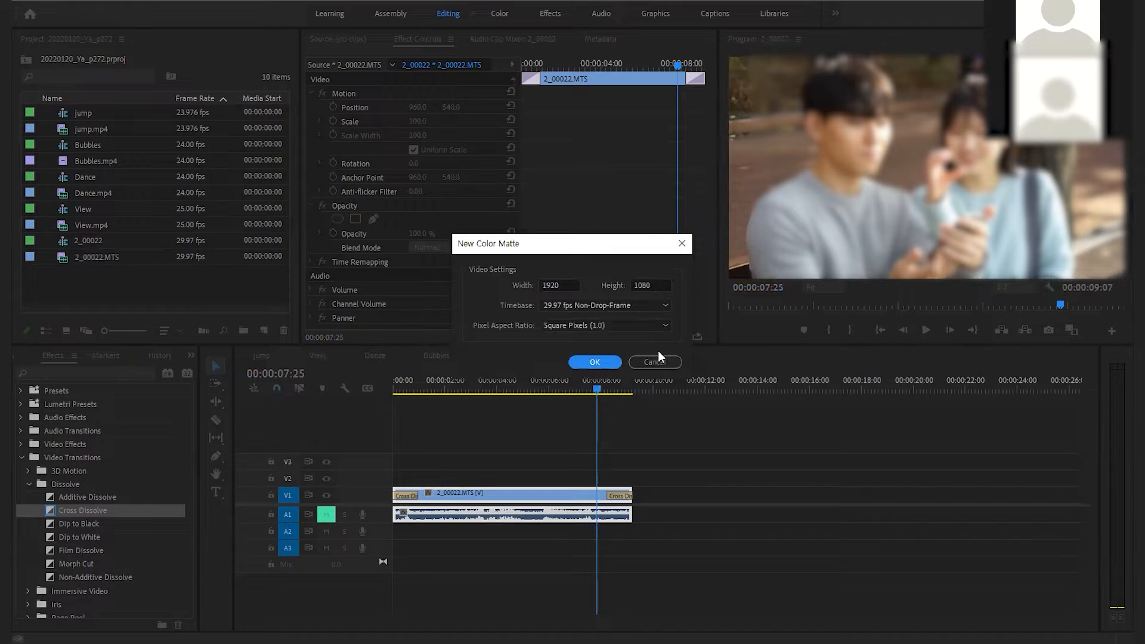
{"action": "left_click", "coordinate": [596, 362]}
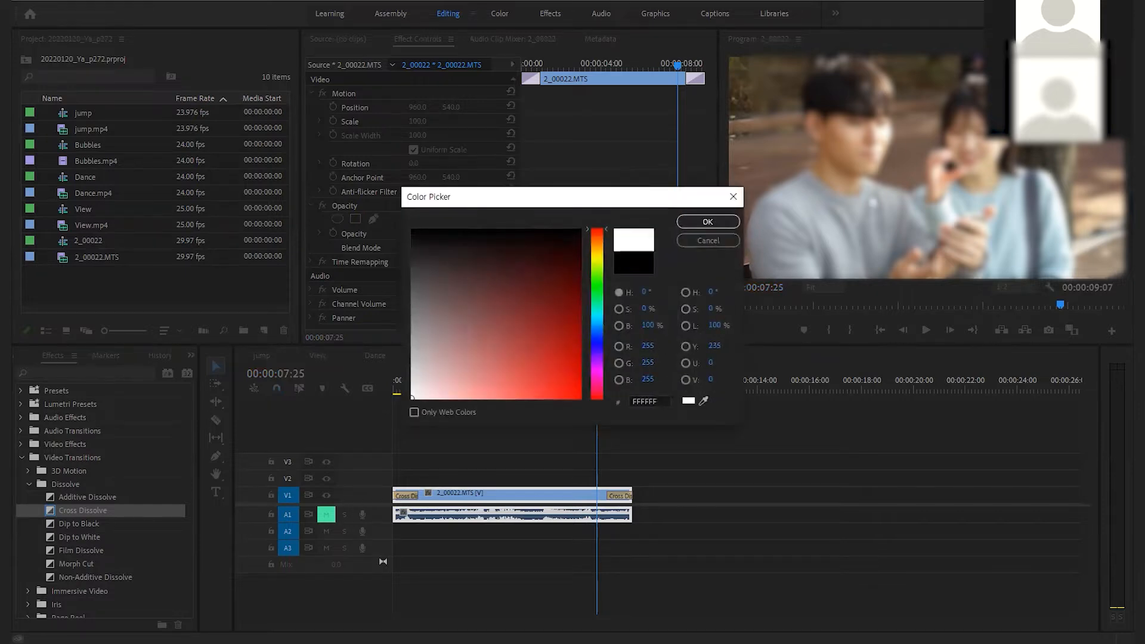
{"action": "left_click", "coordinate": [709, 220]}
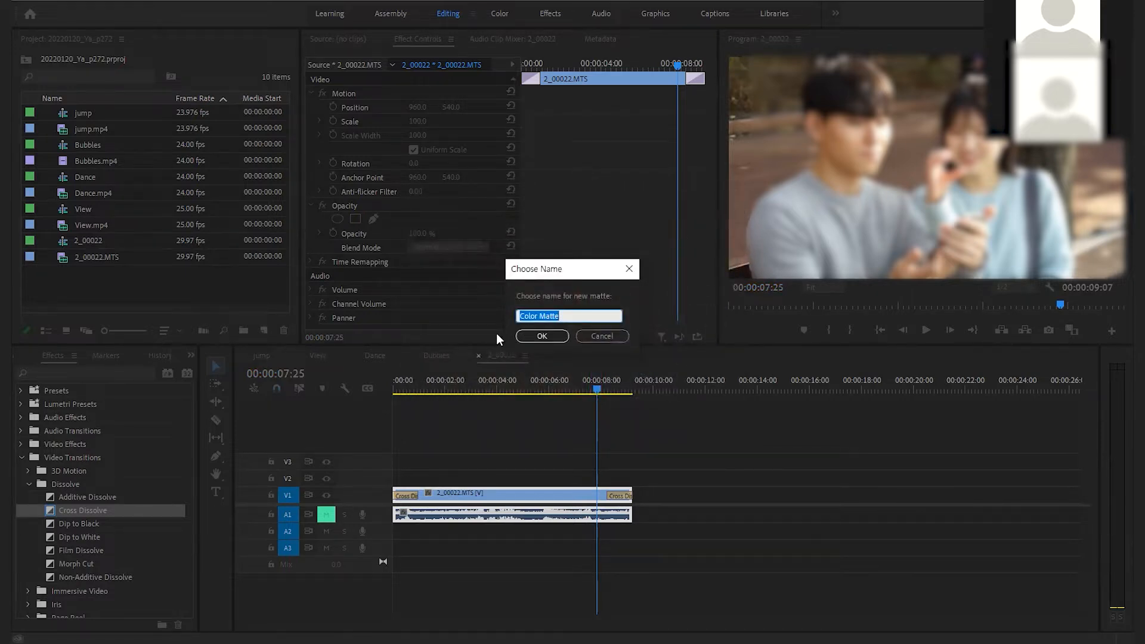
{"action": "double_click", "coordinate": [535, 313]}
{"action": "type", "text": "쪼ㅑㅅㄷ"}
{"action": "key", "text": "Return"}
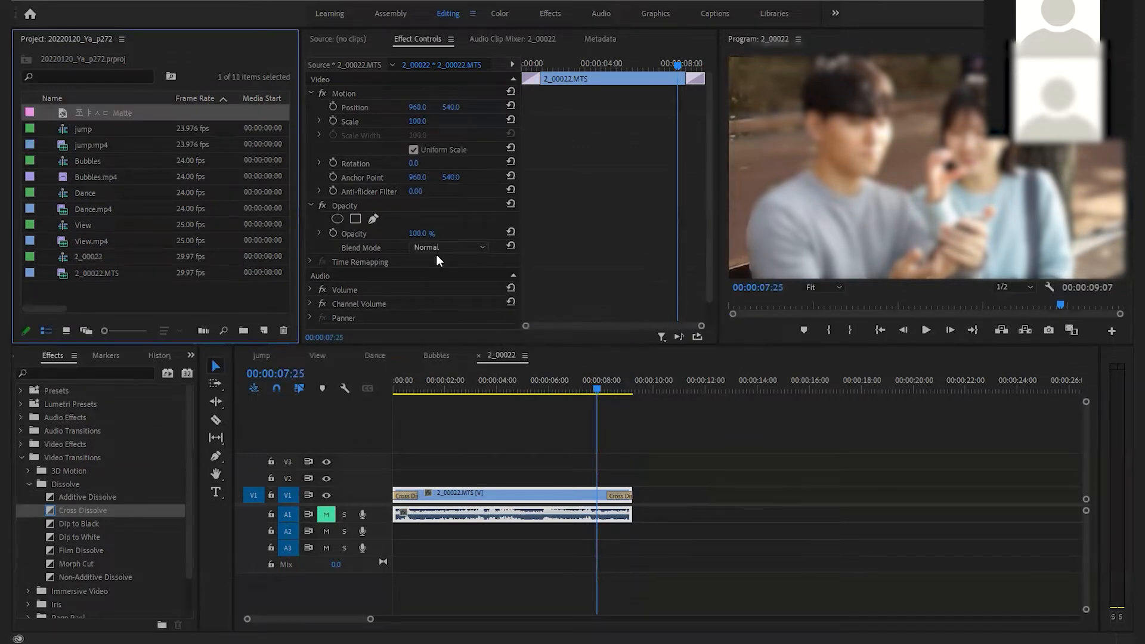
- Rename the new color matte in the project as White Matte
{"action": "left_click", "coordinate": [100, 114]}
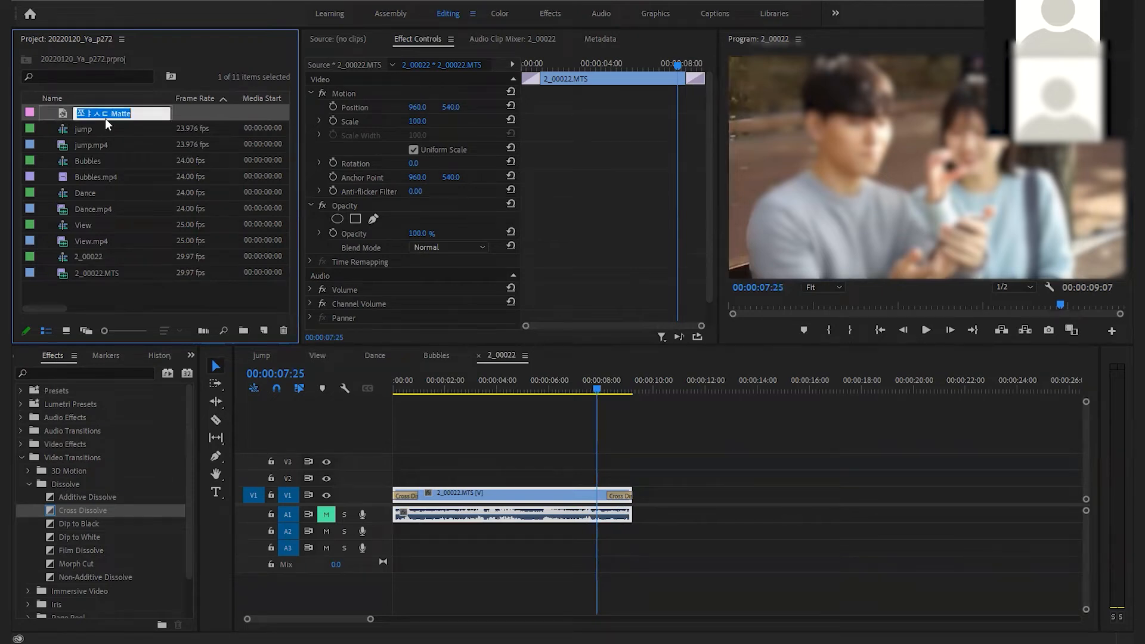
{"action": "left_click_drag", "start_coordinate": [107, 114], "coordinate": [66, 124]}
{"action": "type", "text": "White"}
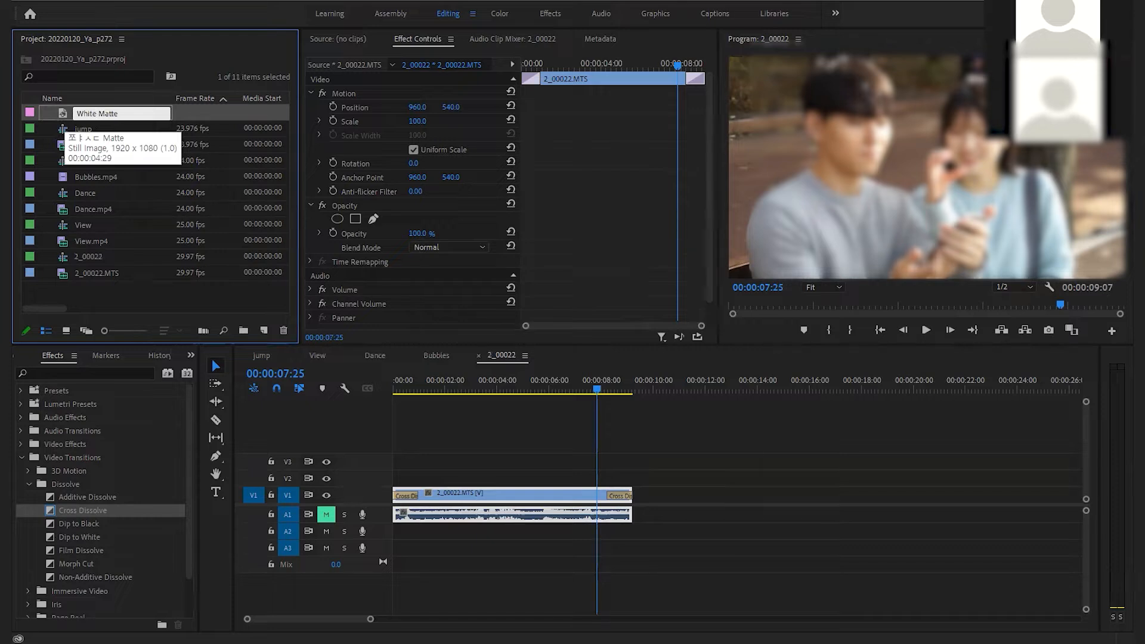
{"action": "key", "text": "Tab"}
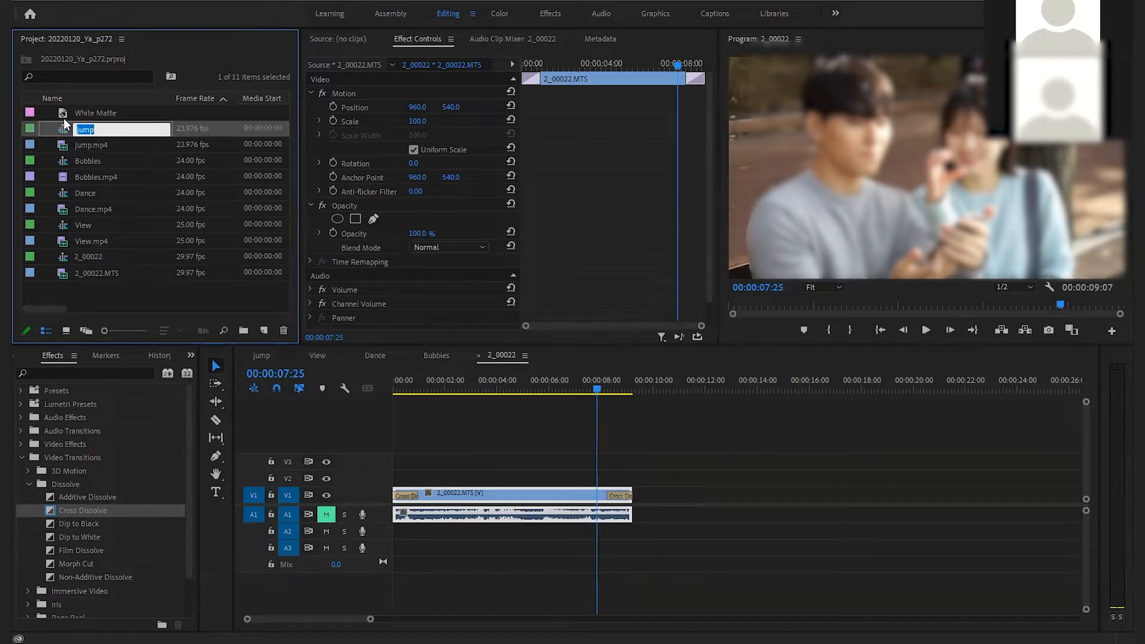
- Place the White Matte on V1 directly after the 2_00022.MTS clip, leaving its color unchanged
{"action": "double_click", "coordinate": [107, 117]}
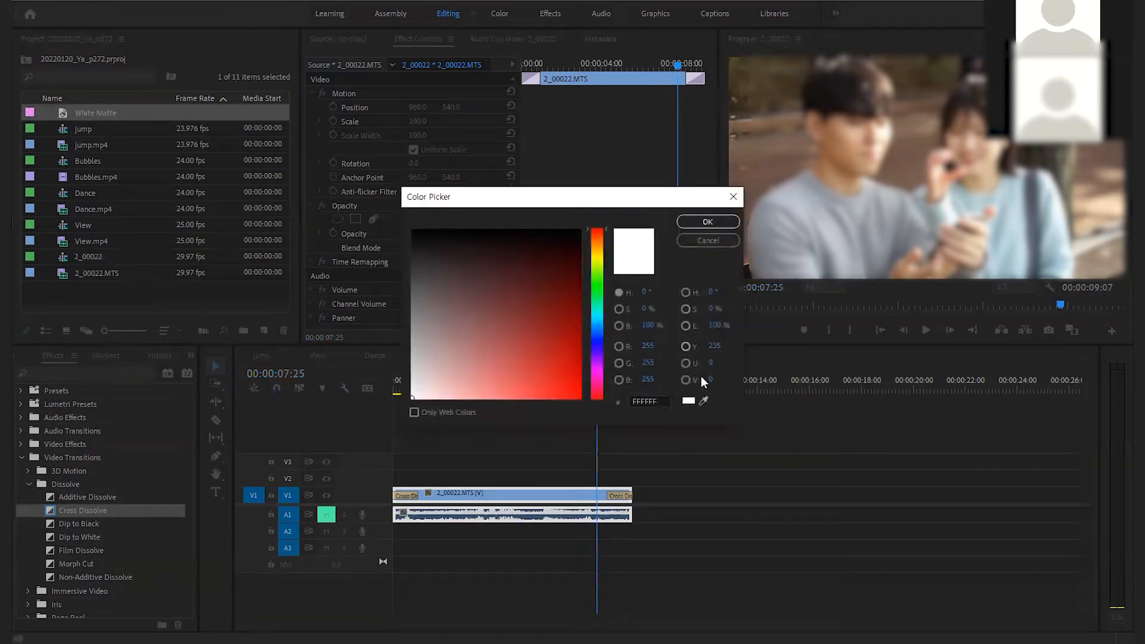
{"action": "left_click", "coordinate": [683, 241]}
{"action": "left_click_drag", "start_coordinate": [61, 113], "coordinate": [637, 496]}
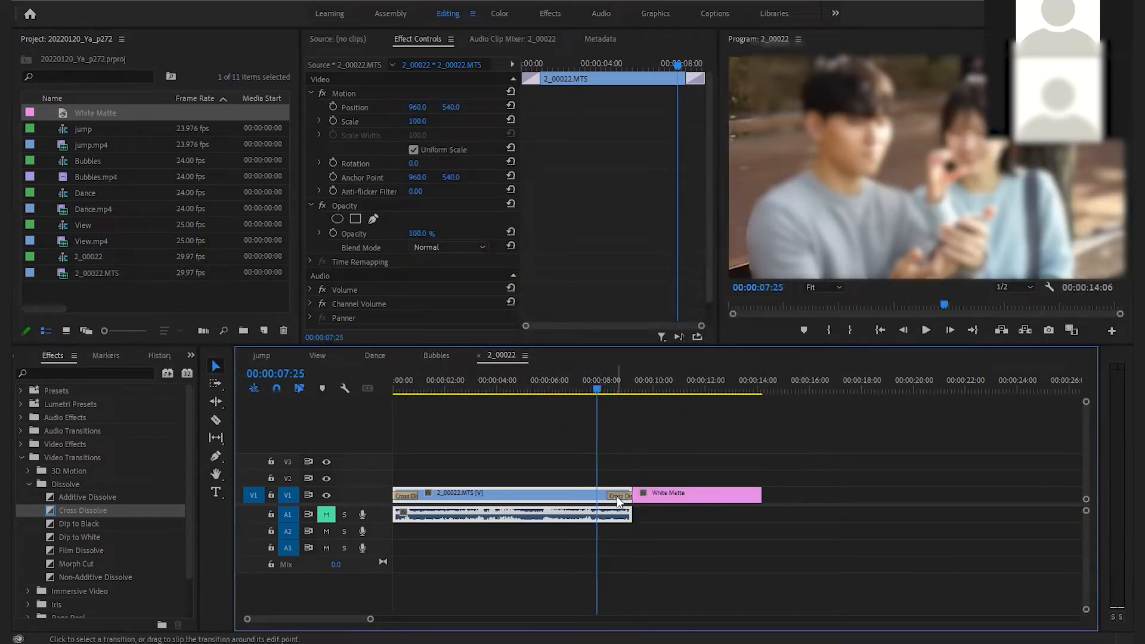
- Check the closing fade at 00:00:09:00 and delete the Cross Dissolve from the end of the 2_00022.MTS clip
{"action": "left_click_drag", "start_coordinate": [597, 386], "coordinate": [626, 407]}
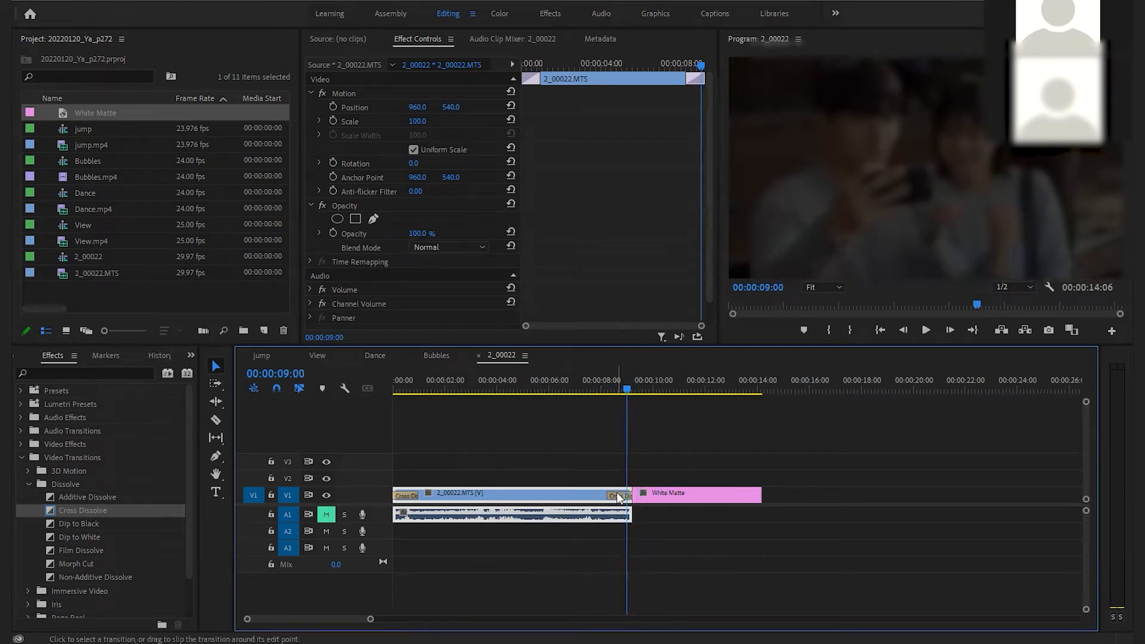
{"action": "left_click", "coordinate": [620, 497]}
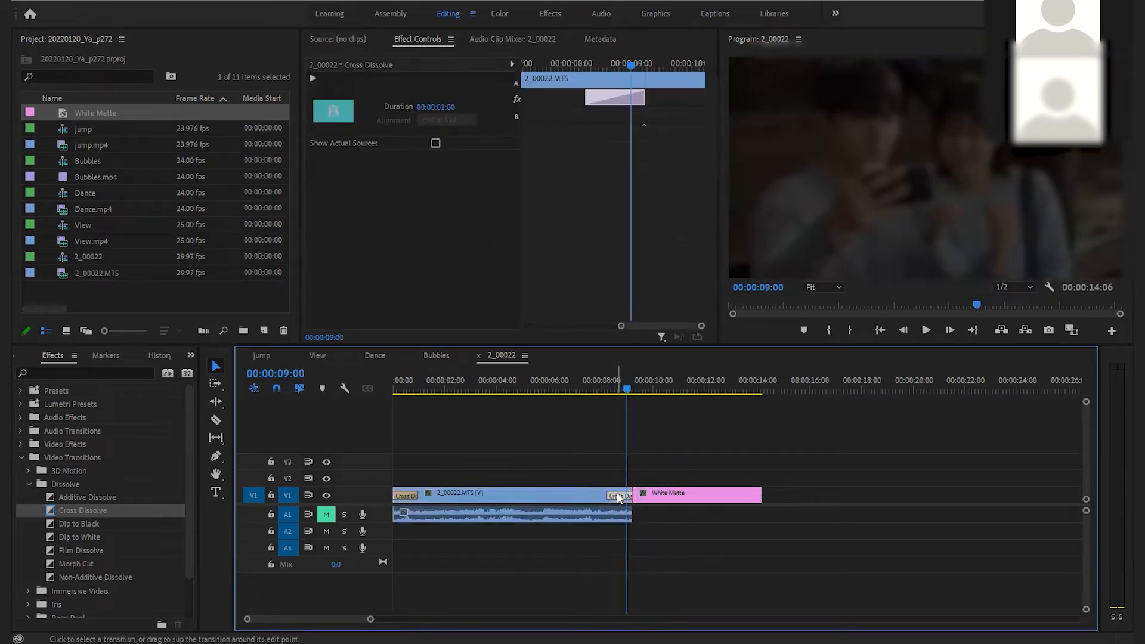
{"action": "key", "text": "Delete"}
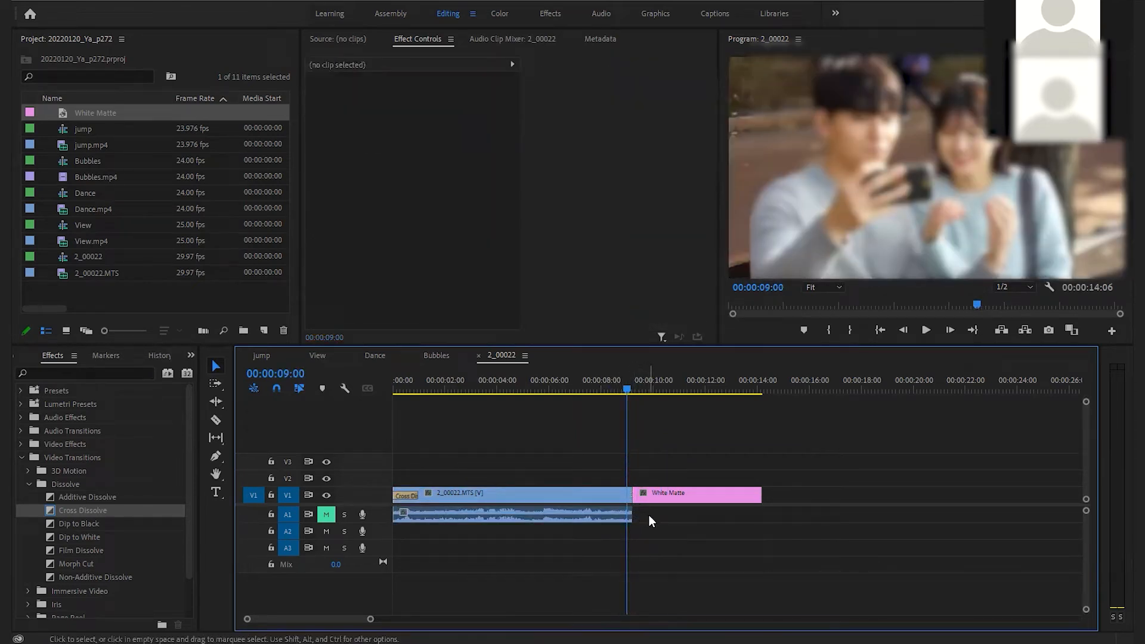
- Add a Cross Dissolve centered on the cut between 2_00022.MTS and White Matte, and trim the matte's end to 00:00:11:02
{"action": "left_click_drag", "start_coordinate": [50, 511], "coordinate": [501, 488]}
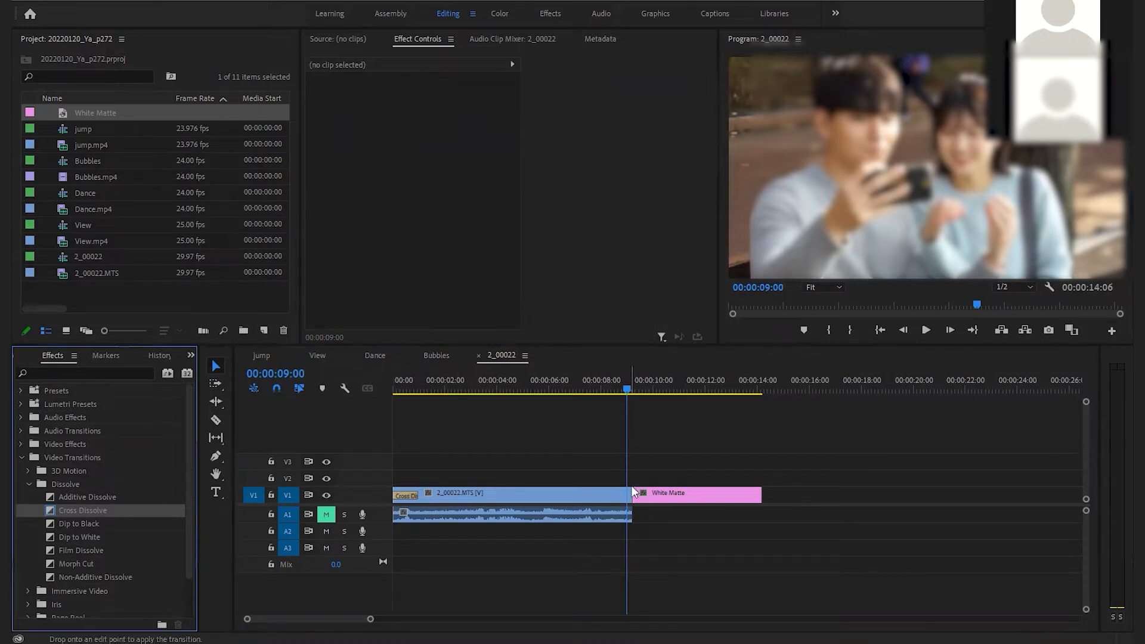
{"action": "left_click_drag", "start_coordinate": [633, 493], "coordinate": [623, 497]}
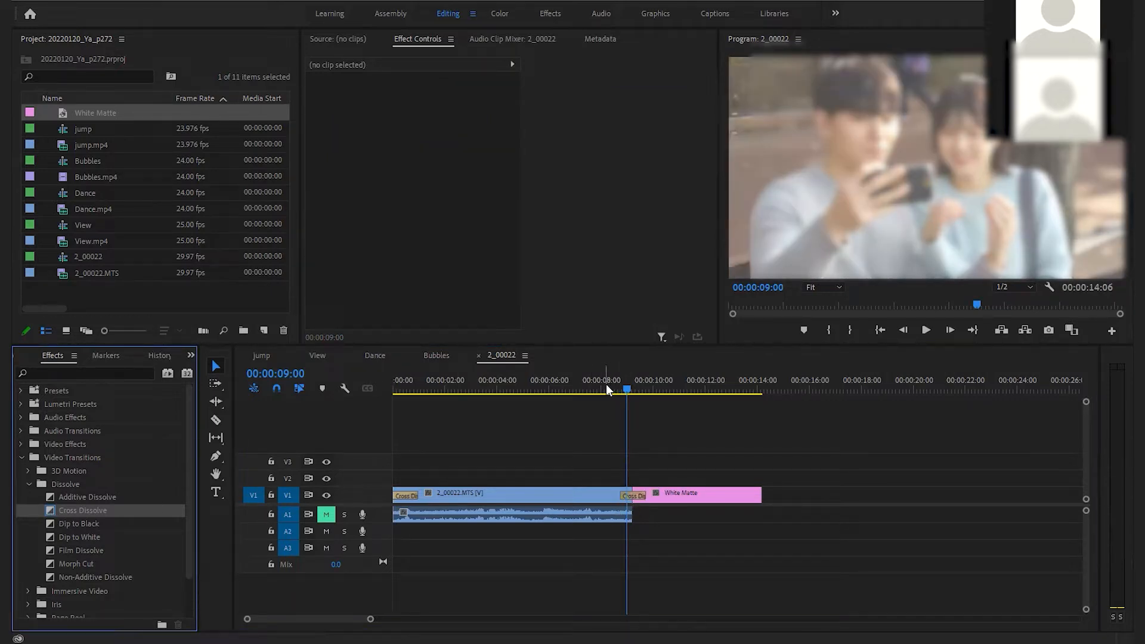
{"action": "left_click_drag", "start_coordinate": [606, 384], "coordinate": [680, 389]}
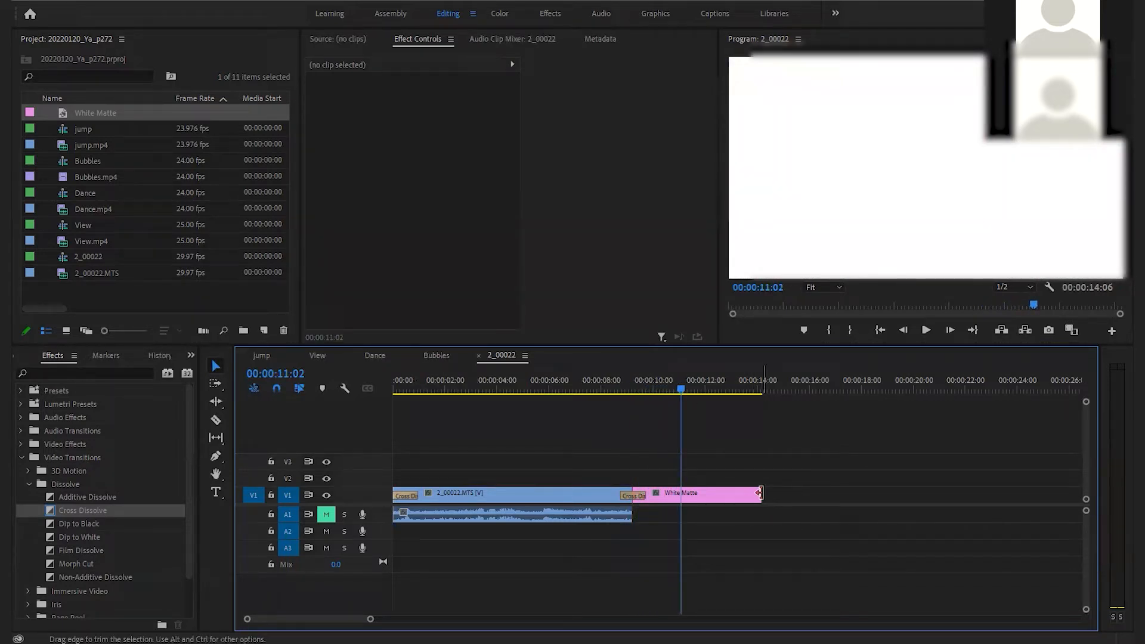
{"action": "left_click_drag", "start_coordinate": [759, 493], "coordinate": [680, 493]}
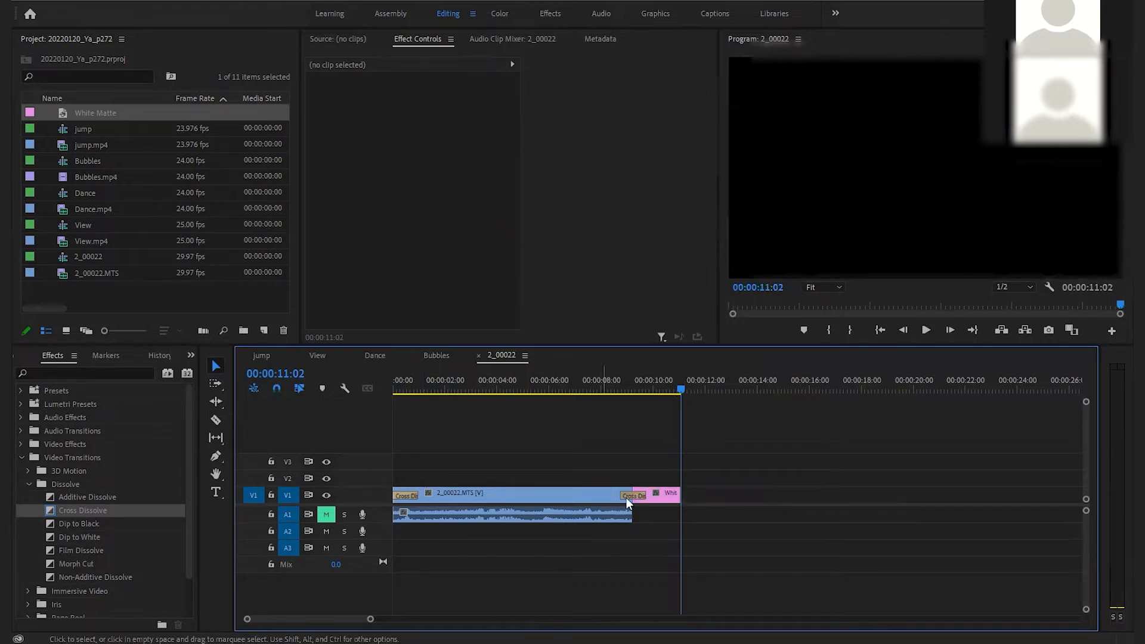
- Delete the Cross Dissolves at the White Matte cut and at the start of the 2_00022.MTS clip
{"action": "left_click", "coordinate": [635, 495]}
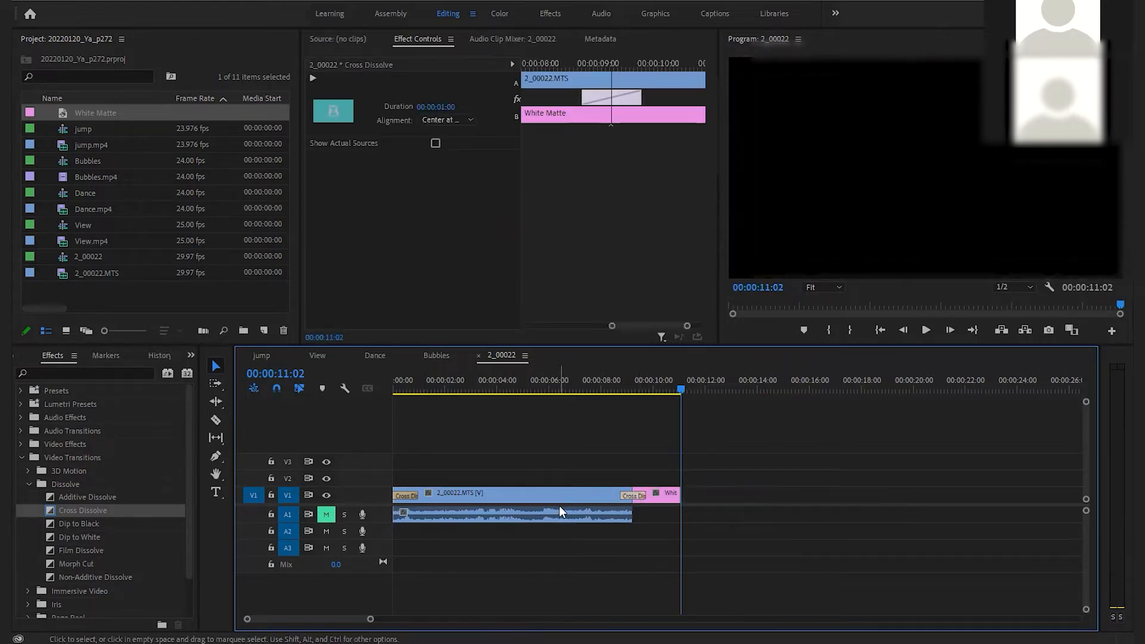
{"action": "key", "text": "Delete"}
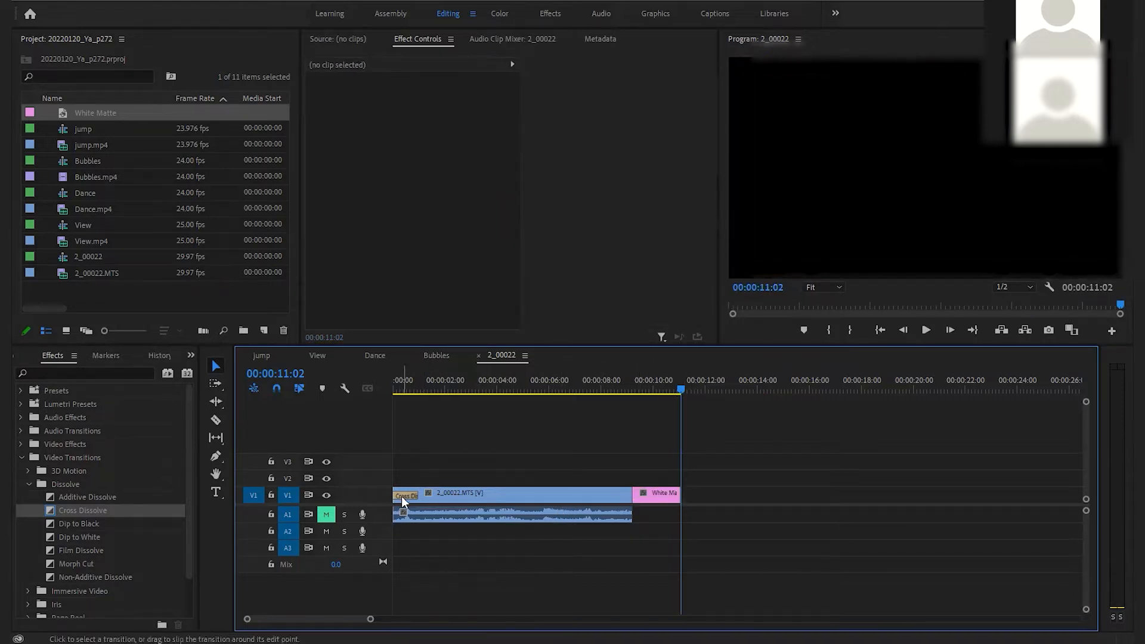
{"action": "left_click", "coordinate": [402, 496]}
{"action": "key", "text": "Delete"}
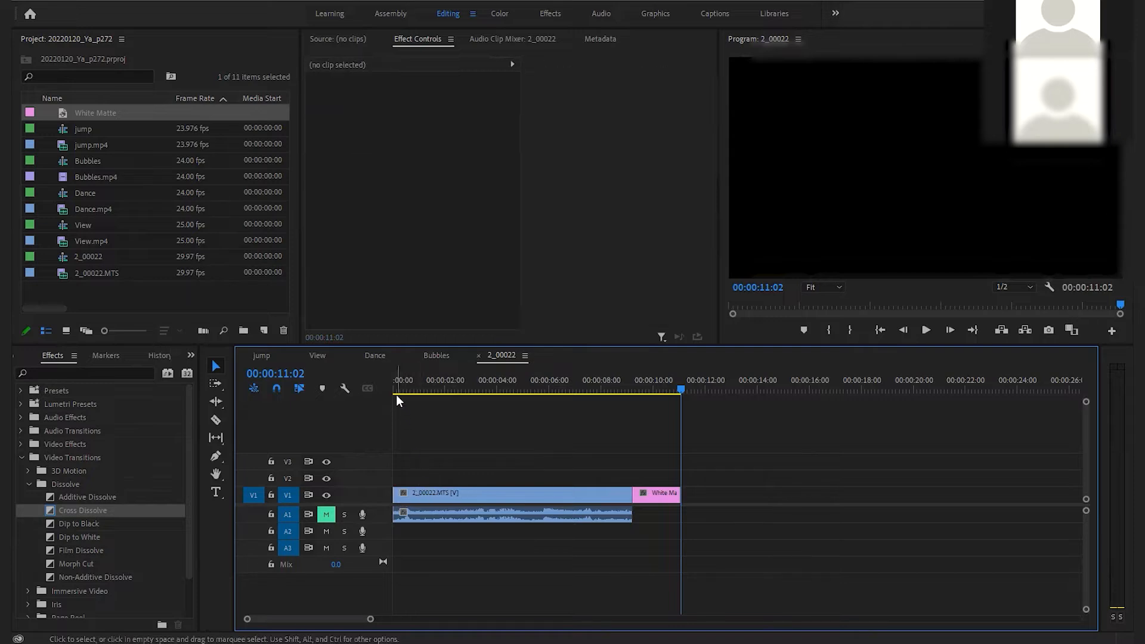
- Apply an Iris Round transition to the cut between 2_00022.MTS and White Matte and scrub across it to 00:00:09:15
{"action": "left_click_drag", "start_coordinate": [398, 389], "coordinate": [402, 387]}
{"action": "scroll", "coordinate": [83, 571], "scroll_direction": "down", "scroll_amount": 2}
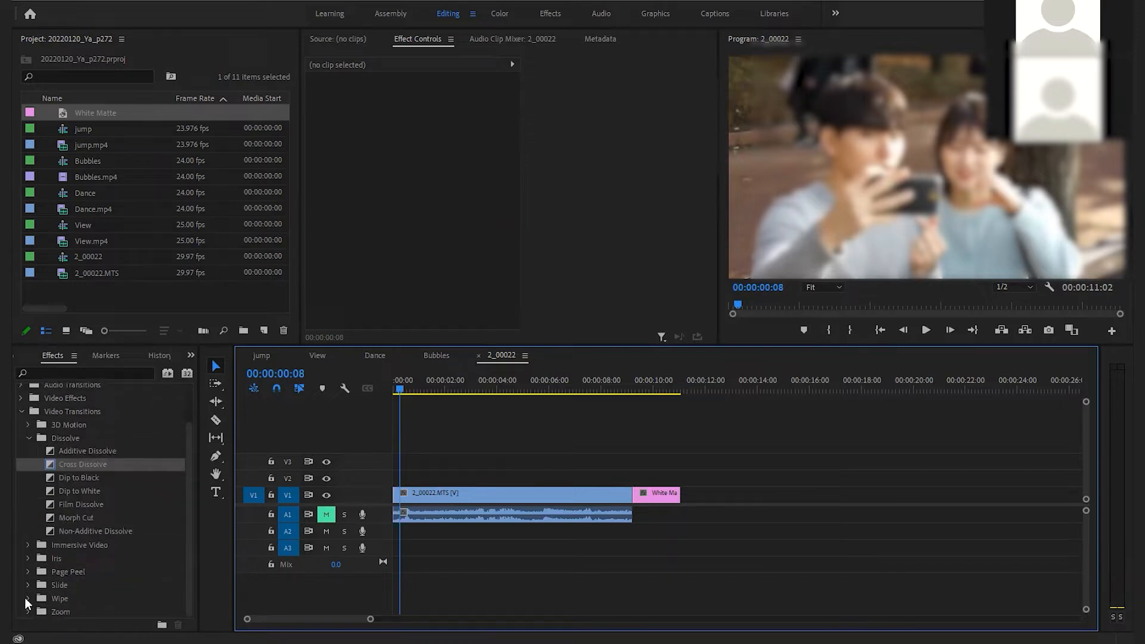
{"action": "left_click", "coordinate": [27, 558]}
{"action": "scroll", "coordinate": [81, 567], "scroll_direction": "down", "scroll_amount": 2}
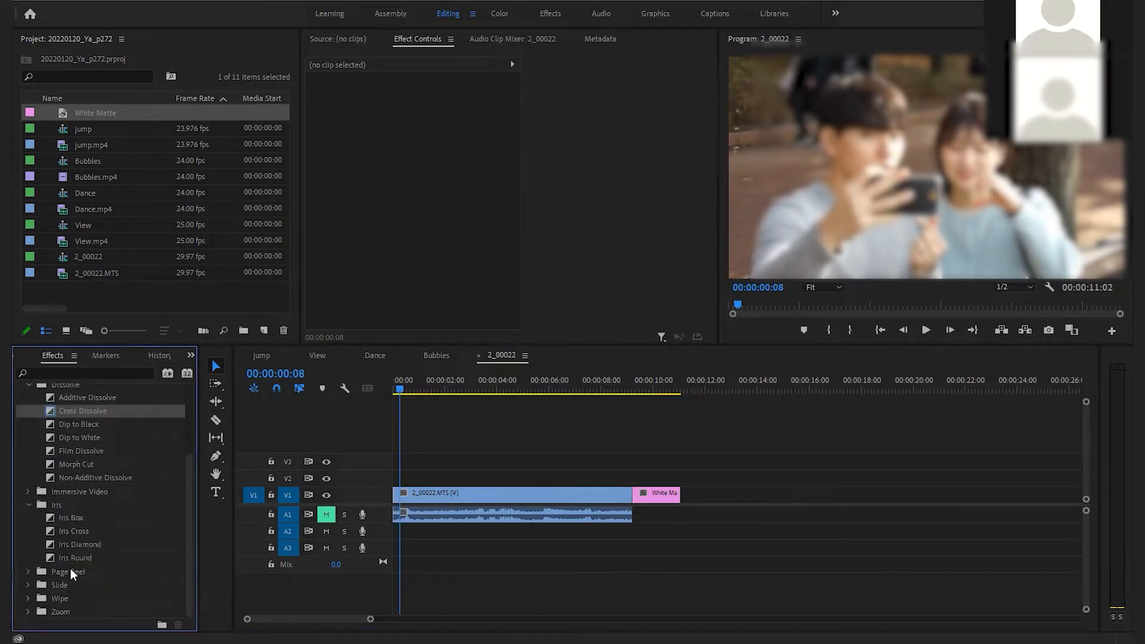
{"action": "left_click_drag", "start_coordinate": [53, 555], "coordinate": [632, 496]}
{"action": "left_click_drag", "start_coordinate": [610, 388], "coordinate": [640, 389]}
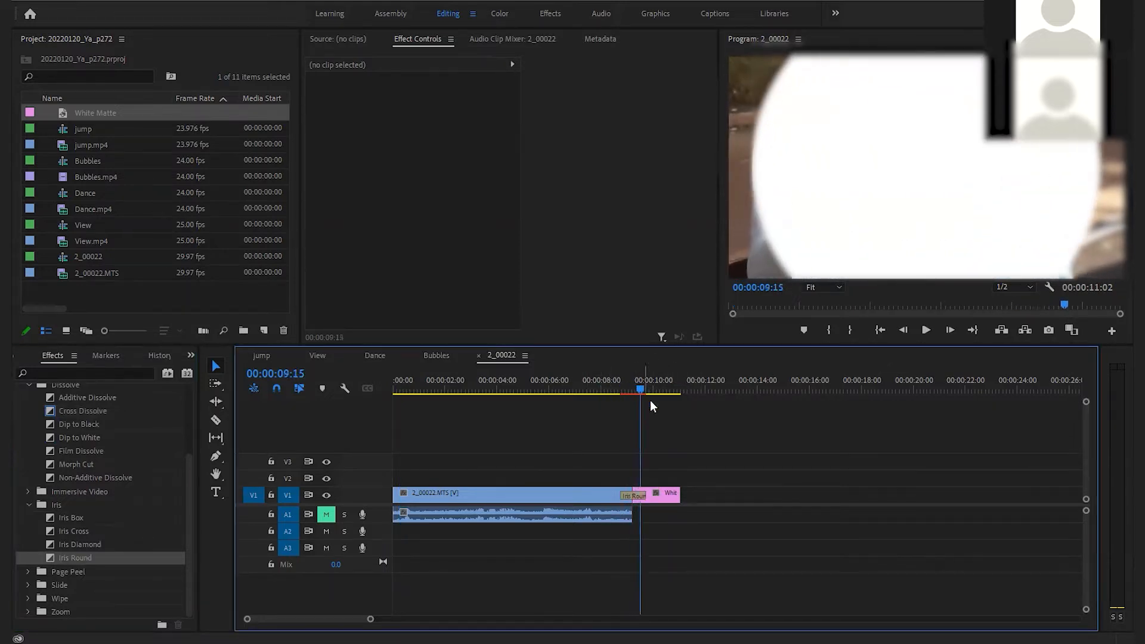
- Preview the Iris Round transition with Reverse enabled and remove it from the White Matte cut
{"action": "left_click", "coordinate": [631, 497]}
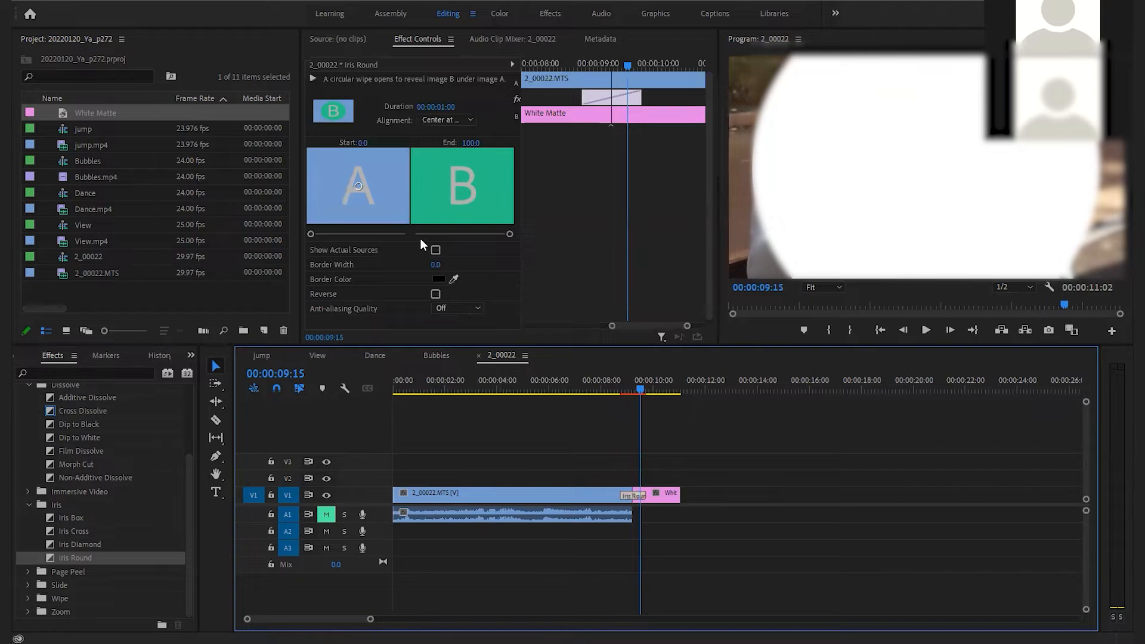
{"action": "left_click", "coordinate": [436, 294]}
{"action": "left_click", "coordinate": [620, 389]}
{"action": "left_click_drag", "start_coordinate": [626, 391], "coordinate": [645, 420]}
{"action": "key", "text": "Left"}
{"action": "key", "text": "Left"}
{"action": "key", "text": "Left"}
{"action": "key", "text": "Left"}
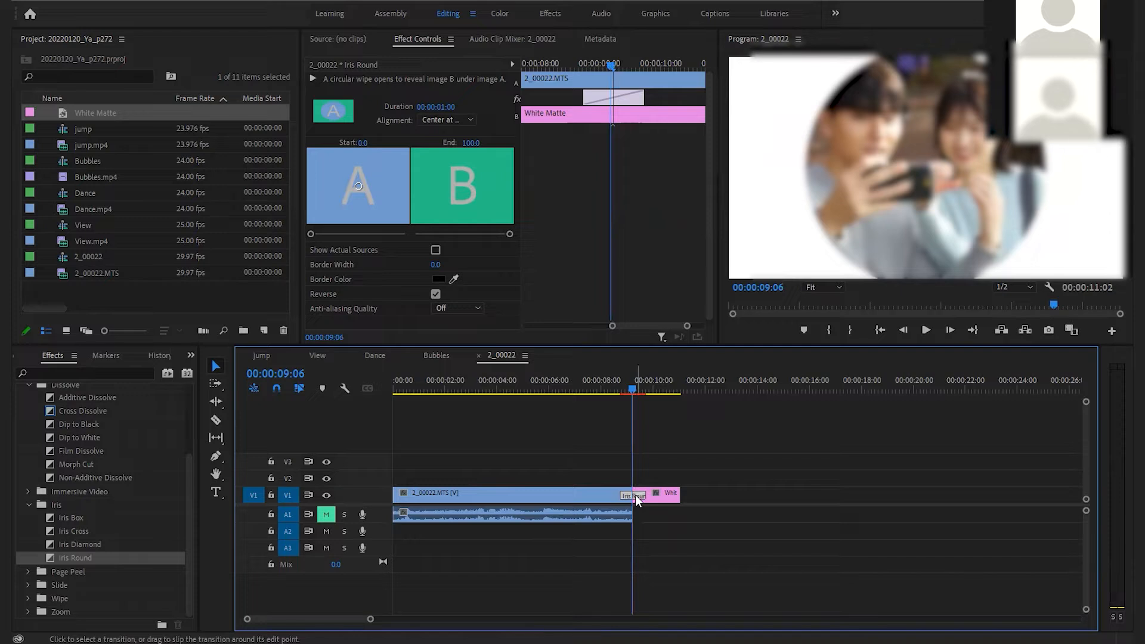
{"action": "key", "text": "Delete"}
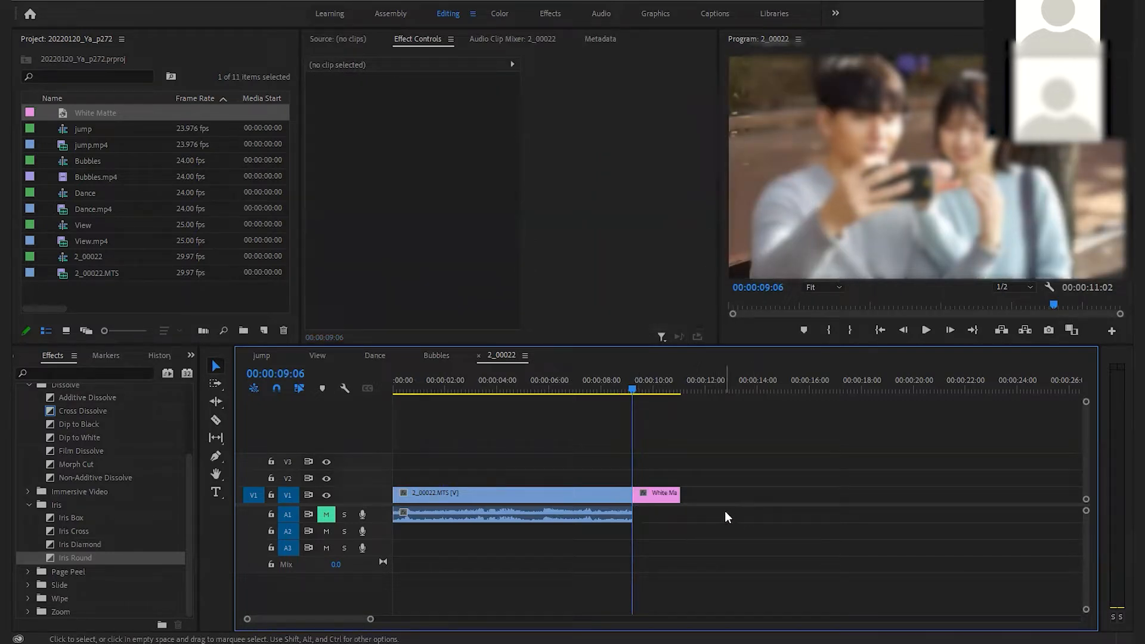
- Enable Opacity keyframing on the 2_00022.MTS clip at 00:00:00:00 and set the first keyframe to 0%
{"action": "left_click_drag", "start_coordinate": [431, 388], "coordinate": [376, 385]}
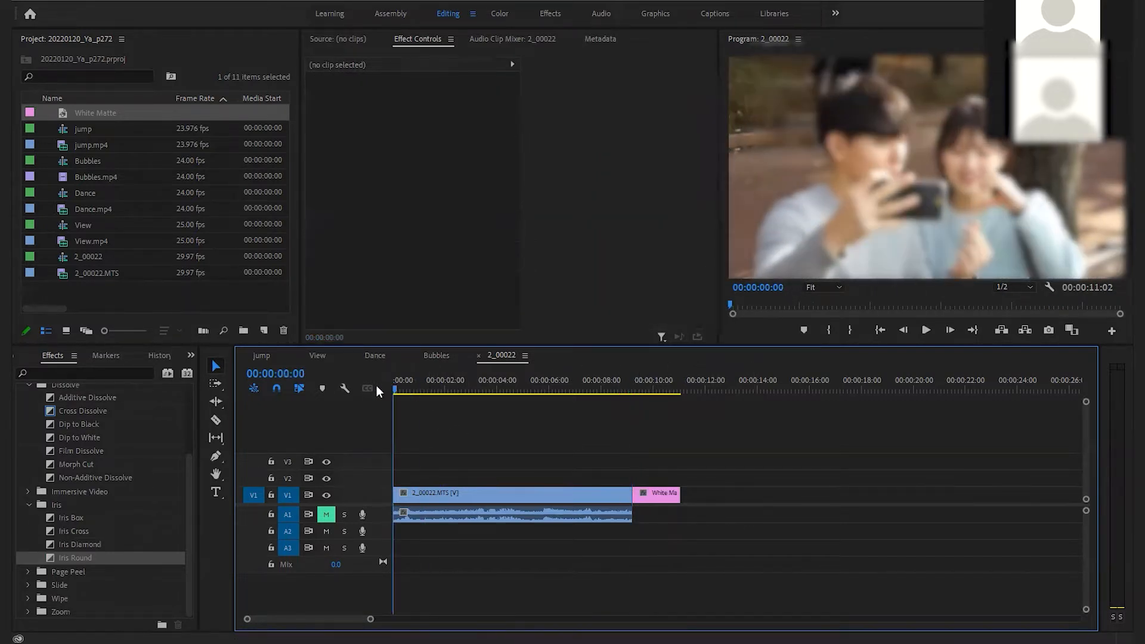
{"action": "left_click", "coordinate": [506, 495]}
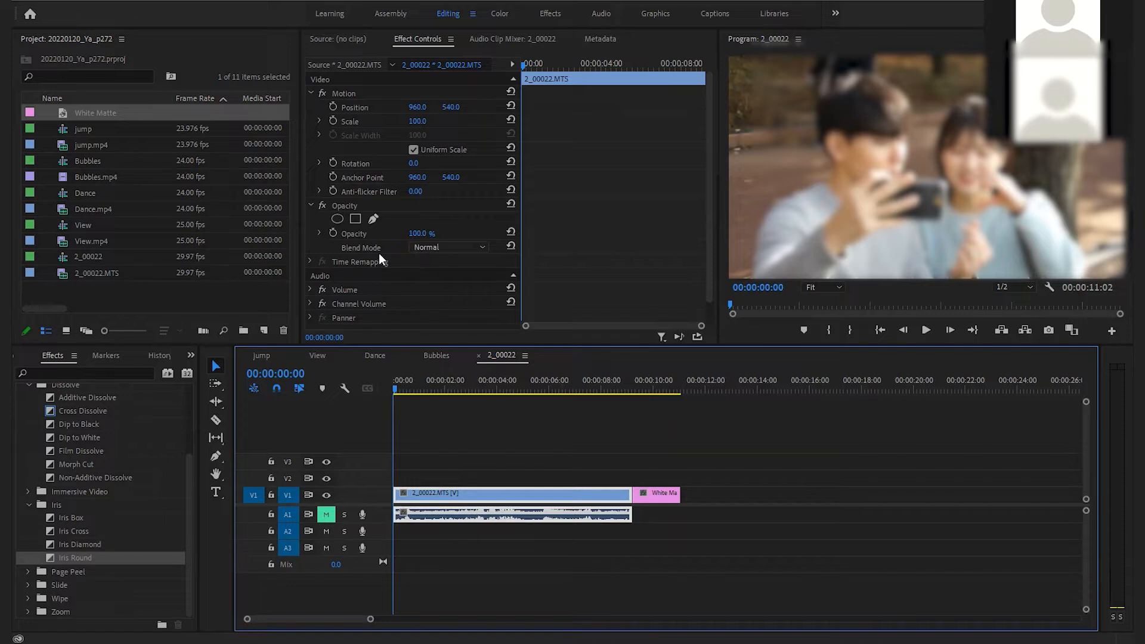
{"action": "scroll", "coordinate": [380, 258], "scroll_direction": "down", "scroll_amount": 1}
{"action": "left_click", "coordinate": [332, 210]}
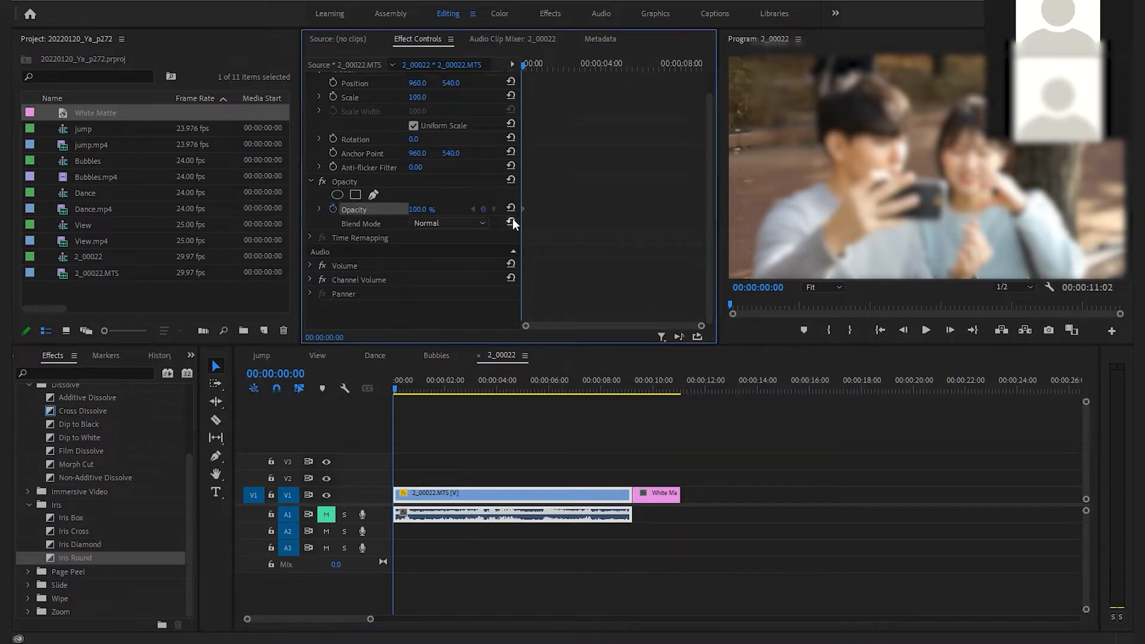
{"action": "left_click", "coordinate": [424, 210]}
{"action": "type", "text": "0"}
{"action": "key", "text": "Return"}
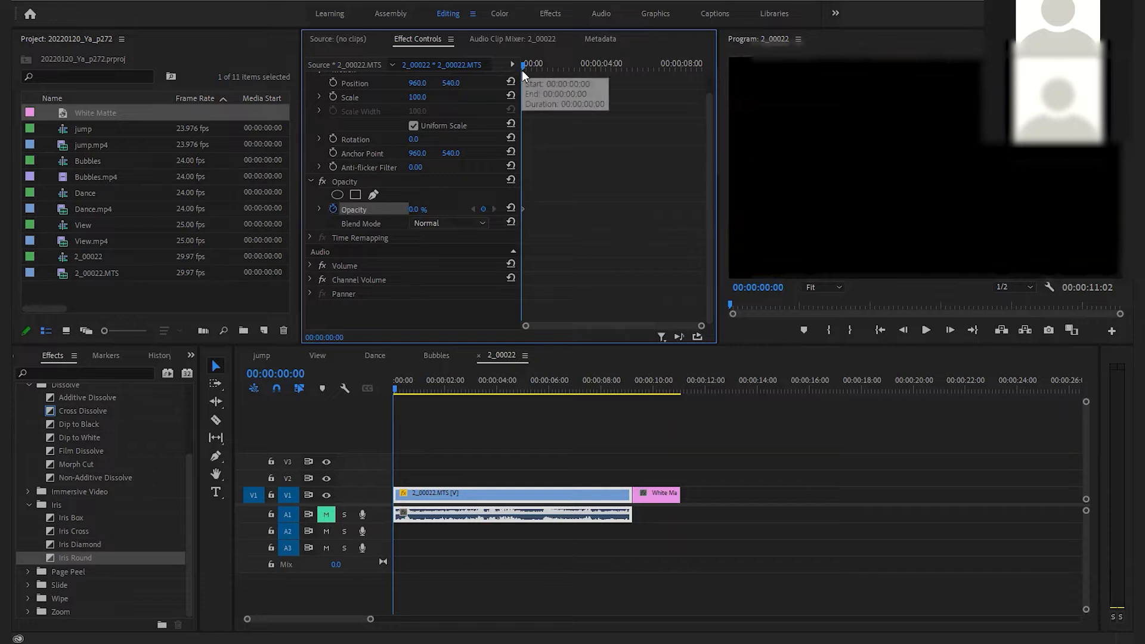
- Add an Opacity keyframe of 100% to the 2_00022.MTS clip at 00:00:00:20
{"action": "left_click", "coordinate": [297, 376]}
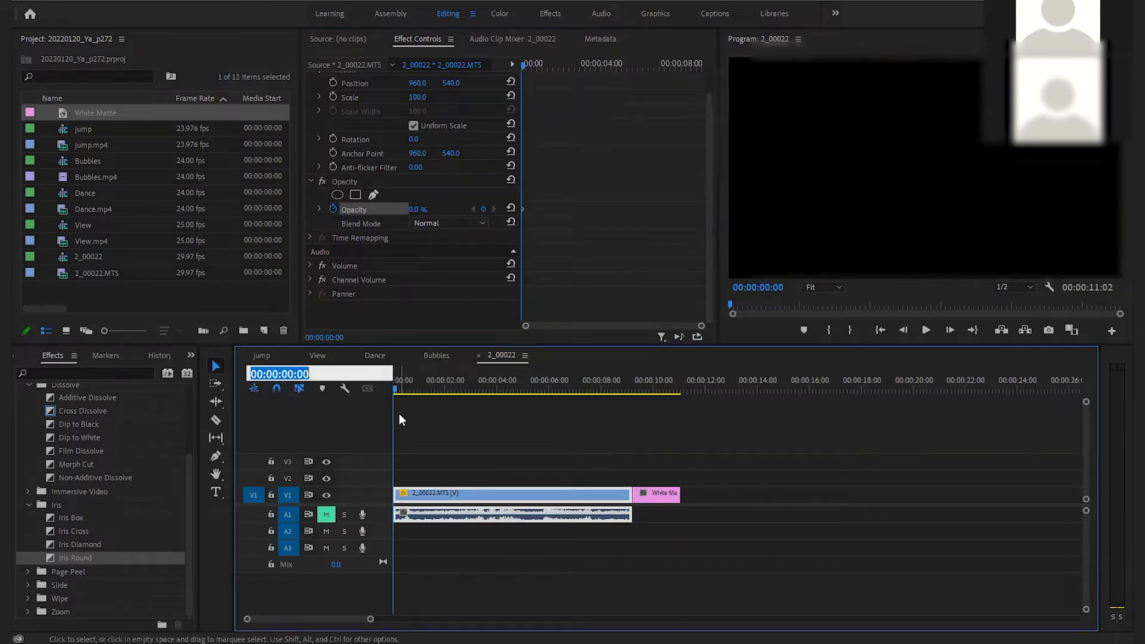
{"action": "type", "text": "20"}
{"action": "key", "text": "Return"}
{"action": "left_click", "coordinate": [420, 210]}
{"action": "type", "text": "100"}
{"action": "key", "text": "Return"}
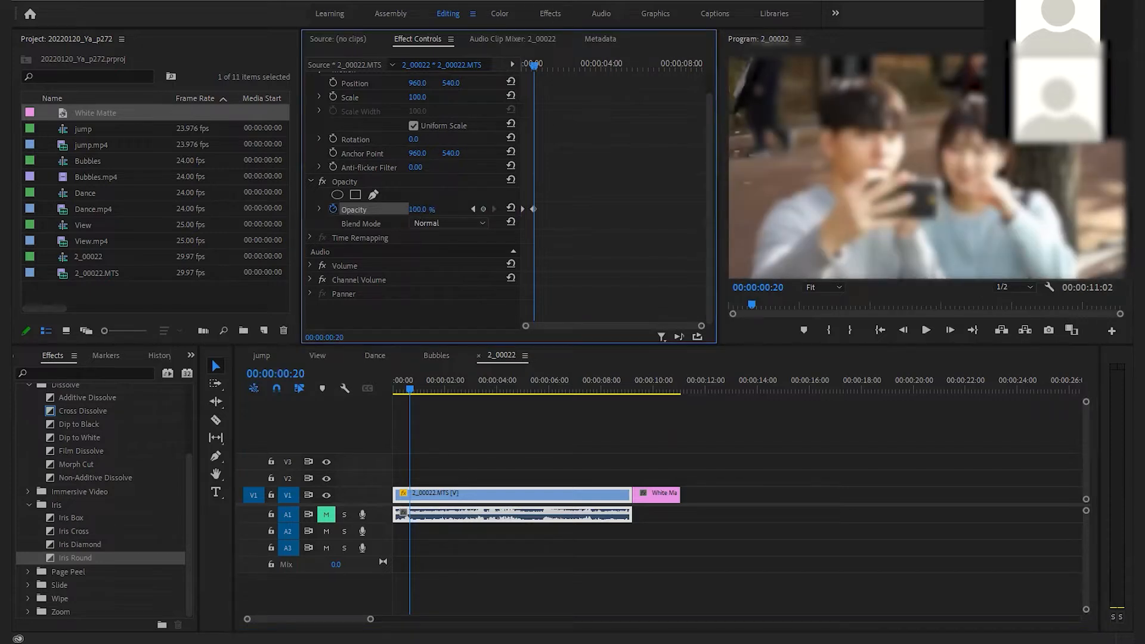
- Play the 2_00022 sequence from the beginning to check the opacity fade-in
{"action": "left_click", "coordinate": [394, 384]}
{"action": "key", "text": "space"}
{"action": "left_click", "coordinate": [408, 393]}
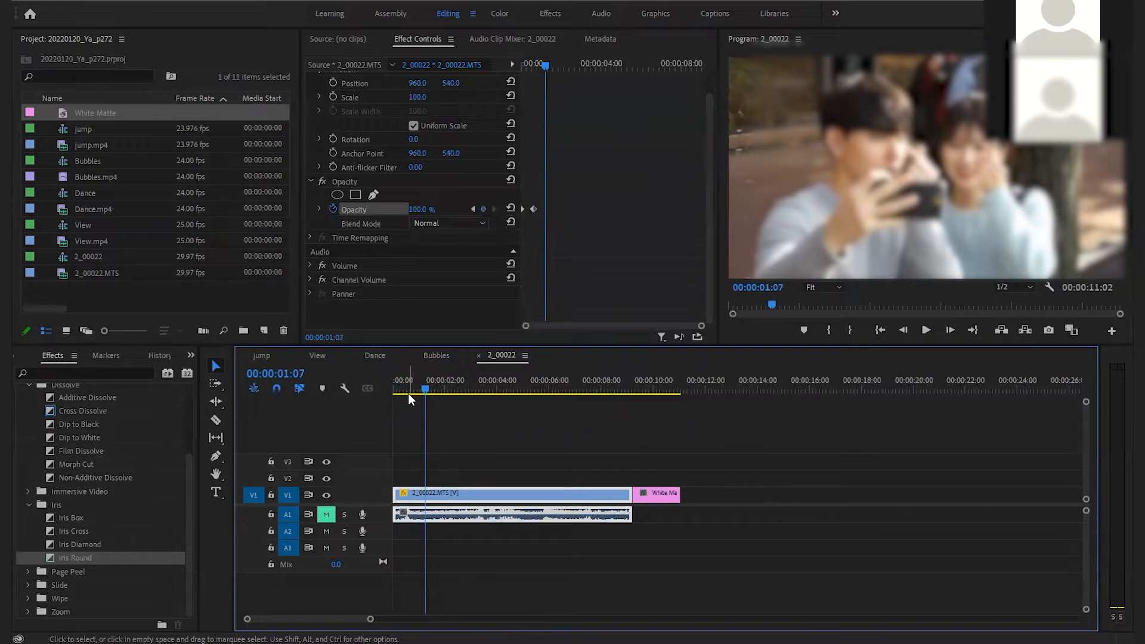
{"action": "left_click_drag", "start_coordinate": [413, 388], "coordinate": [385, 389]}
{"action": "key", "text": "space"}
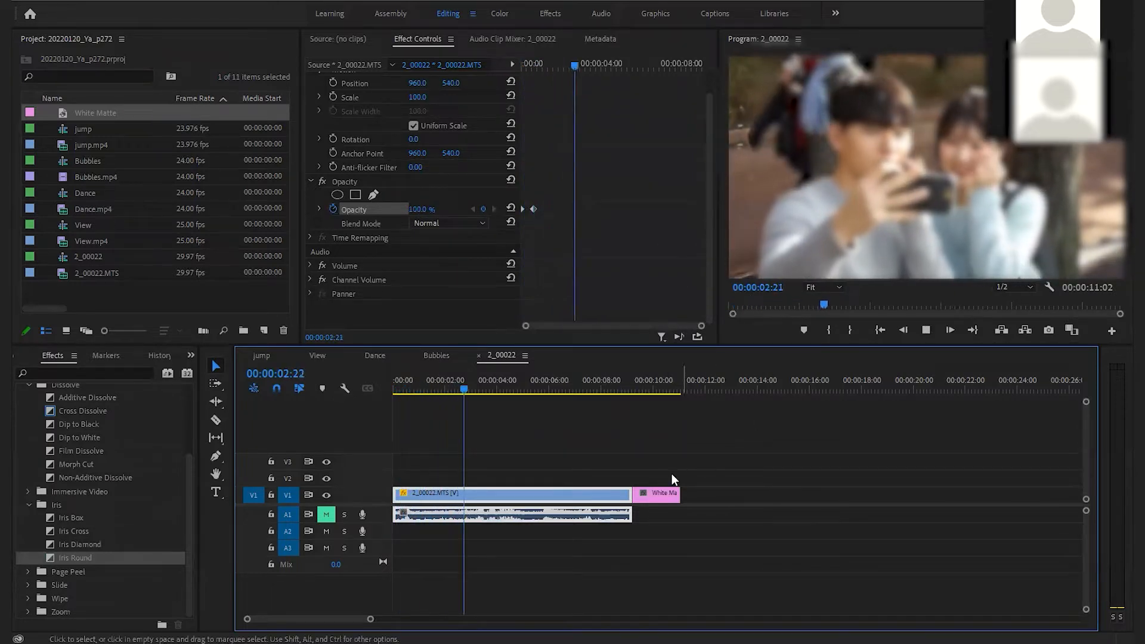
{"action": "key", "text": "space"}
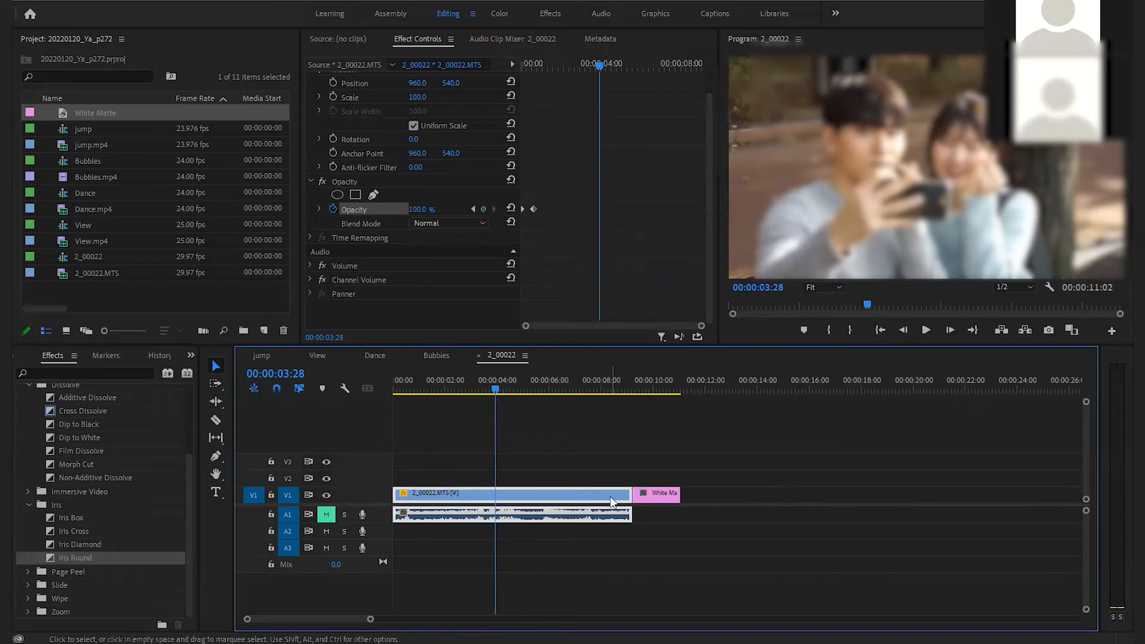
- Move the playhead 20 frames before the clip's end, to 00:00:08:17, and add an Opacity keyframe there at 100%
{"action": "key", "text": "Down"}
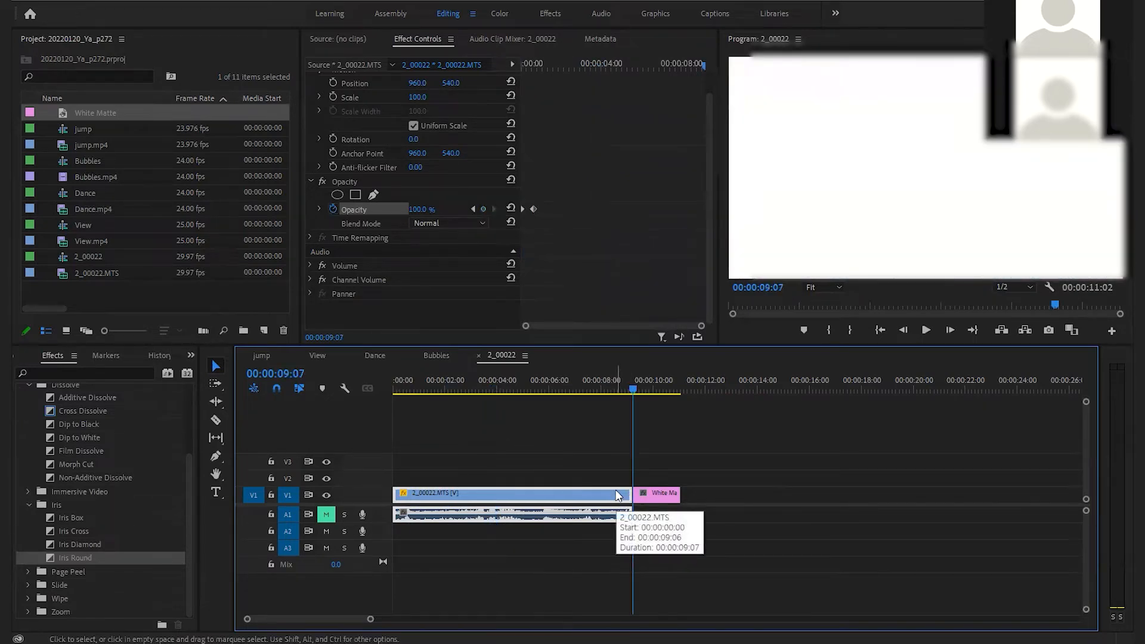
{"action": "left_click", "coordinate": [295, 378]}
{"action": "type", "text": "817"}
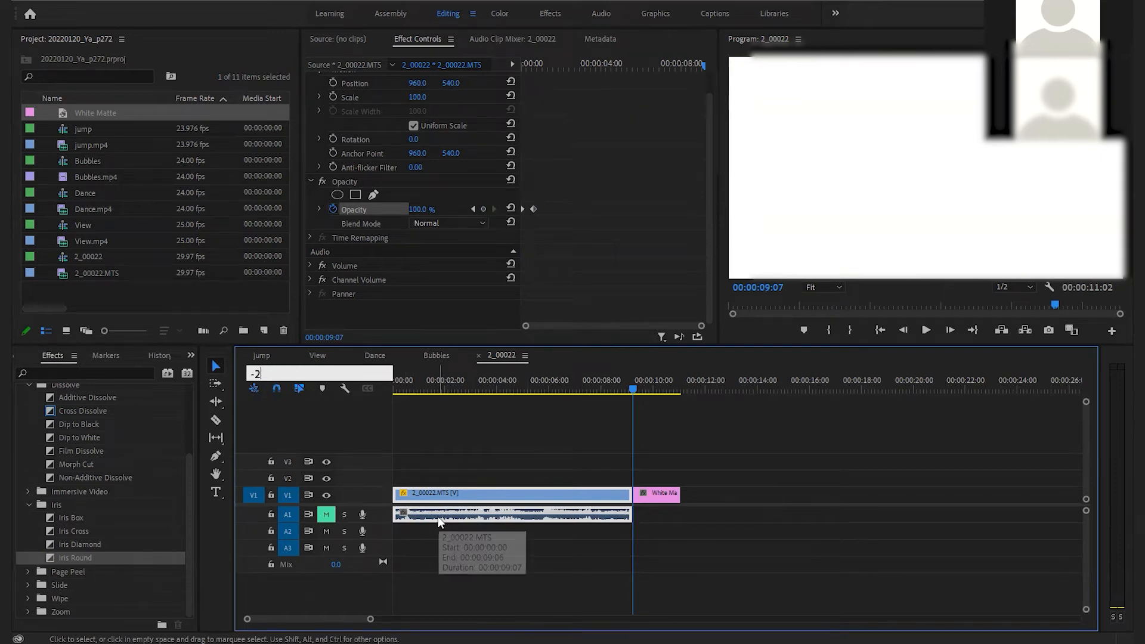
{"action": "key", "text": "Return"}
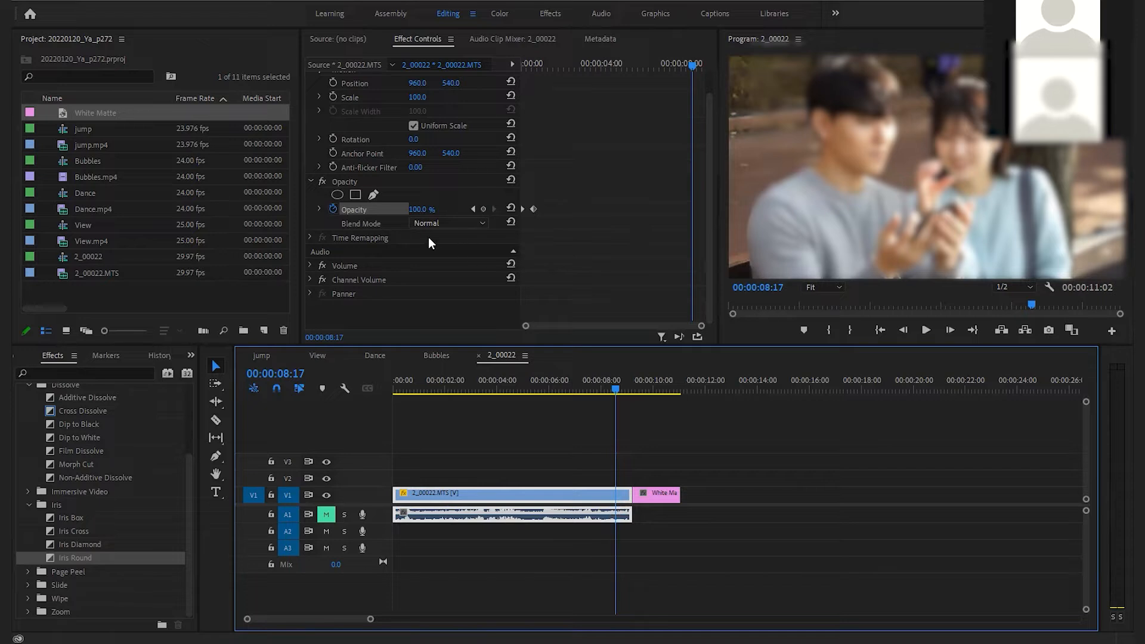
{"action": "left_click", "coordinate": [483, 209]}
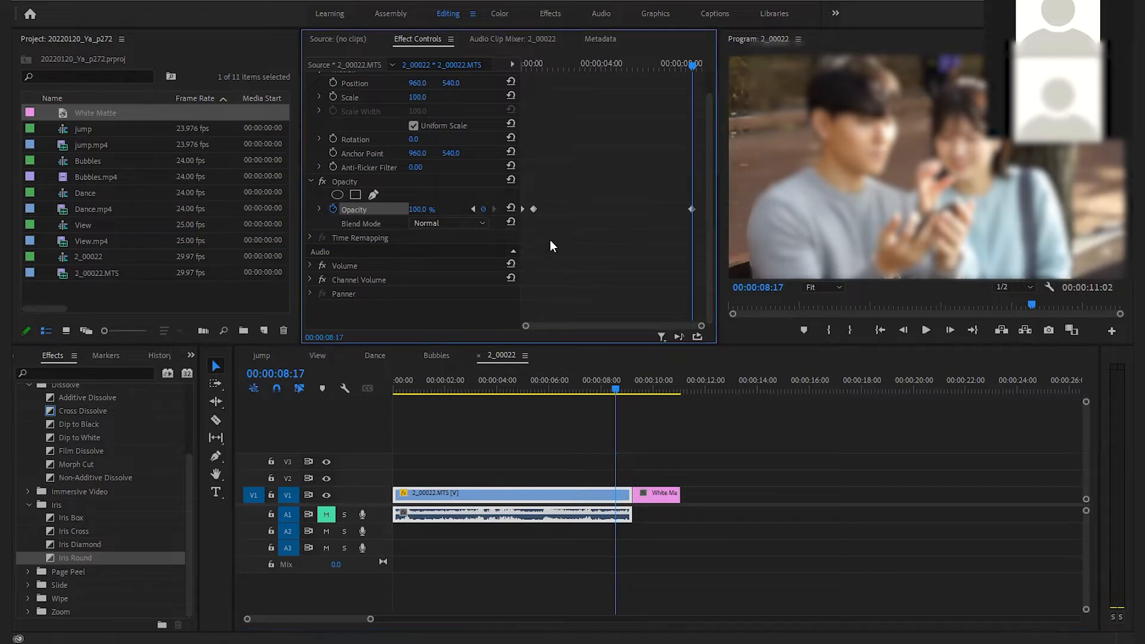
- Set the clip's Opacity to 0% at its last frame, 00:00:09:06, for the fade-out
{"action": "left_click_drag", "start_coordinate": [693, 66], "coordinate": [703, 64]}
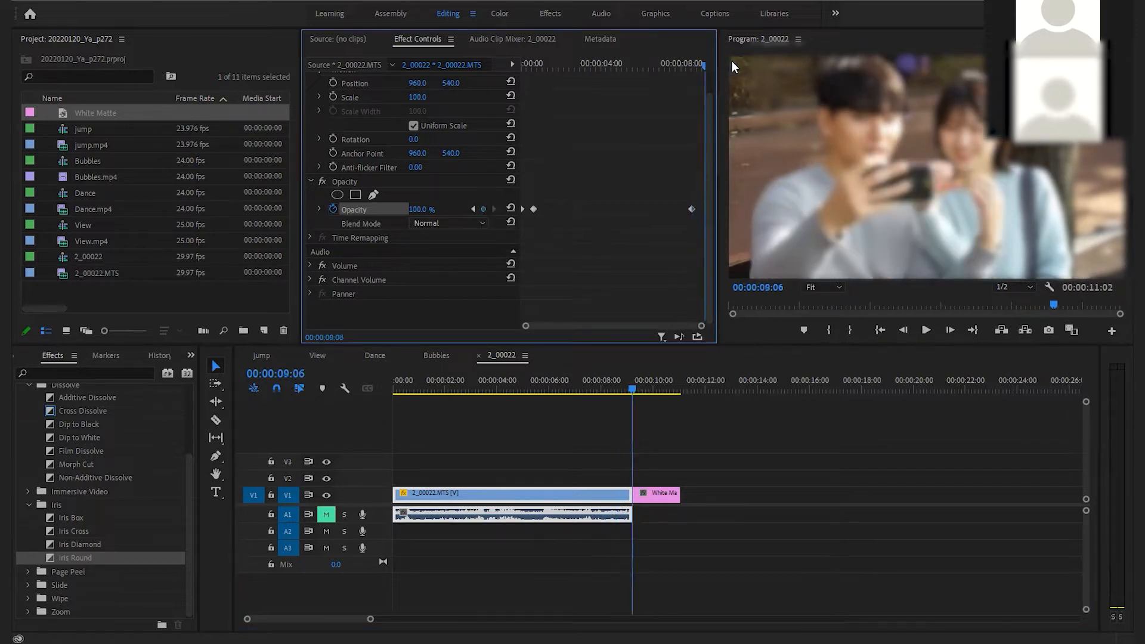
{"action": "left_click", "coordinate": [418, 210]}
{"action": "type", "text": "0"}
{"action": "key", "text": "Return"}
- Raise the 2_00022.MTS video to V2 and shift White Matte on V1 to start at 00:00:08:17, beneath the fade-out
{"action": "left_click_drag", "start_coordinate": [564, 496], "coordinate": [561, 481]}
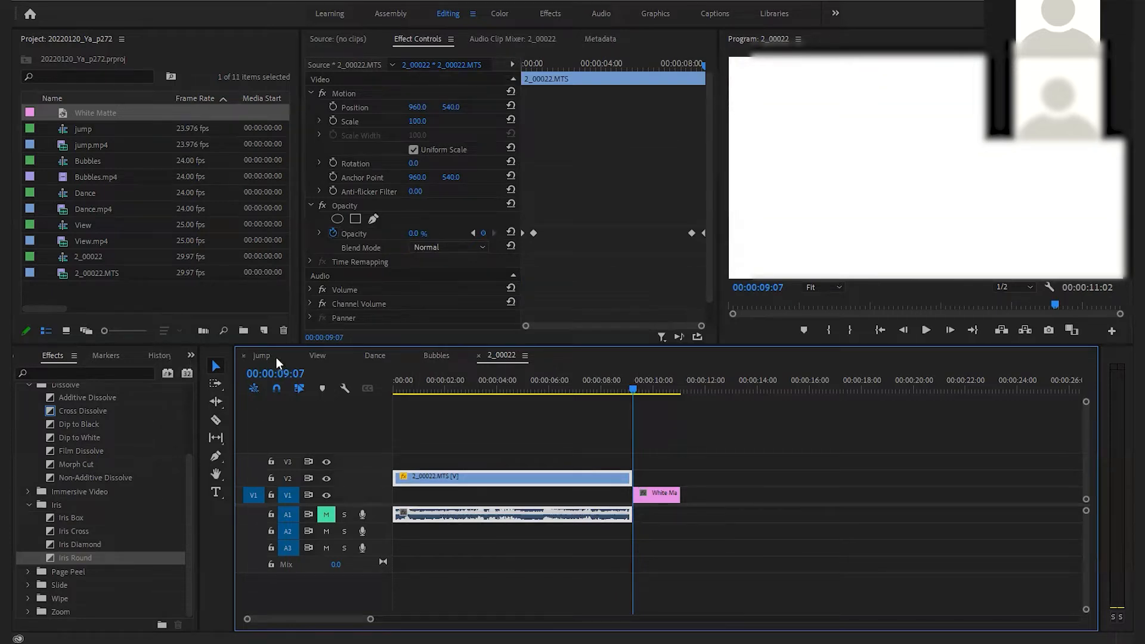
{"action": "left_click", "coordinate": [283, 372]}
{"action": "type", "text": "-20"}
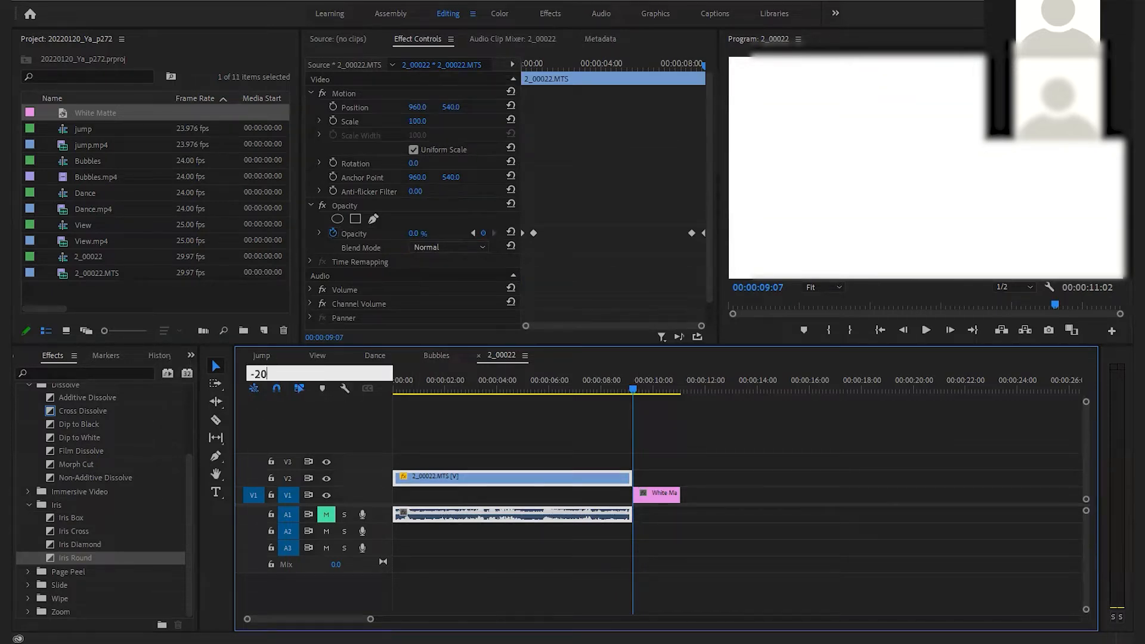
{"action": "key", "text": "Return"}
{"action": "left_click_drag", "start_coordinate": [659, 497], "coordinate": [649, 504]}
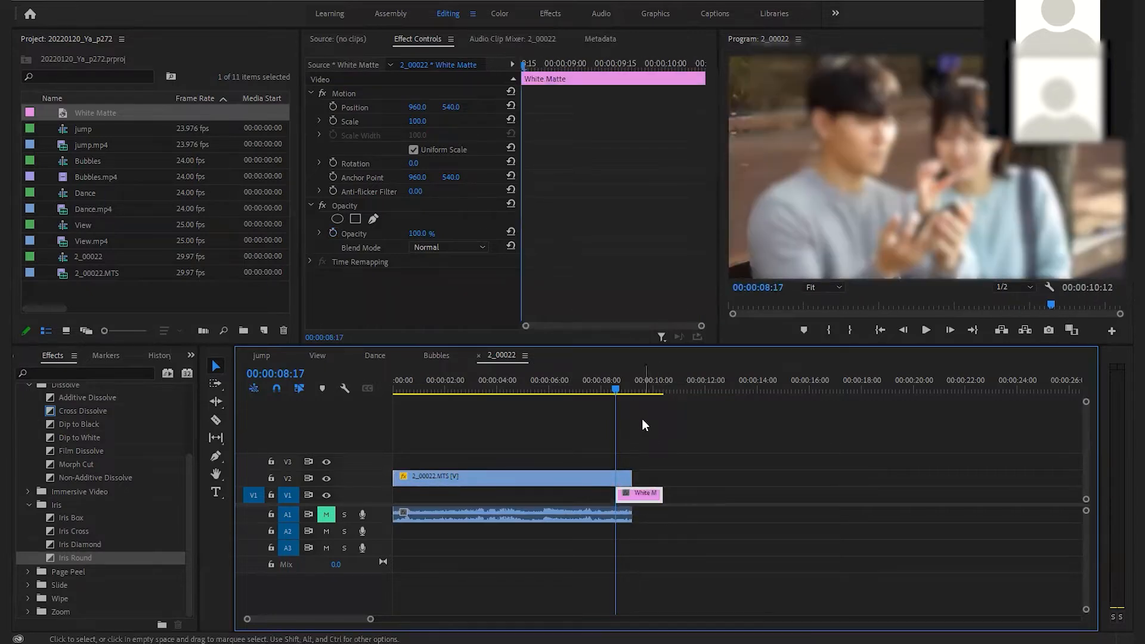
- Start Opacity keyframing on the V1 White Matte clip at 00:00:08:17 with a value of 0%
{"action": "left_click", "coordinate": [599, 389]}
{"action": "left_click_drag", "start_coordinate": [602, 388], "coordinate": [623, 398]}
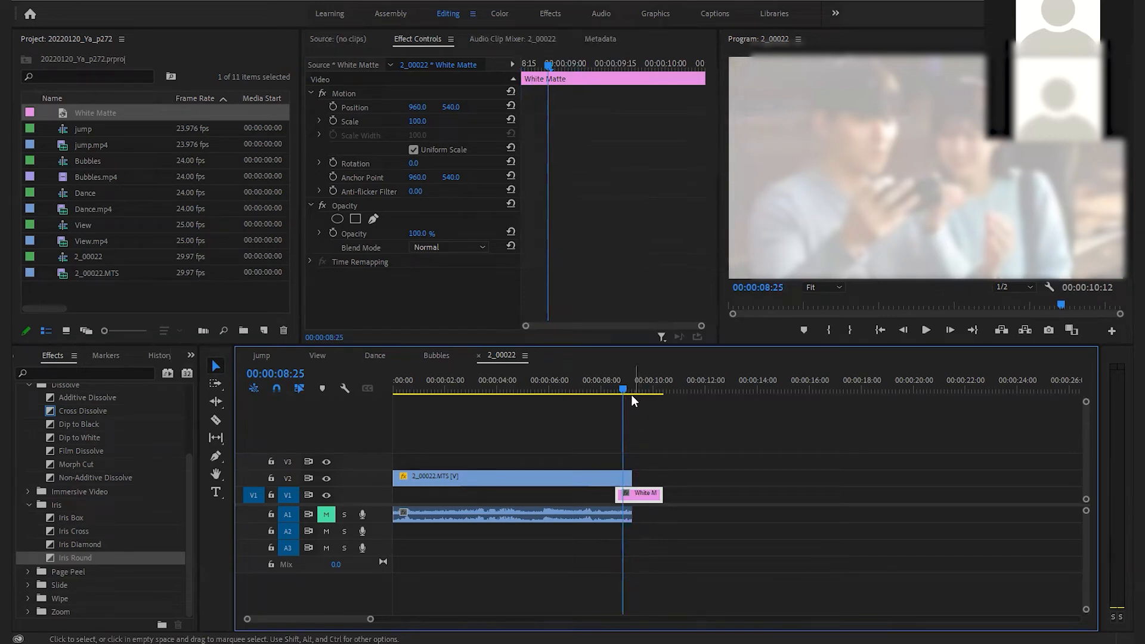
{"action": "left_click_drag", "start_coordinate": [546, 62], "coordinate": [502, 67]}
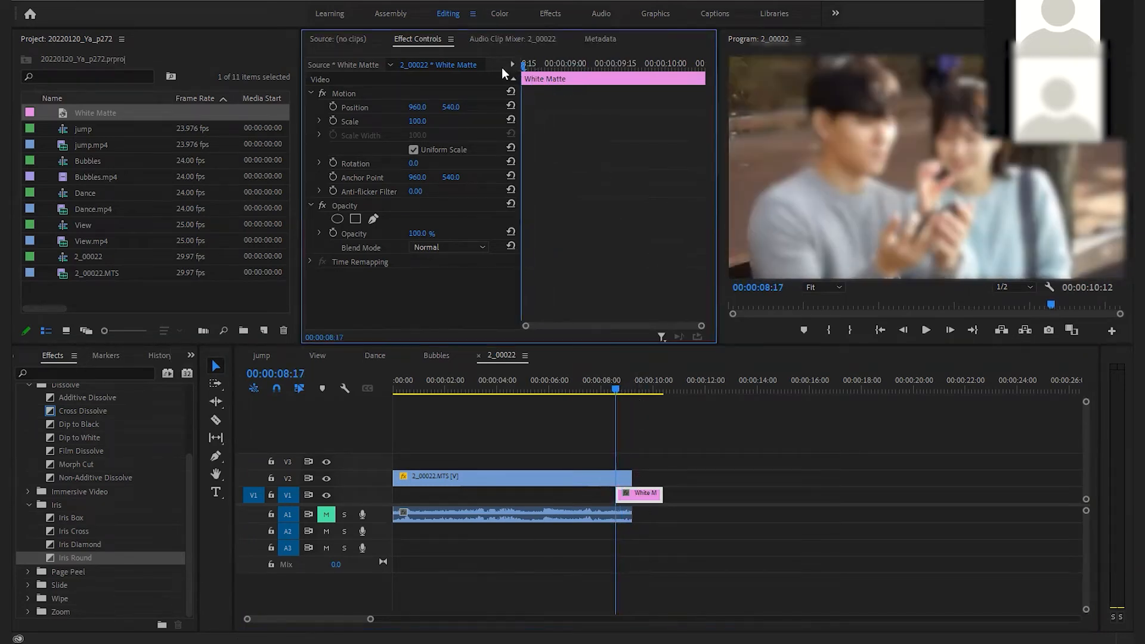
{"action": "left_click", "coordinate": [333, 233]}
{"action": "left_click_drag", "start_coordinate": [417, 236], "coordinate": [380, 232]}
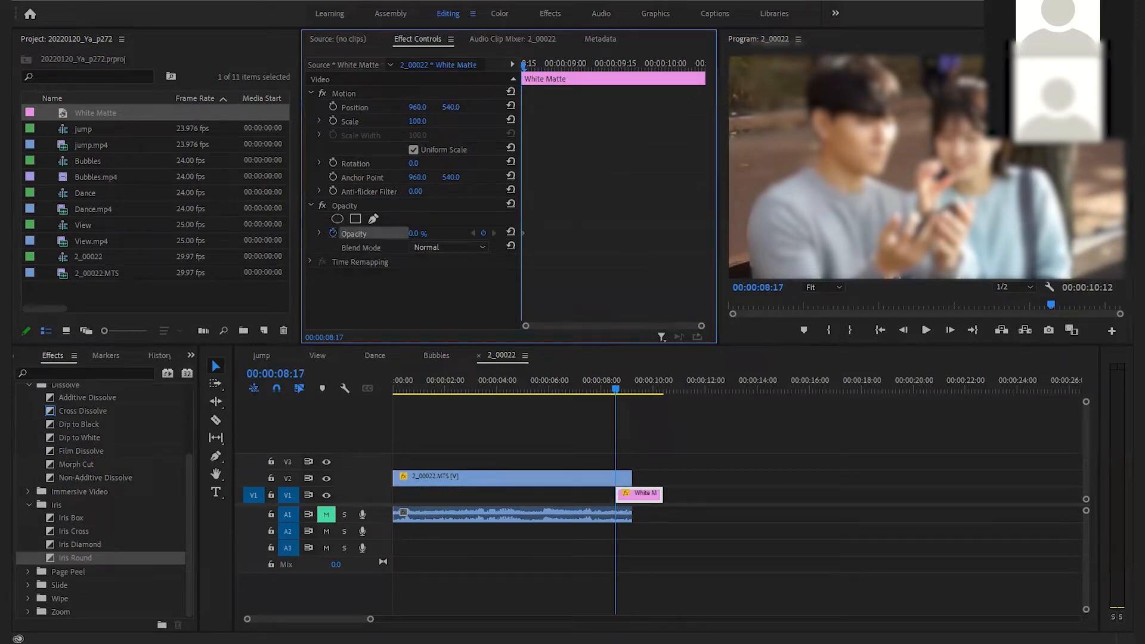
- Go 20 frames ahead to 00:00:09:07 and raise the White Matte's Opacity to full with a second keyframe
{"action": "left_click", "coordinate": [298, 374]}
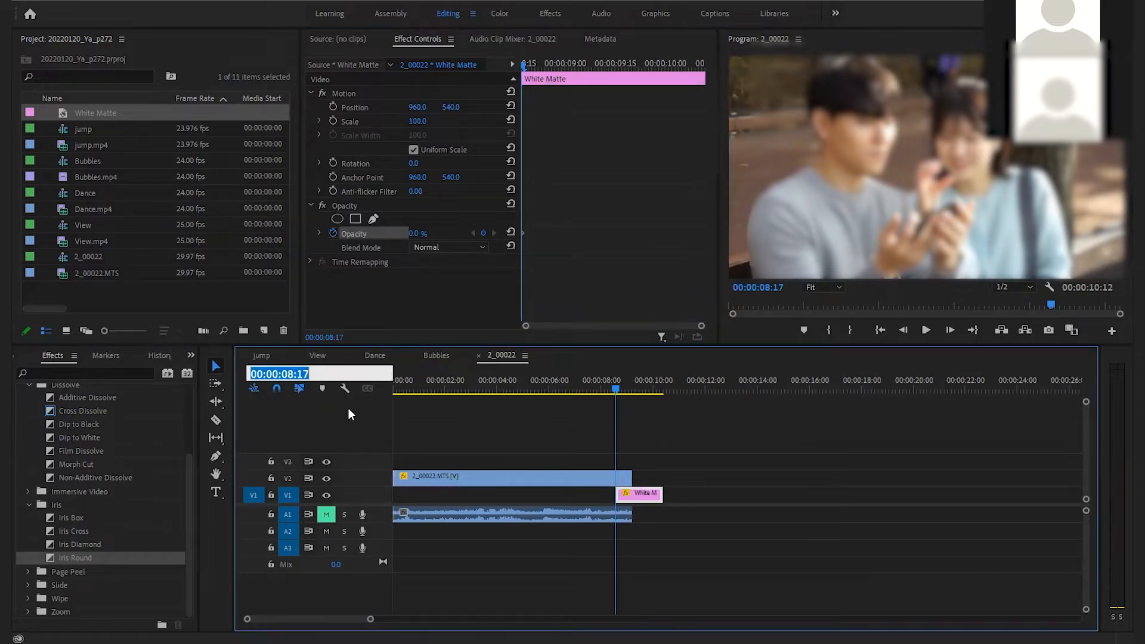
{"action": "type", "text": "+20"}
{"action": "key", "text": "Return"}
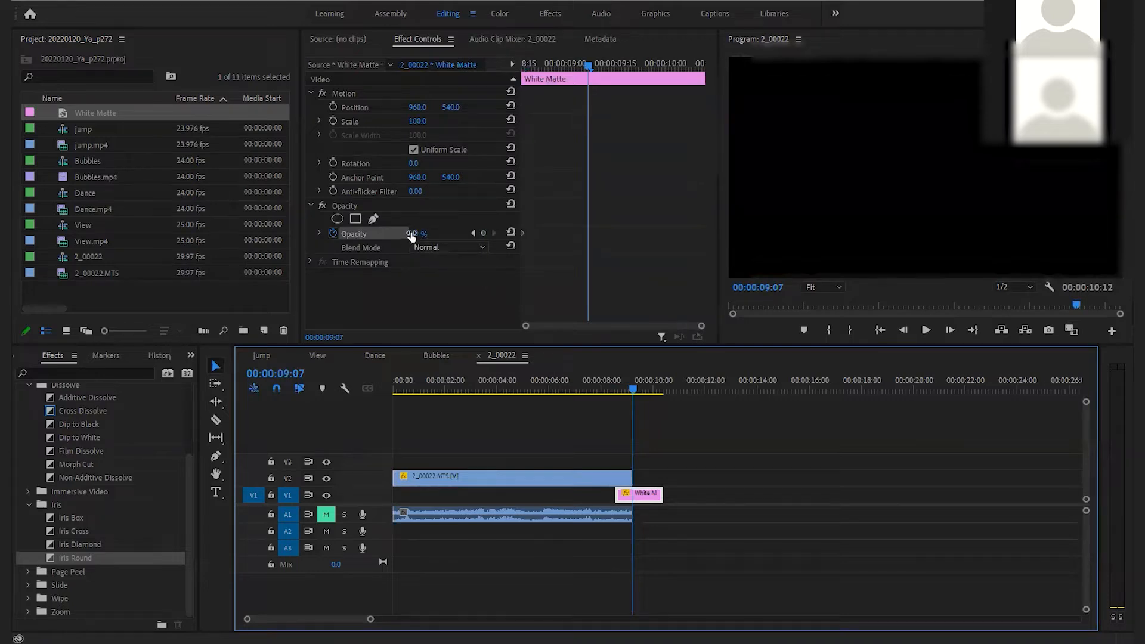
{"action": "left_click_drag", "start_coordinate": [411, 236], "coordinate": [471, 235]}
- Play the end of the 2_00022 sequence to check the fade to white, and scrub through its opening seconds
{"action": "left_click_drag", "start_coordinate": [567, 394], "coordinate": [613, 396]}
{"action": "key", "text": "space"}
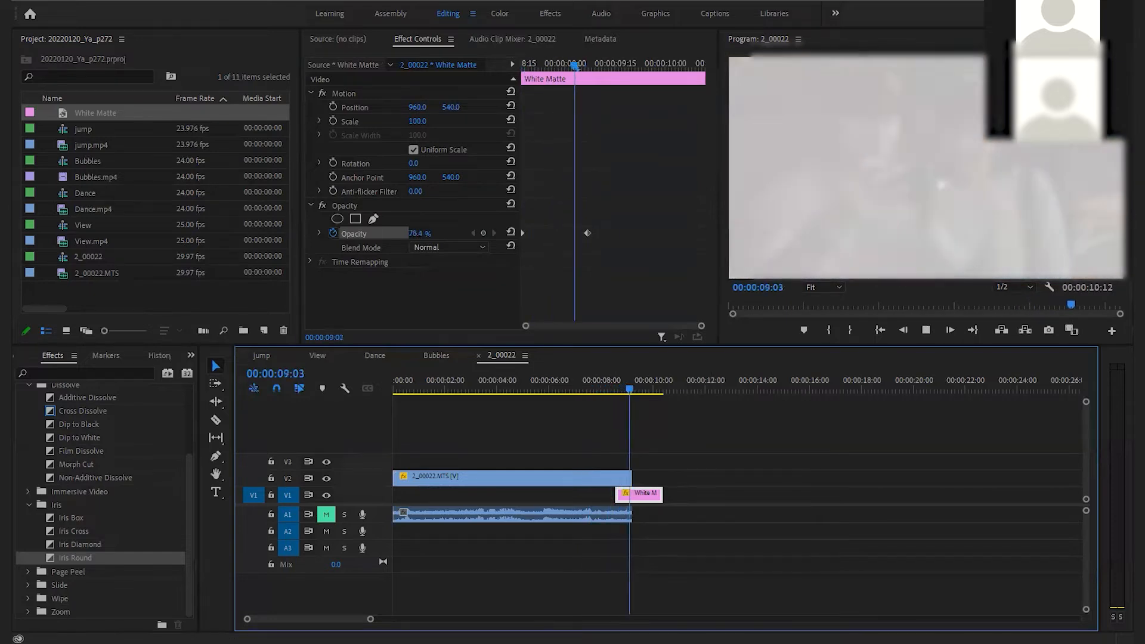
{"action": "left_click", "coordinate": [523, 389]}
{"action": "key", "text": "Home"}
{"action": "left_click_drag", "start_coordinate": [409, 394], "coordinate": [492, 394]}
- Delete all the fade-in and fade-out Opacity keyframes from the 2_00022.MTS clip on V2
{"action": "left_click", "coordinate": [508, 477]}
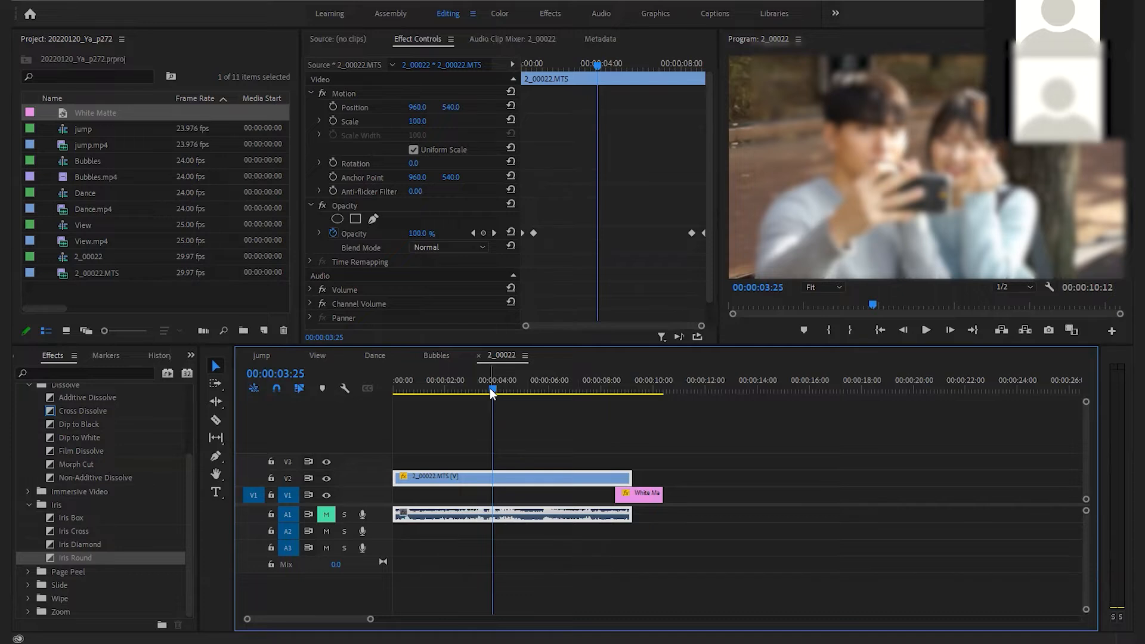
{"action": "left_click_drag", "start_coordinate": [490, 388], "coordinate": [371, 408]}
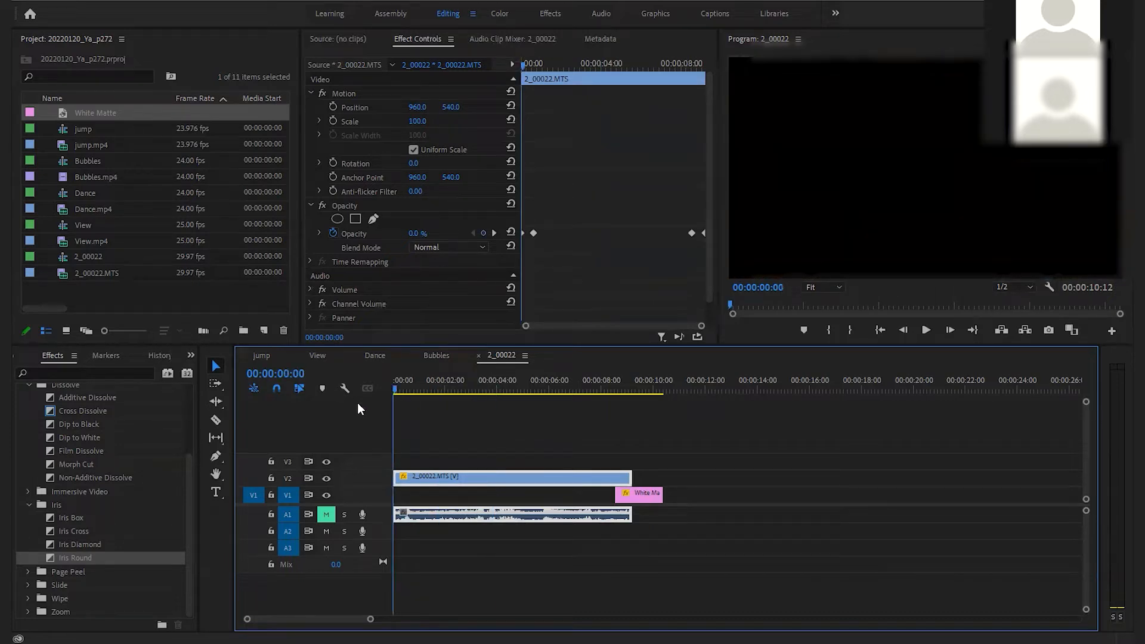
{"action": "left_click_drag", "start_coordinate": [567, 203], "coordinate": [505, 262]}
{"action": "key", "text": "Delete"}
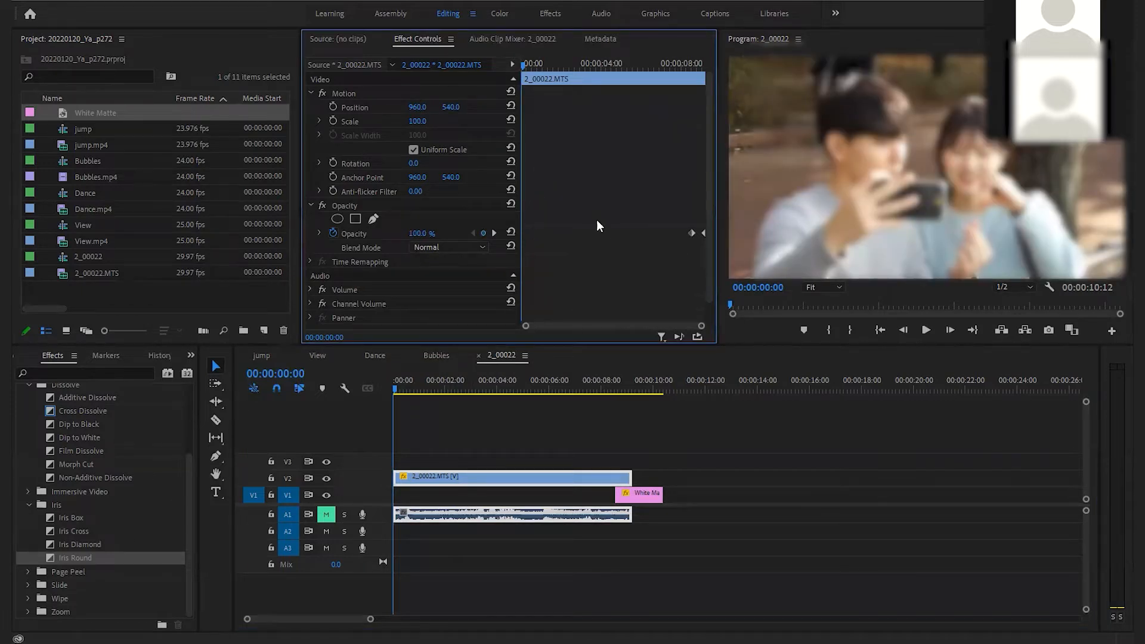
{"action": "left_click_drag", "start_coordinate": [681, 238], "coordinate": [706, 281]}
{"action": "key", "text": "Delete"}
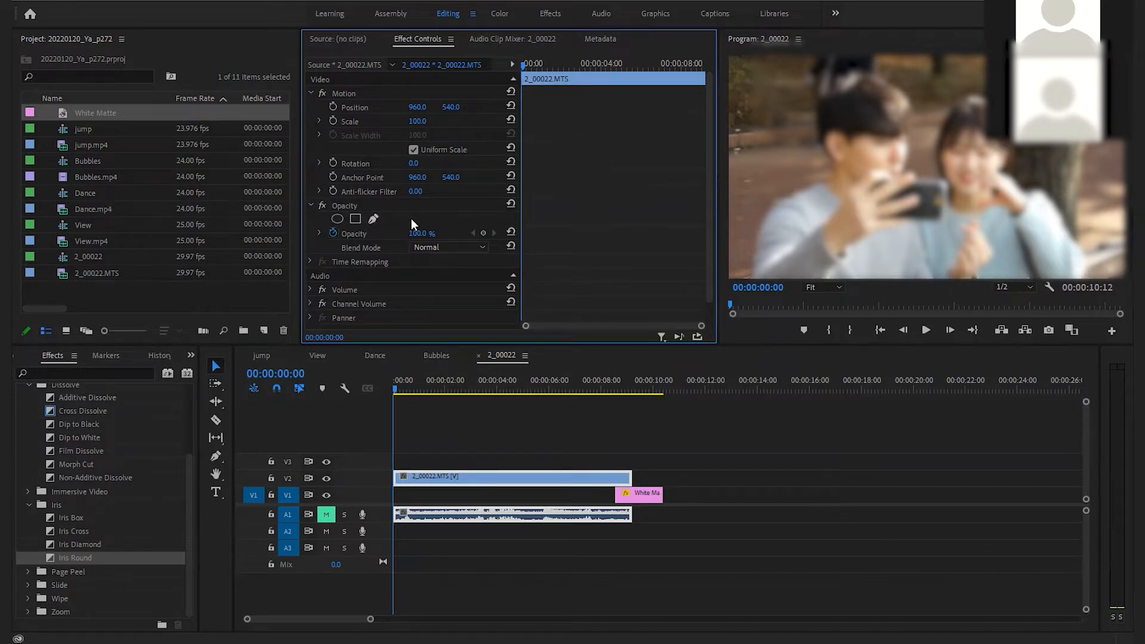
- Add an ellipse mask to the clip's Opacity at 00:00:00:00, round it into a circle and place it over the man's face
{"action": "left_click", "coordinate": [337, 219]}
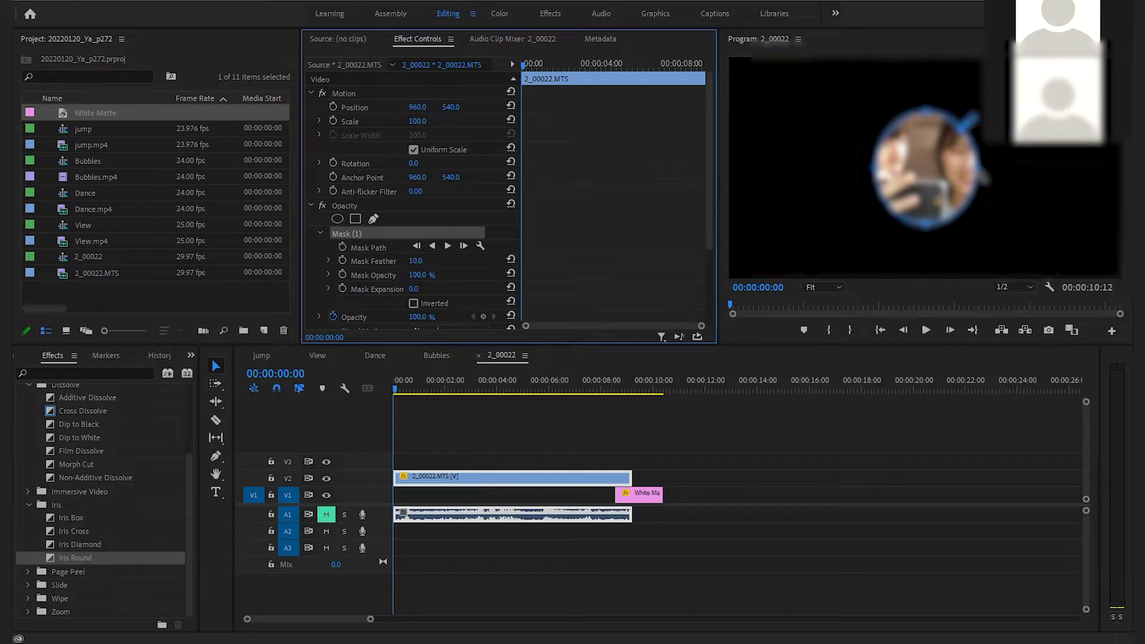
{"action": "left_click_drag", "start_coordinate": [967, 117], "coordinate": [977, 117]}
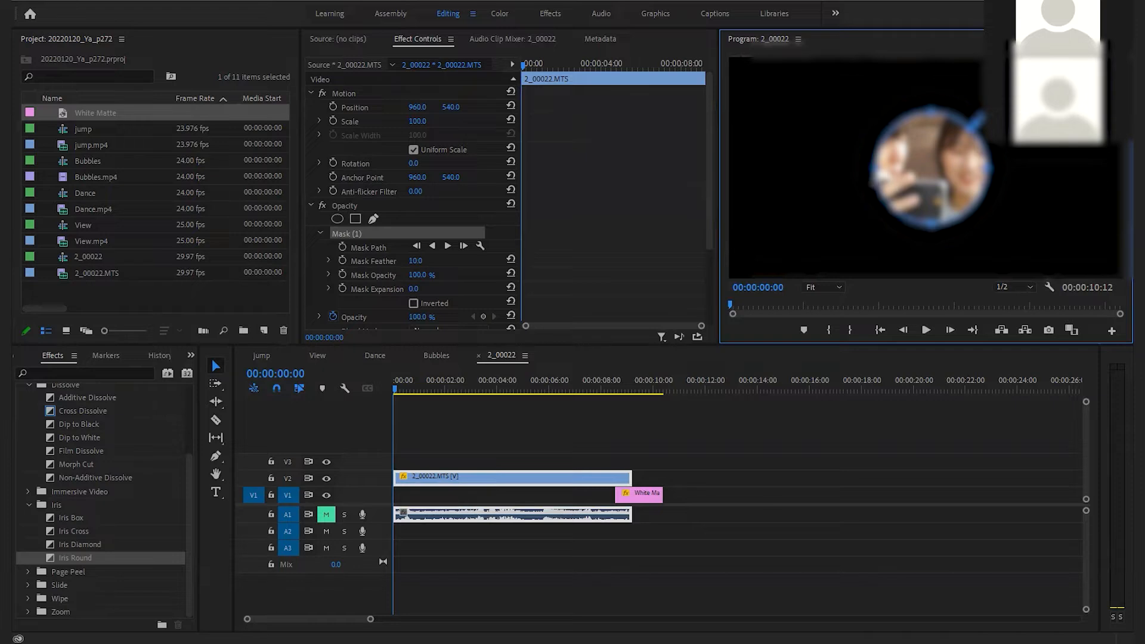
{"action": "mouse_move", "coordinate": [874, 168]}
{"action": "left_mouse_down"}
{"action": "mouse_move", "coordinate": [903, 161]}
{"action": "mouse_move", "coordinate": [875, 147]}
{"action": "left_mouse_up"}
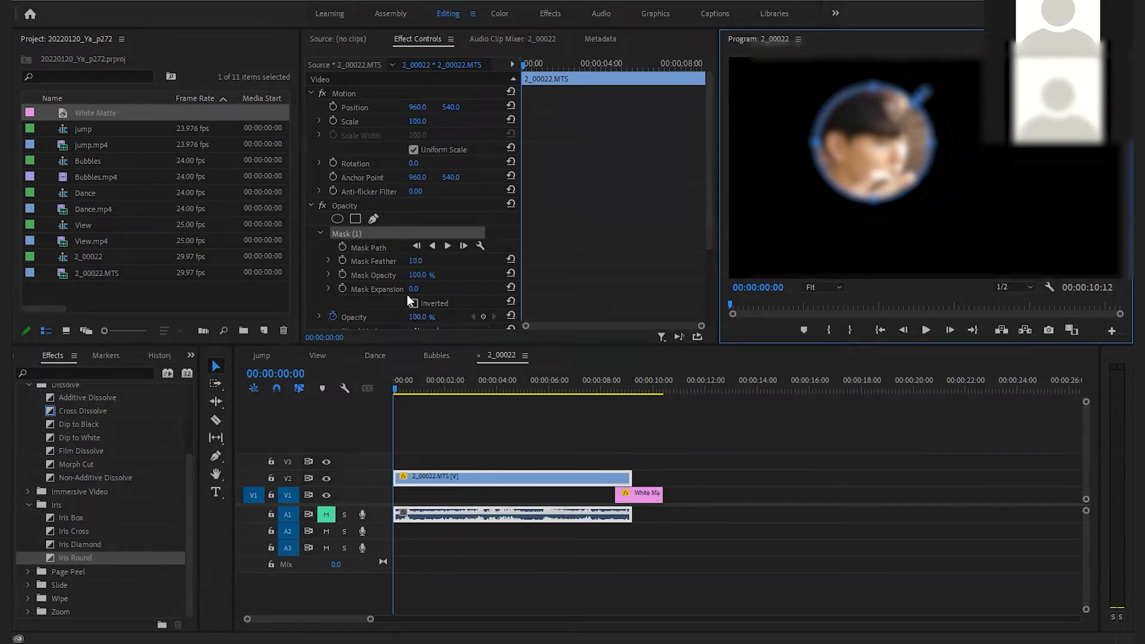
- Try out a larger Mask Expansion on Mask (1) and return the value to 0
{"action": "scroll", "coordinate": [406, 298], "scroll_direction": "down", "scroll_amount": 2}
{"action": "scroll", "coordinate": [407, 294], "scroll_direction": "down", "scroll_amount": 3}
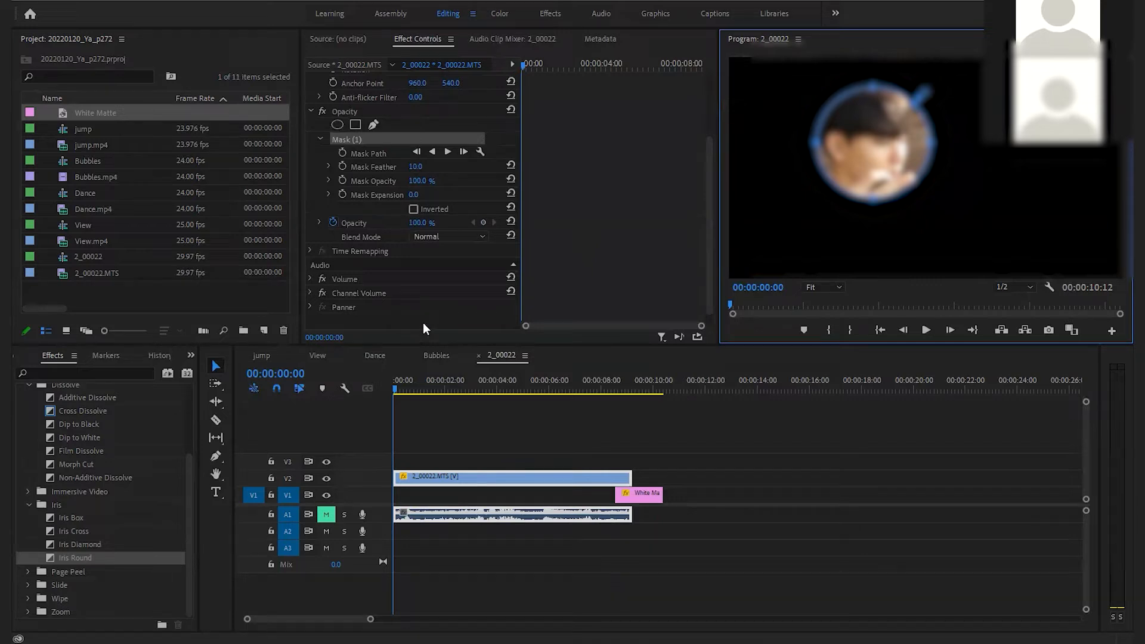
{"action": "mouse_move", "coordinate": [413, 197]}
{"action": "left_mouse_down"}
{"action": "mouse_move", "coordinate": [292, 197]}
{"action": "mouse_move", "coordinate": [429, 197]}
{"action": "left_mouse_up"}
{"action": "type", "text": "0"}
{"action": "key", "text": "Return"}
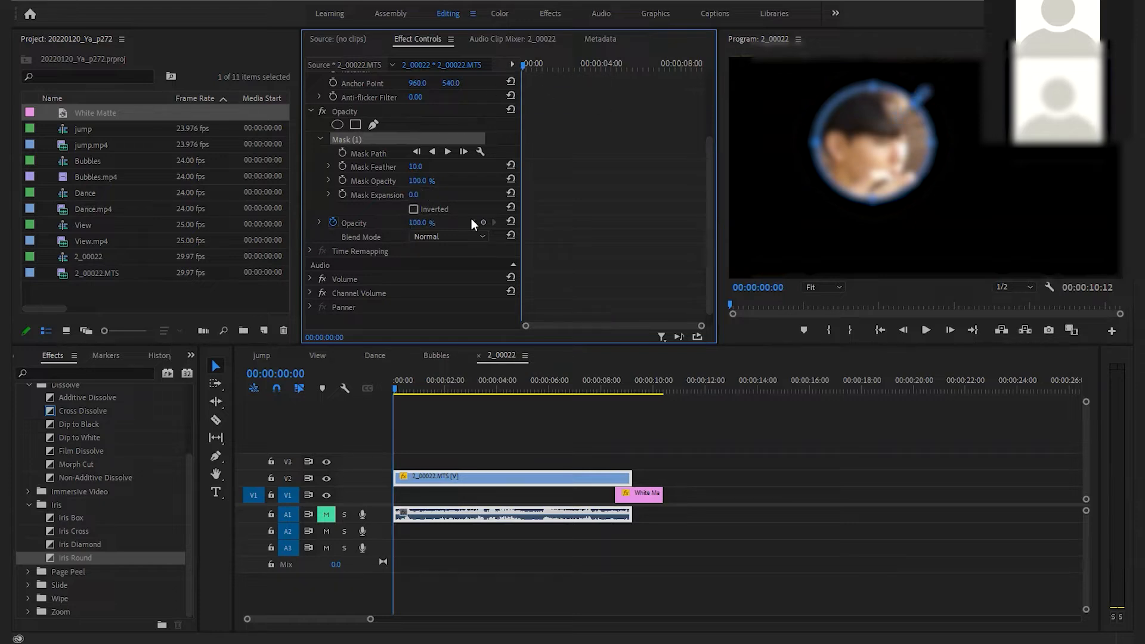
- Start Mask Expansion keyframing at 00:00:00:00 with a value of -274 so the mask is fully closed
{"action": "left_click", "coordinate": [343, 194]}
{"action": "left_click_drag", "start_coordinate": [428, 198], "coordinate": [289, 198]}
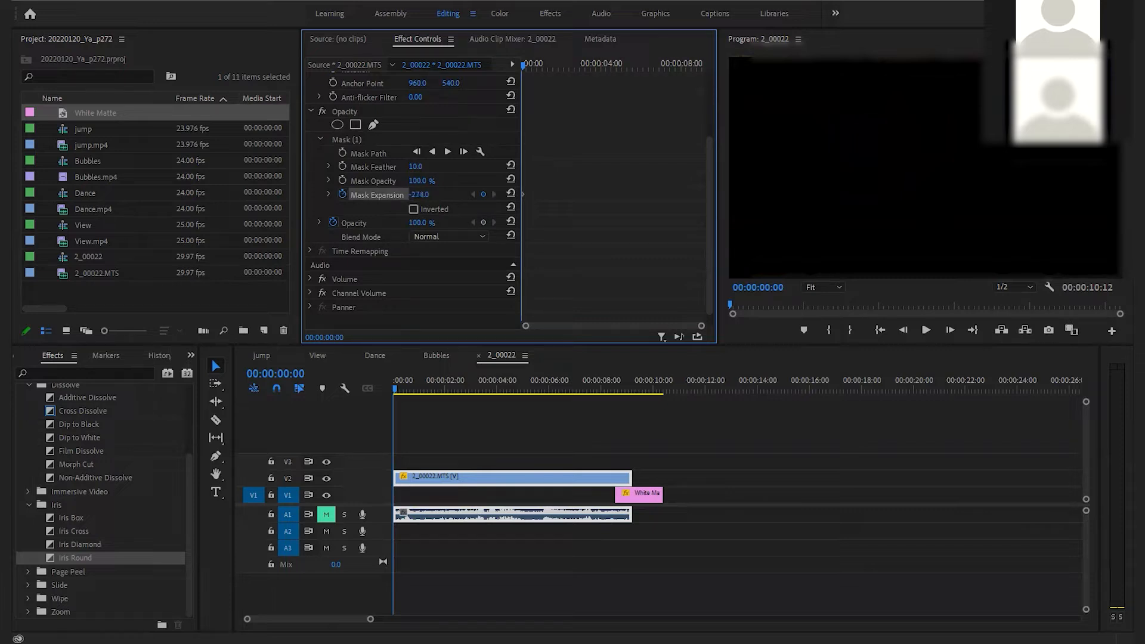
{"action": "left_click_drag", "start_coordinate": [289, 199], "coordinate": [287, 199]}
- Set Mask Expansion to 1120 at 00:00:01:00 so the mask opens to reveal the full frame
{"action": "left_click", "coordinate": [275, 374]}
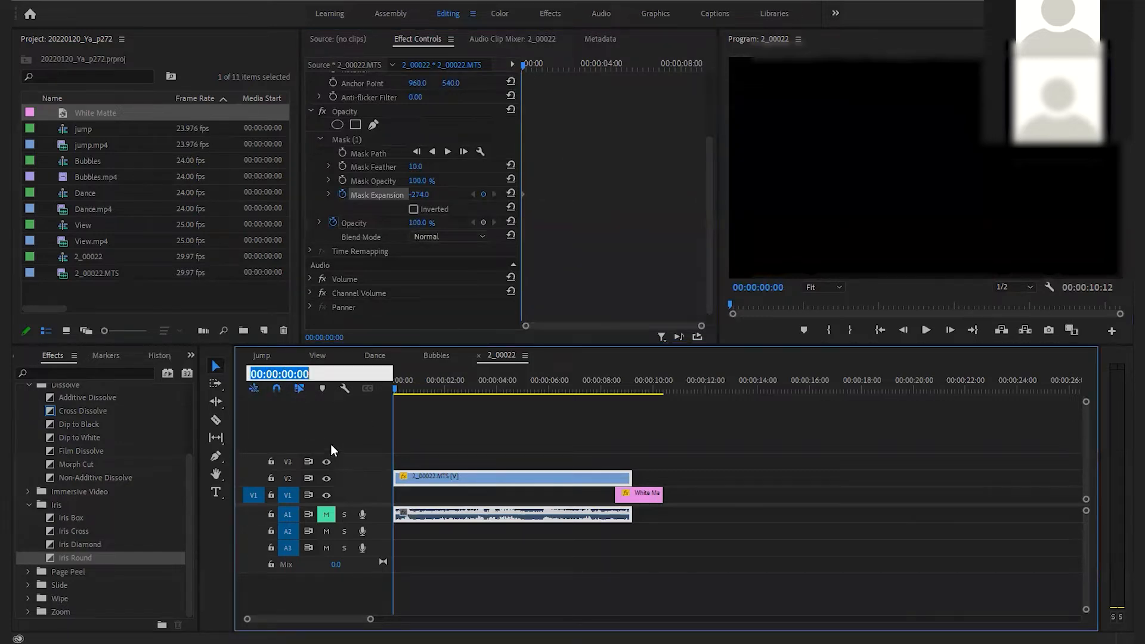
{"action": "type", "text": "100"}
{"action": "key", "text": "Return"}
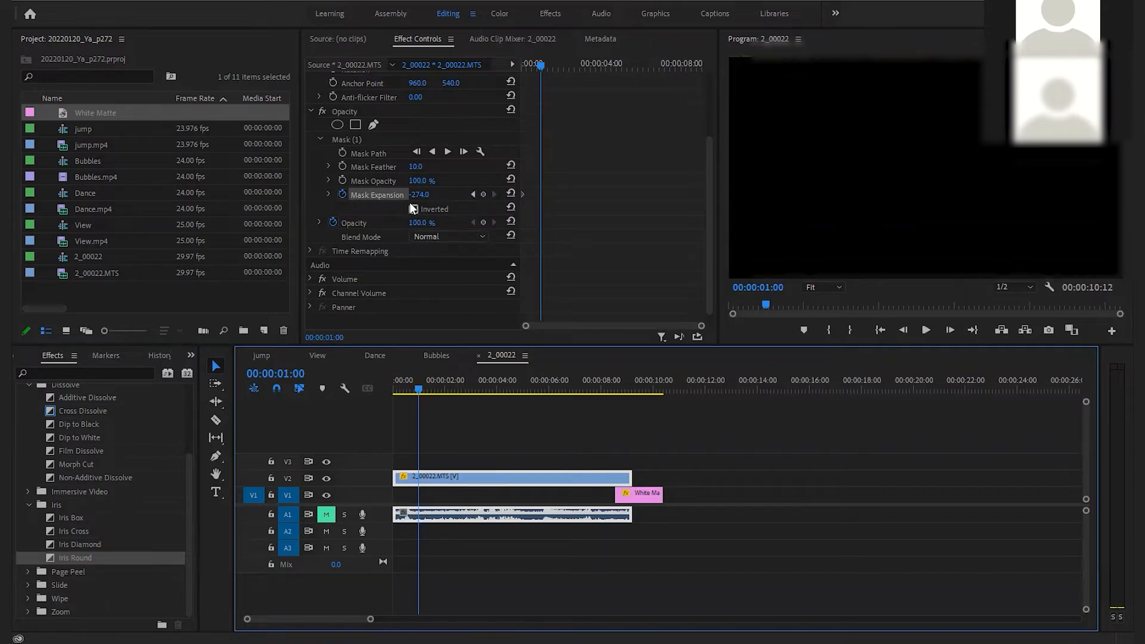
{"action": "left_click_drag", "start_coordinate": [419, 195], "coordinate": [1043, 195]}
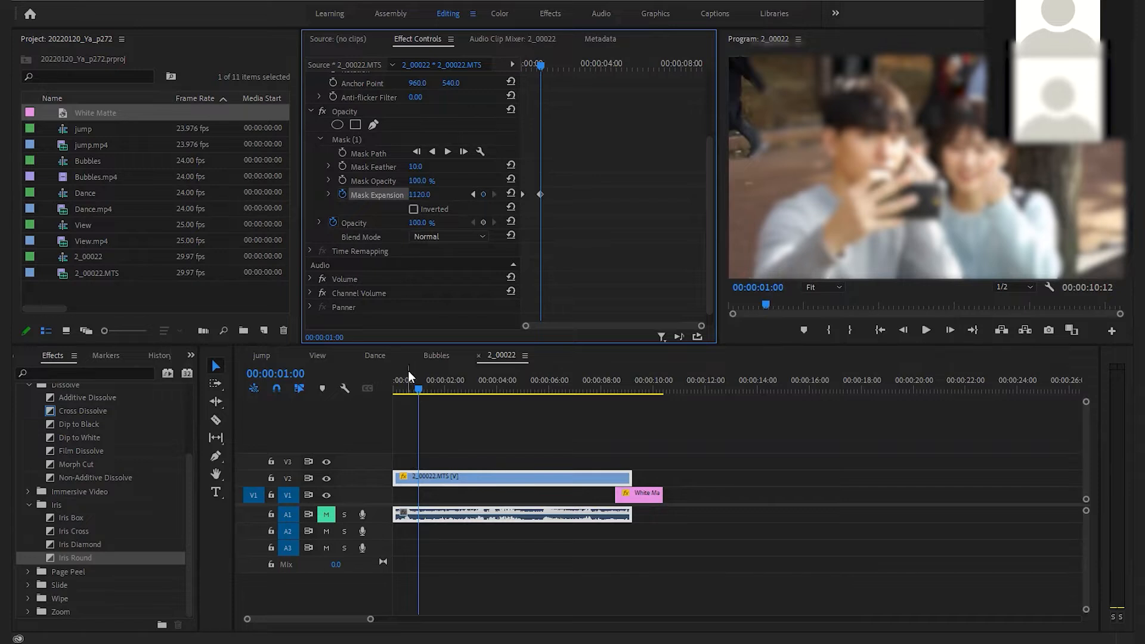
- Play the sequence from the beginning to check the circular mask opening
{"action": "left_click_drag", "start_coordinate": [408, 389], "coordinate": [373, 384]}
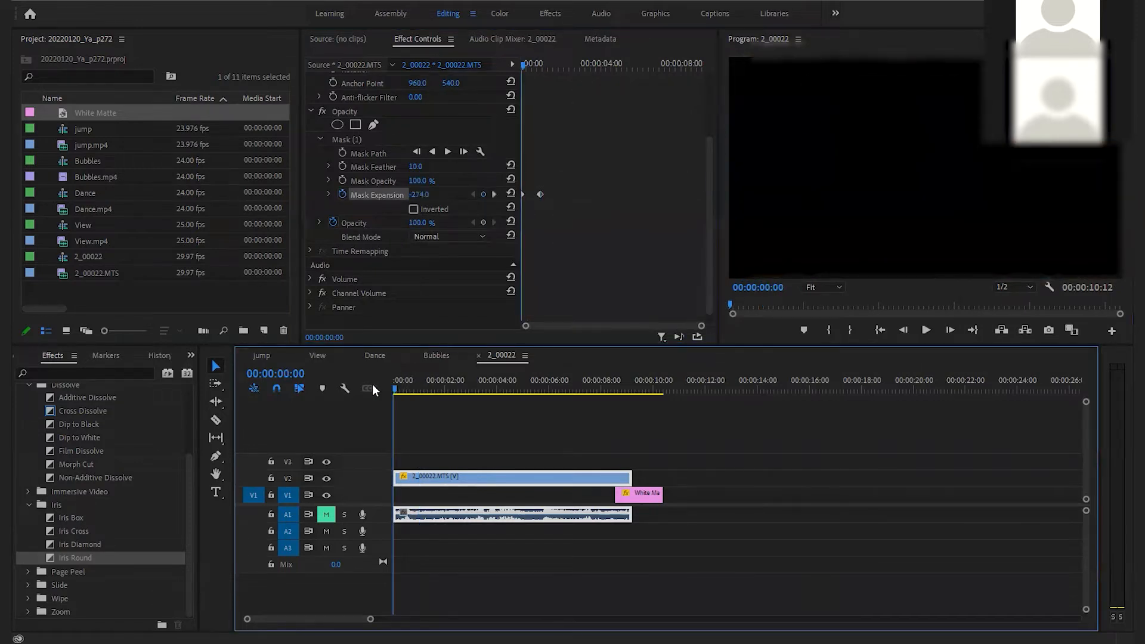
{"action": "key", "text": "space"}
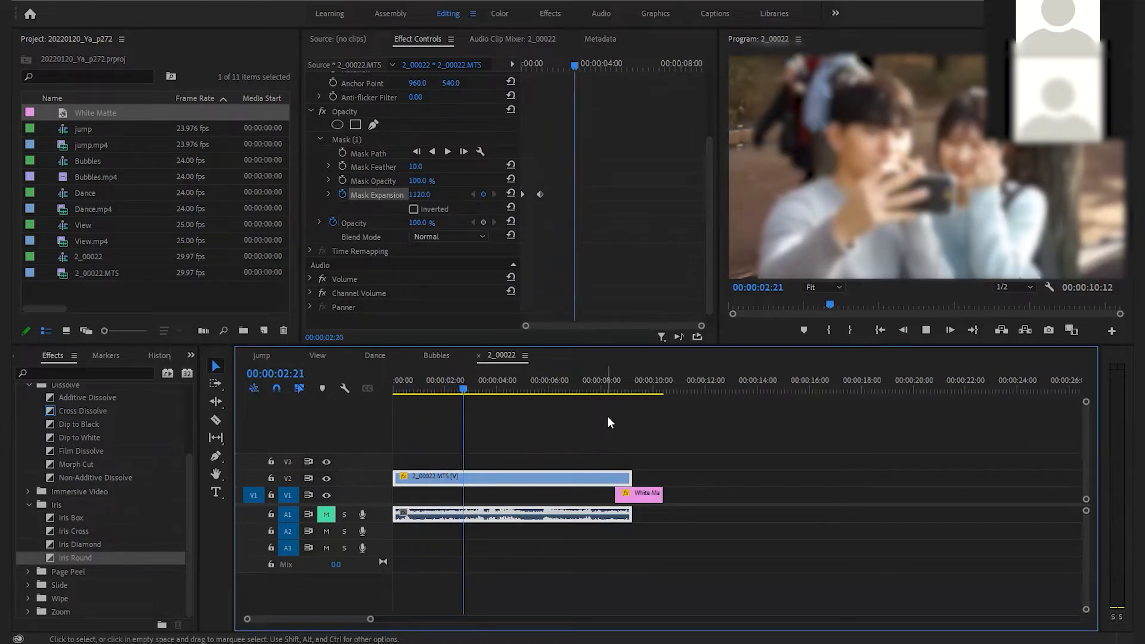
{"action": "key", "text": "space"}
- Delete the White Matte clip from V1
{"action": "left_click", "coordinate": [650, 495]}
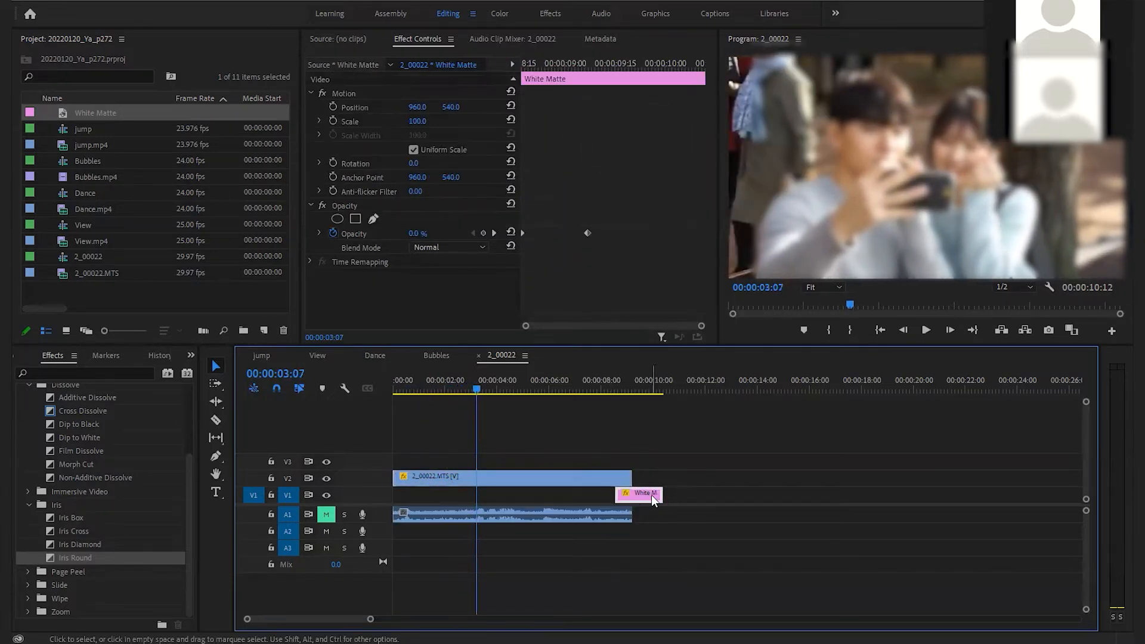
{"action": "key", "text": "Delete"}
- Add a Mask Expansion keyframe to the 2_00022.MTS clip at 00:00:07:12, keeping the value 1120
{"action": "left_click_drag", "start_coordinate": [479, 386], "coordinate": [589, 384]}
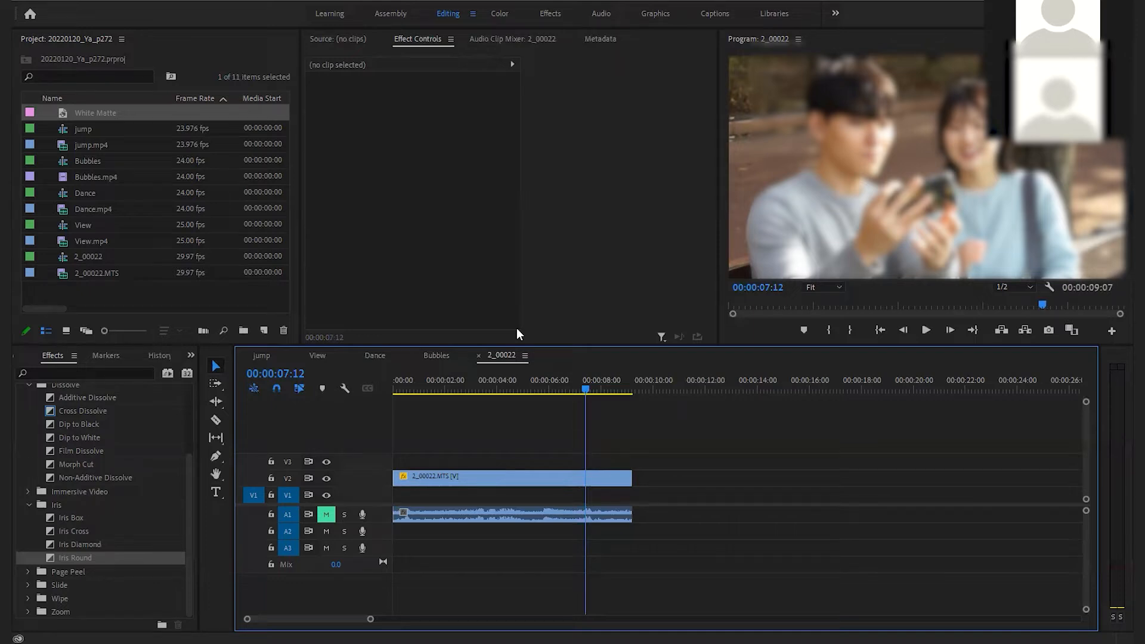
{"action": "left_click", "coordinate": [539, 483]}
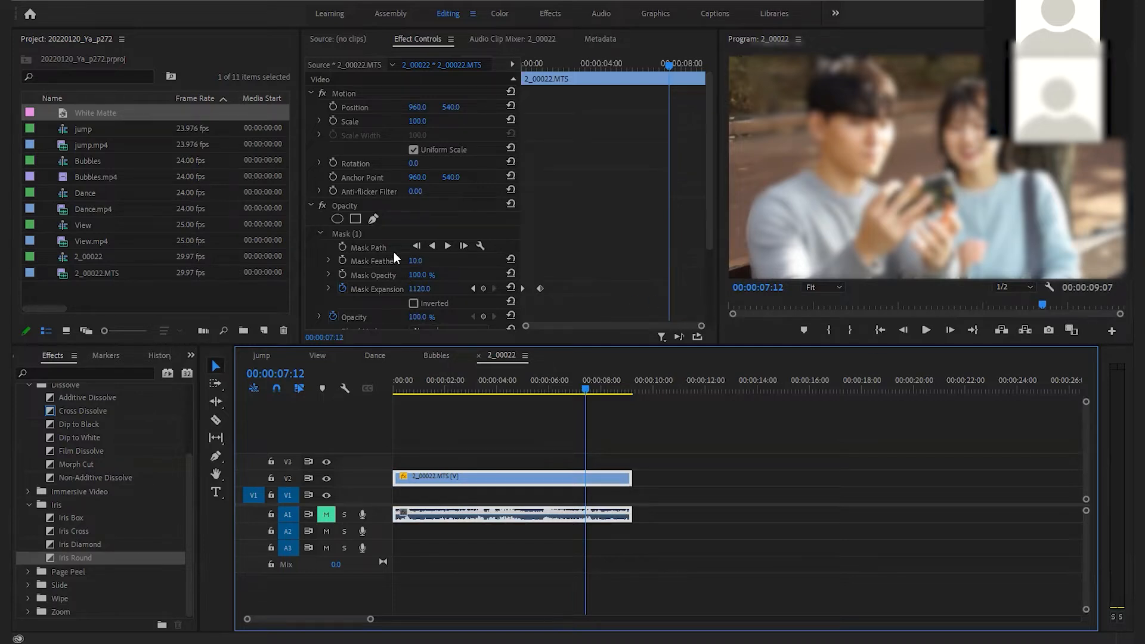
{"action": "left_click", "coordinate": [341, 232]}
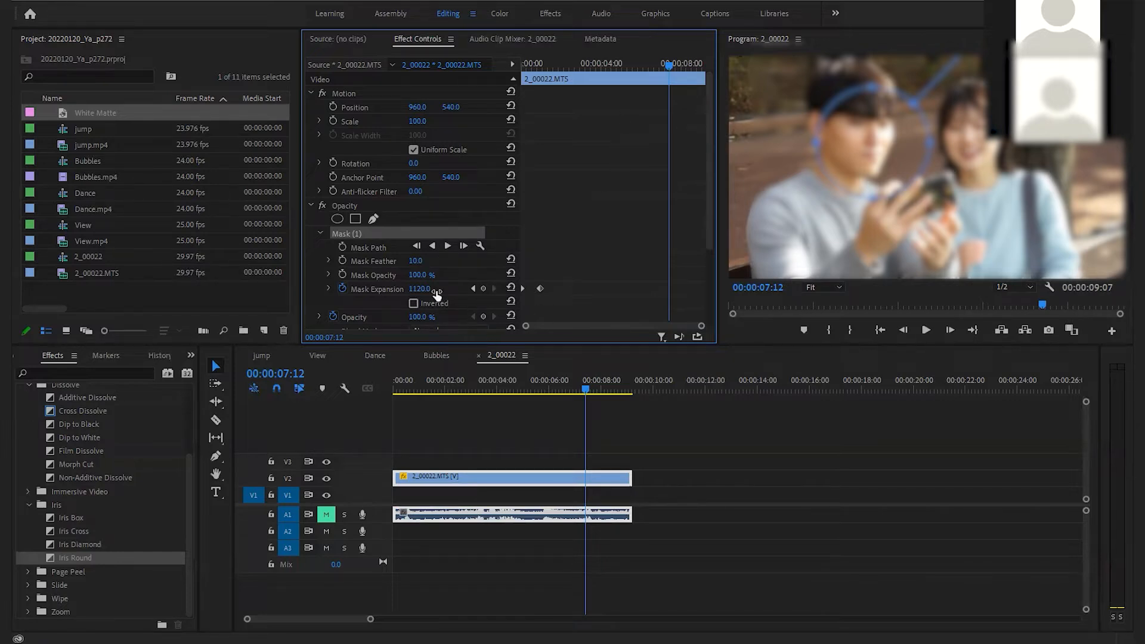
{"action": "left_click", "coordinate": [484, 287]}
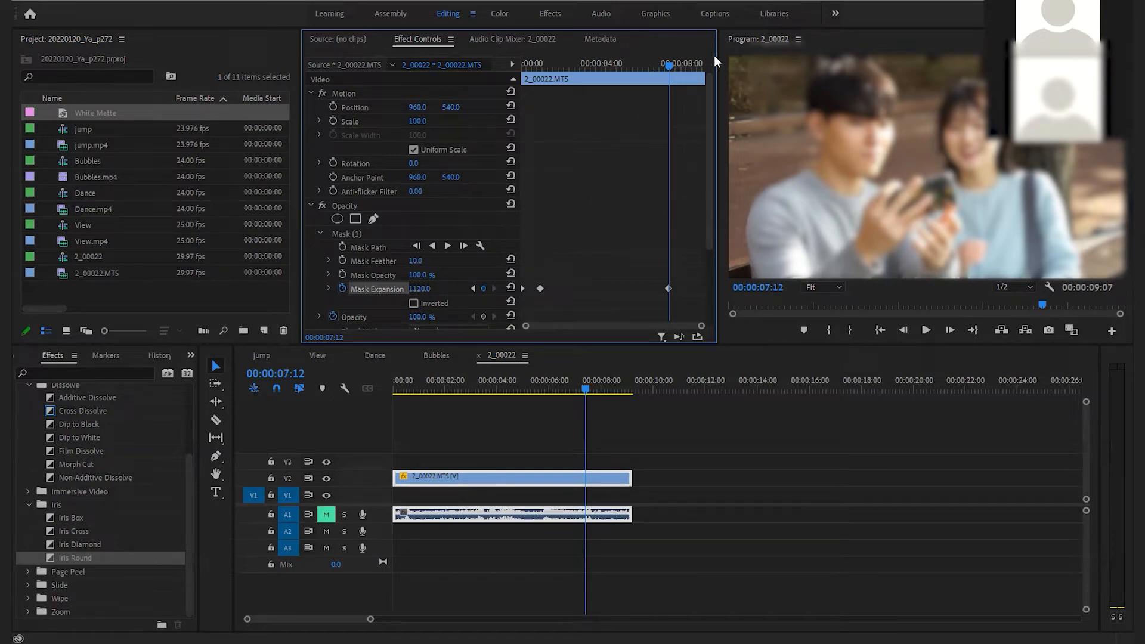
- Return to the 00:00:01:00 keyframe and start Mask Path keyframing there with the mask over the man's face
{"action": "left_click_drag", "start_coordinate": [668, 64], "coordinate": [541, 64]}
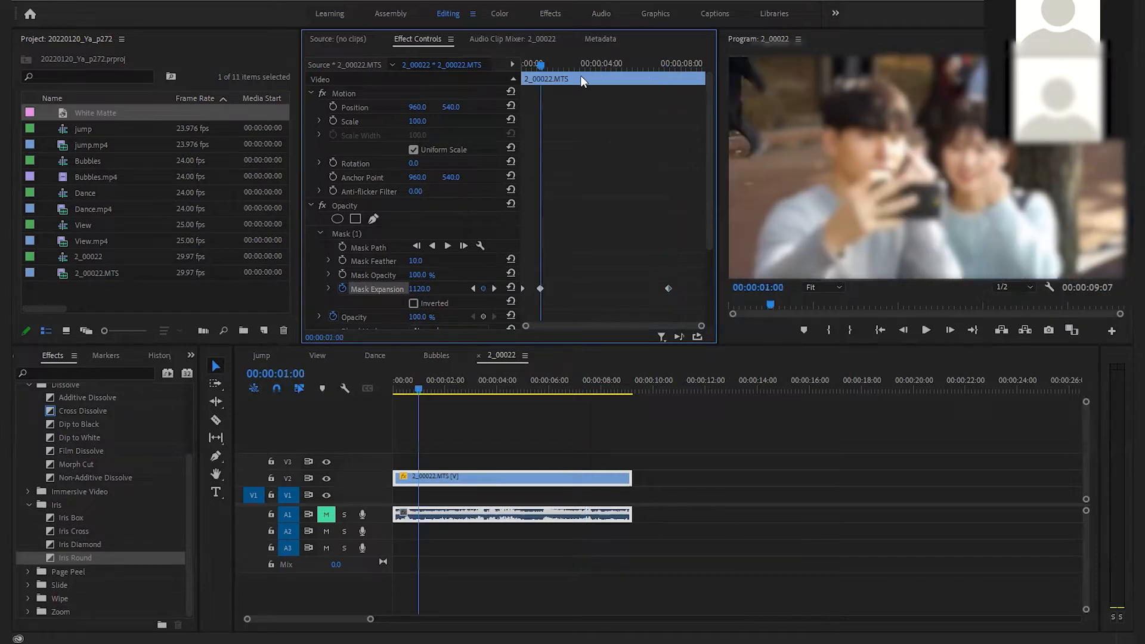
{"action": "key", "text": "Home"}
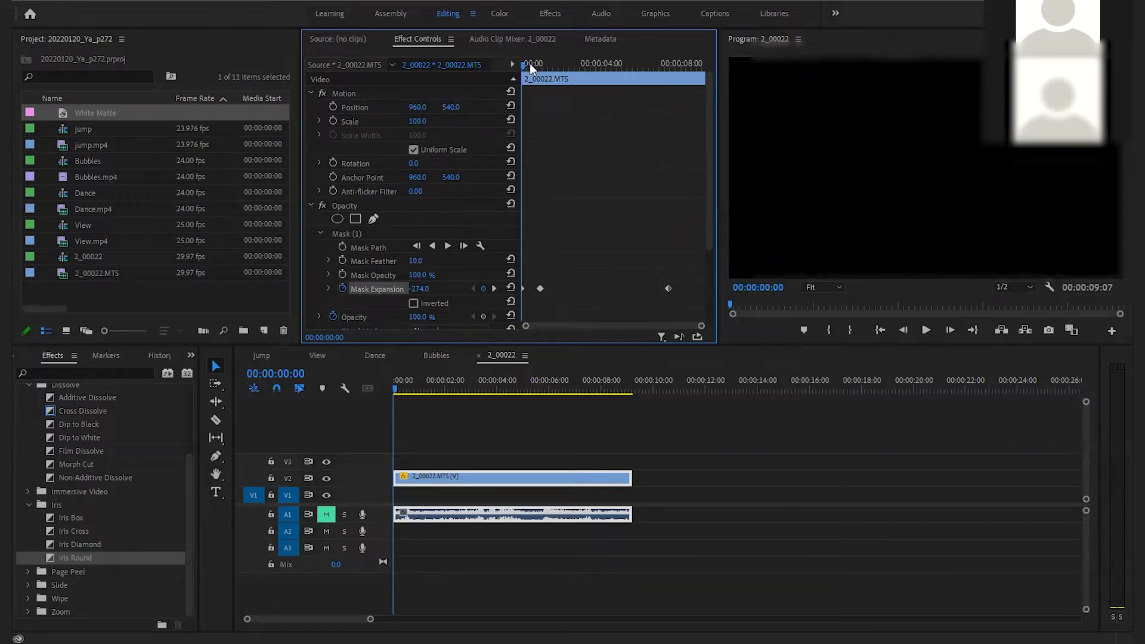
{"action": "left_click_drag", "start_coordinate": [529, 63], "coordinate": [543, 63]}
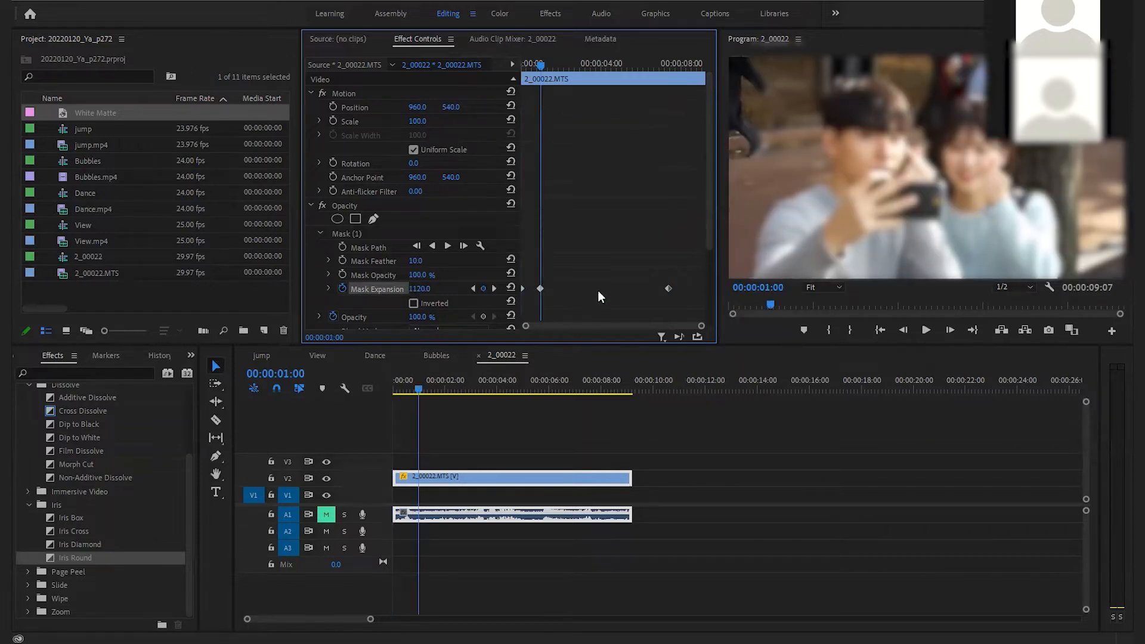
{"action": "left_click", "coordinate": [341, 235]}
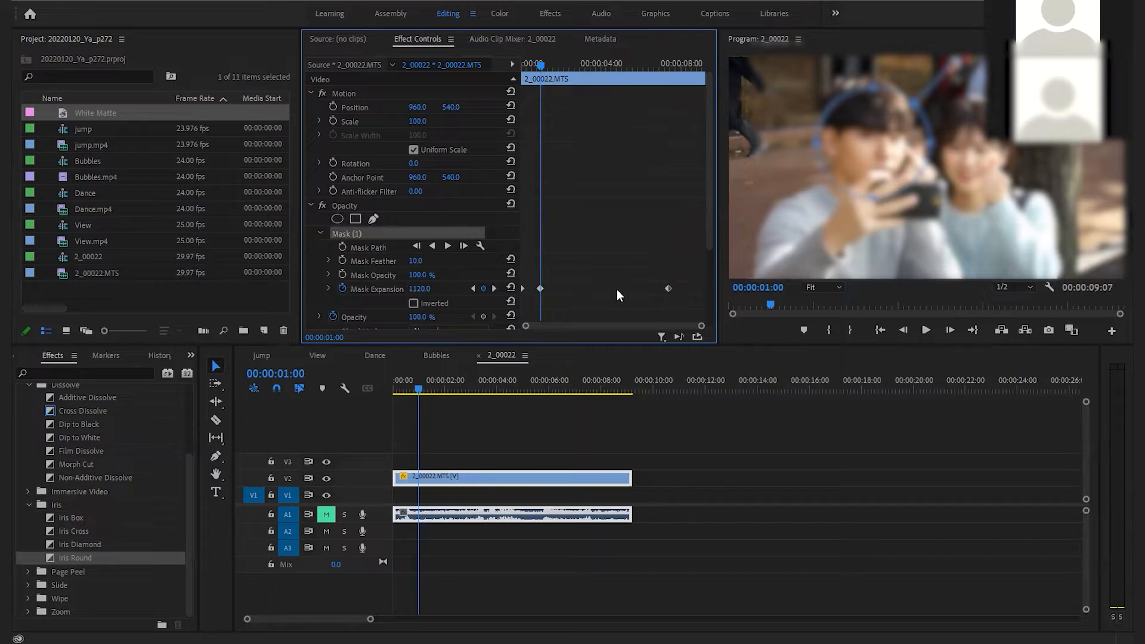
{"action": "left_click", "coordinate": [343, 247]}
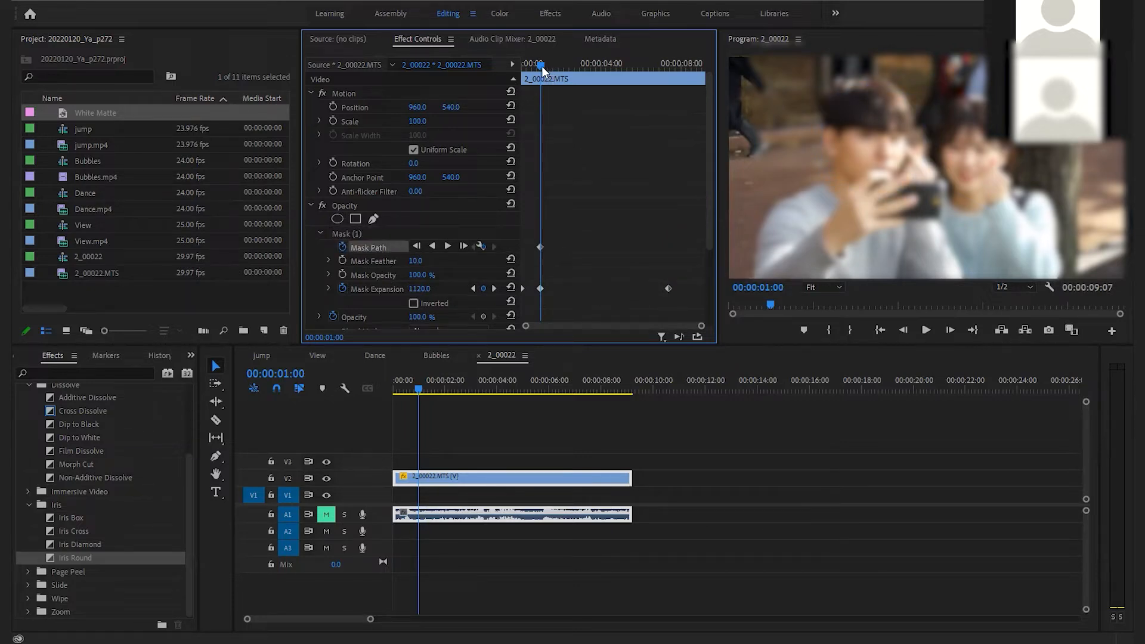
- Keyframe the Mask Path at 00:00:07:12 by moving the circular mask onto the woman's face, and scrub back through the clip to check it
{"action": "left_click_drag", "start_coordinate": [542, 65], "coordinate": [668, 65]}
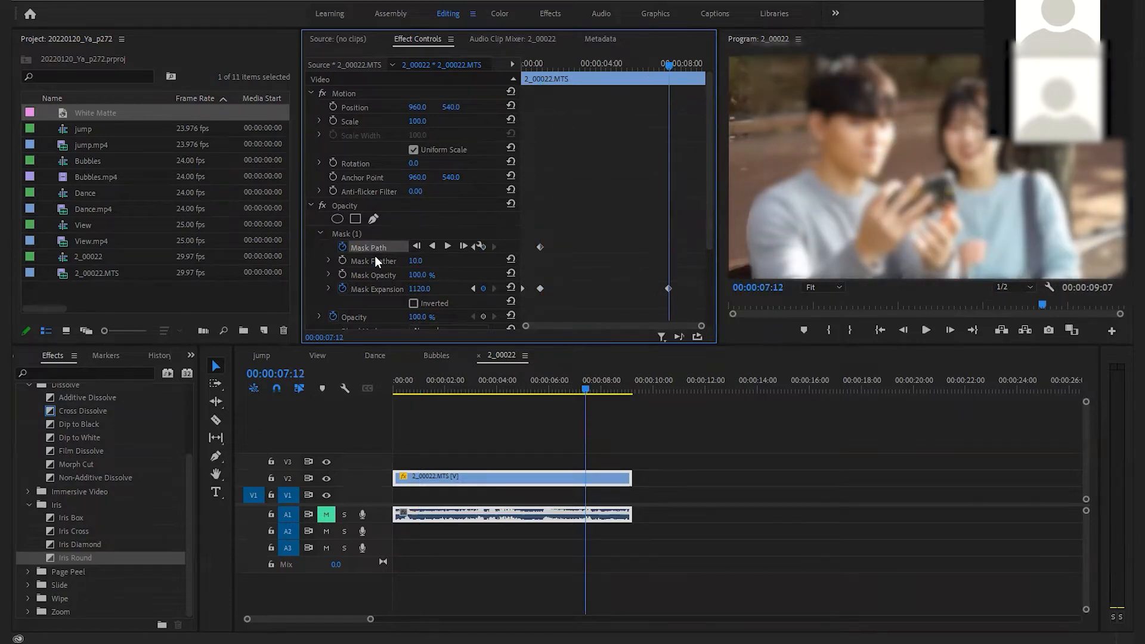
{"action": "left_click", "coordinate": [350, 235]}
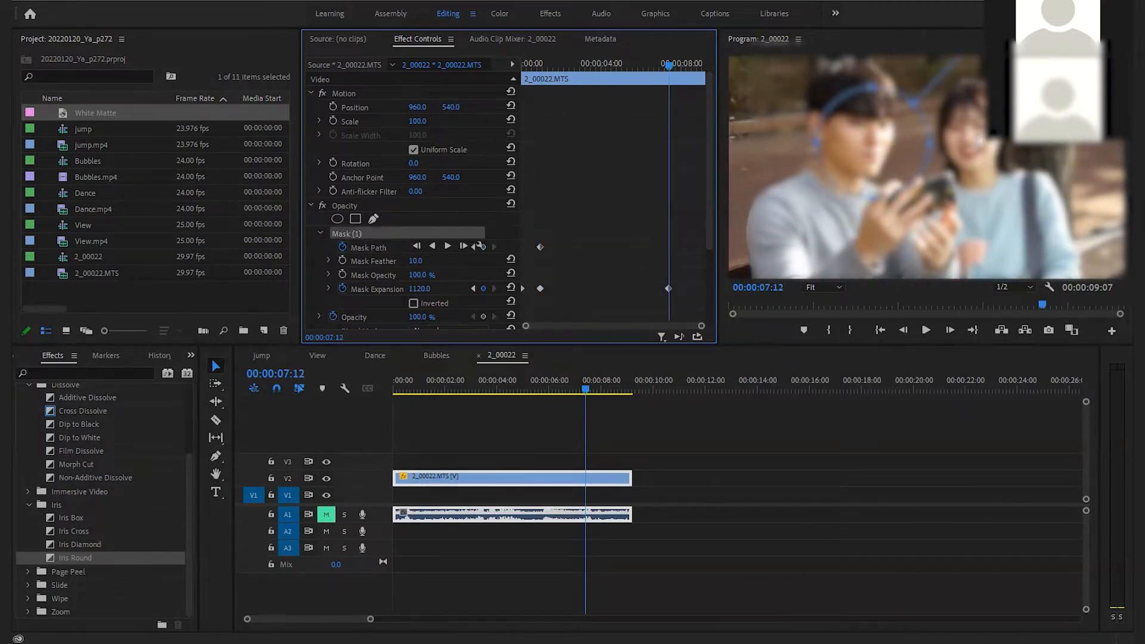
{"action": "left_click", "coordinate": [864, 157]}
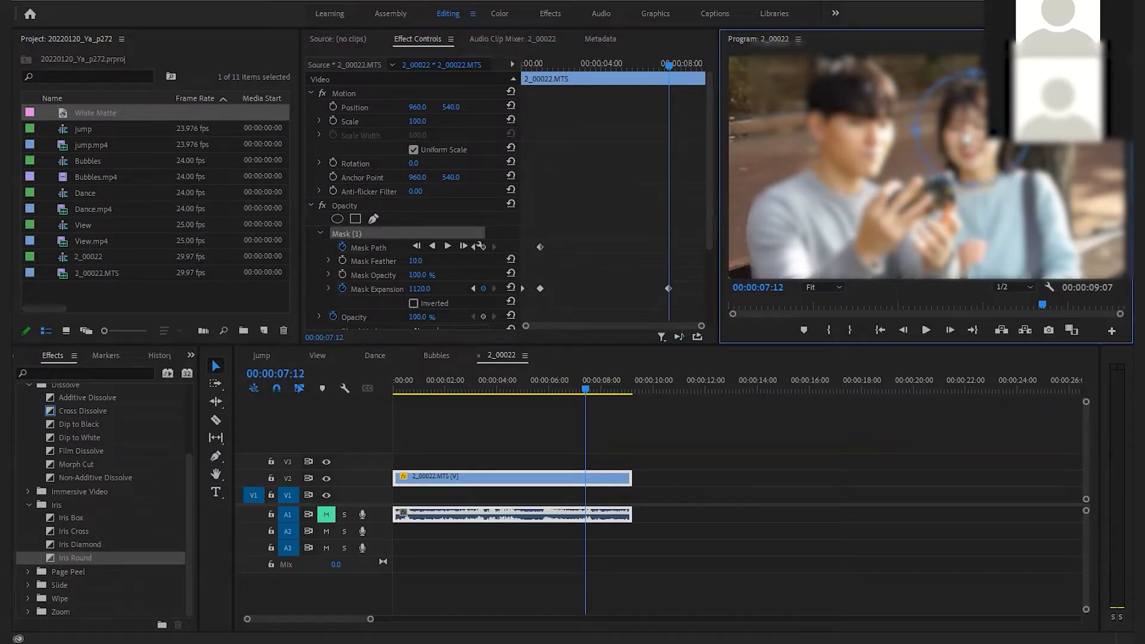
{"action": "left_click", "coordinate": [940, 168]}
{"action": "left_click_drag", "start_coordinate": [556, 67], "coordinate": [637, 63]}
{"action": "left_click", "coordinate": [347, 206]}
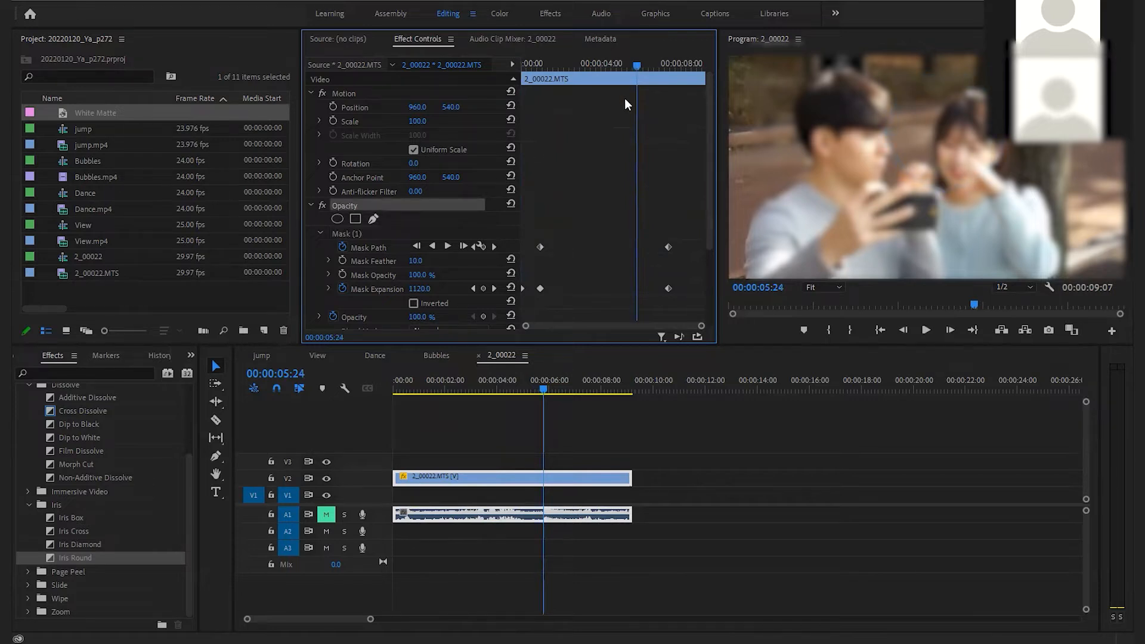
- Play the 2_00022.MTS clip from its start and keyframe the Mask Expansion at 37 at 00:00:08:13
{"action": "left_click", "coordinate": [526, 65]}
{"action": "key", "text": "space"}
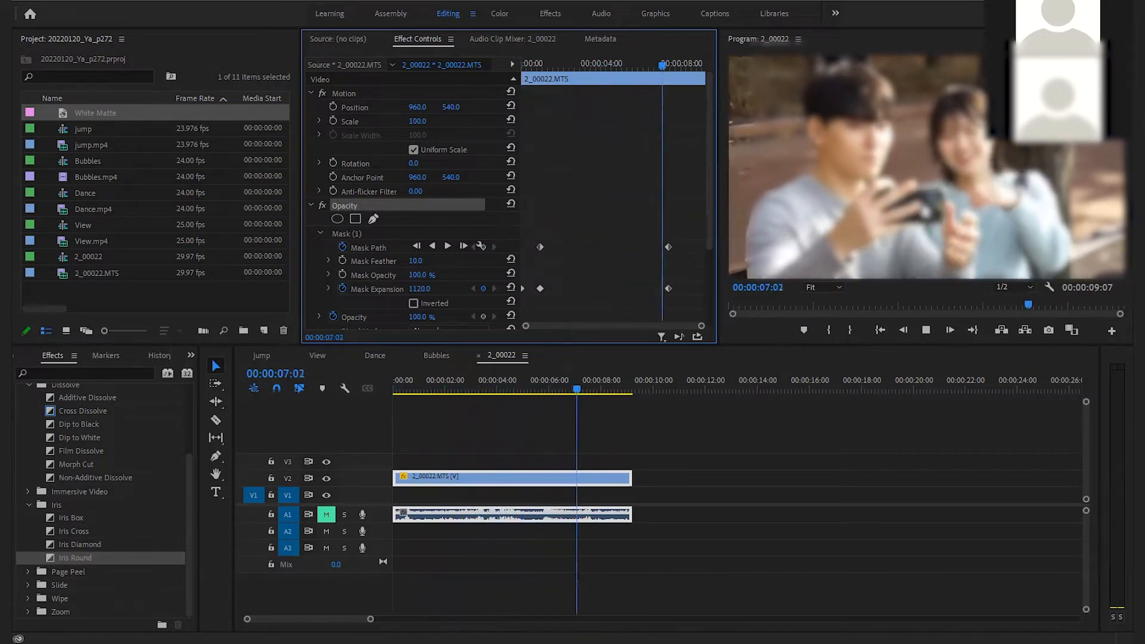
{"action": "key", "text": "space"}
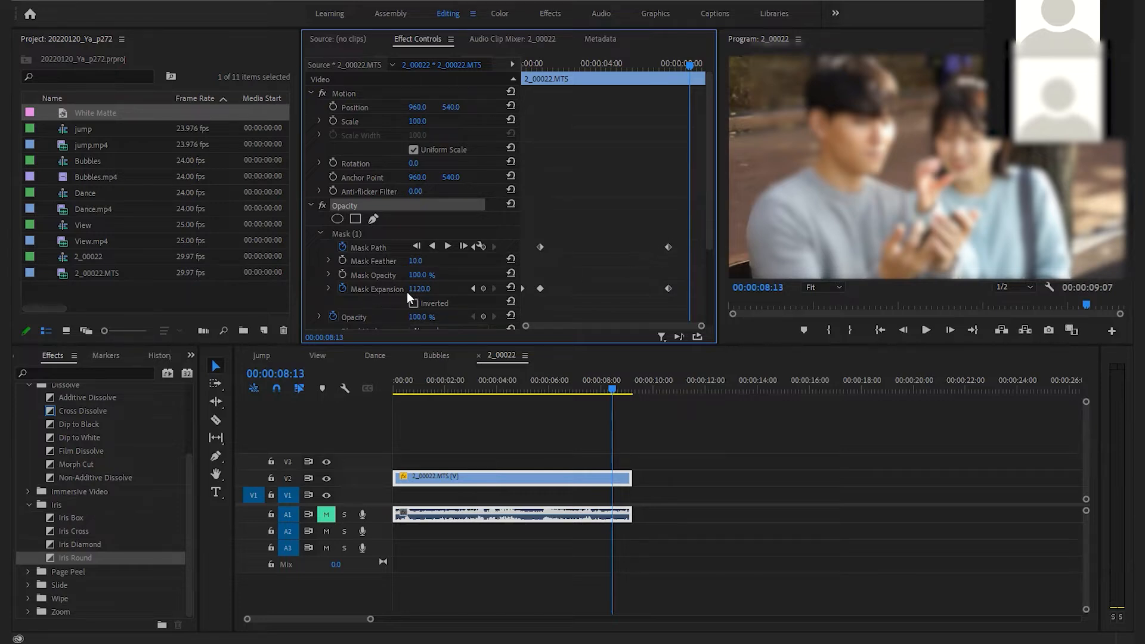
{"action": "left_click_drag", "start_coordinate": [444, 290], "coordinate": [335, 291]}
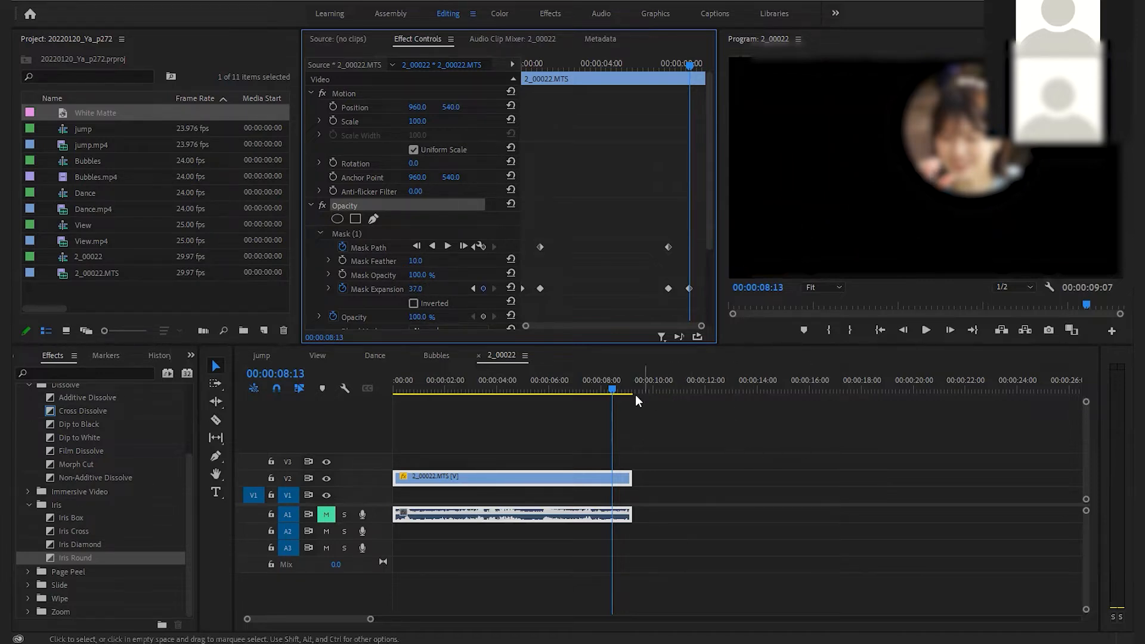
- Preview the mask animation and shift the last Mask Path keyframe and last two Mask Expansion keyframes about one second earlier
{"action": "left_click", "coordinate": [600, 387]}
{"action": "key", "text": "space"}
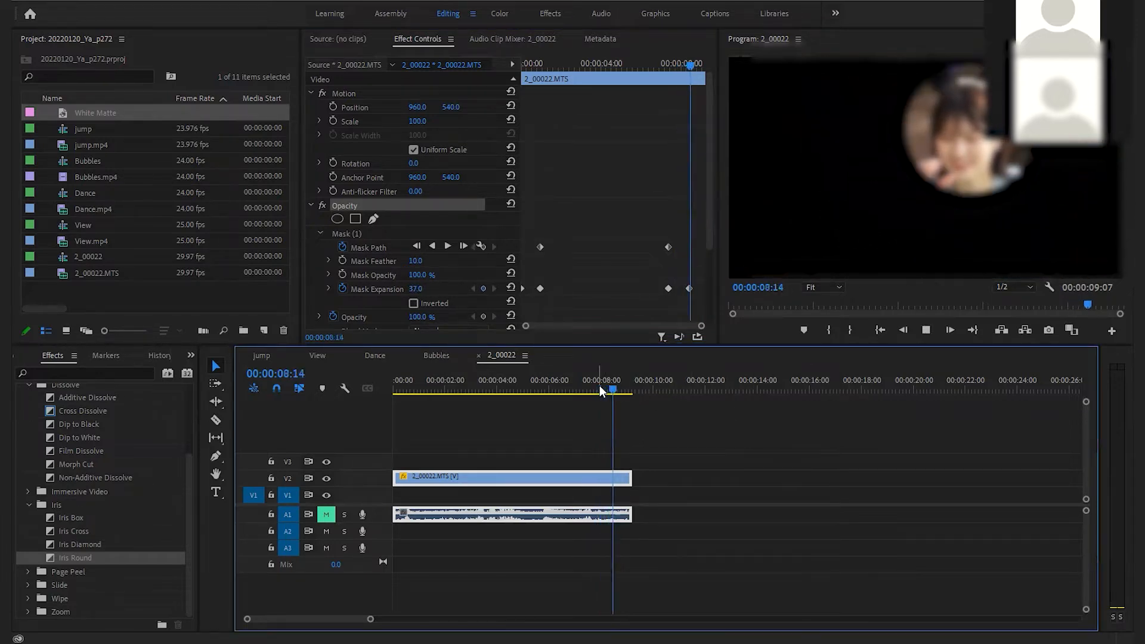
{"action": "key", "text": "space"}
{"action": "key", "text": "space"}
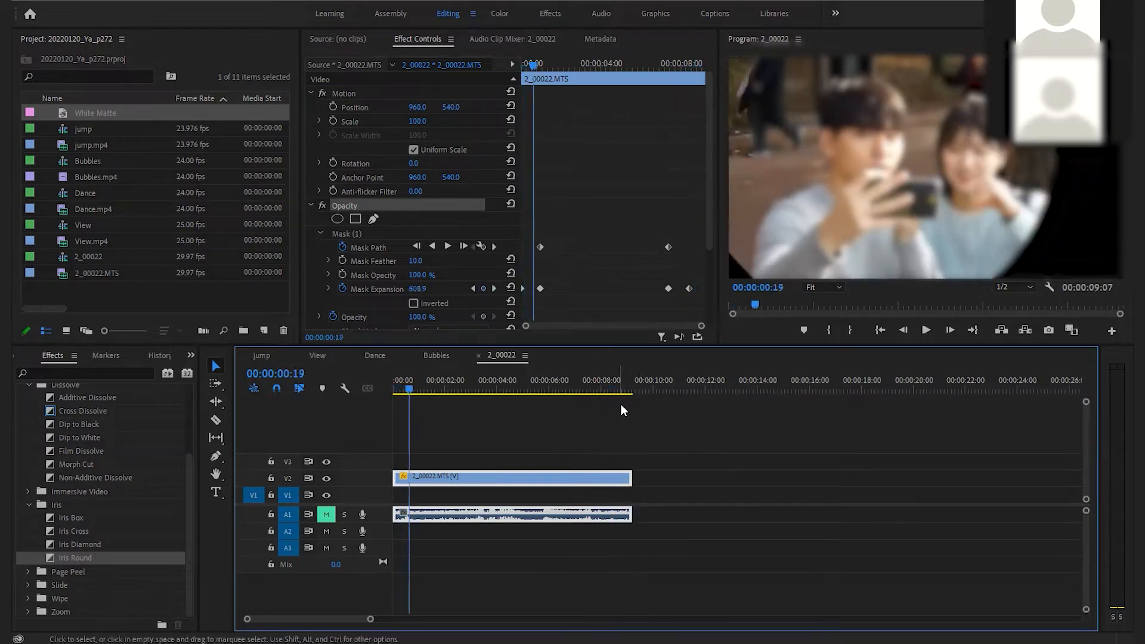
{"action": "left_click_drag", "start_coordinate": [649, 216], "coordinate": [650, 285]}
- Add a Mask Expansion keyframe of -373 at 00:00:08:12 and play the clip to check the closing mask
{"action": "left_click_drag", "start_coordinate": [613, 64], "coordinate": [689, 73]}
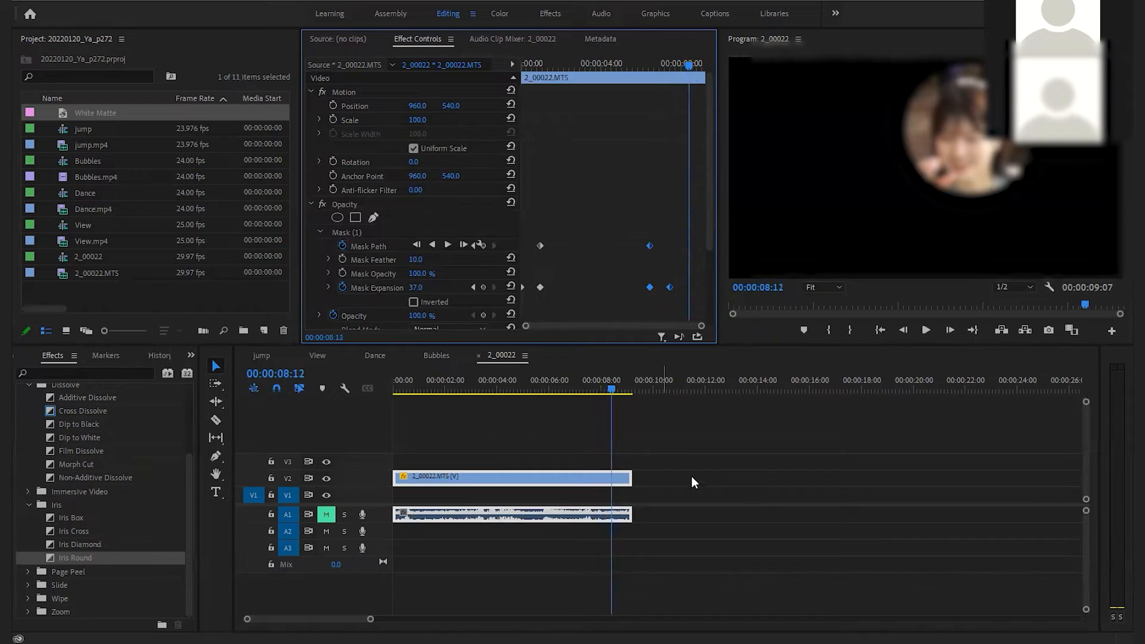
{"action": "left_click_drag", "start_coordinate": [416, 289], "coordinate": [311, 290]}
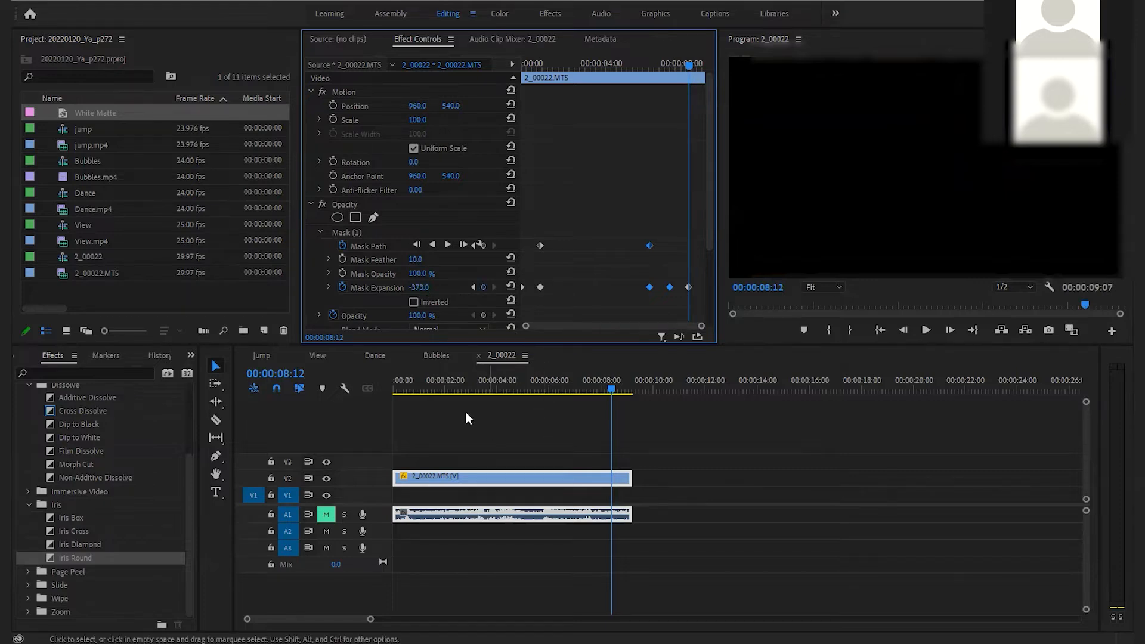
{"action": "left_click_drag", "start_coordinate": [411, 387], "coordinate": [327, 399]}
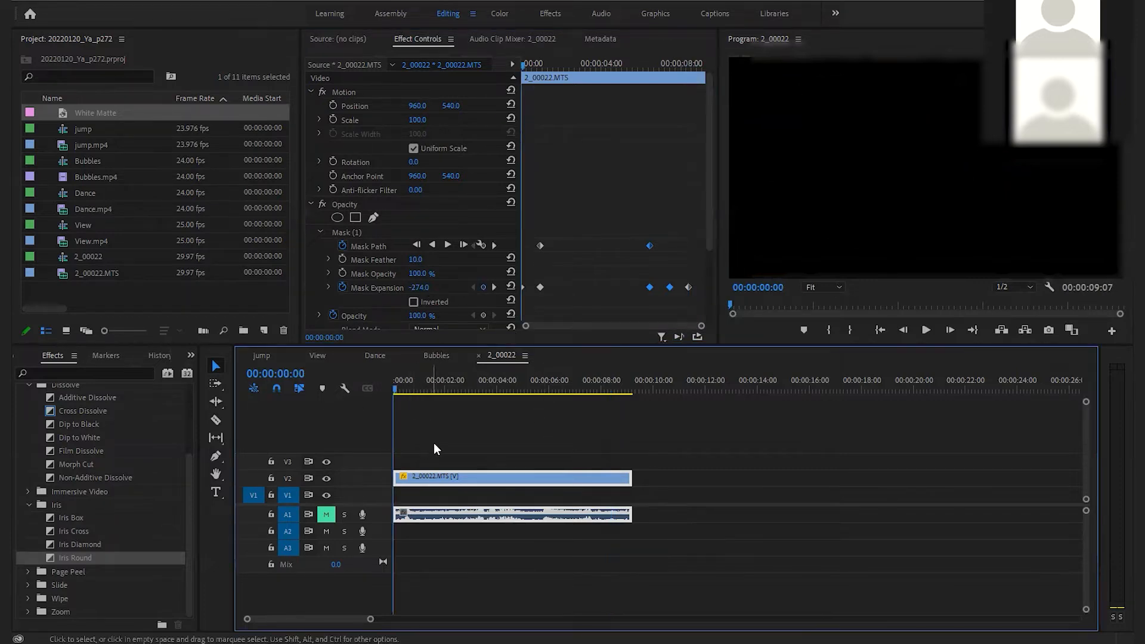
{"action": "key", "text": "space"}
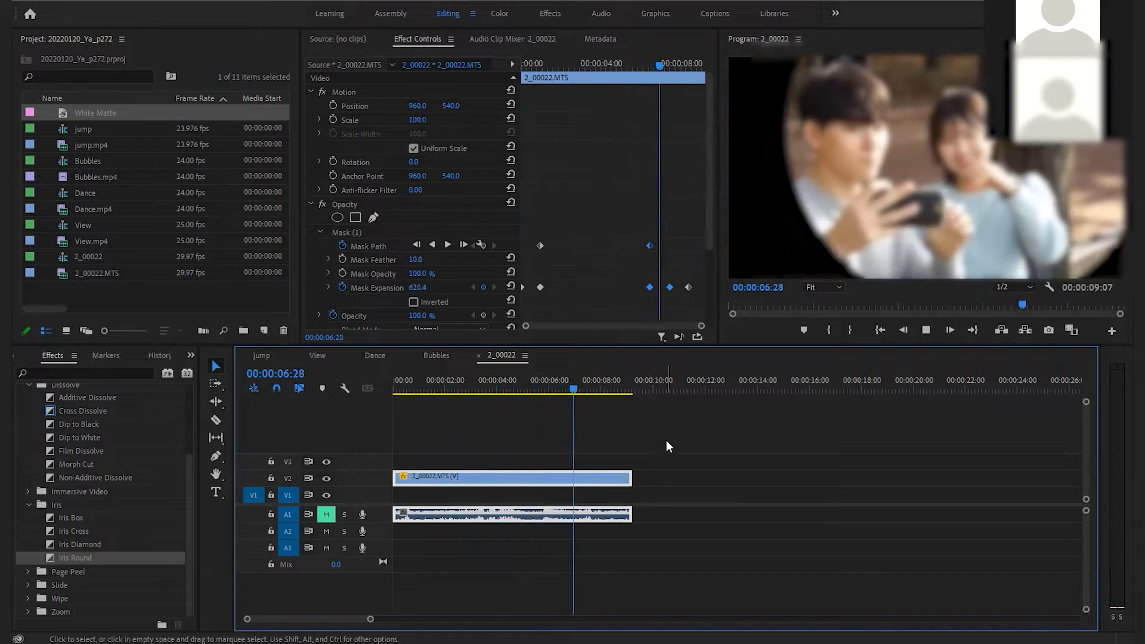
{"action": "mouse_move", "coordinate": [589, 388]}
{"action": "left_mouse_down"}
{"action": "mouse_move", "coordinate": [598, 381]}
{"action": "mouse_move", "coordinate": [588, 382]}
{"action": "left_mouse_up"}
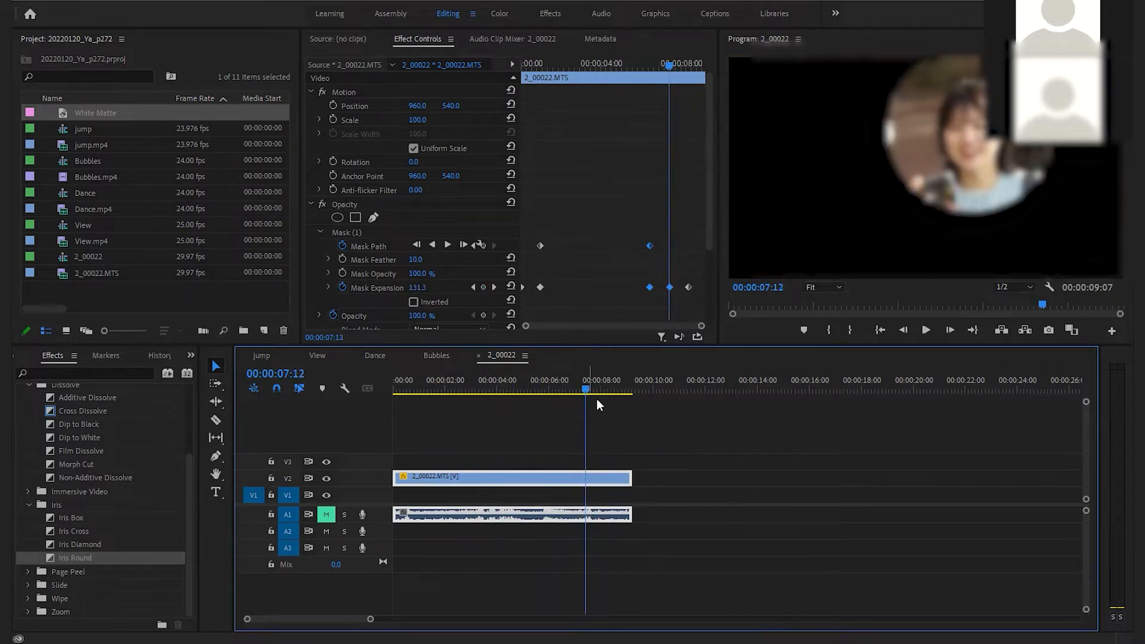
- Hold the Mask Expansion at 37 with a duplicate keyframe after 00:00:08:00, and move the closing -373 keyframe to the clip's end
{"action": "left_click_drag", "start_coordinate": [688, 286], "coordinate": [710, 284]}
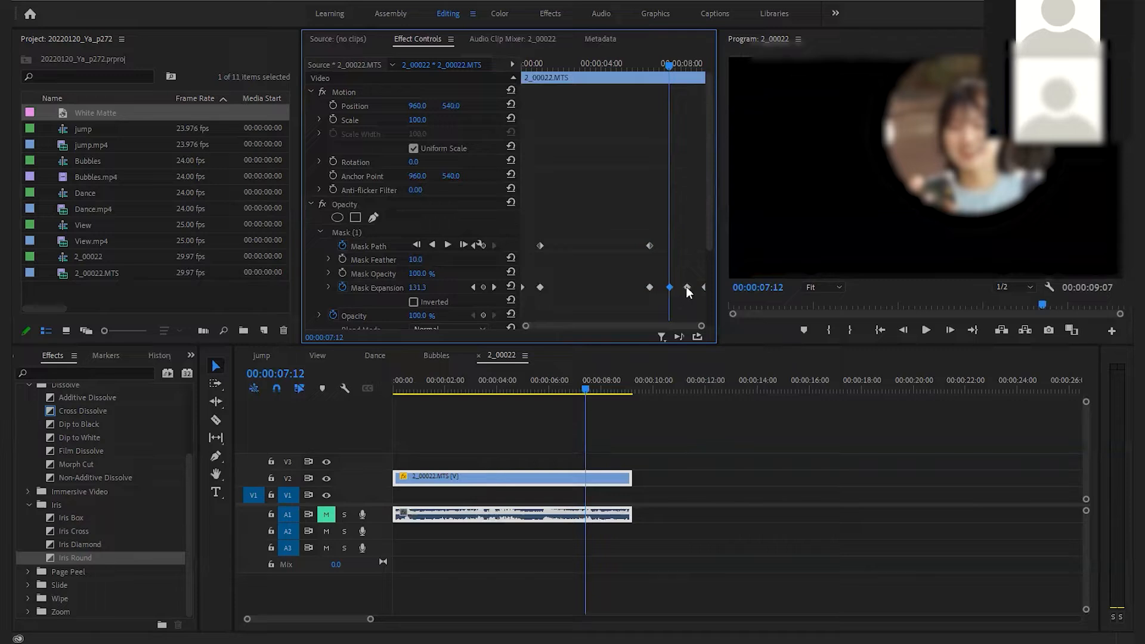
{"action": "left_click", "coordinate": [654, 63]}
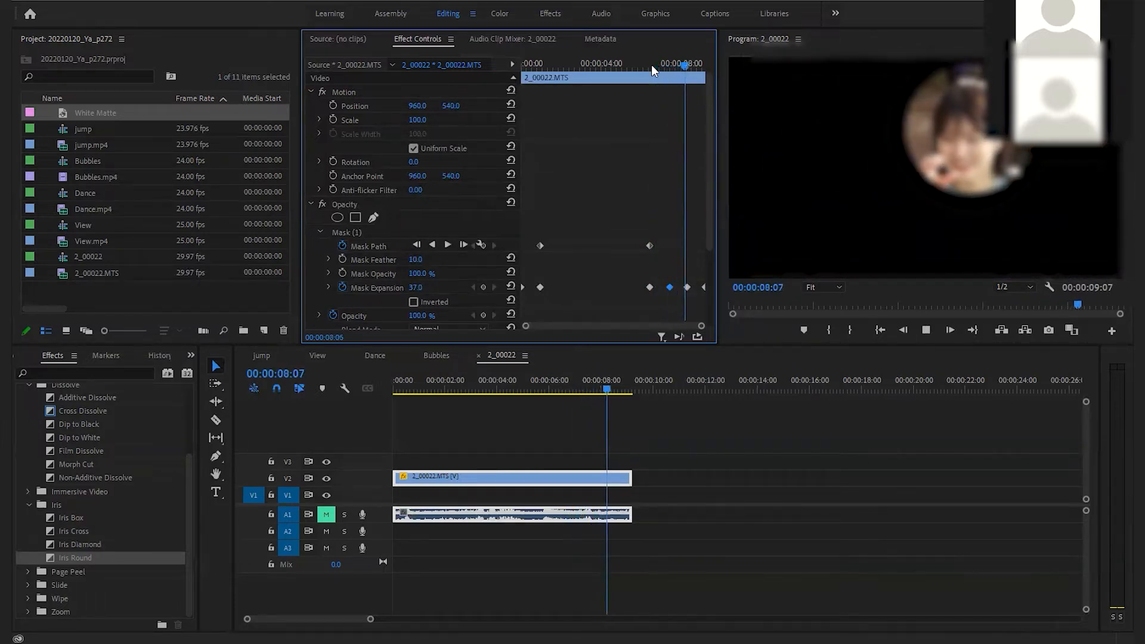
{"action": "key", "text": "space"}
- Move the closing -373 Mask Expansion keyframe earlier, right after the second 37 keyframe, and replay the clip
{"action": "left_click", "coordinate": [701, 286]}
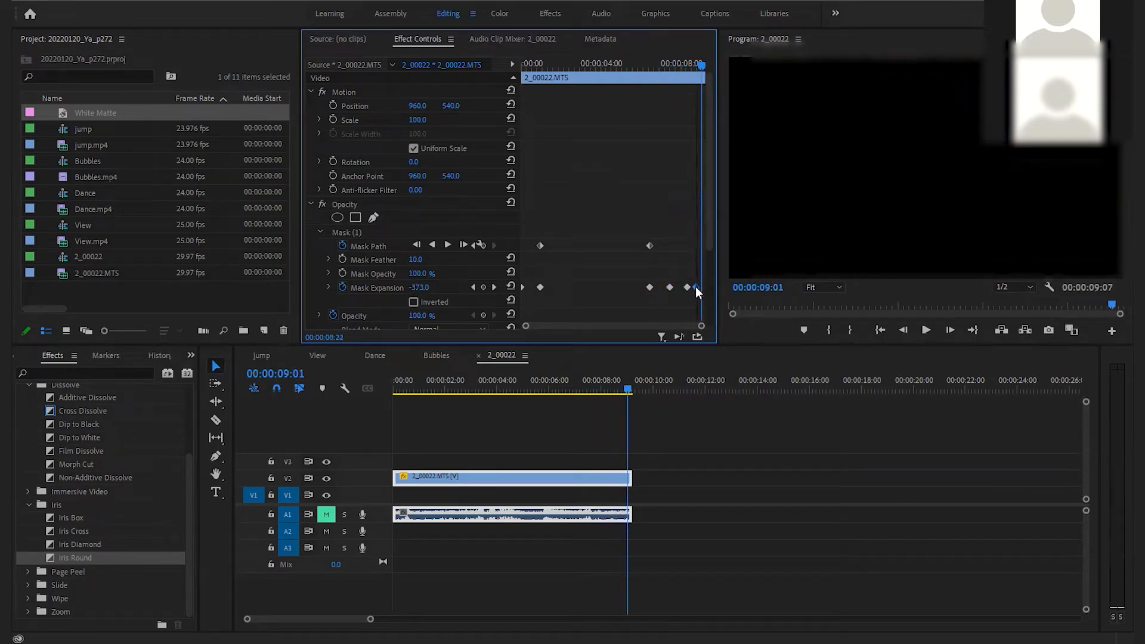
{"action": "left_click", "coordinate": [621, 63]}
{"action": "key", "text": "space"}
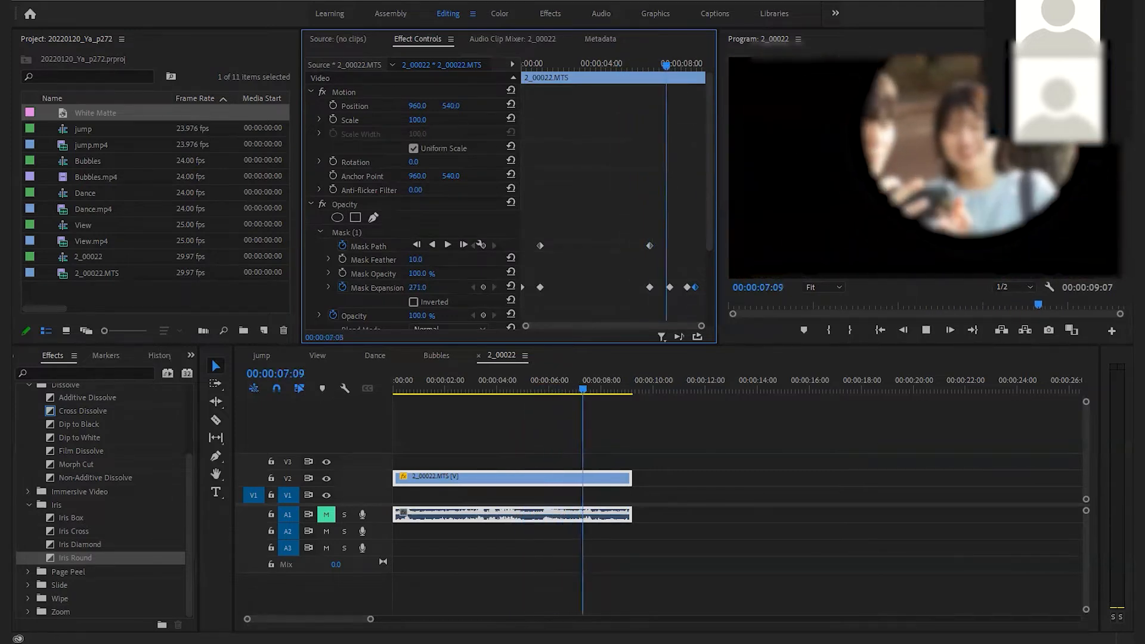
{"action": "key", "text": "space"}
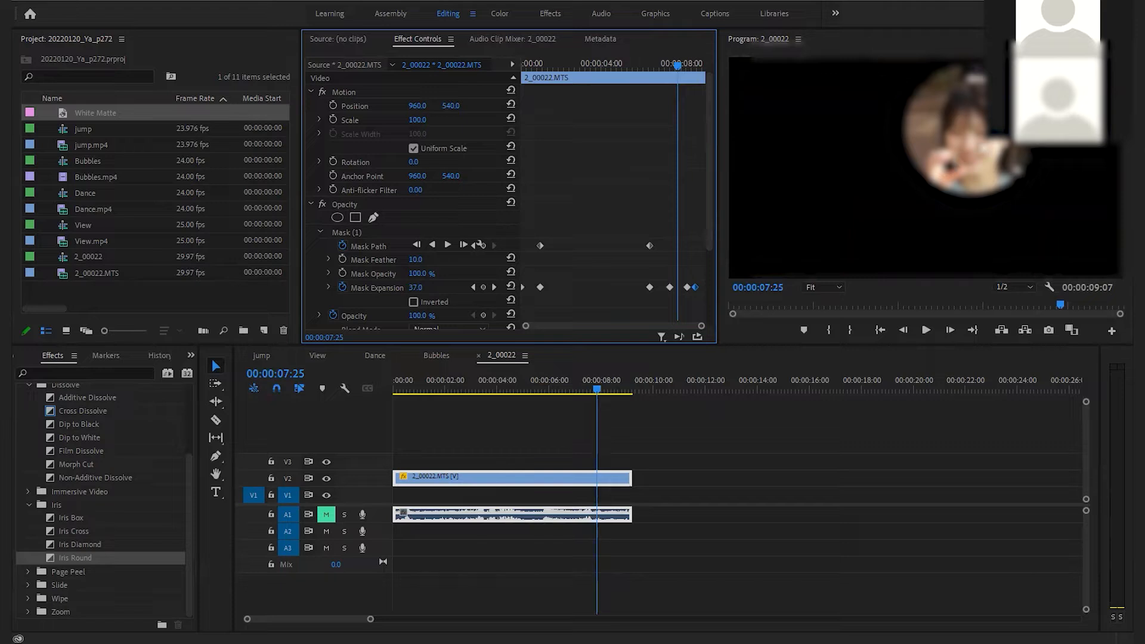
{"action": "key", "text": "space"}
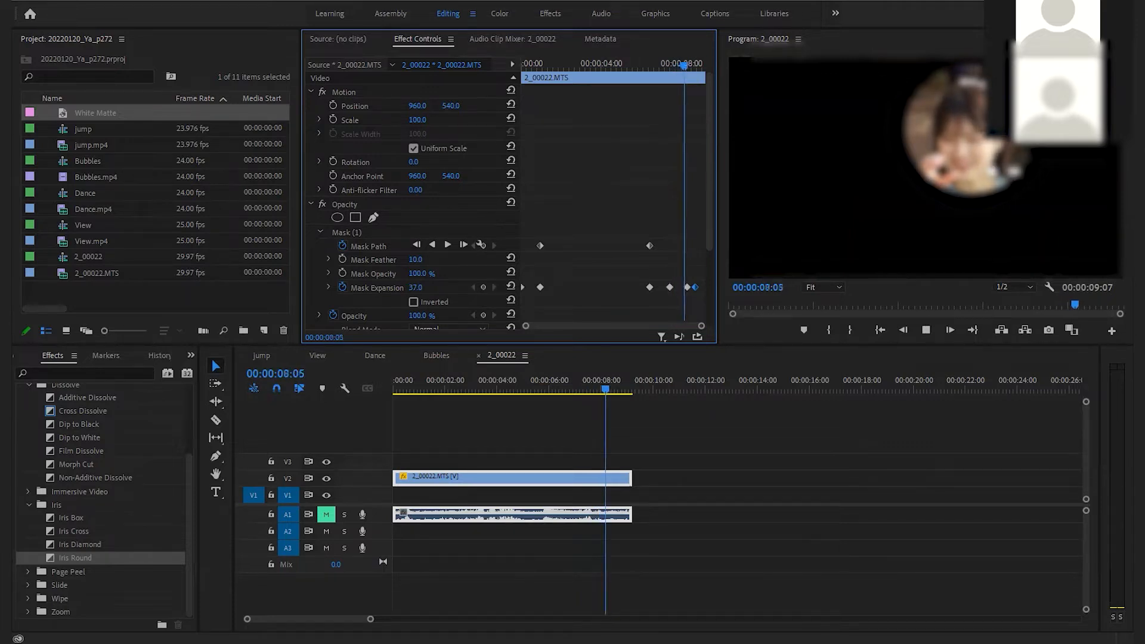
{"action": "key", "text": "Home"}
{"action": "key", "text": "space"}
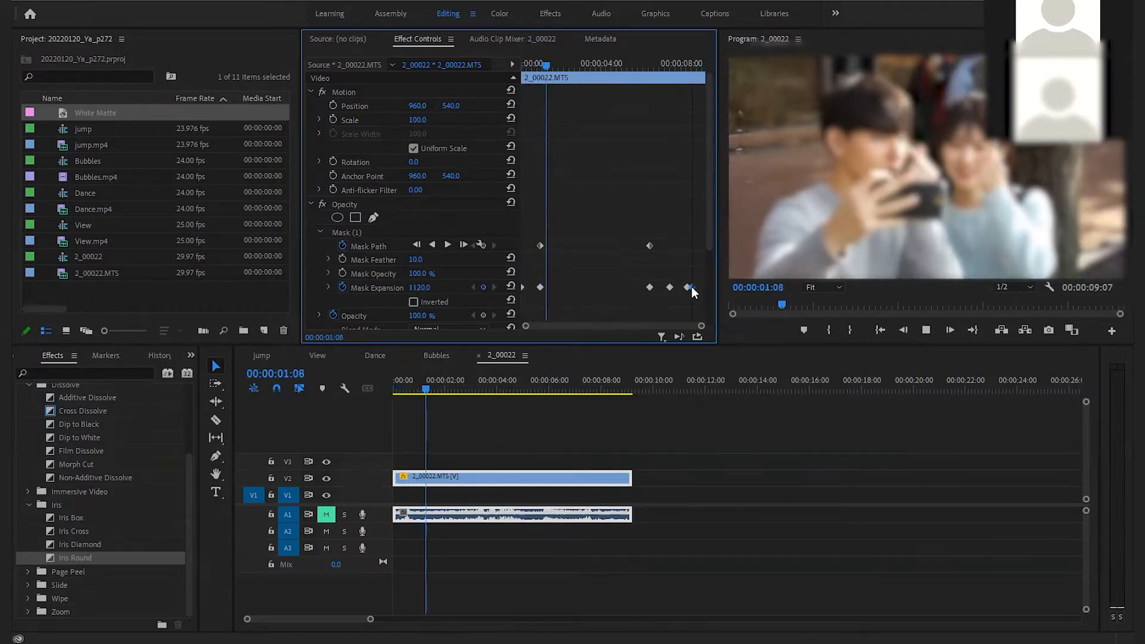
{"action": "key", "text": "space"}
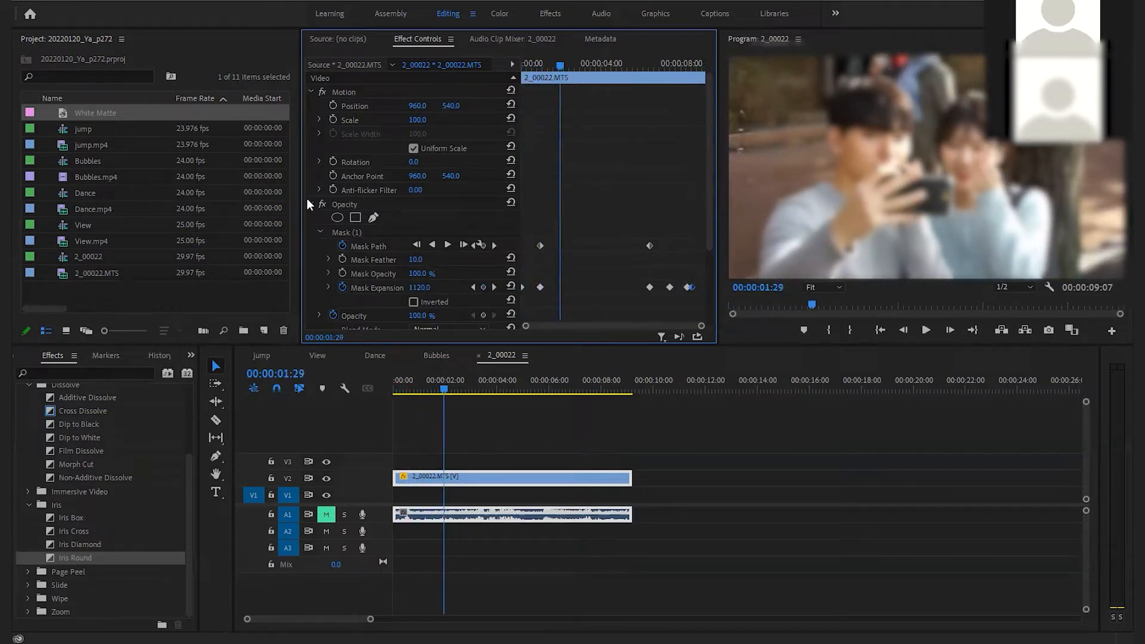
- Try adding a second elliptical opacity mask to the 2_00022.MTS clip and play it from the start
{"action": "left_click", "coordinate": [338, 217]}
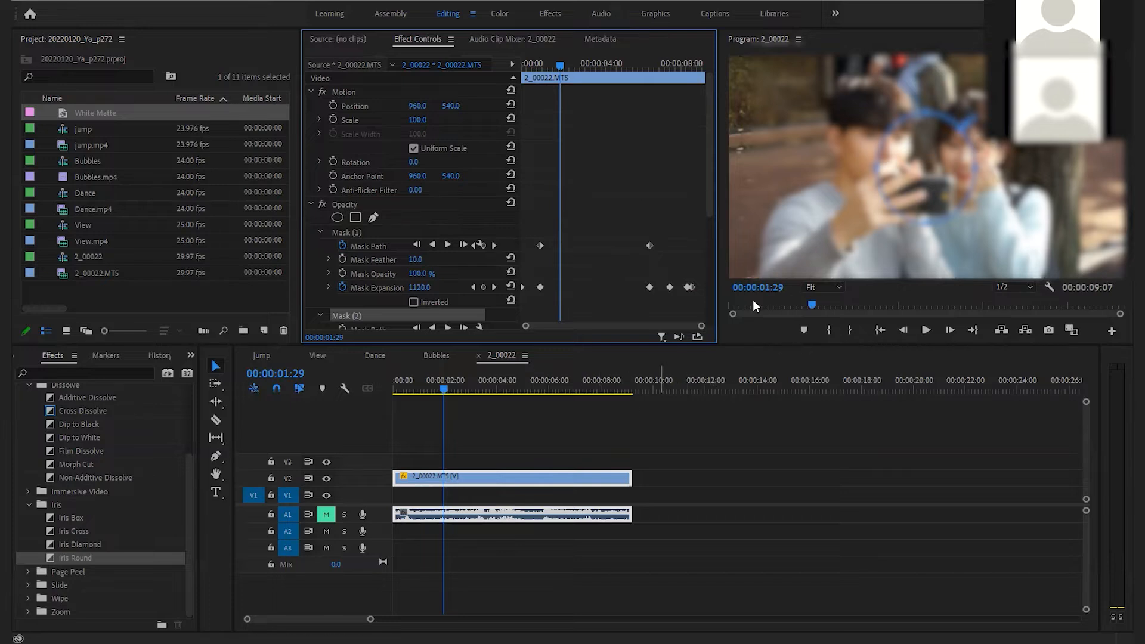
{"action": "left_click", "coordinate": [424, 391]}
{"action": "left_click_drag", "start_coordinate": [424, 386], "coordinate": [349, 410]}
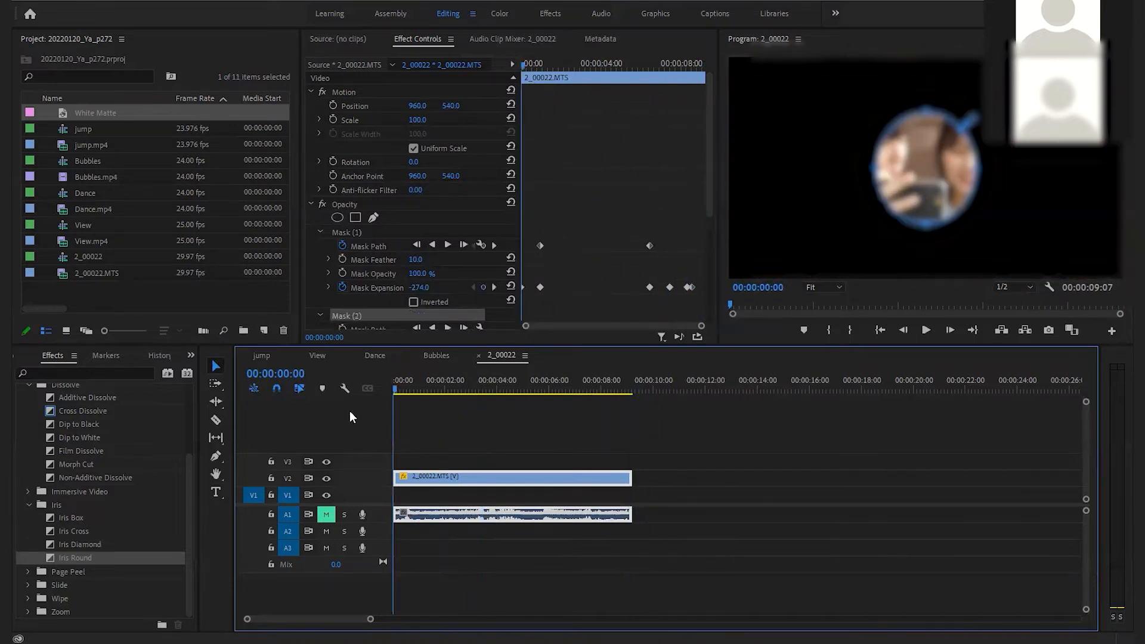
{"action": "left_click", "coordinate": [471, 442]}
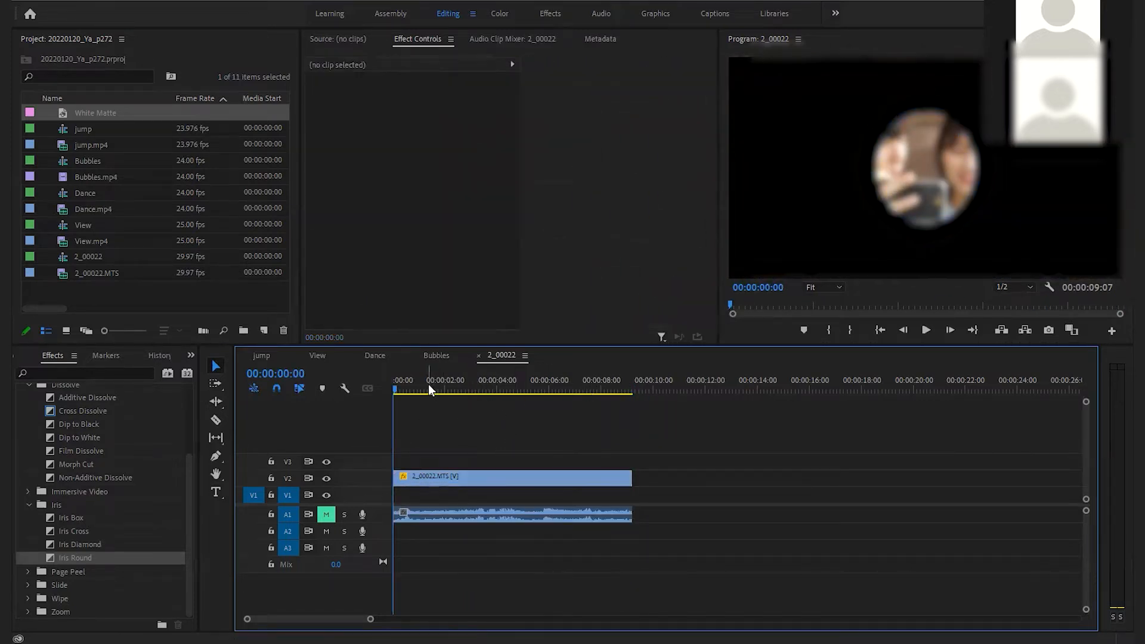
{"action": "key", "text": "space"}
{"action": "key", "text": "space"}
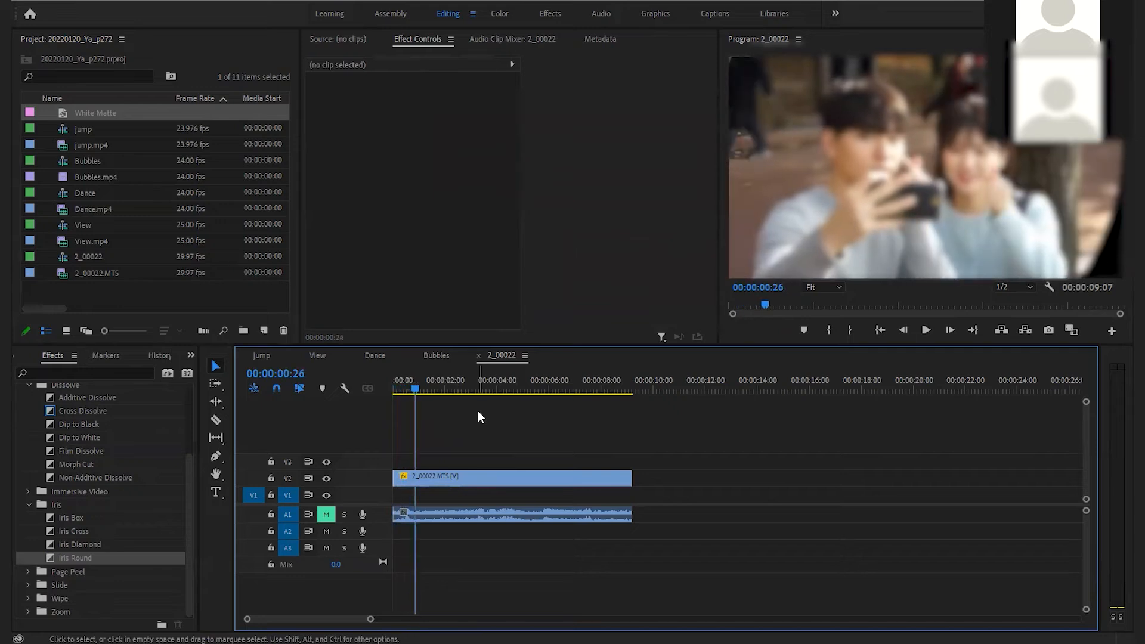
{"action": "left_click_drag", "start_coordinate": [416, 391], "coordinate": [372, 388]}
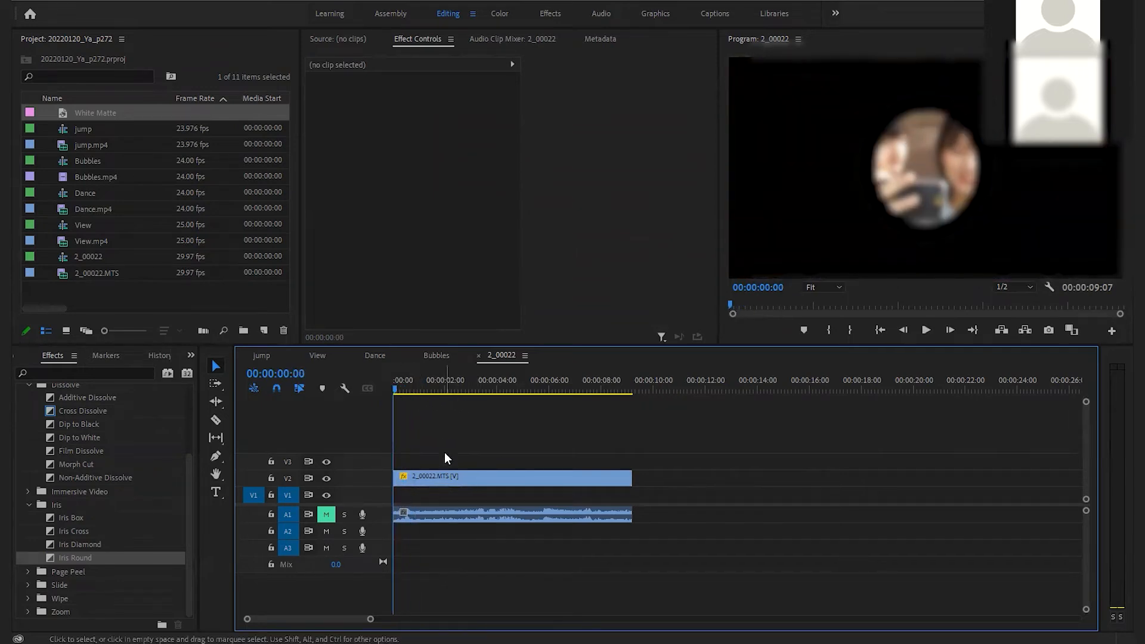
- Check how the Mask (1) path moves through the clip and undo the added second mask
{"action": "left_click", "coordinate": [448, 474]}
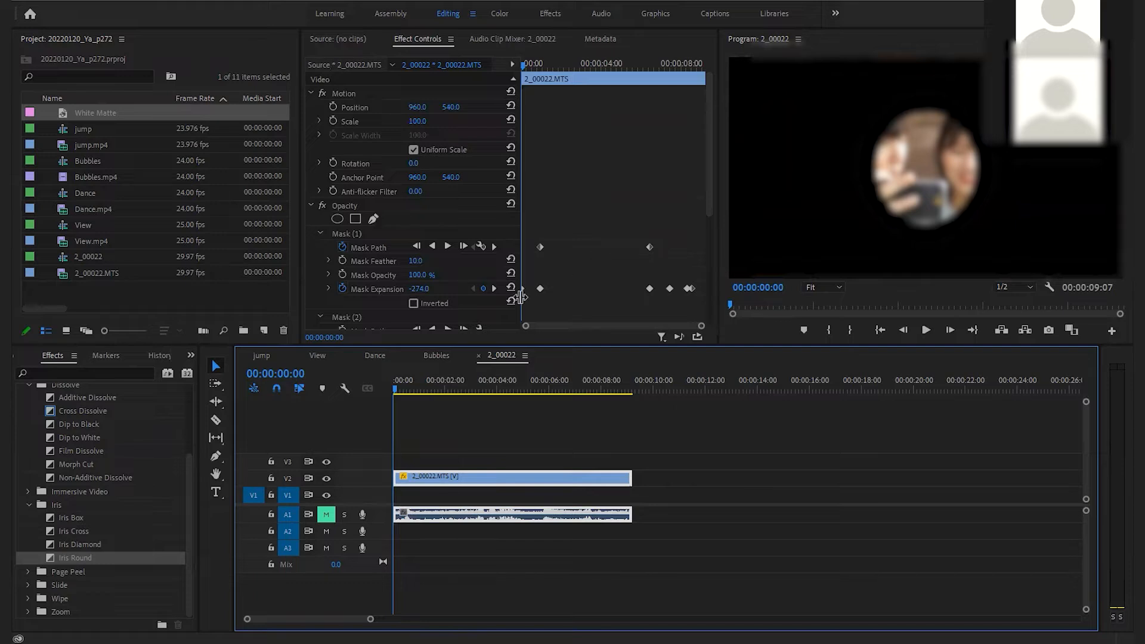
{"action": "key", "text": "space"}
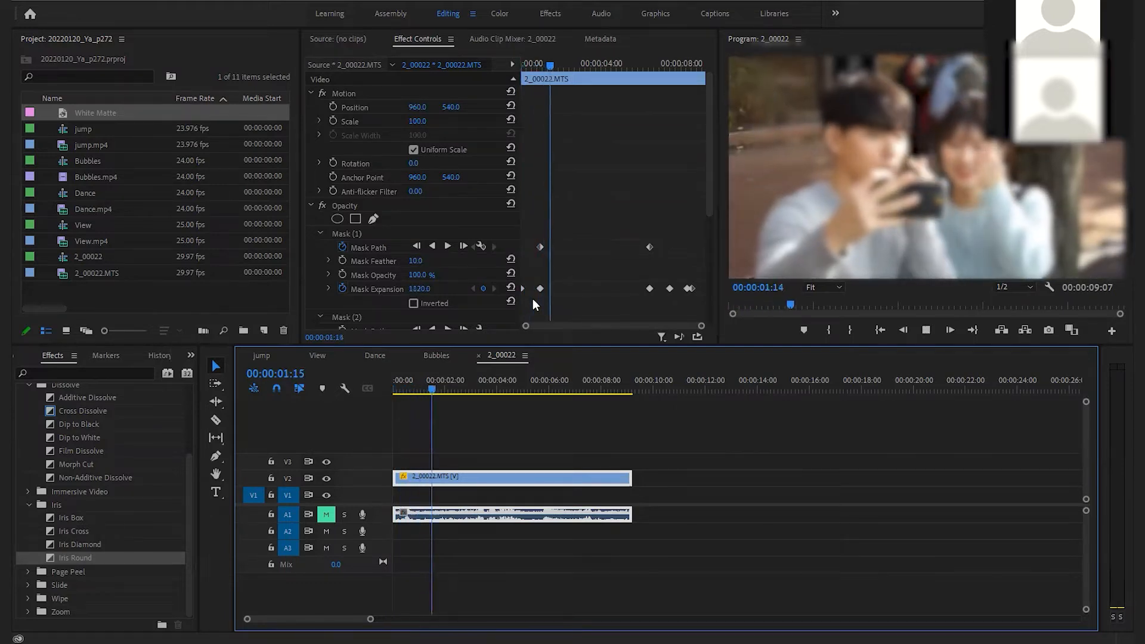
{"action": "left_click_drag", "start_coordinate": [608, 62], "coordinate": [640, 64]}
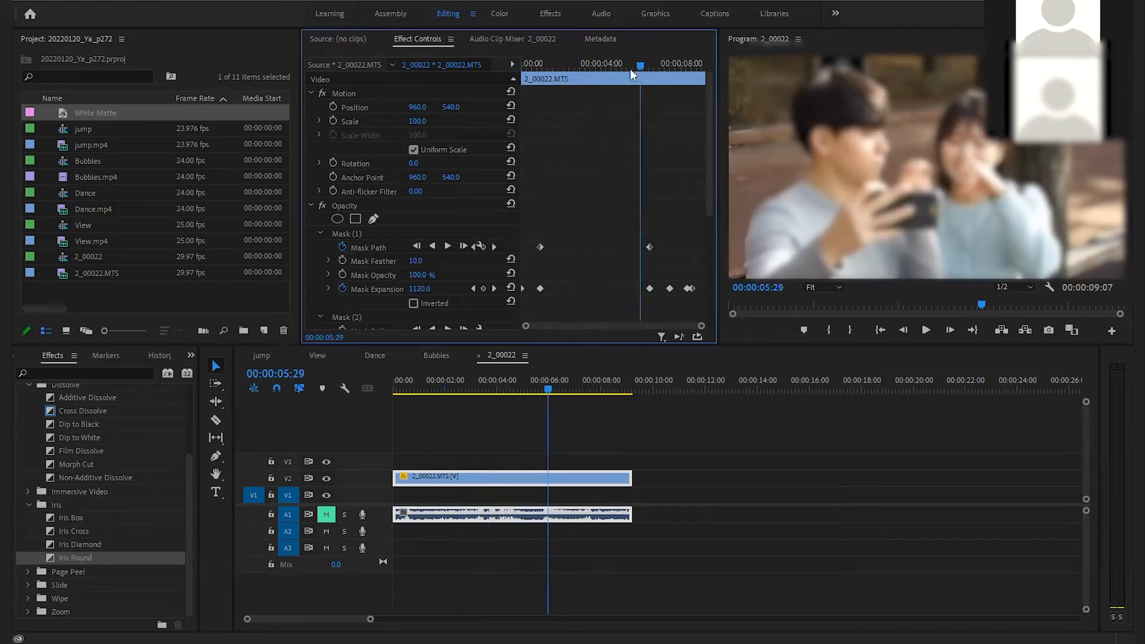
{"action": "left_click", "coordinate": [346, 207]}
{"action": "left_click", "coordinate": [344, 233]}
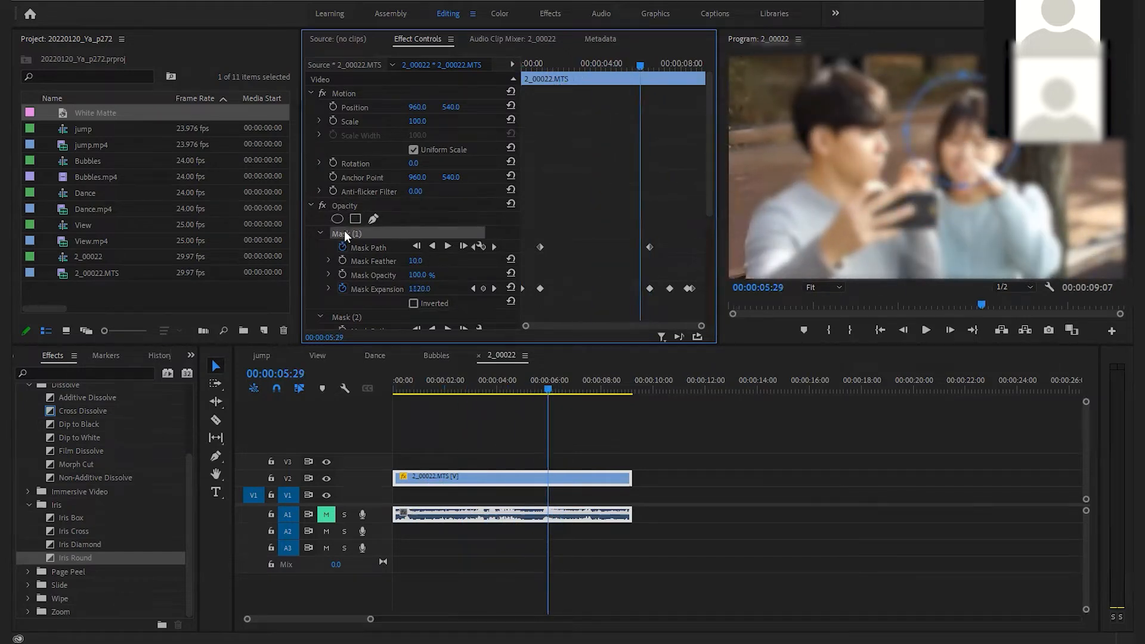
{"action": "left_click_drag", "start_coordinate": [551, 63], "coordinate": [586, 69]}
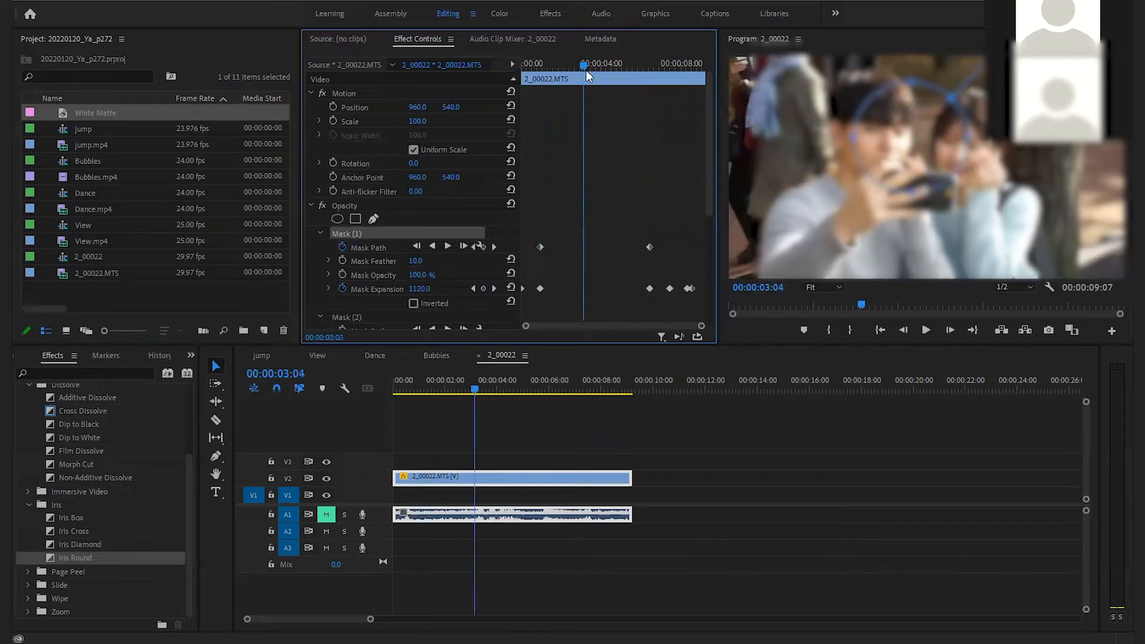
{"action": "key", "text": "ctrl+z"}
- Show the clip's mask keyframes with the playhead at 00:00:08:04, take a full-screen capture with the Snipping Tool, and dismiss the chat notification
{"action": "left_click_drag", "start_coordinate": [467, 382], "coordinate": [607, 388]}
{"action": "scroll", "coordinate": [403, 265], "scroll_direction": "down", "scroll_amount": 3}
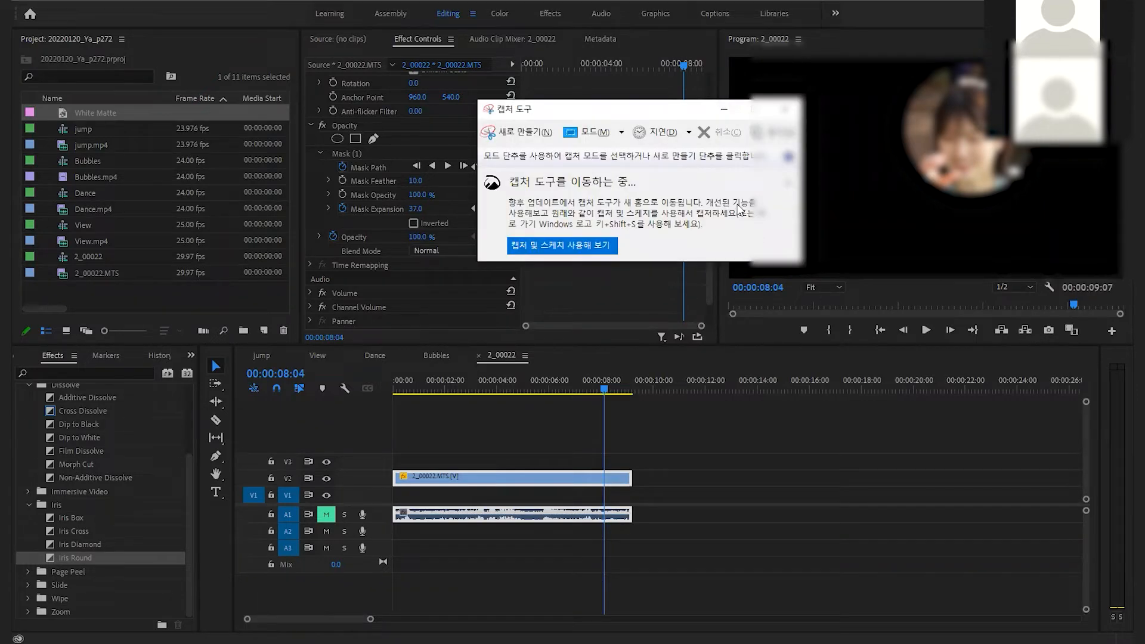
{"action": "key", "text": "ctrl+n"}
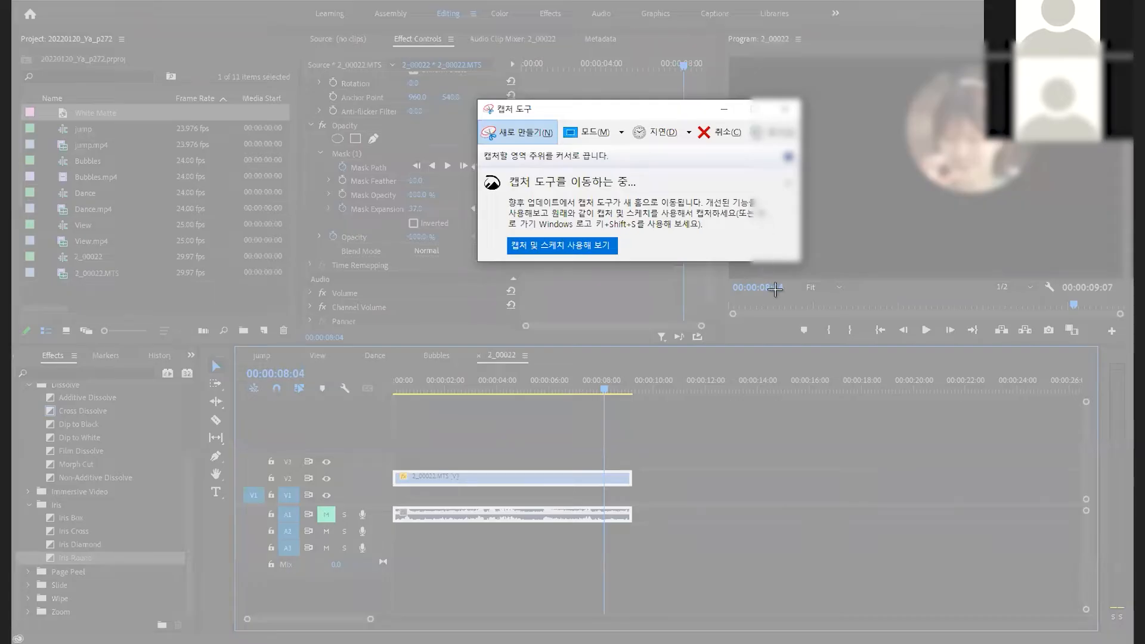
{"action": "left_click", "coordinate": [624, 136]}
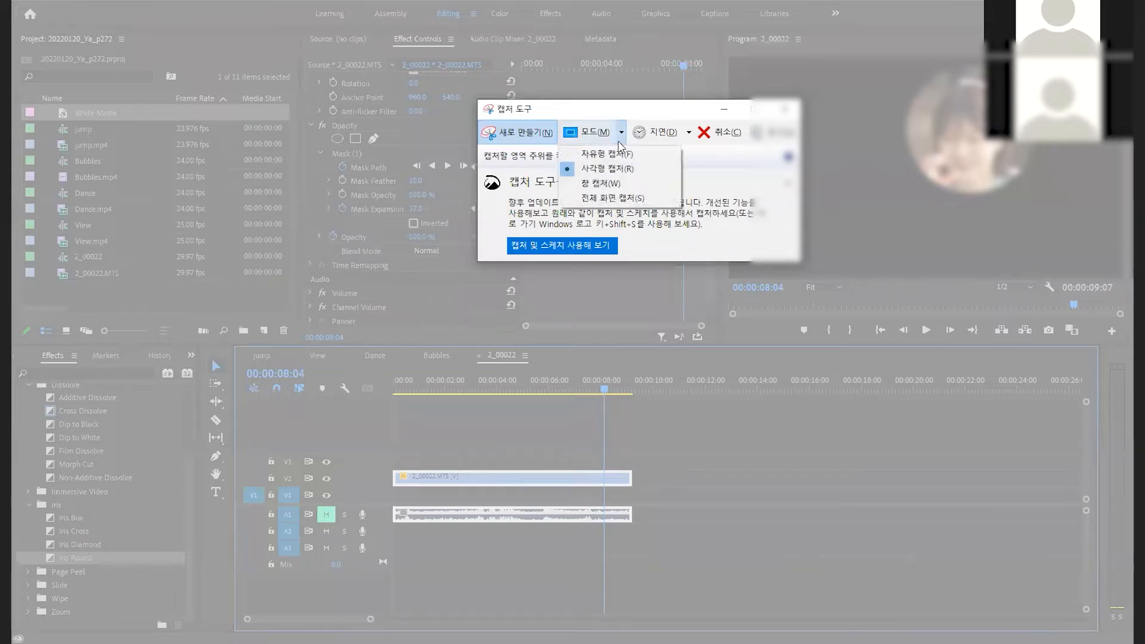
{"action": "left_click", "coordinate": [593, 199]}
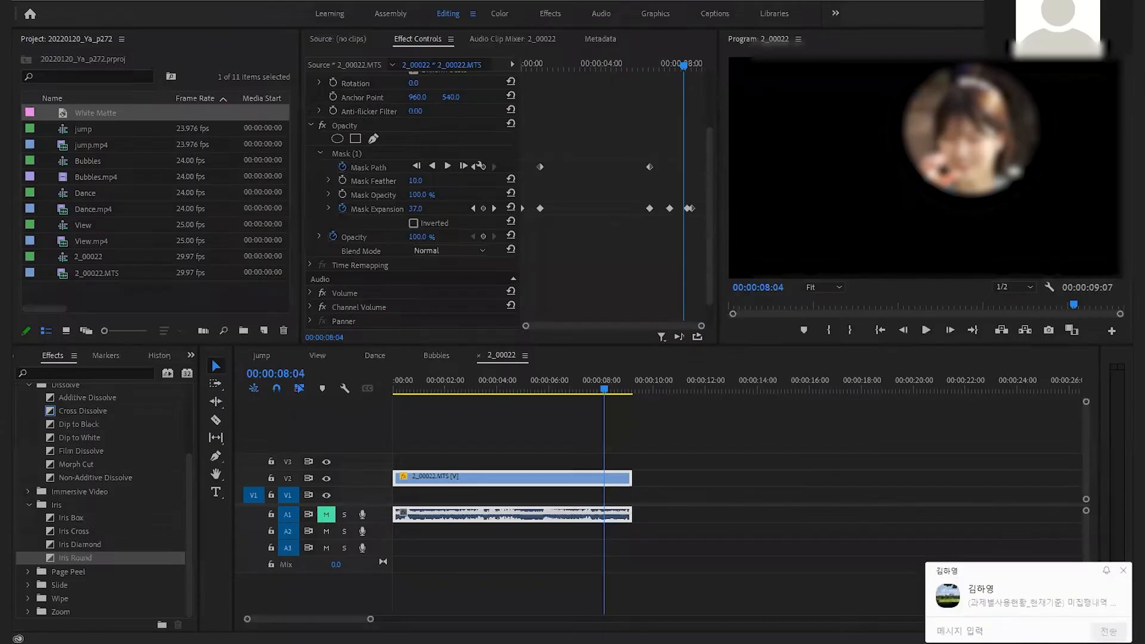
{"action": "left_click", "coordinate": [1122, 565]}
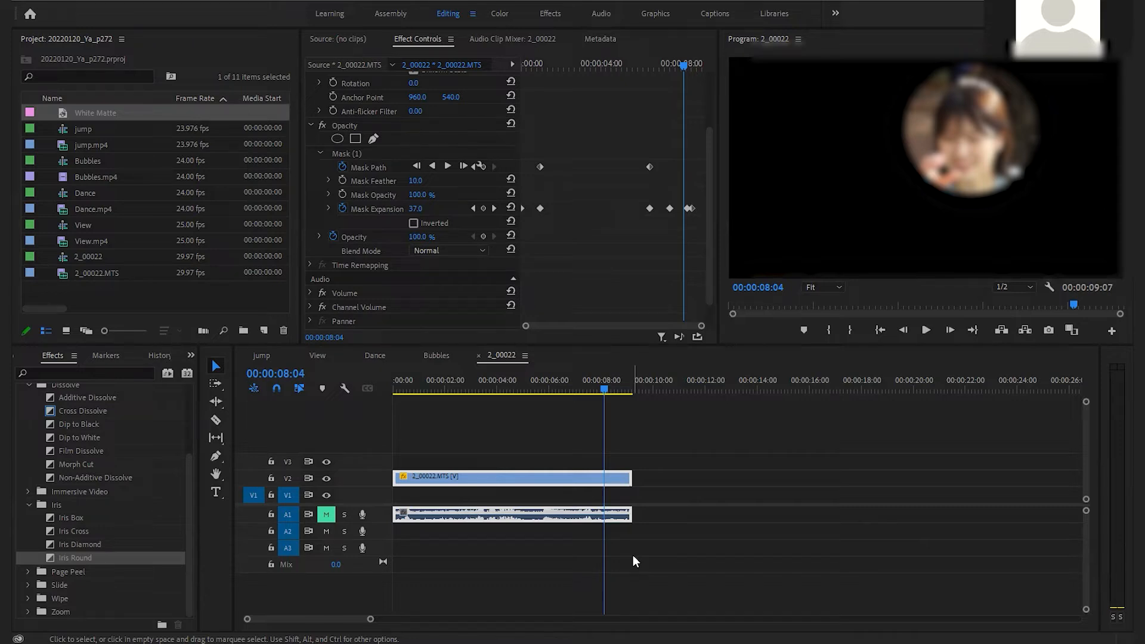
- Import Resort.mp4 from the 06 folder inside Pr_CC_2021 and create a new sequence from it
{"action": "double_click", "coordinate": [112, 296]}
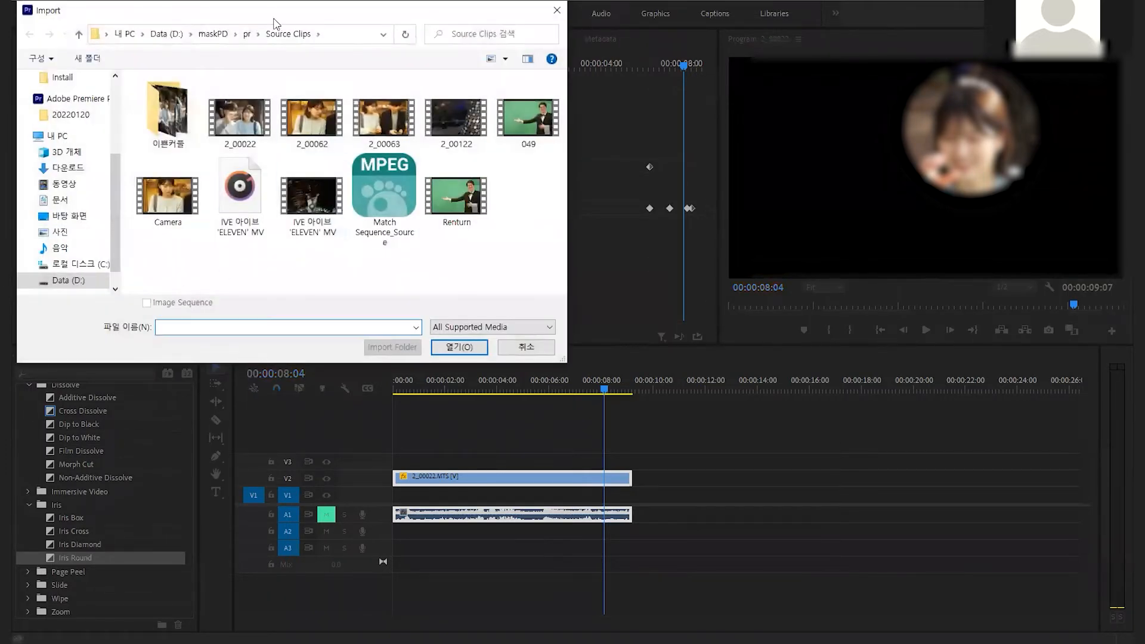
{"action": "left_click", "coordinate": [212, 36]}
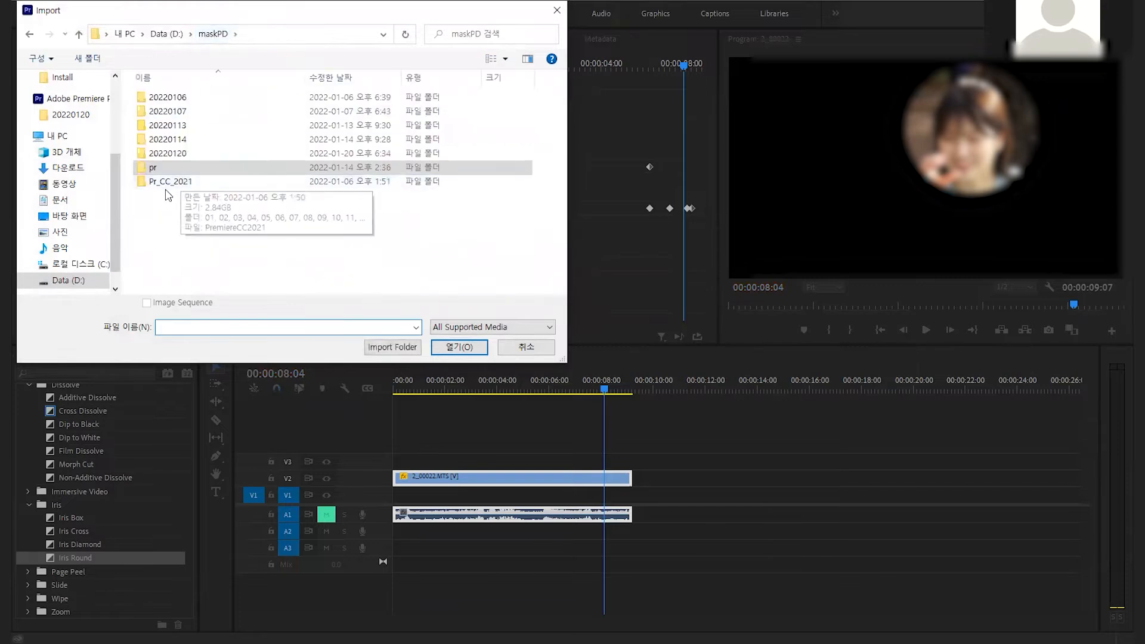
{"action": "double_click", "coordinate": [167, 185]}
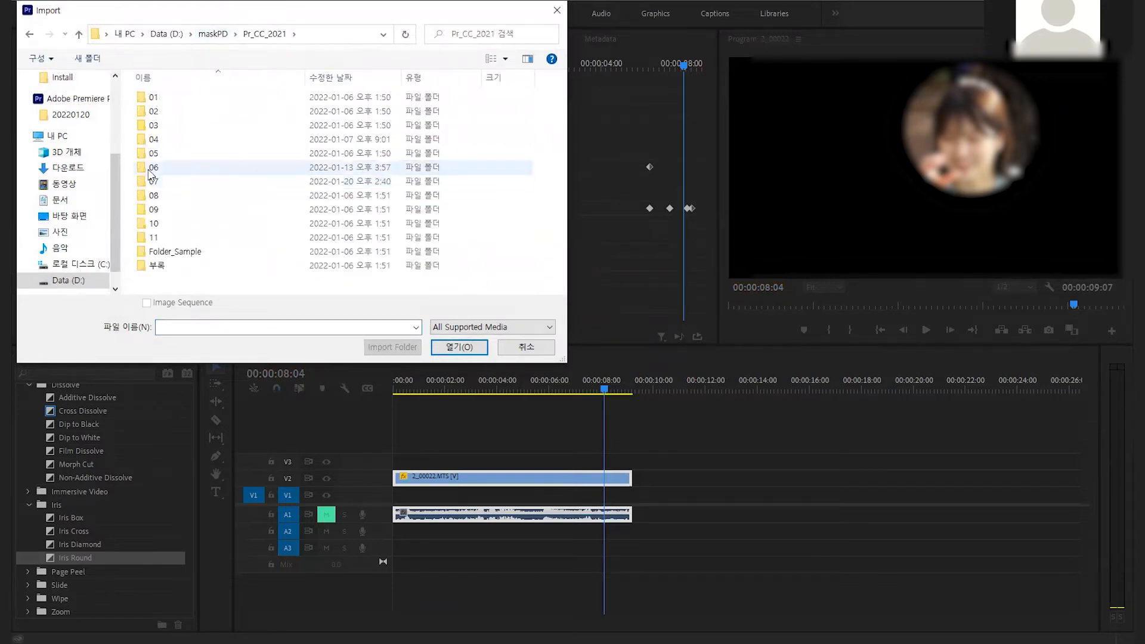
{"action": "double_click", "coordinate": [150, 169]}
{"action": "scroll", "coordinate": [177, 178], "scroll_direction": "down", "scroll_amount": 5}
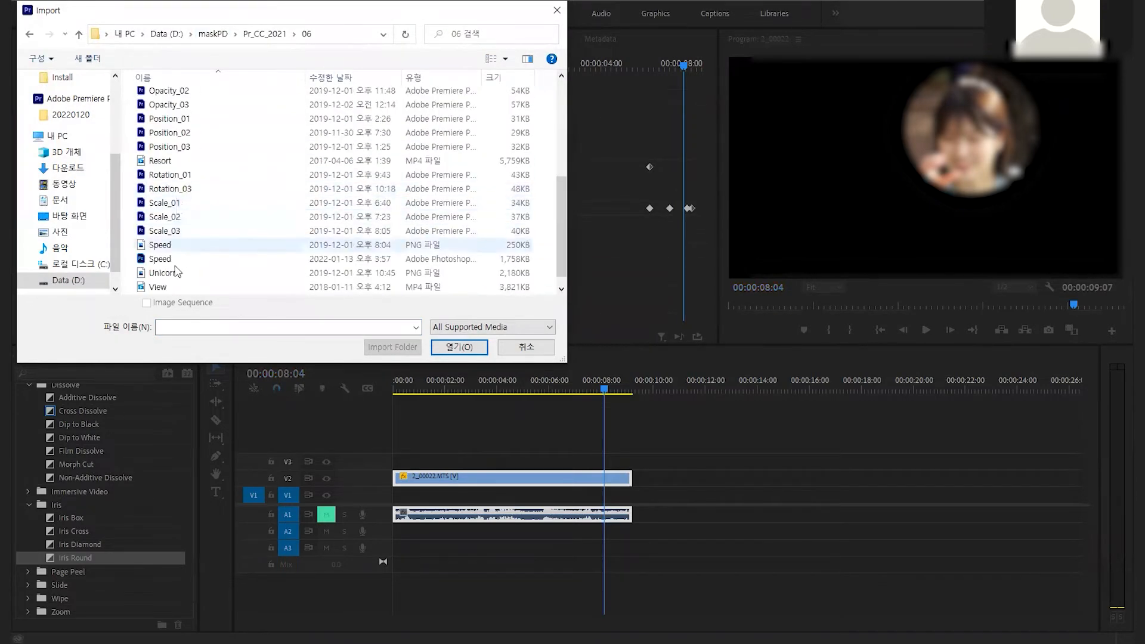
{"action": "left_click", "coordinate": [161, 161]}
{"action": "left_click", "coordinate": [457, 347]}
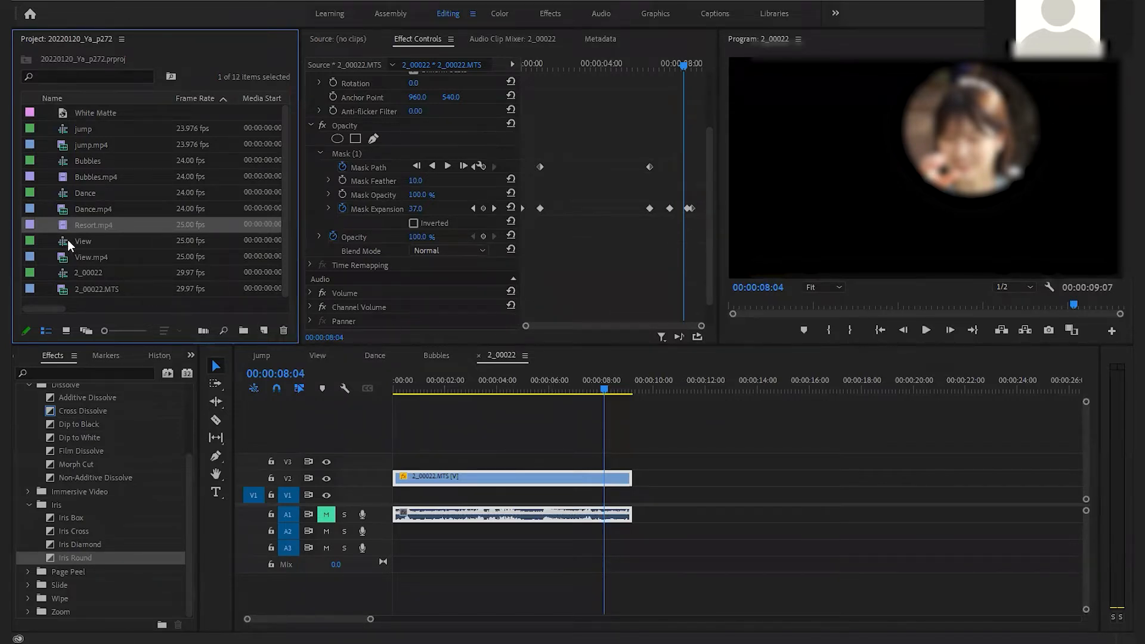
{"action": "left_click_drag", "start_coordinate": [64, 230], "coordinate": [267, 335]}
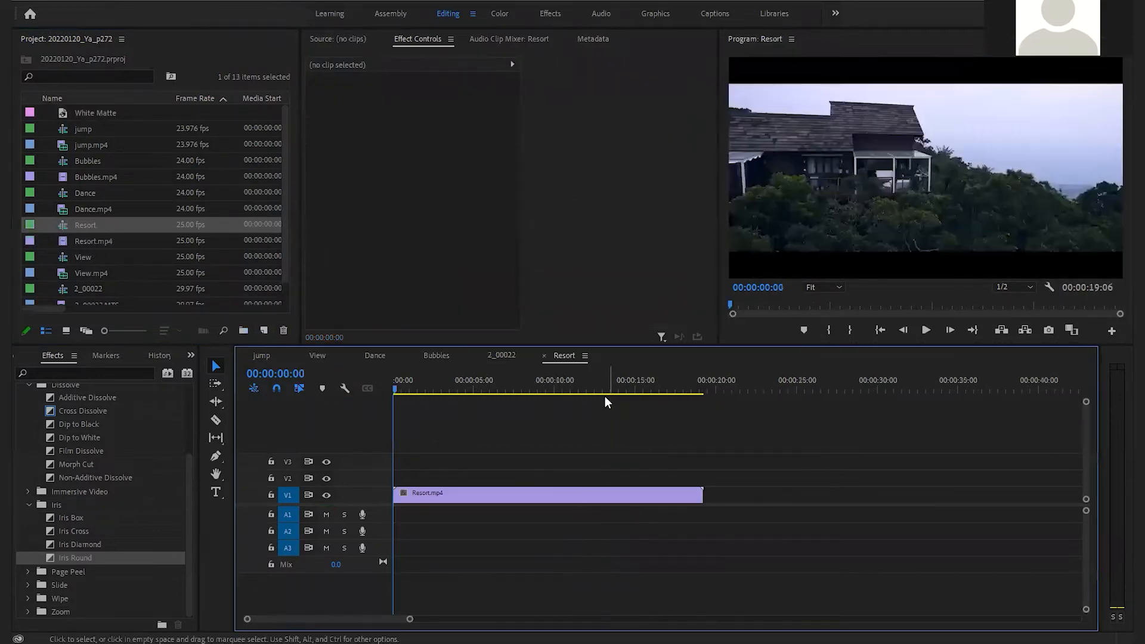
- Move the playhead to 00:00:09:01 and set the Resort.mp4 clip's Scale to 135
{"action": "left_click_drag", "start_coordinate": [405, 388], "coordinate": [539, 389]}
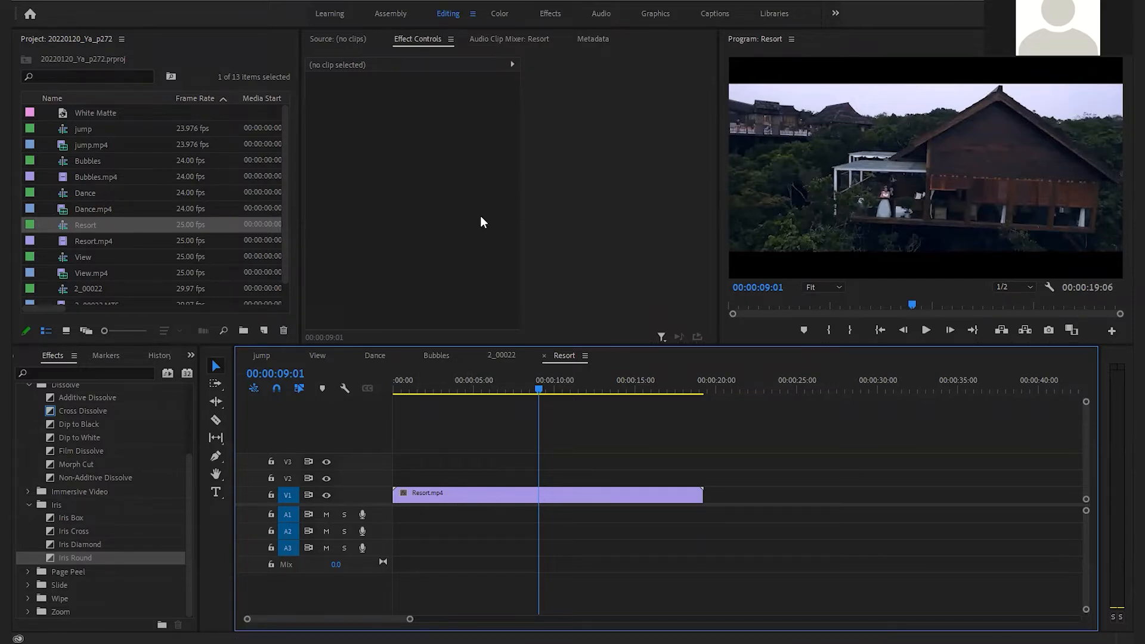
{"action": "left_click", "coordinate": [517, 493]}
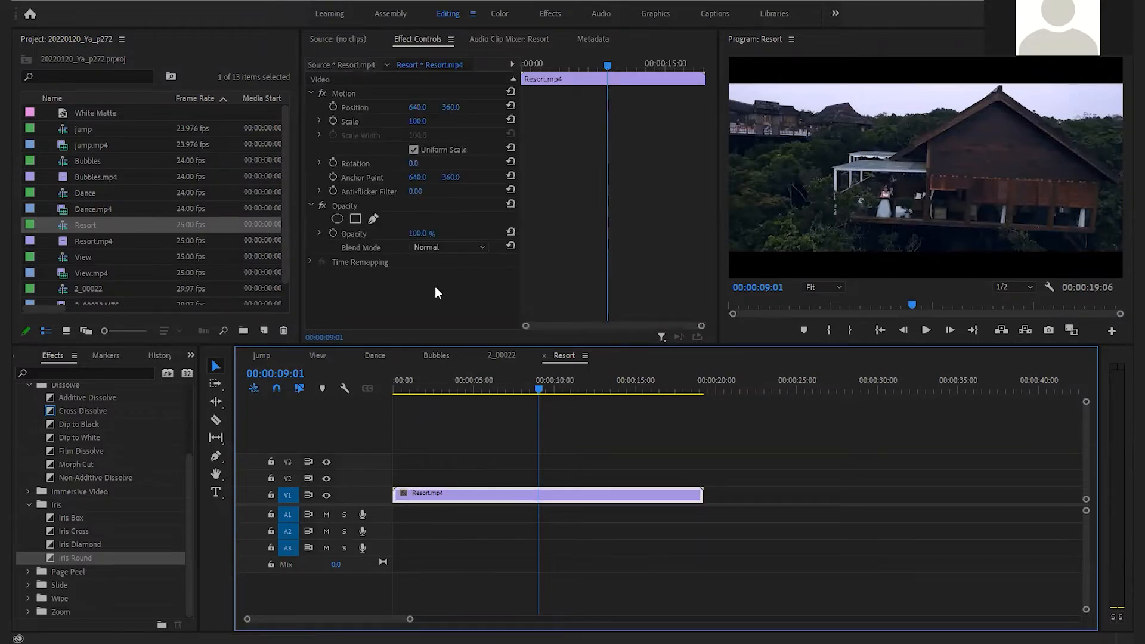
{"action": "left_click", "coordinate": [418, 122]}
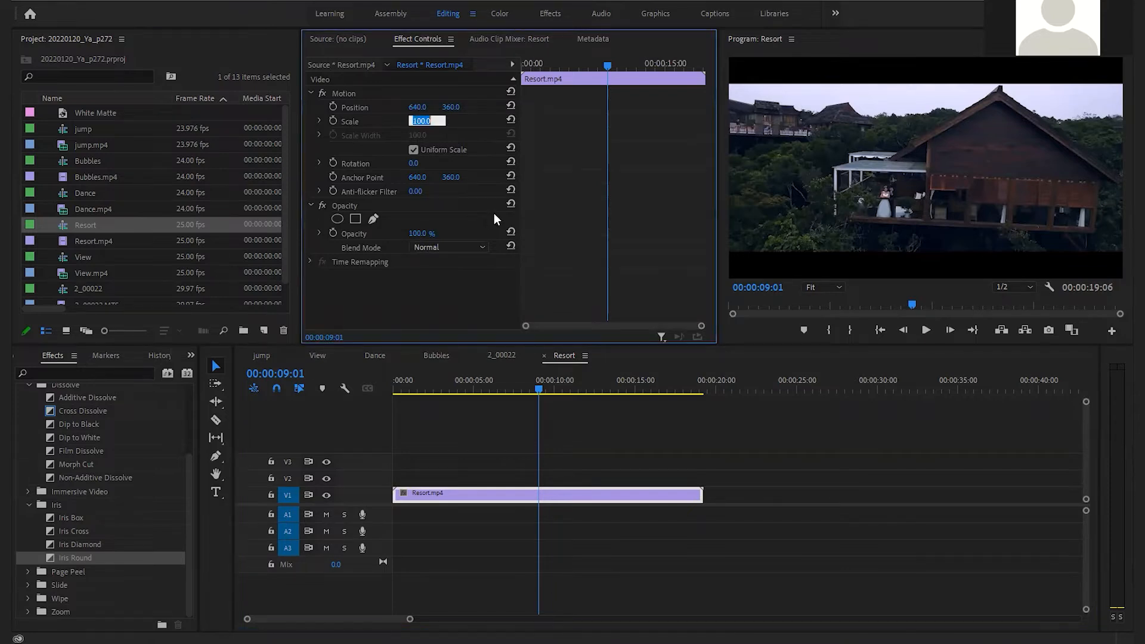
{"action": "type", "text": "135"}
{"action": "key", "text": "Return"}
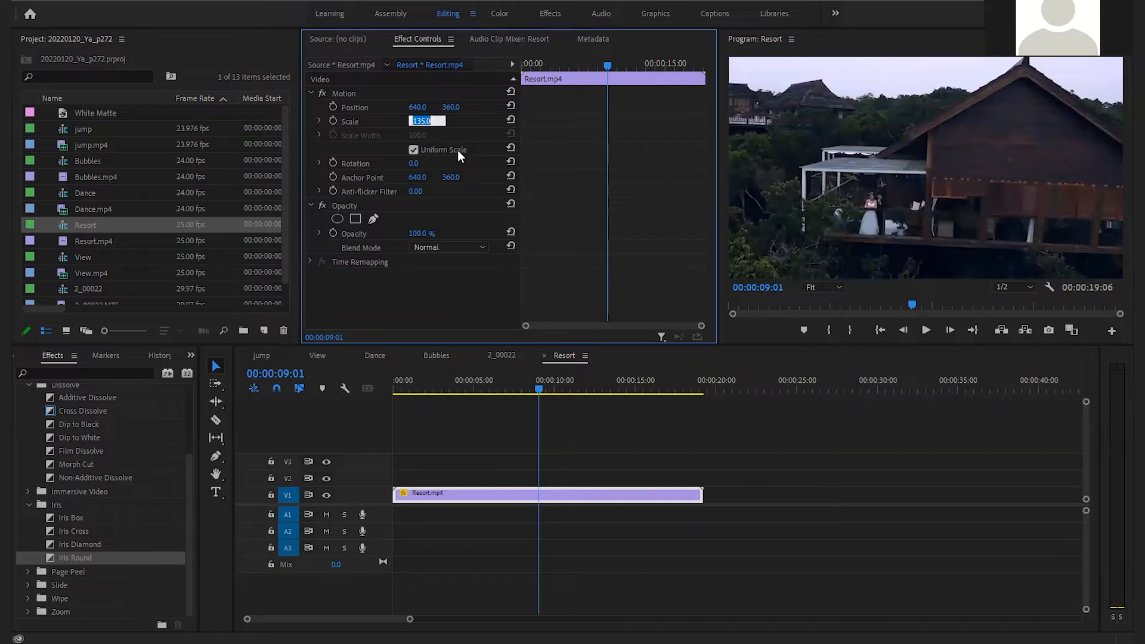
{"action": "type", "text": "133"}
{"action": "key", "text": "Return"}
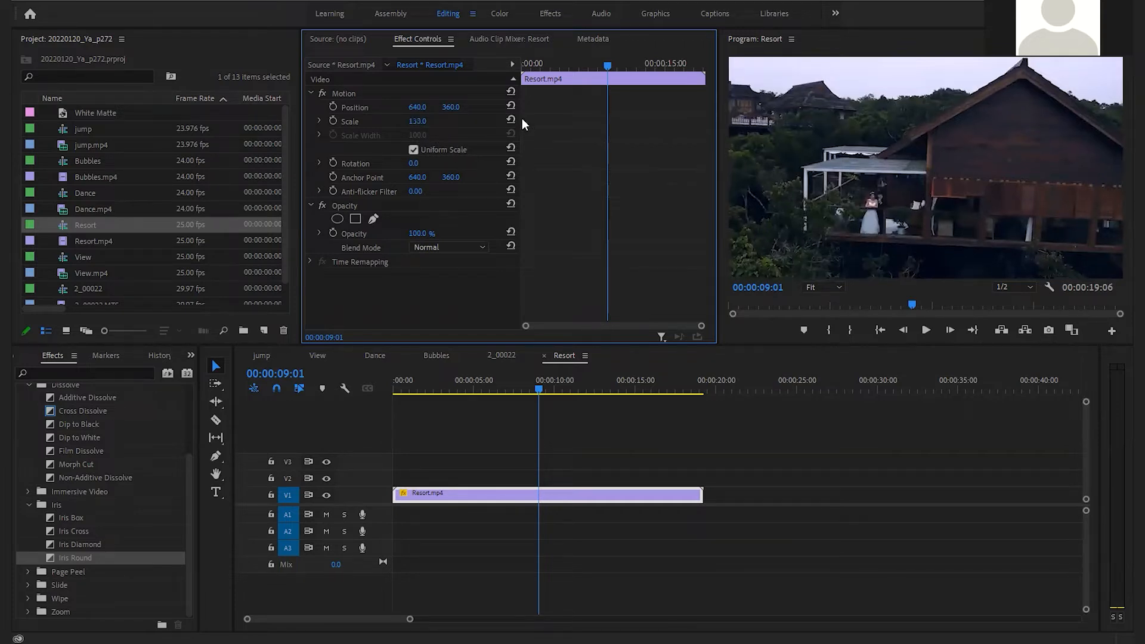
{"action": "left_click", "coordinate": [422, 124]}
{"action": "type", "text": "135"}
{"action": "key", "text": "Return"}
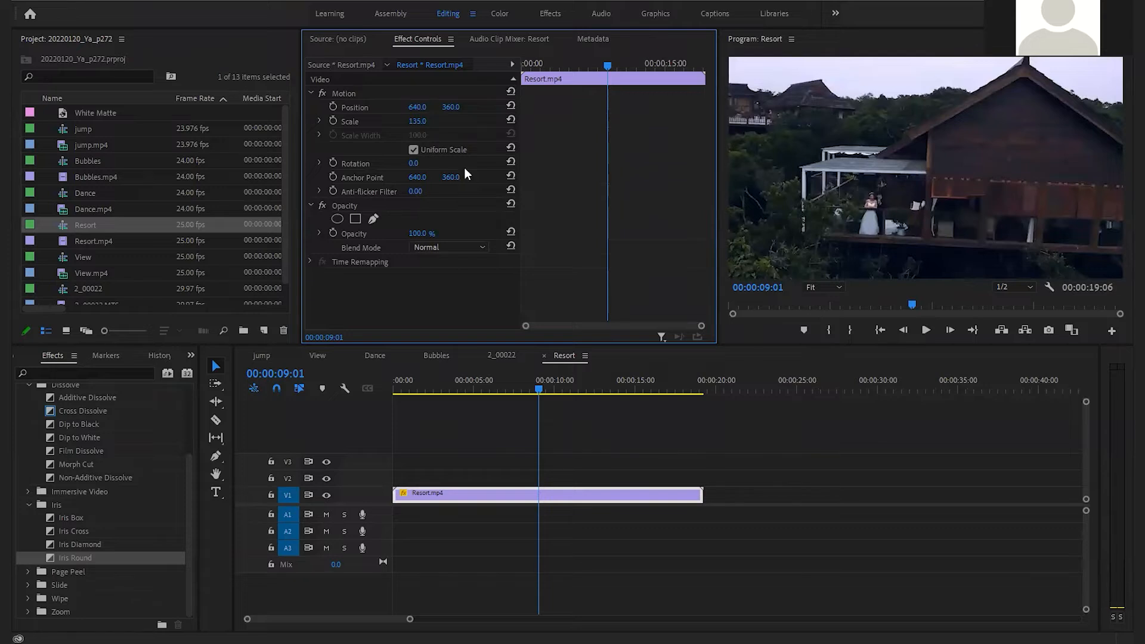
{"action": "left_click_drag", "start_coordinate": [418, 125], "coordinate": [418, 126]}
{"action": "left_click_drag", "start_coordinate": [418, 126], "coordinate": [418, 125]}
- Create a 1280 x 720, 25 fps adjustment layer and rename it Adjustment Layer_Lens Flare
{"action": "scroll", "coordinate": [231, 258], "scroll_direction": "down", "scroll_amount": 1}
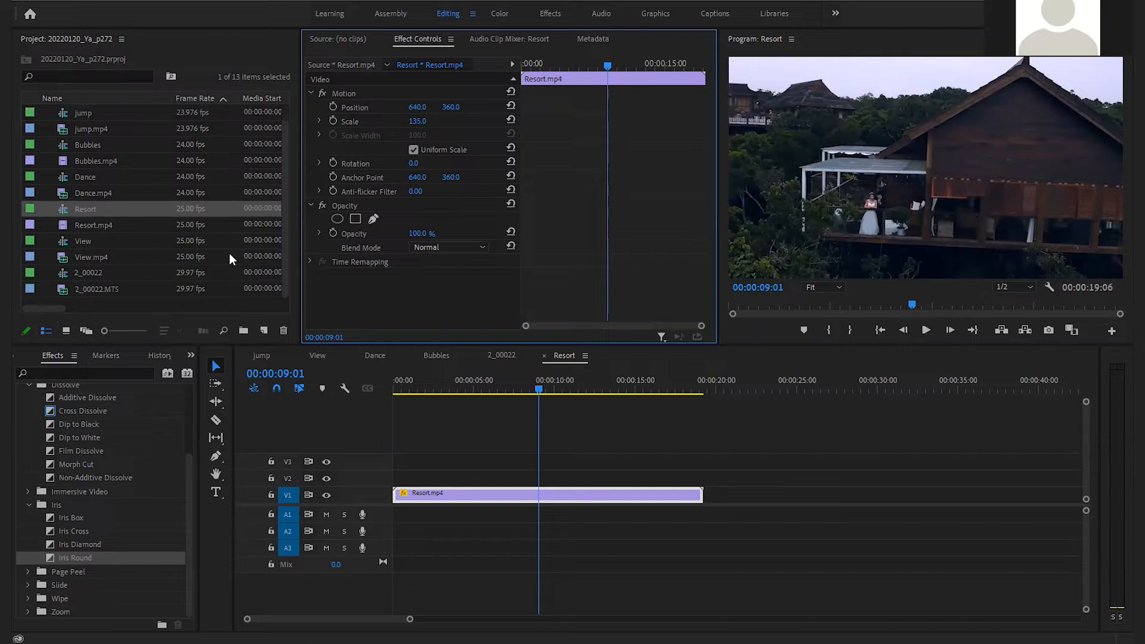
{"action": "left_click", "coordinate": [264, 330]}
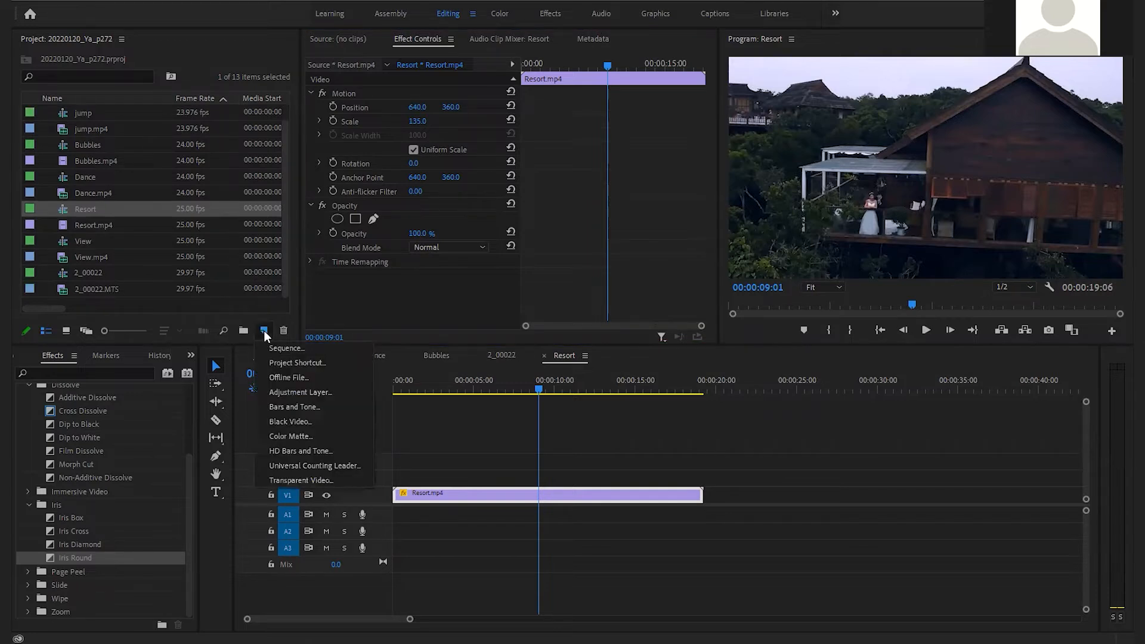
{"action": "left_click", "coordinate": [280, 391]}
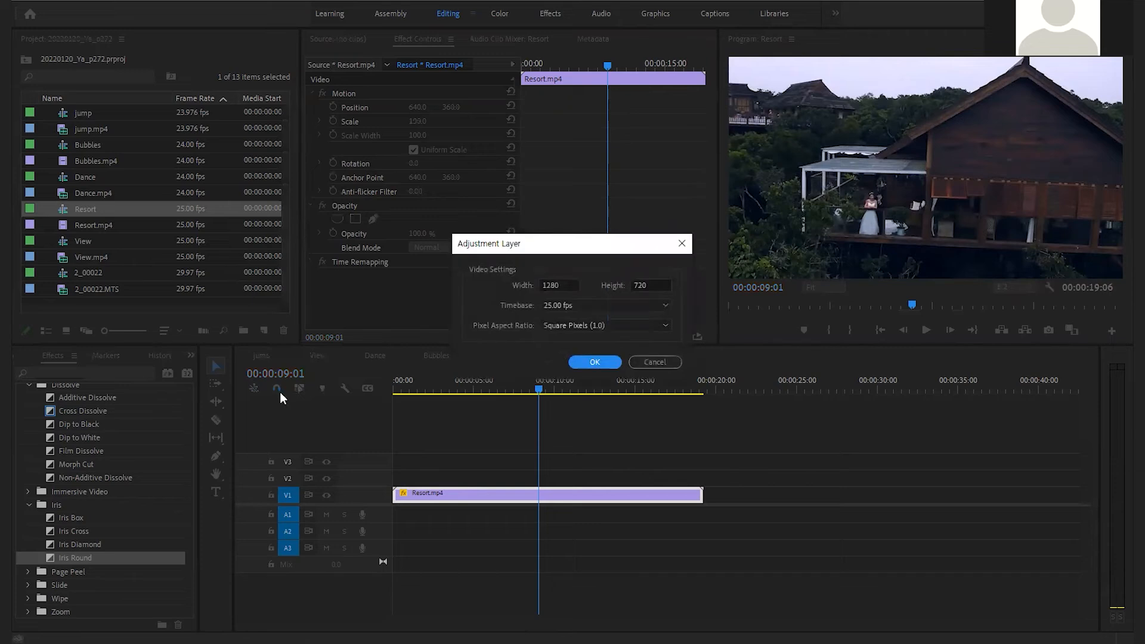
{"action": "left_click", "coordinate": [594, 362]}
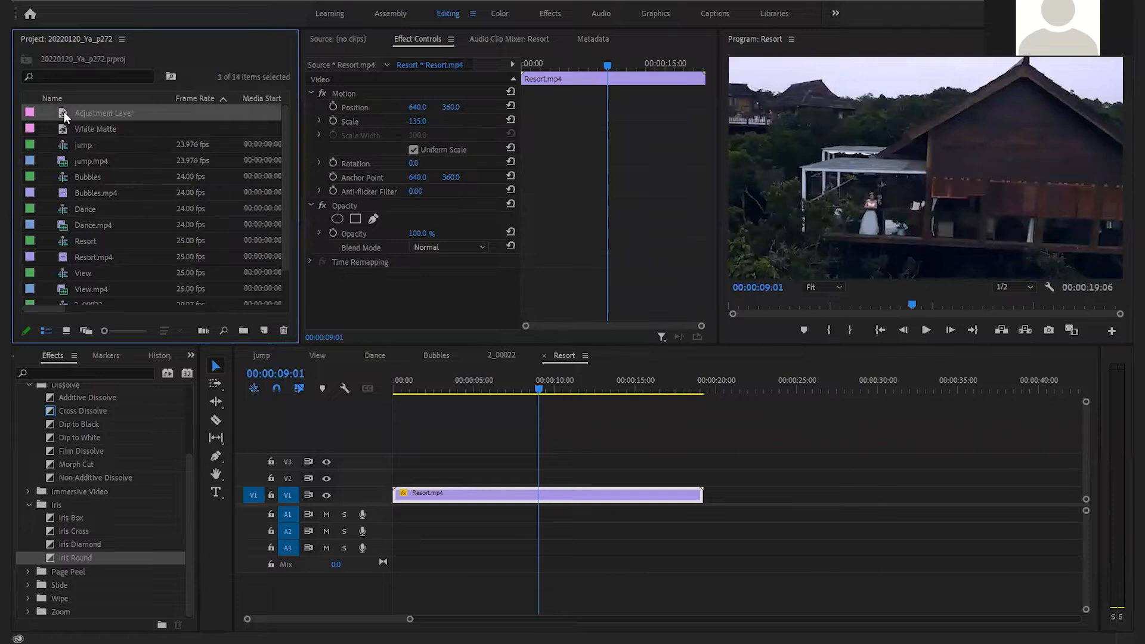
{"action": "left_click", "coordinate": [84, 113]}
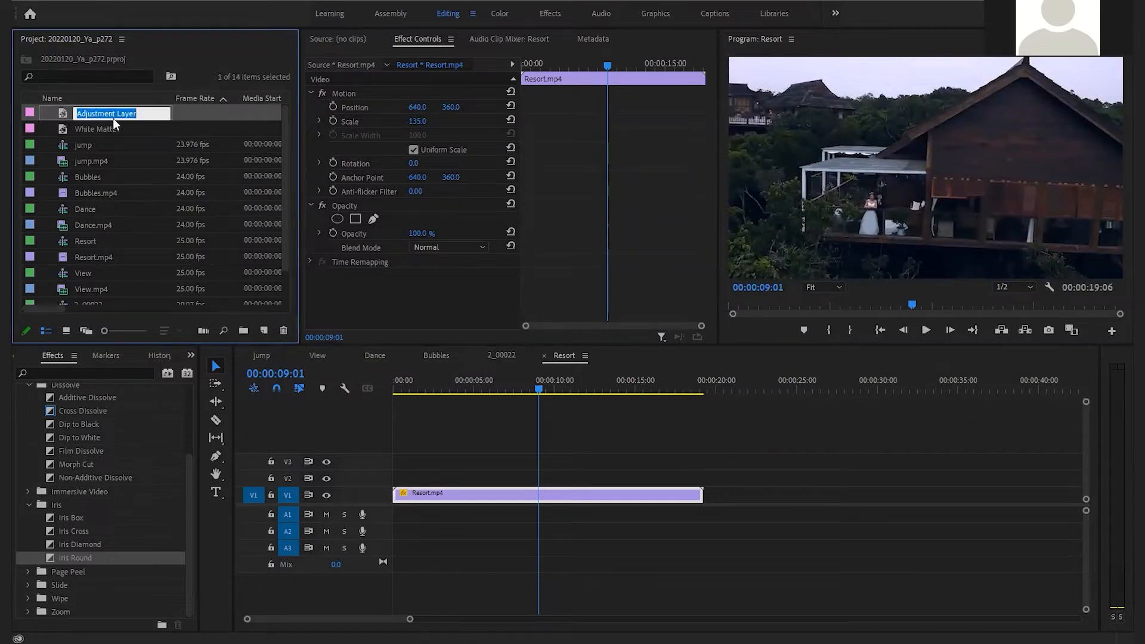
{"action": "left_click", "coordinate": [148, 114]}
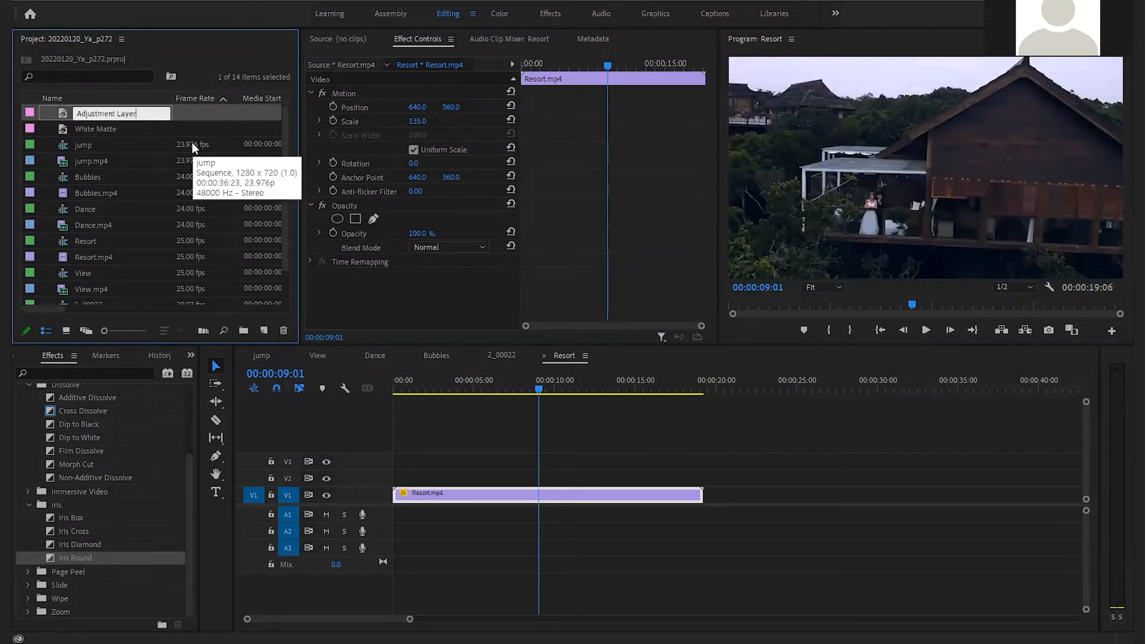
{"action": "type", "text": "_Lens Flare"}
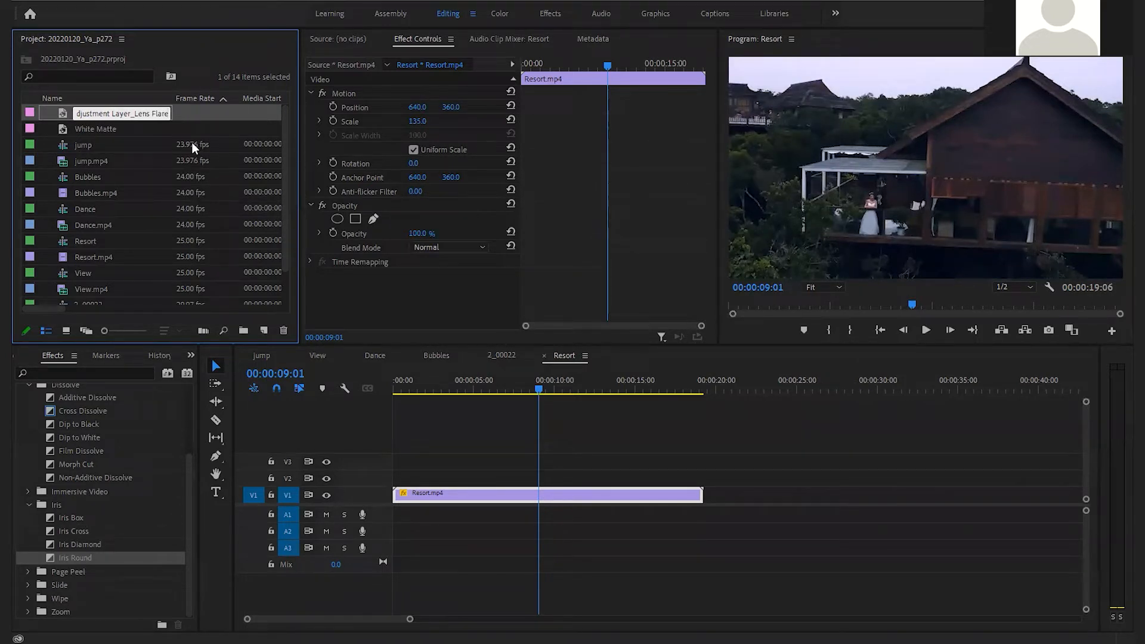
{"action": "key", "text": "Tab"}
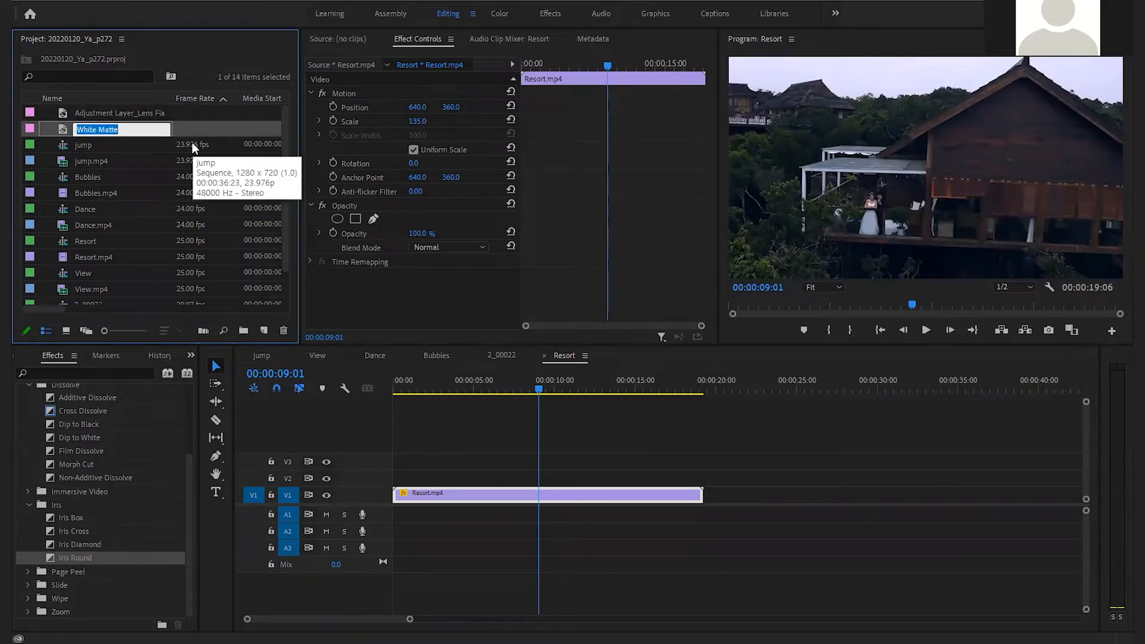
{"action": "left_click", "coordinate": [126, 118]}
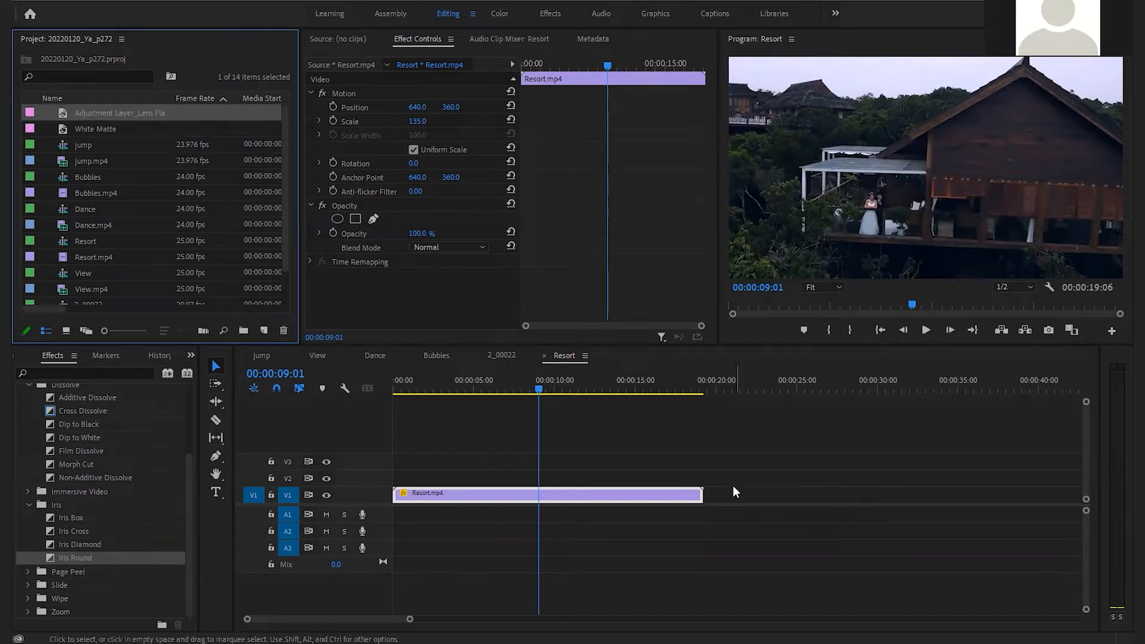
- Search the effects for "lens fl" and select the Lens Flare video effect
{"action": "left_click", "coordinate": [99, 373]}
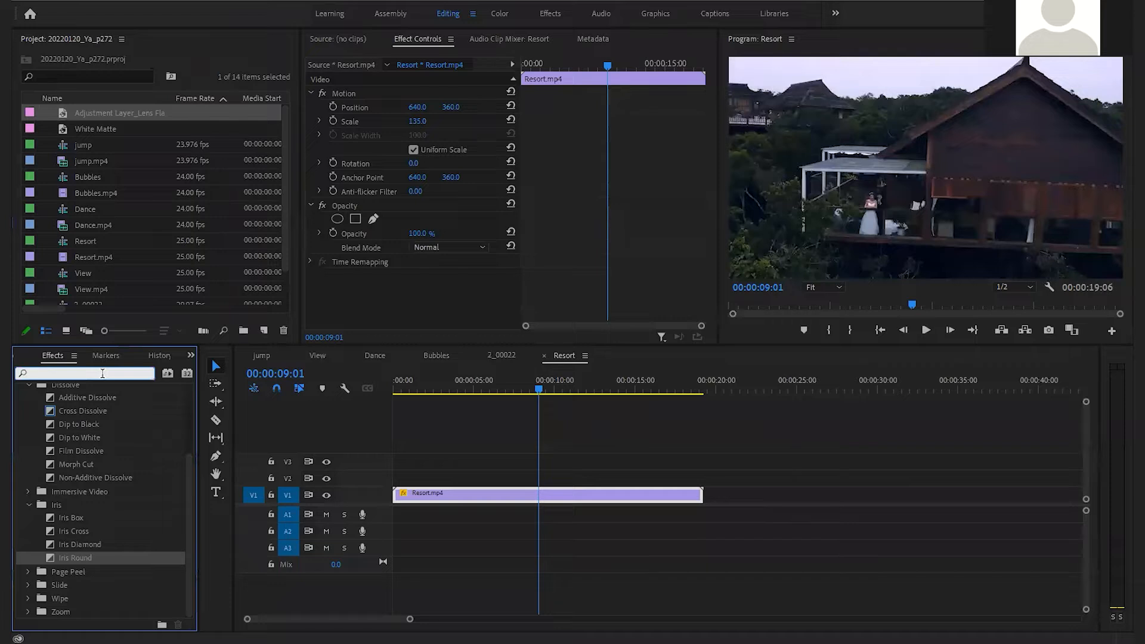
{"action": "type", "text": "lens"}
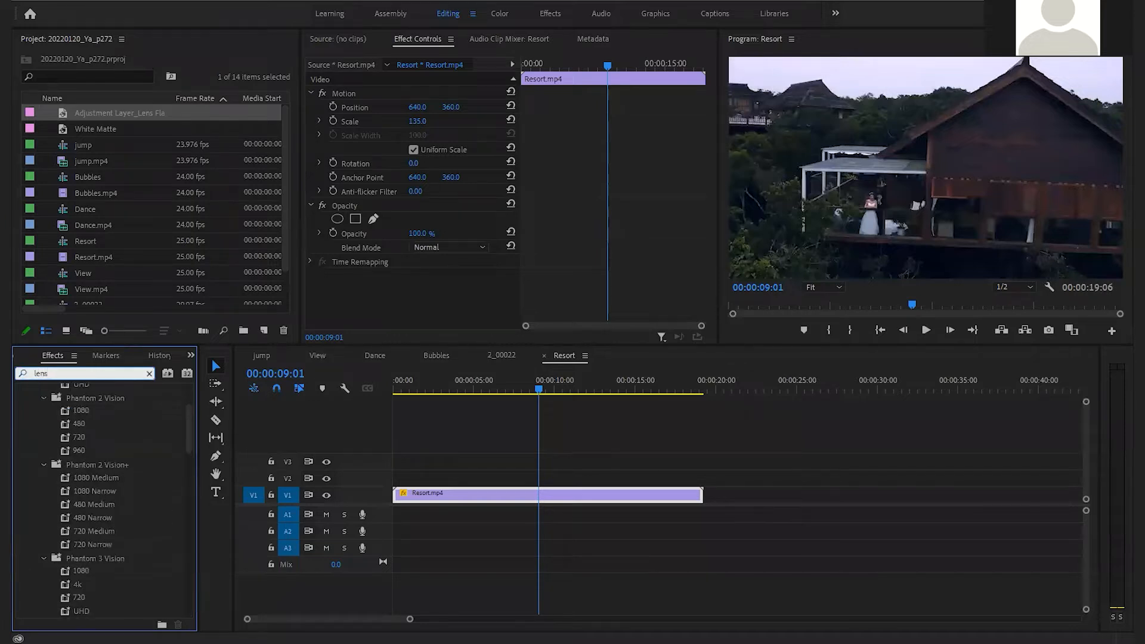
{"action": "type", "text": " fl"}
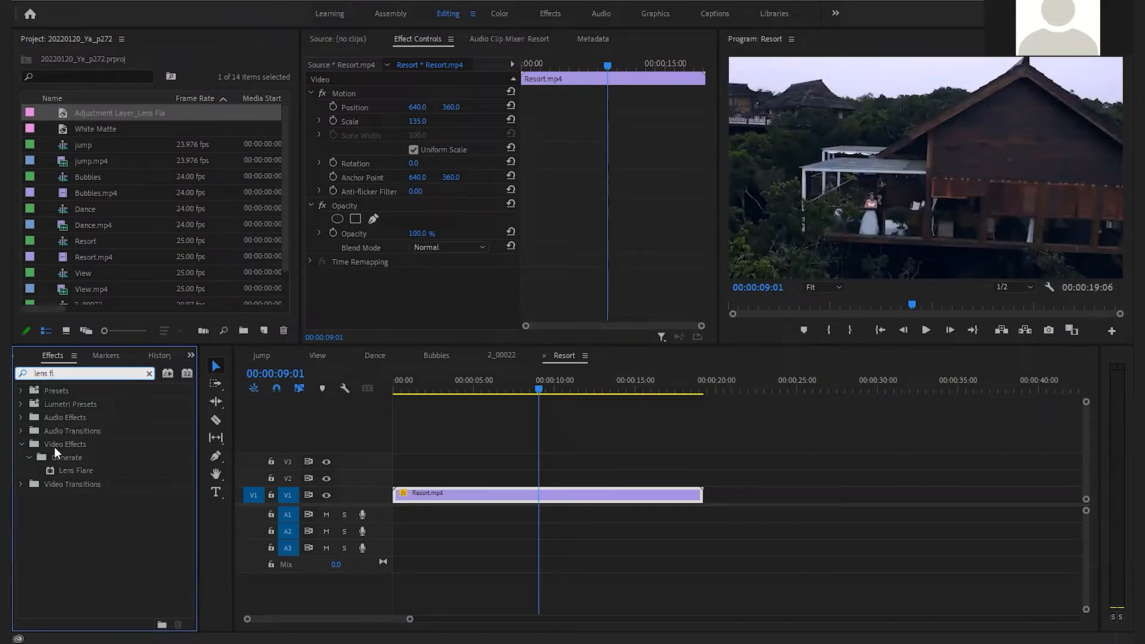
{"action": "left_click", "coordinate": [76, 471]}
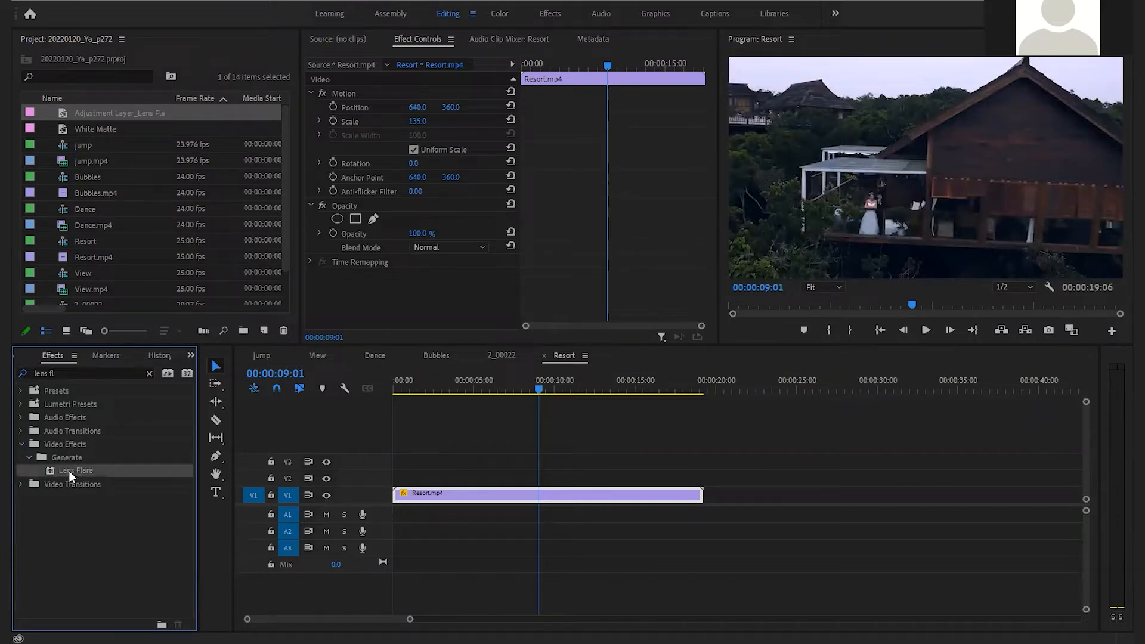
- Try Lens Flare directly on the Resort.mp4 clip, comparing the 35mm Prime, 105mm Prime and 50-300mm Zoom lens types
{"action": "left_click_drag", "start_coordinate": [69, 470], "coordinate": [573, 493]}
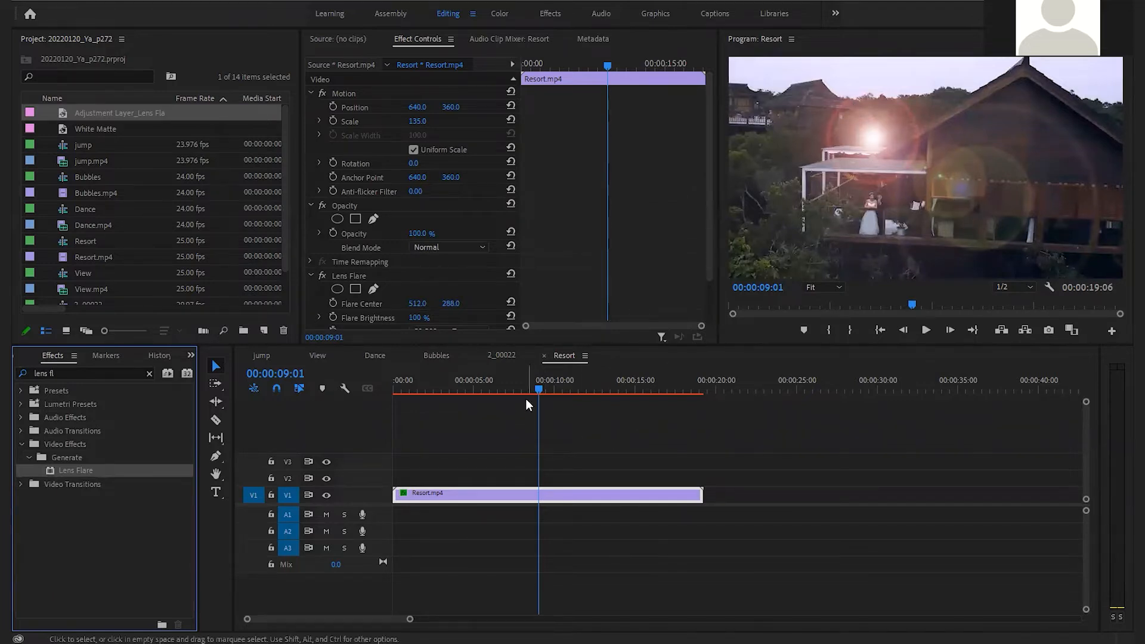
{"action": "scroll", "coordinate": [361, 286], "scroll_direction": "down", "scroll_amount": 3}
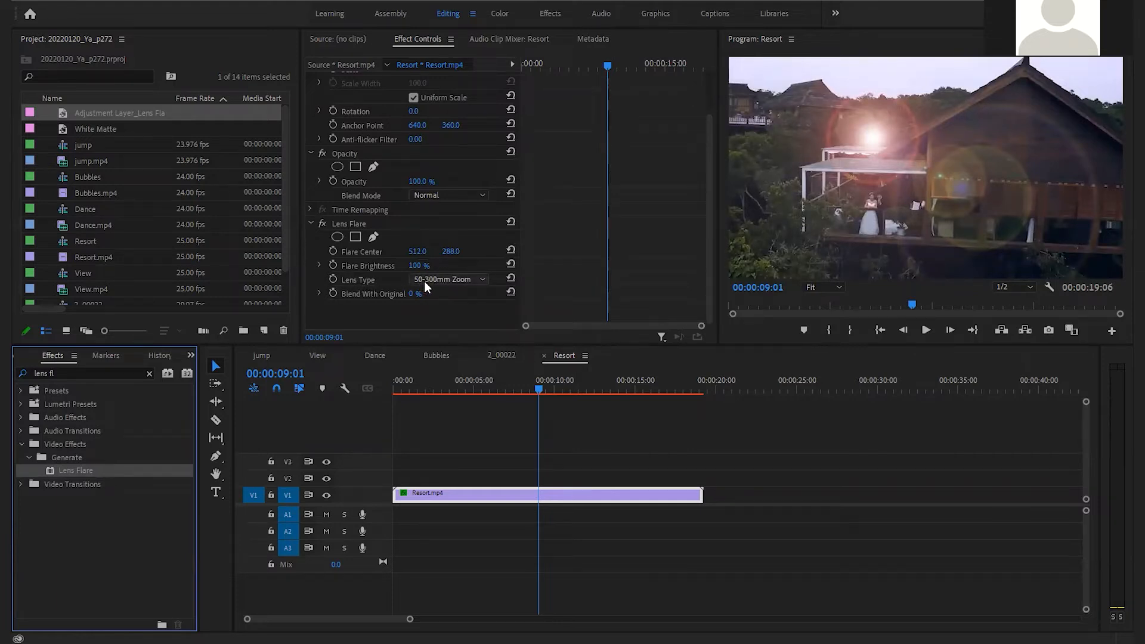
{"action": "left_click", "coordinate": [481, 279]}
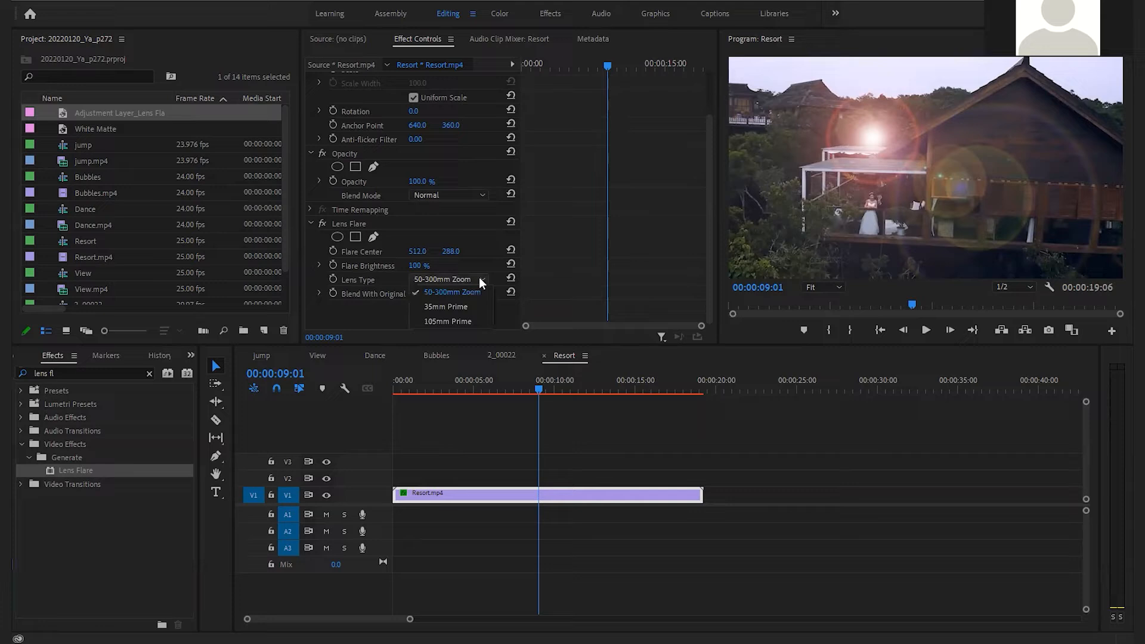
{"action": "left_click", "coordinate": [448, 306]}
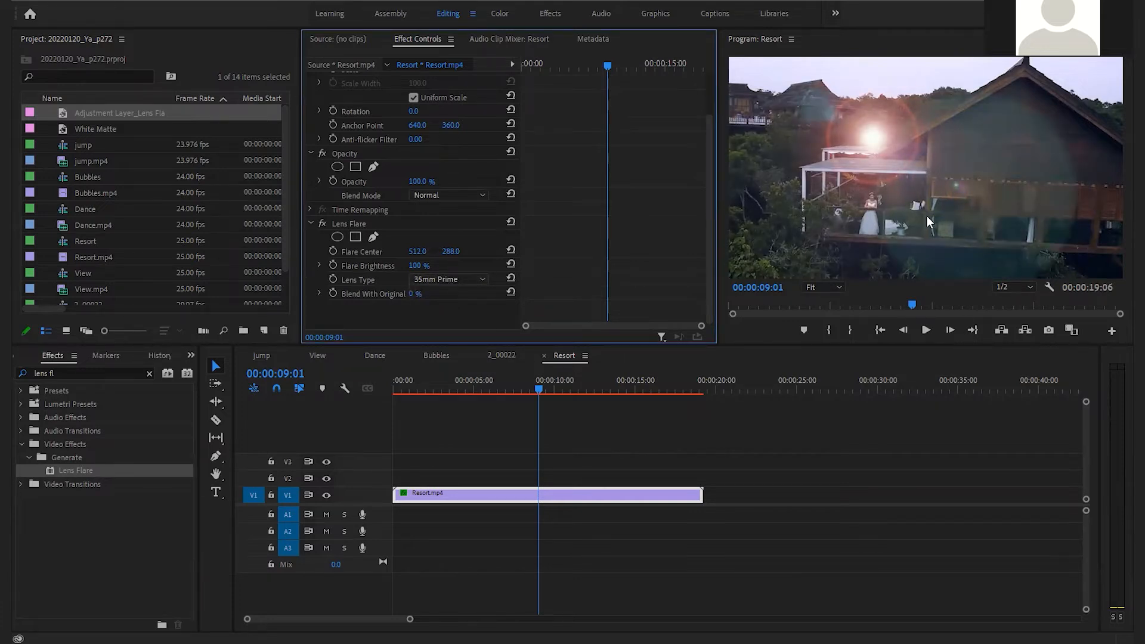
{"action": "left_click", "coordinate": [474, 278]}
{"action": "left_click", "coordinate": [456, 320]}
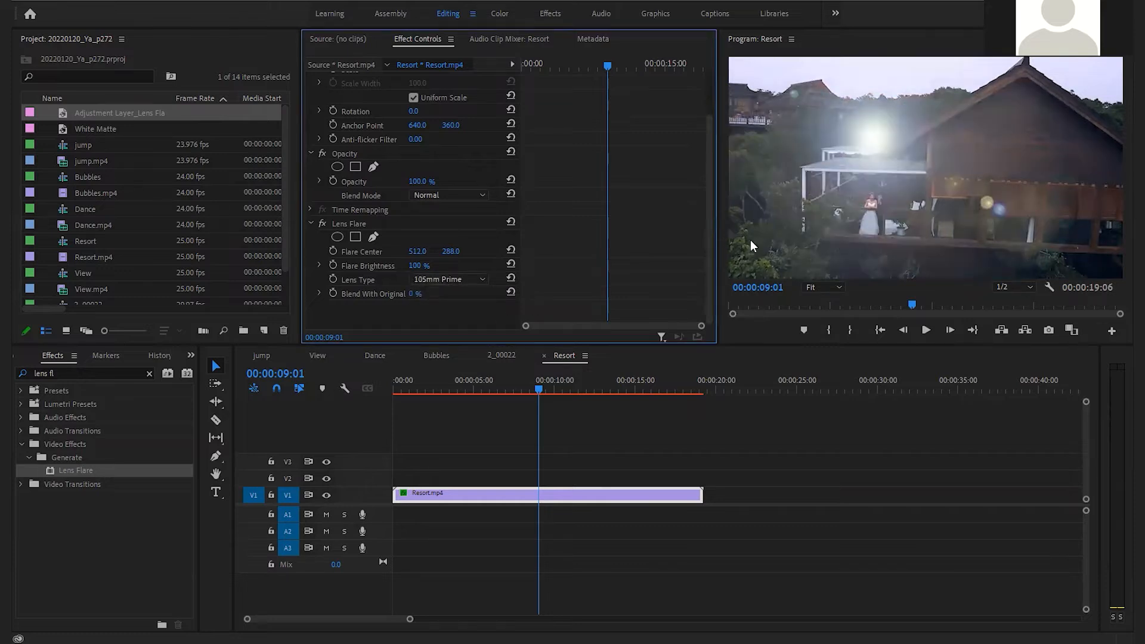
{"action": "left_click", "coordinate": [483, 278]}
{"action": "left_click", "coordinate": [459, 288]}
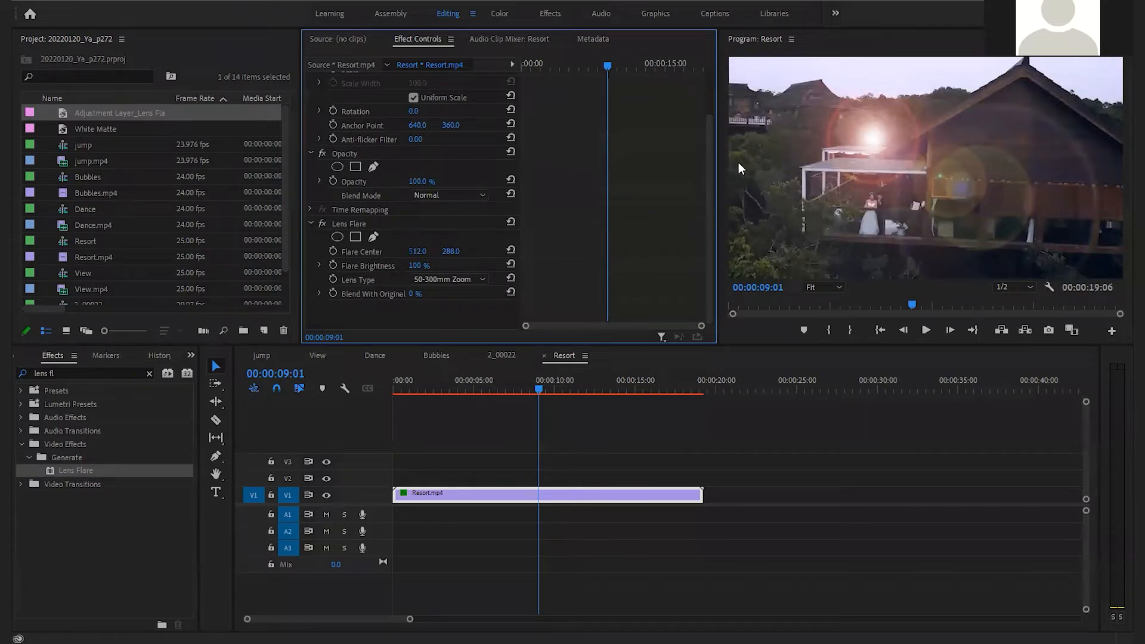
- Scrub through the Resort sequence to check how the flare sits against the moving footage
{"action": "left_click_drag", "start_coordinate": [422, 380], "coordinate": [476, 385]}
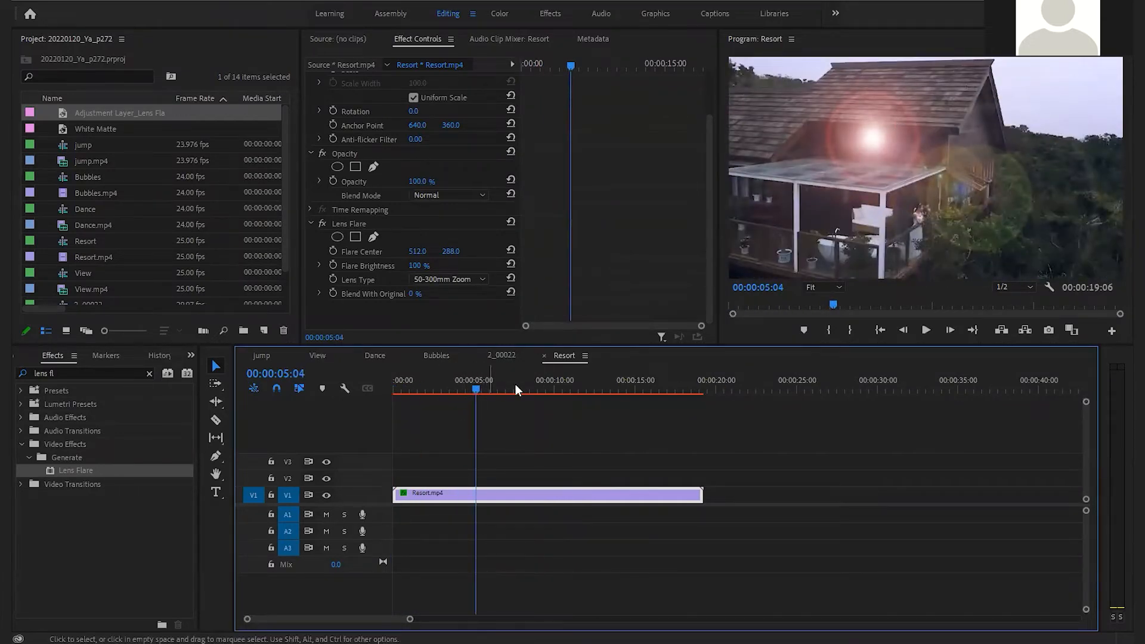
{"action": "left_click_drag", "start_coordinate": [476, 389], "coordinate": [388, 386]}
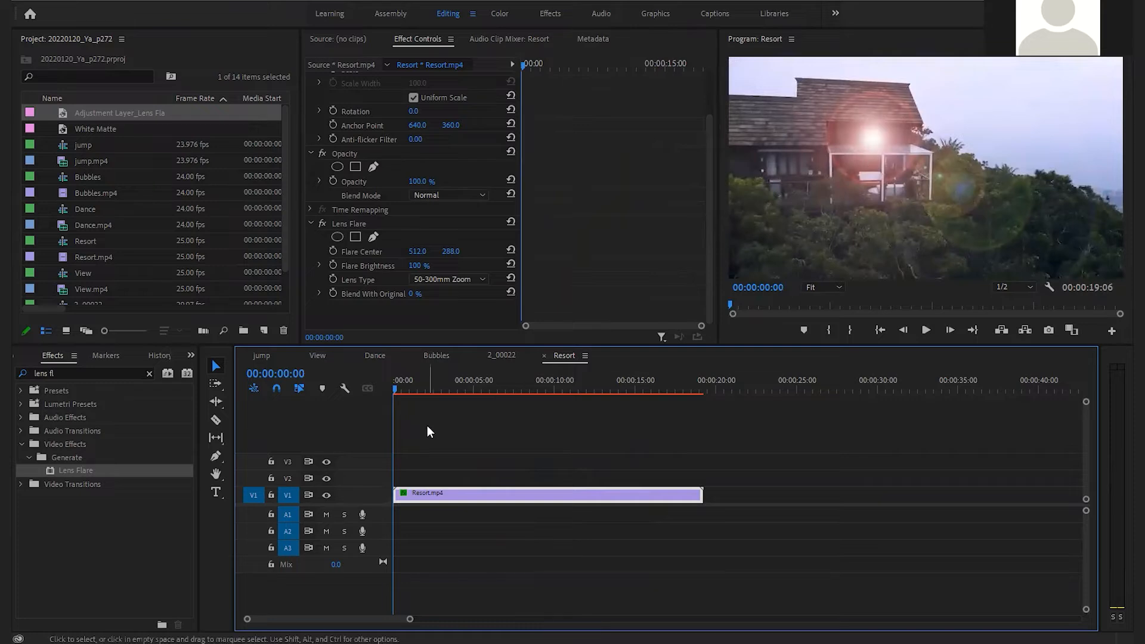
{"action": "left_click", "coordinate": [399, 388]}
{"action": "left_click_drag", "start_coordinate": [400, 388], "coordinate": [566, 395]}
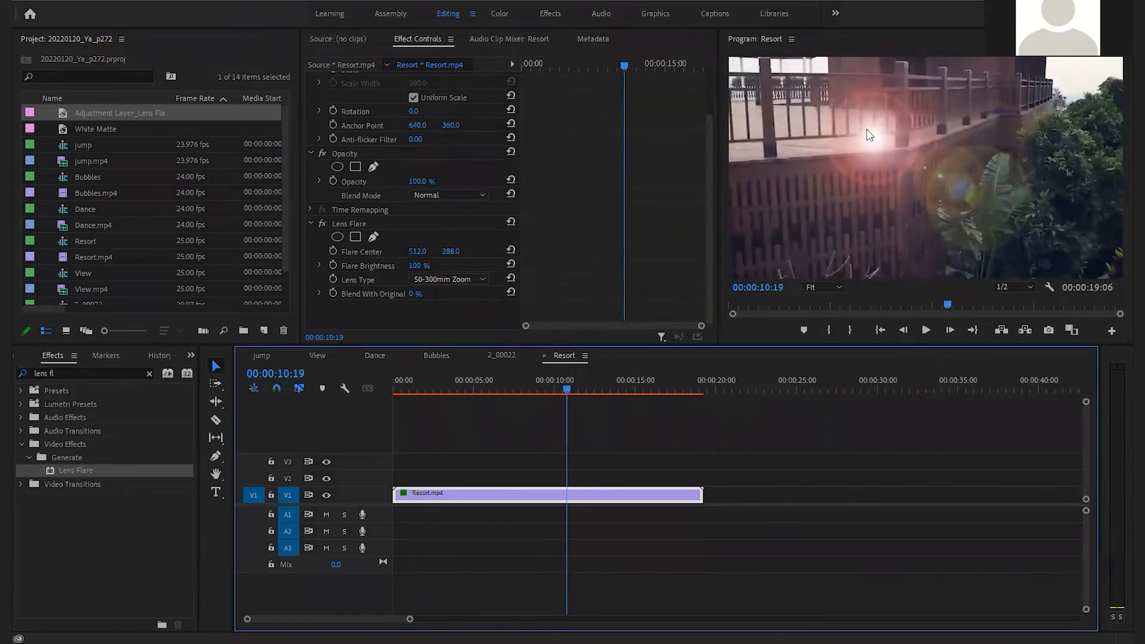
{"action": "left_click_drag", "start_coordinate": [420, 388], "coordinate": [381, 399]}
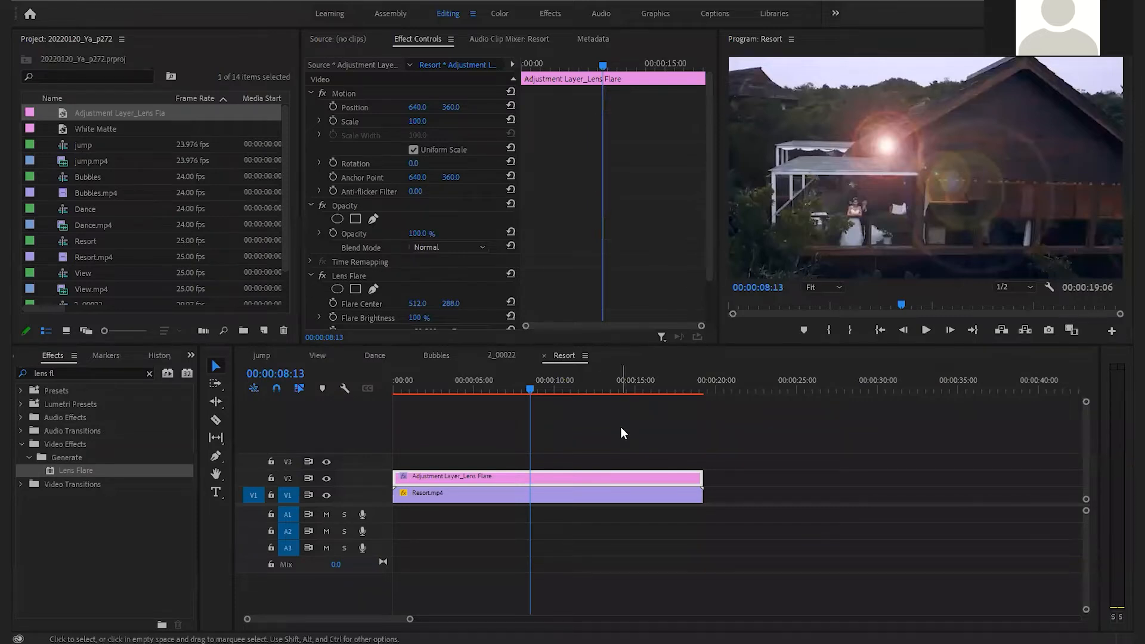
- Trim the start of Adjustment Layer_Lens Flare to 00:00:14:05 and scrub the Resort sequence to check where the flare begins
{"action": "left_click", "coordinate": [453, 496]}
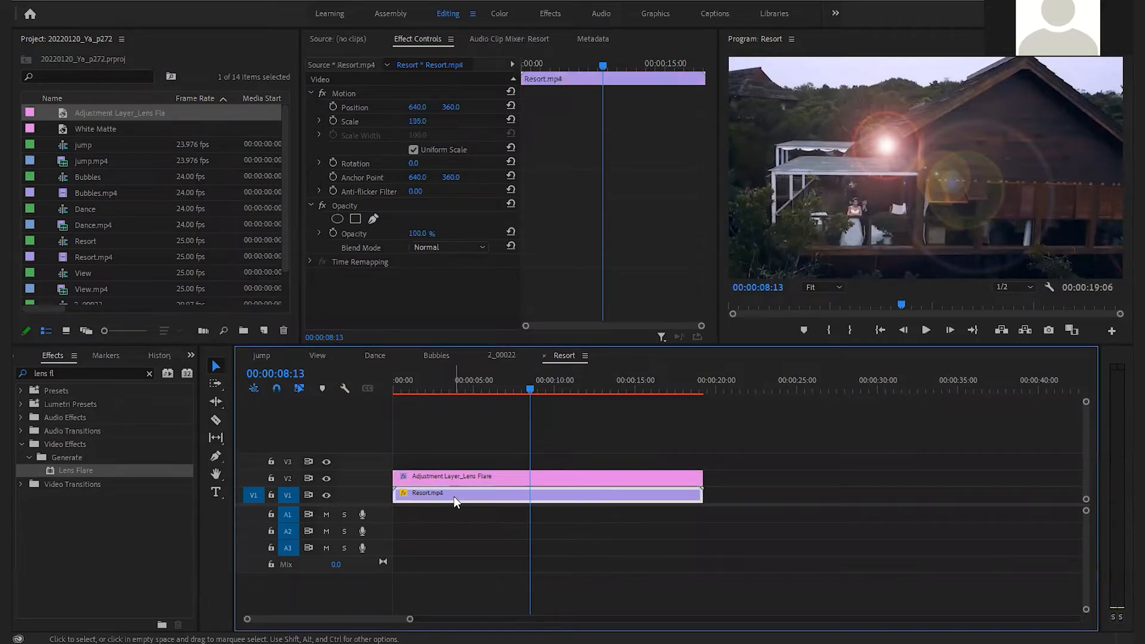
{"action": "left_click", "coordinate": [496, 477]}
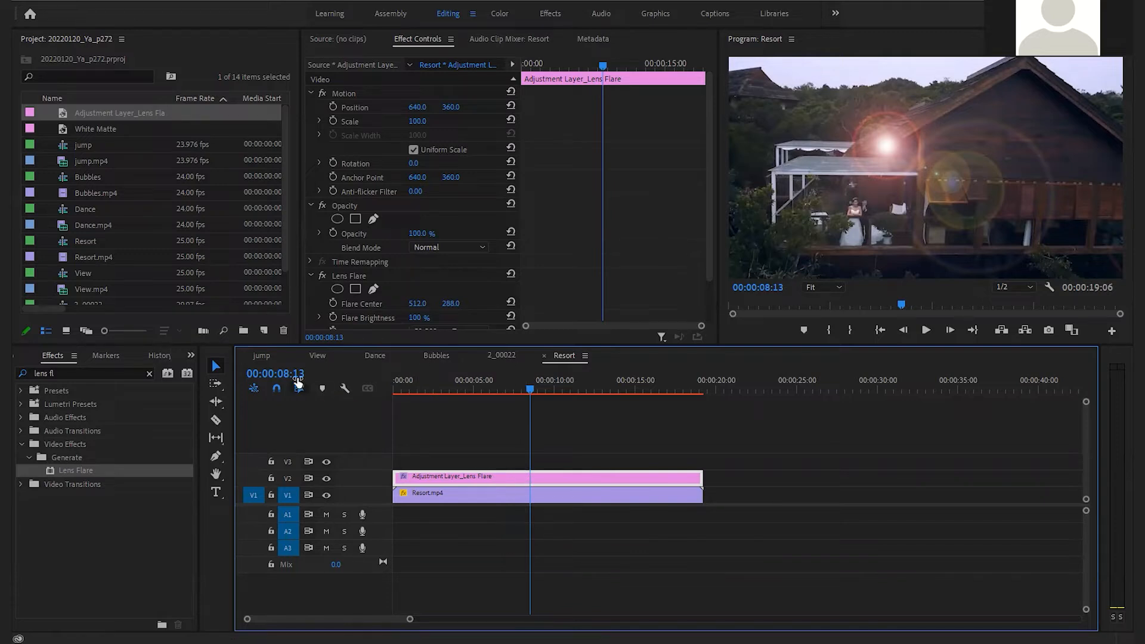
{"action": "left_click", "coordinate": [280, 373]}
{"action": "type", "text": "14:05"}
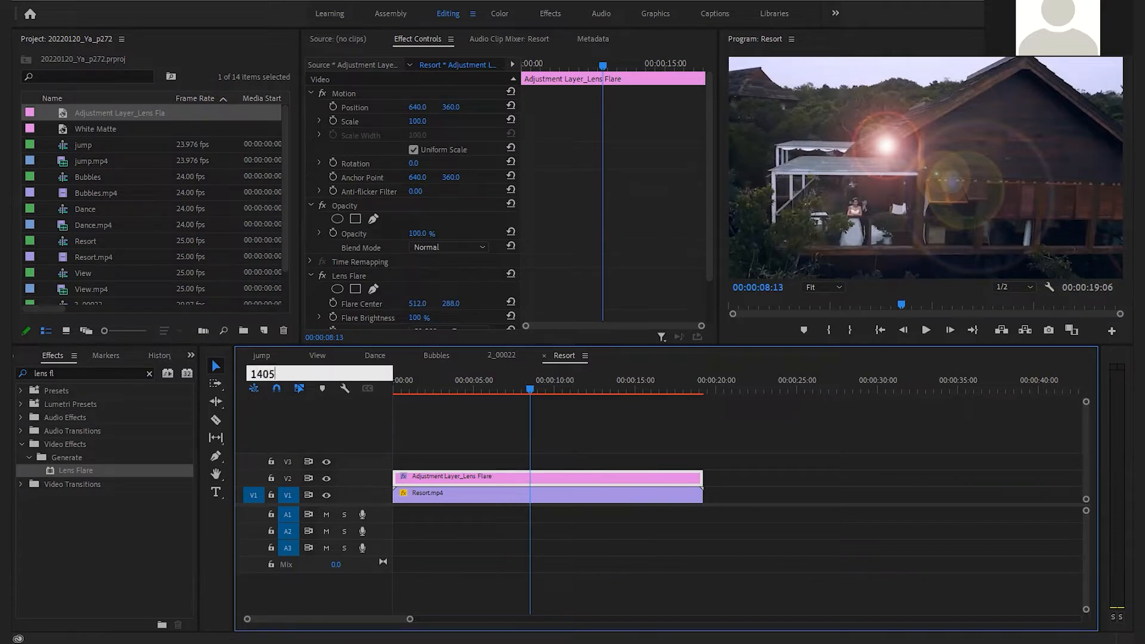
{"action": "key", "text": "Return"}
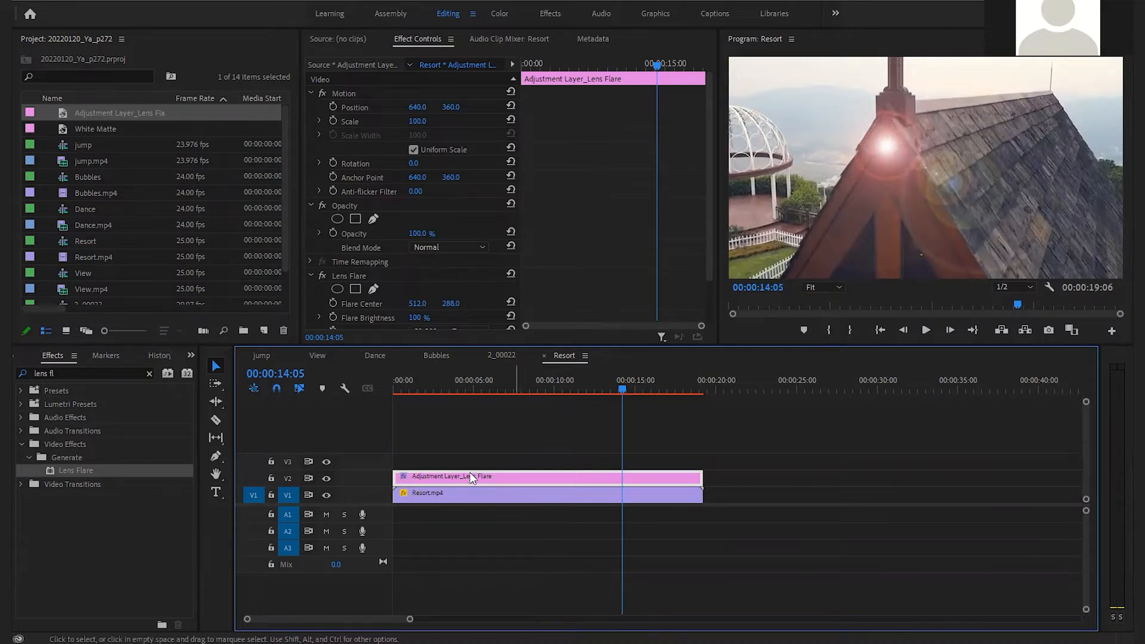
{"action": "left_click_drag", "start_coordinate": [395, 477], "coordinate": [622, 471]}
{"action": "left_click_drag", "start_coordinate": [403, 385], "coordinate": [457, 386]}
{"action": "left_click_drag", "start_coordinate": [492, 392], "coordinate": [633, 403]}
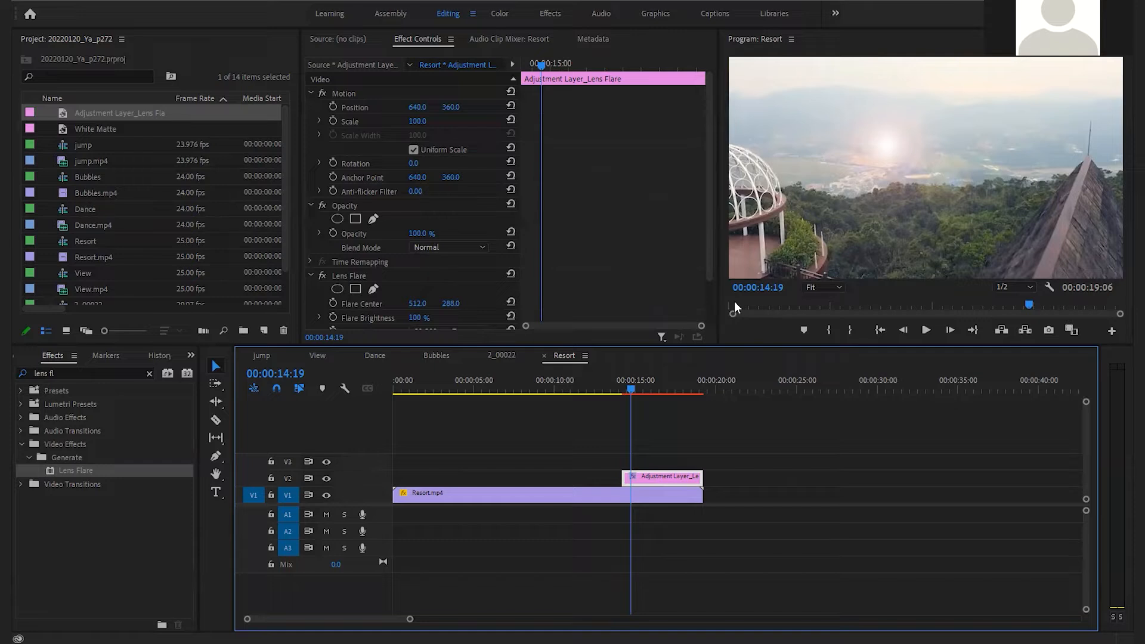
- Set the Lens Flare's Flare Center to 450, 400 on the adjustment layer, viewing the layer's first frame at 00:00:14:05
{"action": "scroll", "coordinate": [382, 257], "scroll_direction": "down", "scroll_amount": 2}
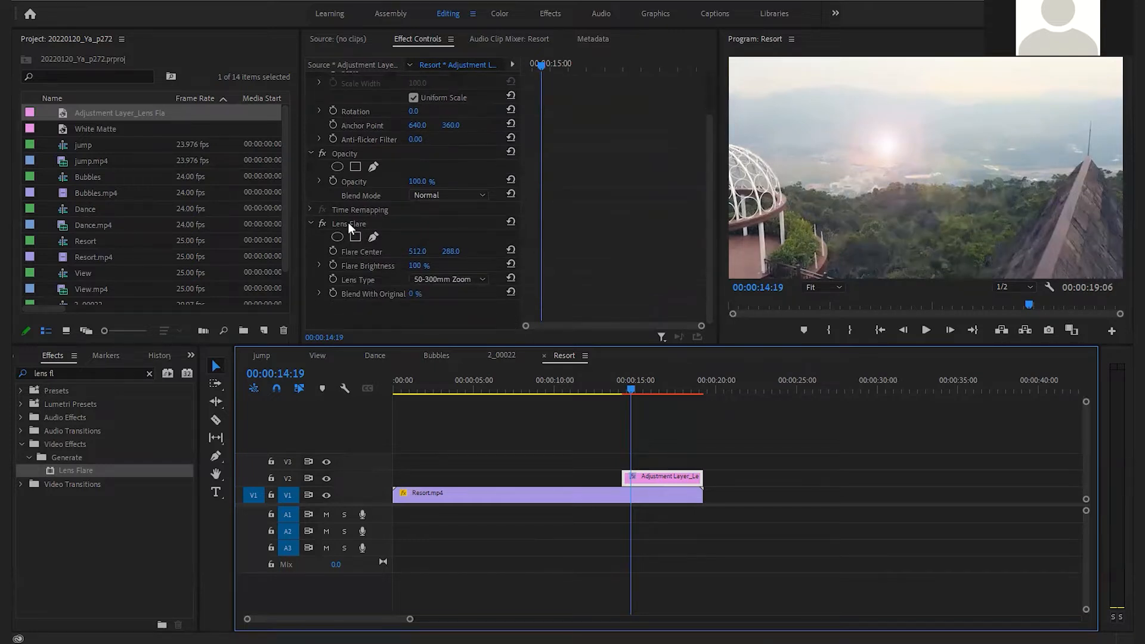
{"action": "left_click", "coordinate": [348, 224]}
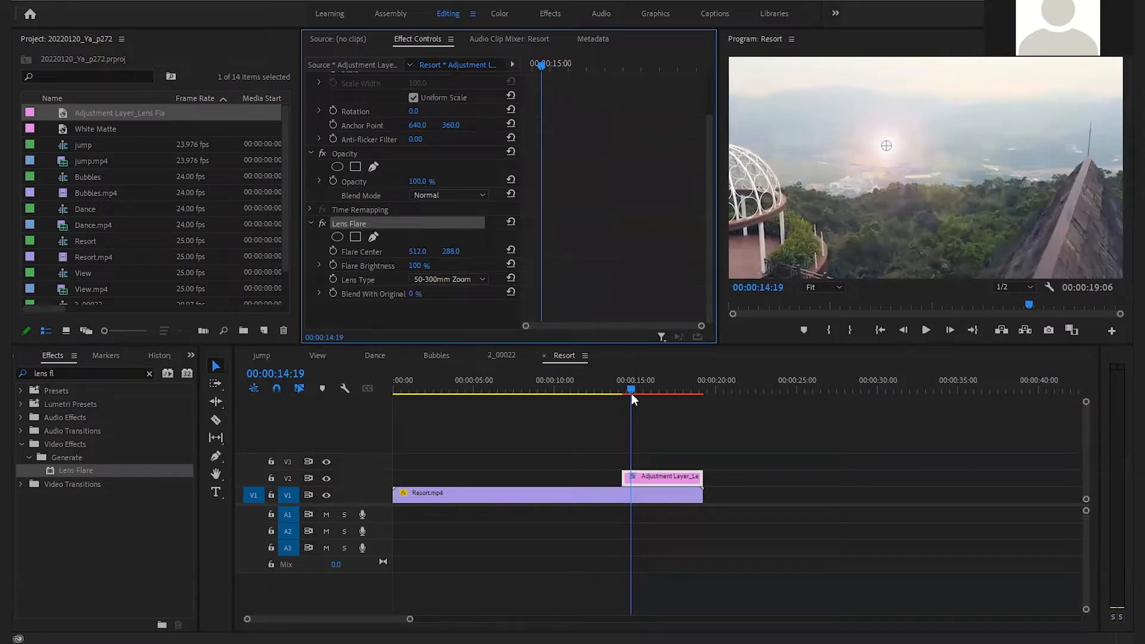
{"action": "mouse_move", "coordinate": [632, 386]}
{"action": "left_mouse_down"}
{"action": "mouse_move", "coordinate": [642, 385]}
{"action": "mouse_move", "coordinate": [624, 392]}
{"action": "left_mouse_up"}
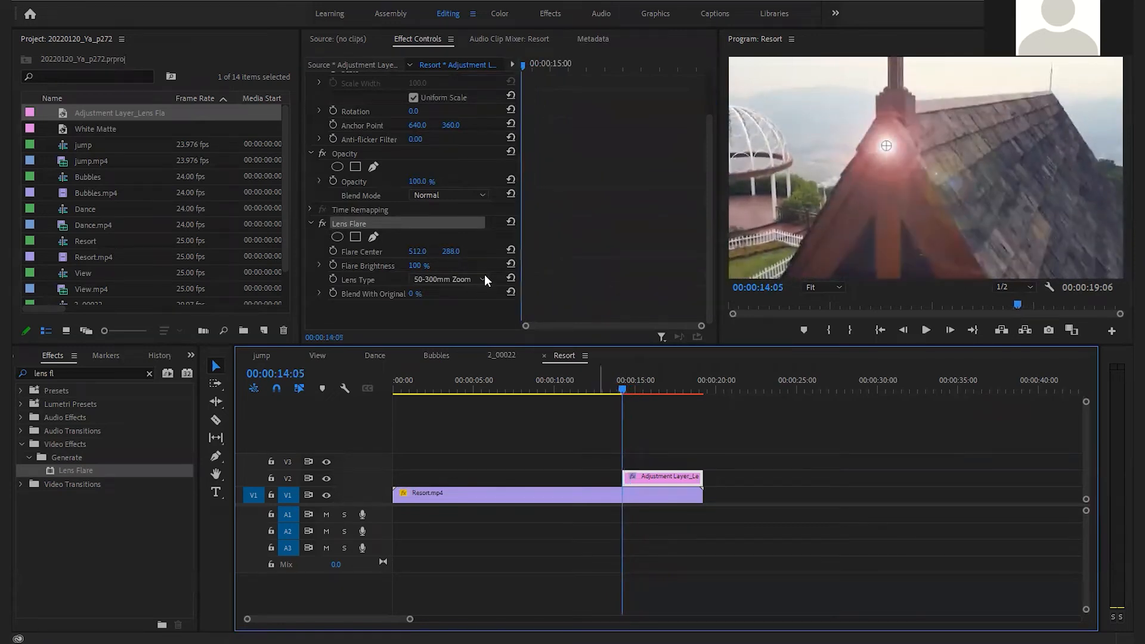
{"action": "left_click", "coordinate": [417, 251]}
{"action": "type", "text": "450"}
{"action": "key", "text": "Return"}
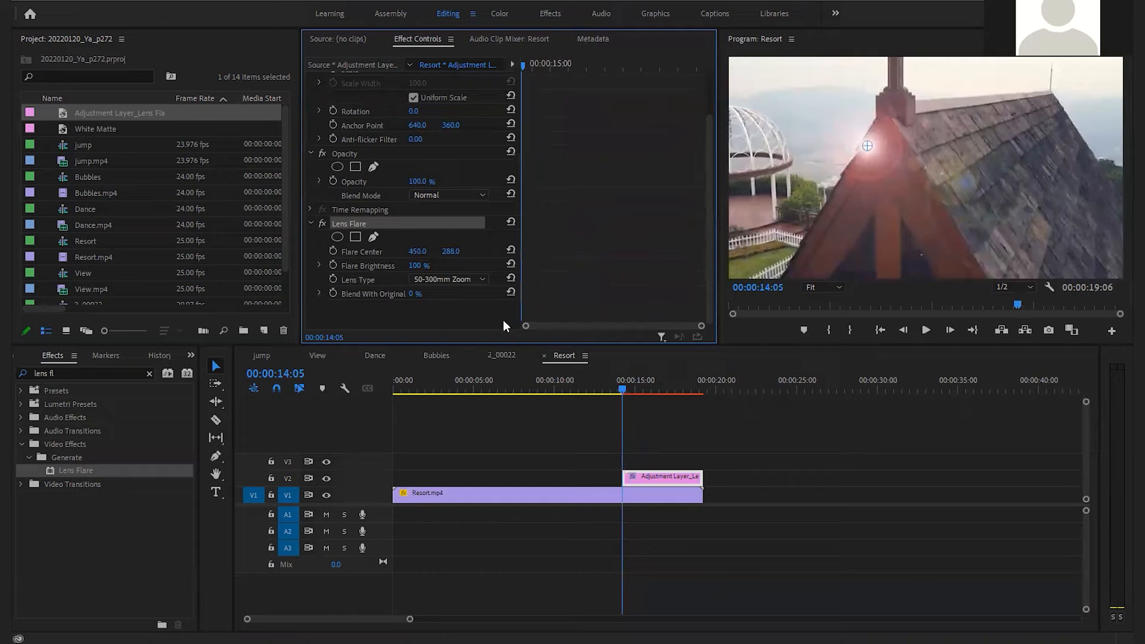
{"action": "left_click", "coordinate": [454, 251]}
{"action": "type", "text": "490"}
{"action": "key", "text": "Return"}
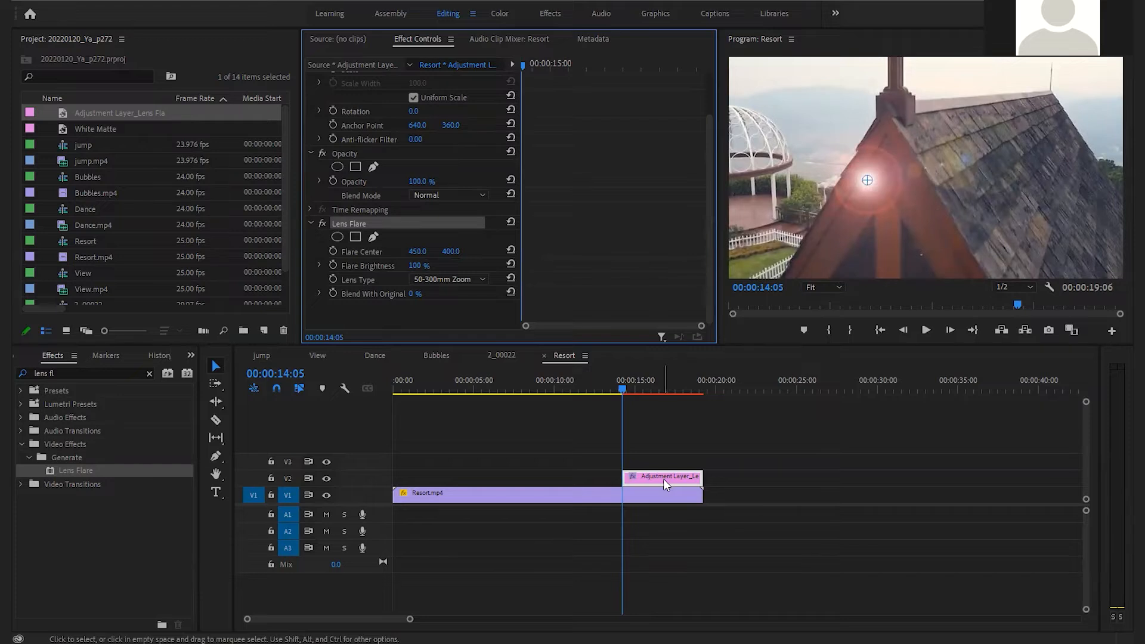
{"action": "key", "text": "Home"}
{"action": "key", "text": "End"}
{"action": "key", "text": "Home"}
{"action": "key", "text": "End"}
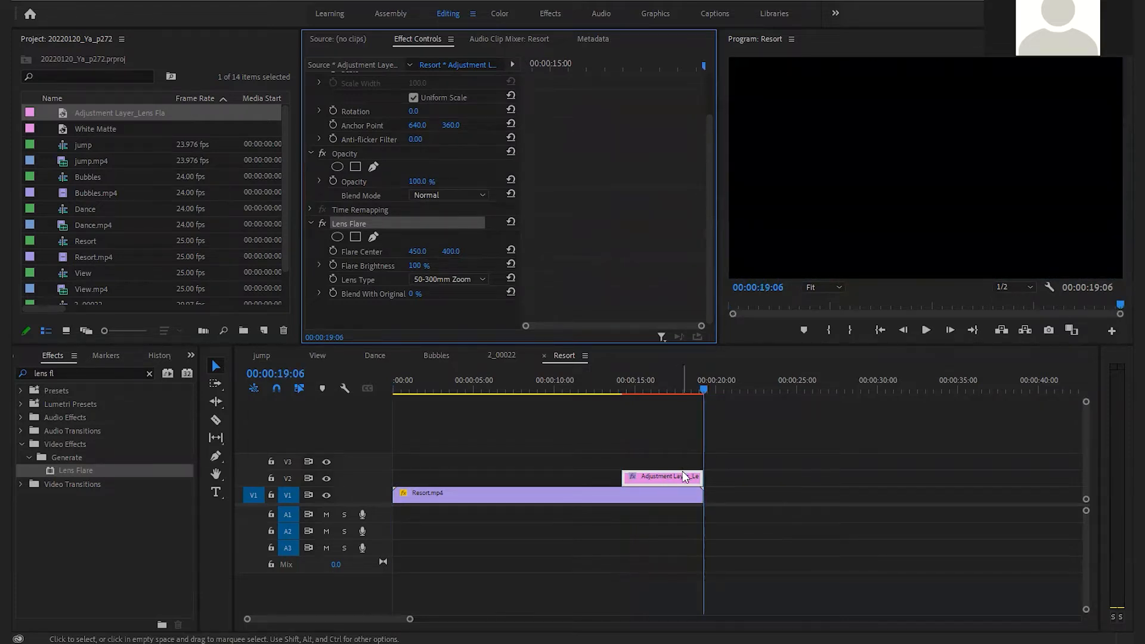
{"action": "left_click", "coordinate": [624, 382]}
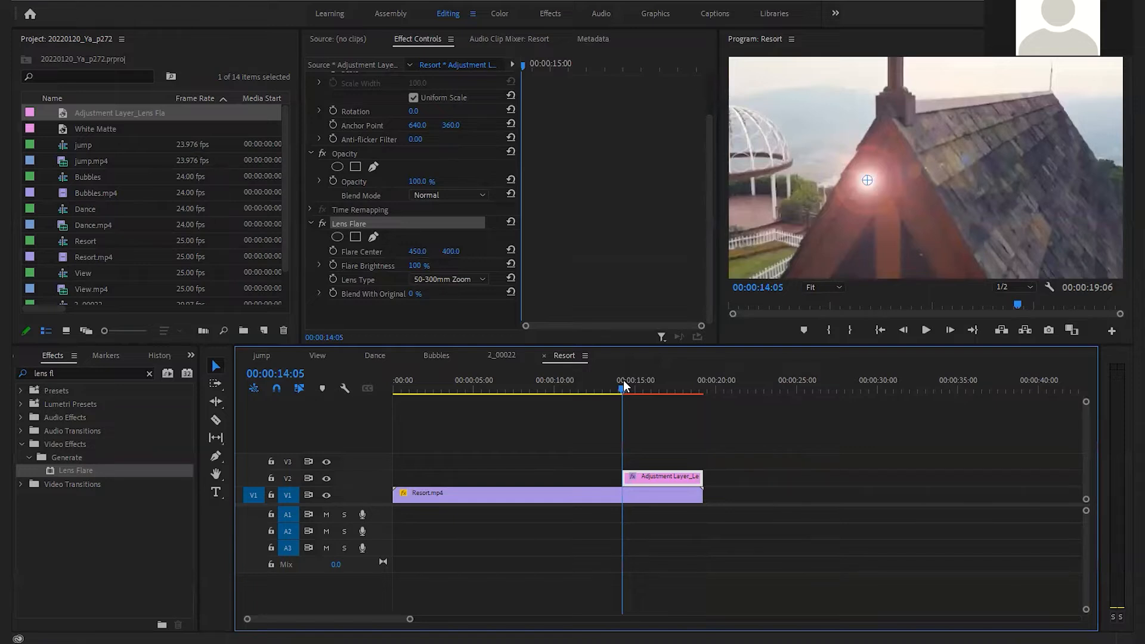
{"action": "left_click", "coordinate": [621, 381]}
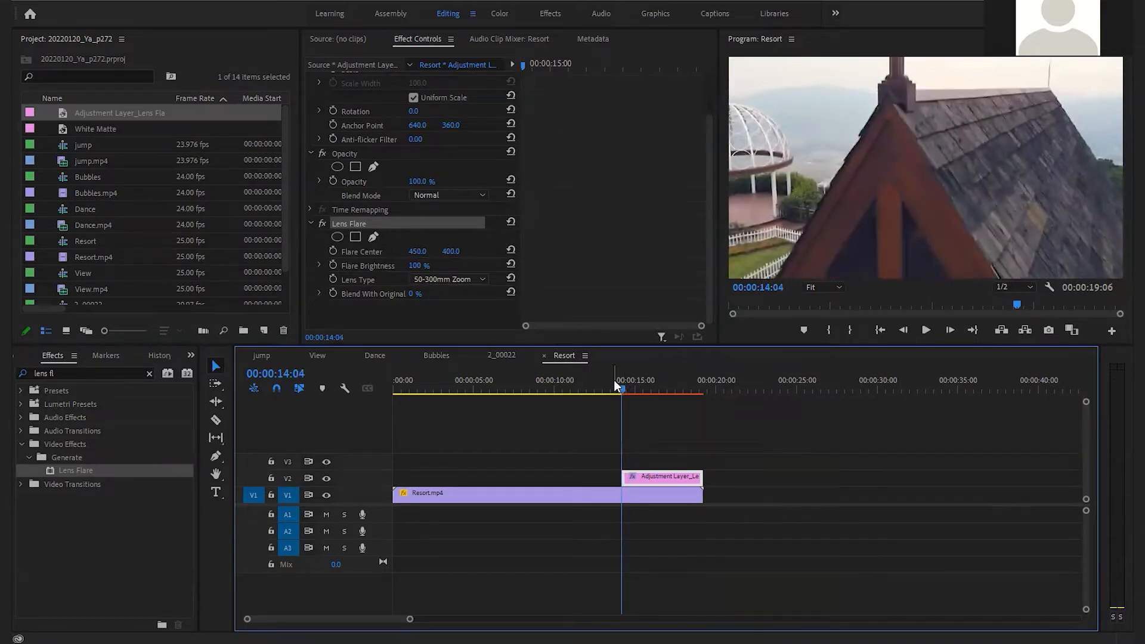
{"action": "type", "text": "."}
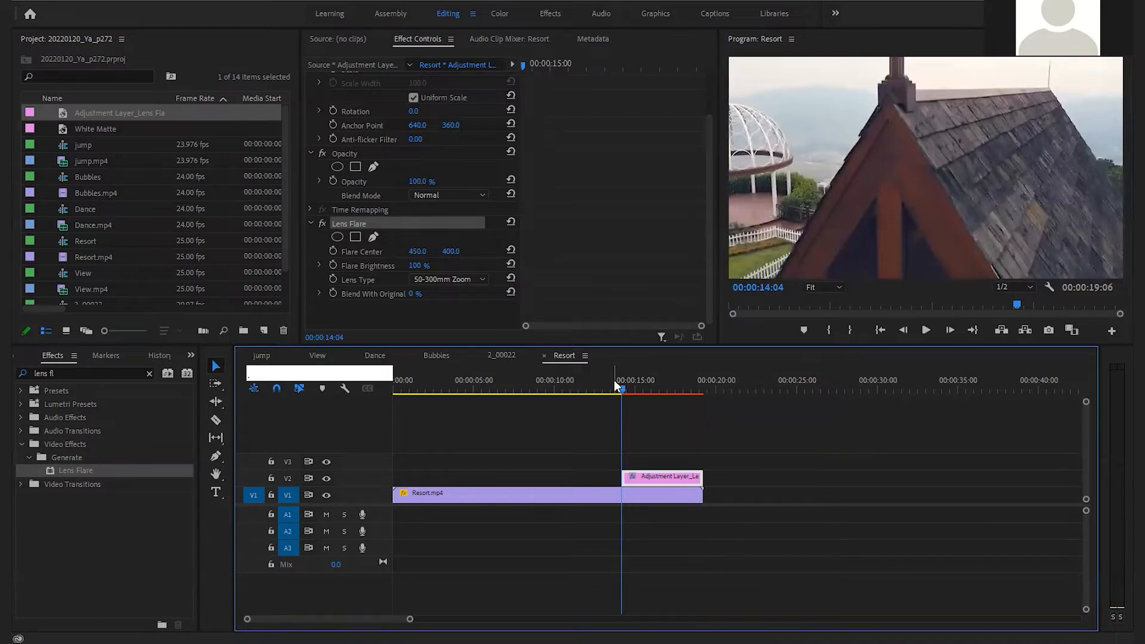
{"action": "type", "text": "1405"}
{"action": "key", "text": "Return"}
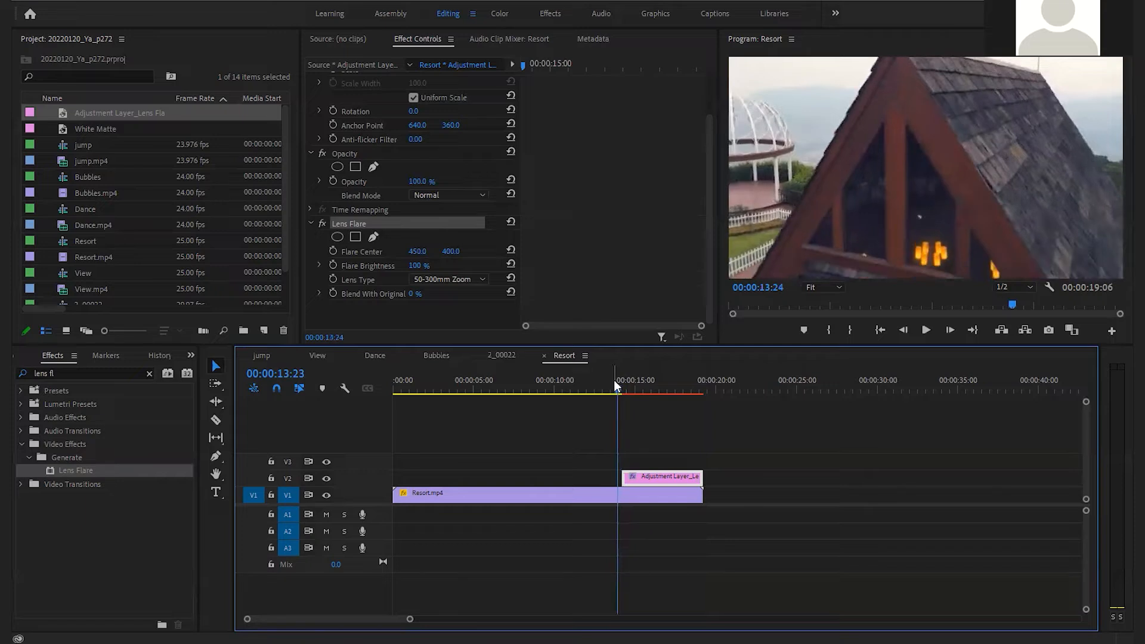
- Move the playhead to 00:00:14:05 and turn on keyframing for the Lens Flare's Flare Center
{"action": "left_click", "coordinate": [283, 374]}
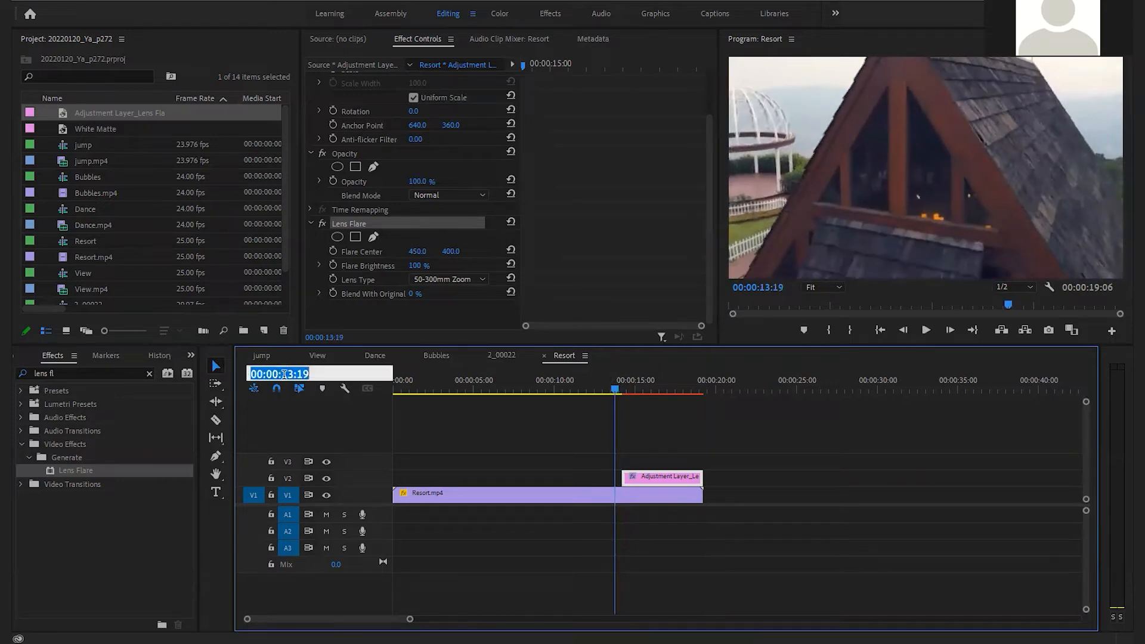
{"action": "type", "text": "14:05"}
{"action": "key", "text": "Return"}
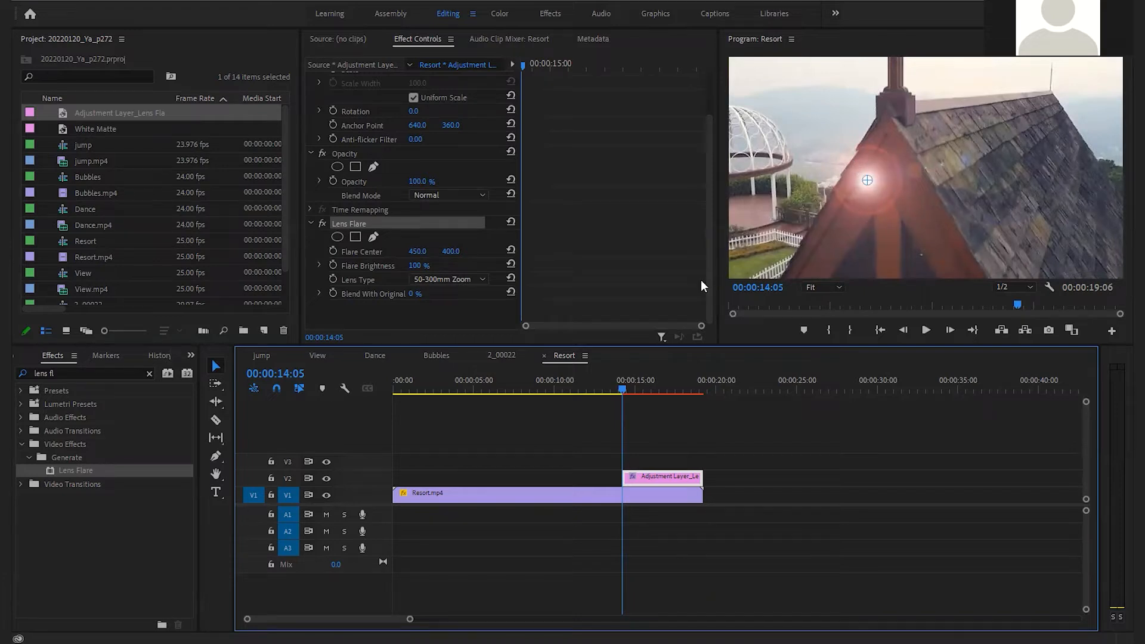
{"action": "left_click", "coordinate": [335, 249]}
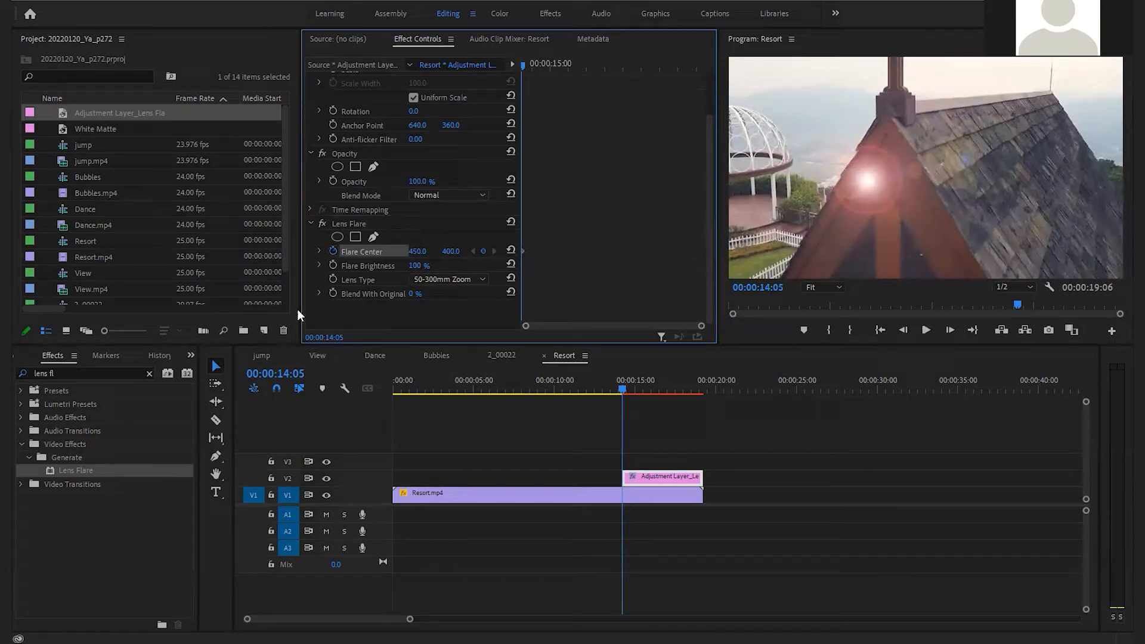
- Keyframe the Flare Center at 840, 550 at 00:00:16:15 and check the flare's motion path over the footage
{"action": "left_click", "coordinate": [288, 373]}
{"action": "left_click", "coordinate": [288, 373]}
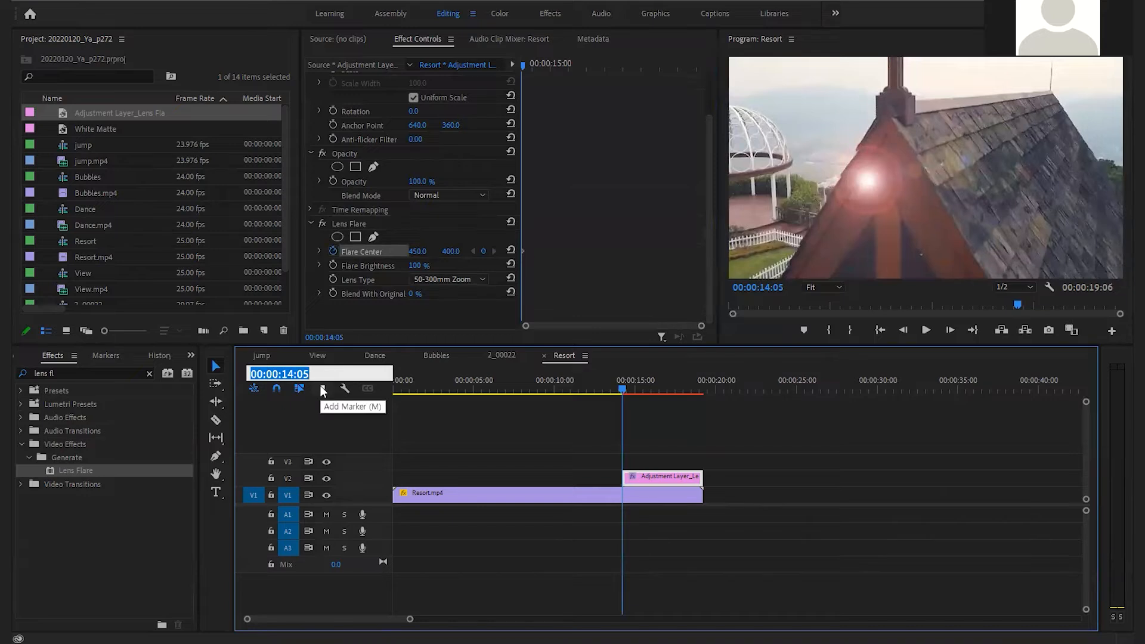
{"action": "type", "text": "1615"}
{"action": "key", "text": "Return"}
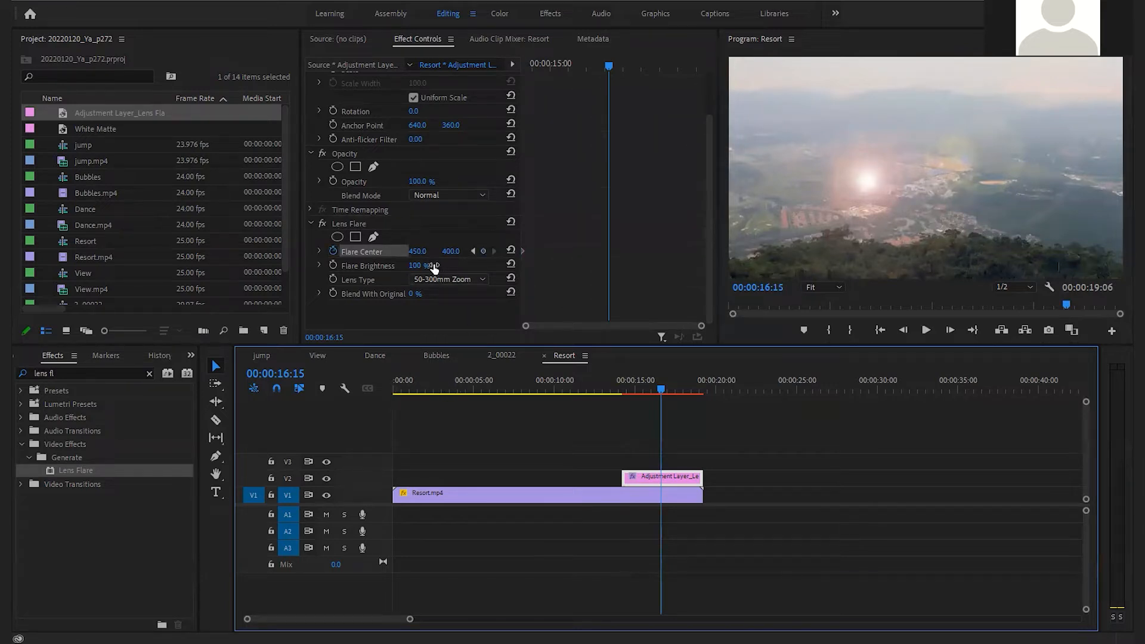
{"action": "left_click", "coordinate": [417, 251]}
{"action": "type", "text": "840"}
{"action": "key", "text": "Return"}
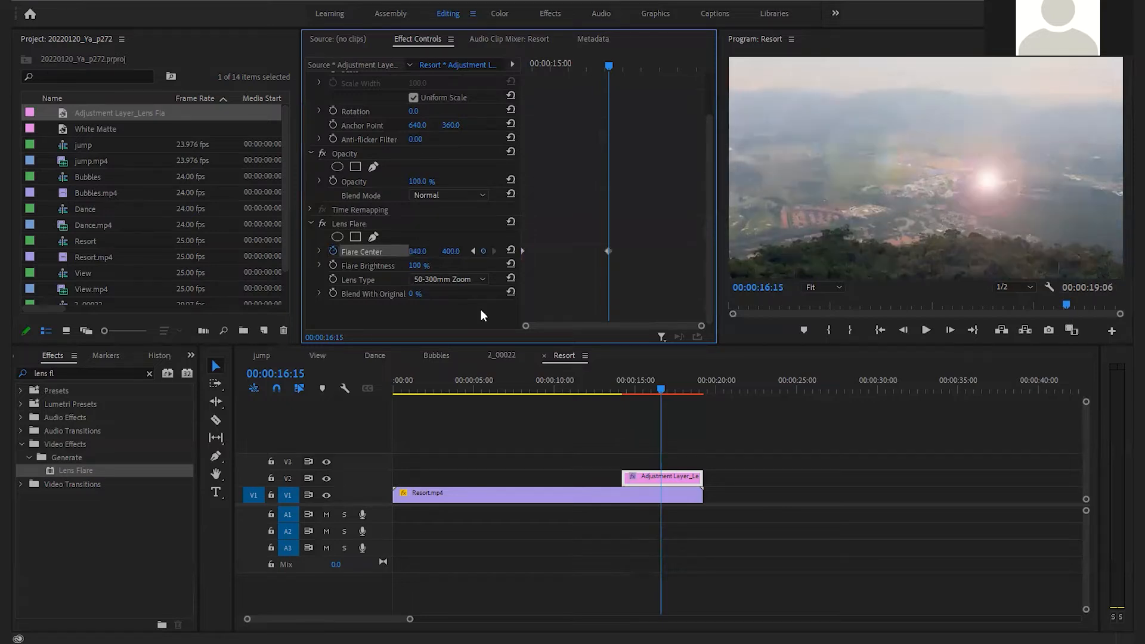
{"action": "left_click", "coordinate": [453, 251]}
{"action": "type", "text": "550"}
{"action": "key", "text": "Return"}
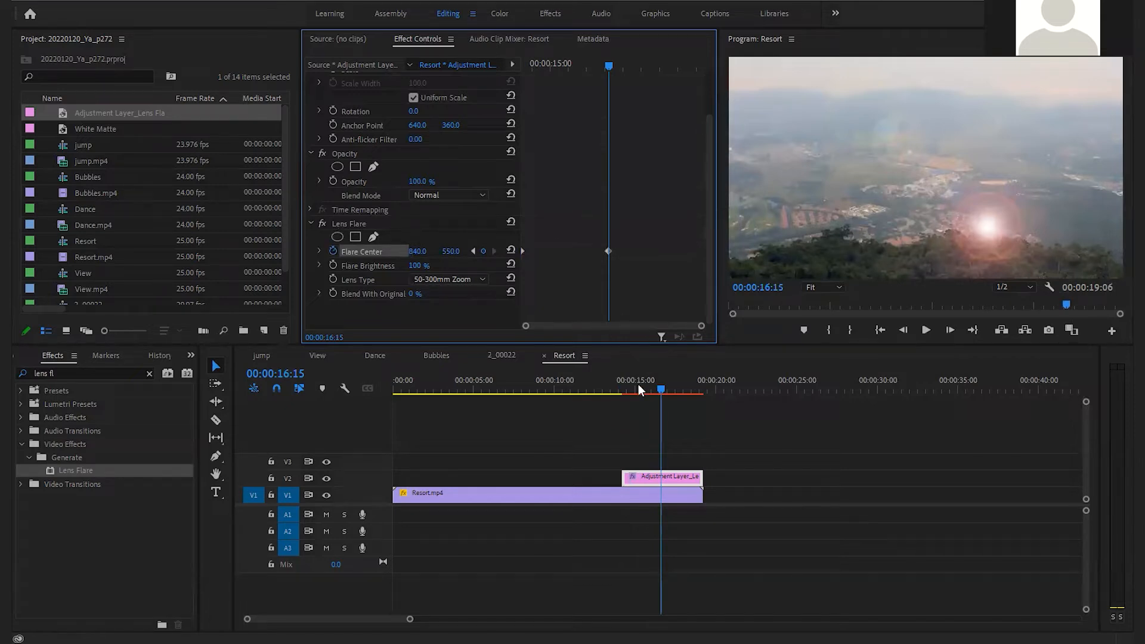
{"action": "left_click_drag", "start_coordinate": [616, 385], "coordinate": [680, 389]}
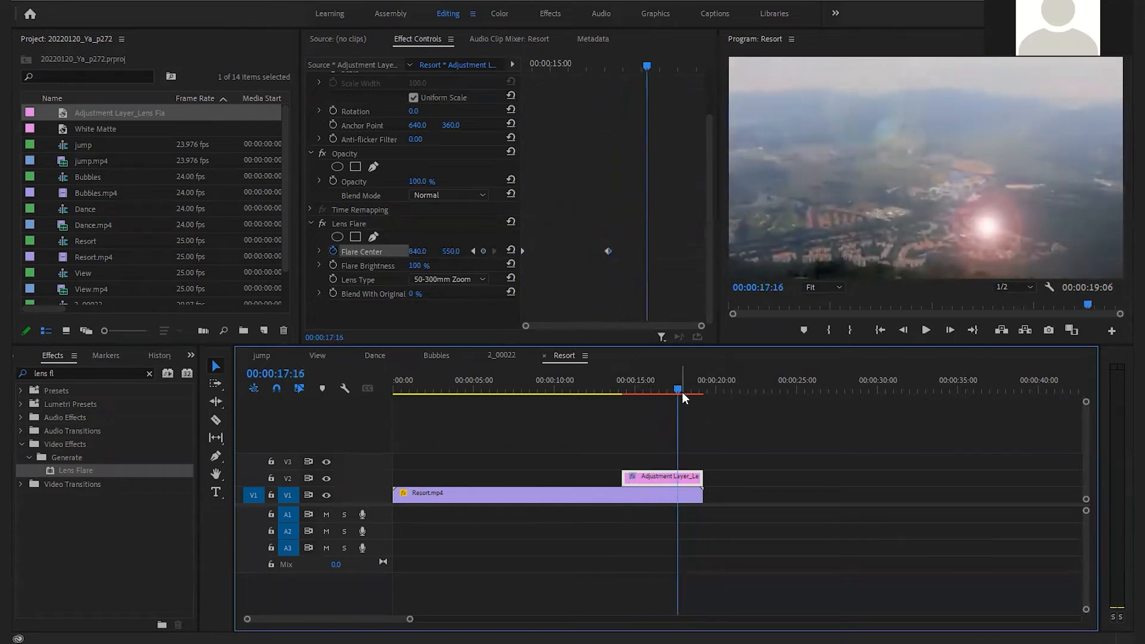
{"action": "left_click", "coordinate": [342, 224]}
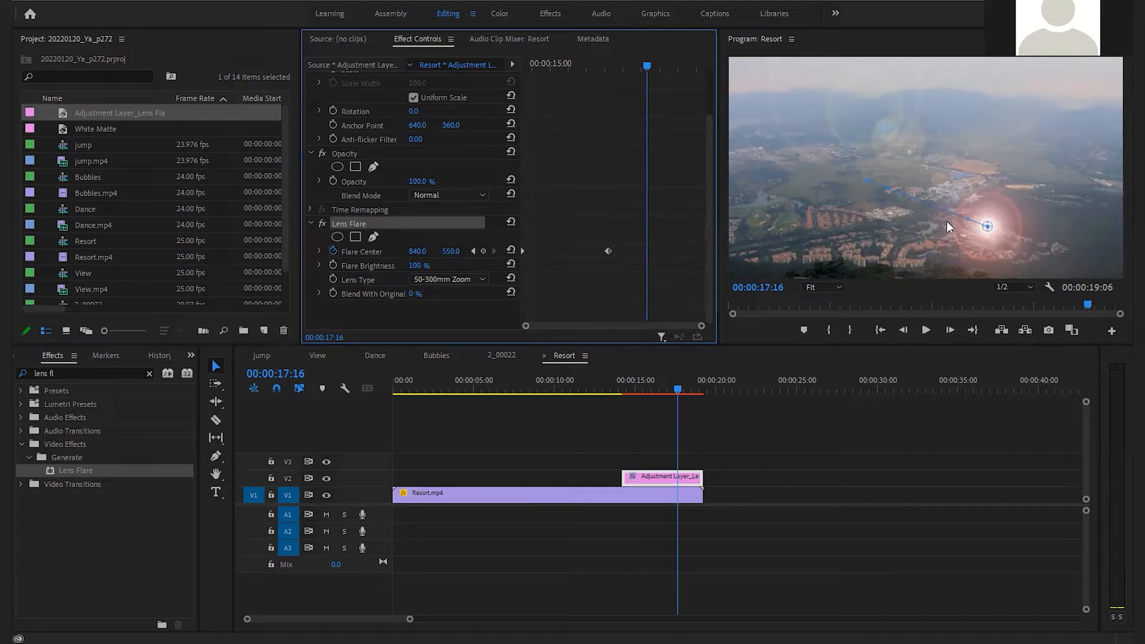
- Keyframe the Flare Center at 1030, 620 at 00:00:19:05
{"action": "left_click", "coordinate": [287, 374]}
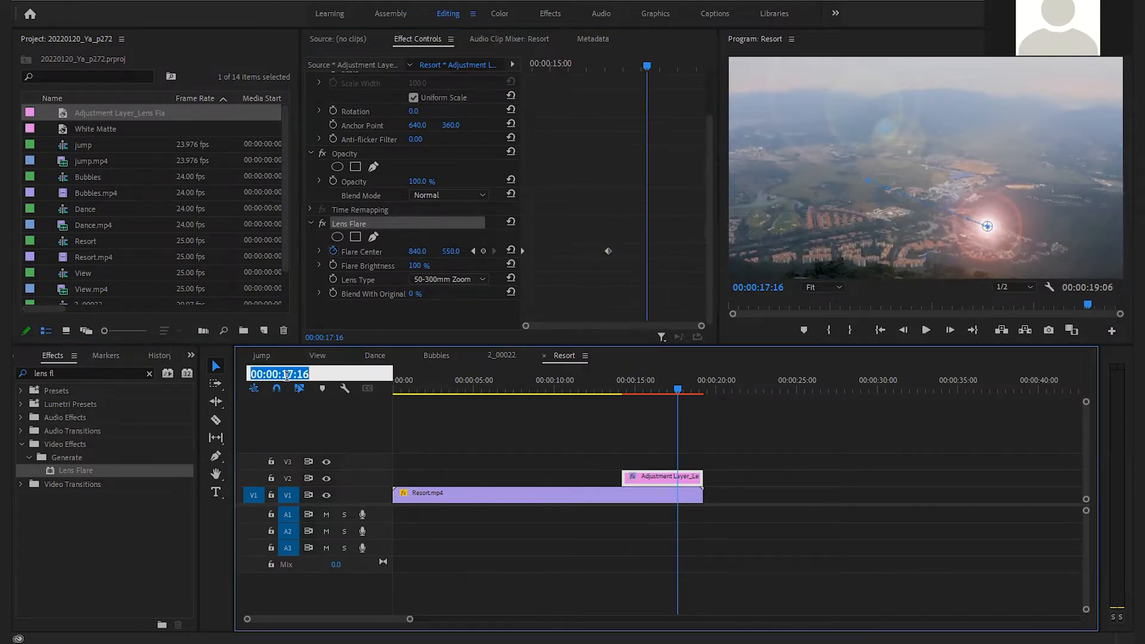
{"action": "type", "text": "1905"}
{"action": "key", "text": "Return"}
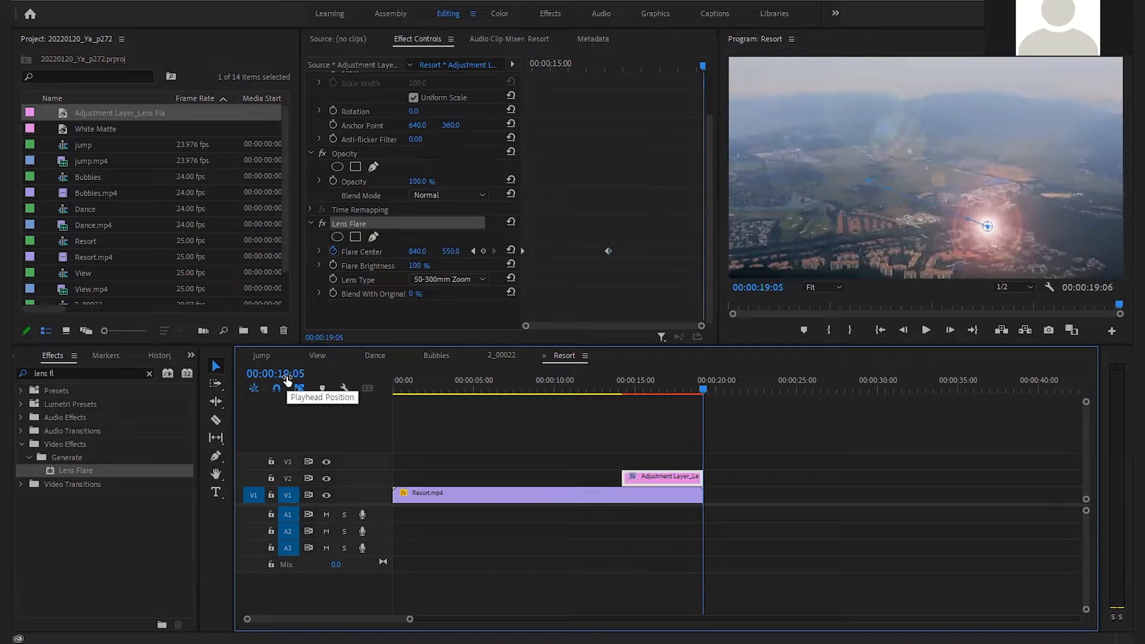
{"action": "left_click", "coordinate": [419, 251]}
{"action": "type", "text": "1030"}
{"action": "key", "text": "Return"}
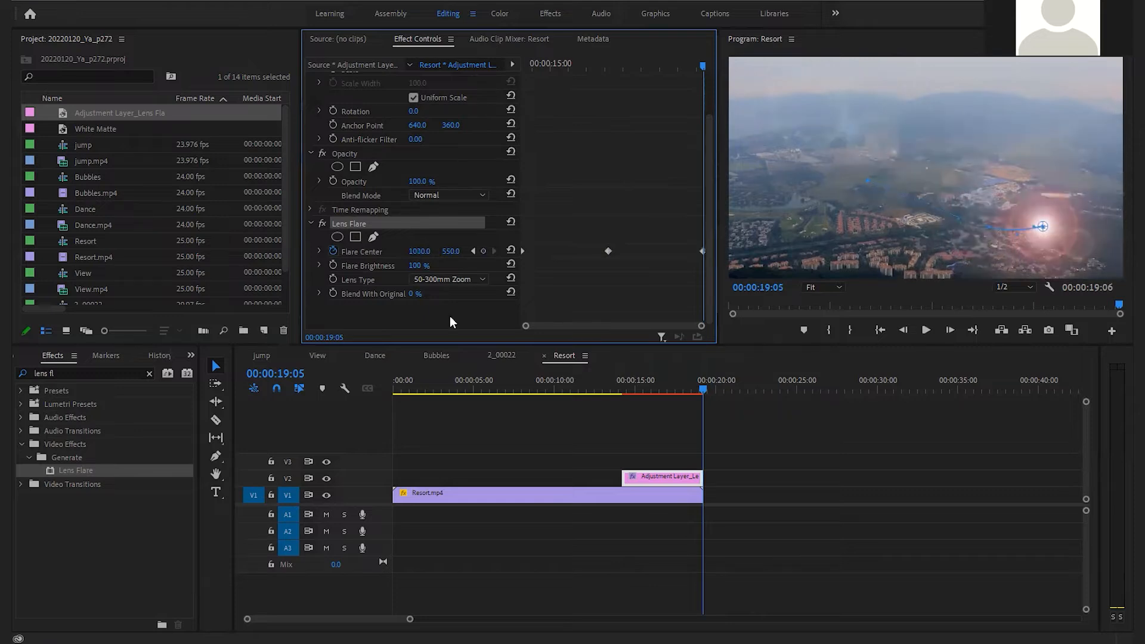
{"action": "left_click", "coordinate": [452, 256]}
{"action": "type", "text": "620"}
{"action": "key", "text": "Return"}
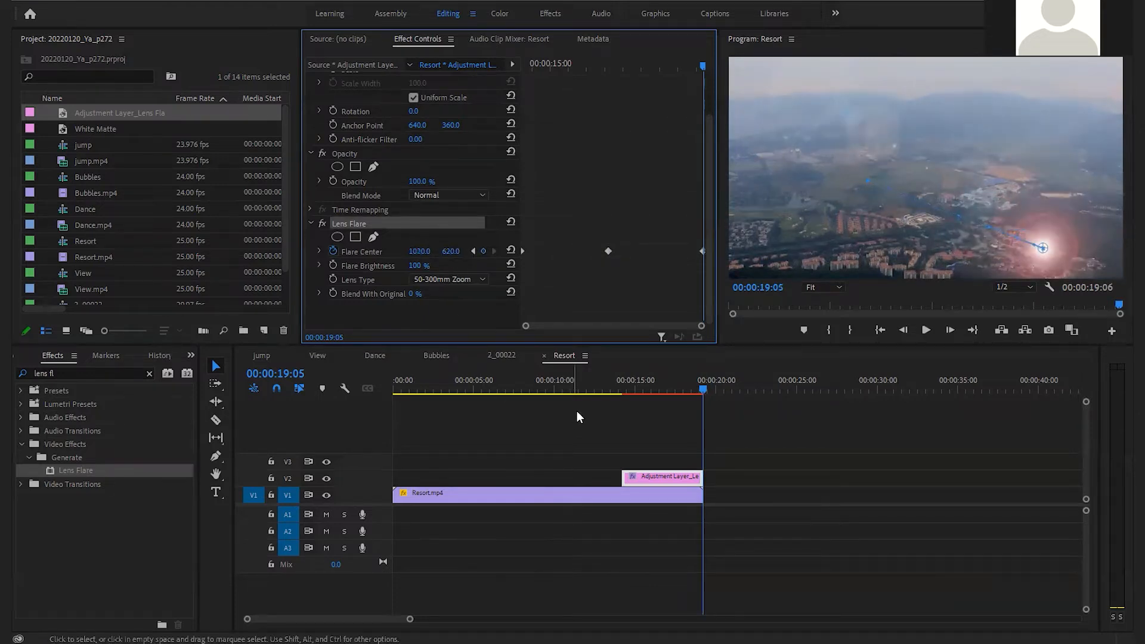
- Render the Resort sequence preview and play back the section under the adjustment layer to review the moving flare
{"action": "left_click_drag", "start_coordinate": [619, 389], "coordinate": [694, 398]}
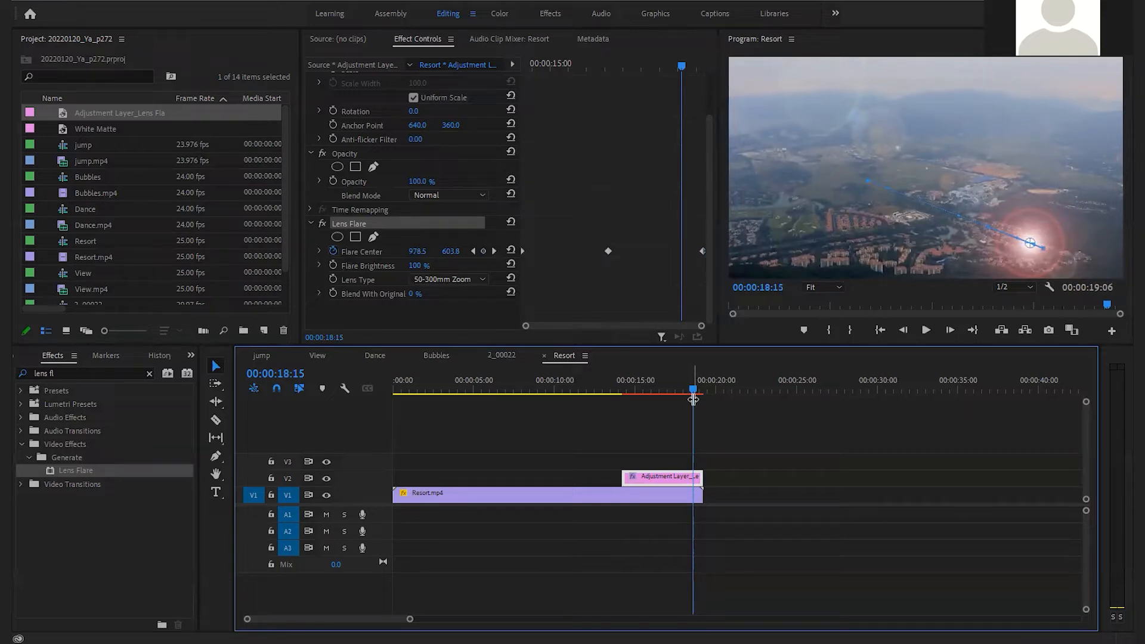
{"action": "key", "text": "Return"}
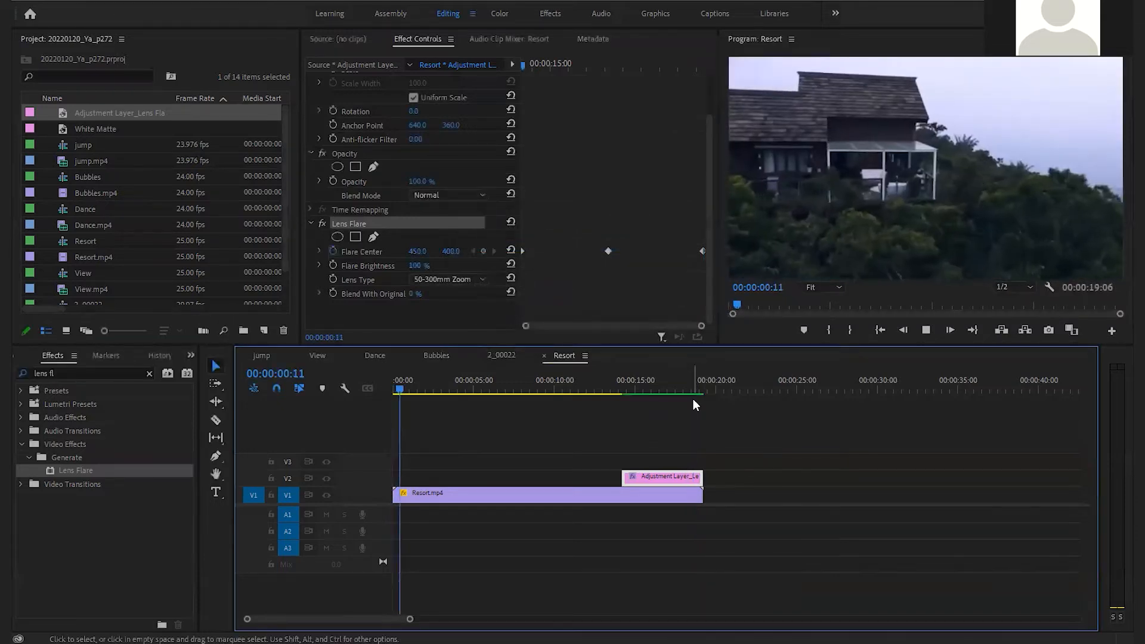
{"action": "left_click_drag", "start_coordinate": [610, 386], "coordinate": [606, 389]}
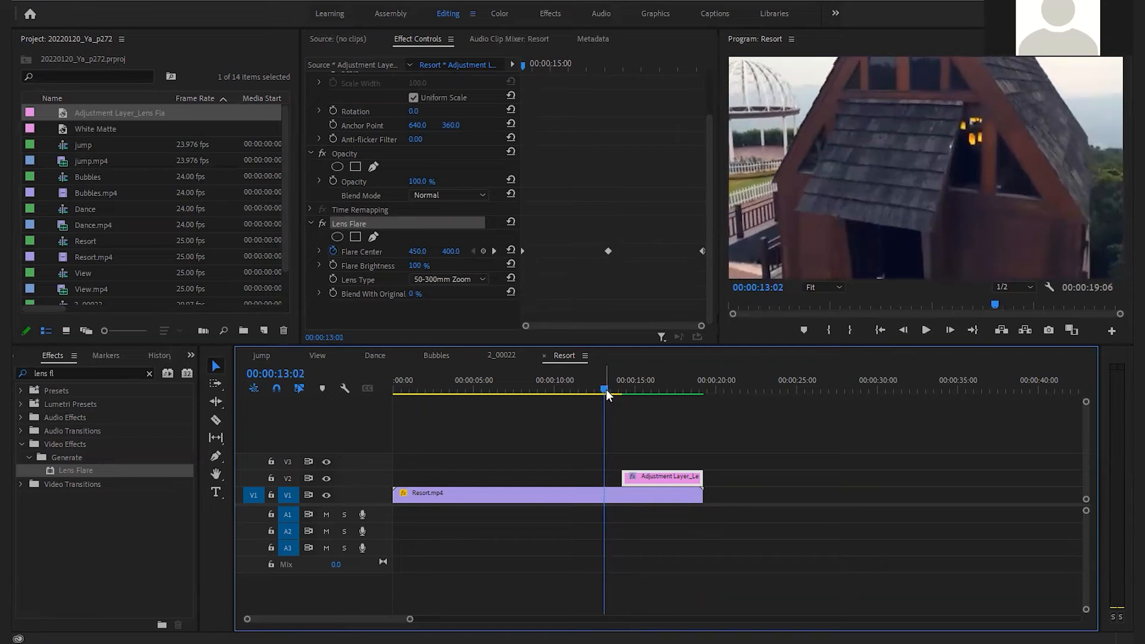
{"action": "key", "text": "space"}
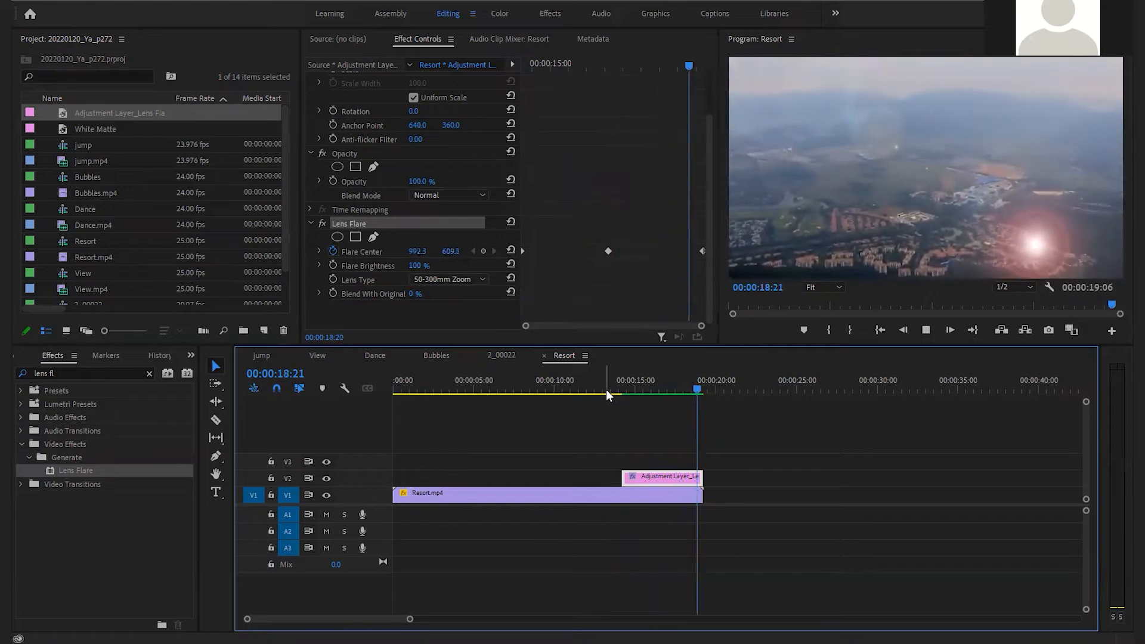
{"action": "left_click_drag", "start_coordinate": [645, 385], "coordinate": [689, 384]}
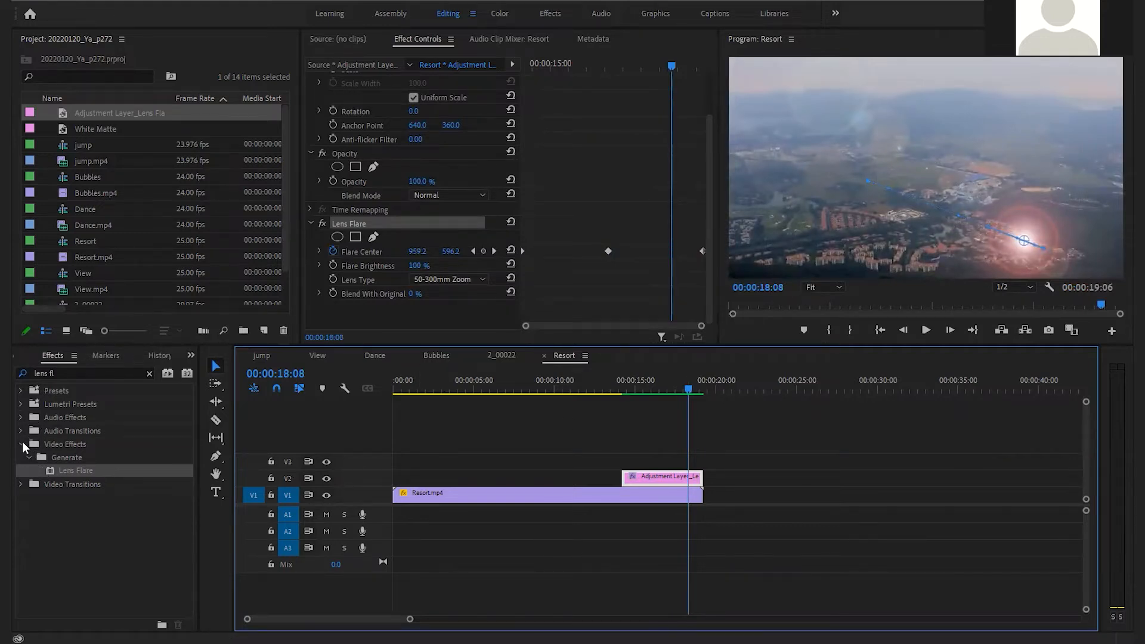
{"action": "left_click", "coordinate": [149, 374]}
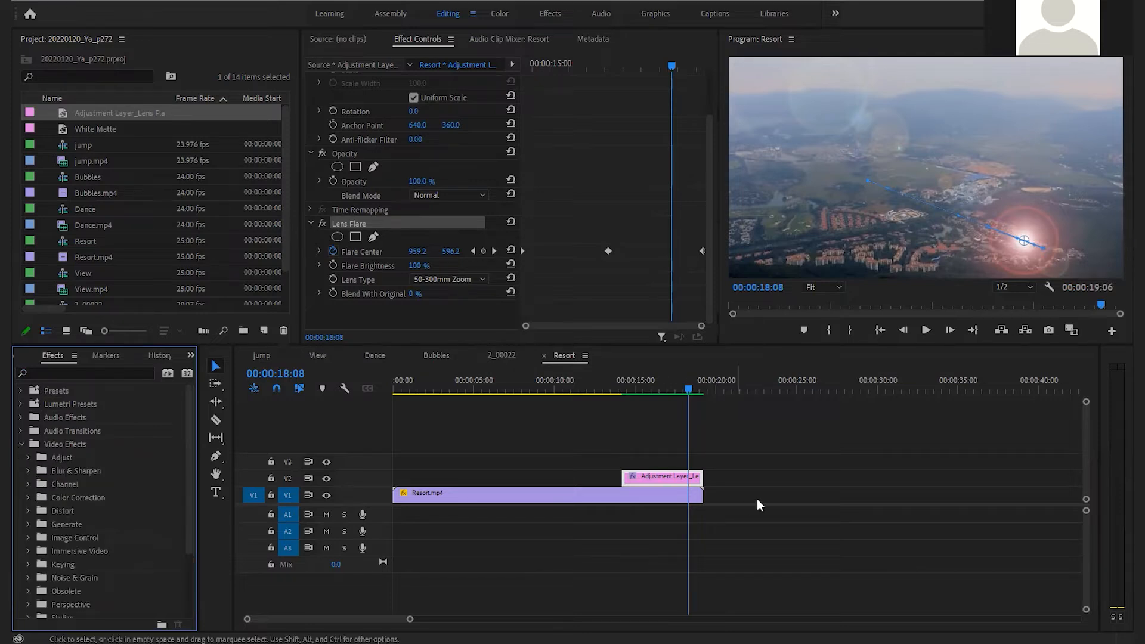
{"action": "right_click", "coordinate": [701, 496]}
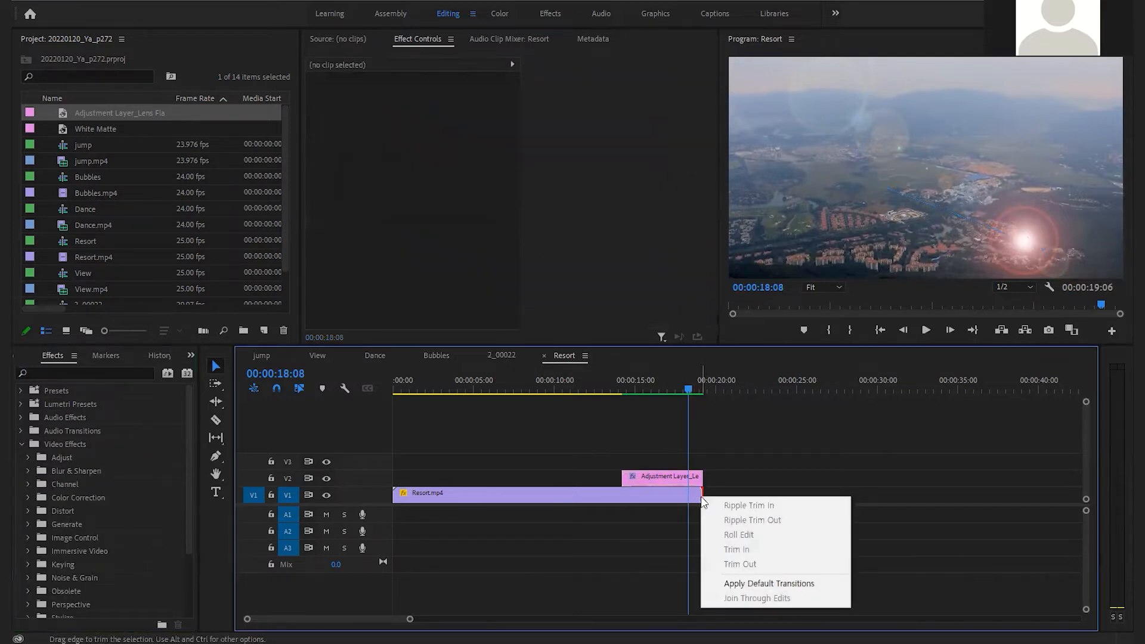
{"action": "left_click", "coordinate": [667, 496]}
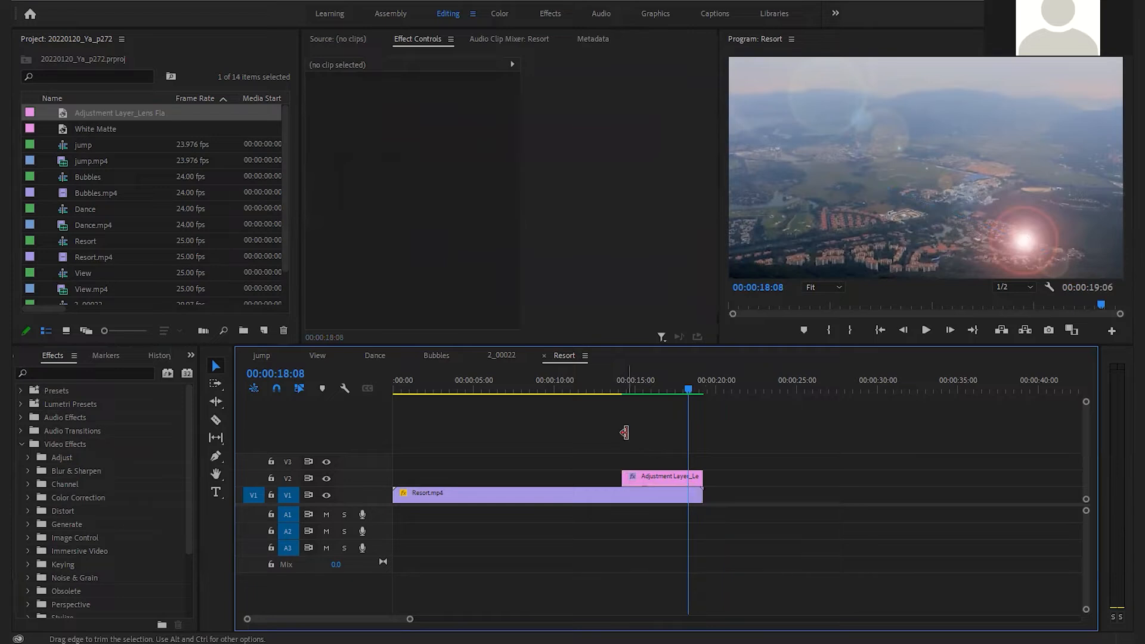
{"action": "left_click", "coordinate": [668, 497]}
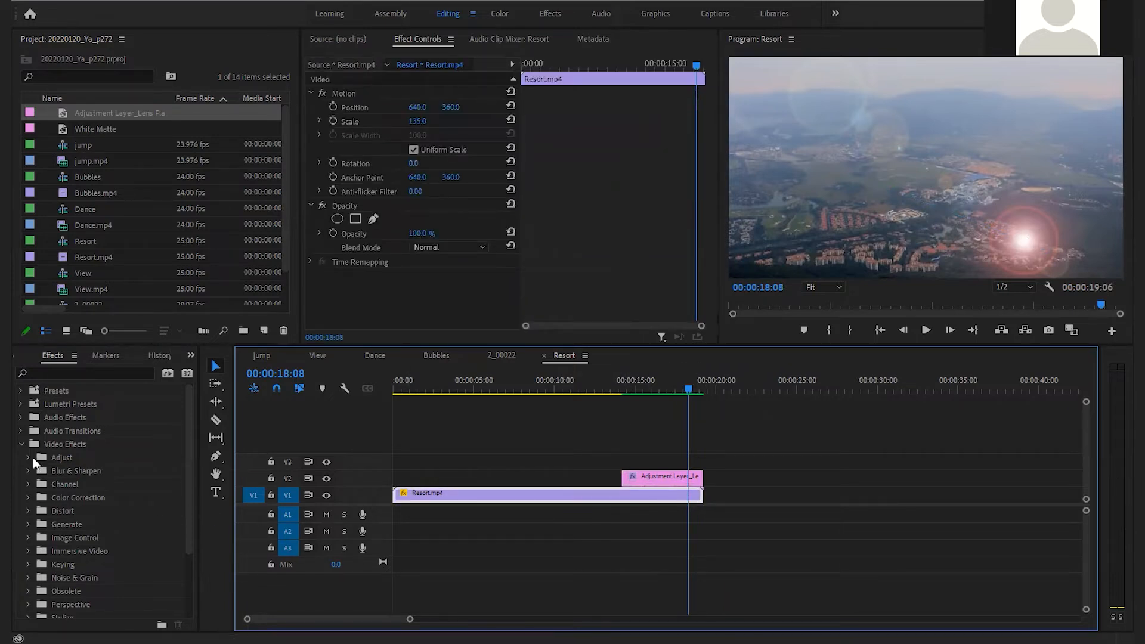
- Search the effects library for "lens fl" and expand the Video Transitions category
{"action": "left_click", "coordinate": [83, 374]}
{"action": "type", "text": "l"}
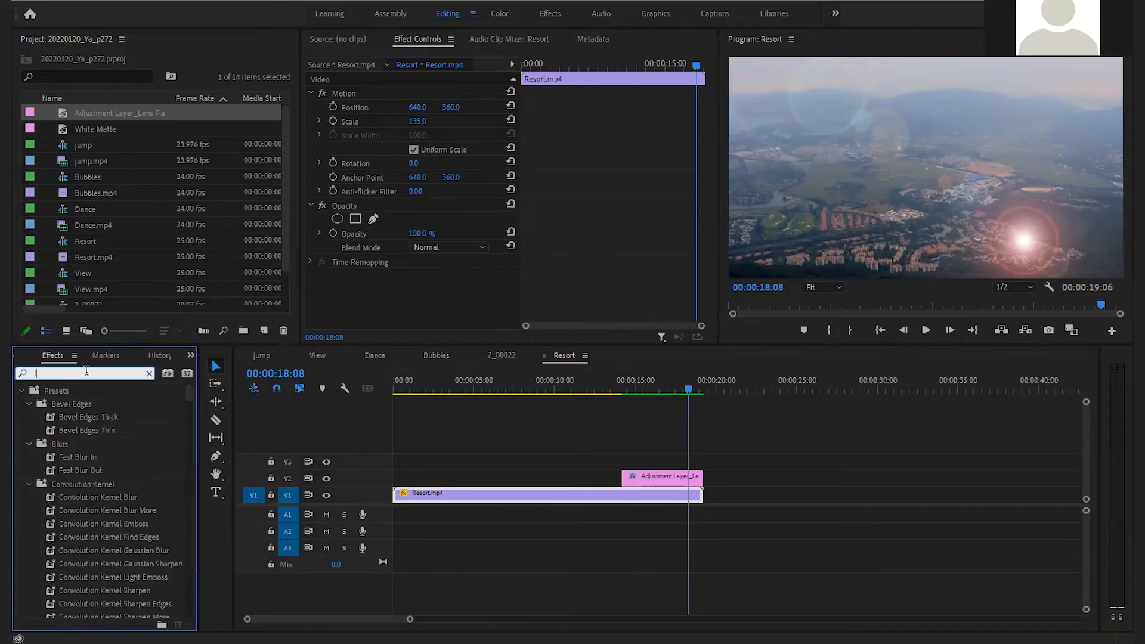
{"action": "type", "text": "ens"}
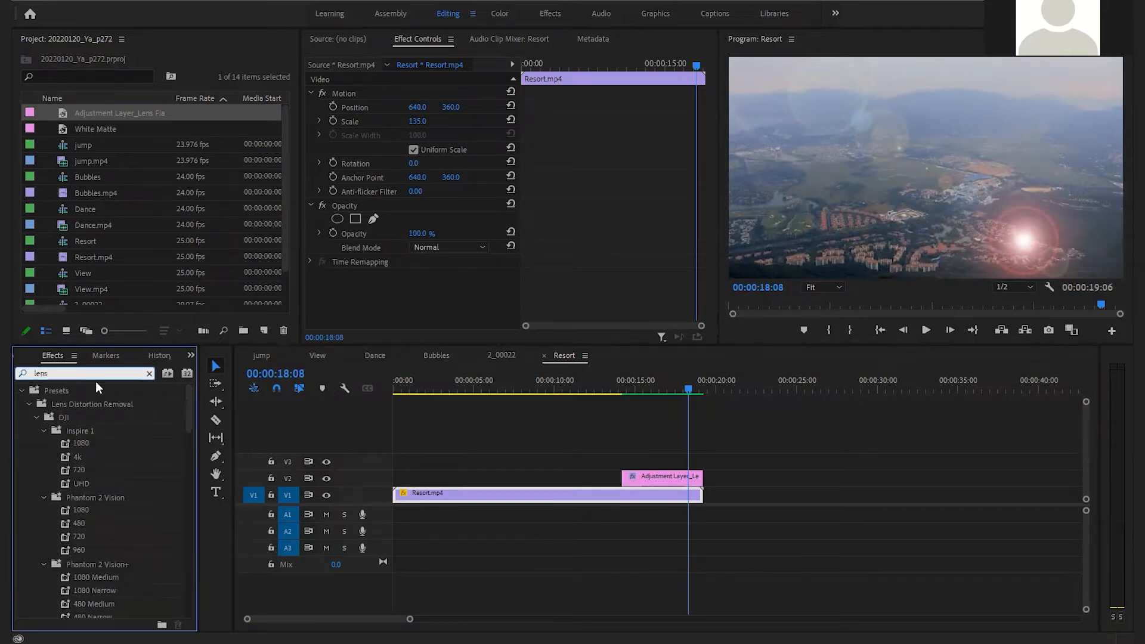
{"action": "type", "text": "l"}
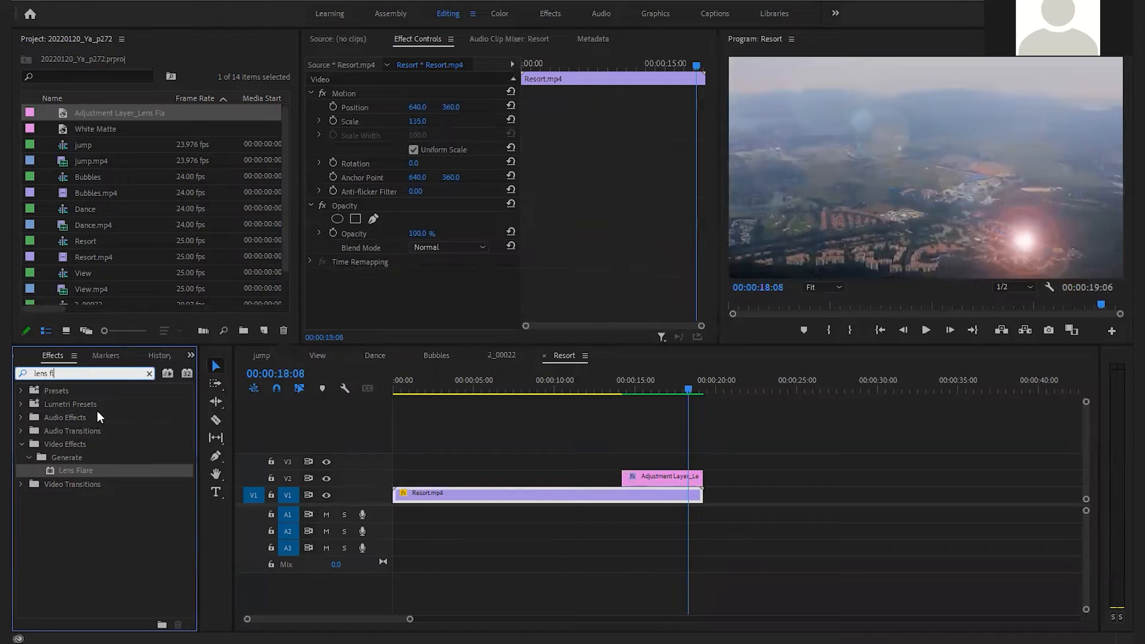
{"action": "left_click", "coordinate": [20, 484]}
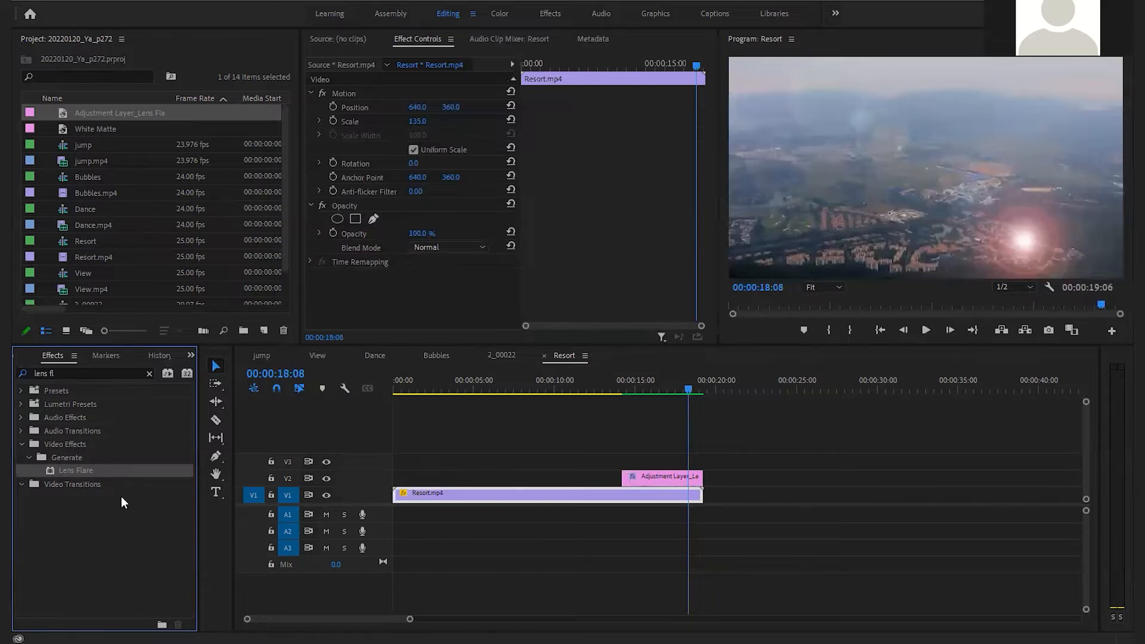
- Apply the default transition to the end of the Resort.mp4 clip and to its start at 00:00:00:00
{"action": "right_click", "coordinate": [699, 495]}
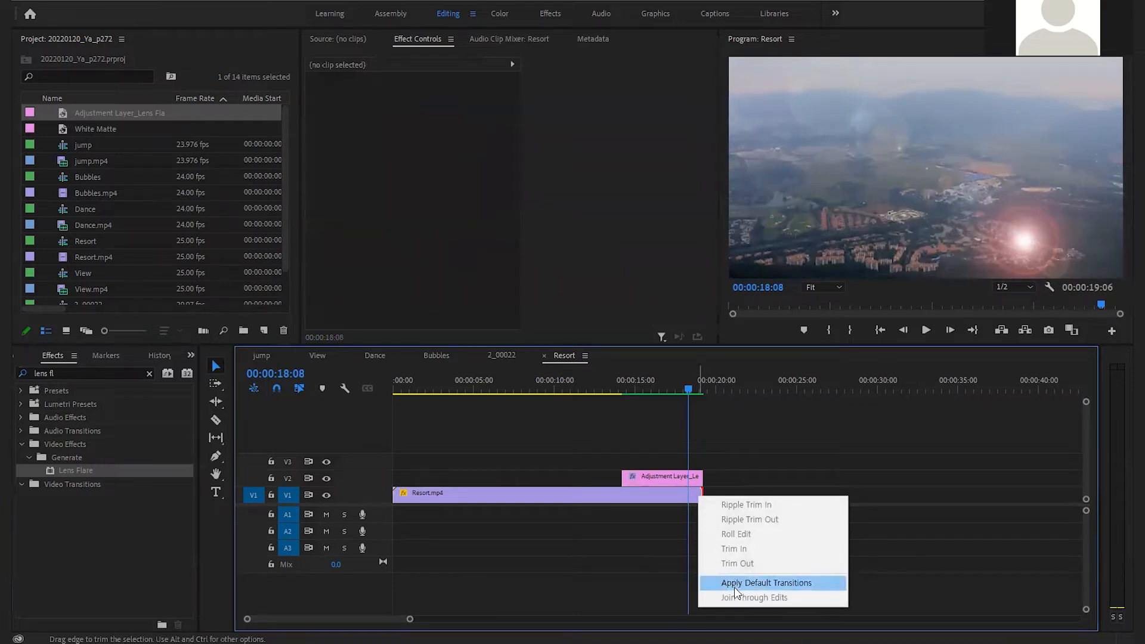
{"action": "left_click", "coordinate": [784, 583]}
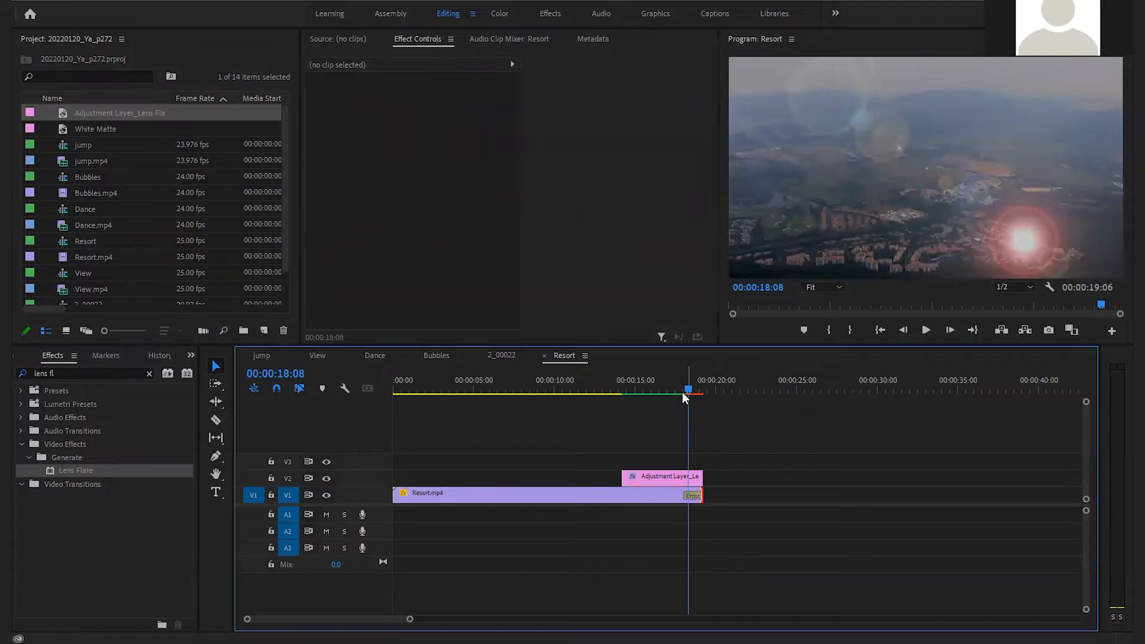
{"action": "left_click_drag", "start_coordinate": [674, 382], "coordinate": [385, 414]}
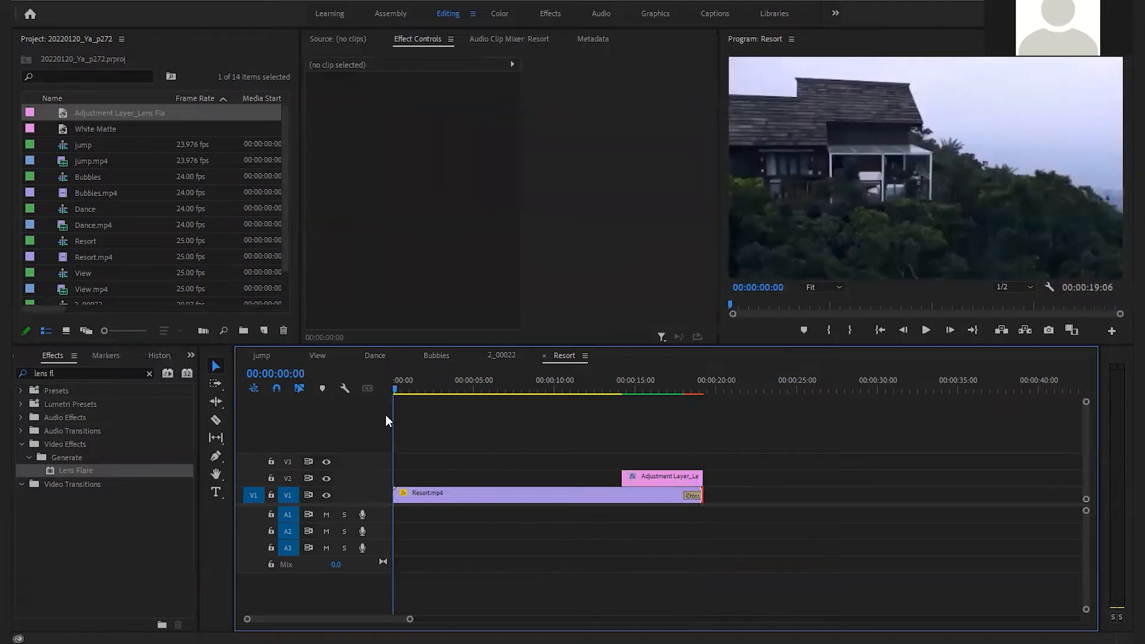
{"action": "right_click", "coordinate": [399, 494]}
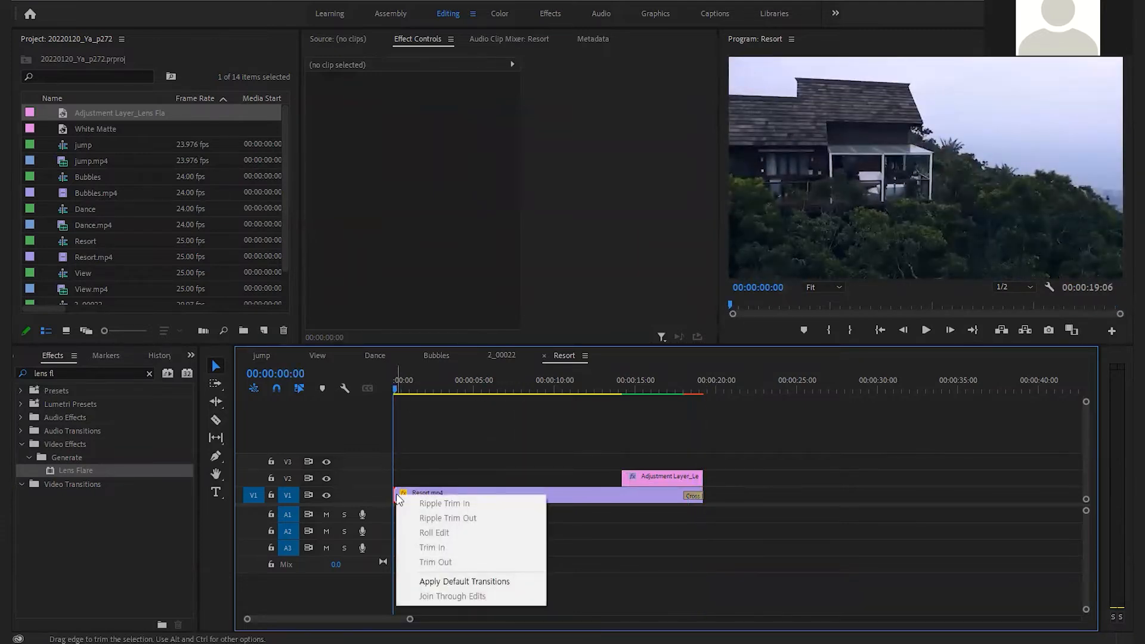
{"action": "left_click", "coordinate": [443, 584]}
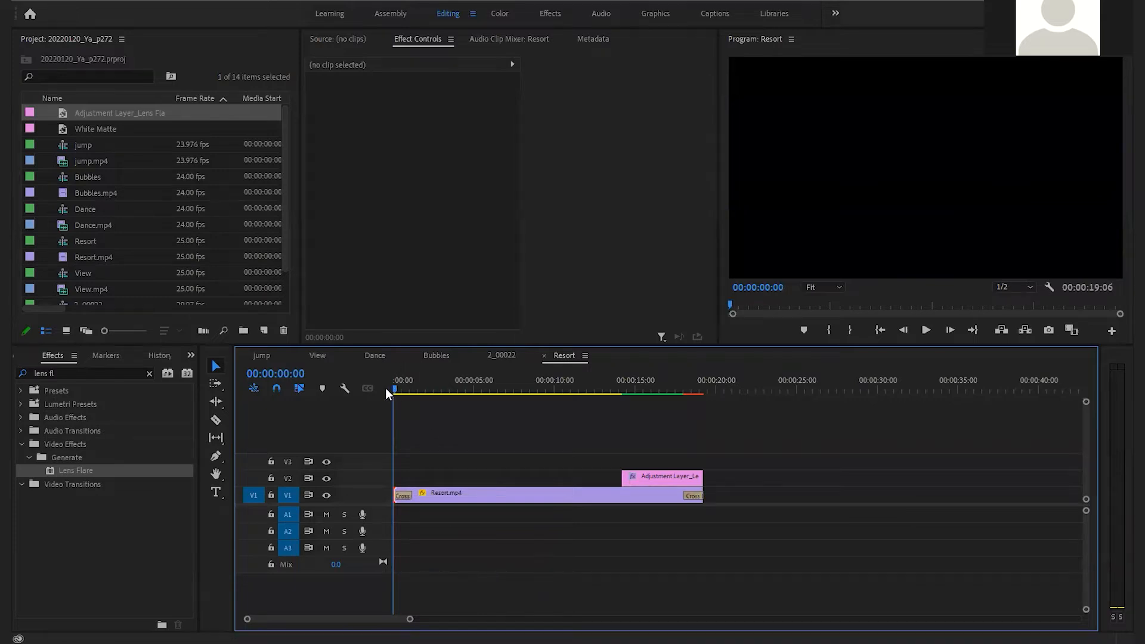
- Play the start and end of the Resort sequence and render its preview to review both transitions
{"action": "key", "text": "space"}
{"action": "left_click_drag", "start_coordinate": [632, 390], "coordinate": [678, 386]}
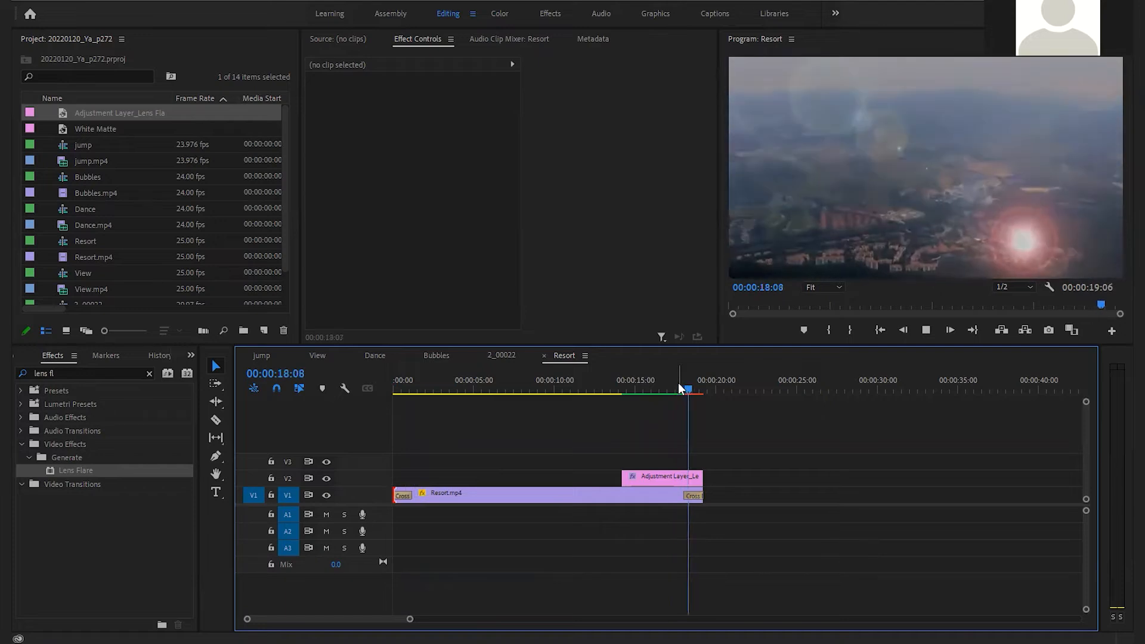
{"action": "key", "text": "Return"}
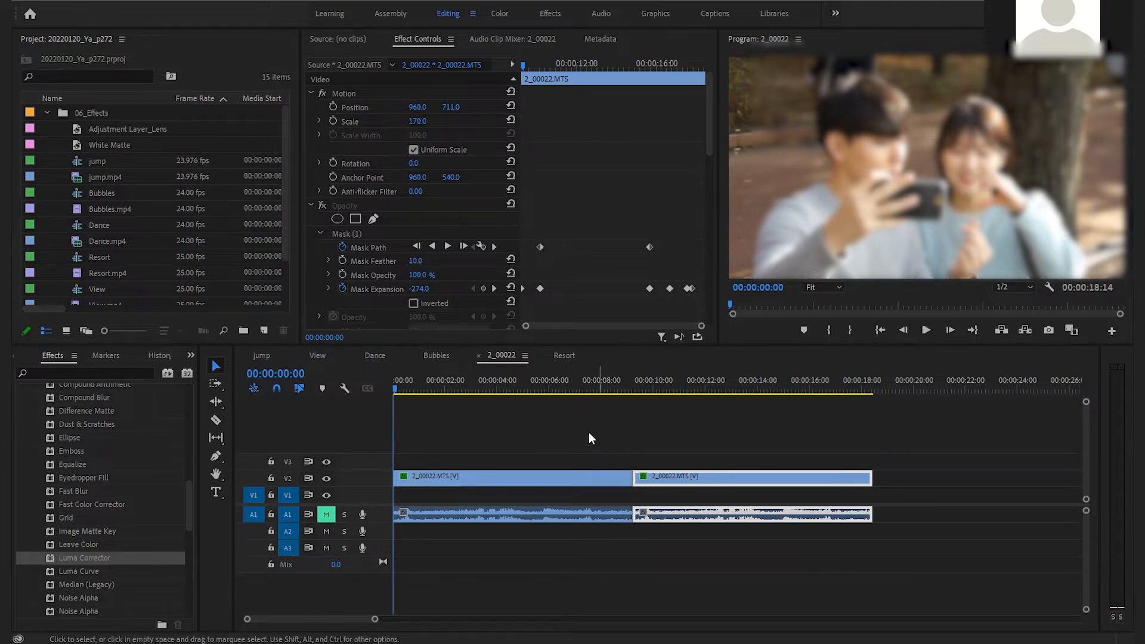
- Scrub through the 2_00022 sequence and split its first clip, with the linked audio, at about 3.4 seconds
{"action": "mouse_move", "coordinate": [584, 392]}
{"action": "left_mouse_down"}
{"action": "mouse_move", "coordinate": [619, 386]}
{"action": "mouse_move", "coordinate": [546, 384]}
{"action": "mouse_move", "coordinate": [588, 381]}
{"action": "left_mouse_up"}
{"action": "scroll", "coordinate": [716, 487], "scroll_direction": "down", "scroll_amount": 3}
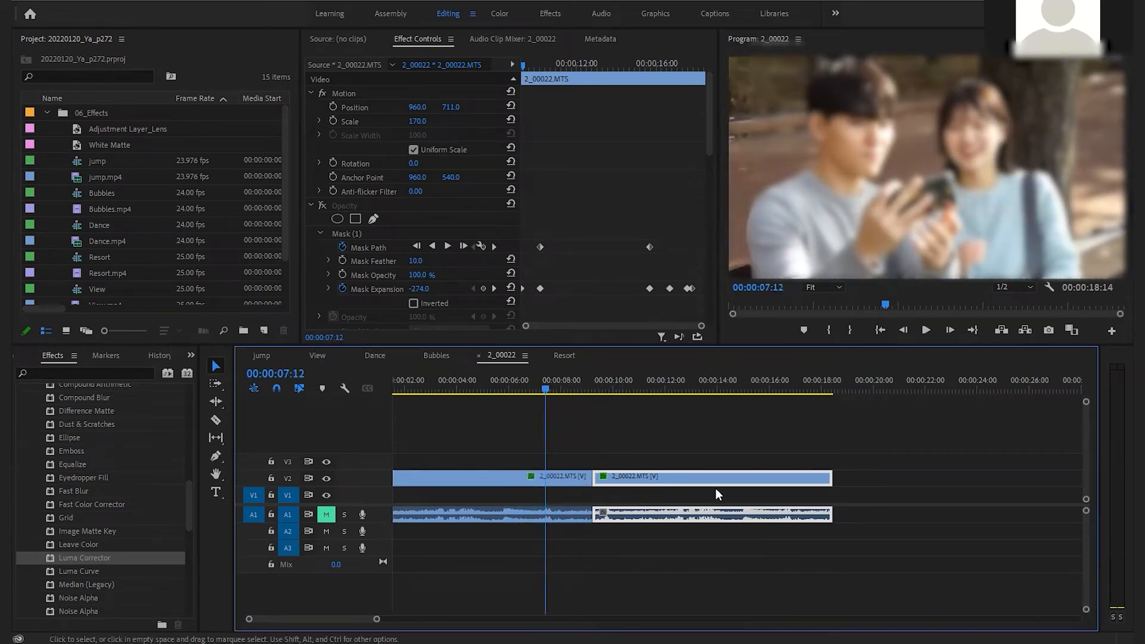
{"action": "left_click_drag", "start_coordinate": [537, 384], "coordinate": [454, 384]}
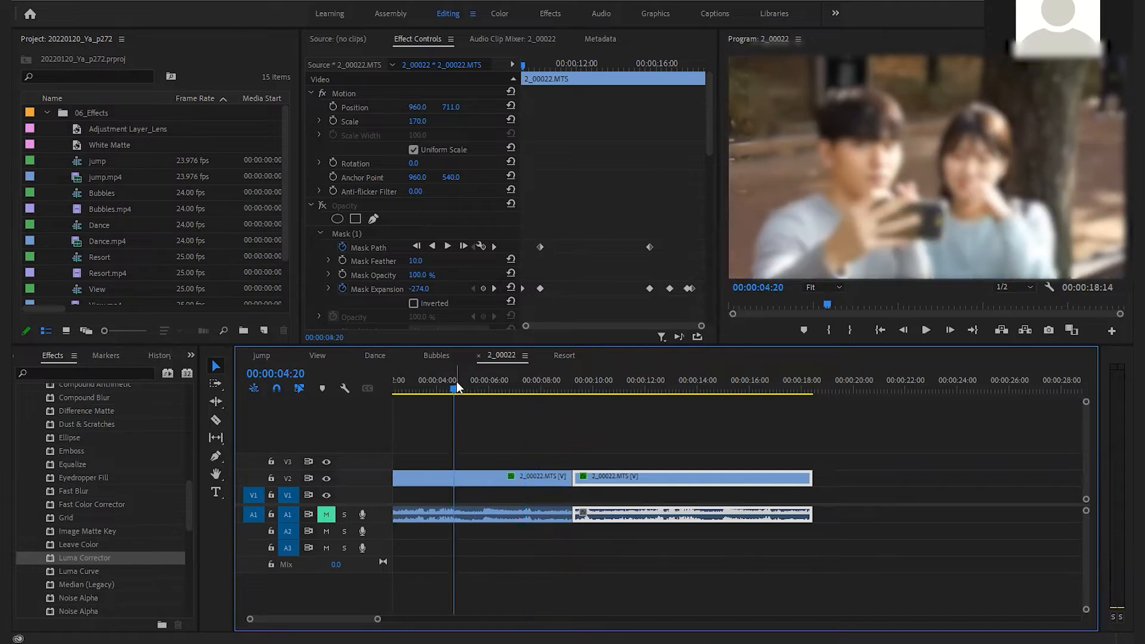
{"action": "scroll", "coordinate": [441, 386], "scroll_direction": "up", "scroll_amount": 3}
{"action": "key", "text": "c"}
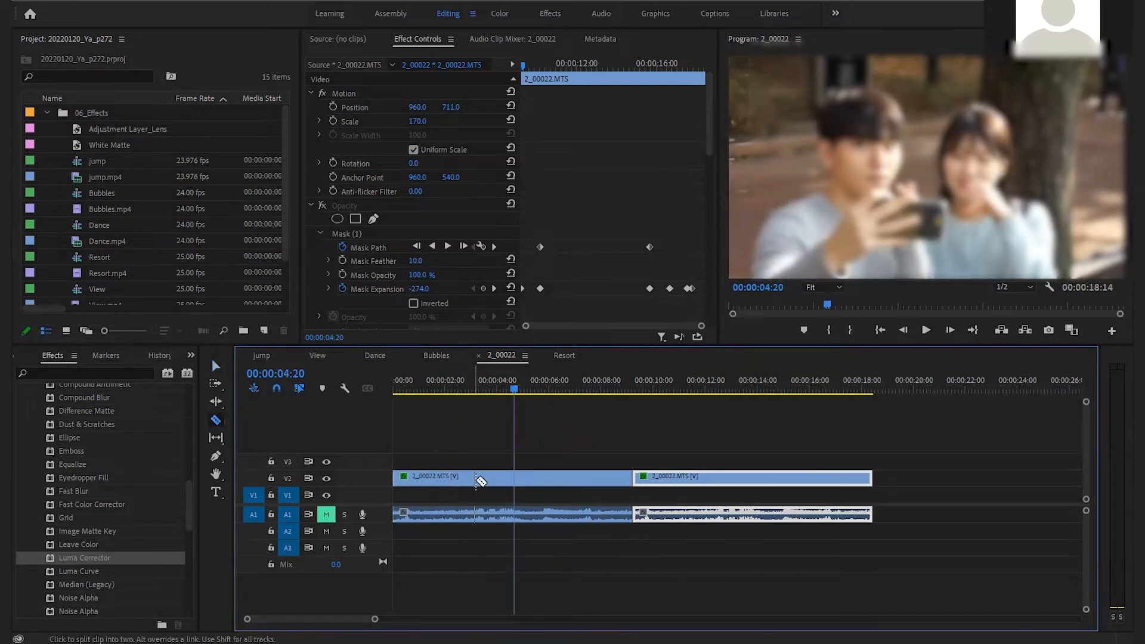
{"action": "left_click", "coordinate": [482, 478]}
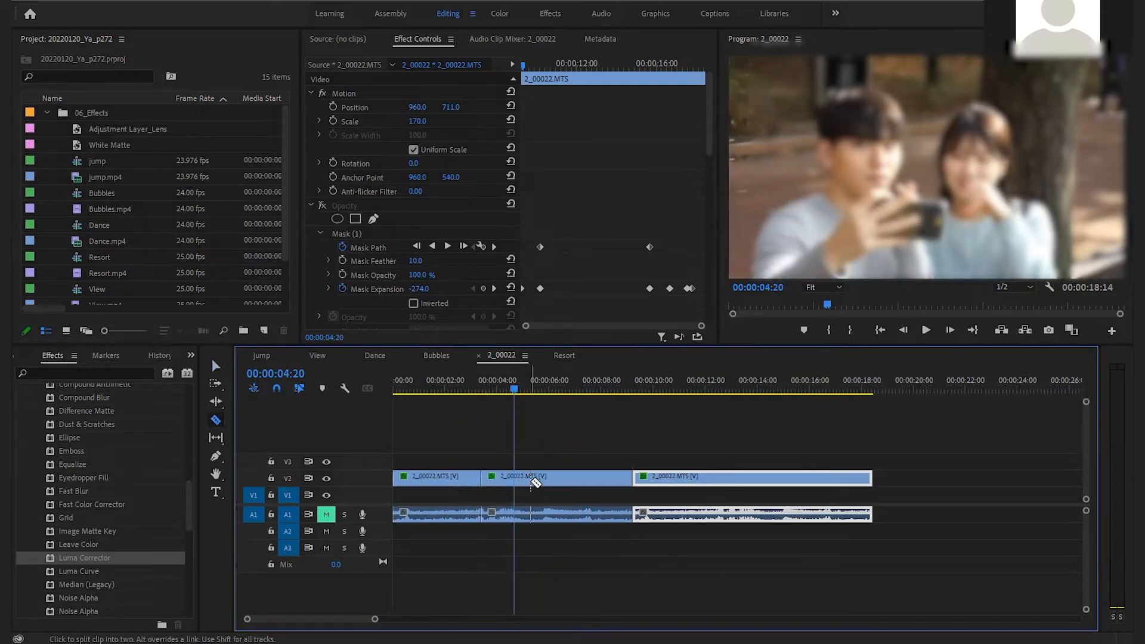
- Shift the two clips after the new cut about 3.7 seconds later to open a gap, and place the playhead at 00:00:02:27
{"action": "key", "text": "v"}
{"action": "left_click_drag", "start_coordinate": [553, 427], "coordinate": [708, 555]}
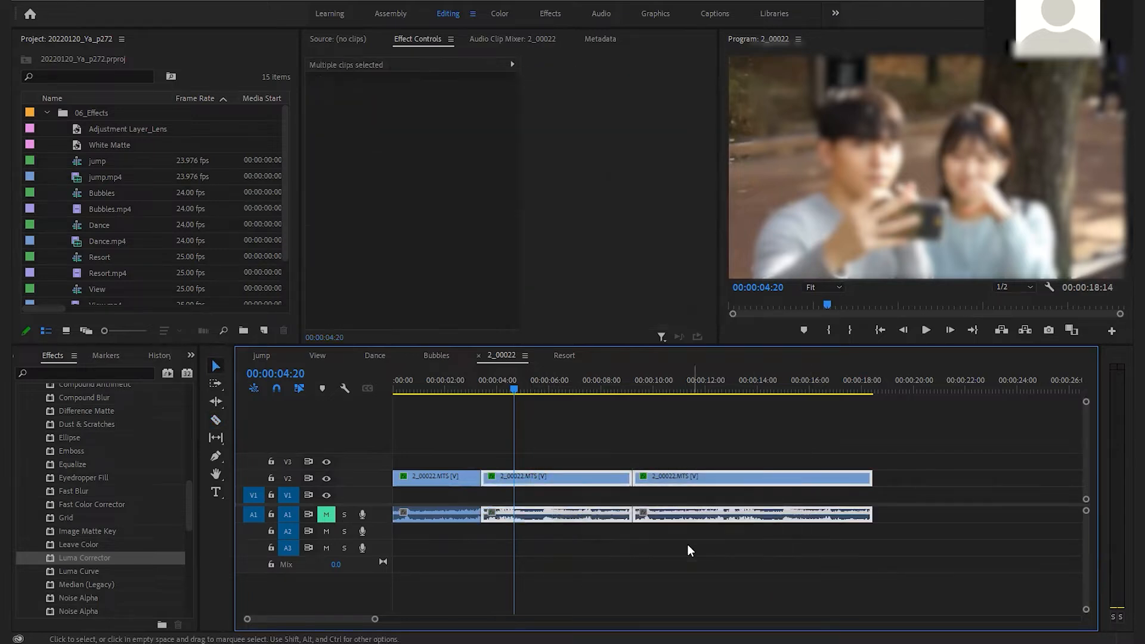
{"action": "left_click_drag", "start_coordinate": [617, 478], "coordinate": [714, 479]}
{"action": "mouse_move", "coordinate": [448, 378]}
{"action": "left_mouse_down"}
{"action": "mouse_move", "coordinate": [478, 376]}
{"action": "mouse_move", "coordinate": [468, 377]}
{"action": "left_mouse_up"}
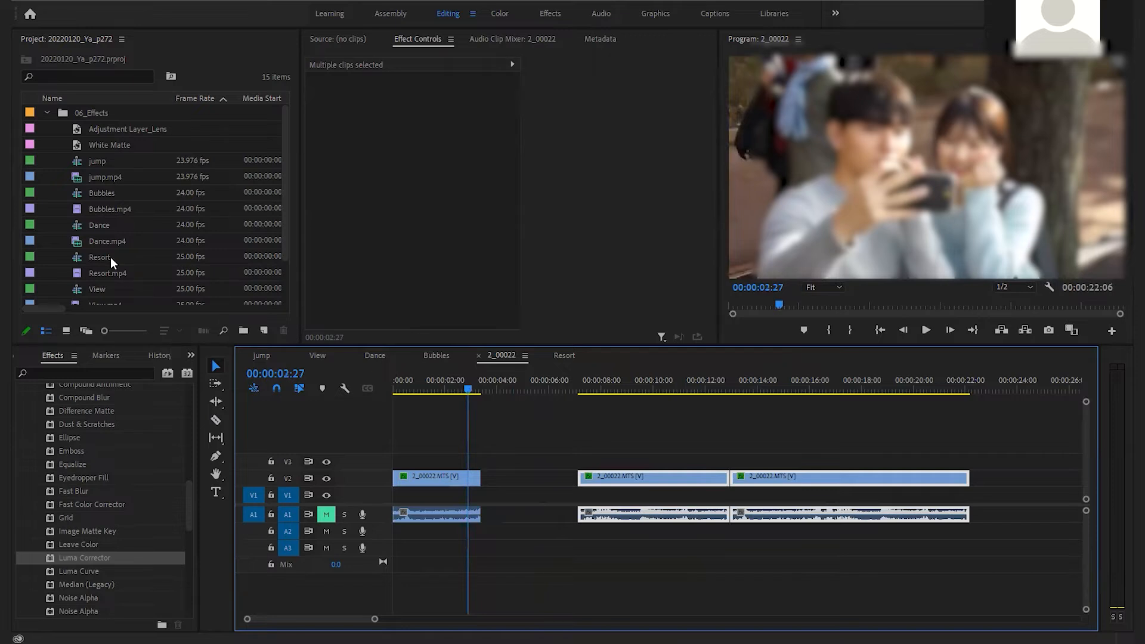
- Place the White Matte on V3 over the end of the first clip and trim its end to about 00:00:04:20
{"action": "left_click_drag", "start_coordinate": [79, 151], "coordinate": [480, 459]}
{"action": "left_click_drag", "start_coordinate": [596, 461], "coordinate": [596, 461]}
{"action": "left_click_drag", "start_coordinate": [514, 461], "coordinate": [515, 461]}
{"action": "left_click_drag", "start_coordinate": [461, 382], "coordinate": [465, 381]}
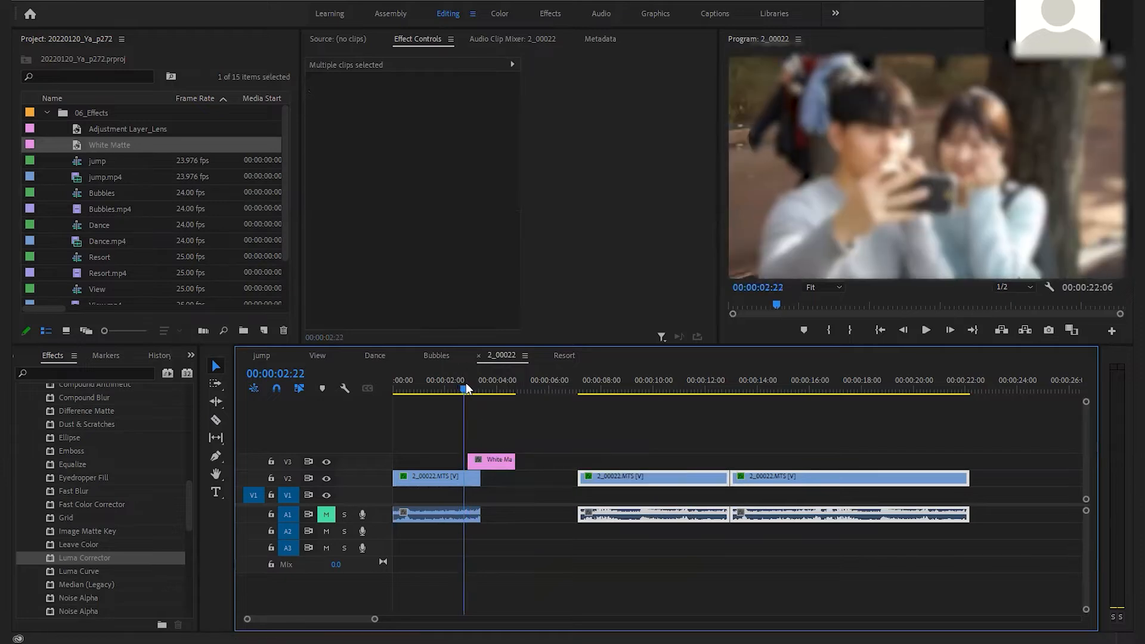
- Keyframe the White Matte's opacity from 0% at its start to 100% at 00:00:03:12 and preview the fade
{"action": "left_click", "coordinate": [489, 462]}
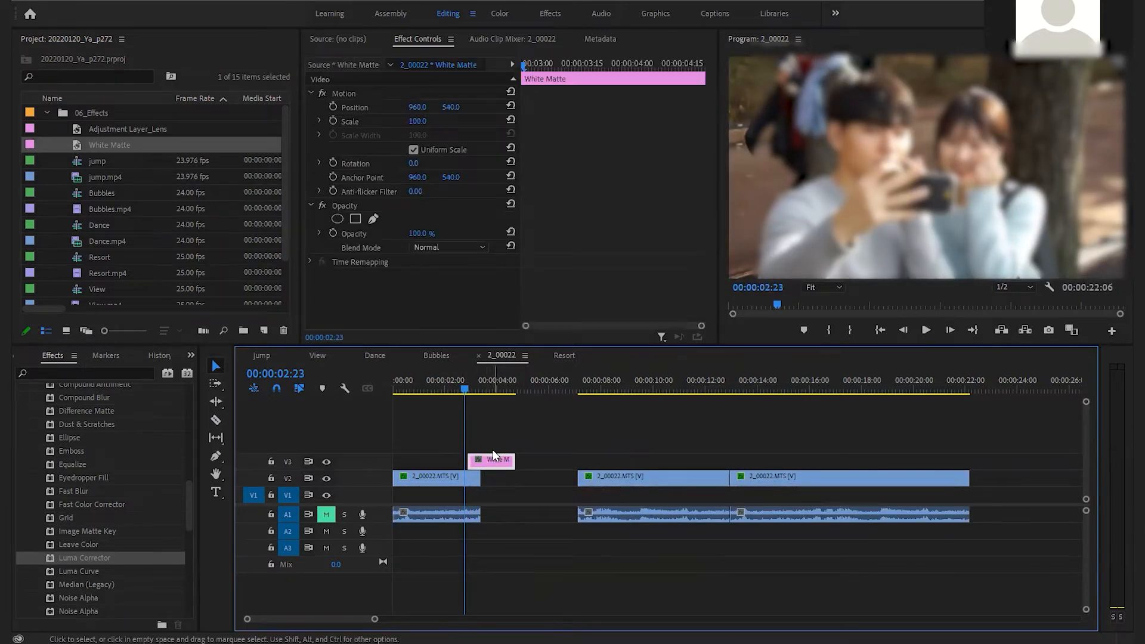
{"action": "key", "text": "Down"}
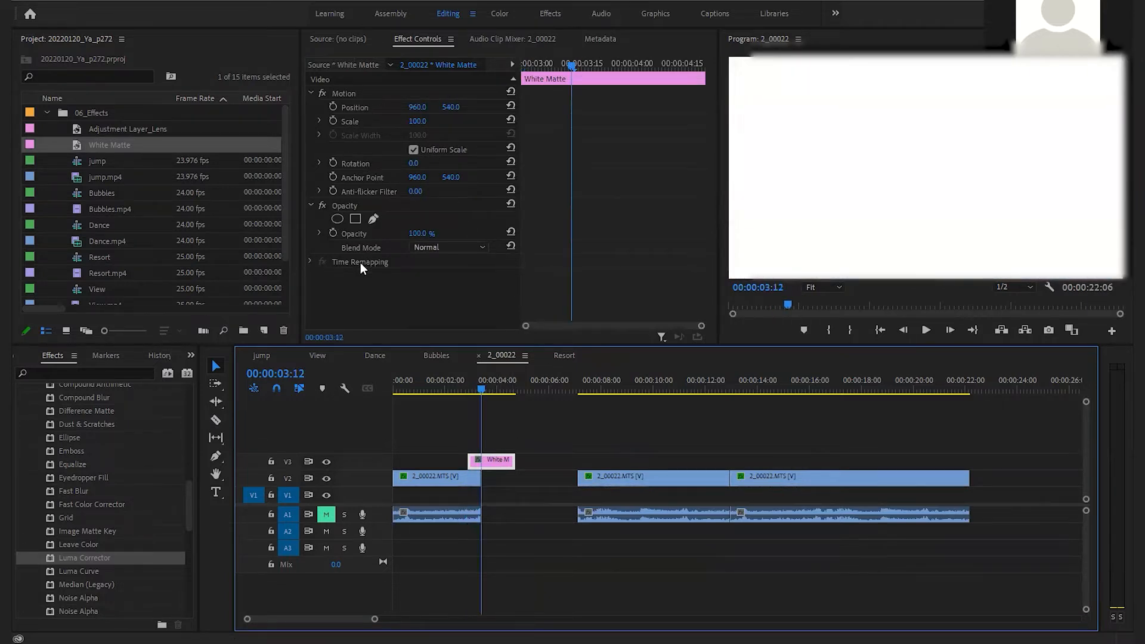
{"action": "left_click", "coordinate": [333, 233]}
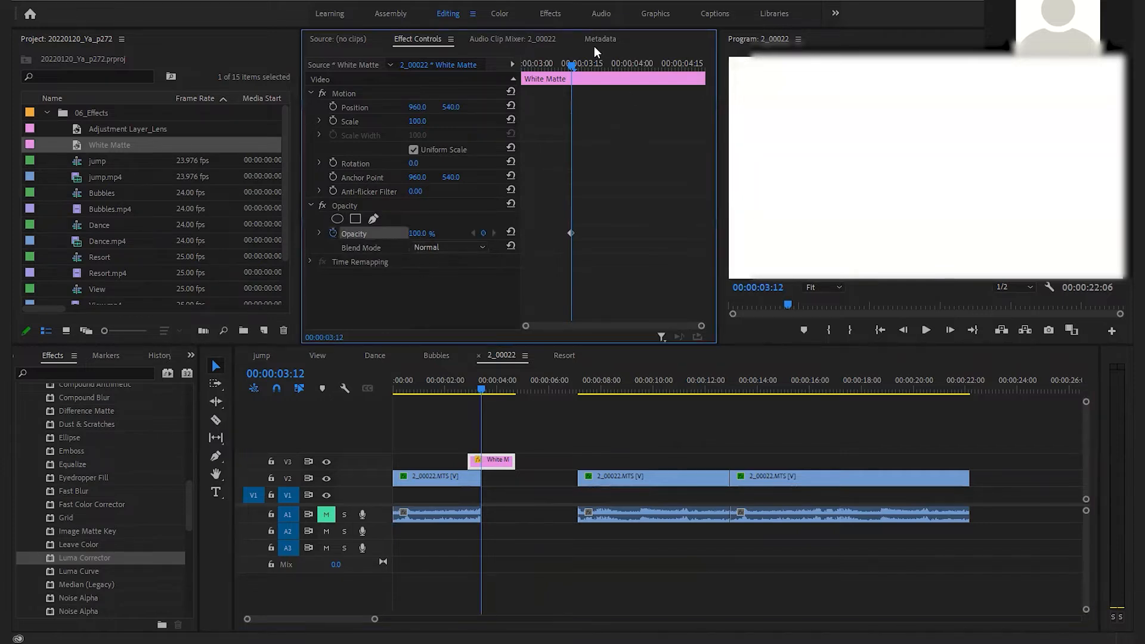
{"action": "left_click_drag", "start_coordinate": [566, 64], "coordinate": [503, 65]}
{"action": "left_click", "coordinate": [414, 232]}
{"action": "type", "text": "0"}
{"action": "key", "text": "Return"}
{"action": "mouse_move", "coordinate": [452, 393]}
{"action": "left_mouse_down"}
{"action": "mouse_move", "coordinate": [486, 386]}
{"action": "mouse_move", "coordinate": [462, 391]}
{"action": "left_mouse_up"}
{"action": "key", "text": "space"}
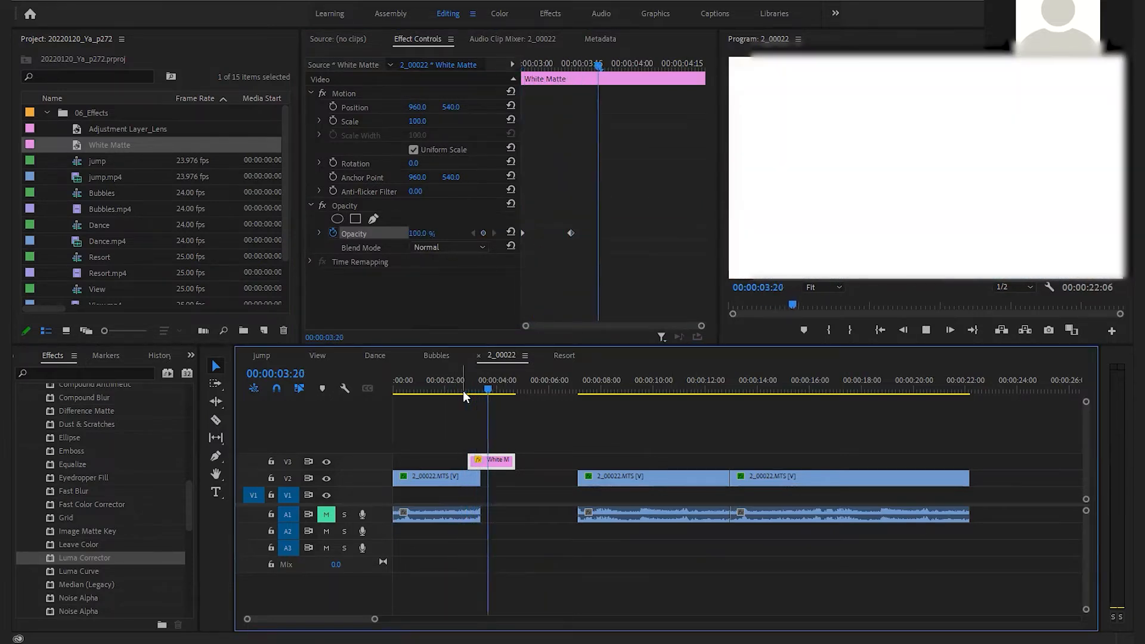
{"action": "left_click_drag", "start_coordinate": [456, 387], "coordinate": [468, 388]}
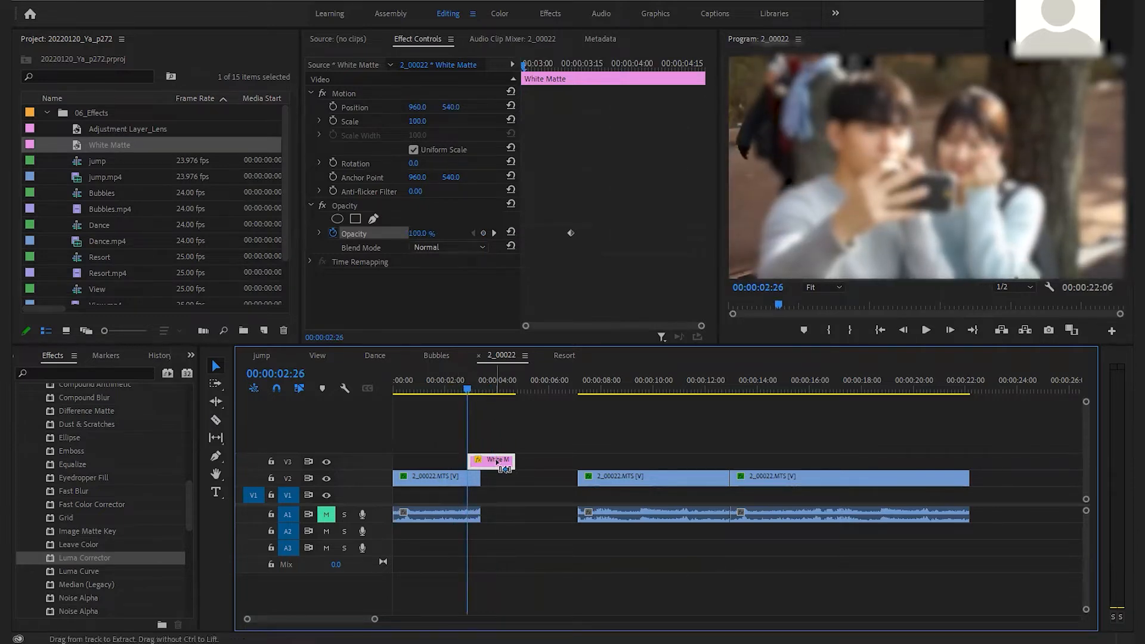
- Move the White Matte down onto V2 over the first clip's end, apply the default transition at their cut, and preview it
{"action": "mouse_move", "coordinate": [495, 462]}
{"action": "left_mouse_down"}
{"action": "mouse_move", "coordinate": [535, 484]}
{"action": "mouse_move", "coordinate": [498, 478]}
{"action": "left_mouse_up"}
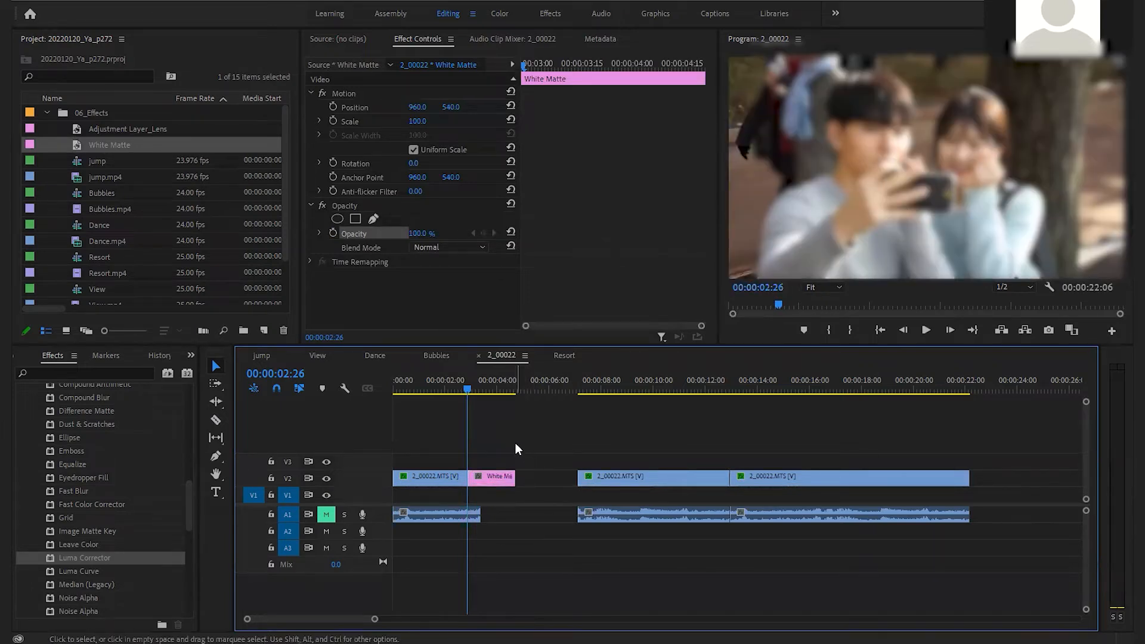
{"action": "left_click", "coordinate": [515, 448]}
{"action": "scroll", "coordinate": [96, 486], "scroll_direction": "up", "scroll_amount": 2}
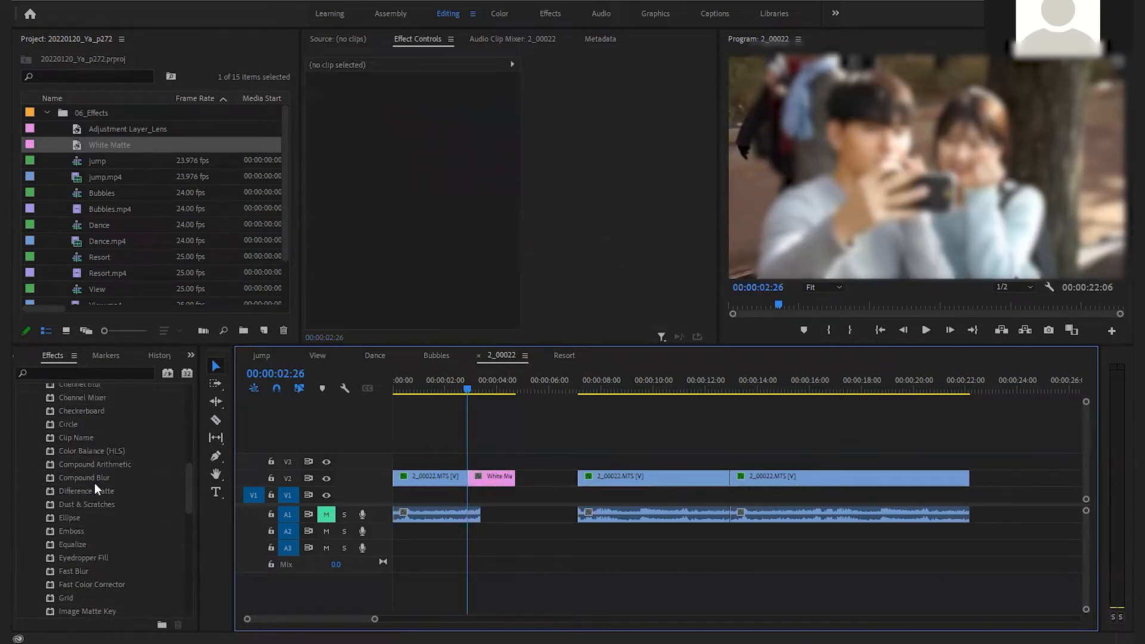
{"action": "scroll", "coordinate": [88, 482], "scroll_direction": "up", "scroll_amount": 2}
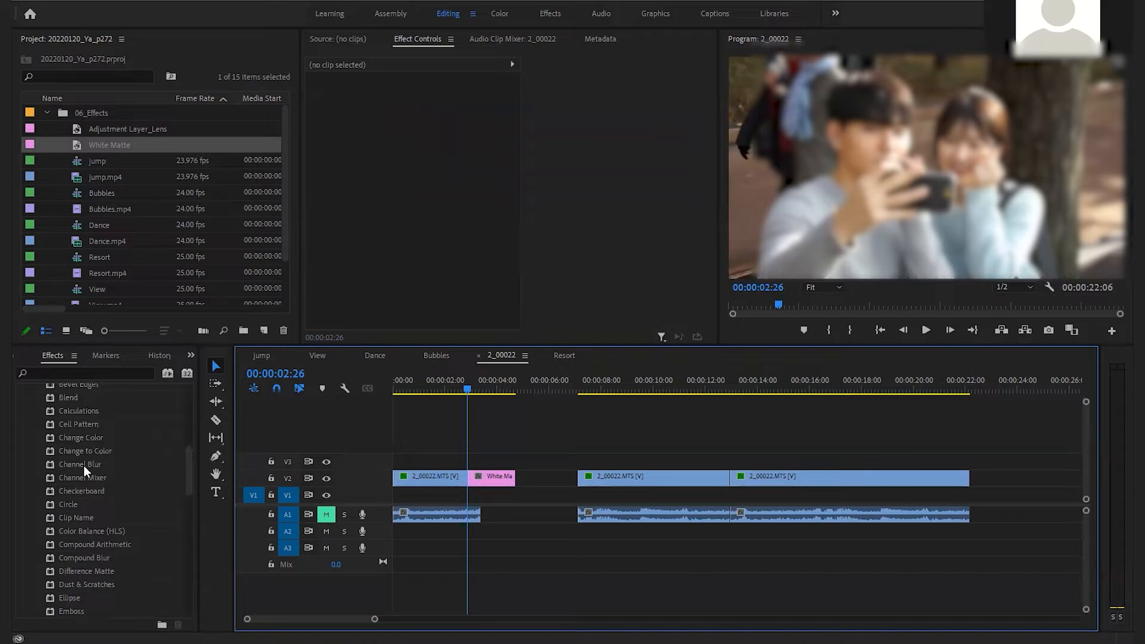
{"action": "right_click", "coordinate": [464, 476]}
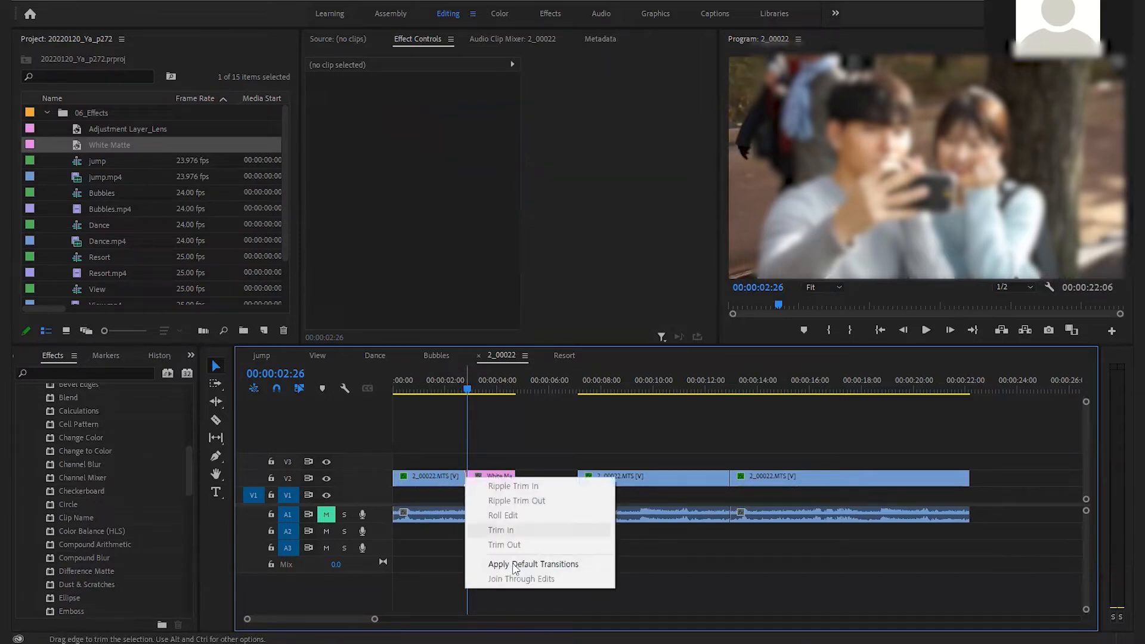
{"action": "left_click", "coordinate": [515, 565]}
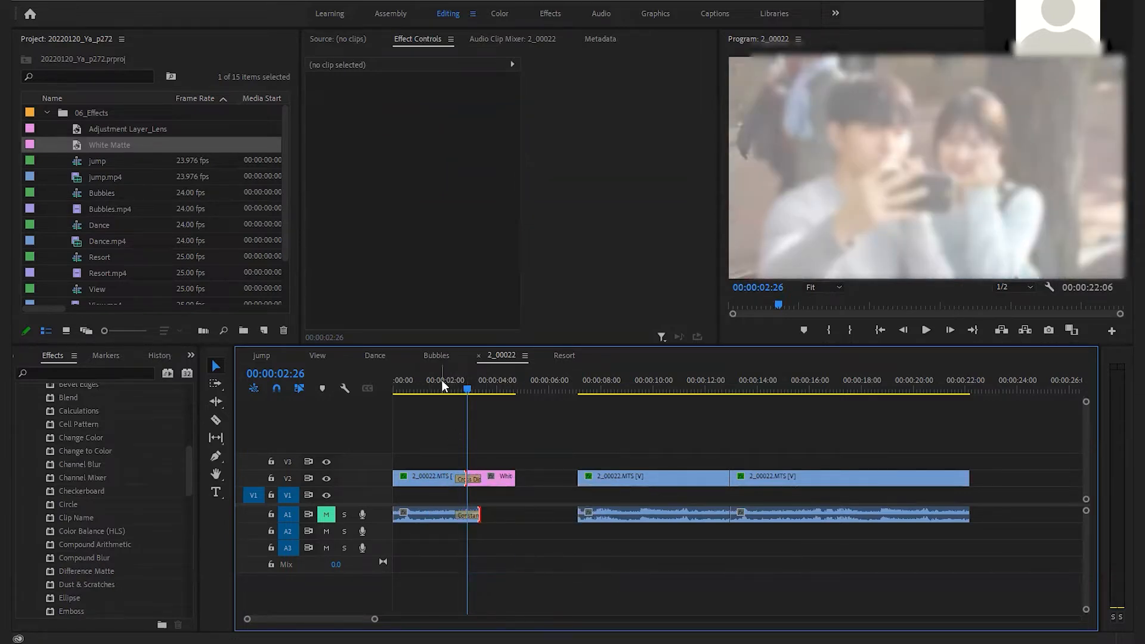
{"action": "left_click_drag", "start_coordinate": [441, 380], "coordinate": [471, 392]}
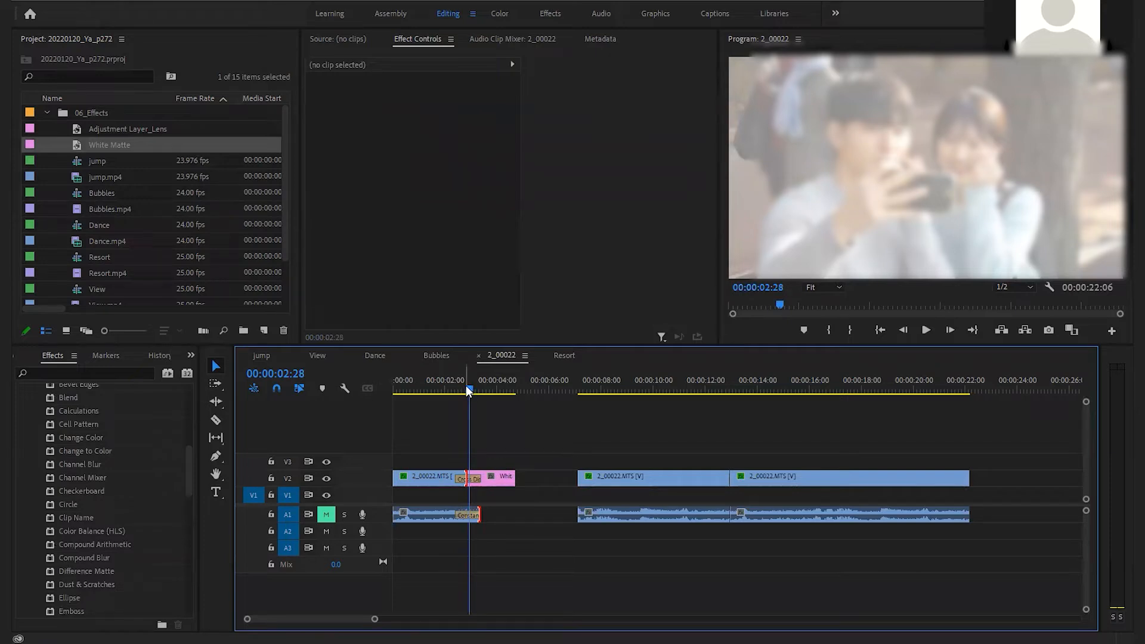
{"action": "left_click_drag", "start_coordinate": [445, 378], "coordinate": [466, 377]}
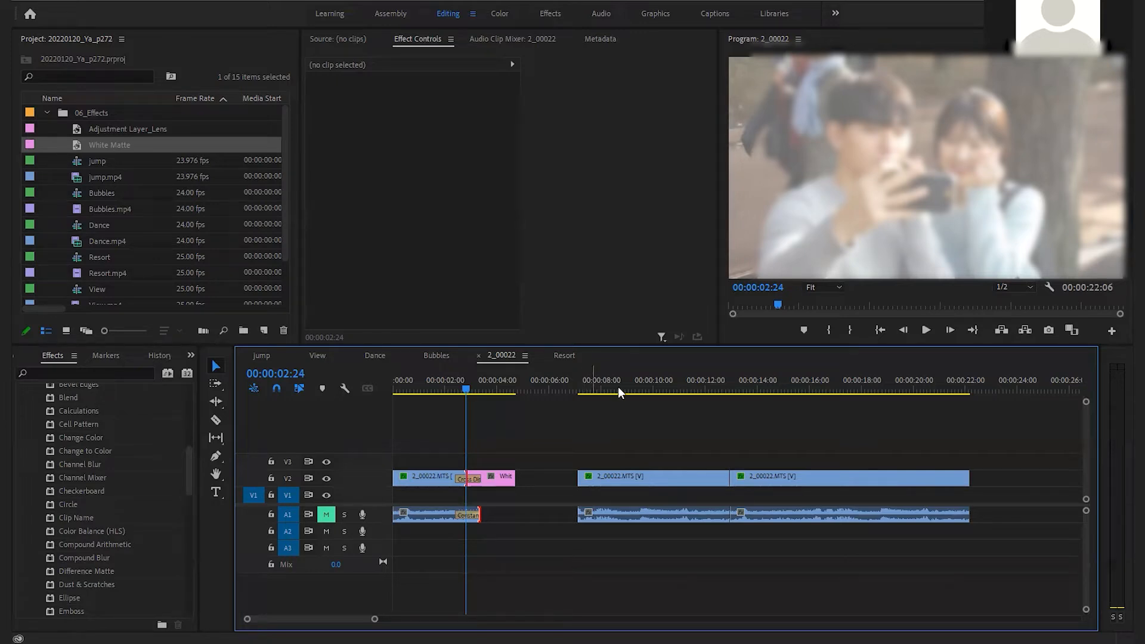
- Examine the Luma Corrector's Pedestal animation near the end of the second clip on V2
{"action": "left_click_drag", "start_coordinate": [598, 391], "coordinate": [692, 390]}
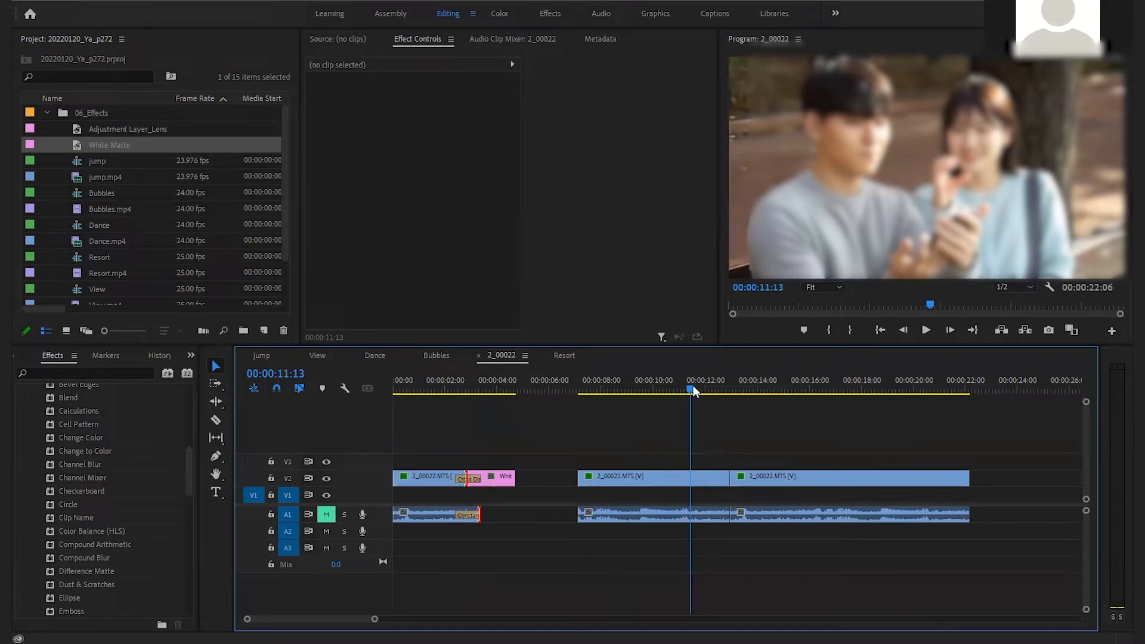
{"action": "left_click_drag", "start_coordinate": [694, 387], "coordinate": [711, 385]}
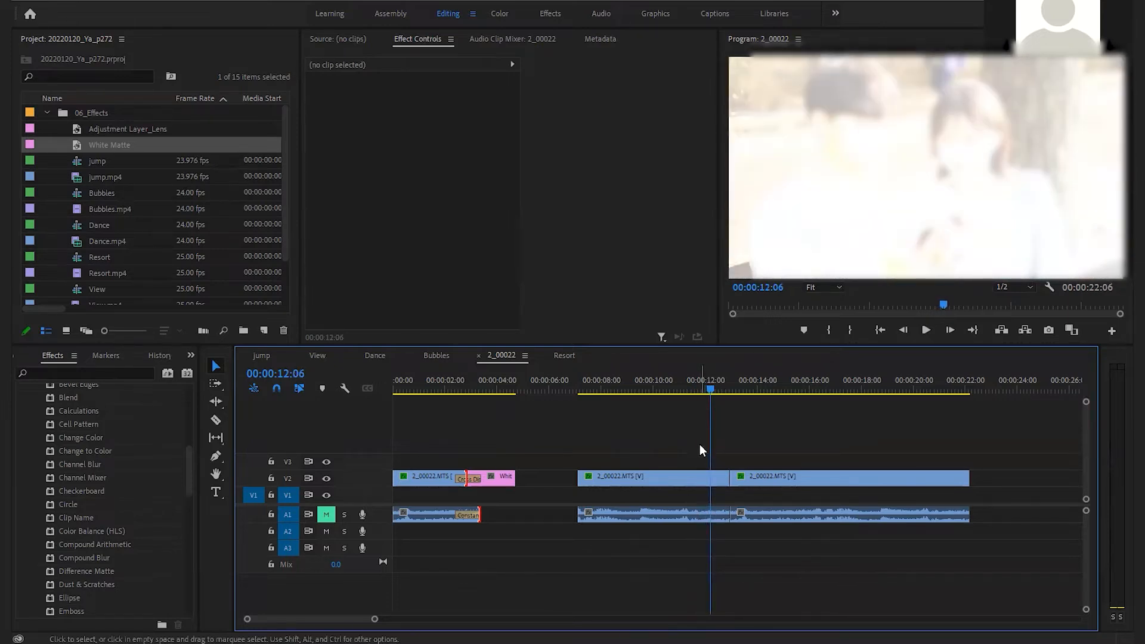
{"action": "left_click", "coordinate": [699, 480]}
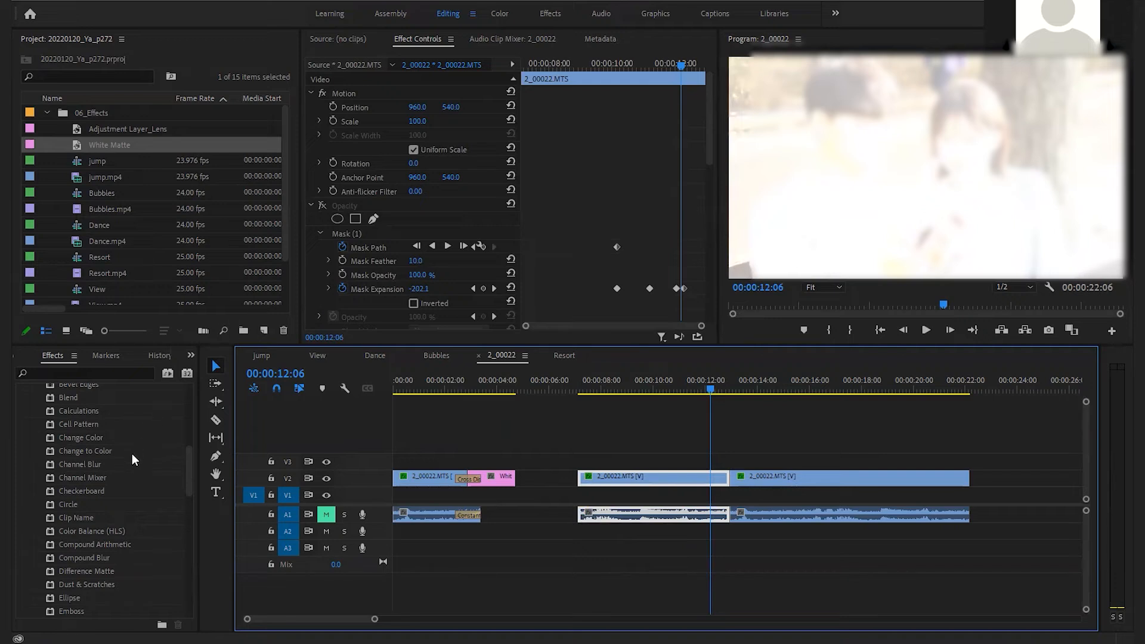
{"action": "scroll", "coordinate": [128, 455], "scroll_direction": "up", "scroll_amount": 3}
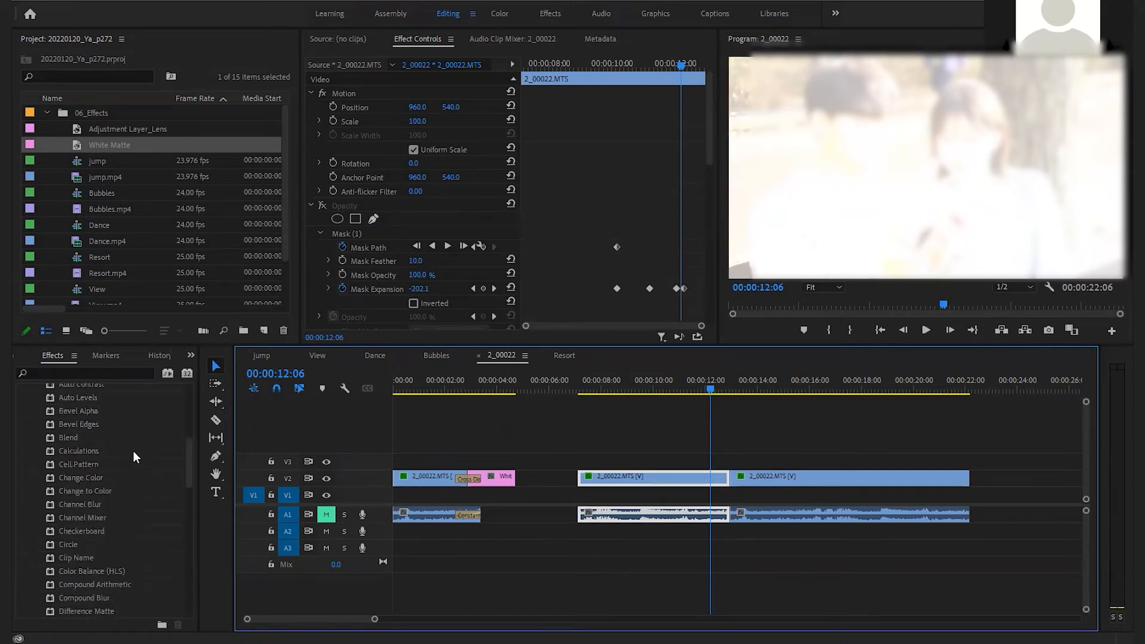
{"action": "scroll", "coordinate": [561, 235], "scroll_direction": "down", "scroll_amount": 5}
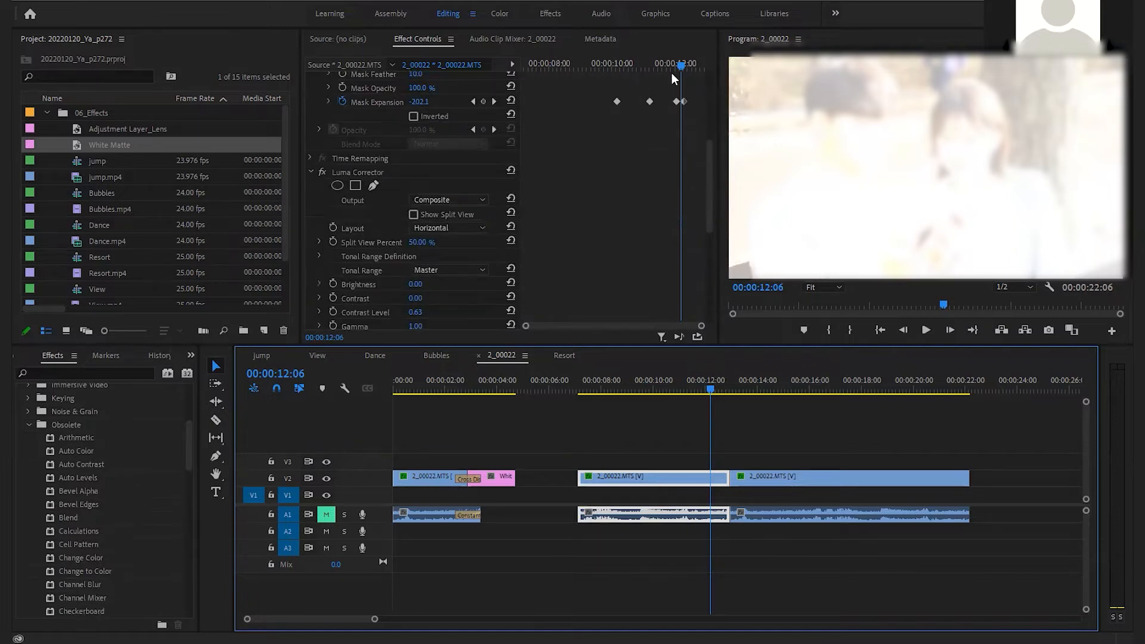
{"action": "mouse_move", "coordinate": [678, 63]}
{"action": "left_mouse_down"}
{"action": "mouse_move", "coordinate": [619, 63]}
{"action": "mouse_move", "coordinate": [671, 62]}
{"action": "left_mouse_up"}
{"action": "scroll", "coordinate": [638, 225], "scroll_direction": "down", "scroll_amount": 3}
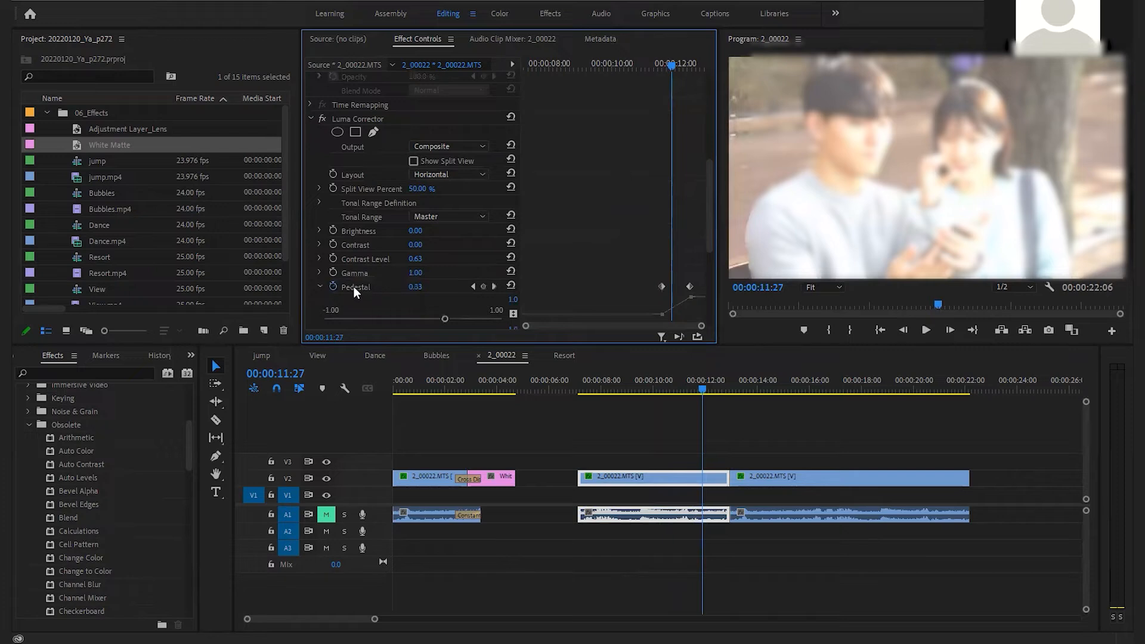
{"action": "left_click_drag", "start_coordinate": [672, 66], "coordinate": [682, 66]}
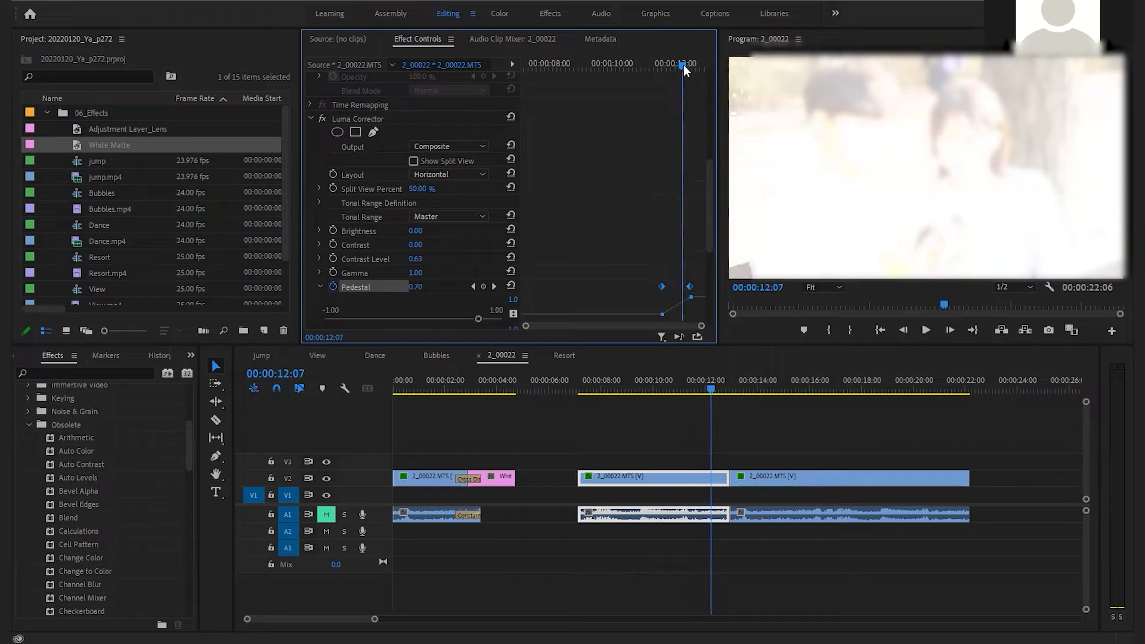
- Animate the Luma Corrector's Contrast from 0 at the first Pedestal keyframe to 16 at 00:00:12:03, and preview the whitening
{"action": "left_click_drag", "start_coordinate": [684, 67], "coordinate": [662, 66]}
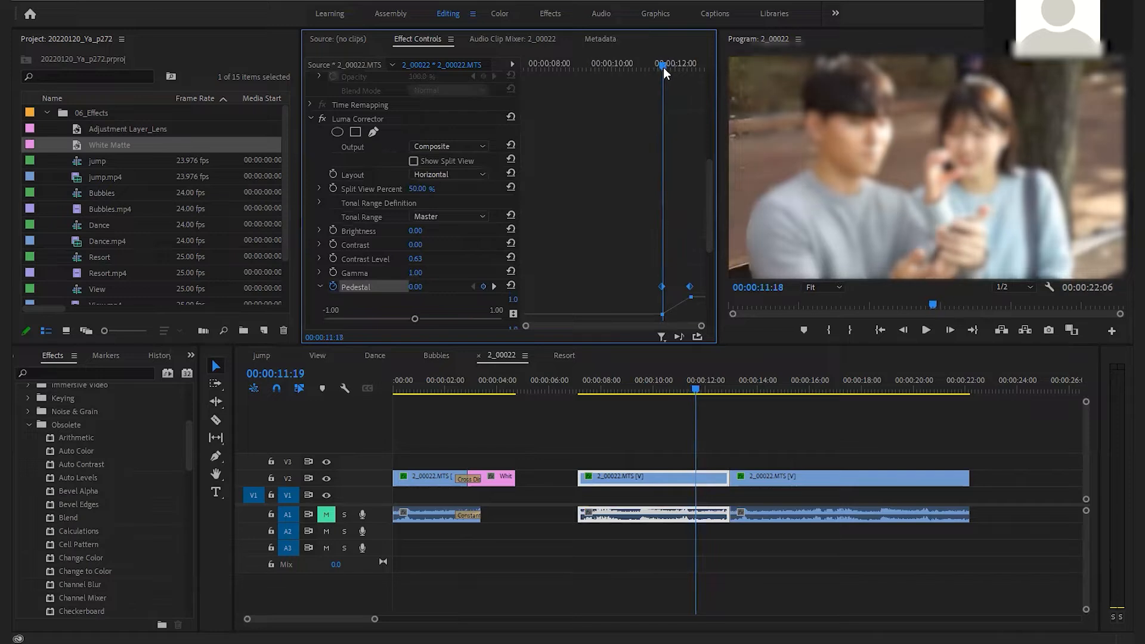
{"action": "left_click", "coordinate": [333, 244]}
{"action": "left_click_drag", "start_coordinate": [667, 65], "coordinate": [679, 69]}
{"action": "left_click", "coordinate": [417, 244]}
{"action": "type", "text": "17"}
{"action": "key", "text": "Return"}
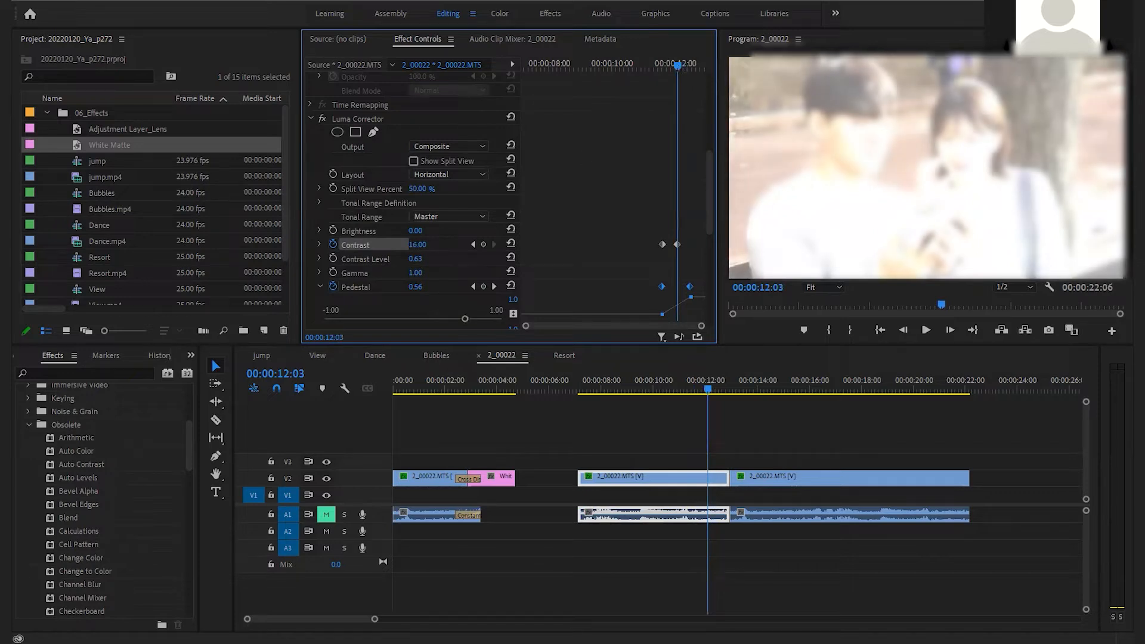
{"action": "left_click_drag", "start_coordinate": [659, 66], "coordinate": [689, 60]}
{"action": "mouse_move", "coordinate": [692, 59]}
{"action": "left_mouse_down"}
{"action": "mouse_move", "coordinate": [660, 67]}
{"action": "mouse_move", "coordinate": [685, 66]}
{"action": "left_mouse_up"}
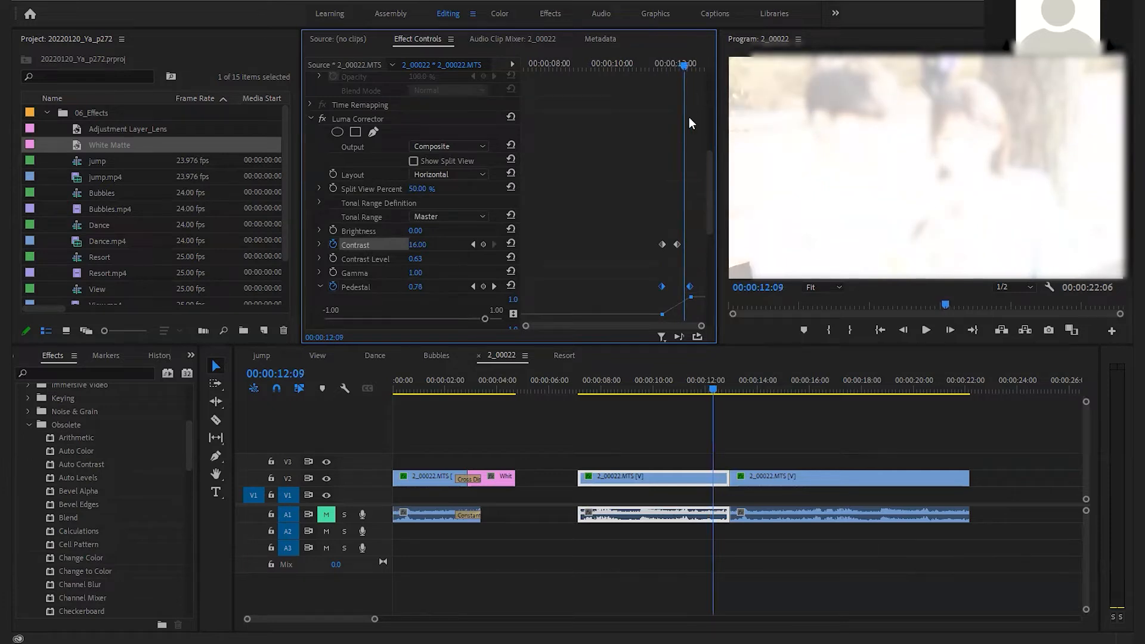
{"action": "mouse_move", "coordinate": [676, 59]}
{"action": "left_mouse_down"}
{"action": "mouse_move", "coordinate": [667, 65]}
{"action": "mouse_move", "coordinate": [703, 69]}
{"action": "mouse_move", "coordinate": [661, 70]}
{"action": "mouse_move", "coordinate": [678, 66]}
{"action": "left_mouse_up"}
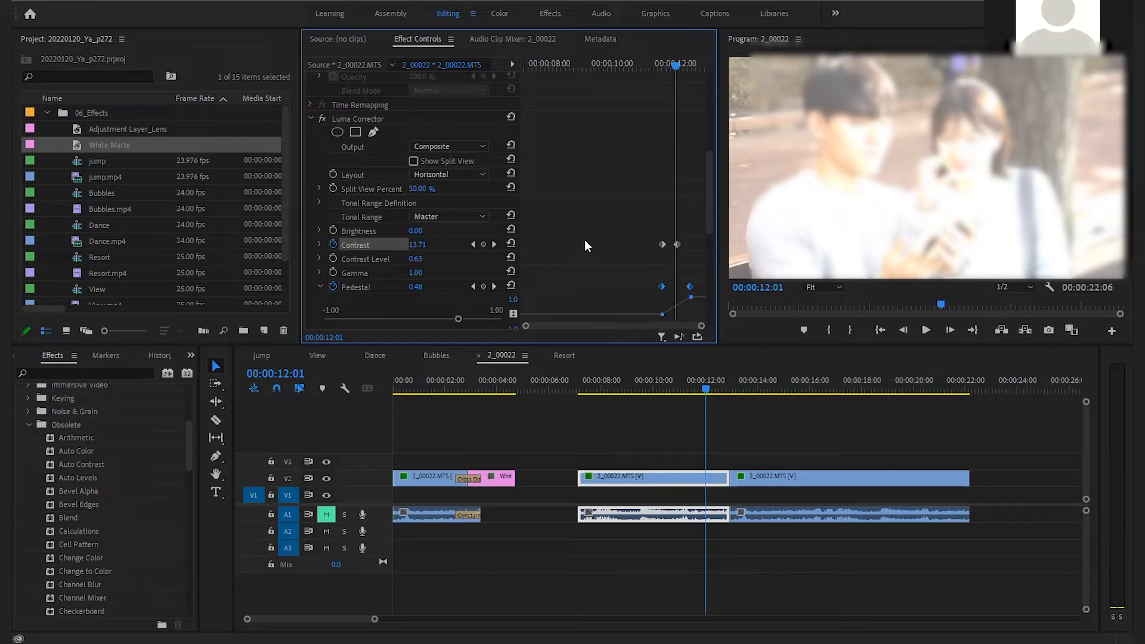
{"action": "left_click", "coordinate": [450, 39]}
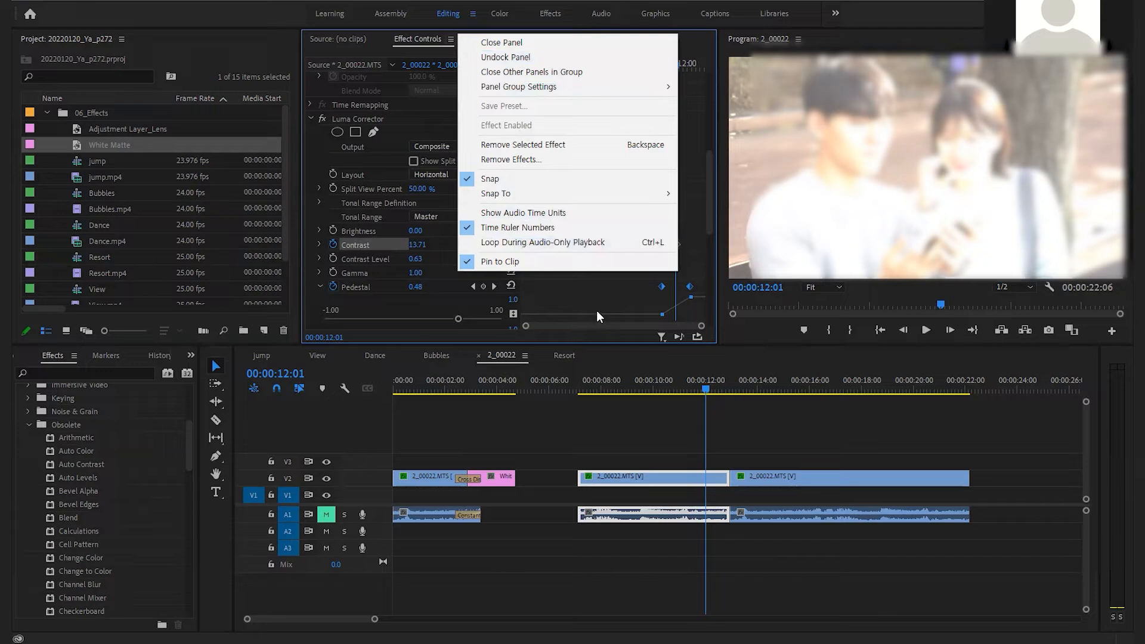
{"action": "left_click", "coordinate": [600, 329]}
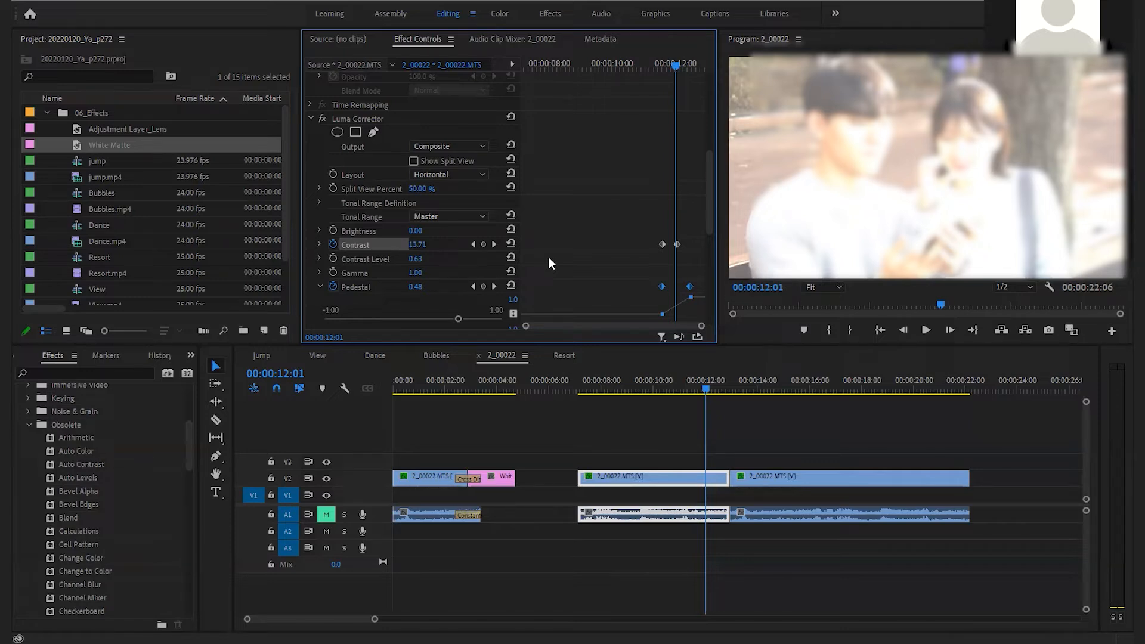
- Locate and compare the Change Color and Change to Color entries among the Obsolete video effects
{"action": "left_click", "coordinate": [55, 427]}
{"action": "scroll", "coordinate": [110, 480], "scroll_direction": "down", "scroll_amount": 2}
{"action": "scroll", "coordinate": [116, 491], "scroll_direction": "down", "scroll_amount": 1}
{"action": "left_click", "coordinate": [72, 492]}
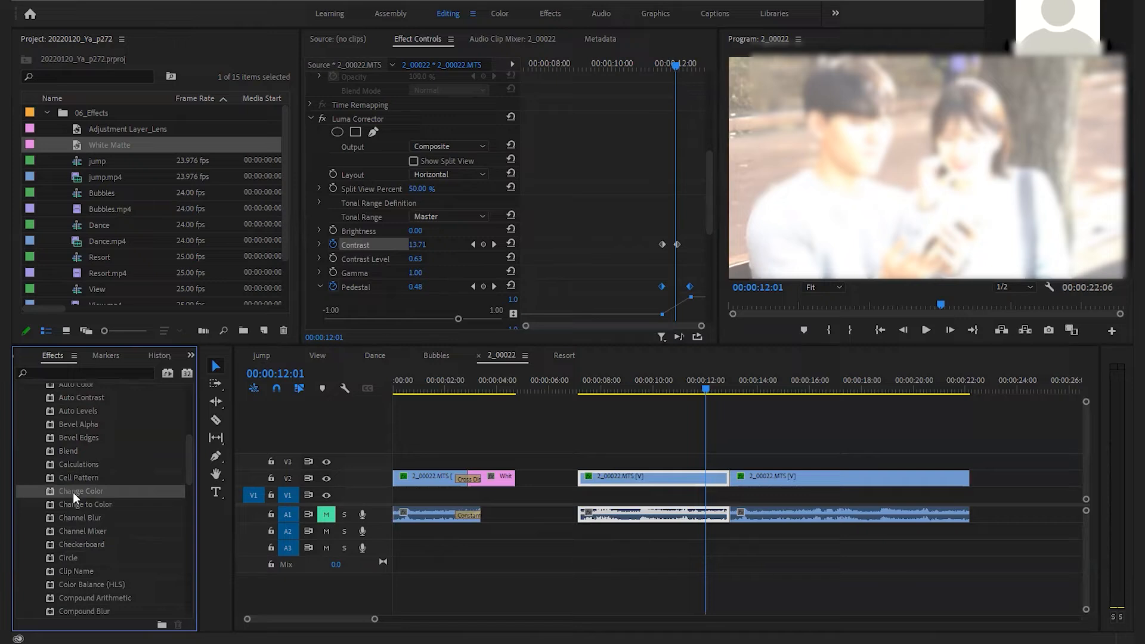
{"action": "left_click", "coordinate": [80, 505]}
{"action": "left_click", "coordinate": [77, 492]}
{"action": "left_click", "coordinate": [82, 502]}
{"action": "left_click", "coordinate": [83, 489]}
{"action": "left_click", "coordinate": [84, 505]}
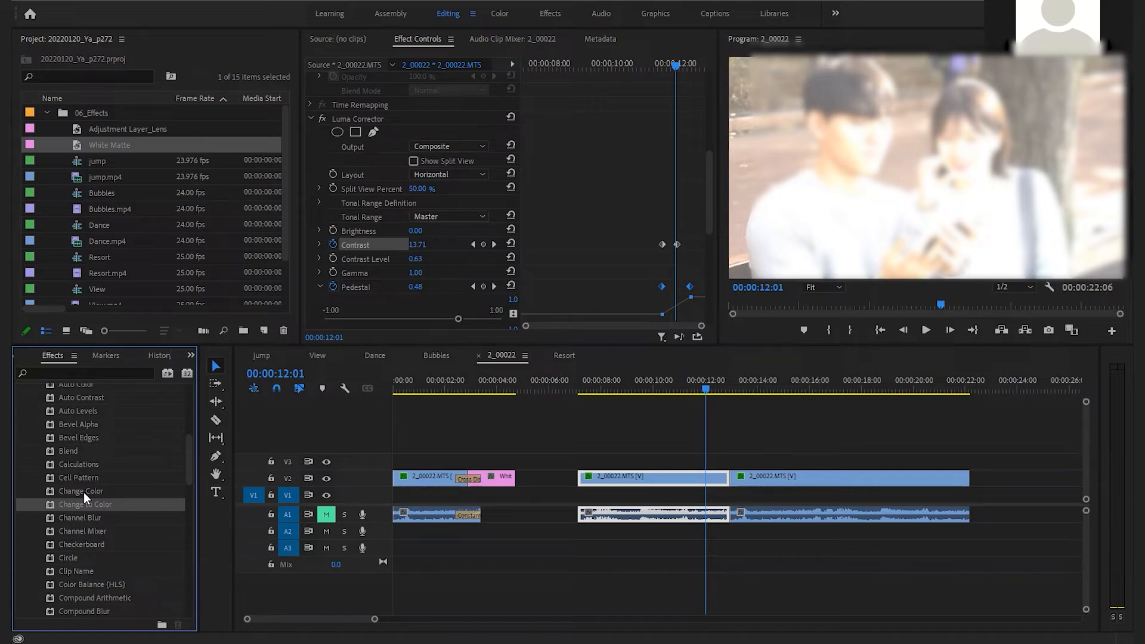
- Save the project and collapse the Obsolete effects folder
{"action": "key", "text": "ctrl+s"}
{"action": "scroll", "coordinate": [112, 488], "scroll_direction": "up", "scroll_amount": 2}
{"action": "left_click", "coordinate": [28, 423]}
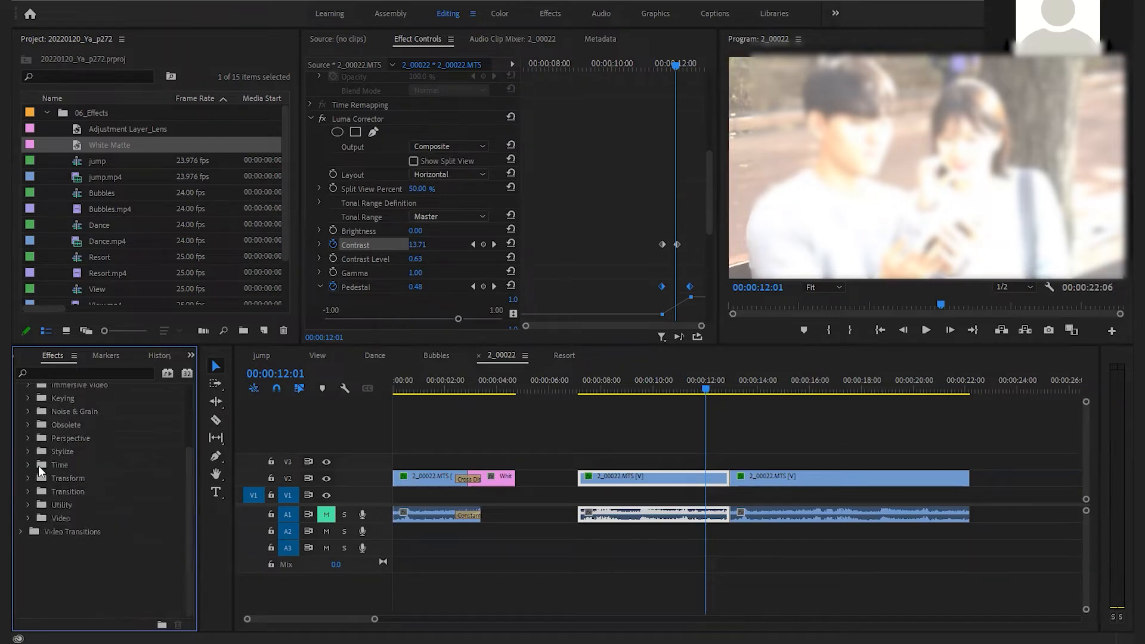
- Expand the Color Correction video effects and locate Lumetri Color
{"action": "scroll", "coordinate": [50, 477], "scroll_direction": "up", "scroll_amount": 5}
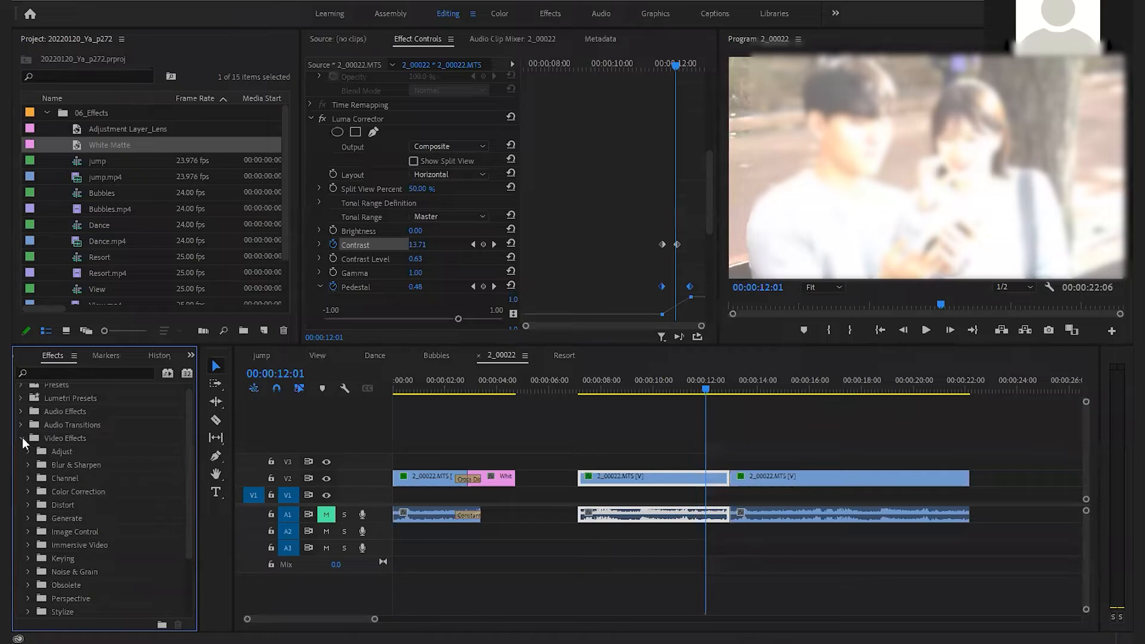
{"action": "scroll", "coordinate": [74, 470], "scroll_direction": "down", "scroll_amount": 1}
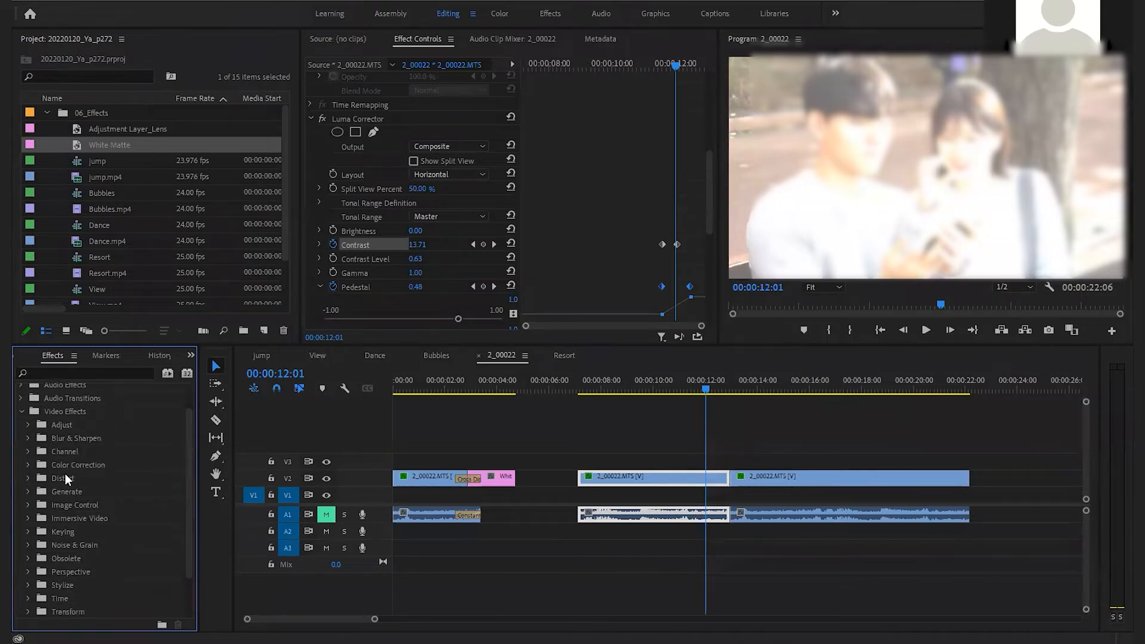
{"action": "left_click", "coordinate": [28, 463]}
{"action": "scroll", "coordinate": [45, 465], "scroll_direction": "down", "scroll_amount": 1}
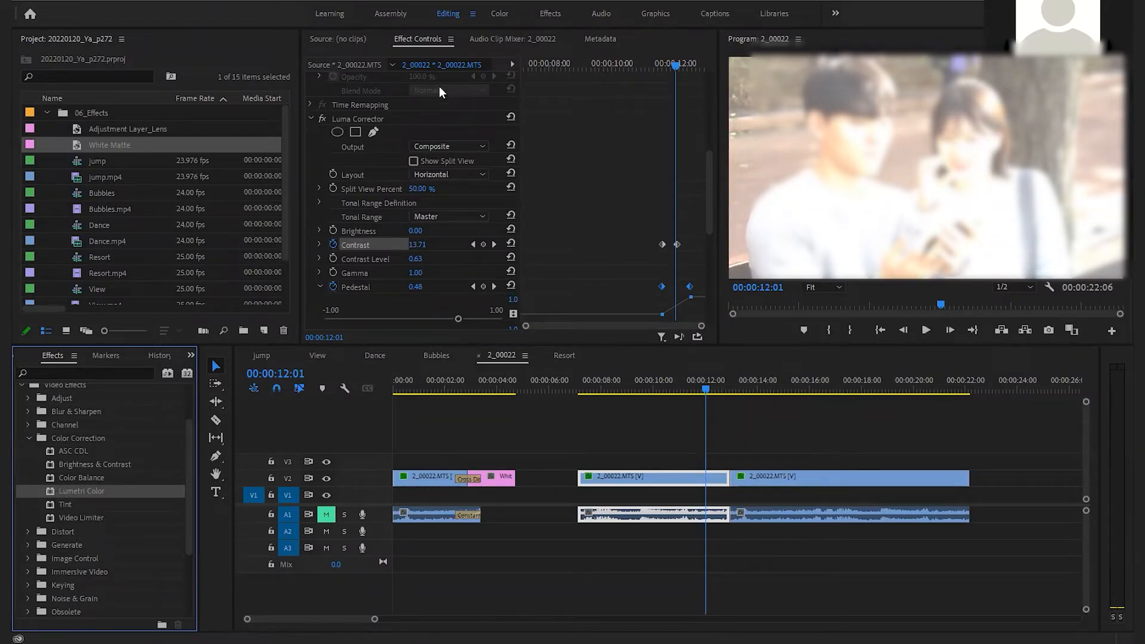
- Switch to the Color workspace, collapse HSL Secondary and expand Basic Correction for the selected clip's Lumetri Color
{"action": "left_click", "coordinate": [499, 13]}
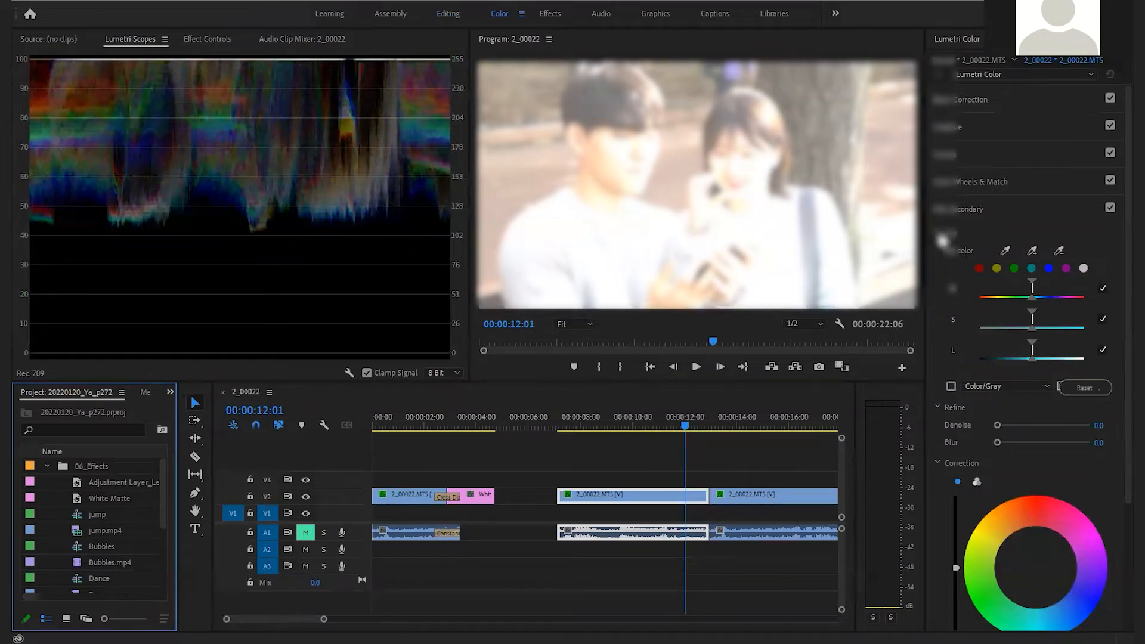
{"action": "left_click", "coordinate": [948, 210]}
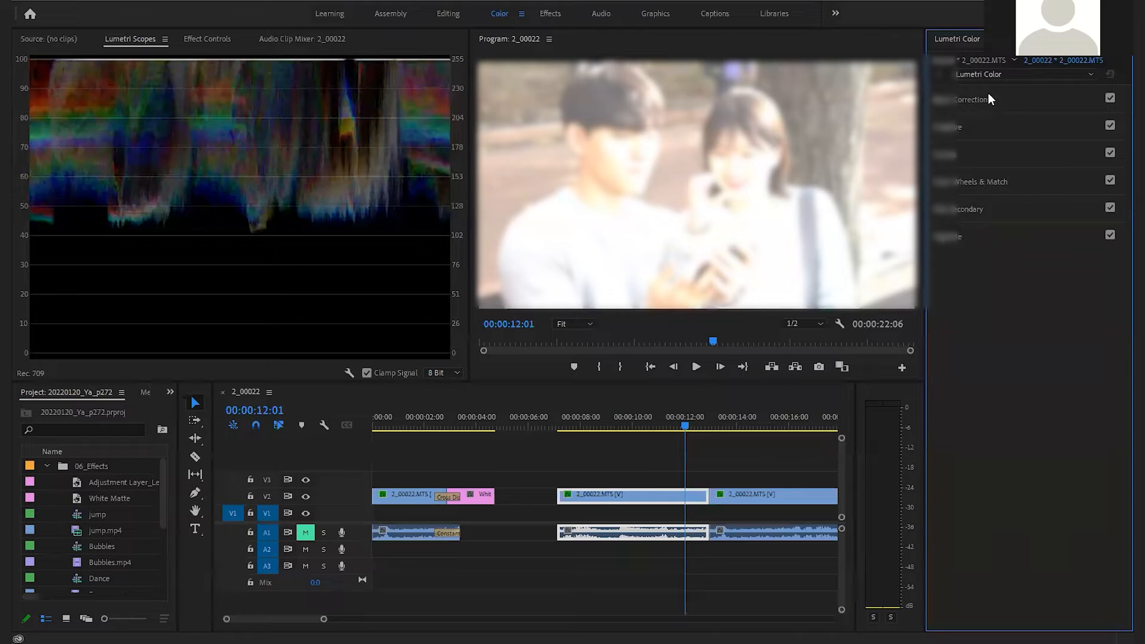
{"action": "left_click", "coordinate": [953, 100]}
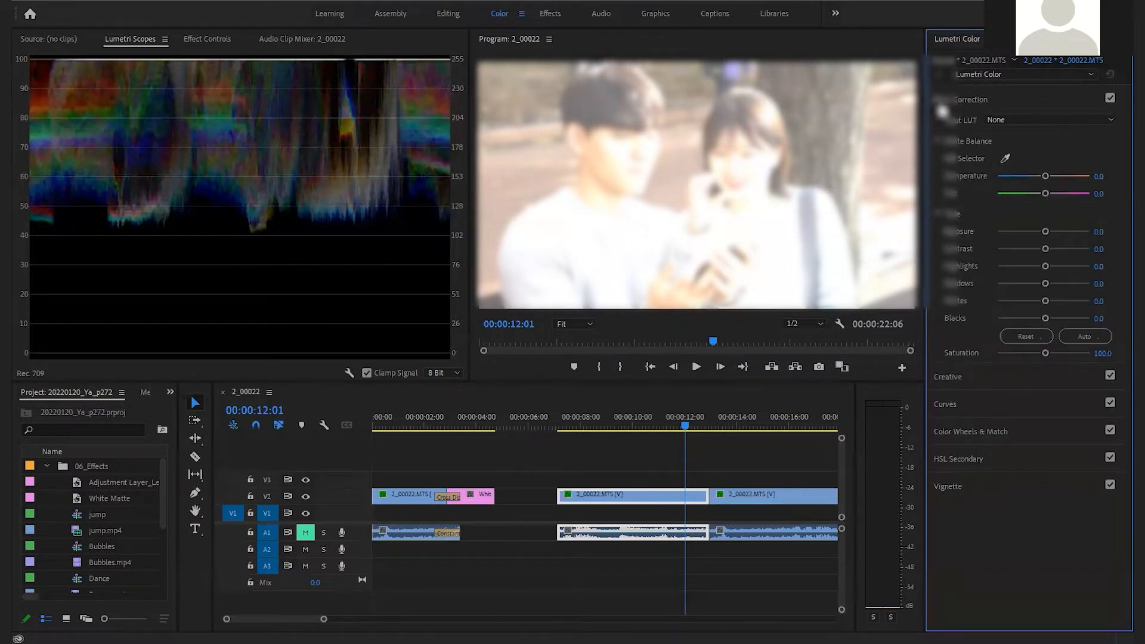
- Collapse the Lumetri Color Basic Correction section and return to the Editing workspace
{"action": "left_click", "coordinate": [954, 100]}
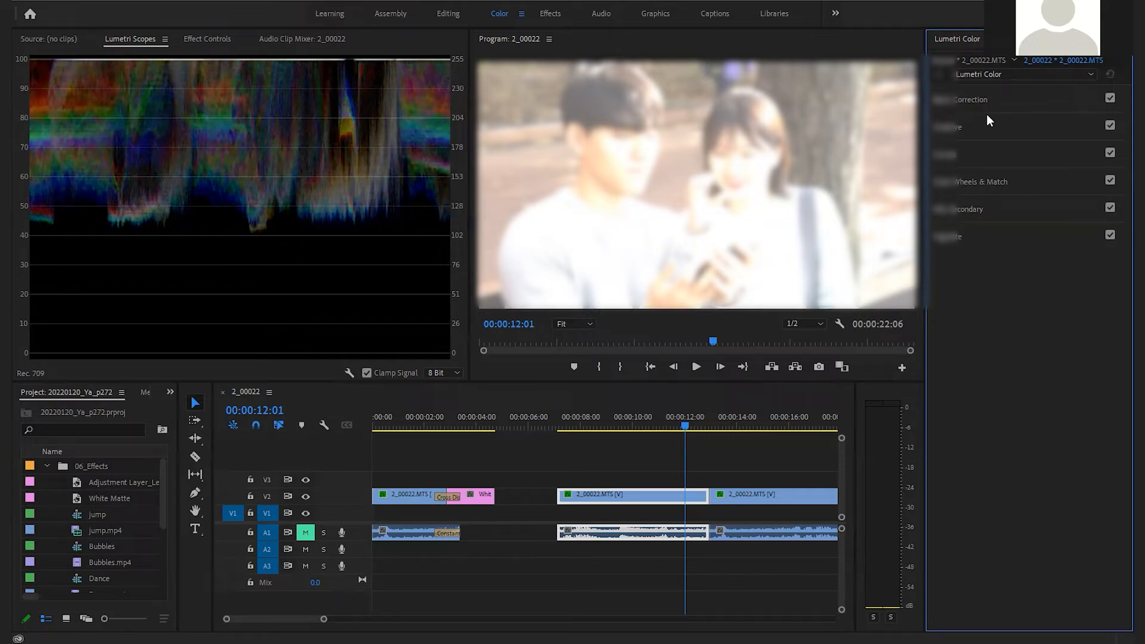
{"action": "left_click", "coordinate": [448, 14]}
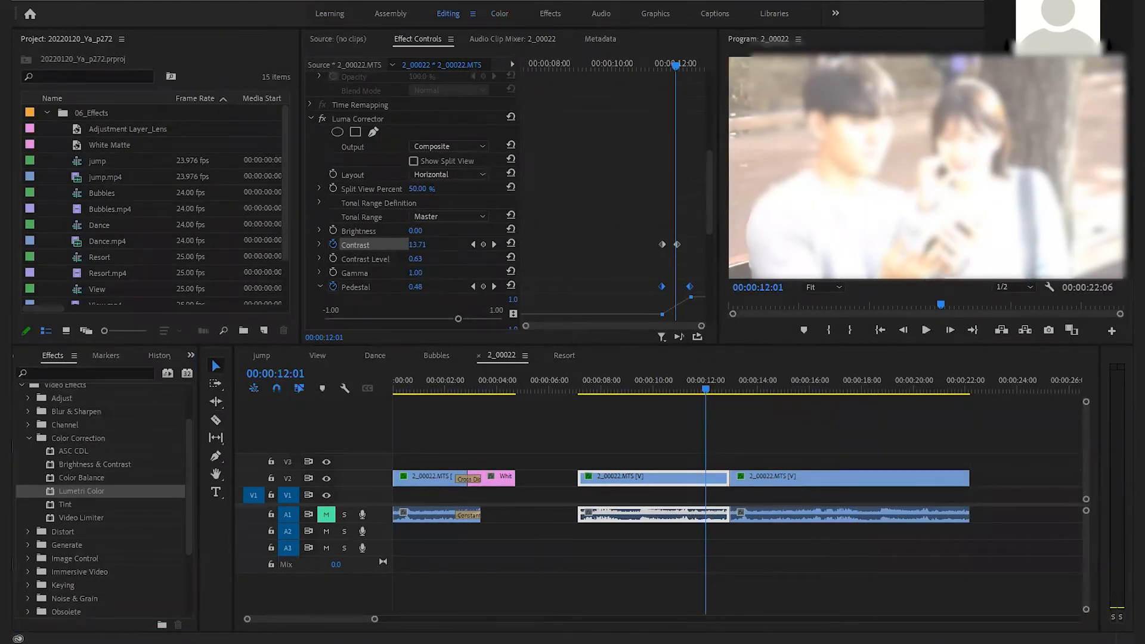
- Collapse the 06_Effects bin and create a new bin named 07_Color in the project
{"action": "left_click", "coordinate": [45, 113]}
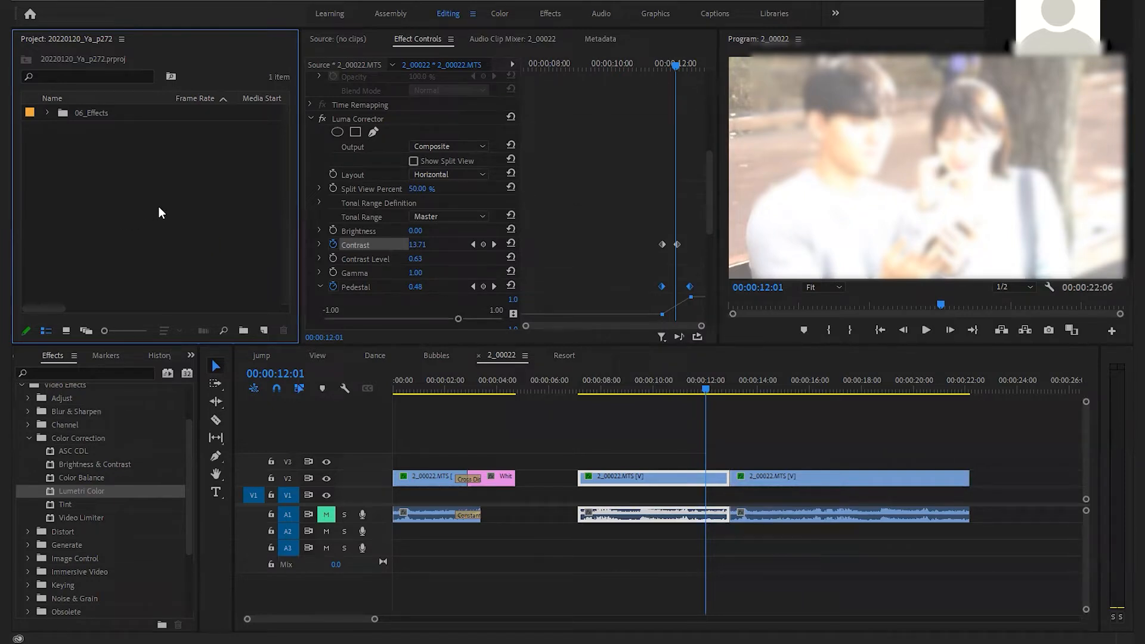
{"action": "left_click", "coordinate": [243, 331]}
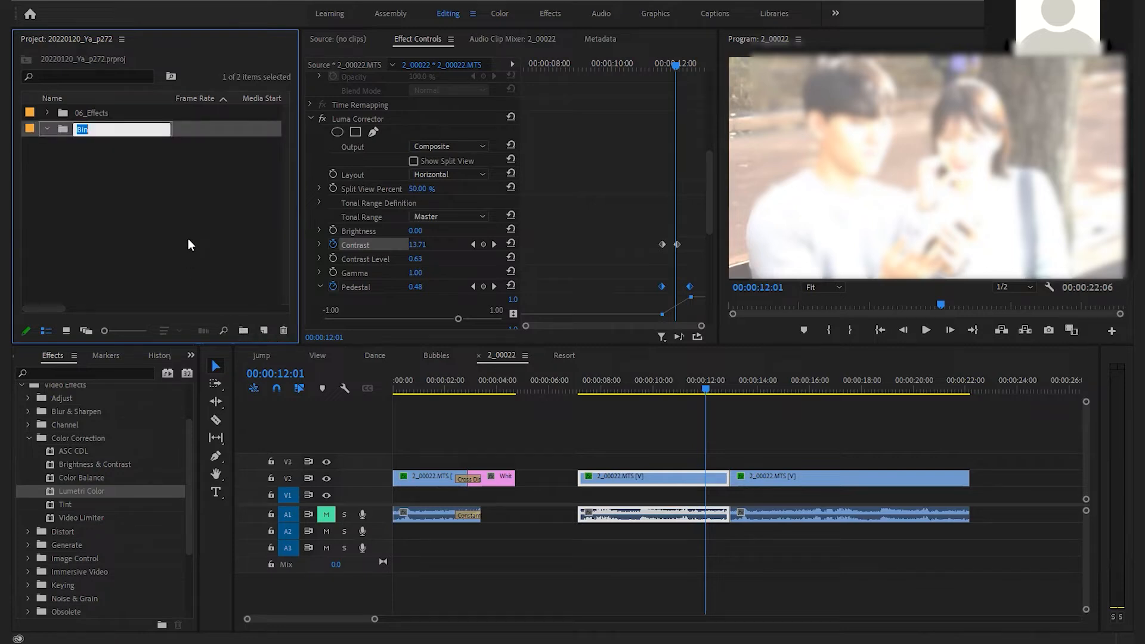
{"action": "type", "text": "07_C"}
{"action": "type", "text": "lor"}
{"action": "key", "text": "BackSpace"}
{"action": "key", "text": "BackSpace"}
{"action": "type", "text": "olor"}
{"action": "key", "text": "Return"}
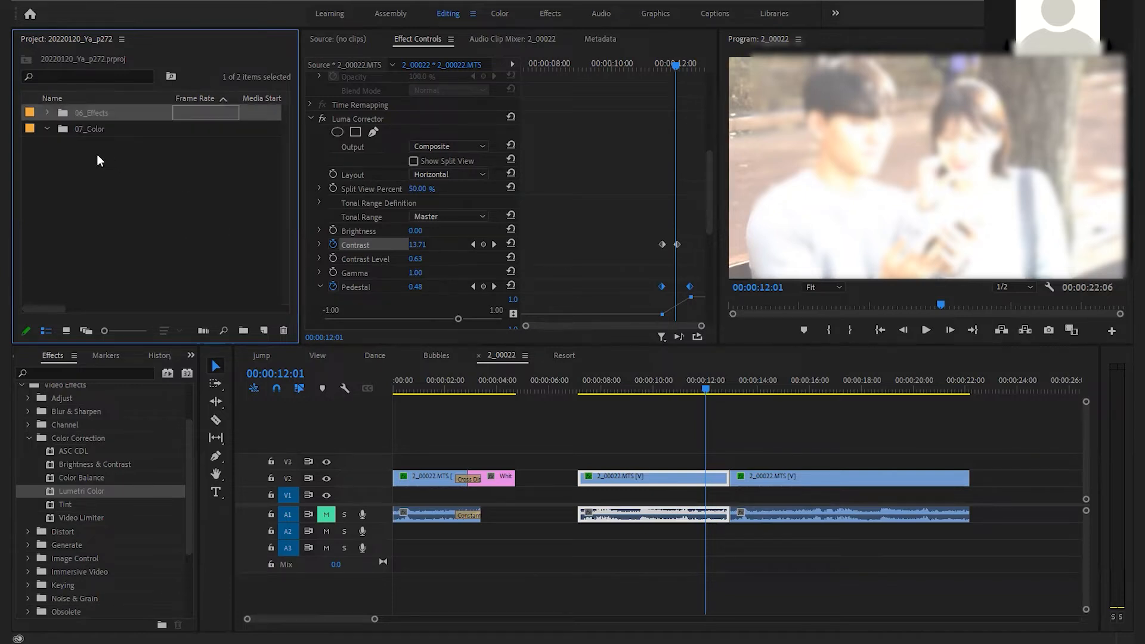
- Open the 07_Color bin and import the Jump video from the 07 folder of Pr_CC_2021 into it
{"action": "double_click", "coordinate": [66, 127]}
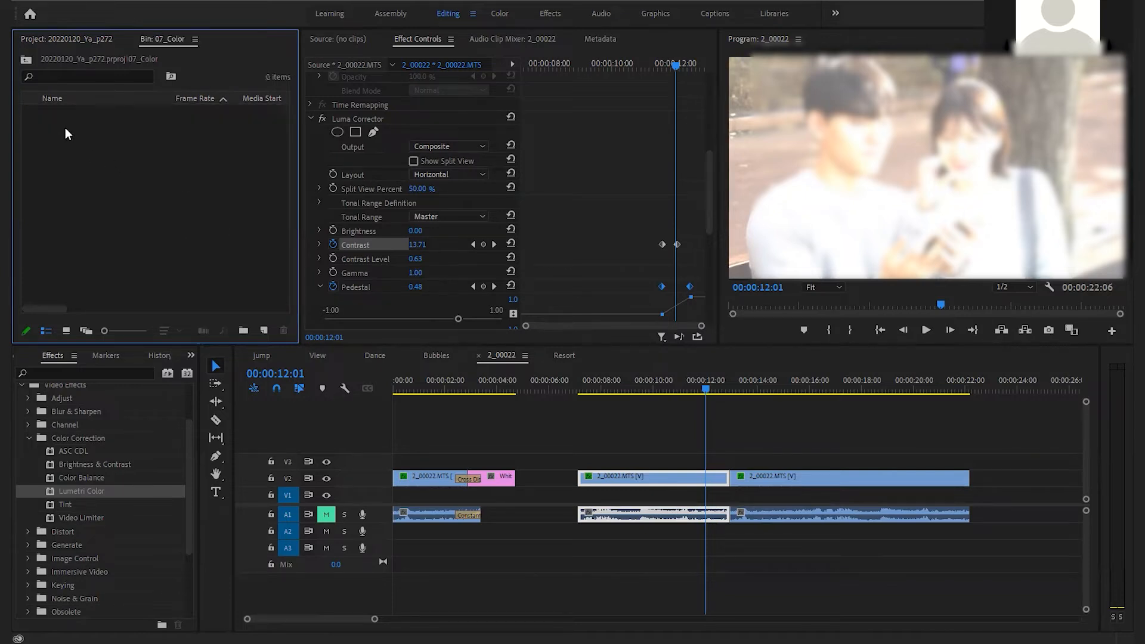
{"action": "double_click", "coordinate": [166, 181]}
{"action": "left_click", "coordinate": [267, 34]}
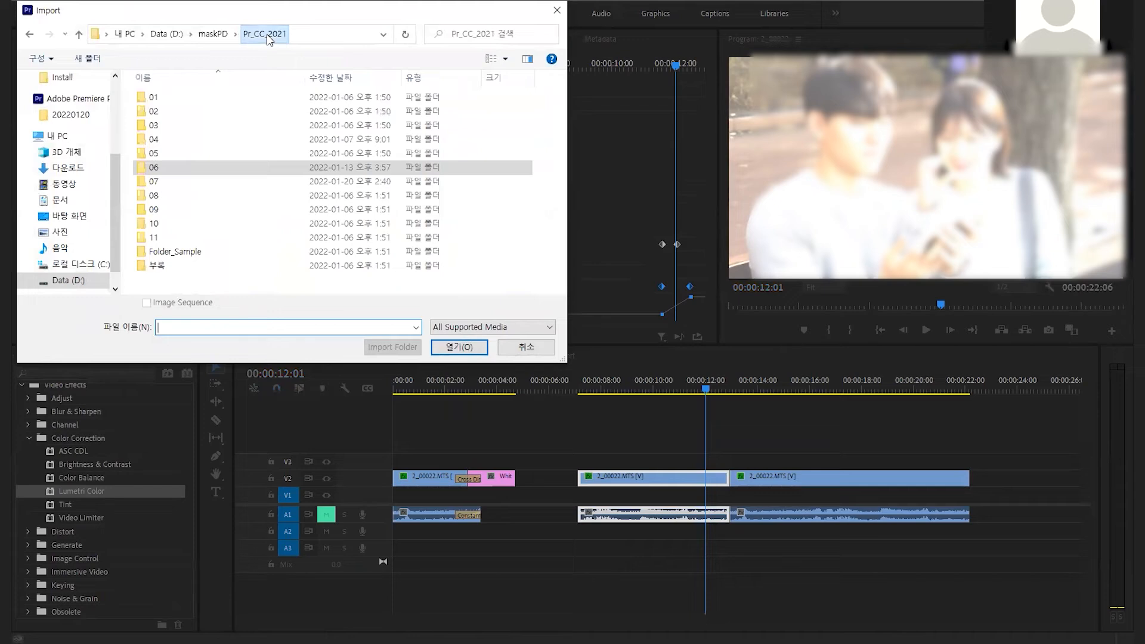
{"action": "double_click", "coordinate": [161, 183]}
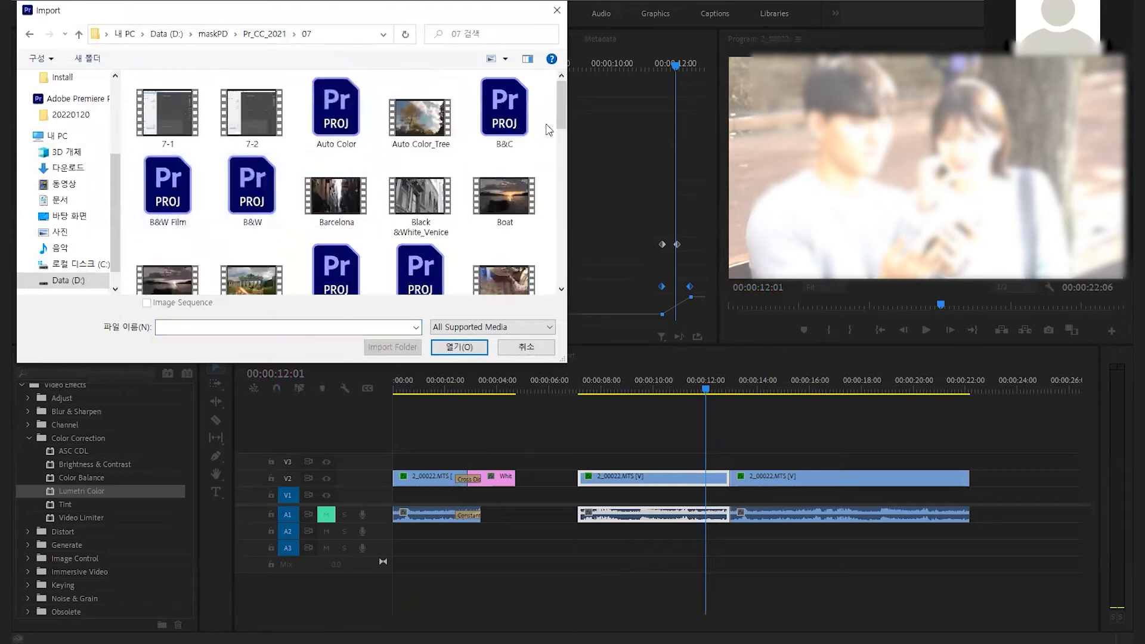
{"action": "left_click_drag", "start_coordinate": [561, 117], "coordinate": [563, 173]}
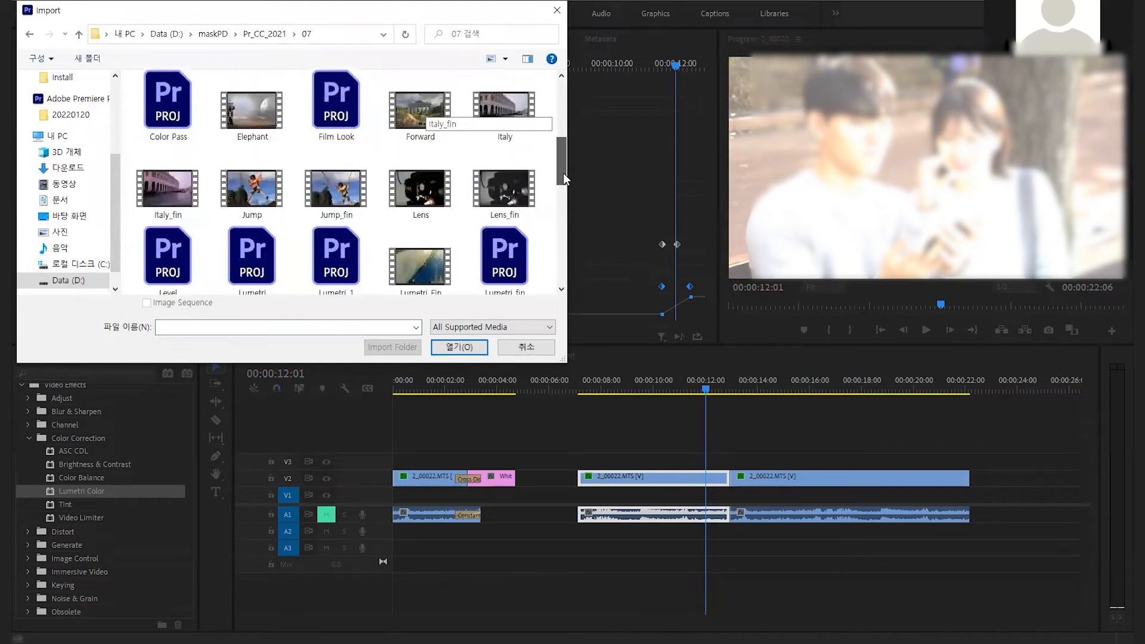
{"action": "left_click", "coordinate": [252, 188]}
{"action": "left_click", "coordinate": [471, 347]}
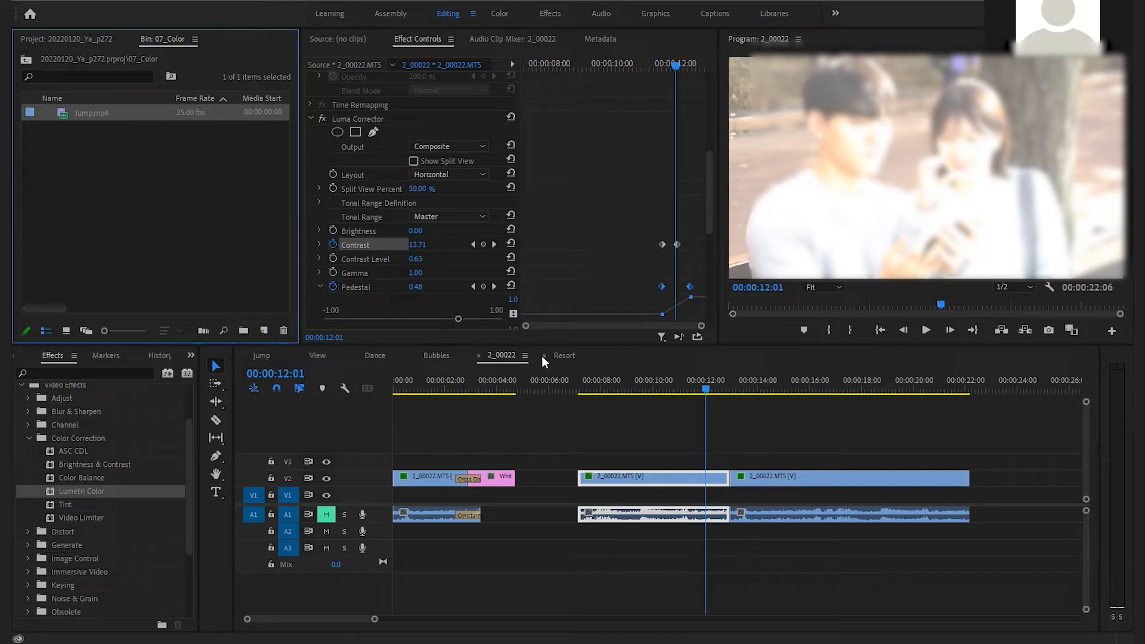
- Close all the open sequences in the timeline
{"action": "left_click", "coordinate": [478, 356]}
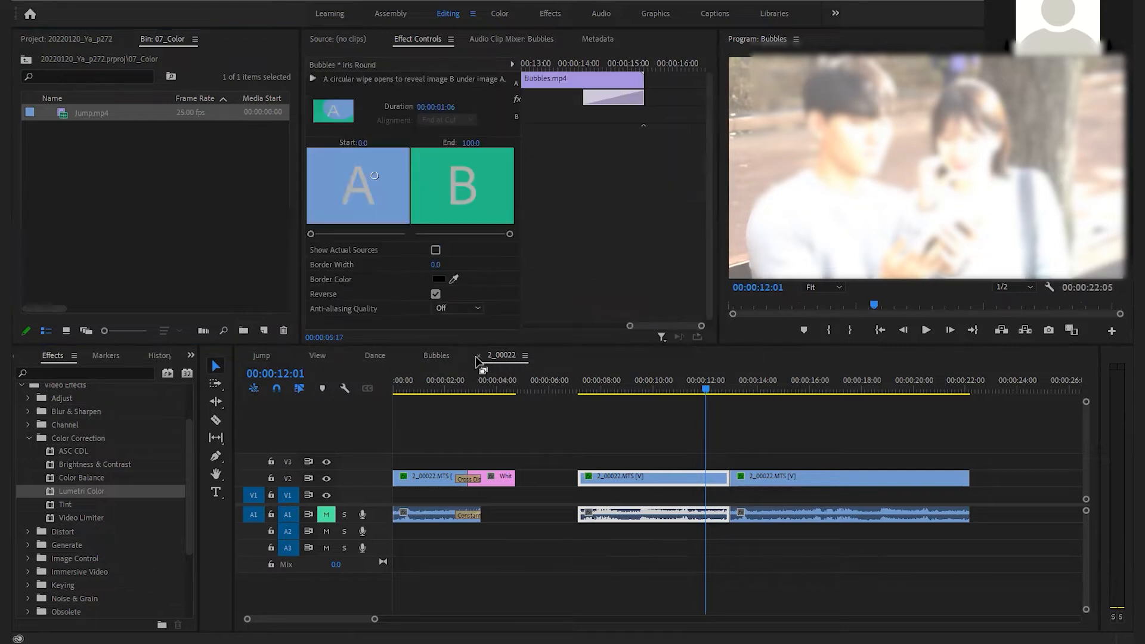
{"action": "left_click", "coordinate": [413, 355]}
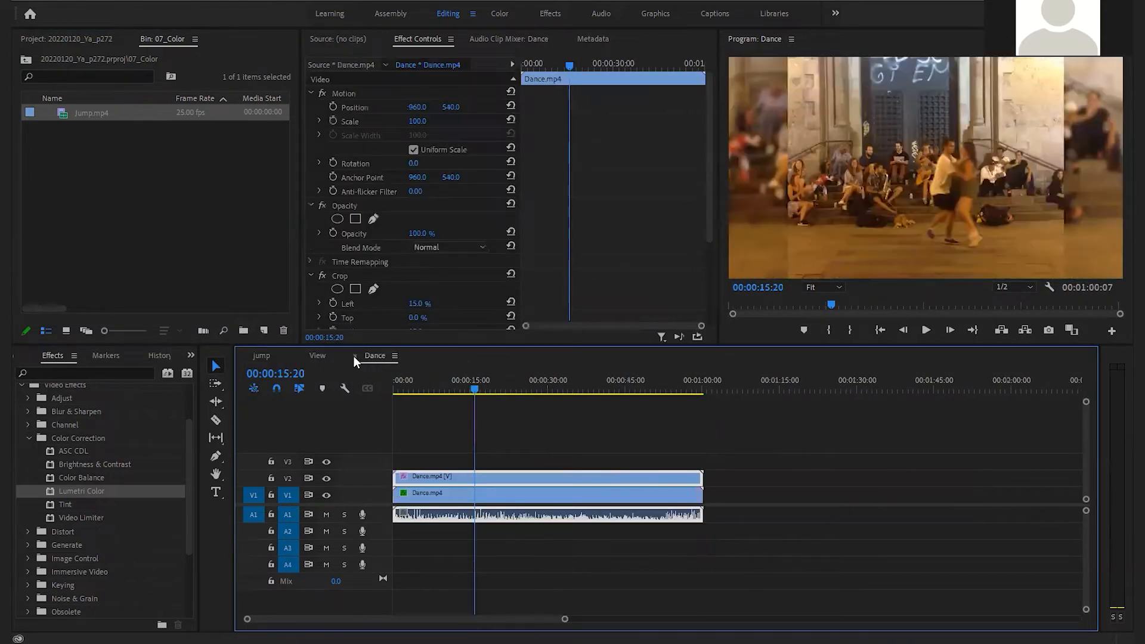
{"action": "left_click", "coordinate": [353, 356]}
{"action": "left_click", "coordinate": [299, 356]}
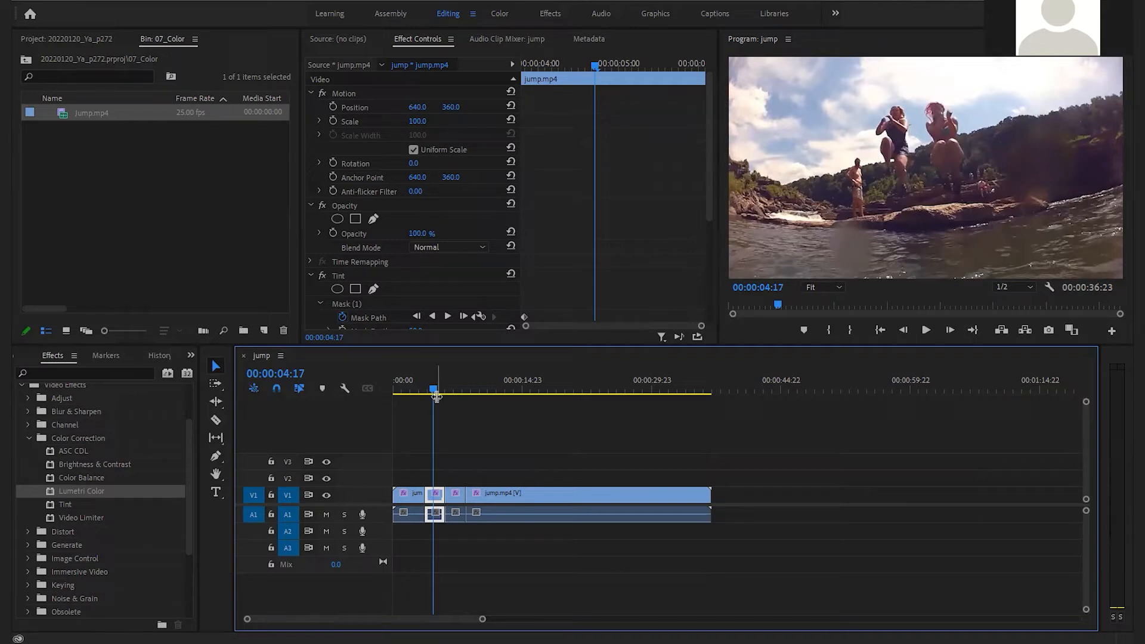
{"action": "left_click", "coordinate": [244, 356]}
- Create a new sequence from Jump.mp4 and move the playhead to 00:00:11:12
{"action": "left_click", "coordinate": [110, 192]}
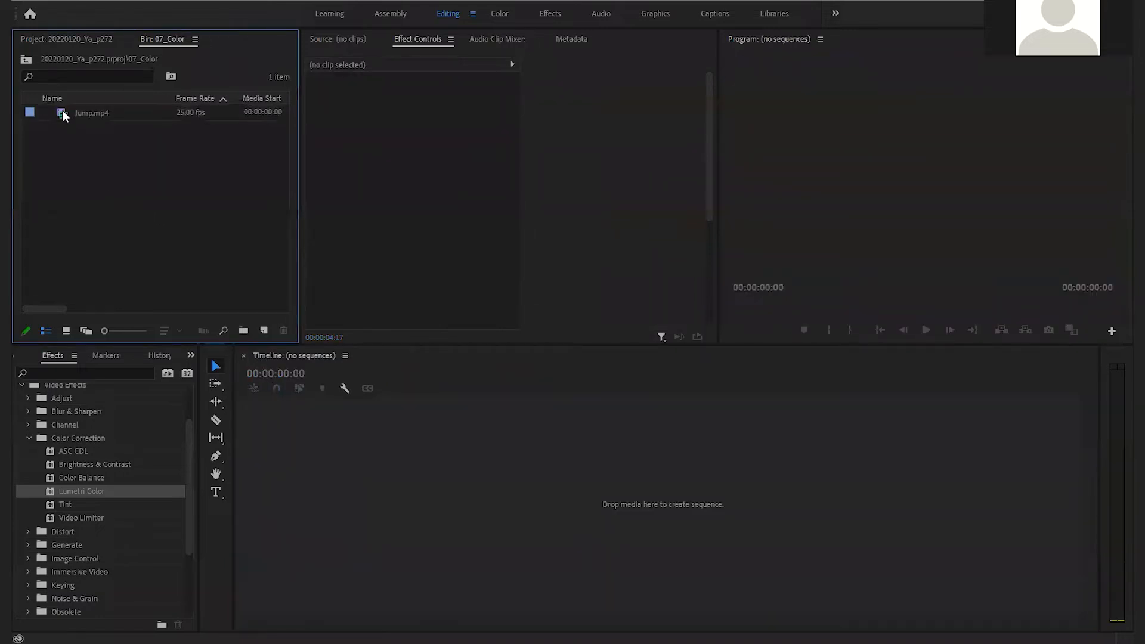
{"action": "left_click", "coordinate": [64, 116]}
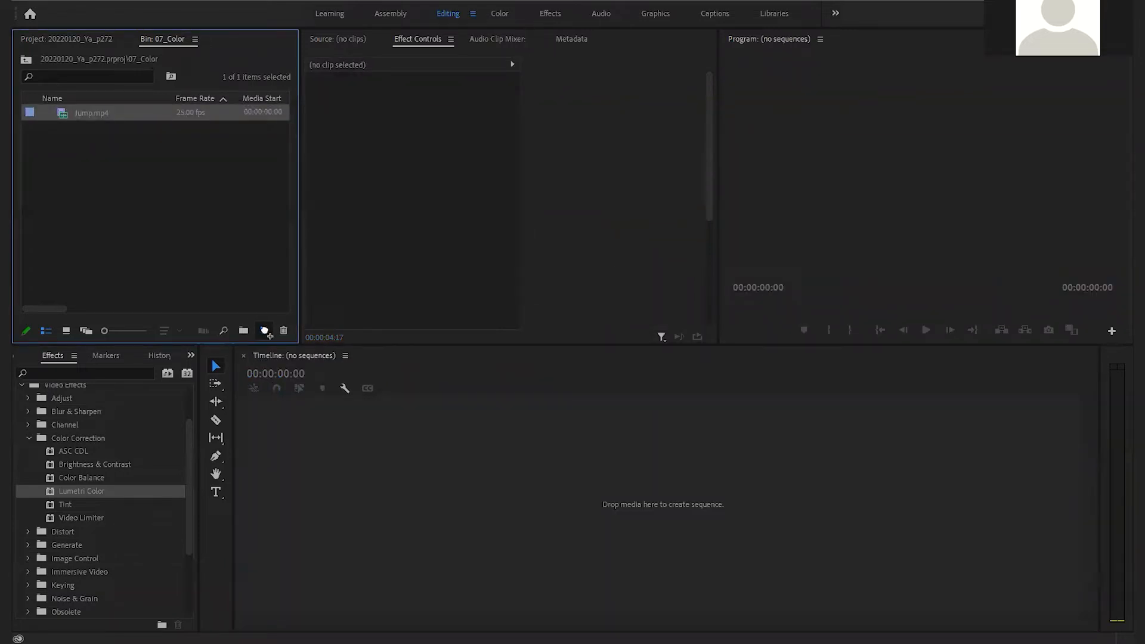
{"action": "left_click_drag", "start_coordinate": [266, 332], "coordinate": [269, 332]}
{"action": "left_click", "coordinate": [401, 388]}
{"action": "left_click_drag", "start_coordinate": [403, 389], "coordinate": [532, 389]}
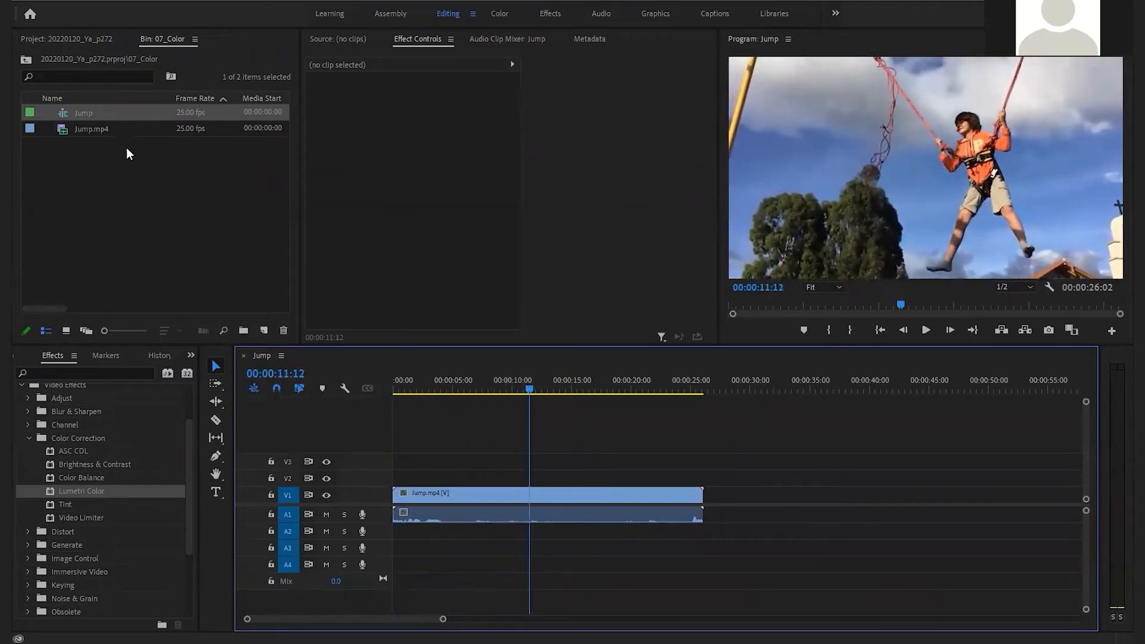
- Rename the new Jump sequence in the bin as 7_Jump
{"action": "left_click", "coordinate": [90, 113]}
{"action": "left_click", "coordinate": [128, 118]}
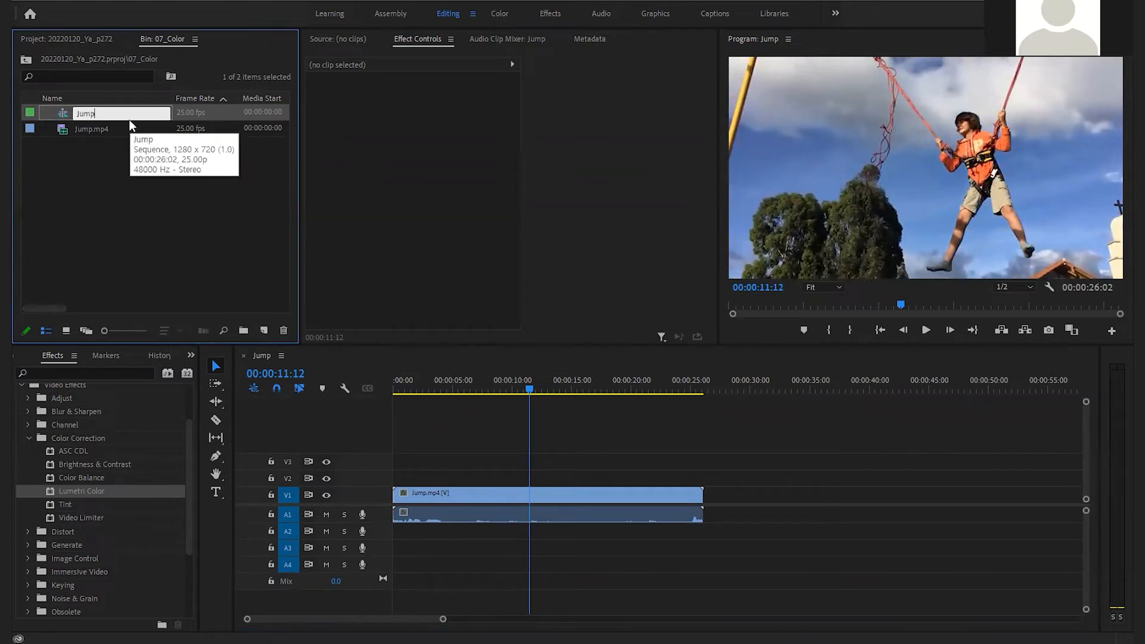
{"action": "key", "text": "Home"}
{"action": "type", "text": "7_"}
{"action": "key", "text": "Tab"}
{"action": "left_click", "coordinate": [136, 292]}
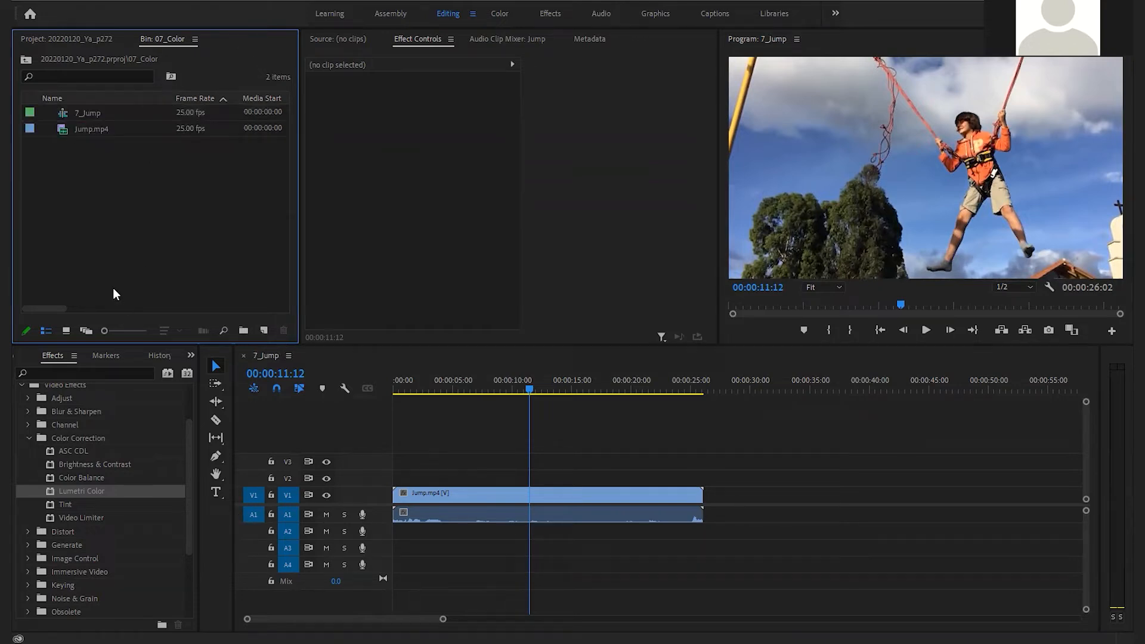
{"action": "left_click", "coordinate": [63, 119]}
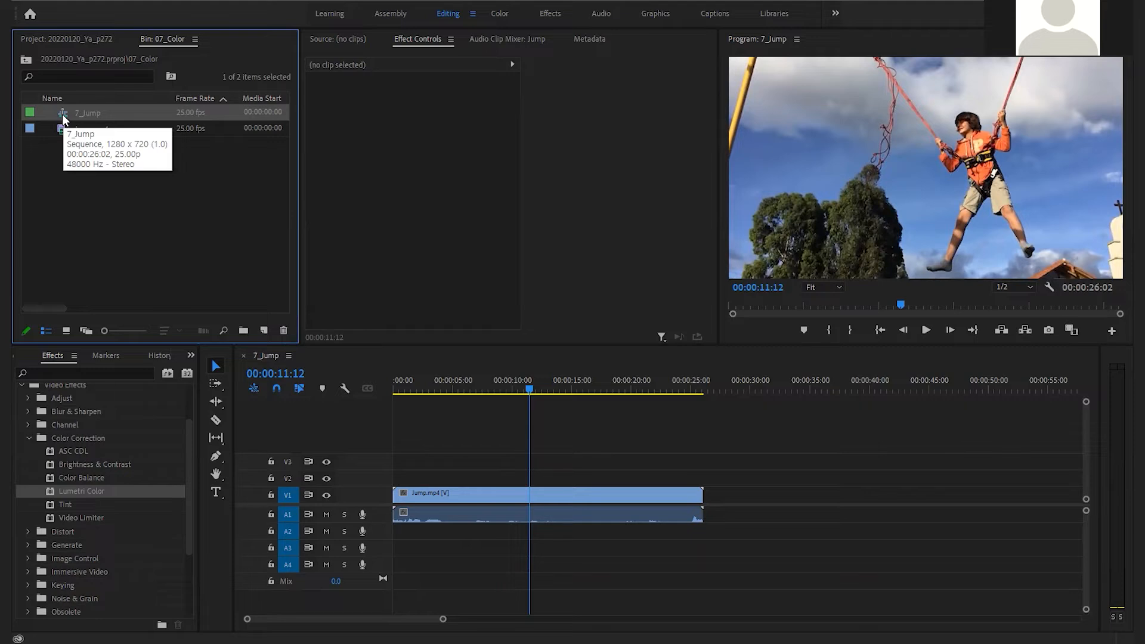
- Apply the Change Color effect from the Obsolete video effects to the Jump.mp4 clip
{"action": "scroll", "coordinate": [102, 484], "scroll_direction": "down", "scroll_amount": 2}
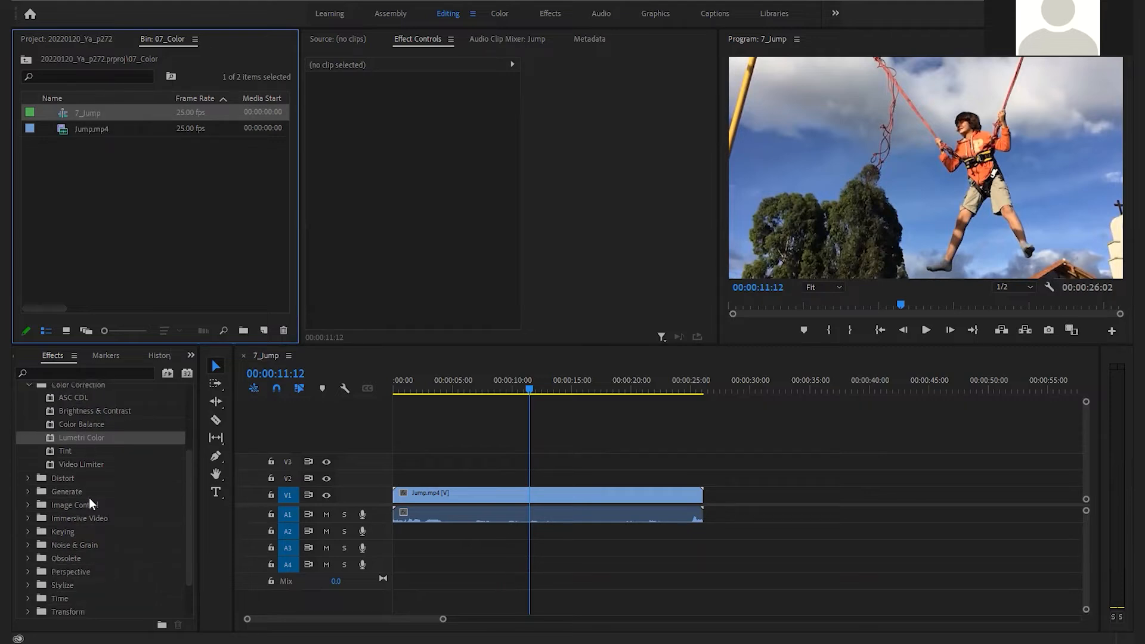
{"action": "left_click", "coordinate": [29, 558]}
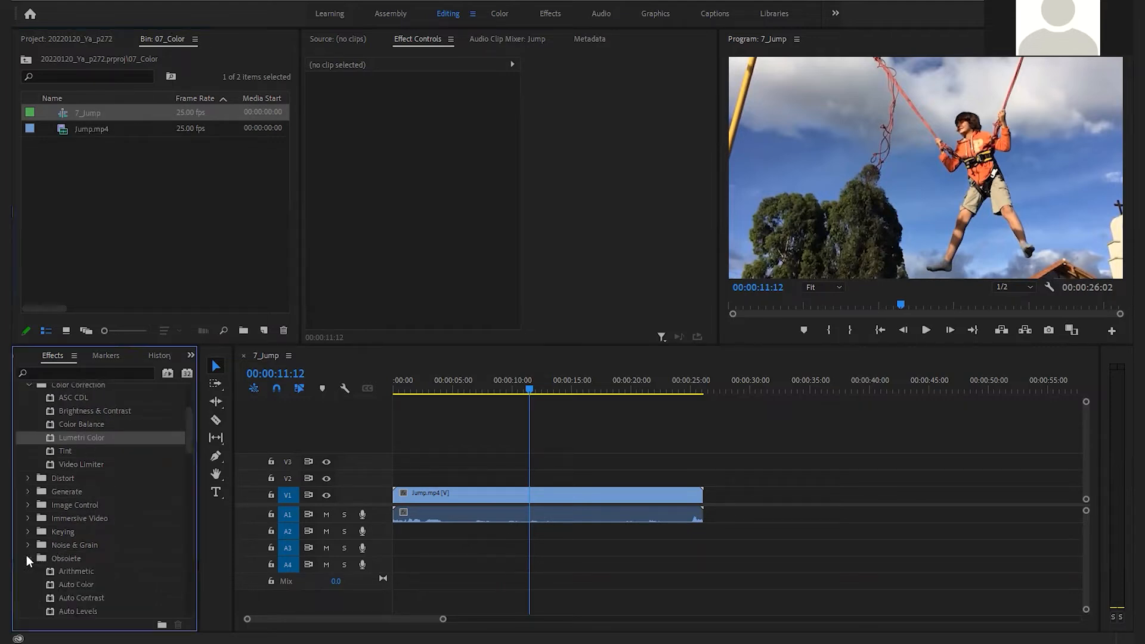
{"action": "scroll", "coordinate": [54, 556], "scroll_direction": "down", "scroll_amount": 6}
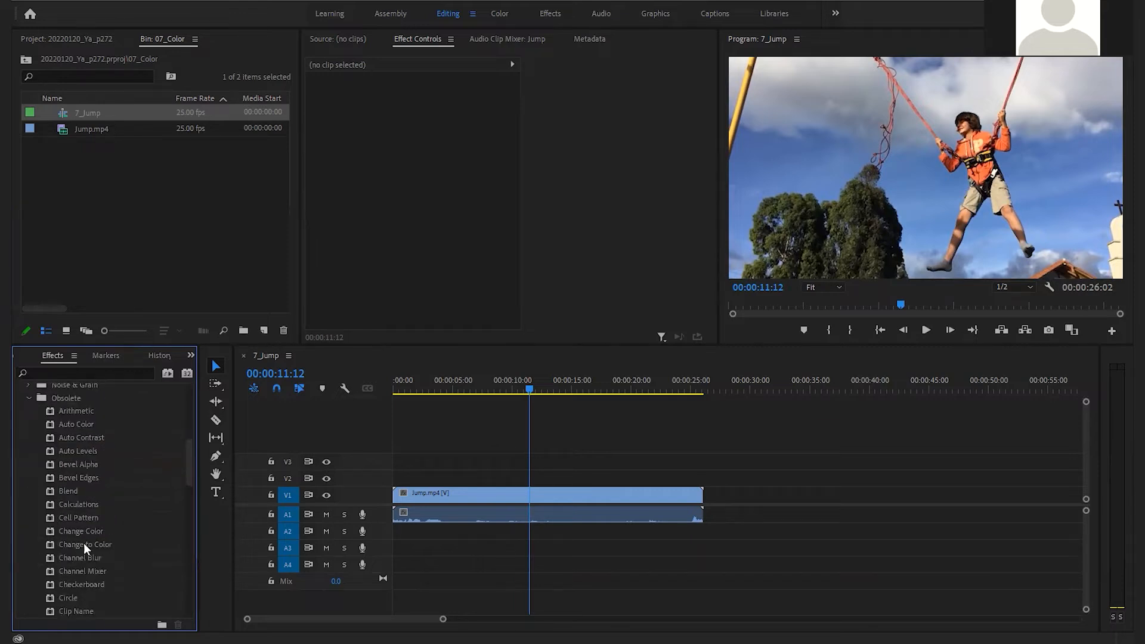
{"action": "left_click", "coordinate": [47, 535]}
{"action": "left_click_drag", "start_coordinate": [50, 531], "coordinate": [549, 497]}
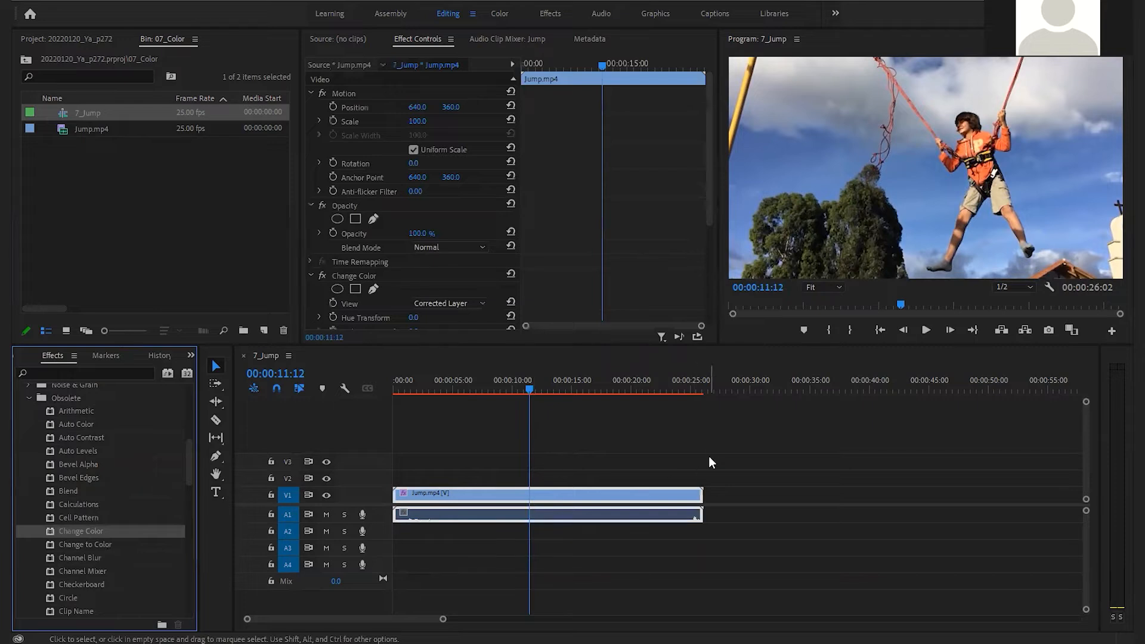
- Sample the orange jacket as Change Color's Color To Change and set Hue Transform to 30
{"action": "scroll", "coordinate": [381, 197], "scroll_direction": "down", "scroll_amount": 3}
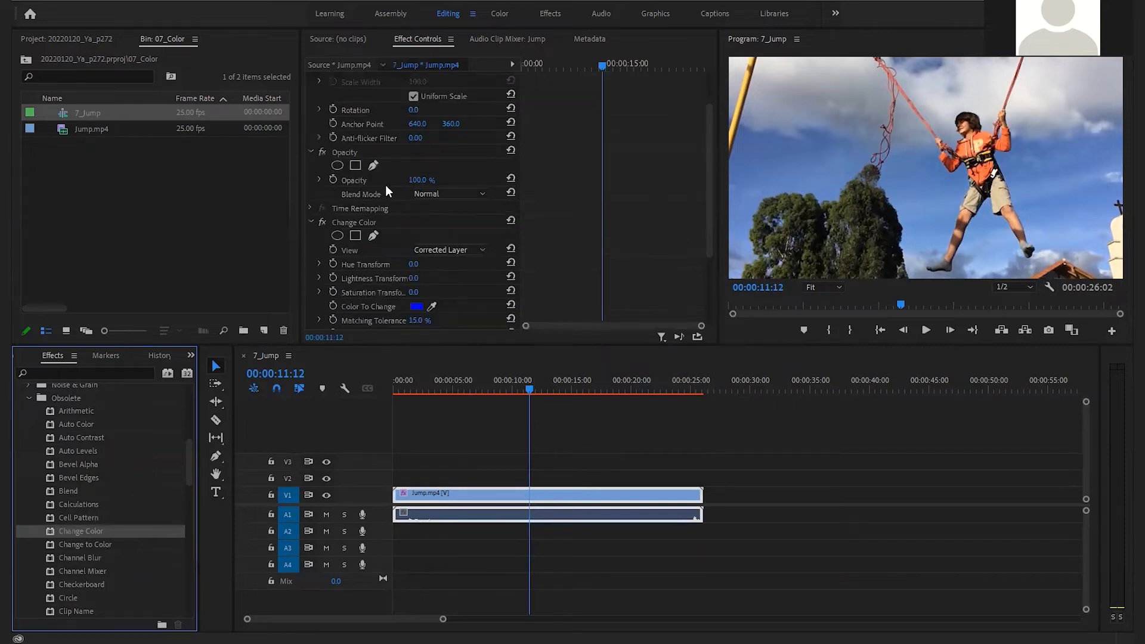
{"action": "scroll", "coordinate": [380, 243], "scroll_direction": "down", "scroll_amount": 2}
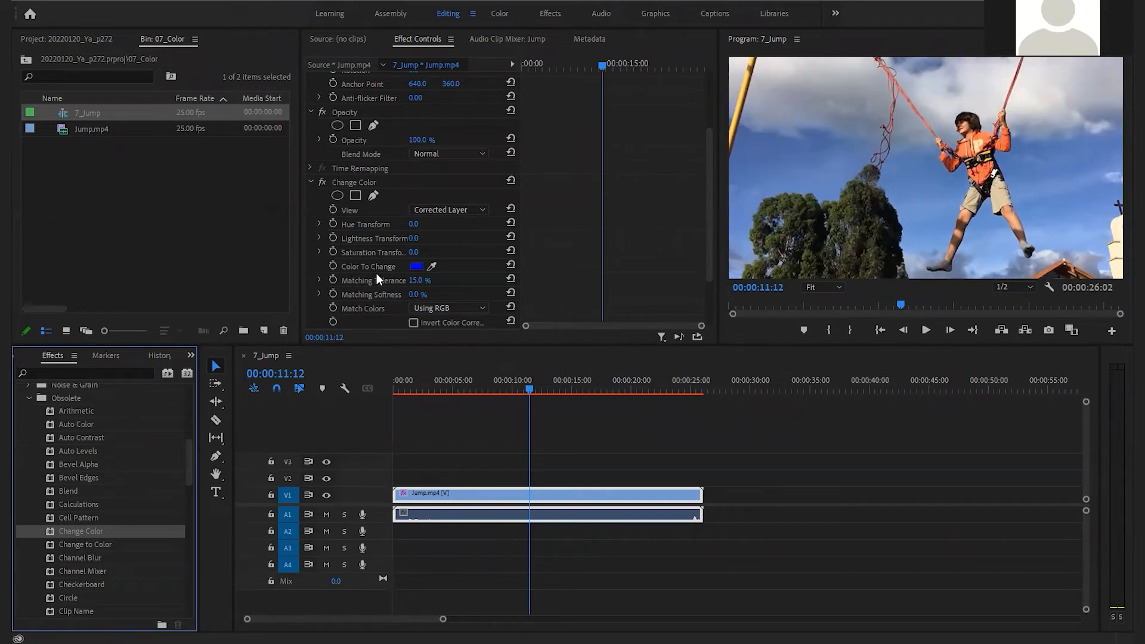
{"action": "left_click", "coordinate": [432, 267]}
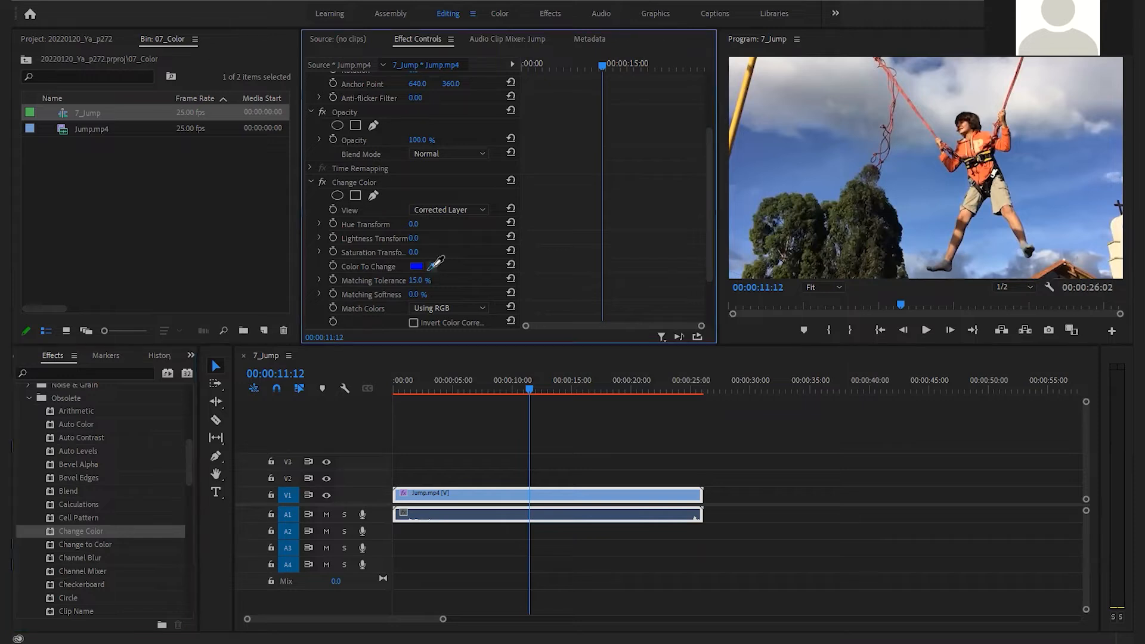
{"action": "left_click", "coordinate": [1002, 153]}
{"action": "left_click", "coordinate": [1007, 139]}
{"action": "left_click", "coordinate": [415, 223]}
{"action": "type", "text": "30"}
{"action": "key", "text": "Return"}
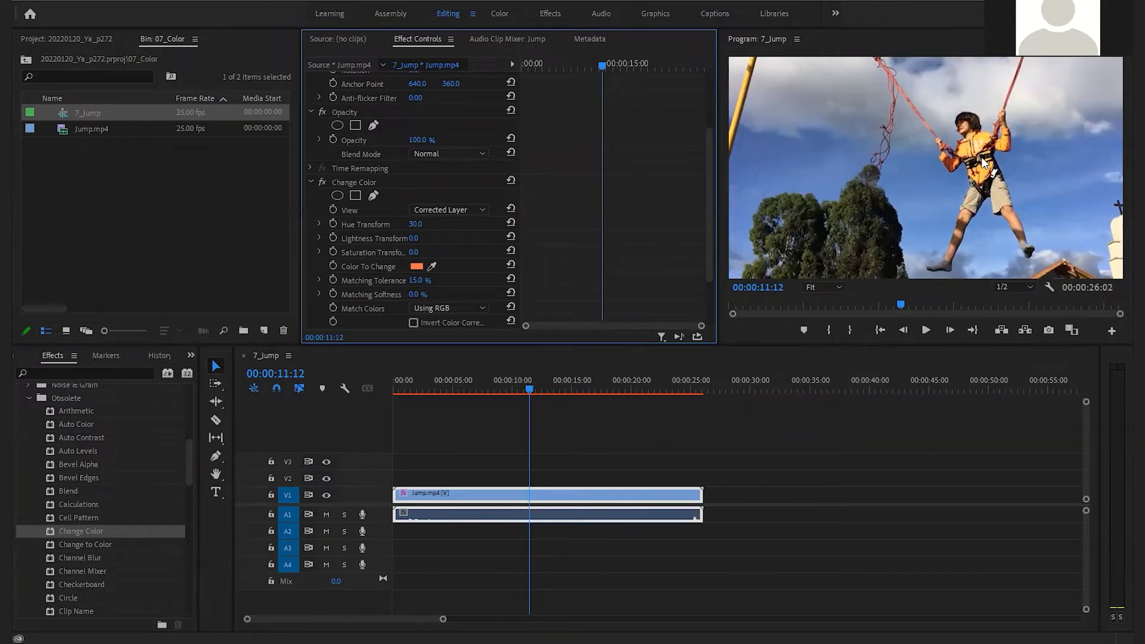
- Magnify the program preview to 200% on the jacket and play the clip to check the color change
{"action": "left_click", "coordinate": [838, 287]}
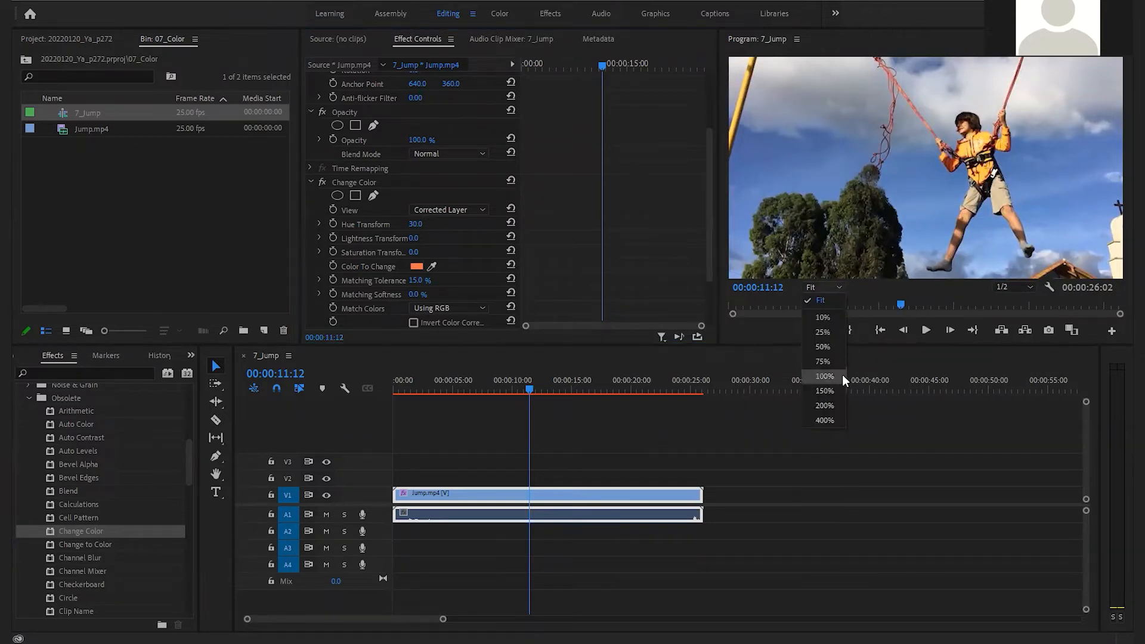
{"action": "left_click", "coordinate": [824, 406]}
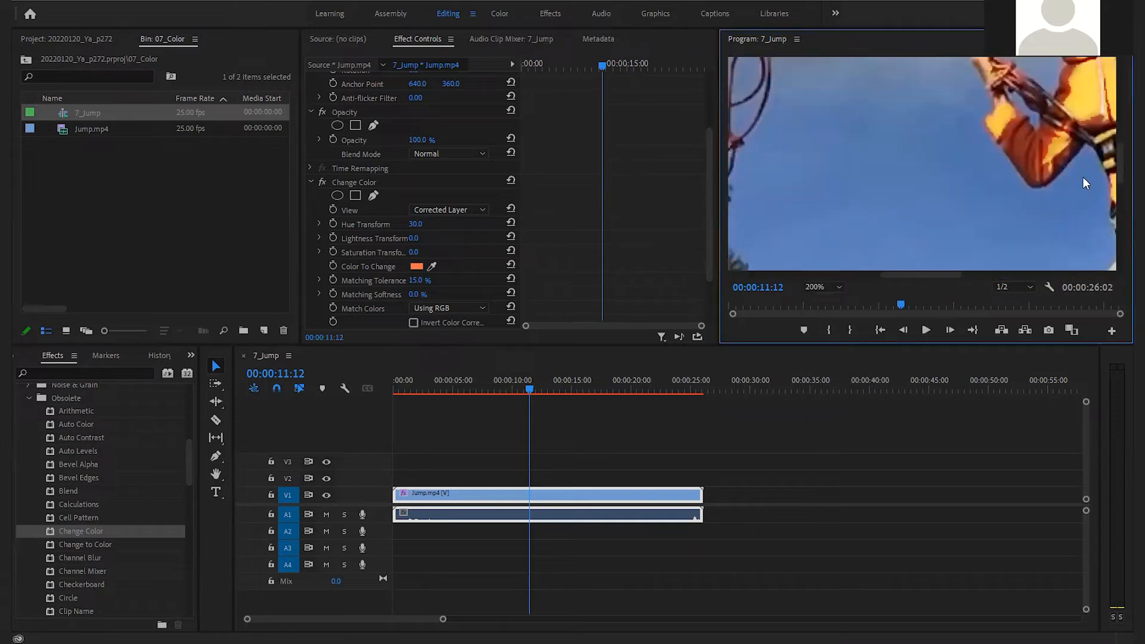
{"action": "left_click_drag", "start_coordinate": [940, 274], "coordinate": [1014, 252]}
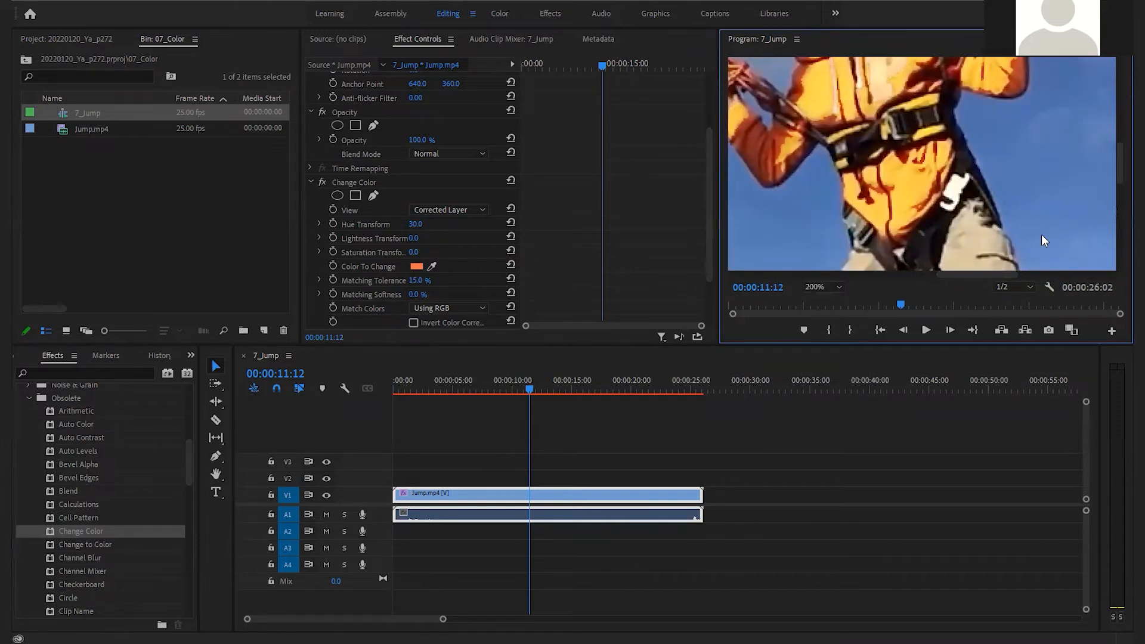
{"action": "key", "text": "space"}
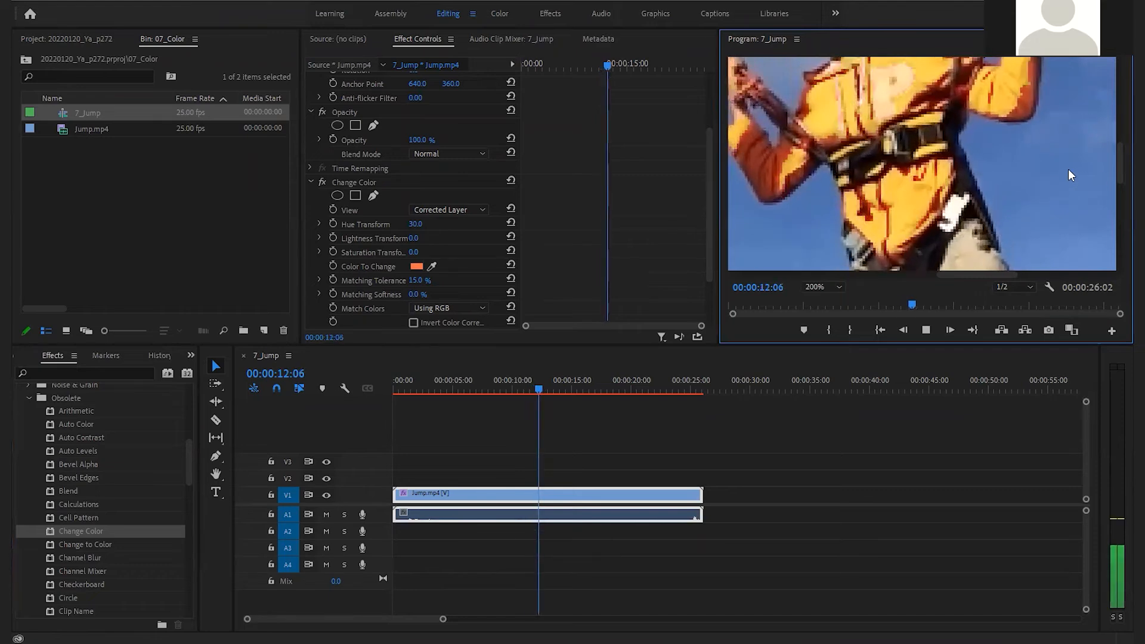
{"action": "key", "text": "space"}
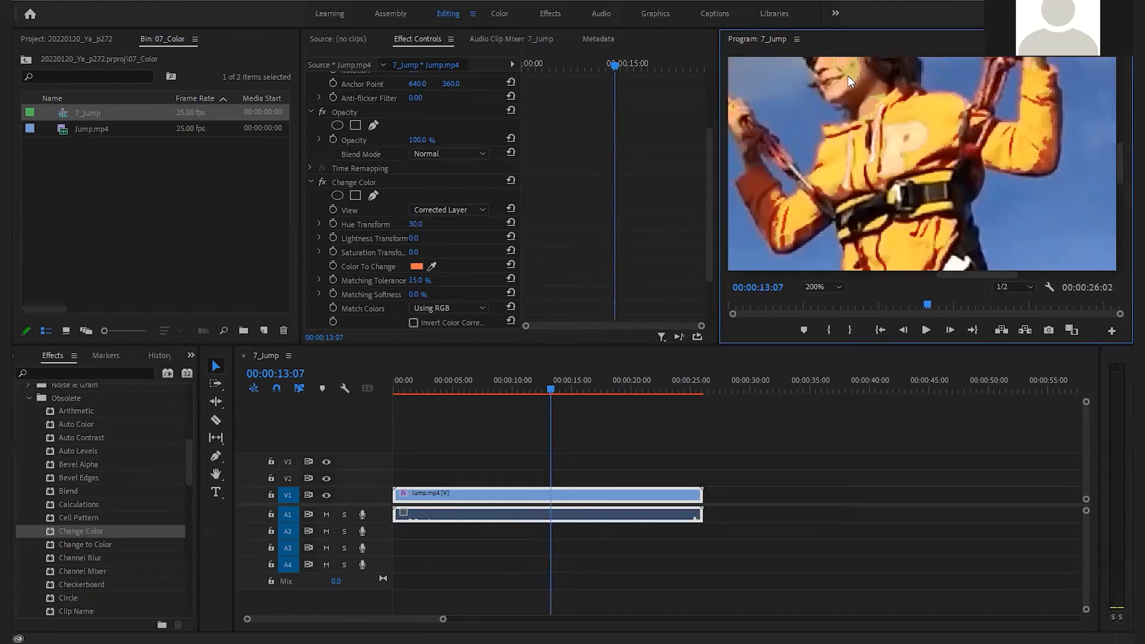
{"action": "key", "text": "space"}
{"action": "key", "text": "space"}
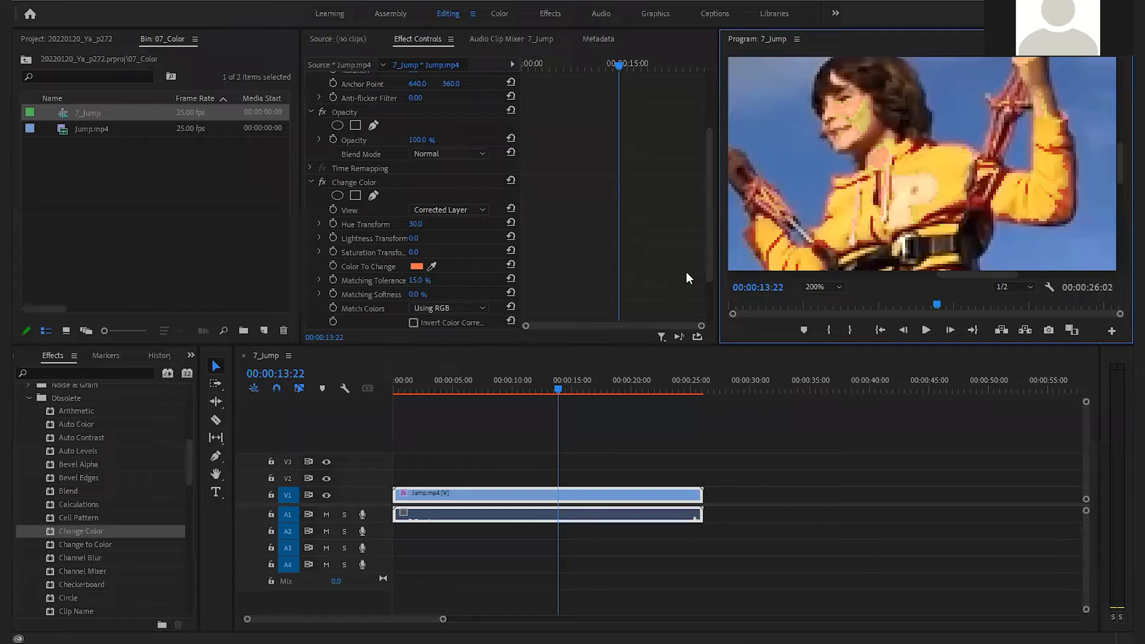
- Try a different Hue Transform for the Change Color effect and return it to 30
{"action": "left_click_drag", "start_coordinate": [416, 224], "coordinate": [427, 228]}
{"action": "left_click", "coordinate": [421, 225]}
{"action": "type", "text": "30"}
{"action": "key", "text": "Return"}
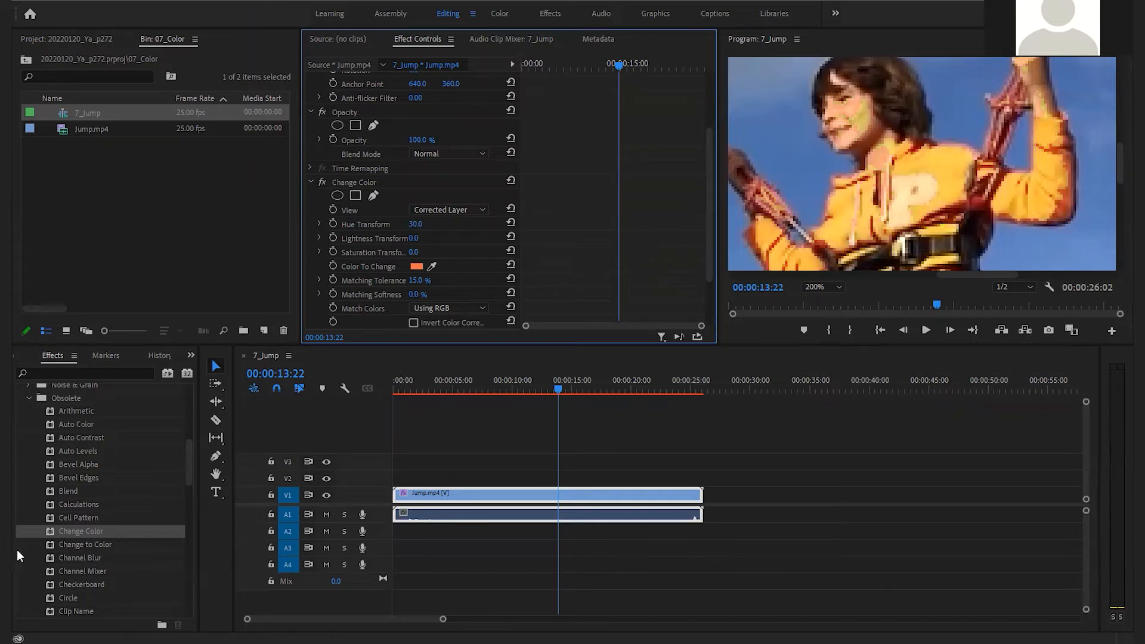
- Apply a second Change Color effect to the clip and sample the yellowish patch on the face as its Color To Change
{"action": "left_click_drag", "start_coordinate": [48, 531], "coordinate": [480, 494]}
{"action": "scroll", "coordinate": [502, 186], "scroll_direction": "down", "scroll_amount": 3}
{"action": "scroll", "coordinate": [503, 186], "scroll_direction": "down", "scroll_amount": 3}
{"action": "left_click", "coordinate": [432, 247]}
{"action": "left_click", "coordinate": [862, 118]}
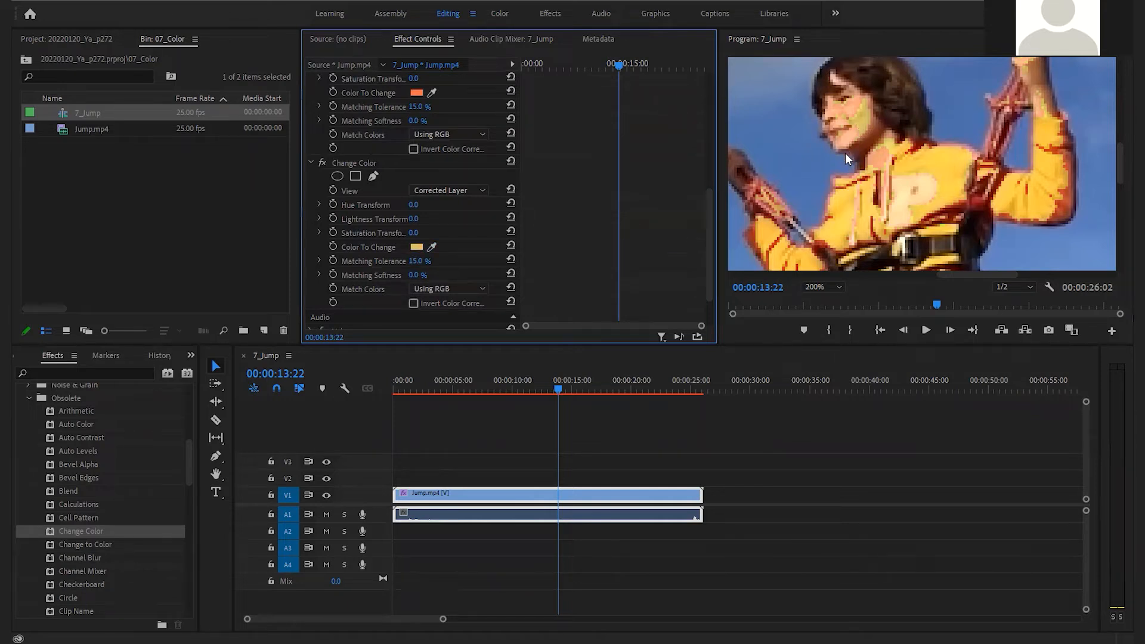
- Step through the frames from 00:00:13:03 to 00:00:14:00 to examine the color change on the jacket and face
{"action": "left_click", "coordinate": [551, 389]}
{"action": "mouse_move", "coordinate": [550, 387]}
{"action": "left_mouse_down"}
{"action": "mouse_move", "coordinate": [563, 382]}
{"action": "mouse_move", "coordinate": [549, 384]}
{"action": "left_mouse_up"}
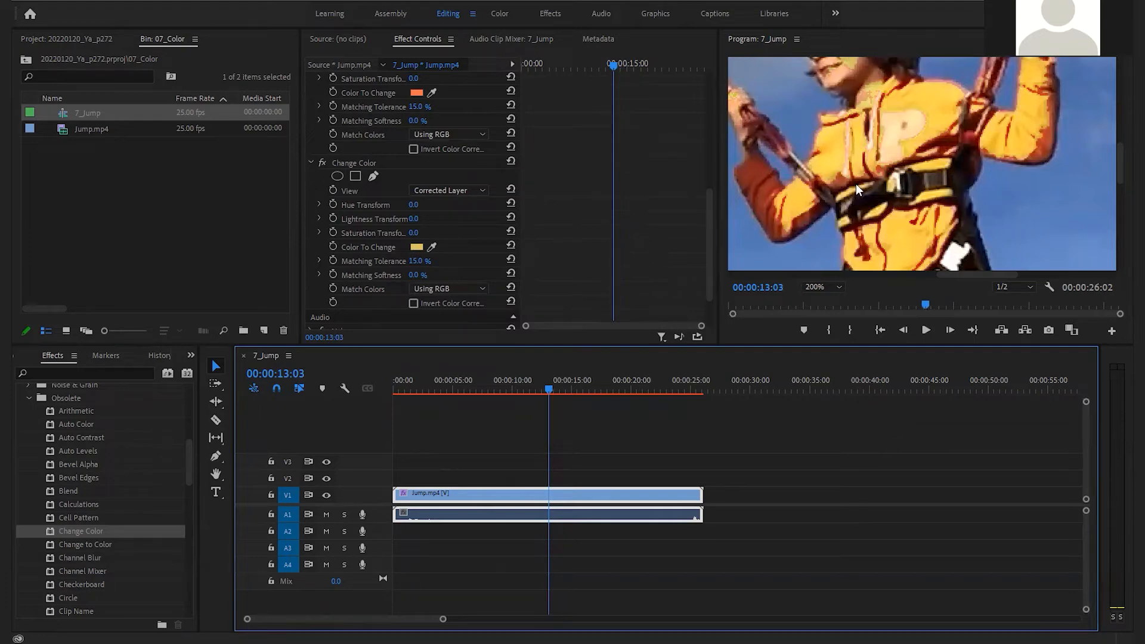
{"action": "key", "text": "Right"}
{"action": "key", "text": "Right"}
{"action": "key", "text": "Right"}
{"action": "key", "text": "Right"}
{"action": "key", "text": "Right"}
{"action": "key", "text": "Right"}
{"action": "key", "text": "Right"}
{"action": "key", "text": "Right"}
{"action": "key", "text": "Right"}
{"action": "key", "text": "Right"}
{"action": "key", "text": "Right"}
{"action": "key", "text": "Right"}
{"action": "key", "text": "Right"}
{"action": "key", "text": "Right"}
{"action": "key", "text": "Right"}
{"action": "key", "text": "Right"}
{"action": "key", "text": "Right"}
{"action": "key", "text": "Right"}
{"action": "key", "text": "Right"}
{"action": "key", "text": "Right"}
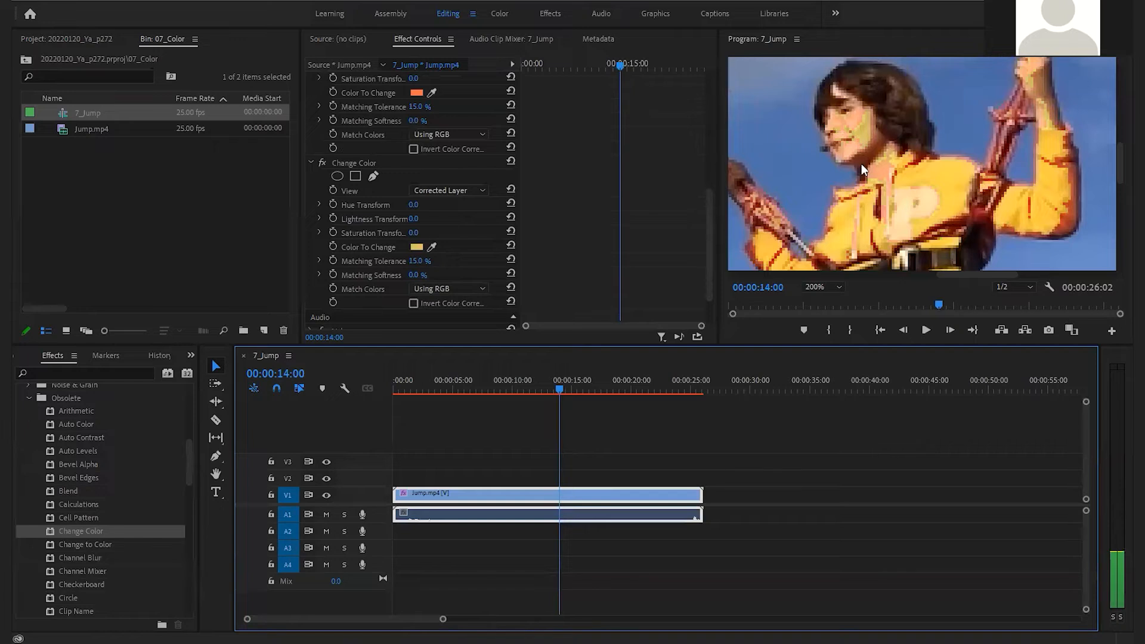
- Fit the program preview to the whole frame and delete the second Change Color effect from the clip
{"action": "left_click", "coordinate": [839, 288]}
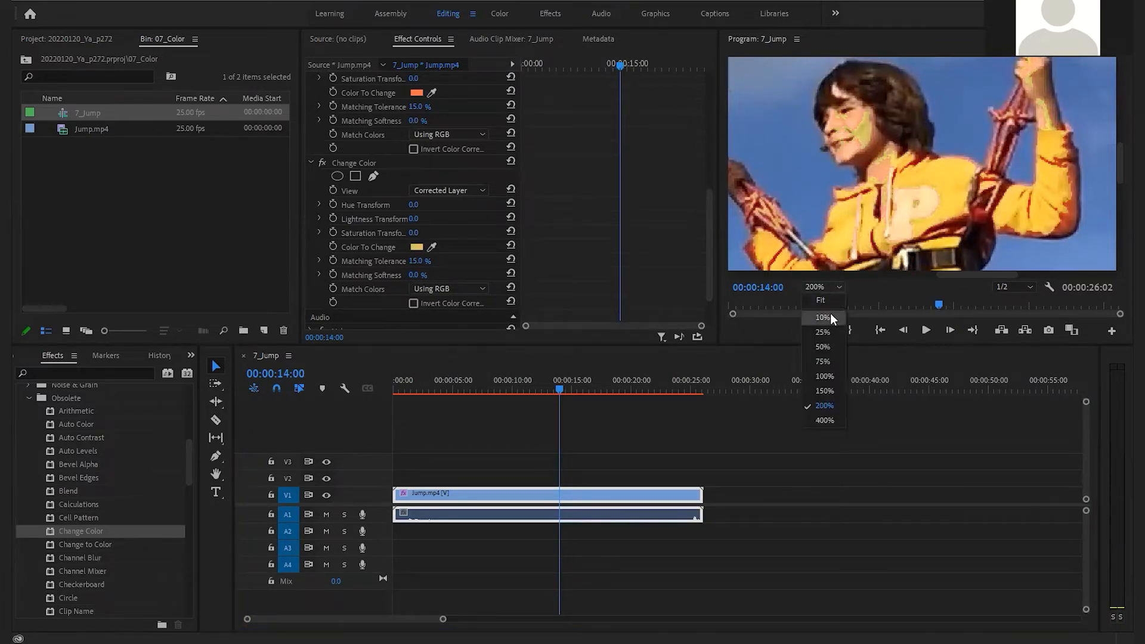
{"action": "left_click", "coordinate": [821, 302]}
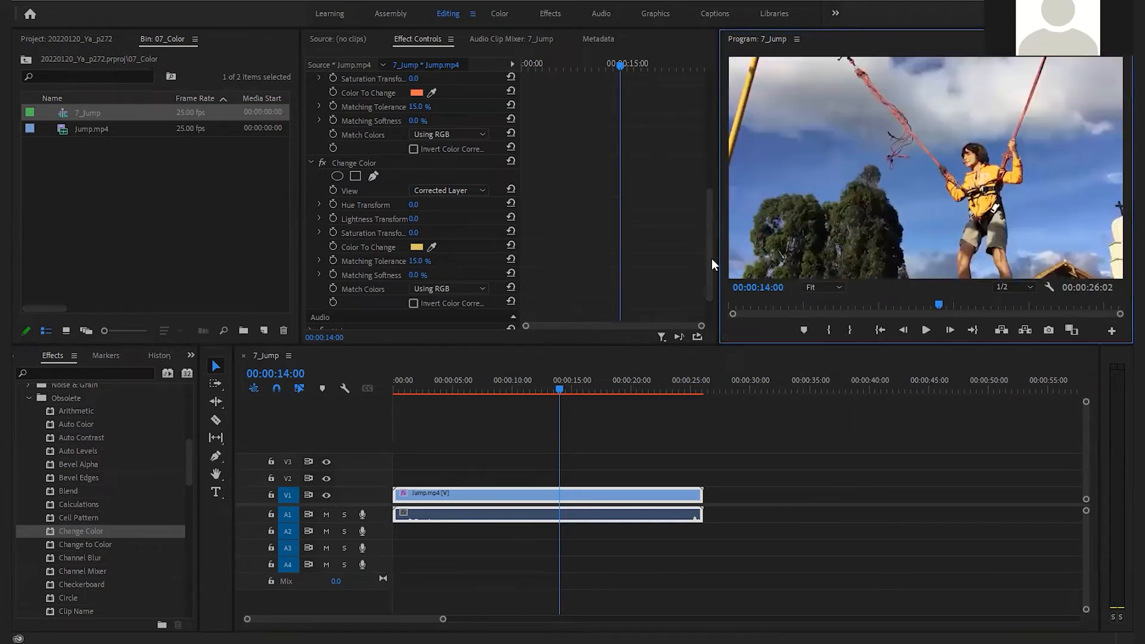
{"action": "left_click", "coordinate": [352, 163]}
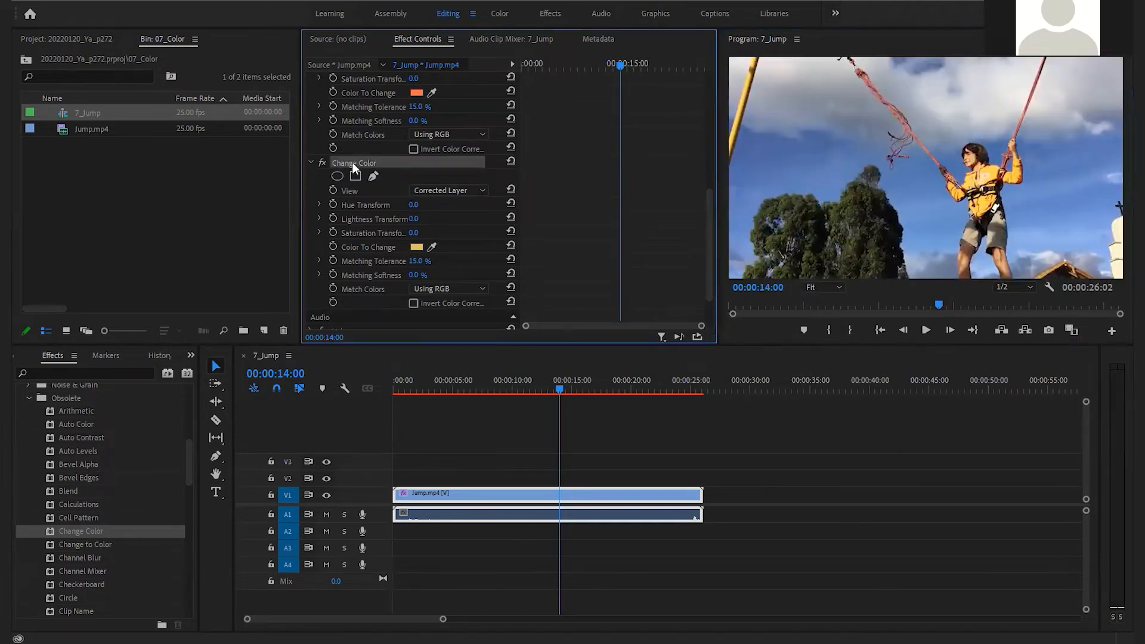
{"action": "key", "text": "Delete"}
- Add an ellipse mask to the remaining Change Color effect and place it over the boy in the jacket
{"action": "scroll", "coordinate": [466, 206], "scroll_direction": "up", "scroll_amount": 5}
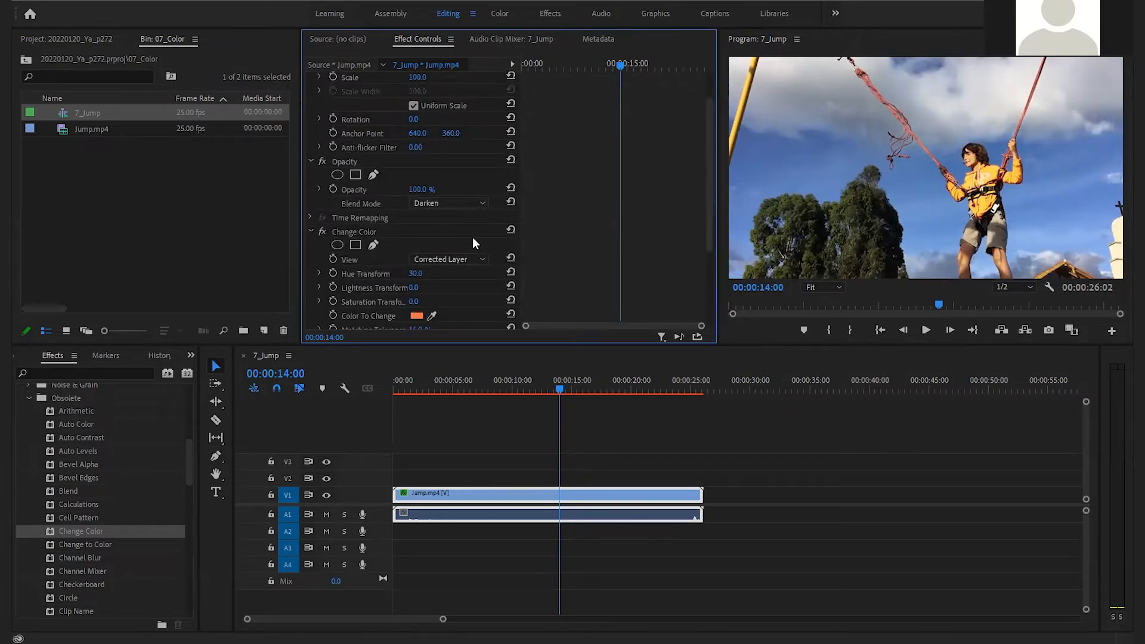
{"action": "scroll", "coordinate": [389, 226], "scroll_direction": "down", "scroll_amount": 1}
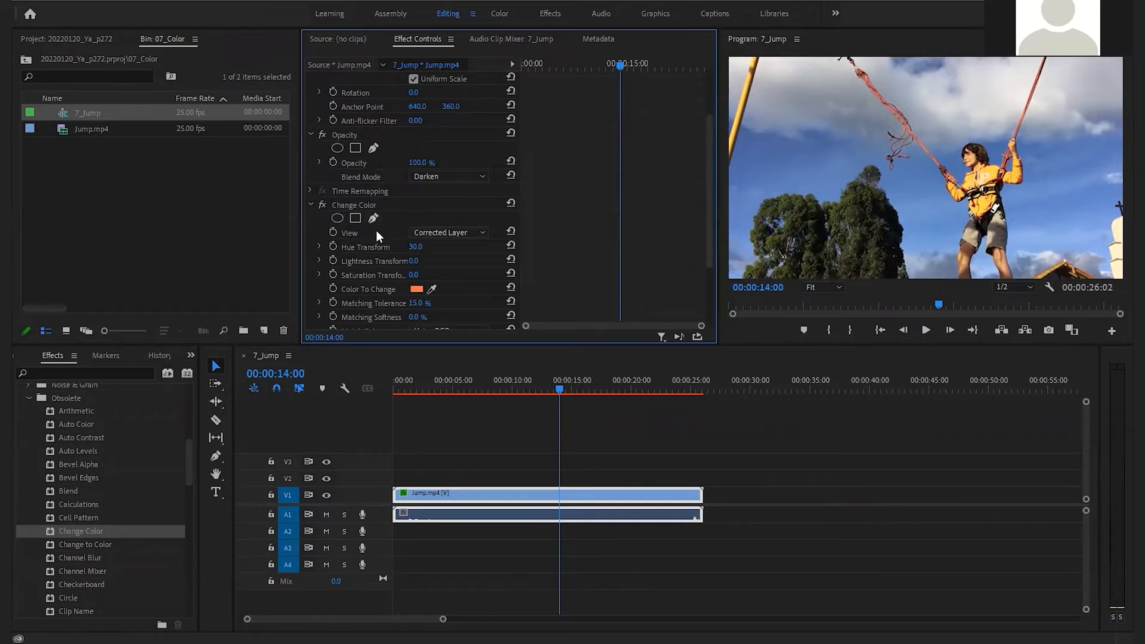
{"action": "left_click", "coordinate": [337, 218]}
{"action": "left_click_drag", "start_coordinate": [941, 172], "coordinate": [1005, 222]}
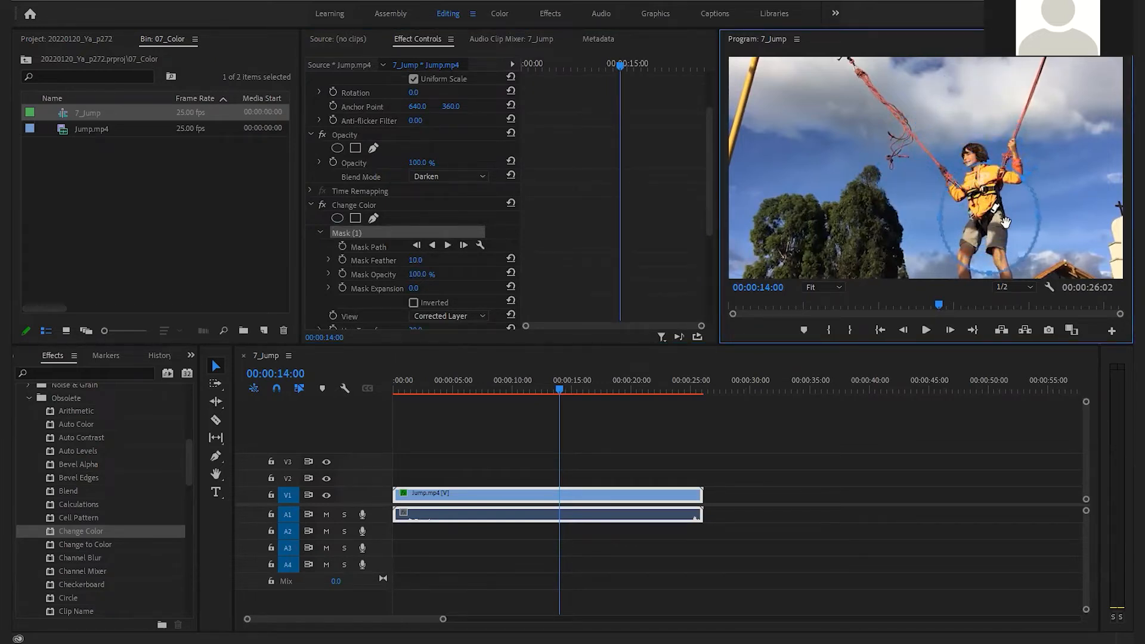
- Reshape the ellipse mask's upper edge at 150% magnification so it runs along the jacket's neckline below the face
{"action": "left_click", "coordinate": [839, 287]}
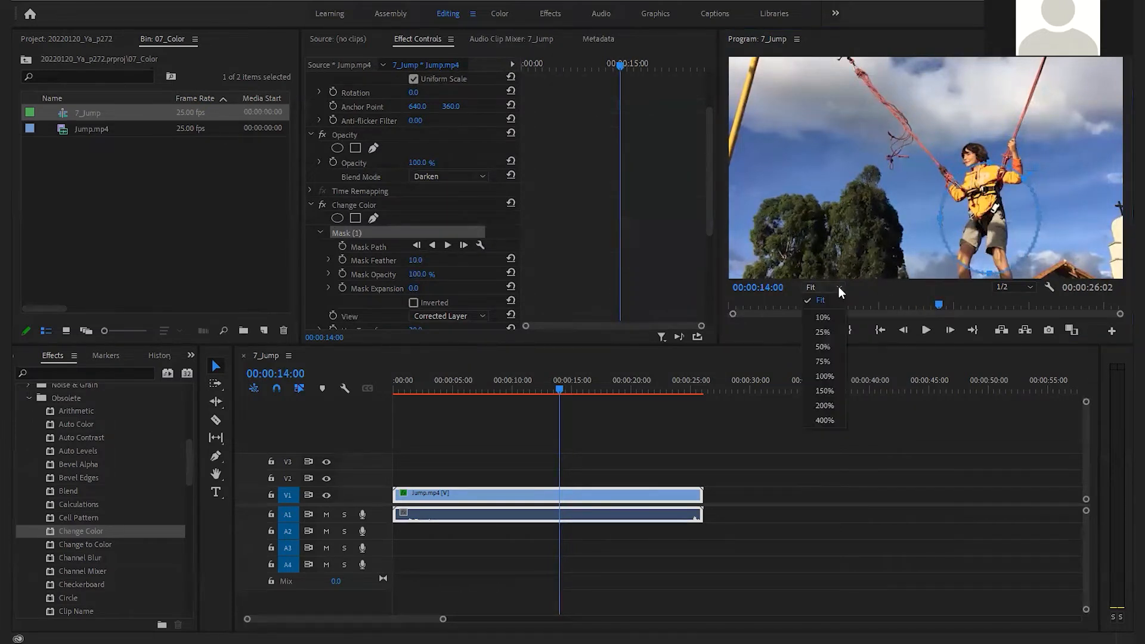
{"action": "left_click", "coordinate": [829, 391]}
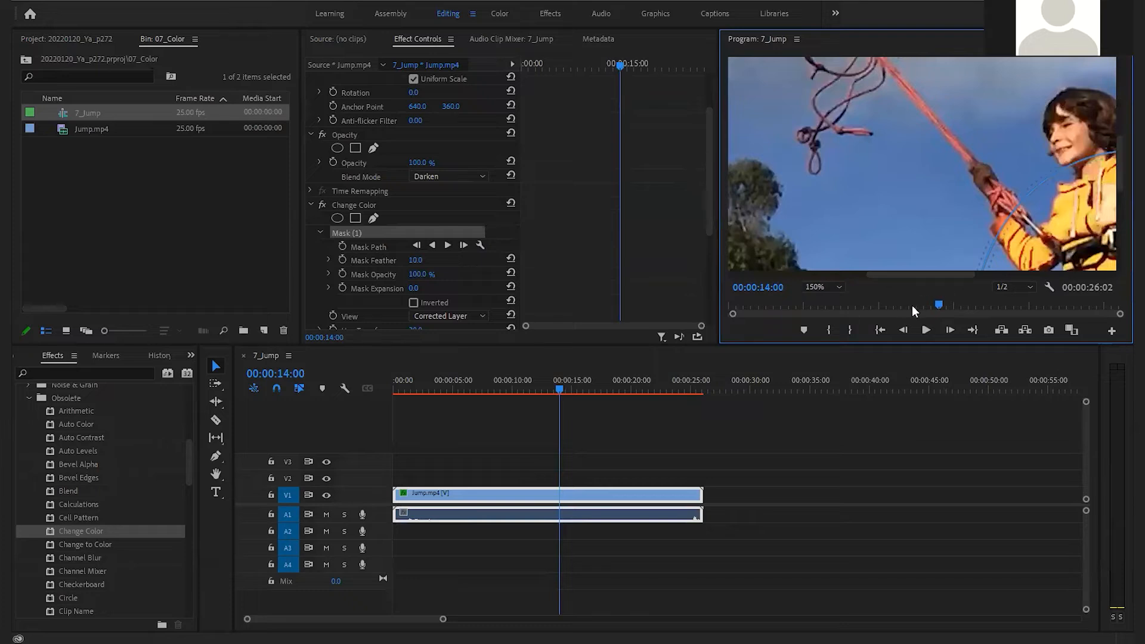
{"action": "left_click", "coordinate": [216, 475]}
{"action": "left_click_drag", "start_coordinate": [928, 197], "coordinate": [749, 166]}
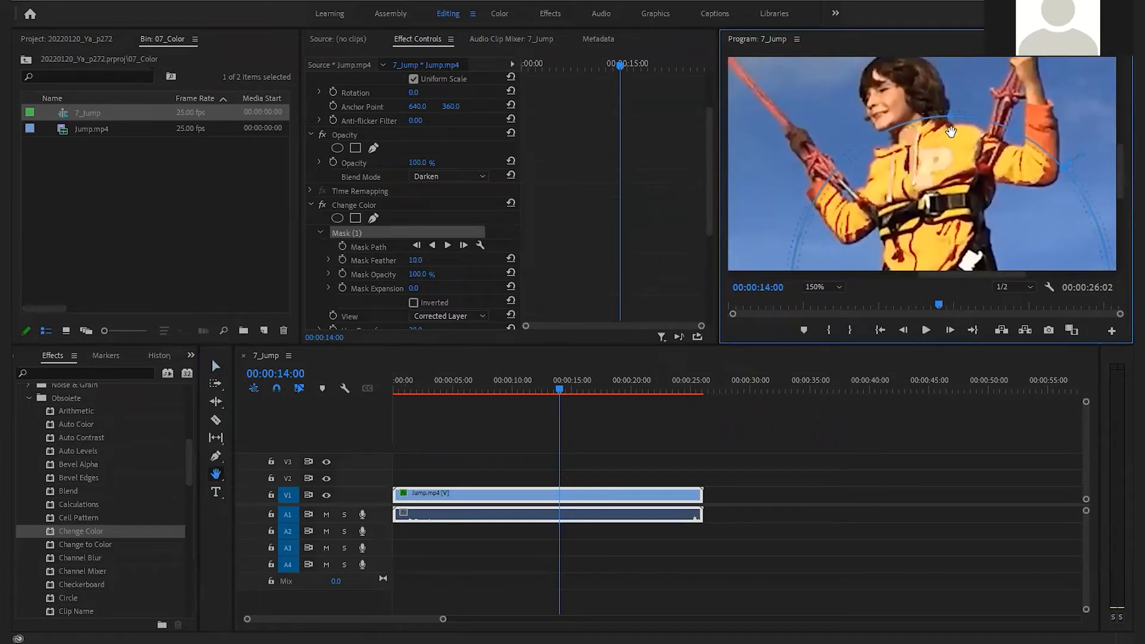
{"action": "key", "text": "v"}
{"action": "left_click_drag", "start_coordinate": [938, 120], "coordinate": [937, 120]}
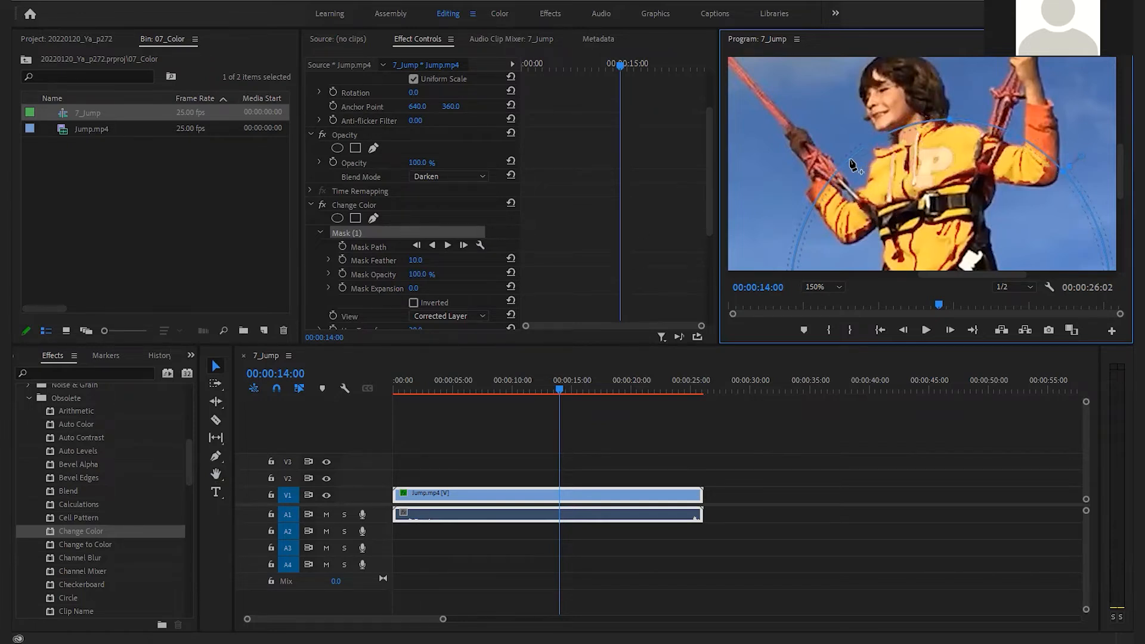
{"action": "left_click_drag", "start_coordinate": [848, 159], "coordinate": [827, 146]}
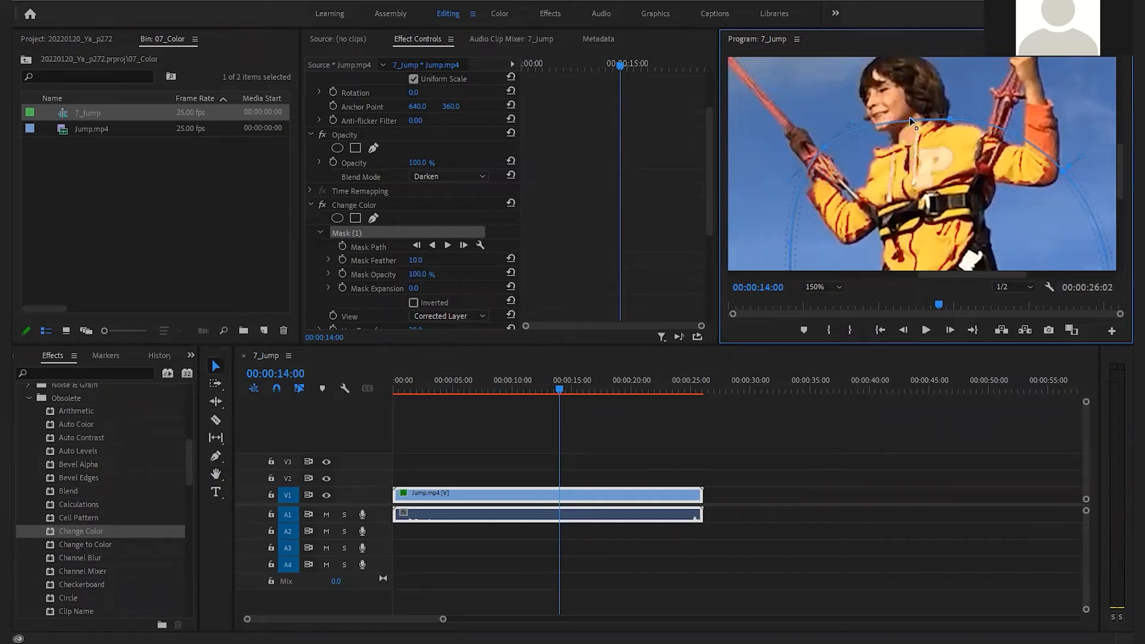
{"action": "left_click_drag", "start_coordinate": [904, 122], "coordinate": [881, 156]}
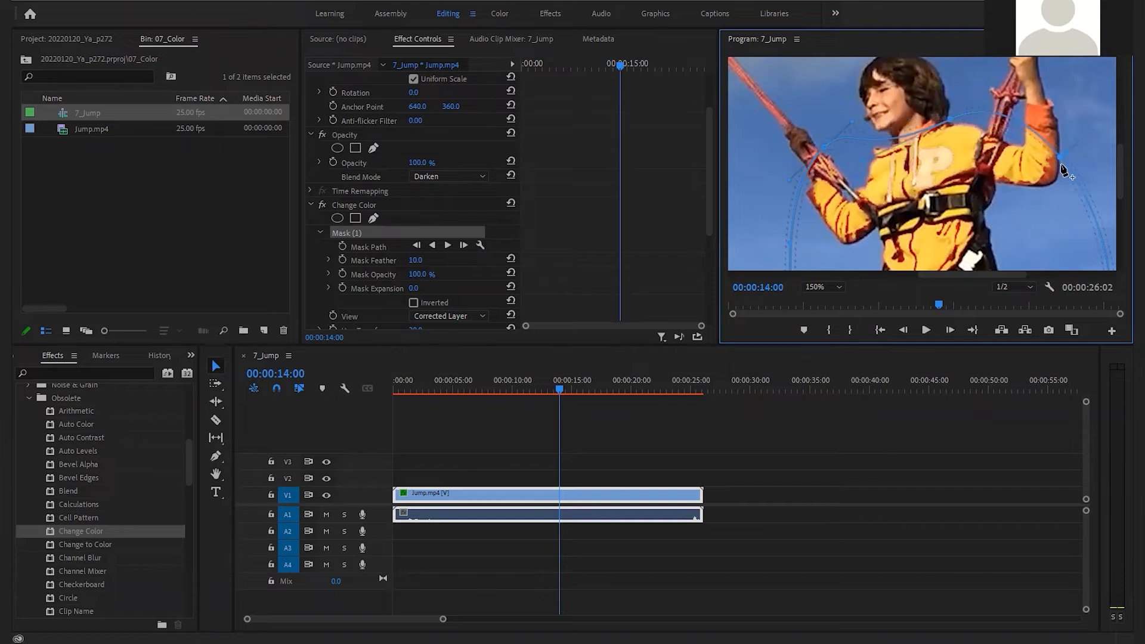
- Extend the mask's upper edge around the raised arm's sleeve and check the coverage on neighbouring frames
{"action": "left_click", "coordinate": [1030, 128]}
{"action": "left_click_drag", "start_coordinate": [1030, 130], "coordinate": [1012, 96]}
{"action": "left_click", "coordinate": [1073, 102]}
{"action": "key", "text": "Left"}
{"action": "key", "text": "Right"}
{"action": "key", "text": "Left"}
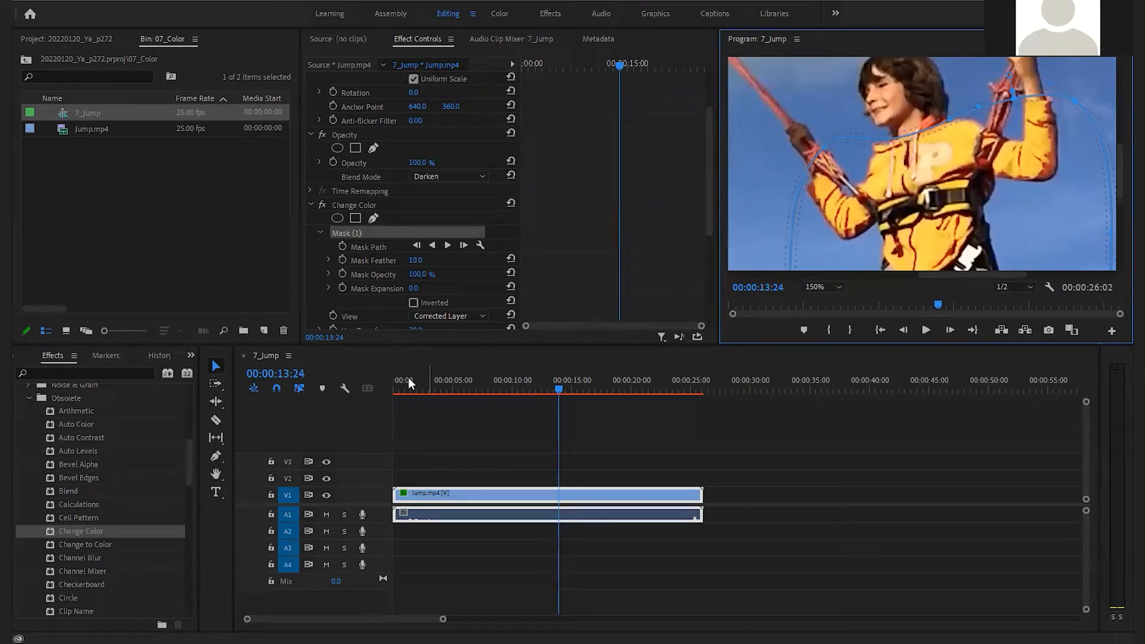
- Raise the mask's lower edge to the shorts to exclude the legs, and check it a few frames ahead
{"action": "left_click", "coordinate": [215, 474]}
{"action": "left_click_drag", "start_coordinate": [927, 262], "coordinate": [937, 117]}
{"action": "scroll", "coordinate": [927, 166], "scroll_direction": "down", "scroll_amount": 2}
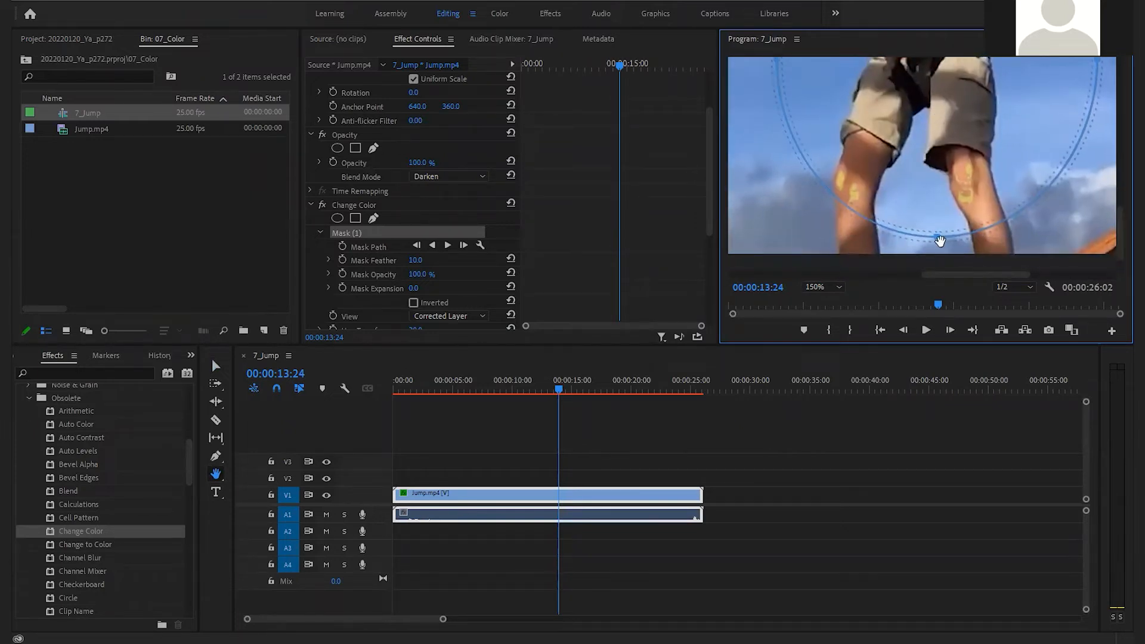
{"action": "key", "text": "v"}
{"action": "left_click_drag", "start_coordinate": [939, 237], "coordinate": [917, 112]}
{"action": "key", "text": "shift+Right"}
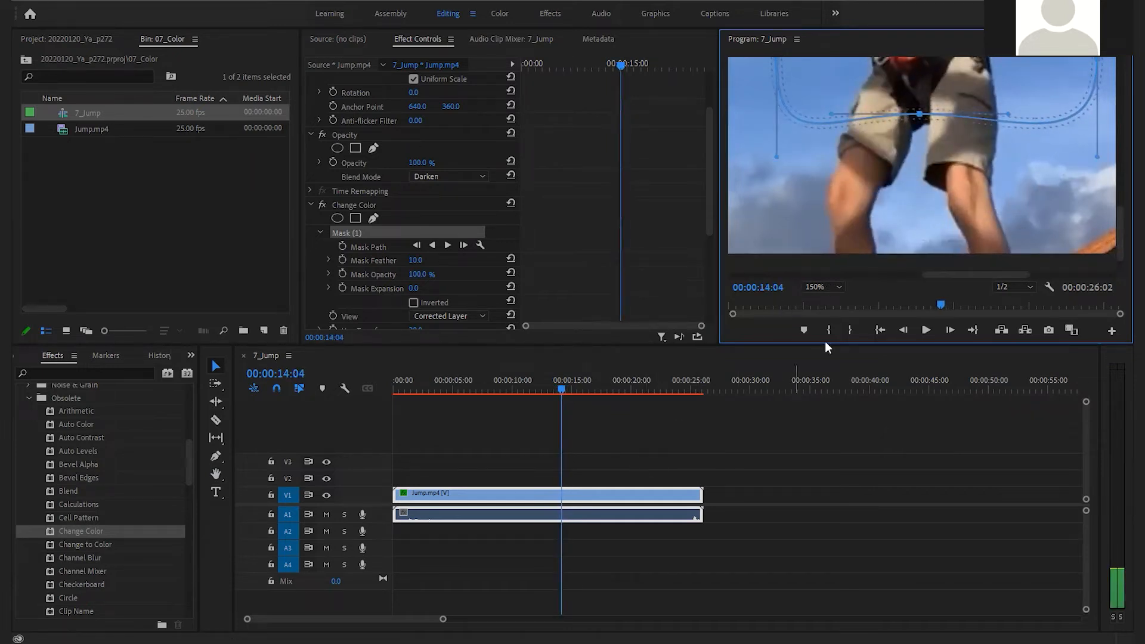
- Fit the preview to the whole frame and tighten the mask's lower edge around the jacket
{"action": "left_click", "coordinate": [835, 287]}
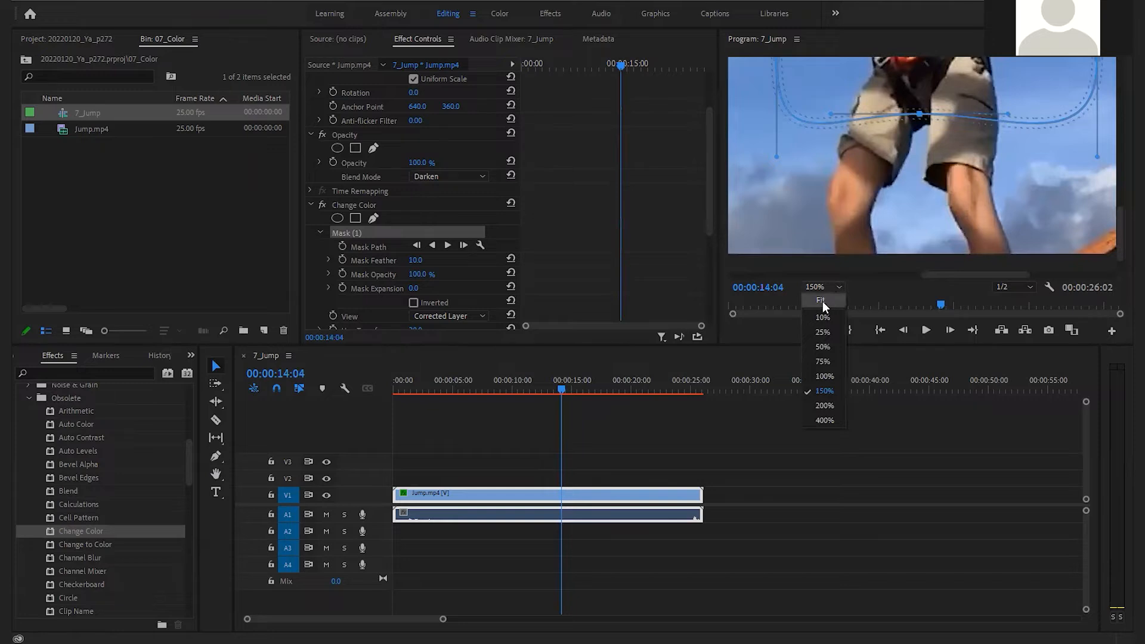
{"action": "left_click", "coordinate": [821, 302]}
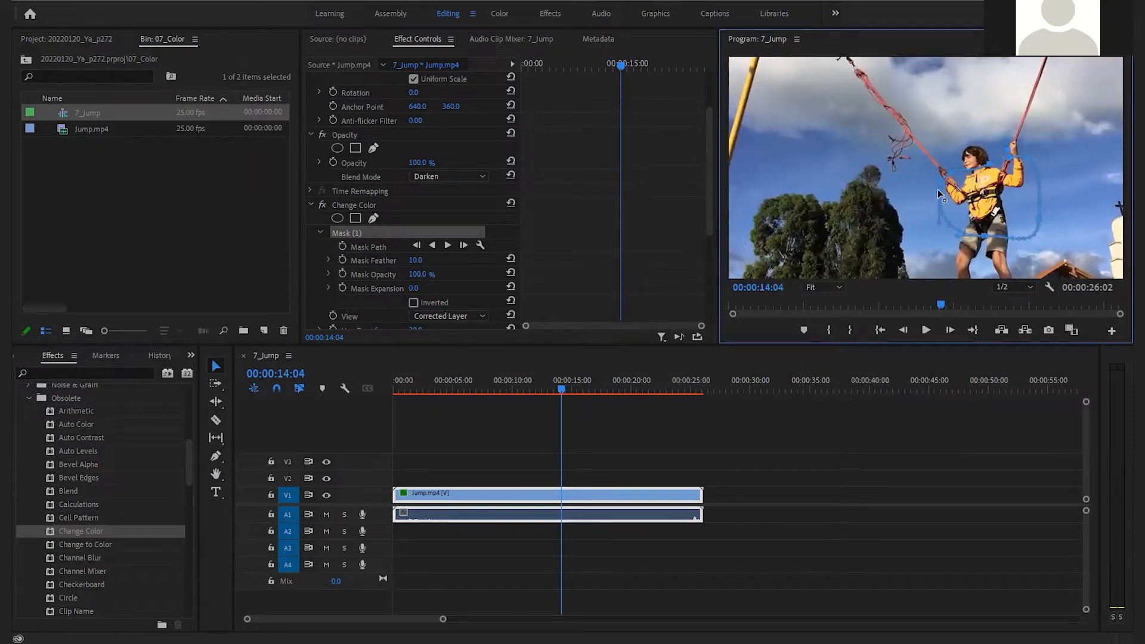
{"action": "left_click_drag", "start_coordinate": [986, 234], "coordinate": [1027, 199]}
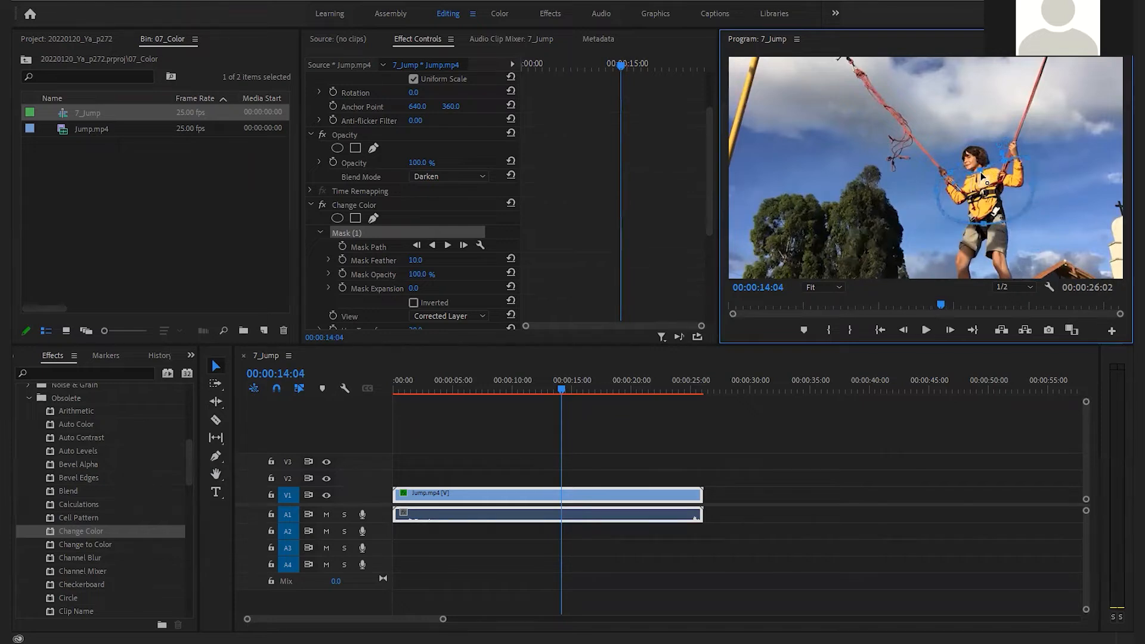
- Reposition and adjust the mask over the jacket at 00:00:00:00 and turn on Mask Path keyframing
{"action": "left_click_drag", "start_coordinate": [477, 391], "coordinate": [336, 388]}
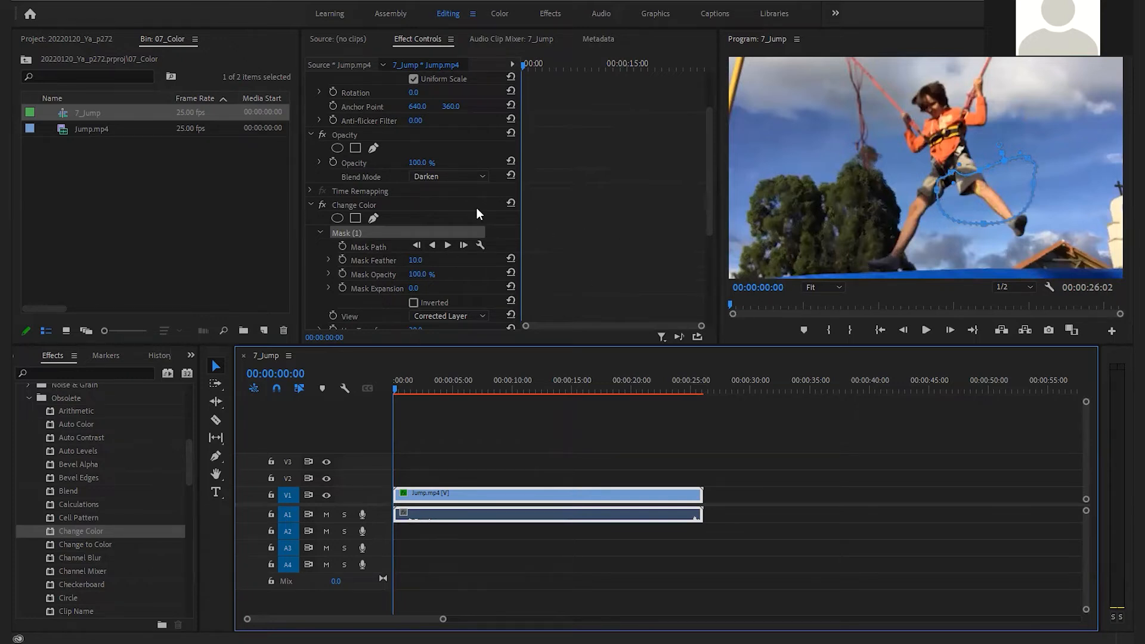
{"action": "left_click_drag", "start_coordinate": [974, 191], "coordinate": [936, 136]}
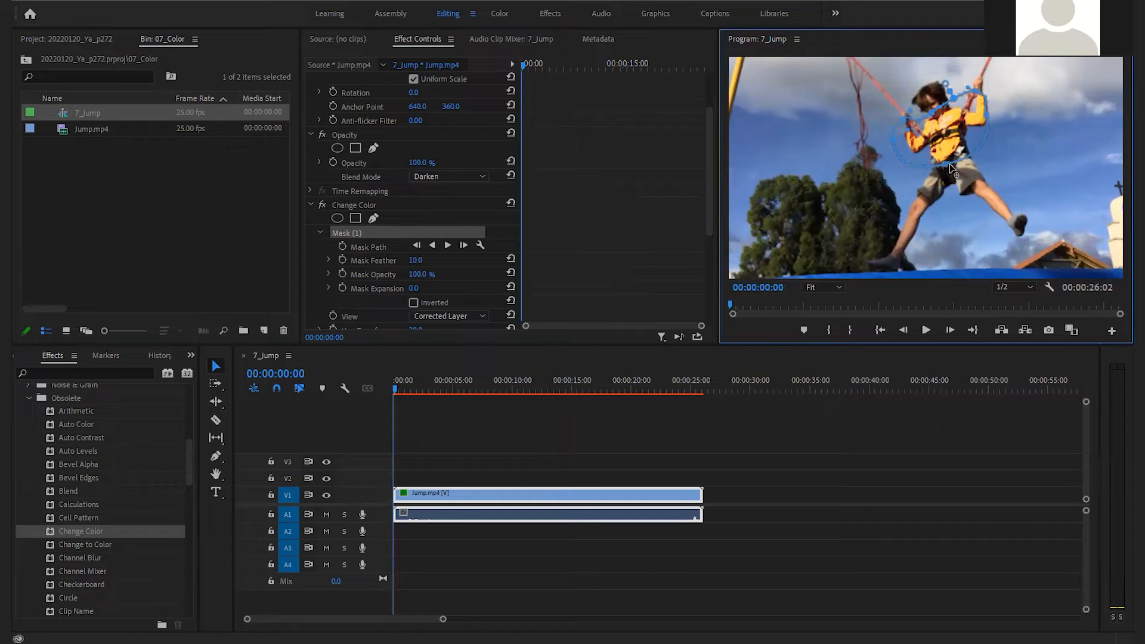
{"action": "left_click_drag", "start_coordinate": [948, 166], "coordinate": [949, 169]}
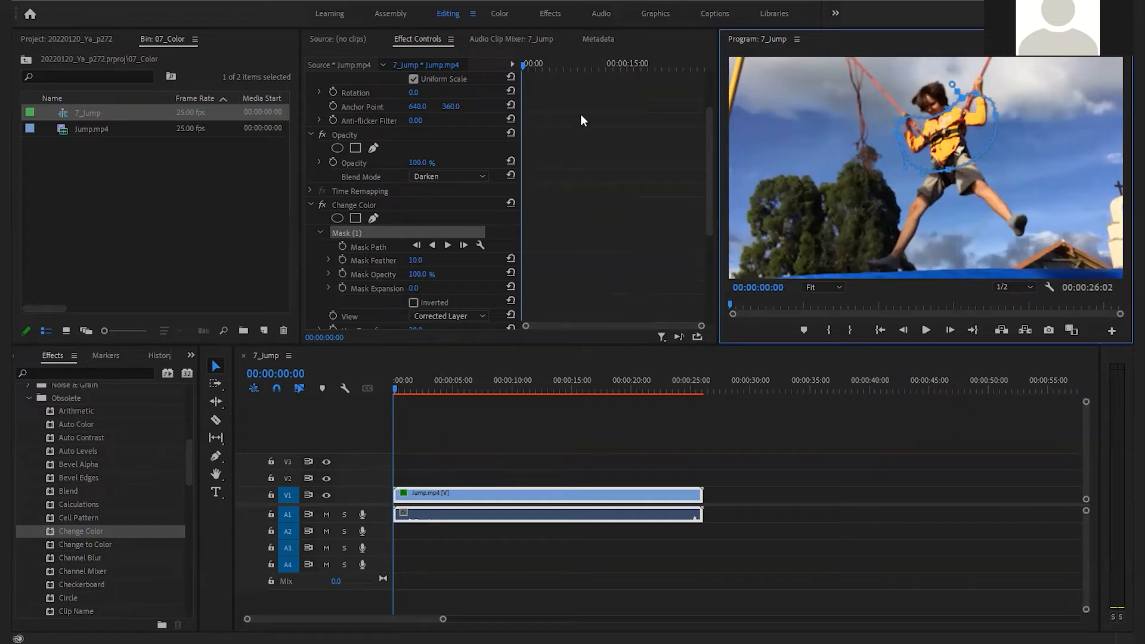
{"action": "left_click", "coordinate": [343, 245]}
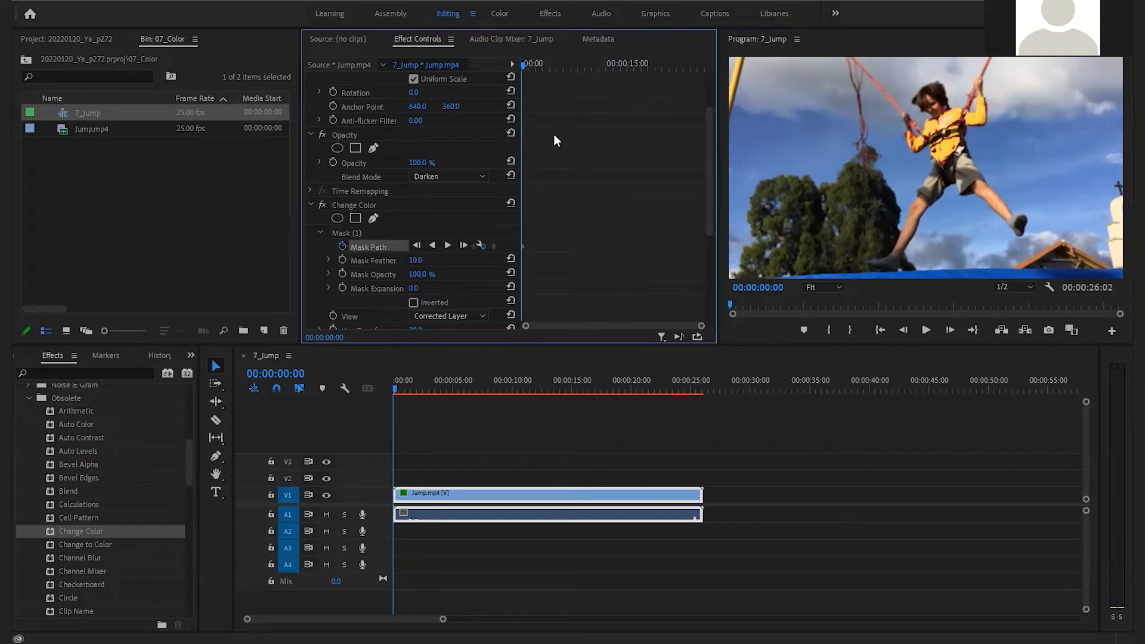
- Keyframe the mask to follow the jacket by moving it onto the boy's torso at 00:00:00:05 and 00:00:00:10
{"action": "left_click_drag", "start_coordinate": [521, 62], "coordinate": [524, 65]}
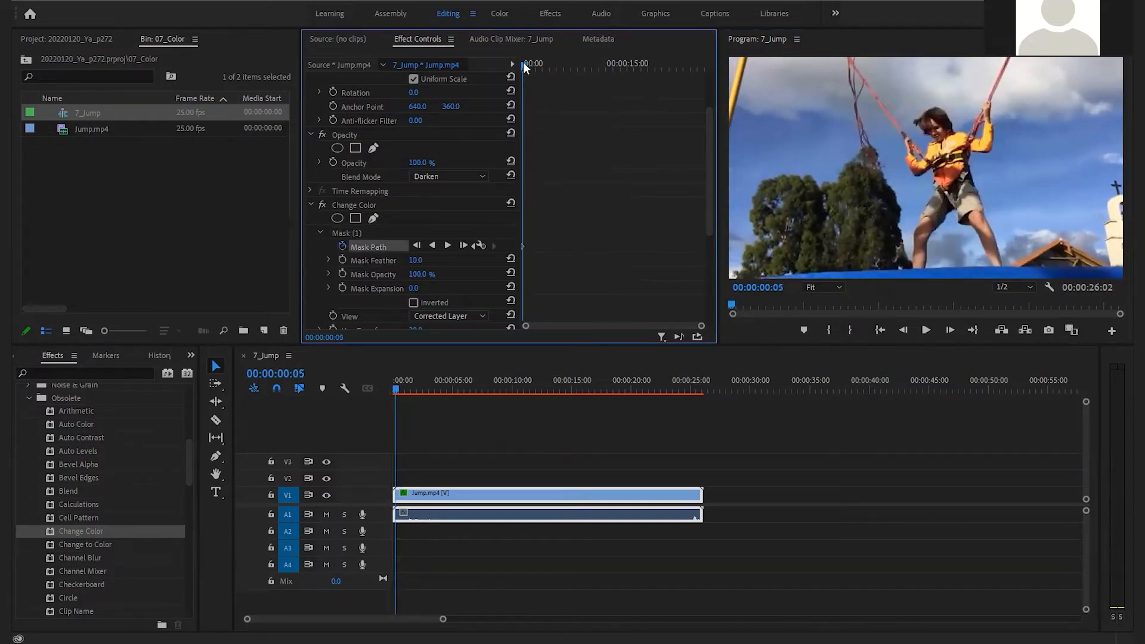
{"action": "left_click", "coordinate": [349, 206]}
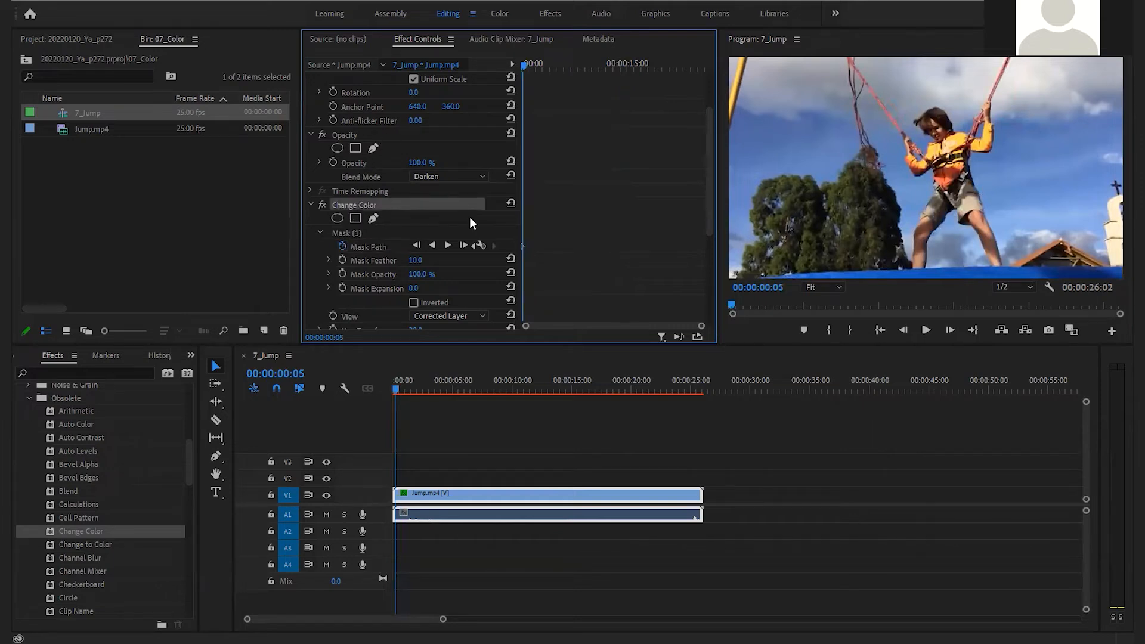
{"action": "left_click", "coordinate": [345, 235]}
{"action": "left_click_drag", "start_coordinate": [952, 142], "coordinate": [952, 161]}
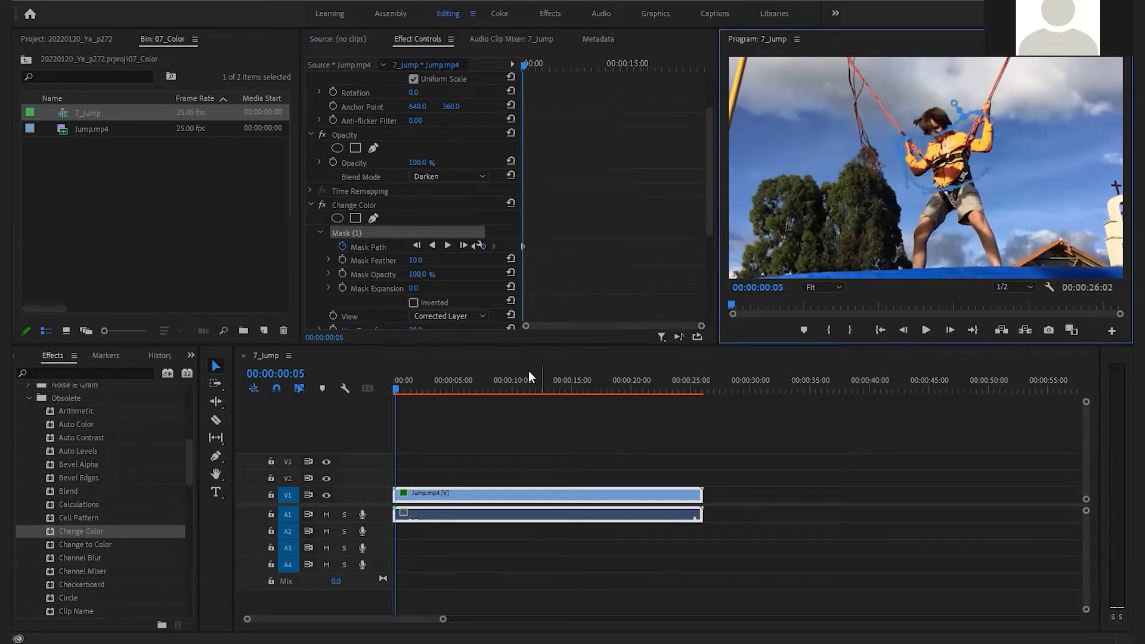
{"action": "left_click", "coordinate": [400, 392]}
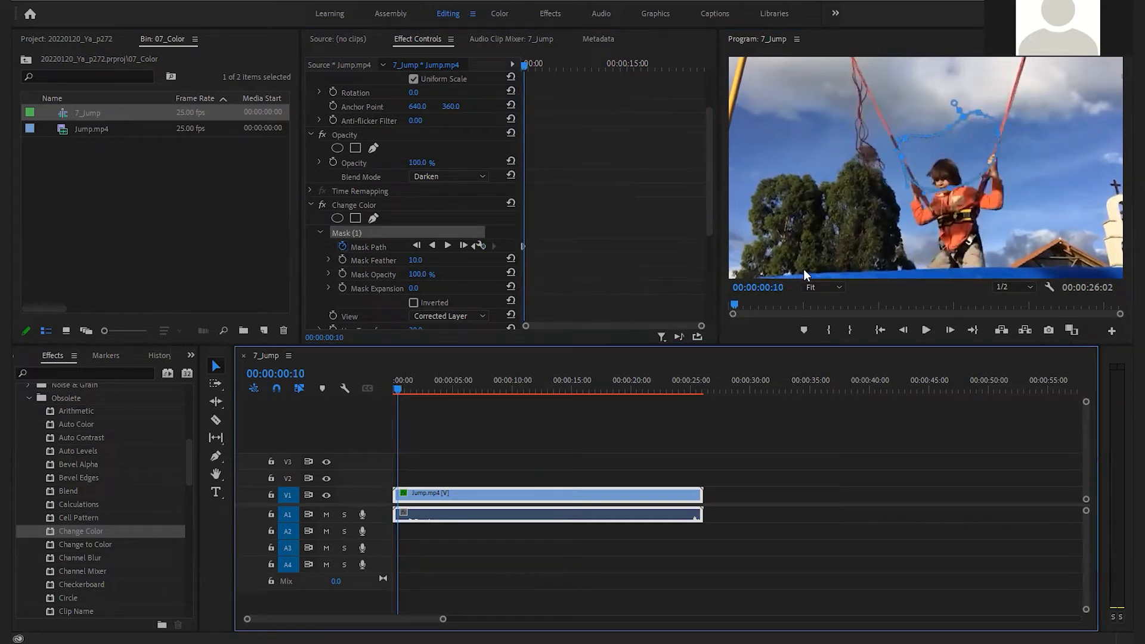
{"action": "left_click_drag", "start_coordinate": [959, 149], "coordinate": [967, 210]}
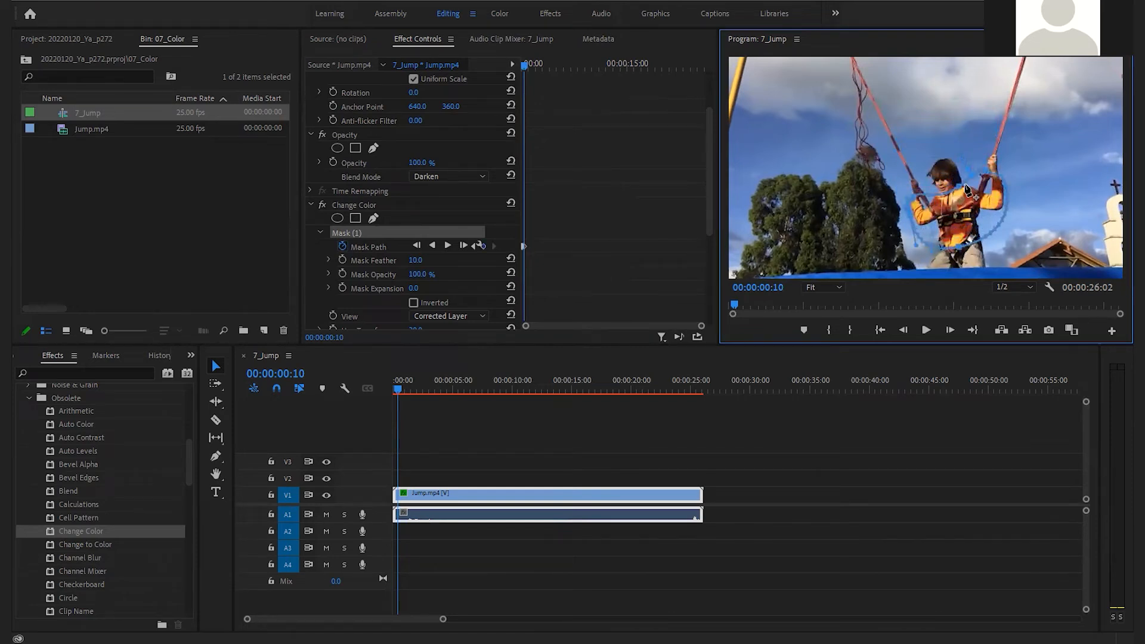
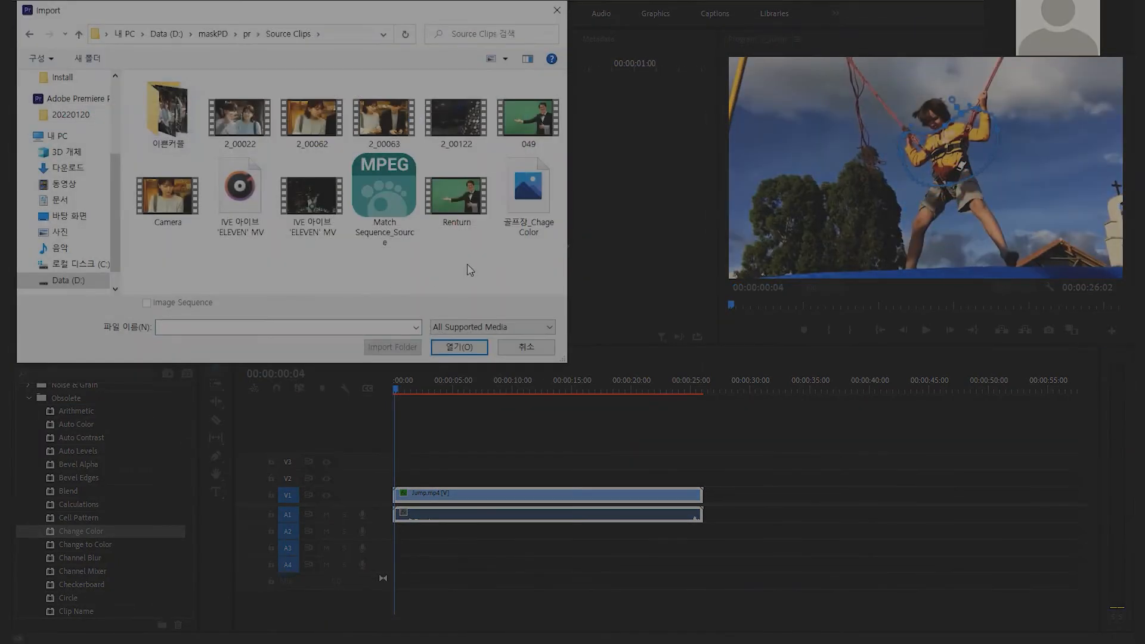
- Import the 골프장_Chage Color image from Source Clips and place it right after the Jump clip on V1
{"action": "left_click", "coordinate": [528, 202]}
{"action": "left_click", "coordinate": [459, 347]}
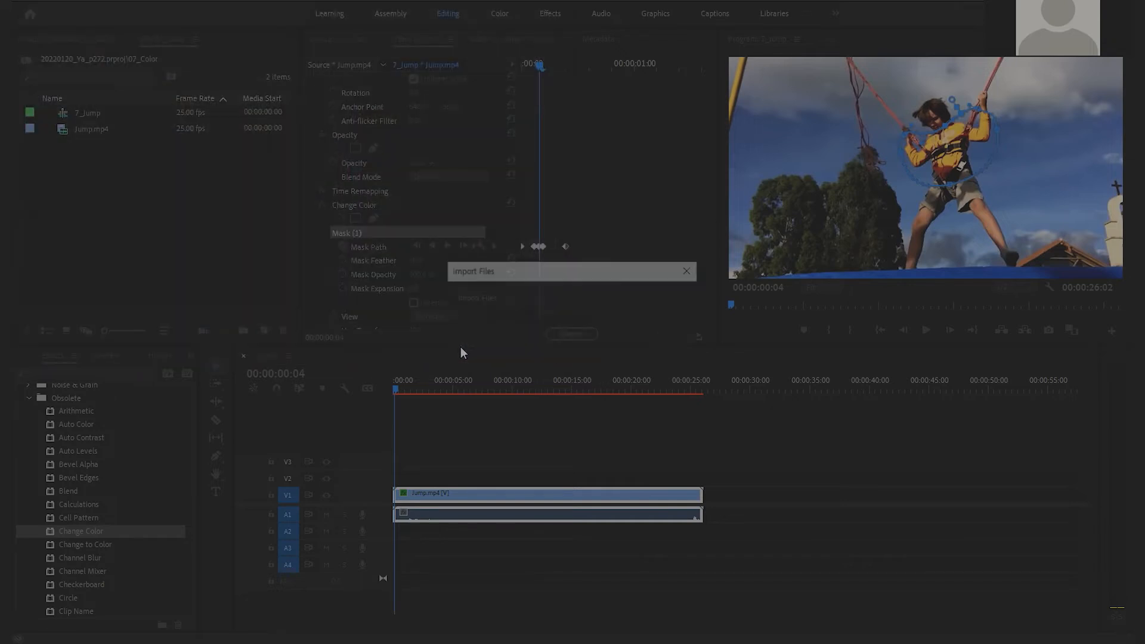
{"action": "left_click_drag", "start_coordinate": [68, 117], "coordinate": [707, 505]}
- Scale the golf course image to the frame size and apply the Change Color effect to it
{"action": "left_click", "coordinate": [727, 381]}
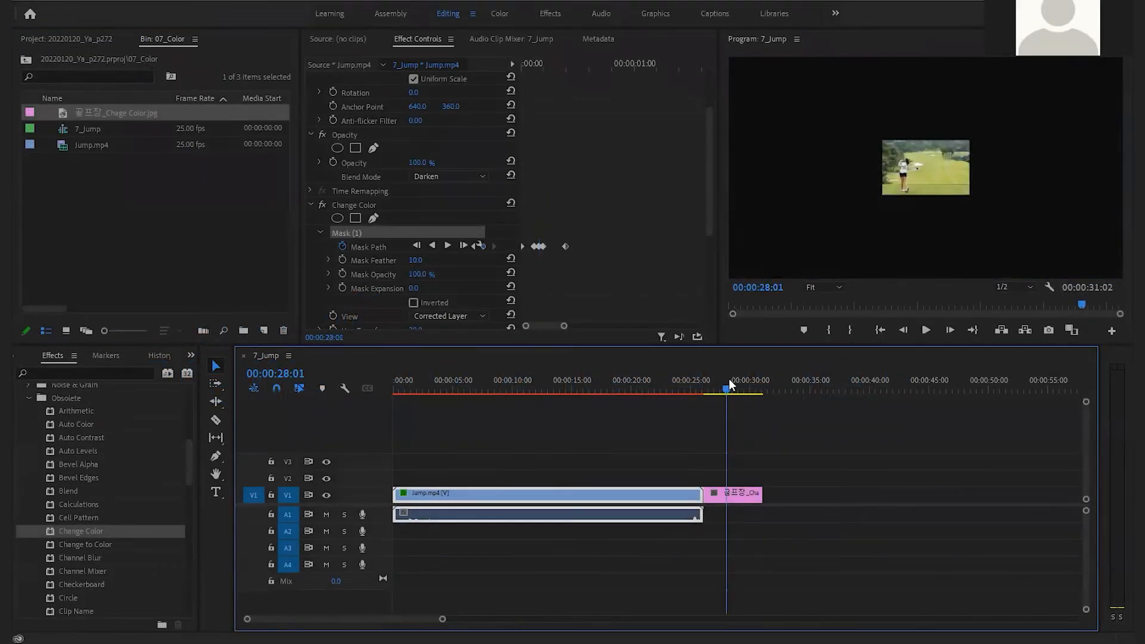
{"action": "right_click", "coordinate": [735, 494]}
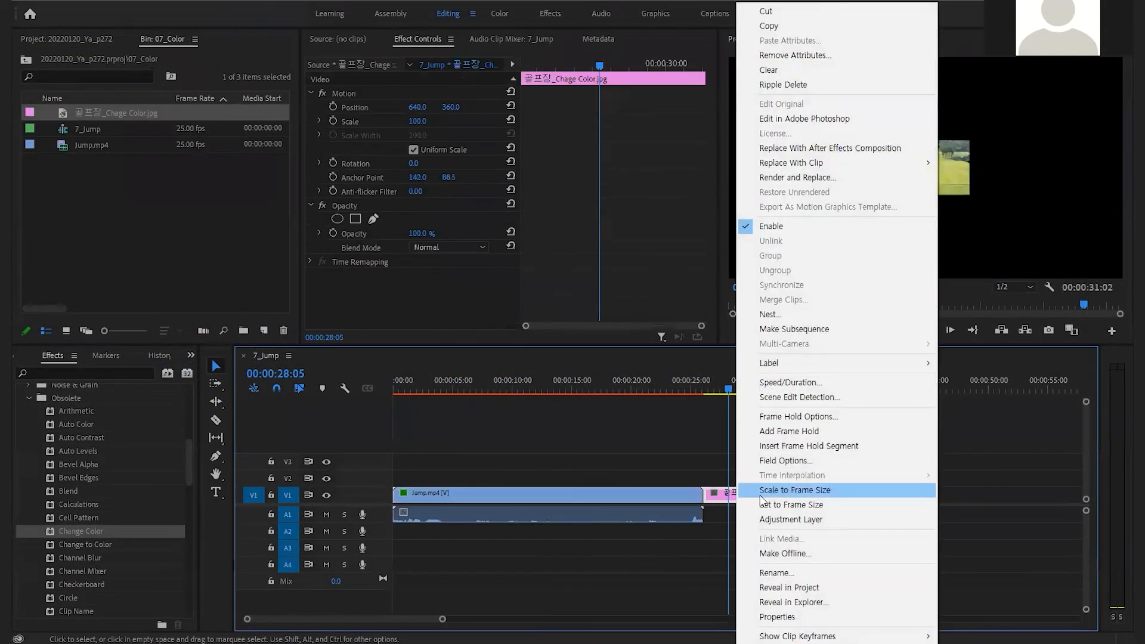
{"action": "left_click", "coordinate": [806, 491]}
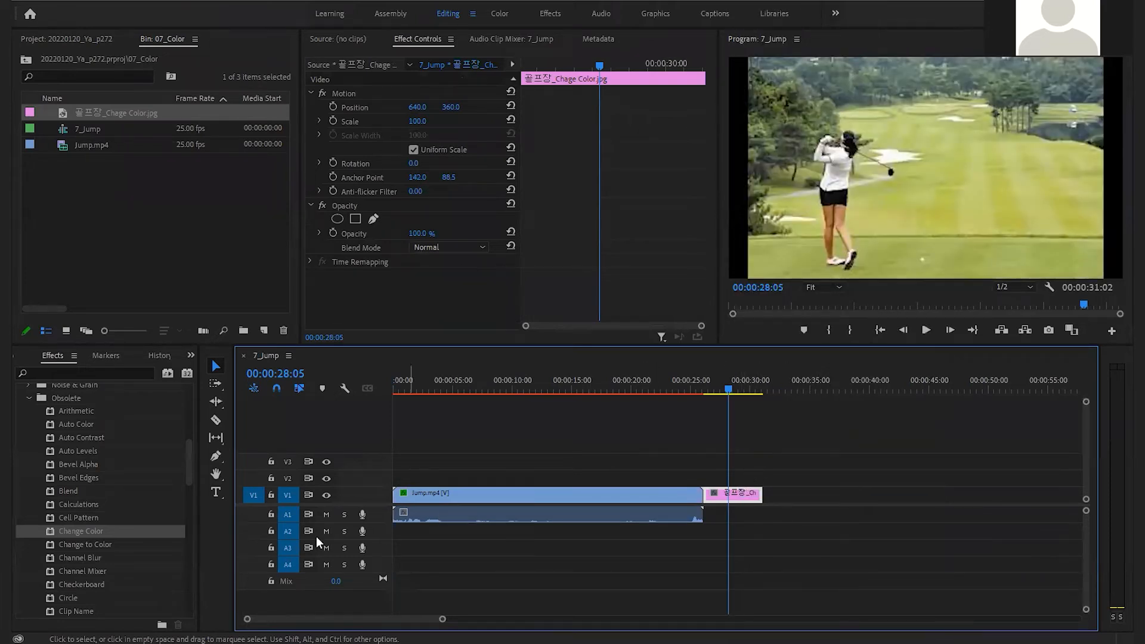
{"action": "left_click_drag", "start_coordinate": [50, 529], "coordinate": [734, 500]}
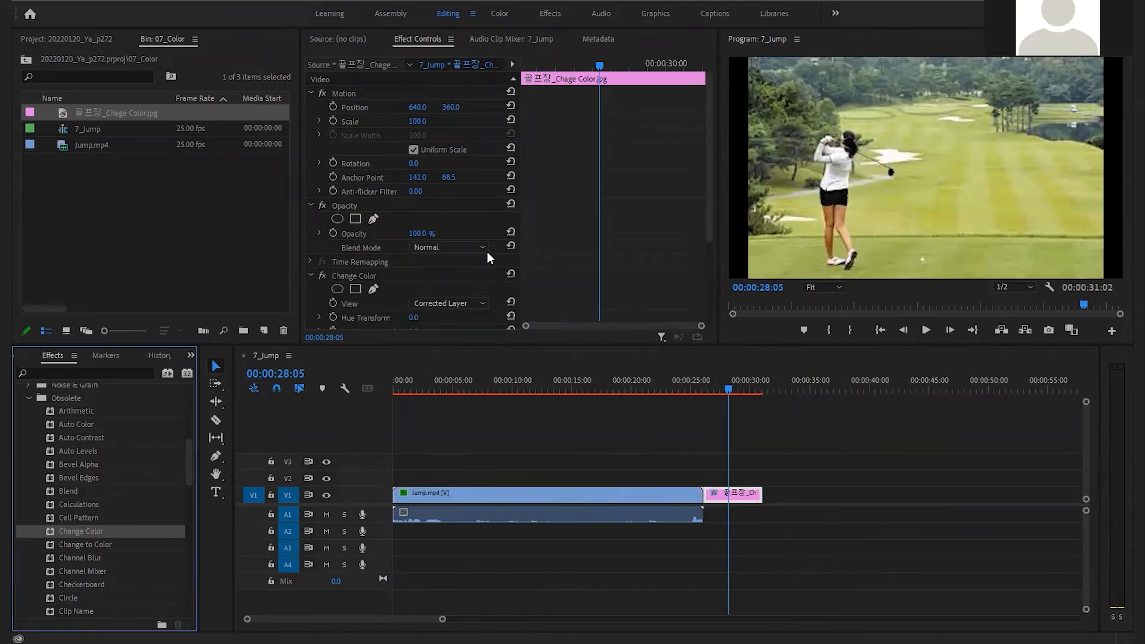
- Sample the fairway grass as Change Color's Color To Change, set Hue Transform to 16.0 and compare the image with the effect off
{"action": "scroll", "coordinate": [488, 251], "scroll_direction": "down", "scroll_amount": 5}
{"action": "left_click", "coordinate": [432, 240]}
{"action": "left_click", "coordinate": [945, 201]}
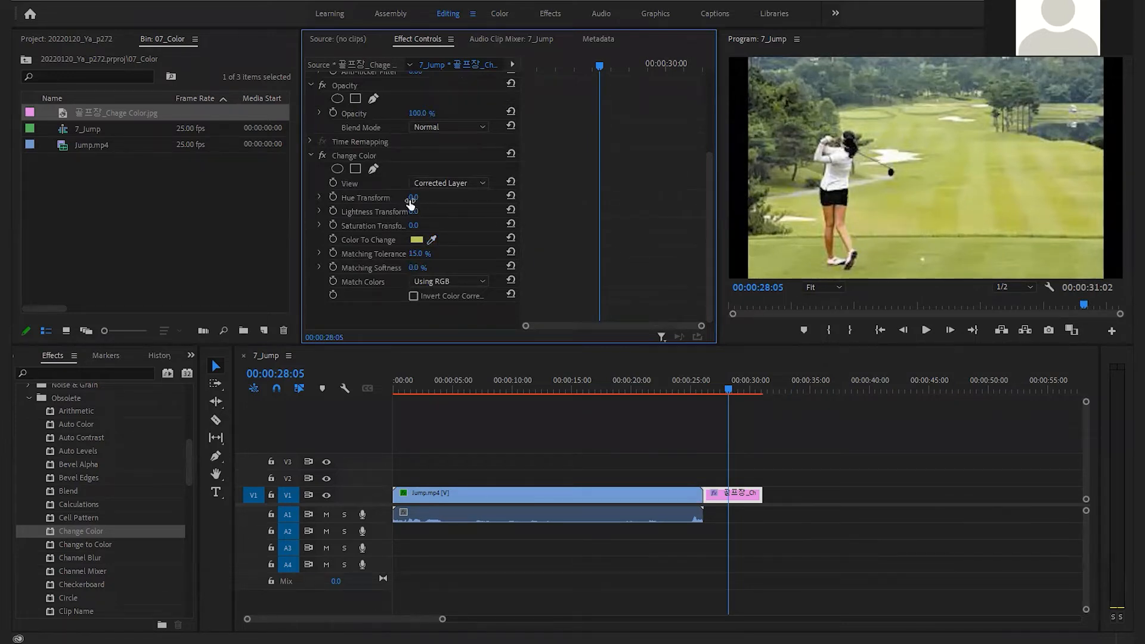
{"action": "left_click_drag", "start_coordinate": [411, 197], "coordinate": [428, 197]}
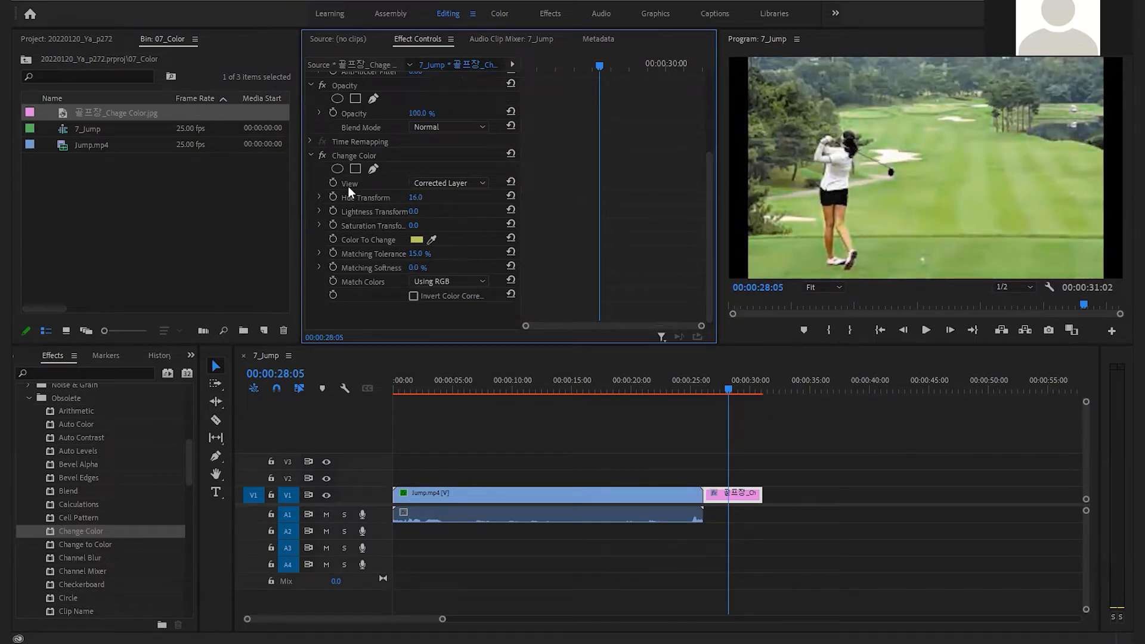
{"action": "left_click", "coordinate": [322, 155]}
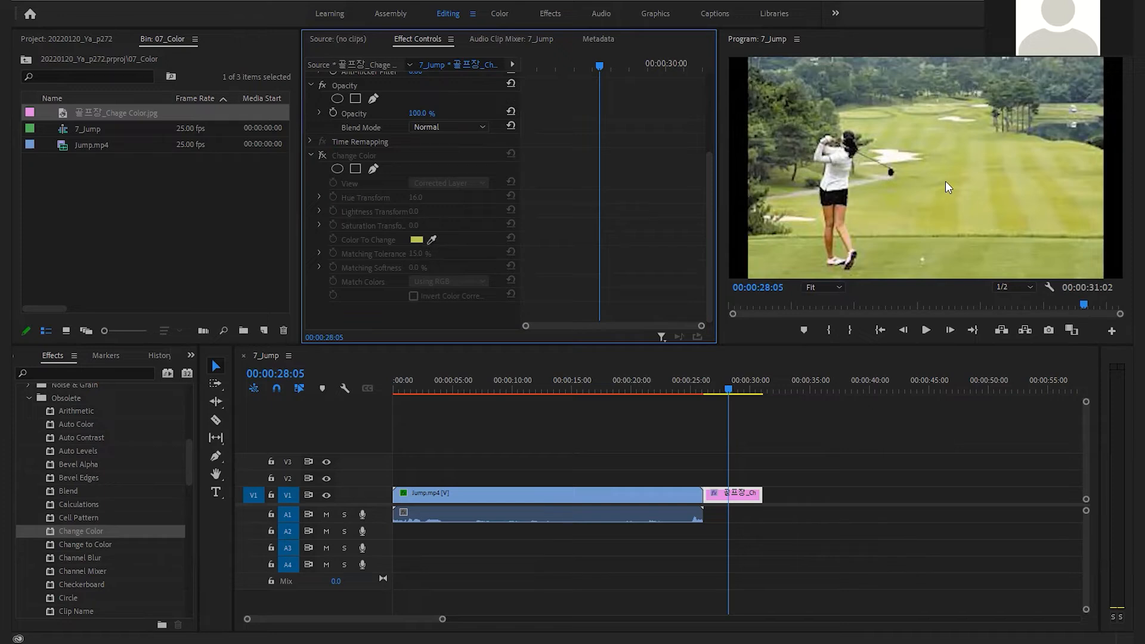
{"action": "left_click", "coordinate": [322, 155]}
- Try Hue Transform values of 85.0 and 32.0 for the grass and settle on -18.0
{"action": "left_click_drag", "start_coordinate": [426, 197], "coordinate": [415, 198]}
{"action": "type", "text": "83"}
{"action": "key", "text": "Return"}
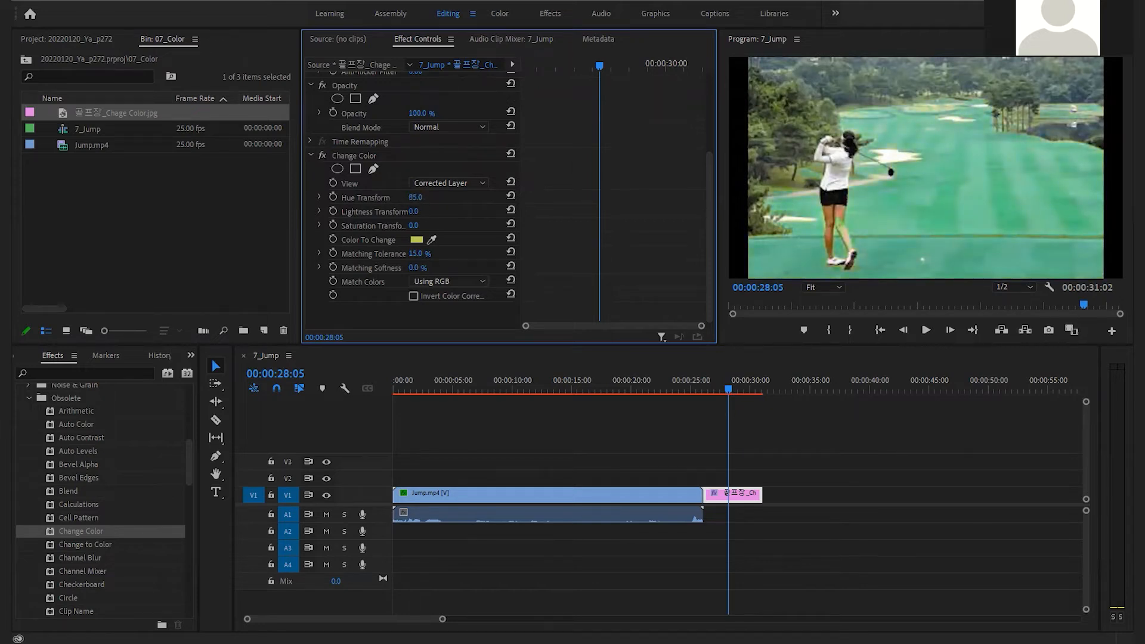
{"action": "left_click_drag", "start_coordinate": [415, 197], "coordinate": [411, 198]}
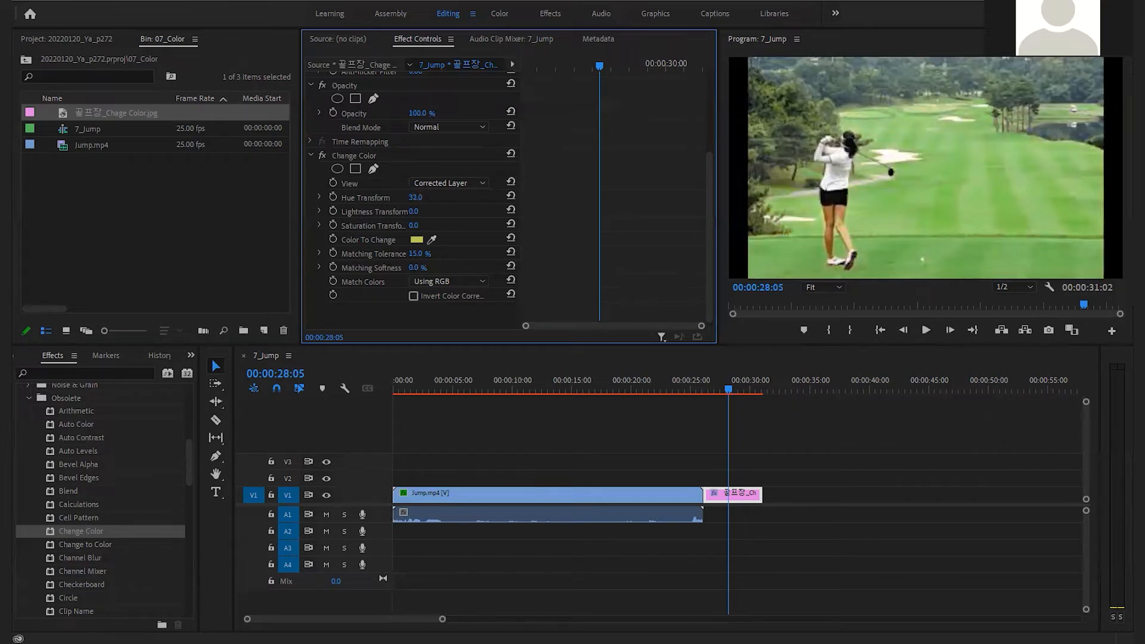
{"action": "left_click_drag", "start_coordinate": [416, 198], "coordinate": [388, 197]}
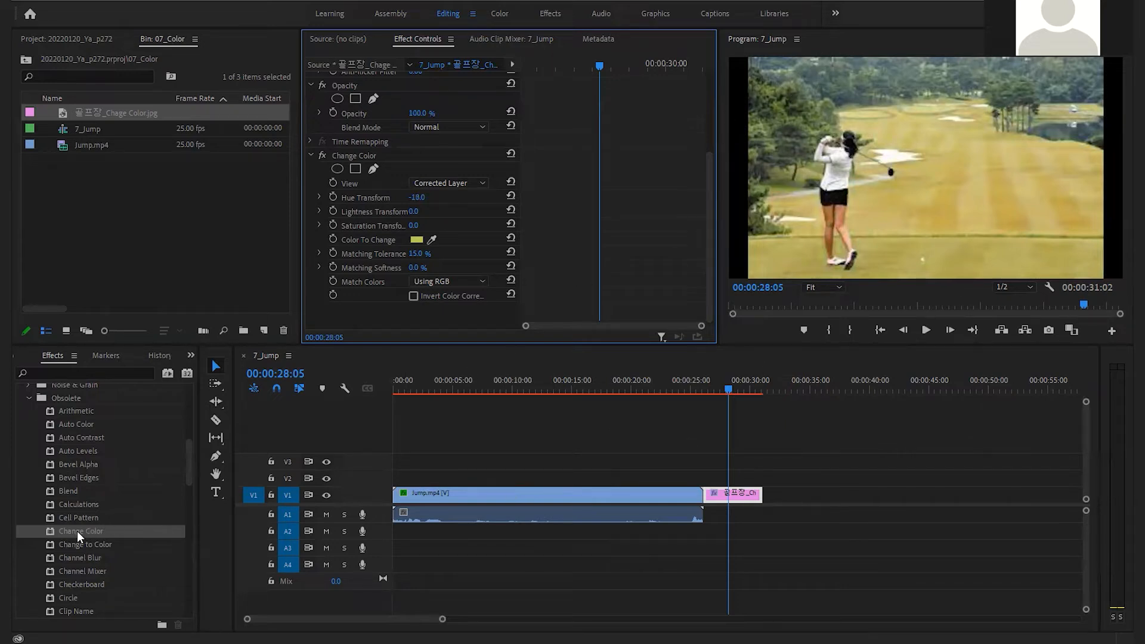
- Add a second Change Color effect to the golf course image, sample the trees as its Color To Change and set Hue Transform to -41.0
{"action": "left_click_drag", "start_coordinate": [57, 533], "coordinate": [736, 495]}
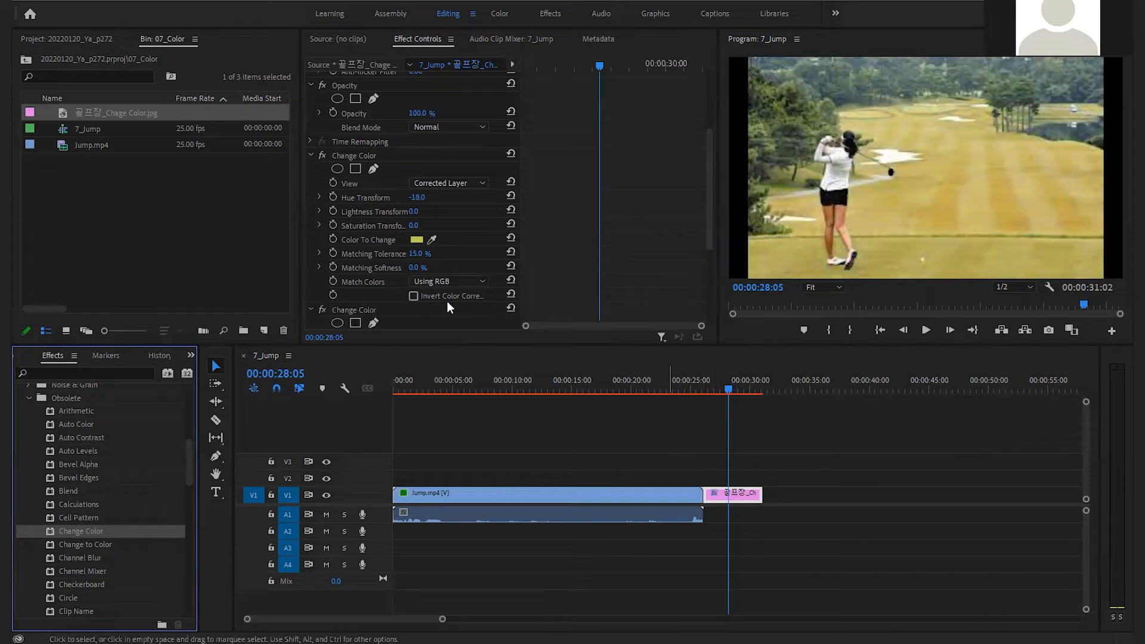
{"action": "scroll", "coordinate": [439, 246], "scroll_direction": "down", "scroll_amount": 1}
{"action": "left_click", "coordinate": [431, 274]}
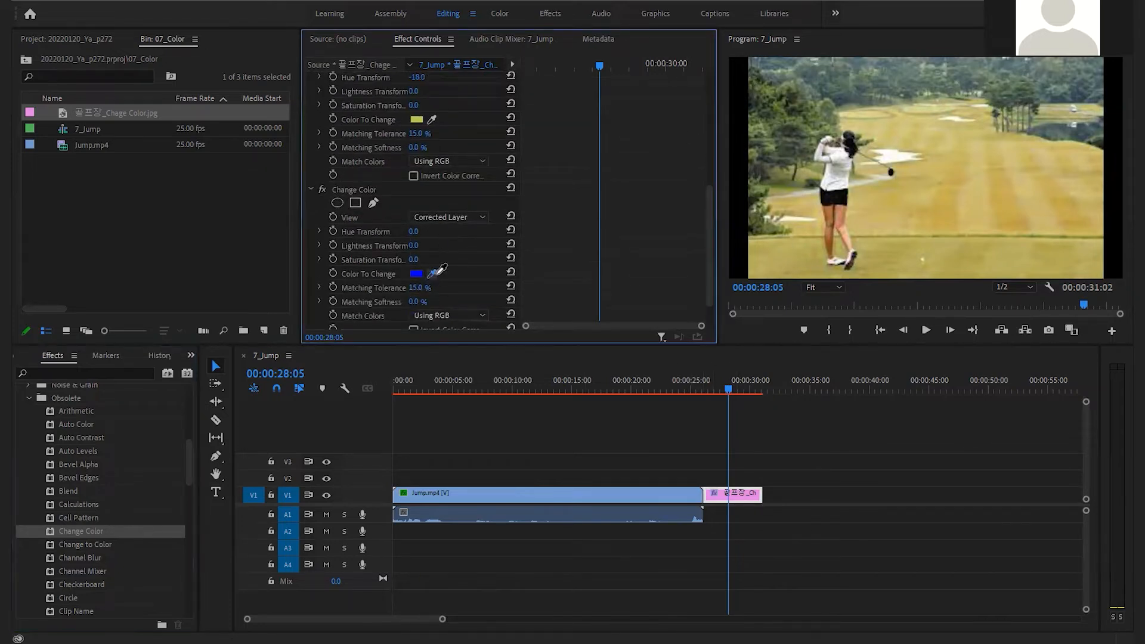
{"action": "left_click", "coordinate": [811, 124]}
{"action": "left_click_drag", "start_coordinate": [413, 231], "coordinate": [394, 232]}
{"action": "left_click_drag", "start_coordinate": [417, 231], "coordinate": [419, 231]}
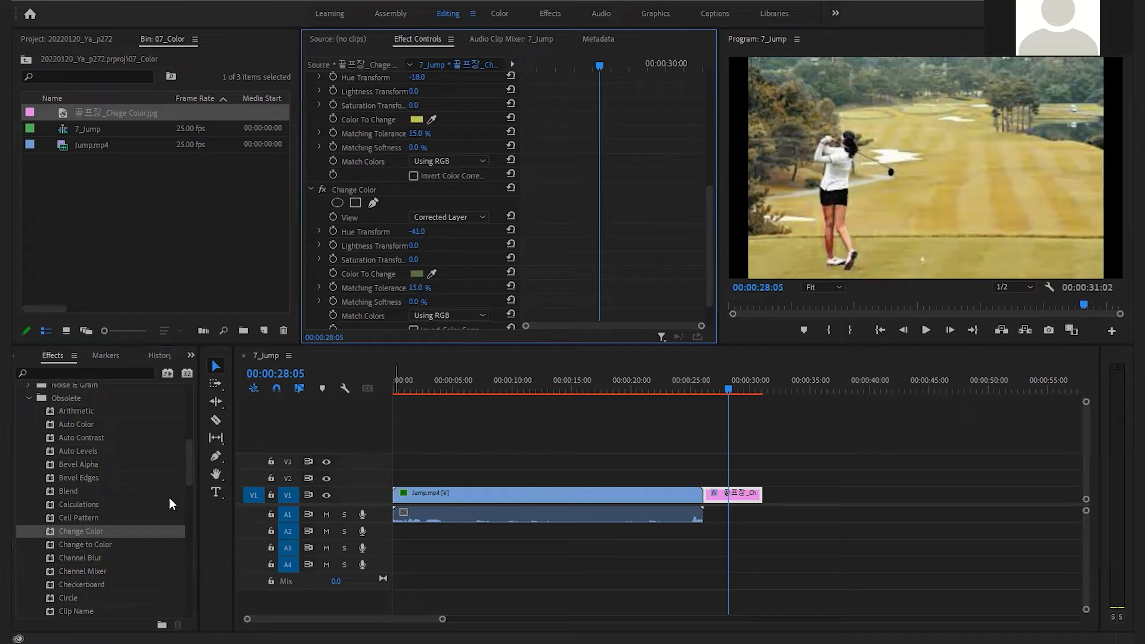
- Add a third Change Color effect to the golf course image and set the second effect's Hue Transform to -8.0
{"action": "left_click_drag", "start_coordinate": [53, 528], "coordinate": [733, 494]}
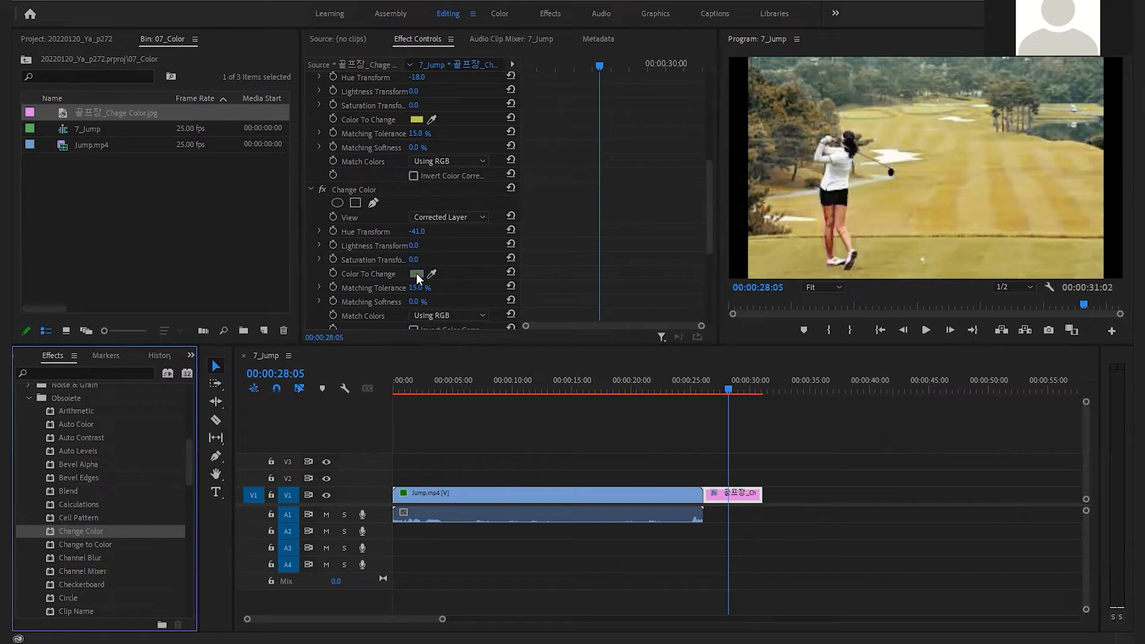
{"action": "left_click_drag", "start_coordinate": [416, 232], "coordinate": [437, 231]}
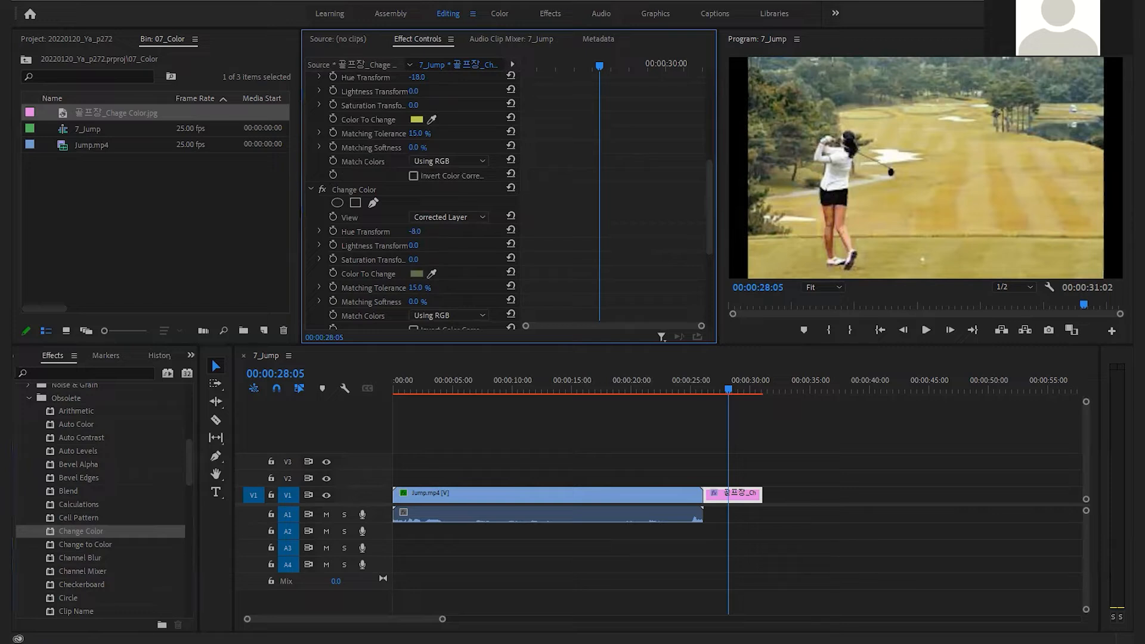
- Sample the distant trees along the image's upper edge as the third effect's Color To Change and save the project
{"action": "scroll", "coordinate": [438, 283], "scroll_direction": "down", "scroll_amount": 3}
{"action": "scroll", "coordinate": [439, 281], "scroll_direction": "down", "scroll_amount": 2}
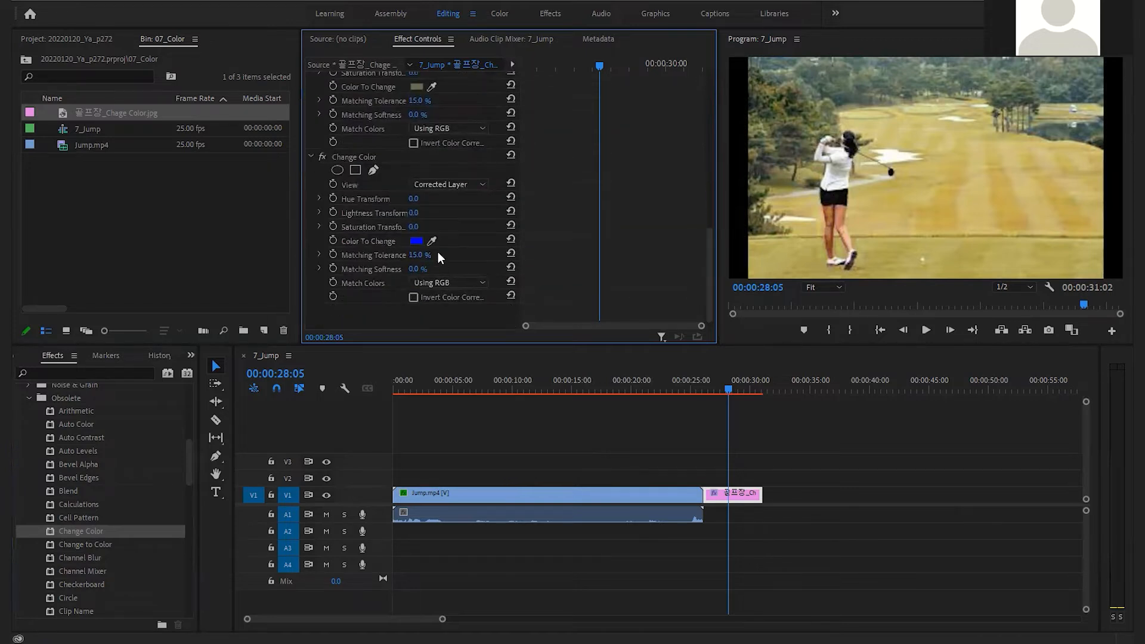
{"action": "left_click", "coordinate": [433, 241]}
{"action": "left_click", "coordinate": [883, 71]}
{"action": "mouse_move", "coordinate": [410, 203]}
{"action": "left_mouse_down"}
{"action": "mouse_move", "coordinate": [389, 203]}
{"action": "mouse_move", "coordinate": [412, 203]}
{"action": "left_mouse_up"}
{"action": "scroll", "coordinate": [478, 242], "scroll_direction": "down", "scroll_amount": 1}
{"action": "scroll", "coordinate": [480, 245], "scroll_direction": "up", "scroll_amount": 2}
{"action": "scroll", "coordinate": [479, 242], "scroll_direction": "down", "scroll_amount": 2}
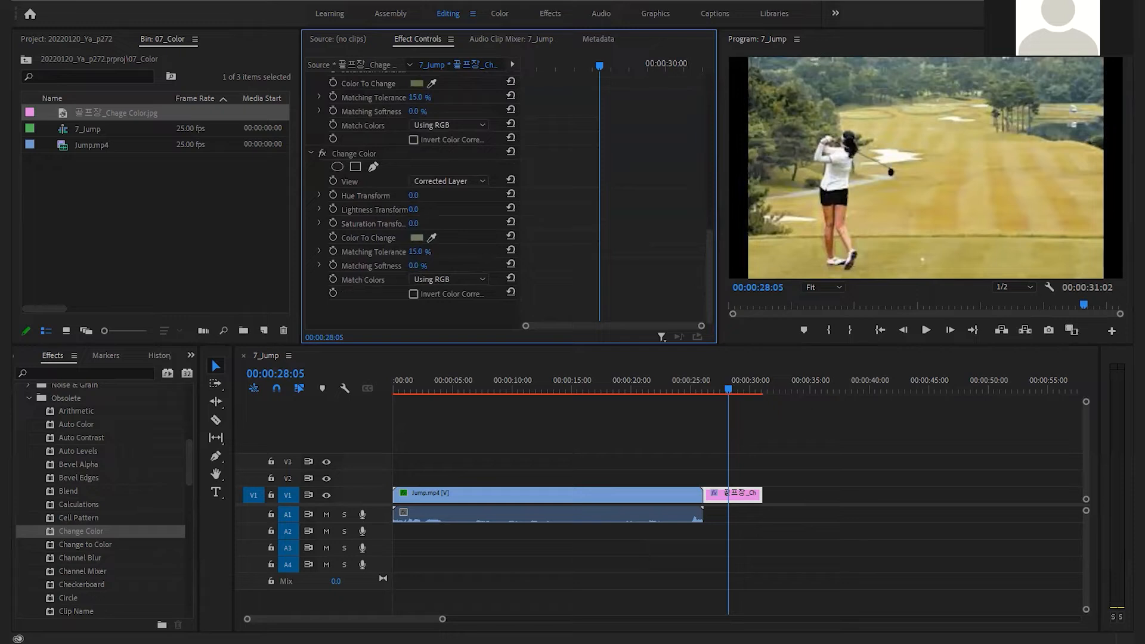
{"action": "mouse_move", "coordinate": [725, 389]}
{"action": "left_mouse_down"}
{"action": "mouse_move", "coordinate": [685, 387]}
{"action": "mouse_move", "coordinate": [739, 389]}
{"action": "left_mouse_up"}
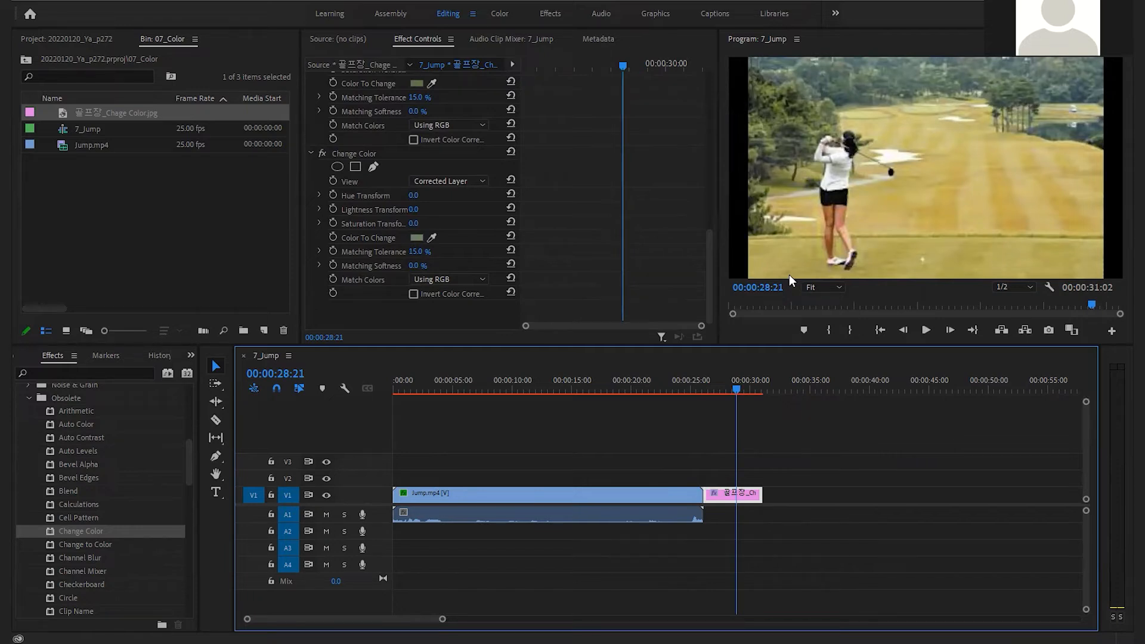
{"action": "key", "text": "ctrl+s"}
- Import the Redlips video from the Pr_CC_2021 > 07 folder and create a new sequence from it, previewing up to 00:00:00:21
{"action": "double_click", "coordinate": [169, 228]}
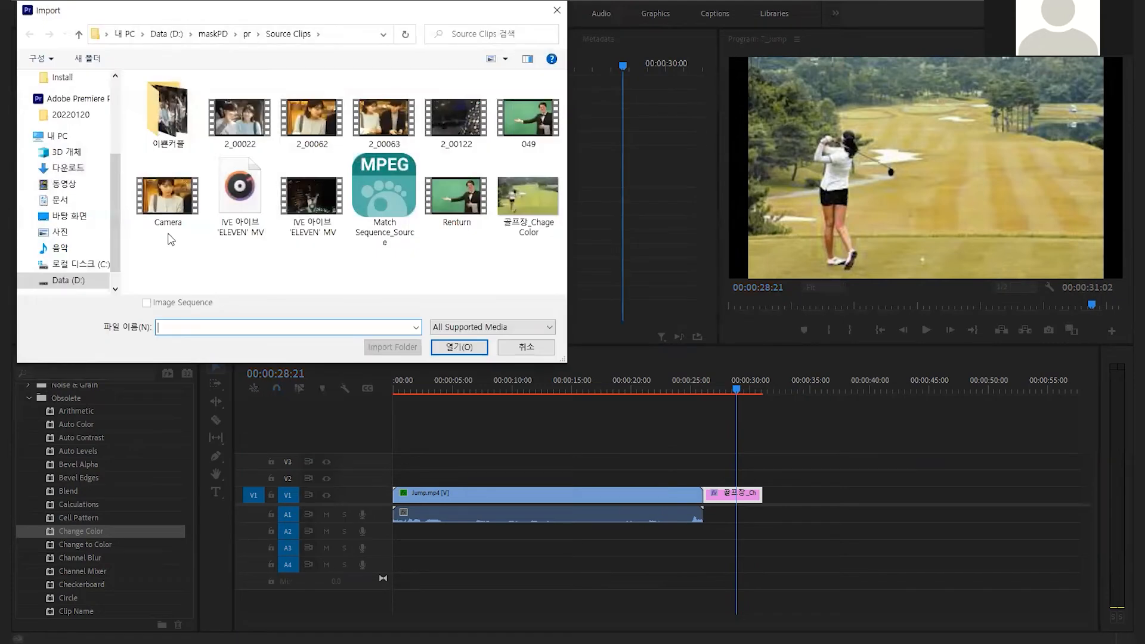
{"action": "left_click", "coordinate": [248, 35]}
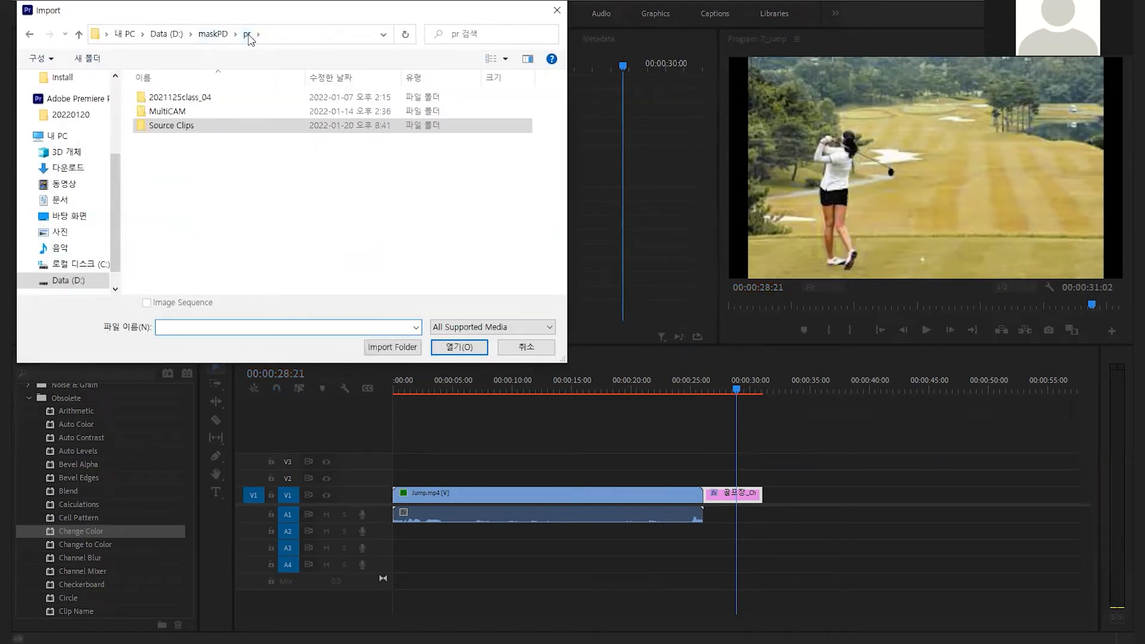
{"action": "left_click", "coordinate": [217, 35]}
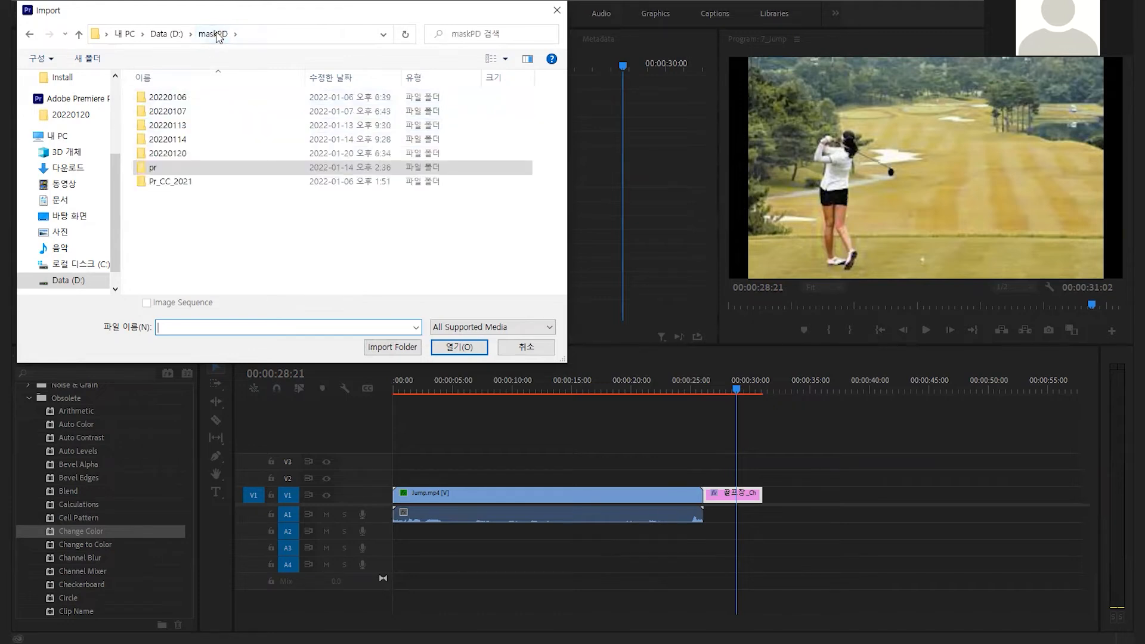
{"action": "double_click", "coordinate": [159, 181]}
{"action": "double_click", "coordinate": [154, 182]}
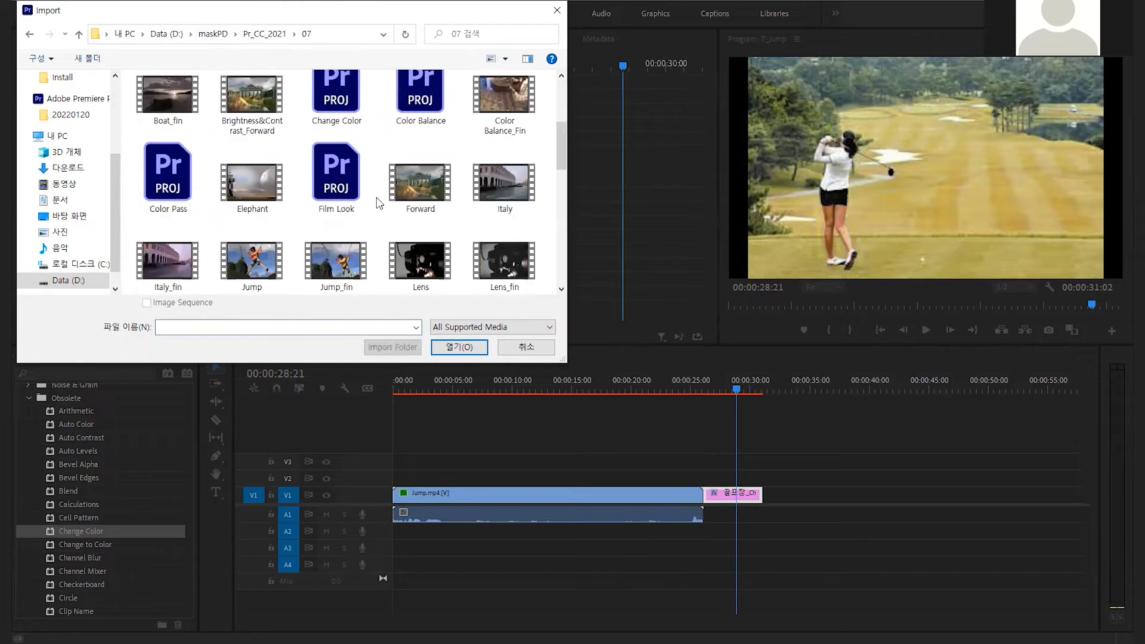
{"action": "scroll", "coordinate": [377, 203], "scroll_direction": "down", "scroll_amount": 3}
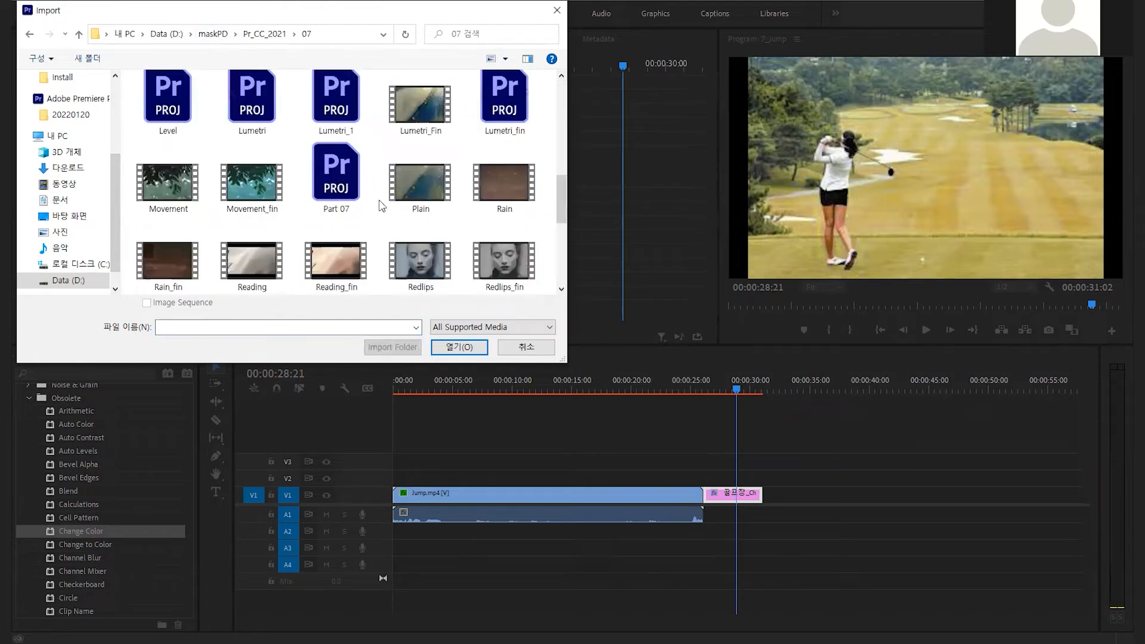
{"action": "left_click", "coordinate": [423, 263]}
{"action": "left_click", "coordinate": [448, 345]}
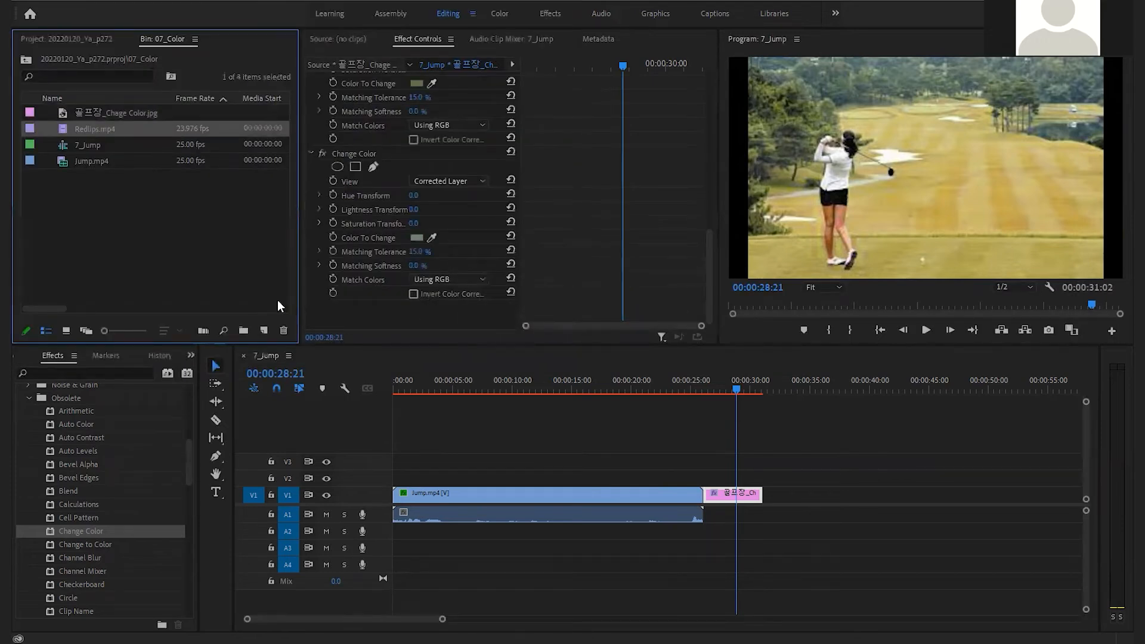
{"action": "left_click_drag", "start_coordinate": [66, 130], "coordinate": [263, 330]}
{"action": "left_click_drag", "start_coordinate": [438, 391], "coordinate": [520, 396]}
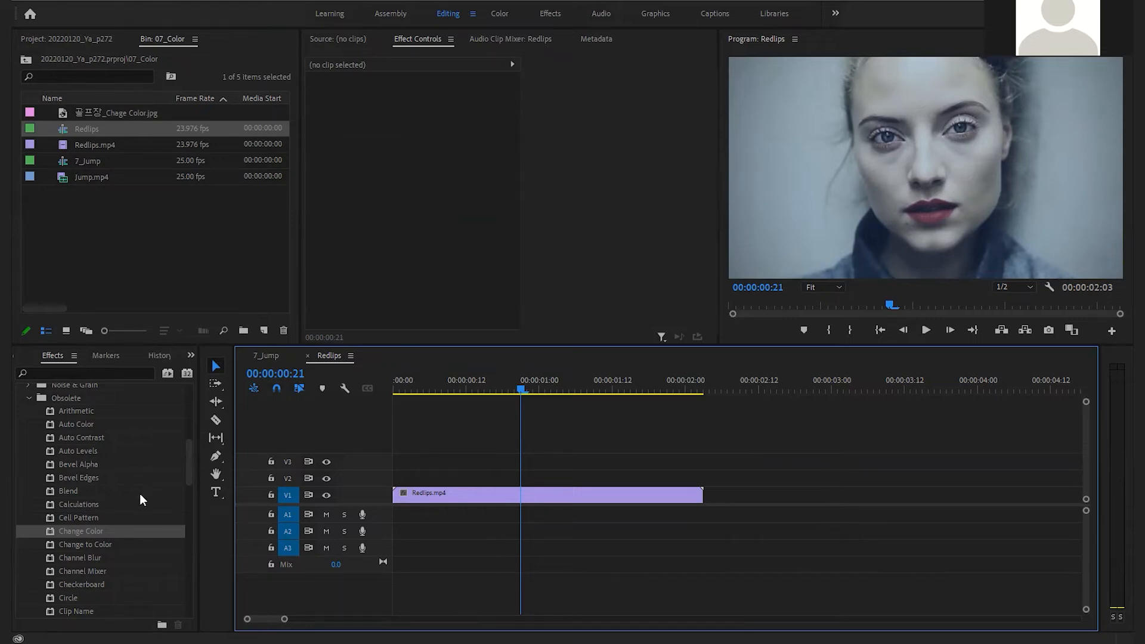
- Search the effects for "pass" and apply Color Pass to the Redlips clip
{"action": "scroll", "coordinate": [142, 493], "scroll_direction": "down", "scroll_amount": 2}
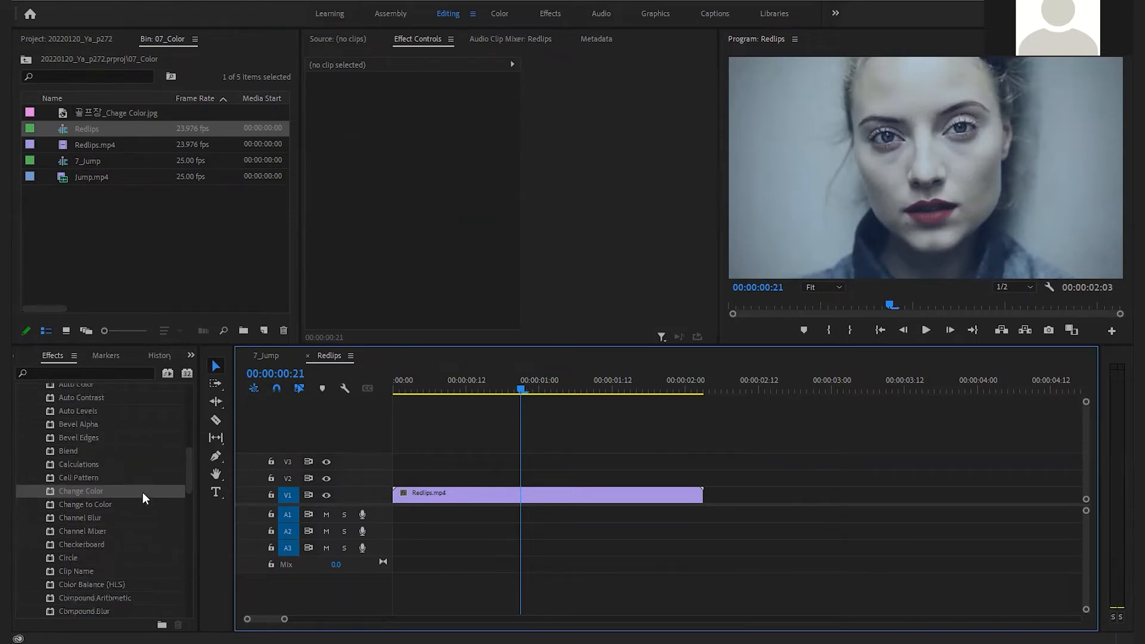
{"action": "scroll", "coordinate": [143, 495], "scroll_direction": "down", "scroll_amount": 2}
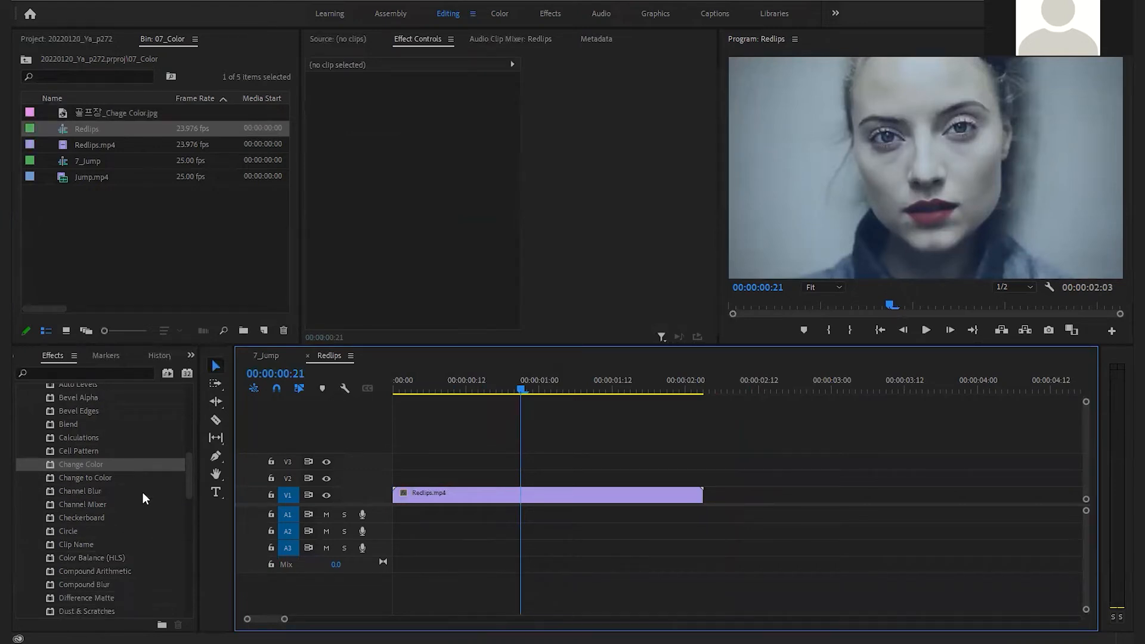
{"action": "scroll", "coordinate": [125, 475], "scroll_direction": "up", "scroll_amount": 2}
{"action": "left_click", "coordinate": [78, 373]}
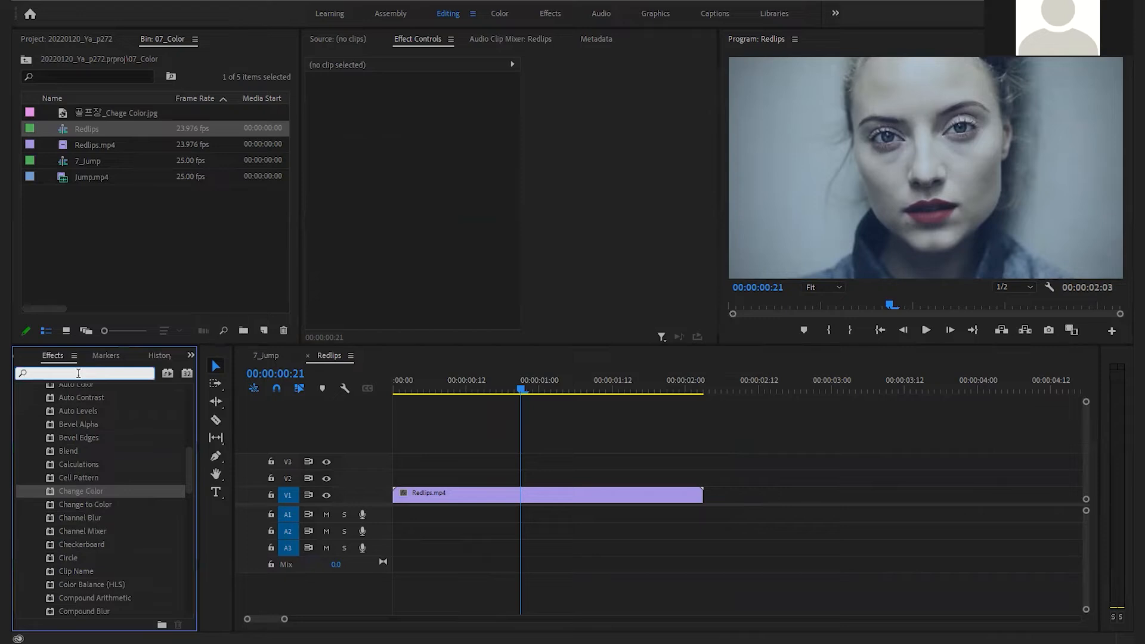
{"action": "type", "text": "pass"}
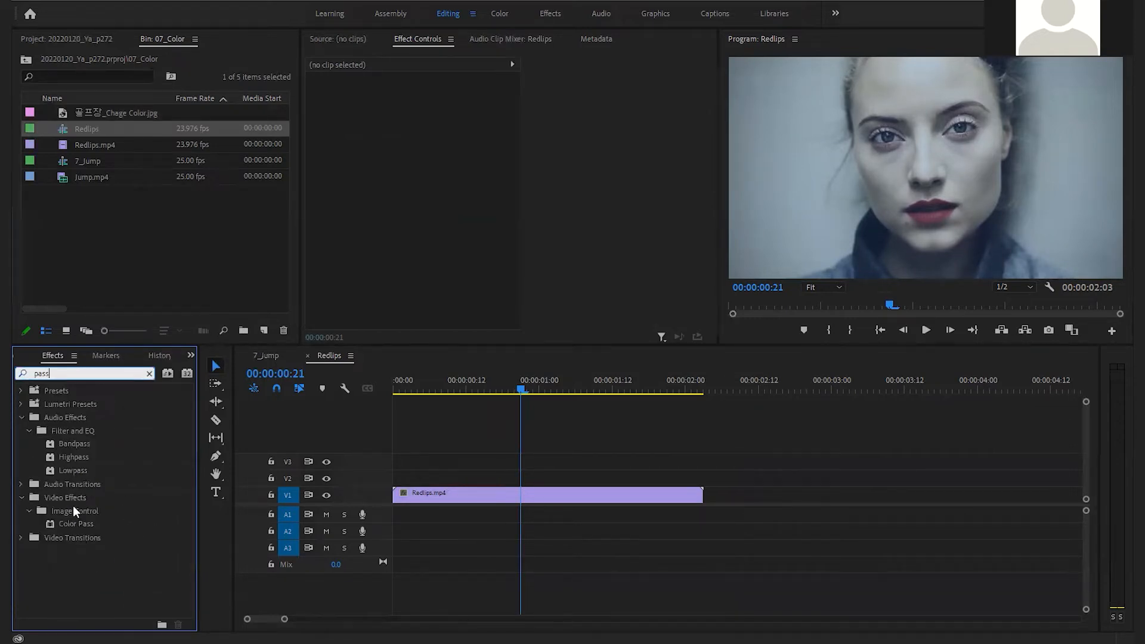
{"action": "left_click", "coordinate": [67, 524]}
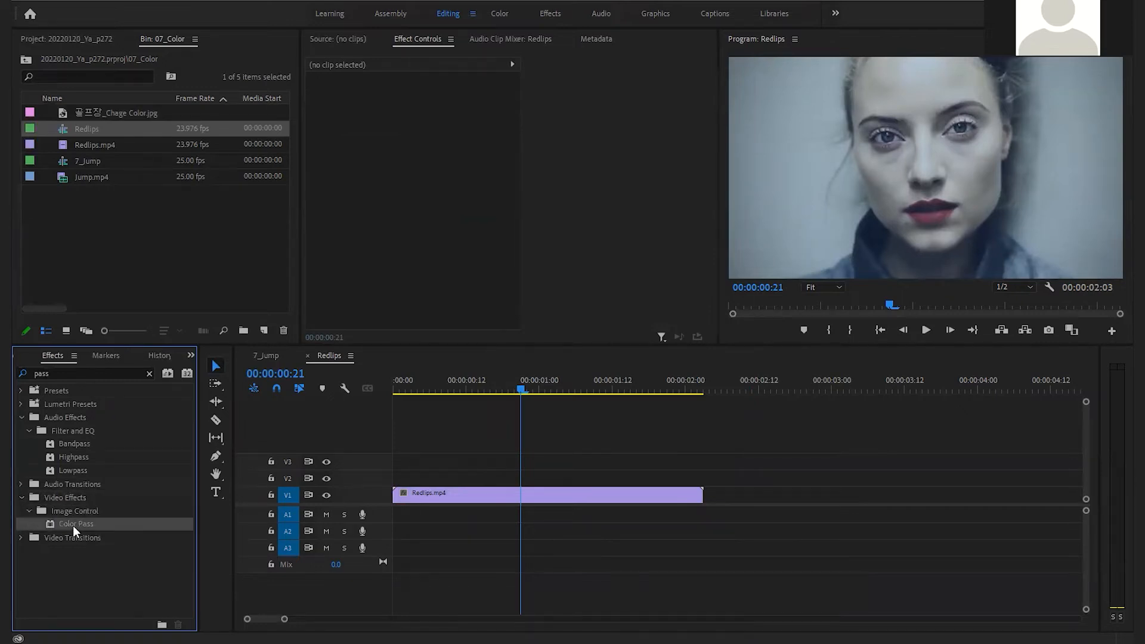
{"action": "left_click_drag", "start_coordinate": [72, 525], "coordinate": [539, 497]}
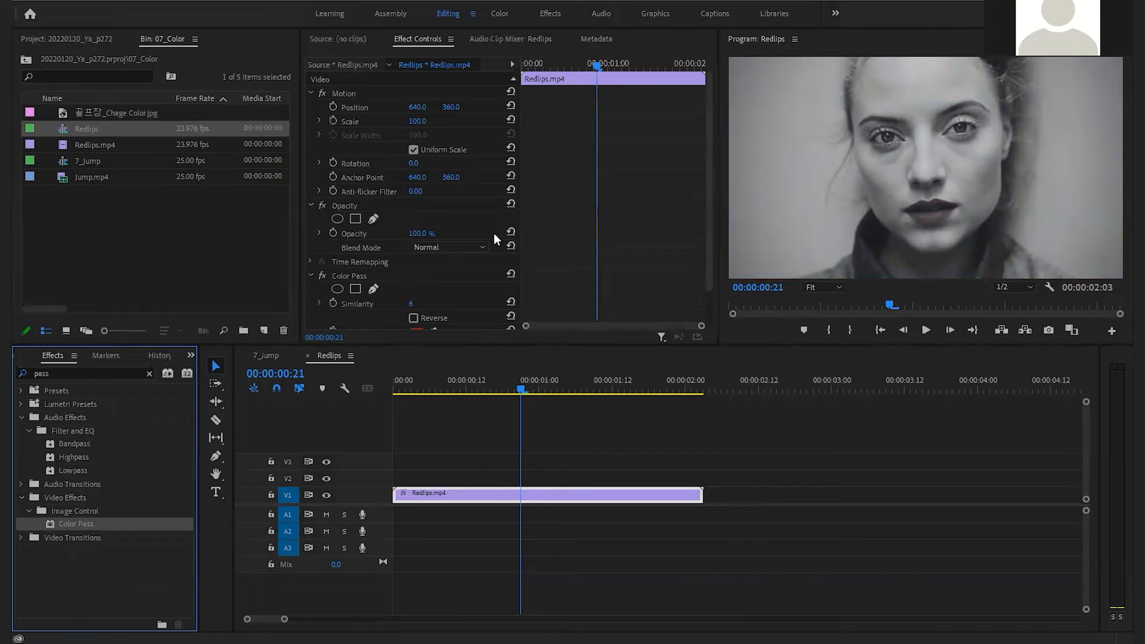
- Go to 00:00:01:10 and sample the lips as the Color Pass color
{"action": "left_click", "coordinate": [287, 375]}
{"action": "type", "text": "110"}
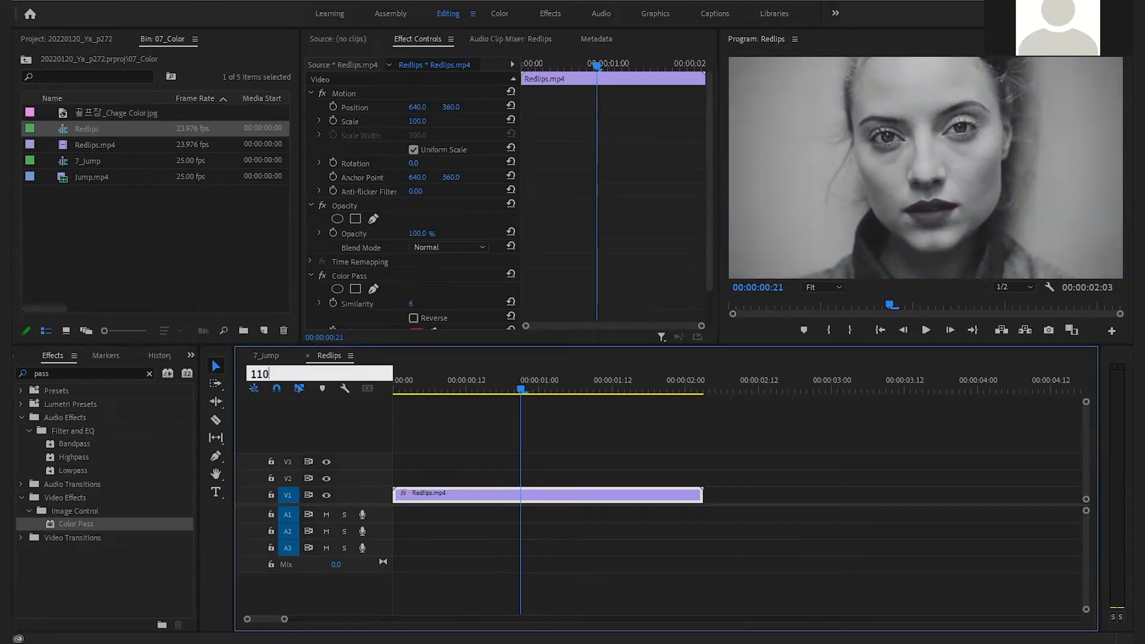
{"action": "key", "text": "Return"}
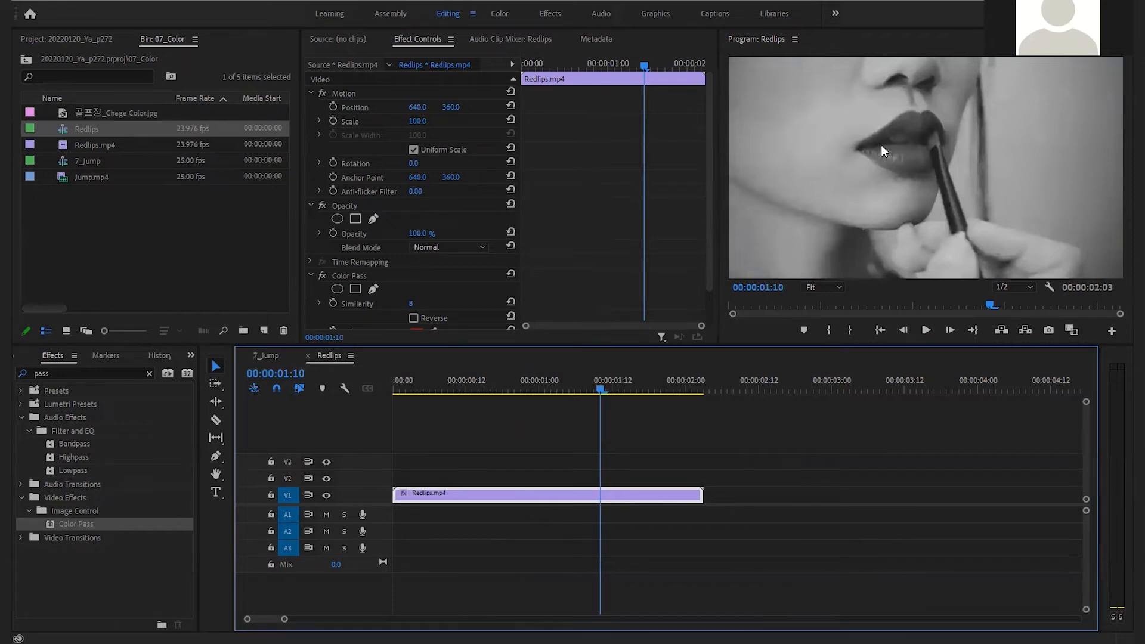
{"action": "scroll", "coordinate": [379, 275], "scroll_direction": "down", "scroll_amount": 2}
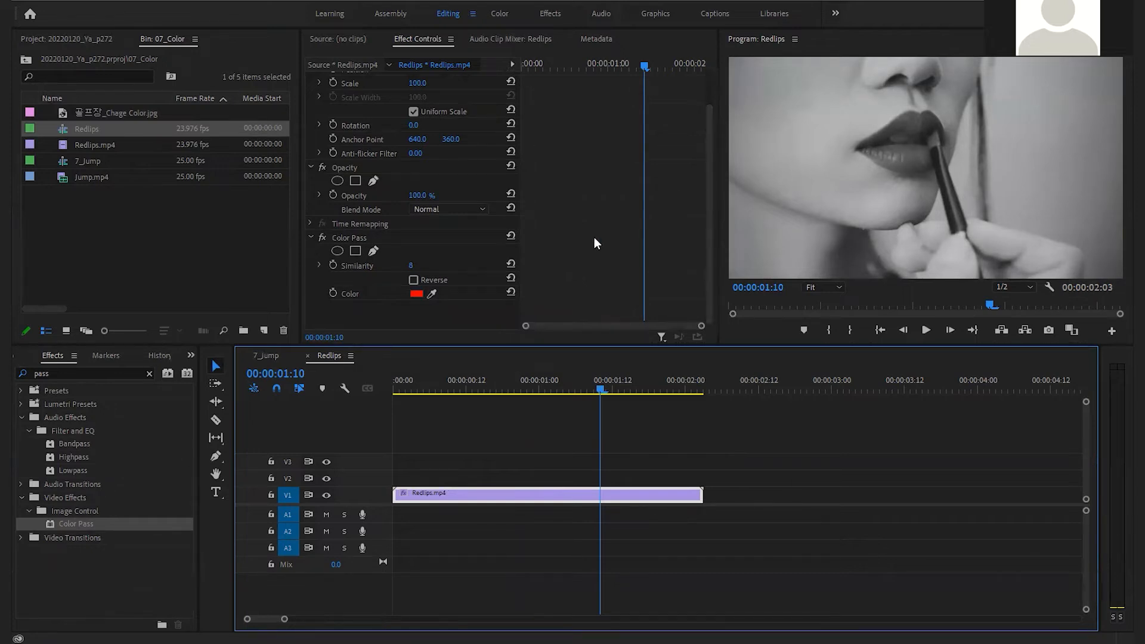
{"action": "left_click", "coordinate": [432, 293]}
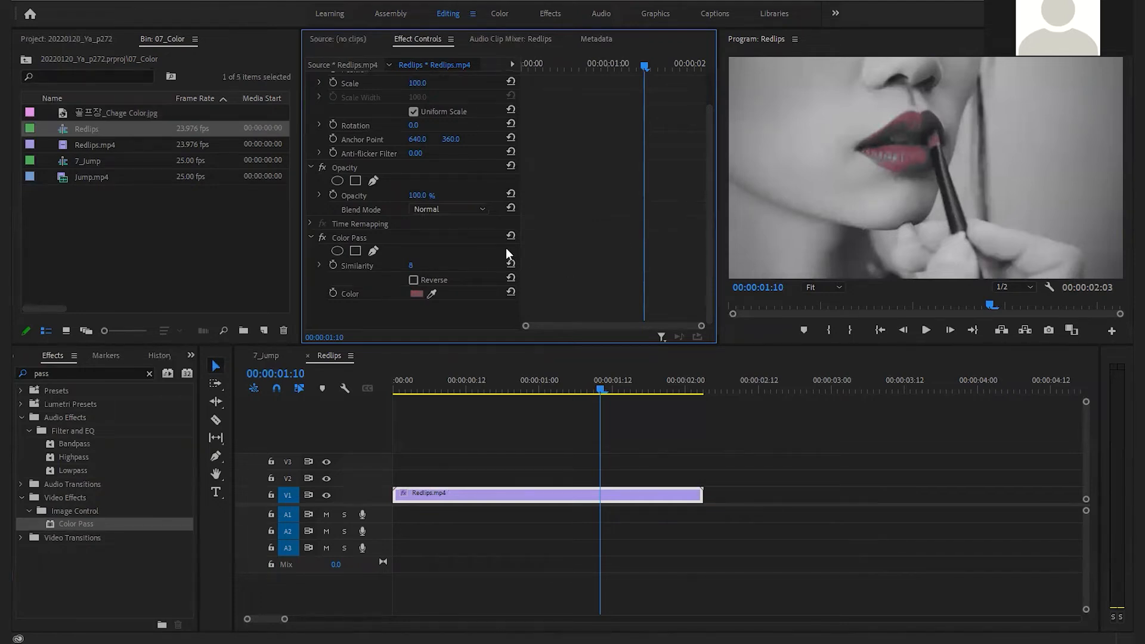
- Set the Color Pass Similarity to 20 after trying 10 and 11, and turn on its keyframing at 00:00:01:10
{"action": "left_click", "coordinate": [411, 265]}
{"action": "type", "text": "10"}
{"action": "left_click", "coordinate": [497, 281]}
{"action": "type", "text": "11"}
{"action": "key", "text": "Return"}
{"action": "left_click_drag", "start_coordinate": [412, 265], "coordinate": [400, 264]}
{"action": "left_click", "coordinate": [332, 265]}
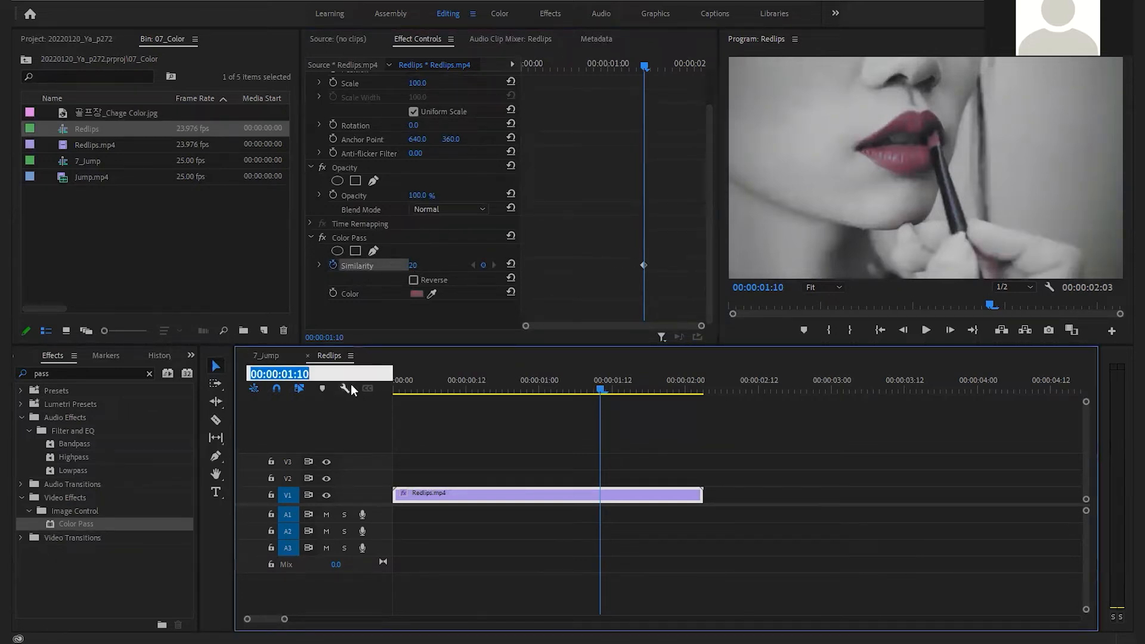
- Move the Similarity keyframe to 00:00:01:01 and set its value to 11
{"action": "type", "text": "101"}
{"action": "key", "text": "Return"}
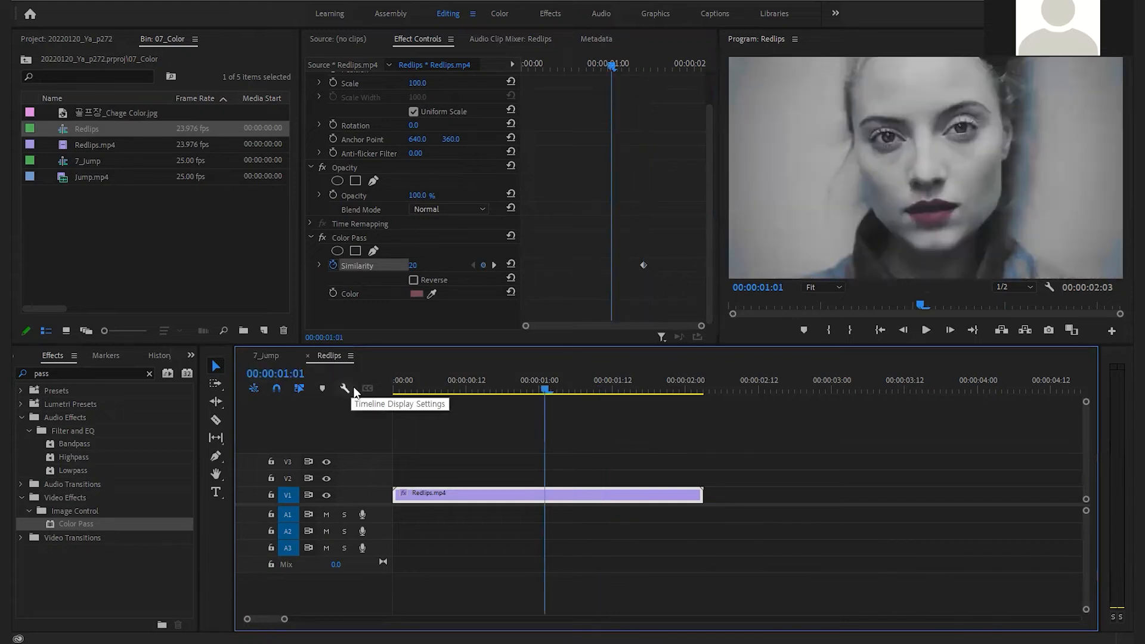
{"action": "left_click_drag", "start_coordinate": [643, 265], "coordinate": [613, 270]}
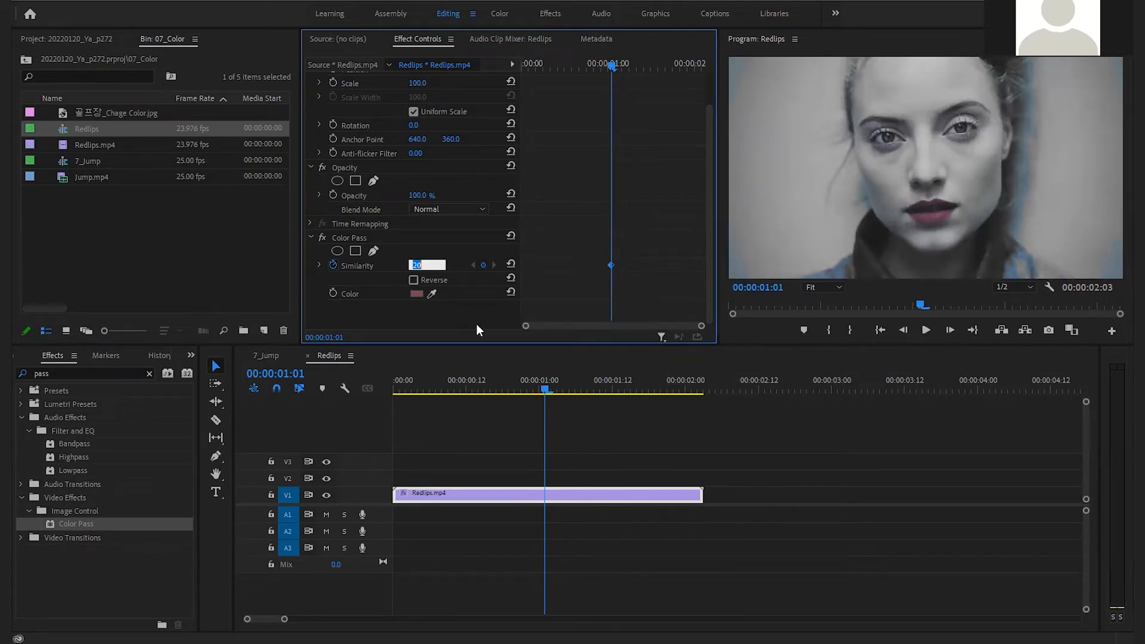
{"action": "type", "text": "11"}
{"action": "key", "text": "Return"}
- Advance one frame to 00:00:01:02 and set the Color Pass Similarity to 16
{"action": "left_click", "coordinate": [293, 374]}
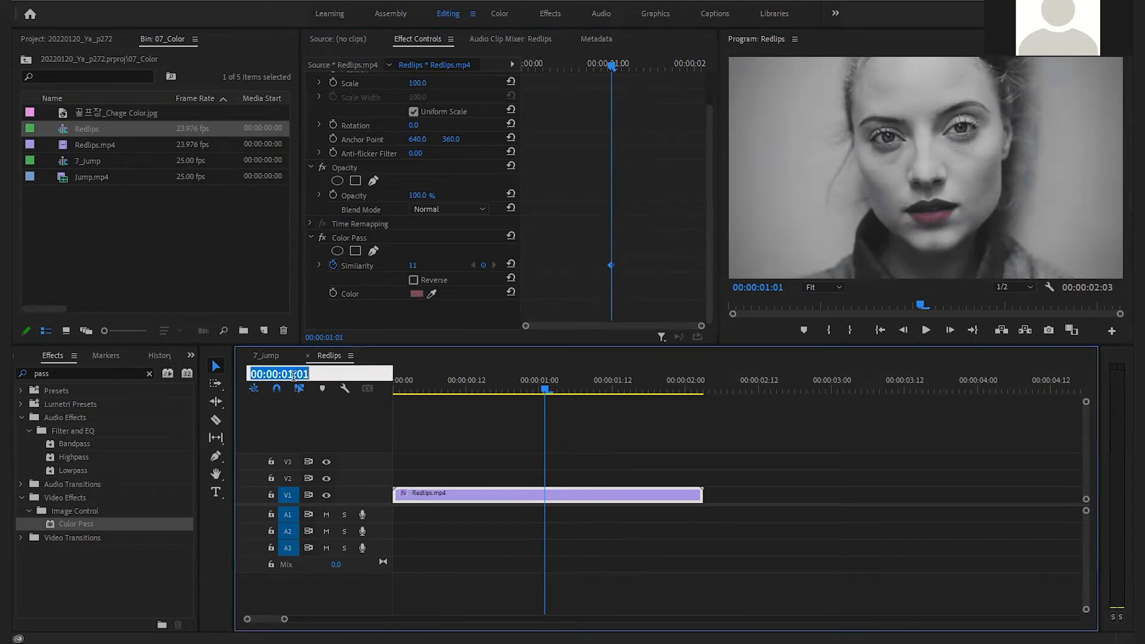
{"action": "type", "text": "+1"}
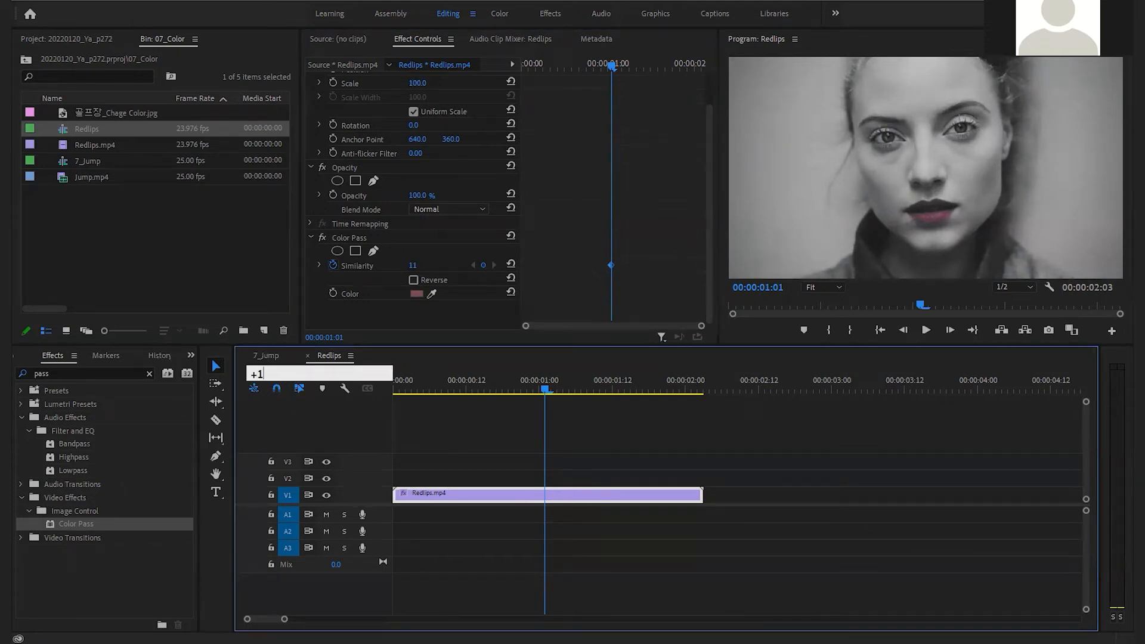
{"action": "key", "text": "Return"}
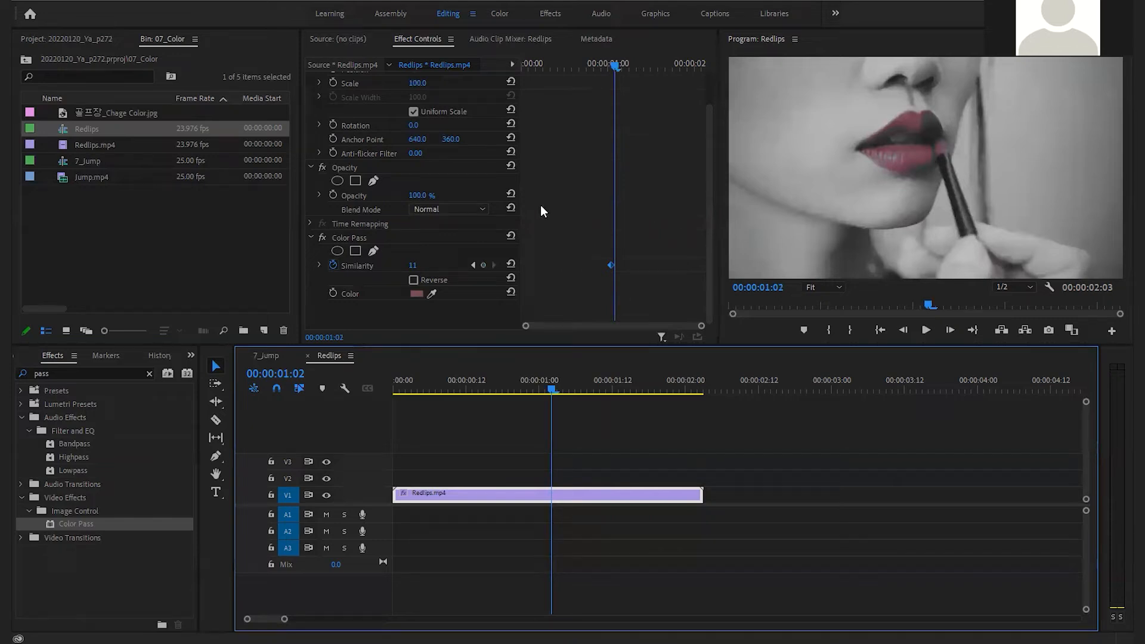
{"action": "left_click", "coordinate": [414, 264]}
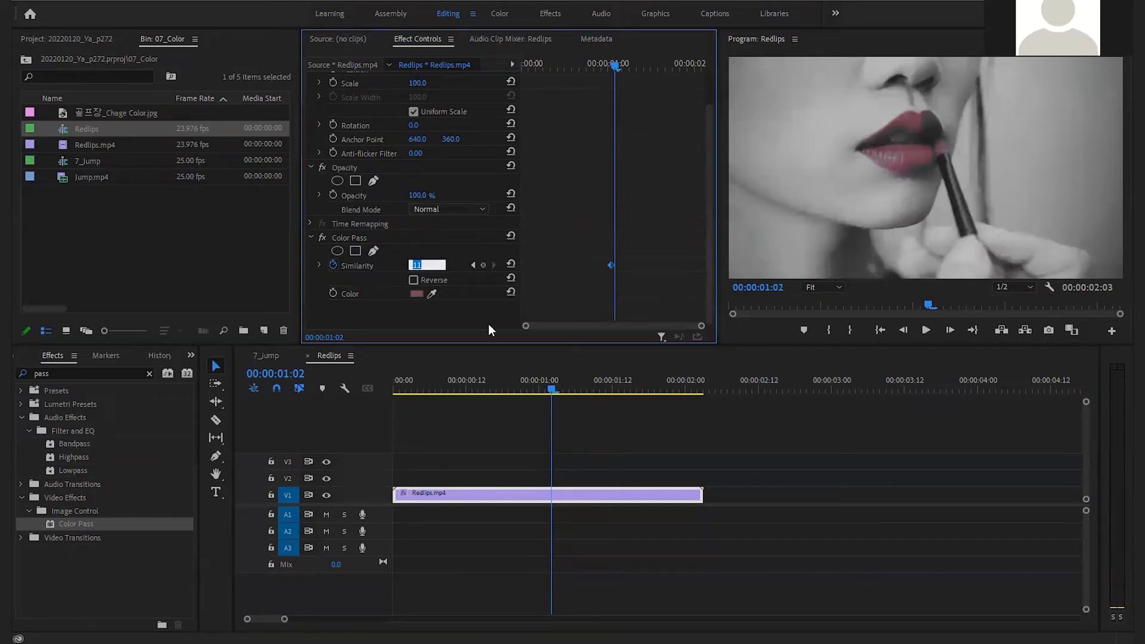
{"action": "type", "text": "16"}
{"action": "key", "text": "Return"}
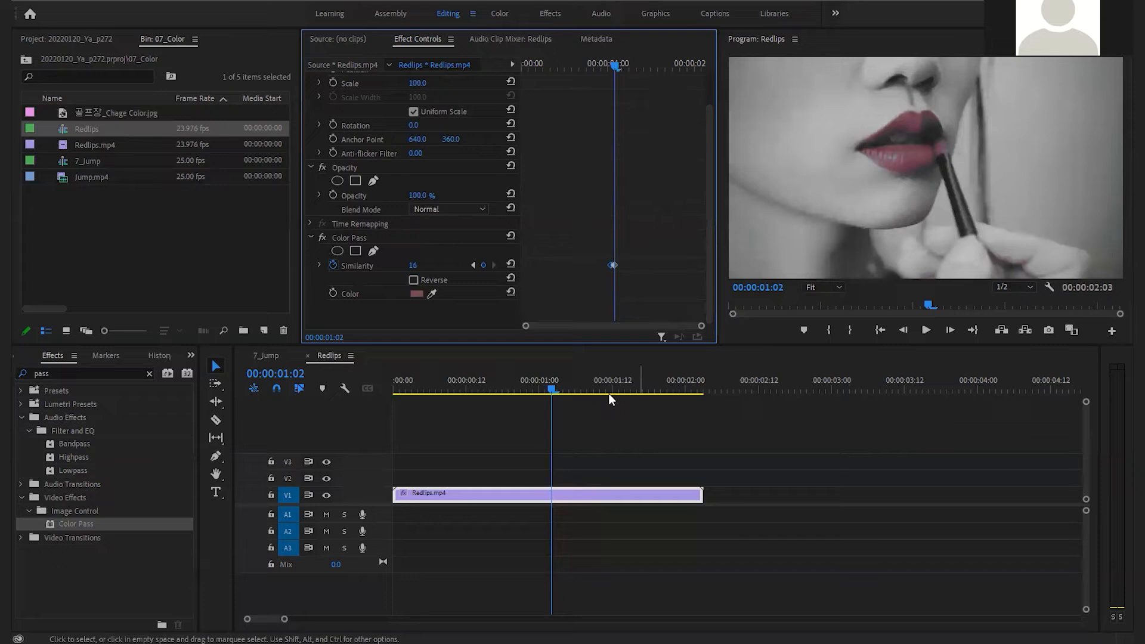
- Play through the Redlips sequence to check the keyframed Color Pass across the face and lip close-up shots
{"action": "left_click_drag", "start_coordinate": [492, 385], "coordinate": [357, 408]}
{"action": "key", "text": "space"}
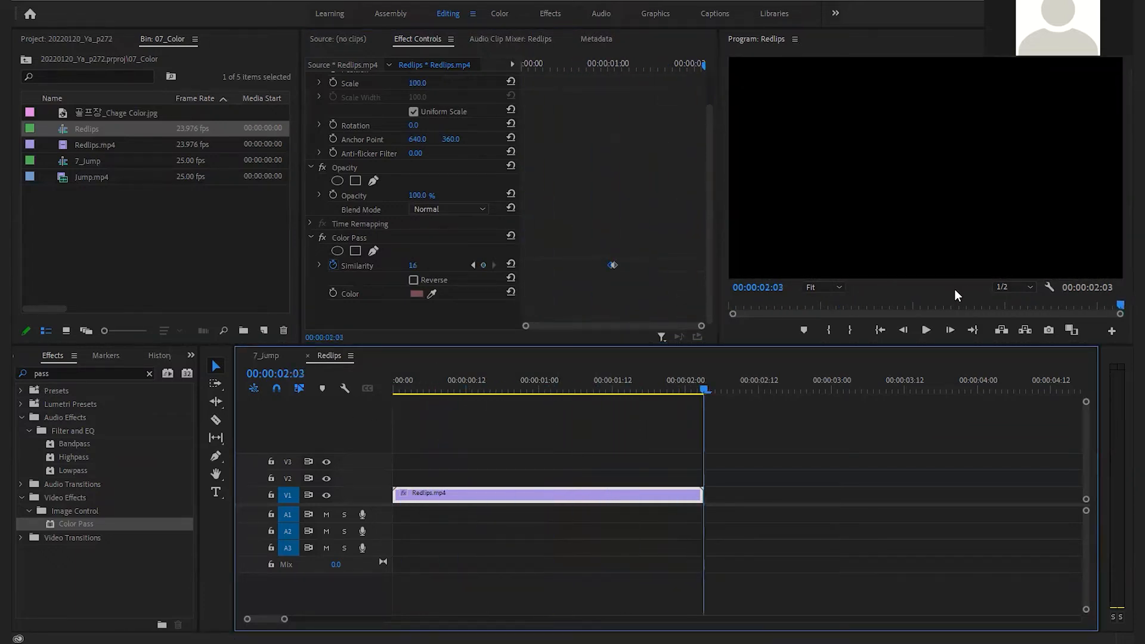
{"action": "left_click", "coordinate": [630, 384]}
{"action": "left_click_drag", "start_coordinate": [629, 384], "coordinate": [636, 384]}
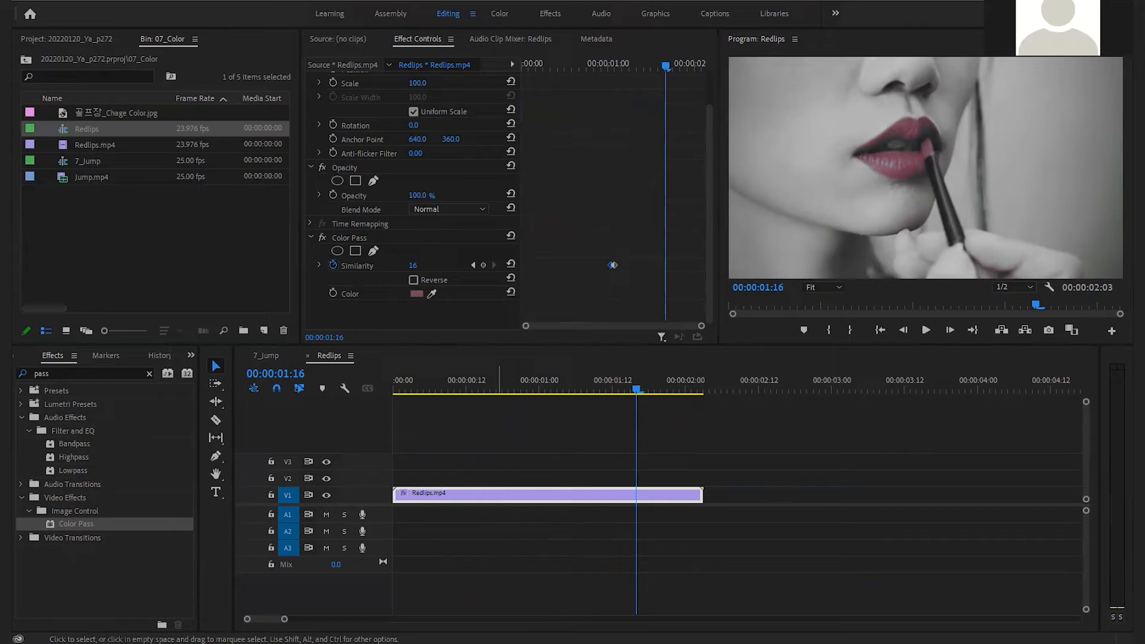
{"action": "key", "text": "space"}
{"action": "key", "text": "h"}
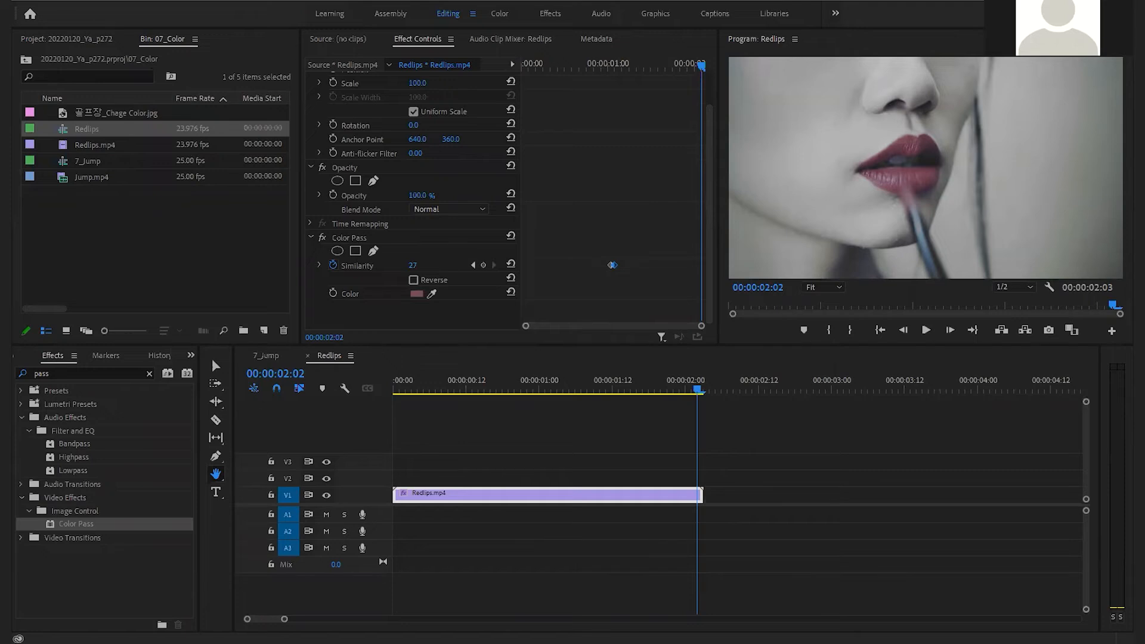
{"action": "left_click", "coordinate": [631, 390]}
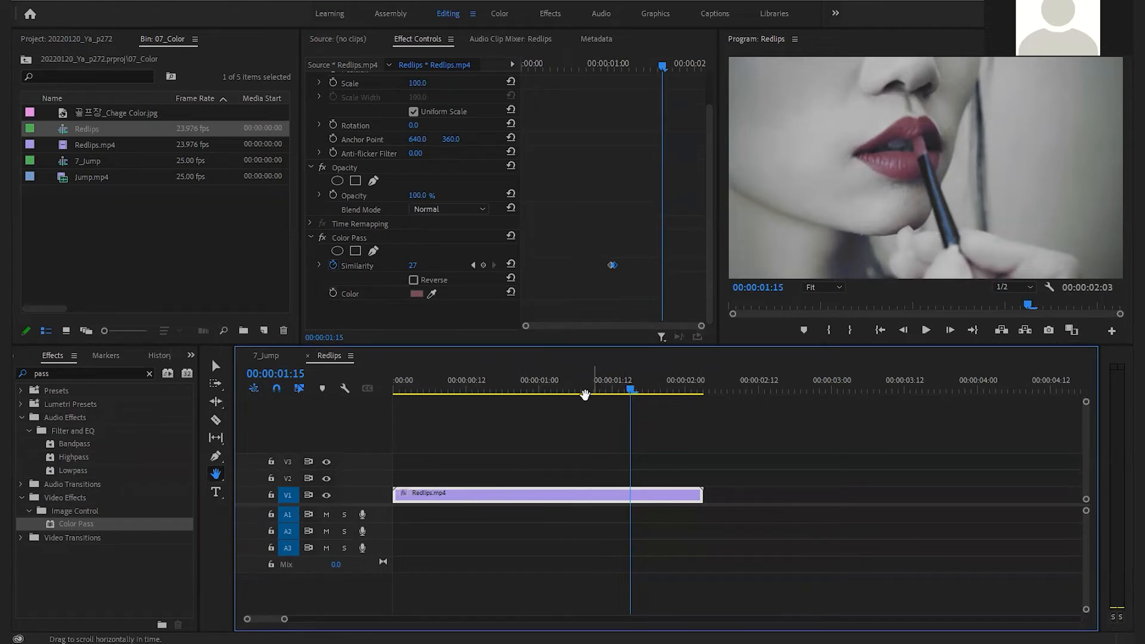
- Append a second Redlips.mp4 clip after the first one on V1 and go to 00:00:02:18 in it
{"action": "left_click_drag", "start_coordinate": [65, 145], "coordinate": [753, 495]}
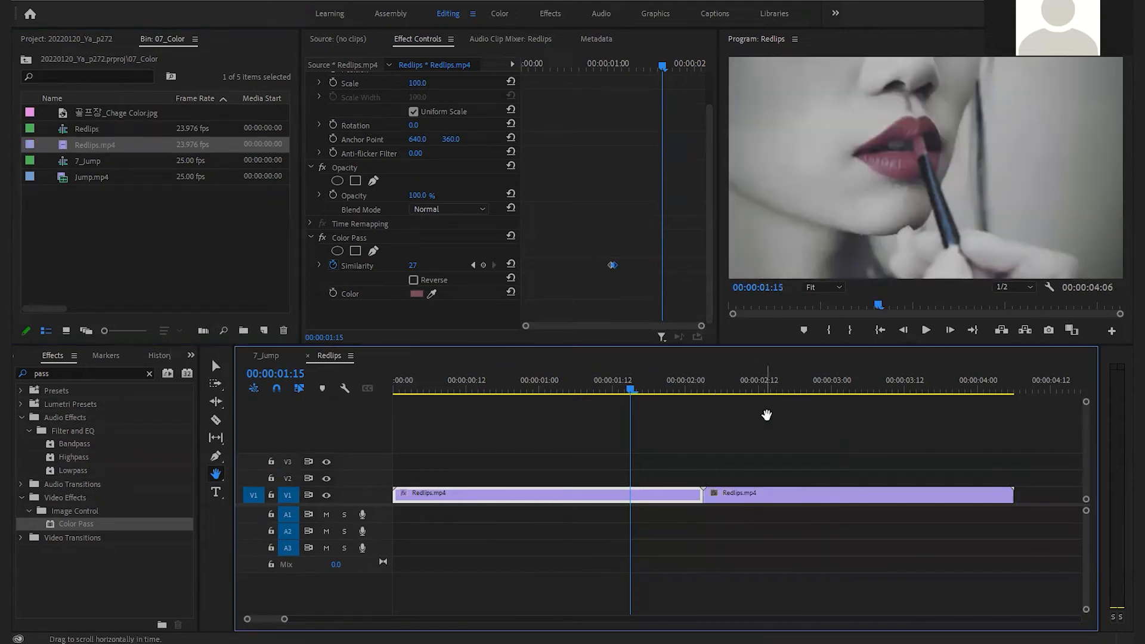
{"action": "left_click", "coordinate": [794, 391]}
{"action": "scroll", "coordinate": [784, 439], "scroll_direction": "down", "scroll_amount": 4}
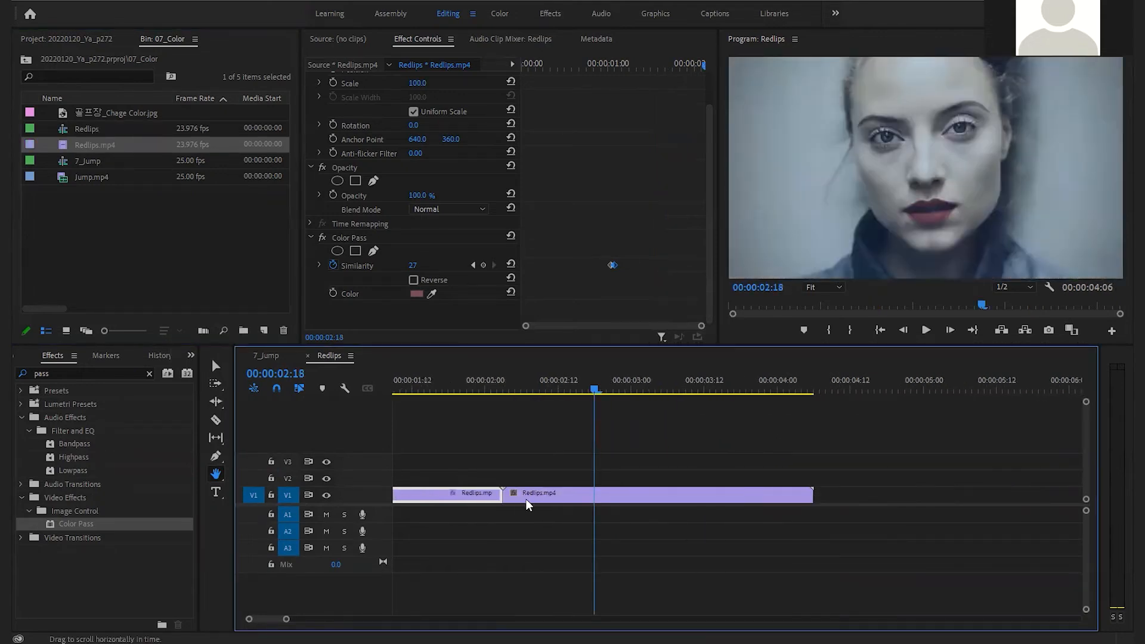
- Clear the effects search and apply Three-Way Color Corrector from the Obsolete video effects to the second Redlips.mp4 clip
{"action": "left_click", "coordinate": [149, 373]}
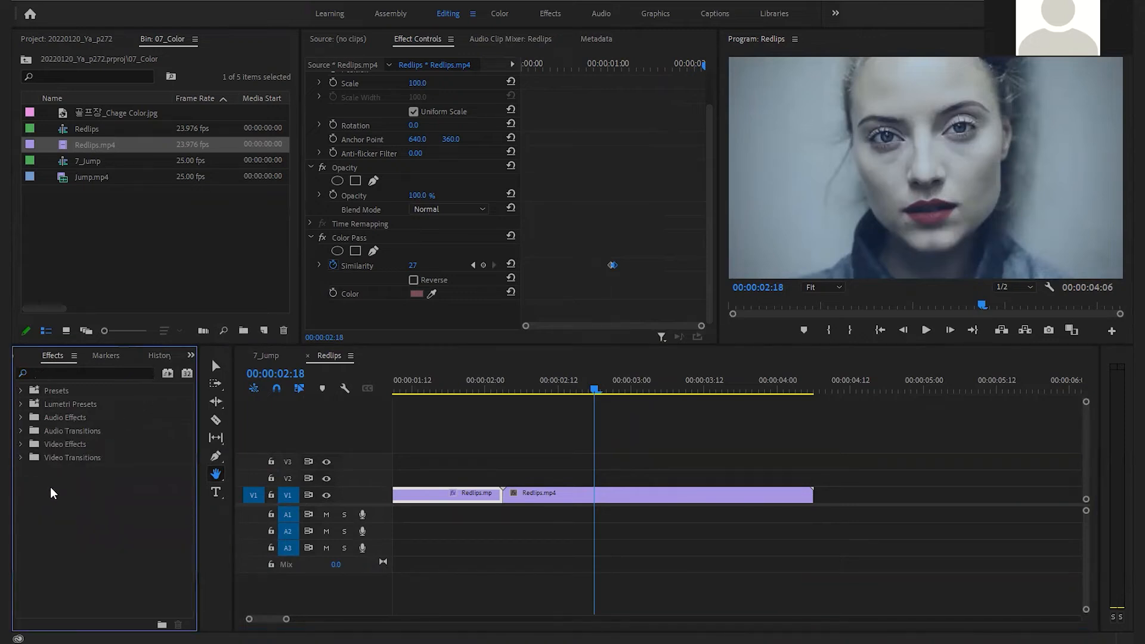
{"action": "left_click", "coordinate": [20, 444]}
{"action": "scroll", "coordinate": [59, 477], "scroll_direction": "down", "scroll_amount": 2}
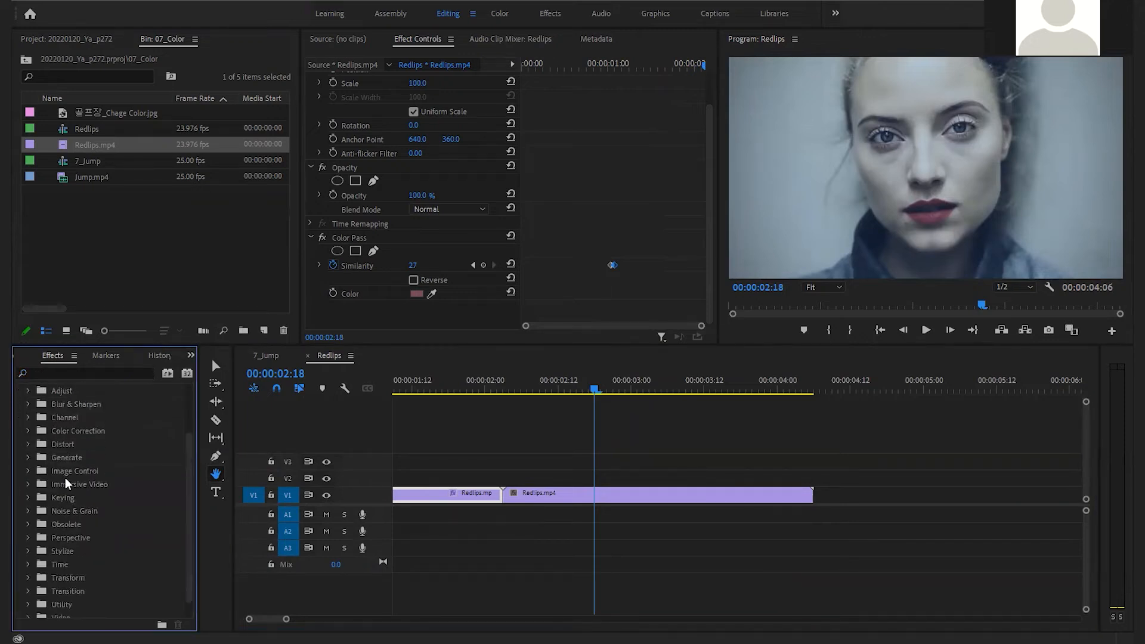
{"action": "left_click", "coordinate": [28, 525]}
{"action": "scroll", "coordinate": [102, 530], "scroll_direction": "down", "scroll_amount": 2}
{"action": "scroll", "coordinate": [102, 531], "scroll_direction": "down", "scroll_amount": 7}
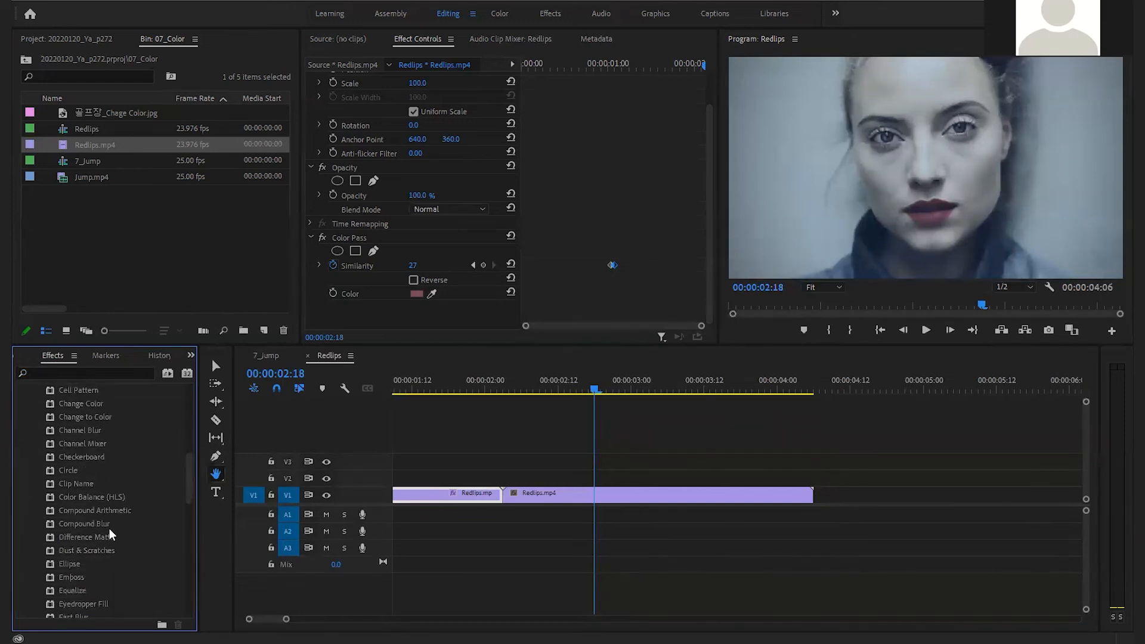
{"action": "scroll", "coordinate": [113, 535], "scroll_direction": "down", "scroll_amount": 8}
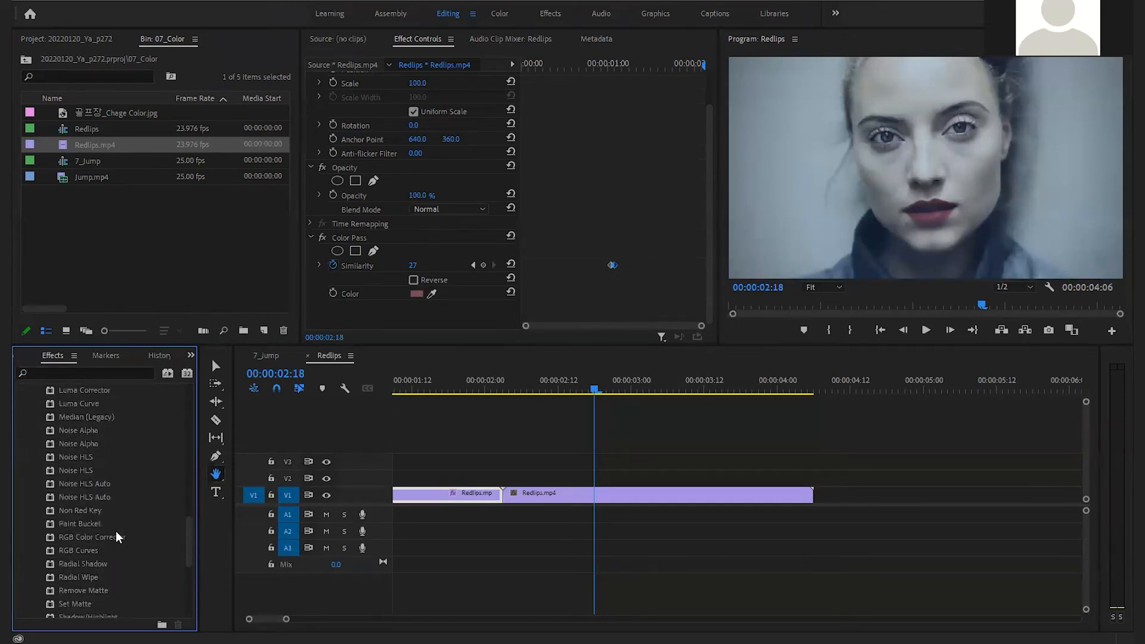
{"action": "left_click", "coordinate": [93, 512]}
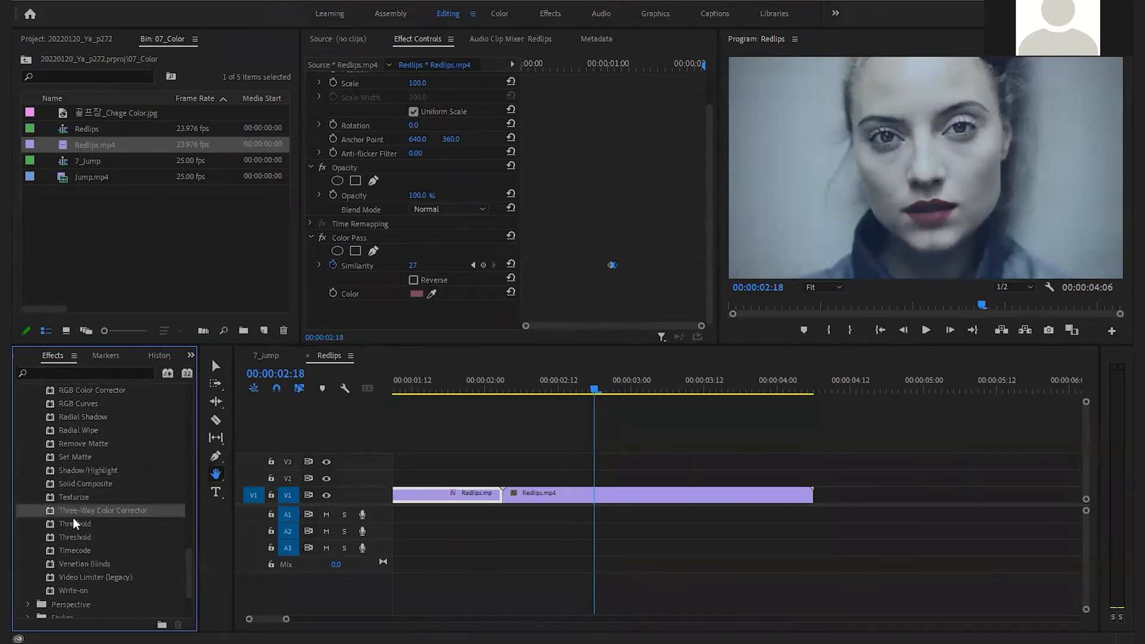
{"action": "left_click_drag", "start_coordinate": [51, 514], "coordinate": [616, 500]}
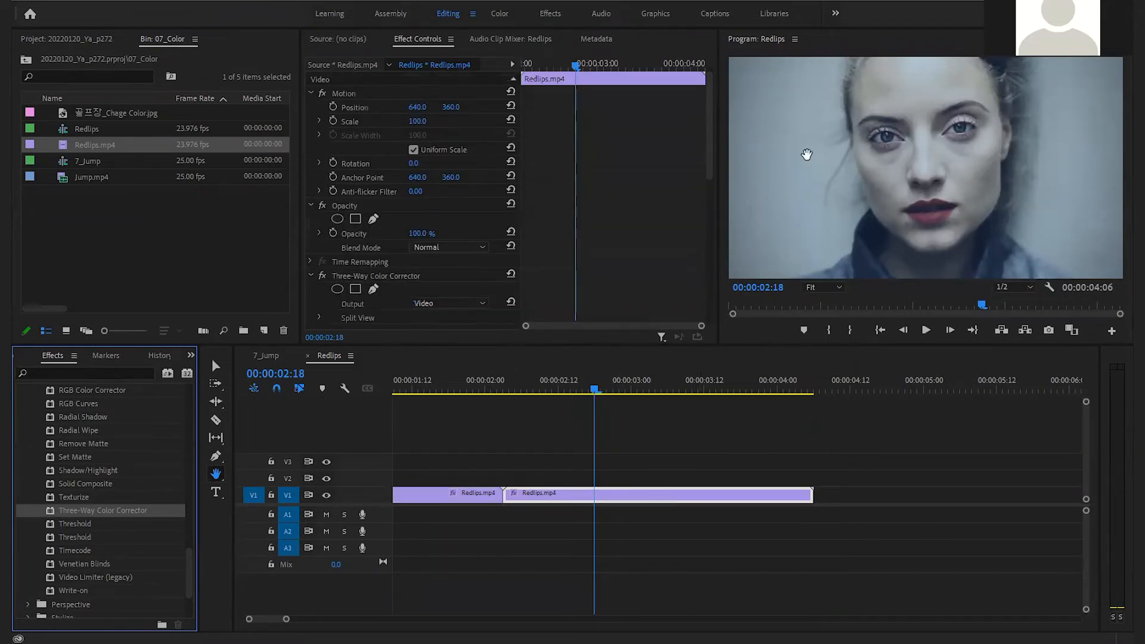
- Try shifting the shadows and midtones toward blue and the highlights toward magenta, and delete the Three-Way Color Corrector
{"action": "scroll", "coordinate": [417, 178], "scroll_direction": "down", "scroll_amount": 6}
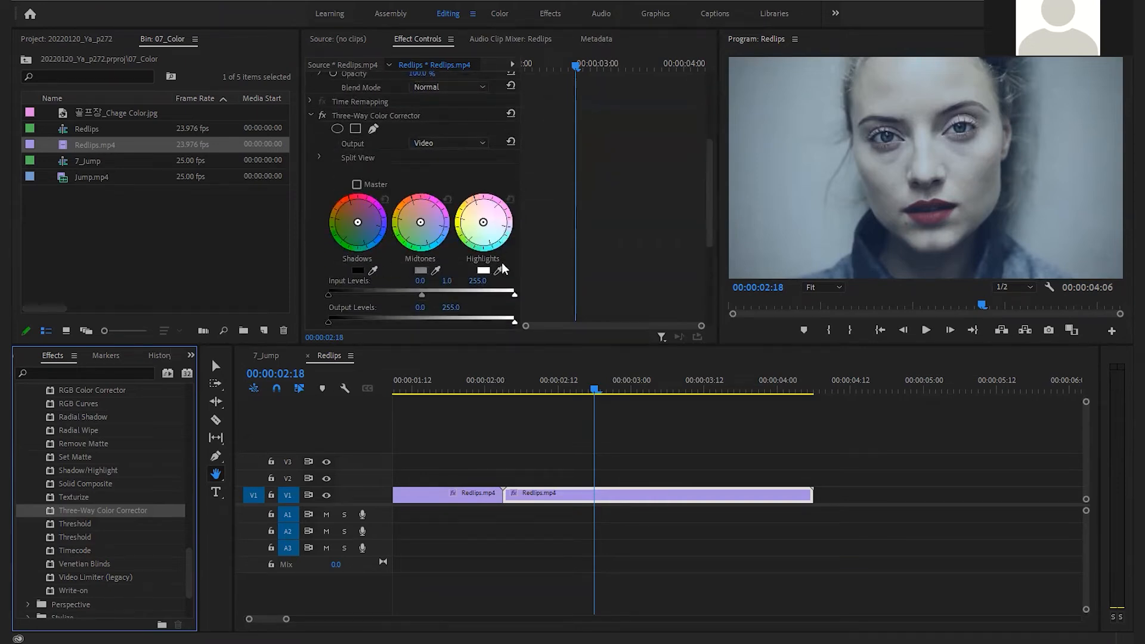
{"action": "left_click_drag", "start_coordinate": [358, 223], "coordinate": [434, 230]}
{"action": "scroll", "coordinate": [425, 286], "scroll_direction": "down", "scroll_amount": 4}
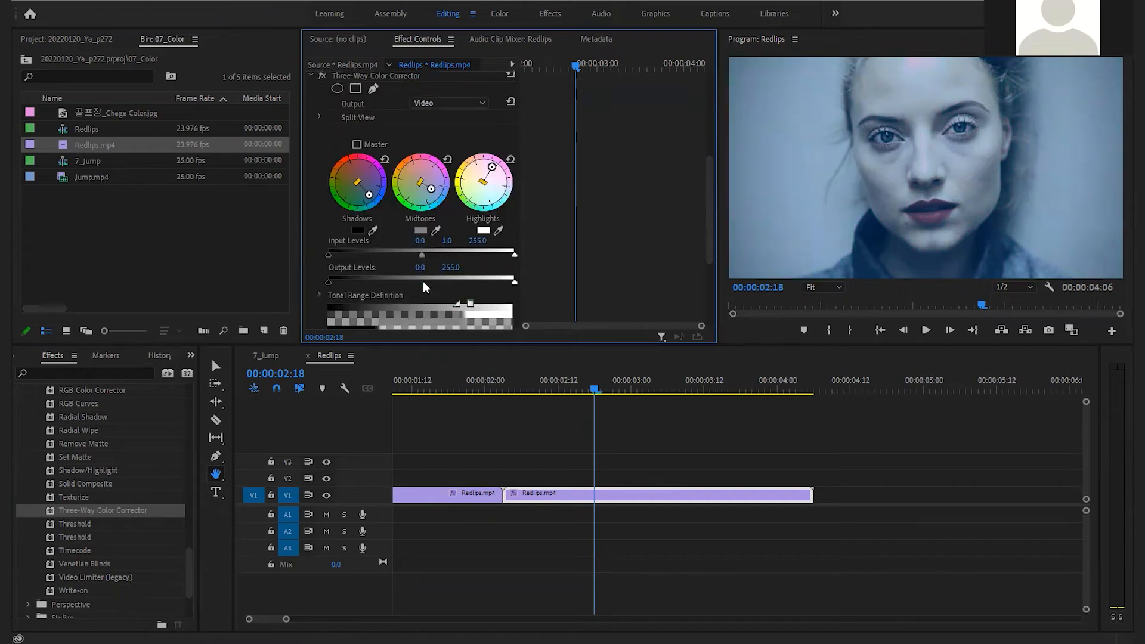
{"action": "scroll", "coordinate": [424, 295], "scroll_direction": "up", "scroll_amount": 4}
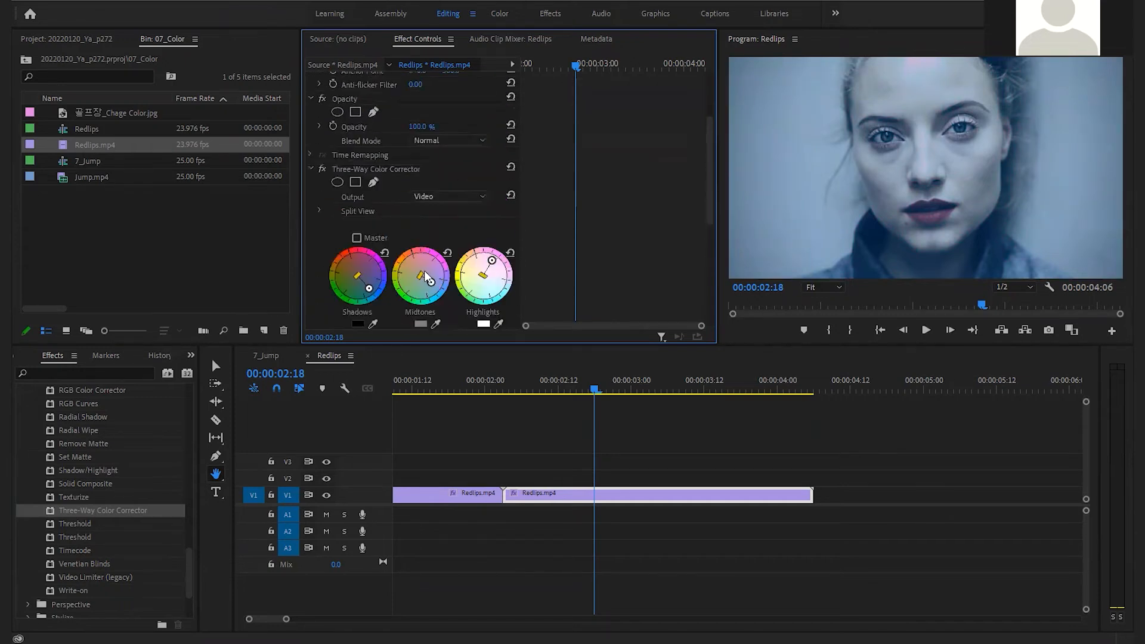
{"action": "left_click", "coordinate": [365, 172]}
{"action": "key", "text": "Delete"}
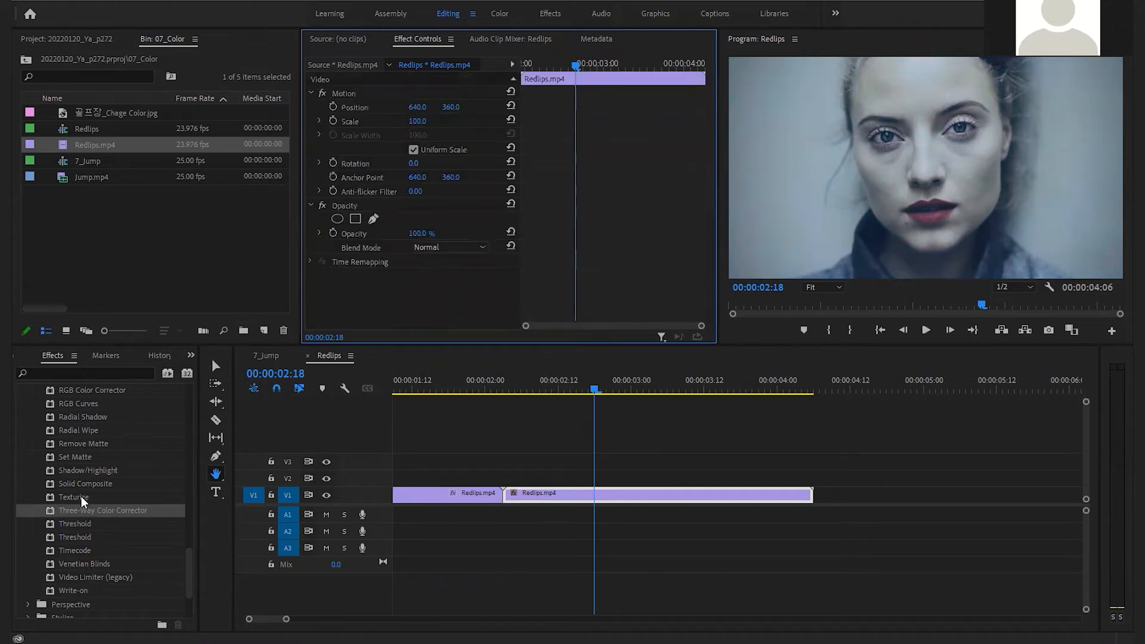
- Apply Fast Color Corrector to the second Redlips.mp4 clip and shift its hue balance toward purple with a magnitude of about 66
{"action": "scroll", "coordinate": [81, 503], "scroll_direction": "up", "scroll_amount": 3}
{"action": "scroll", "coordinate": [81, 502], "scroll_direction": "up", "scroll_amount": 5}
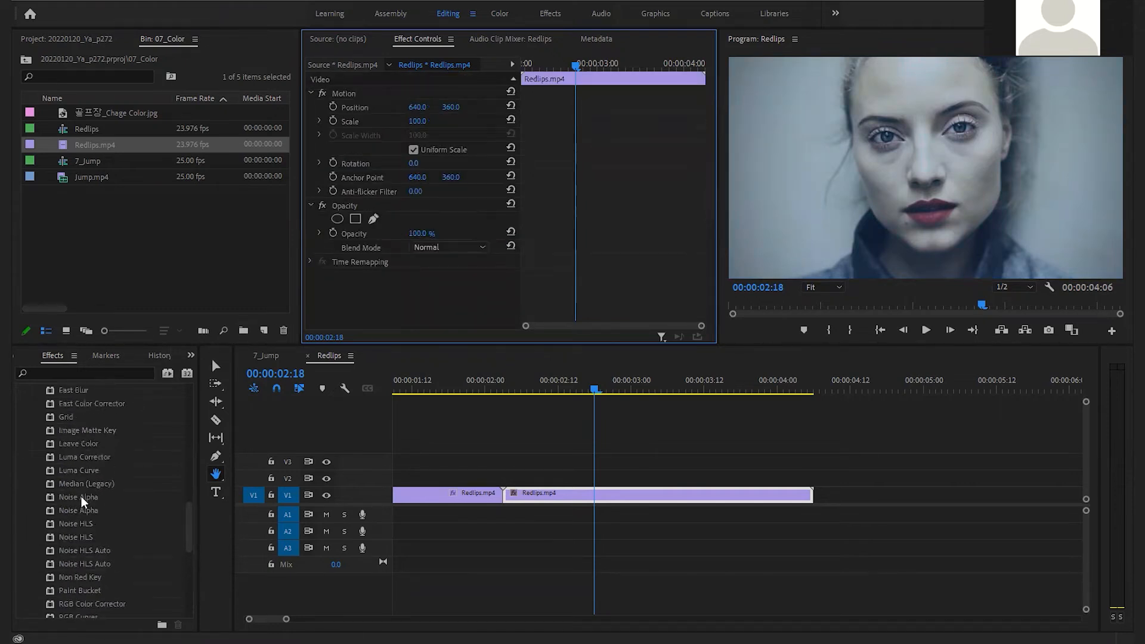
{"action": "left_click_drag", "start_coordinate": [50, 472], "coordinate": [613, 491]}
{"action": "scroll", "coordinate": [418, 283], "scroll_direction": "down", "scroll_amount": 5}
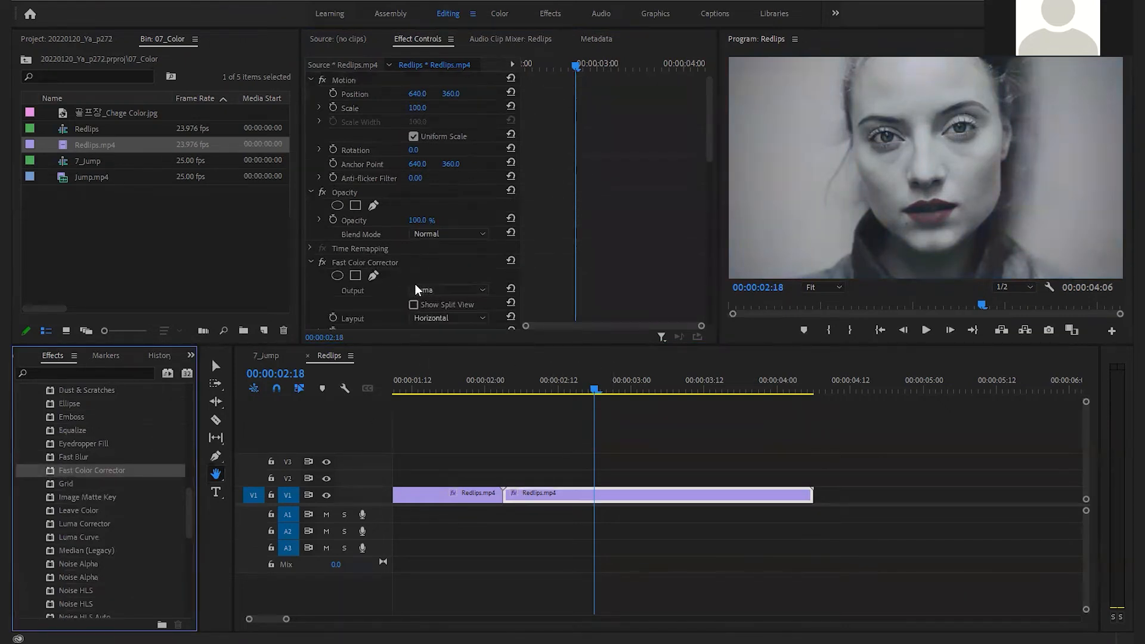
{"action": "left_click_drag", "start_coordinate": [412, 212], "coordinate": [442, 194]}
{"action": "left_click", "coordinate": [614, 391]}
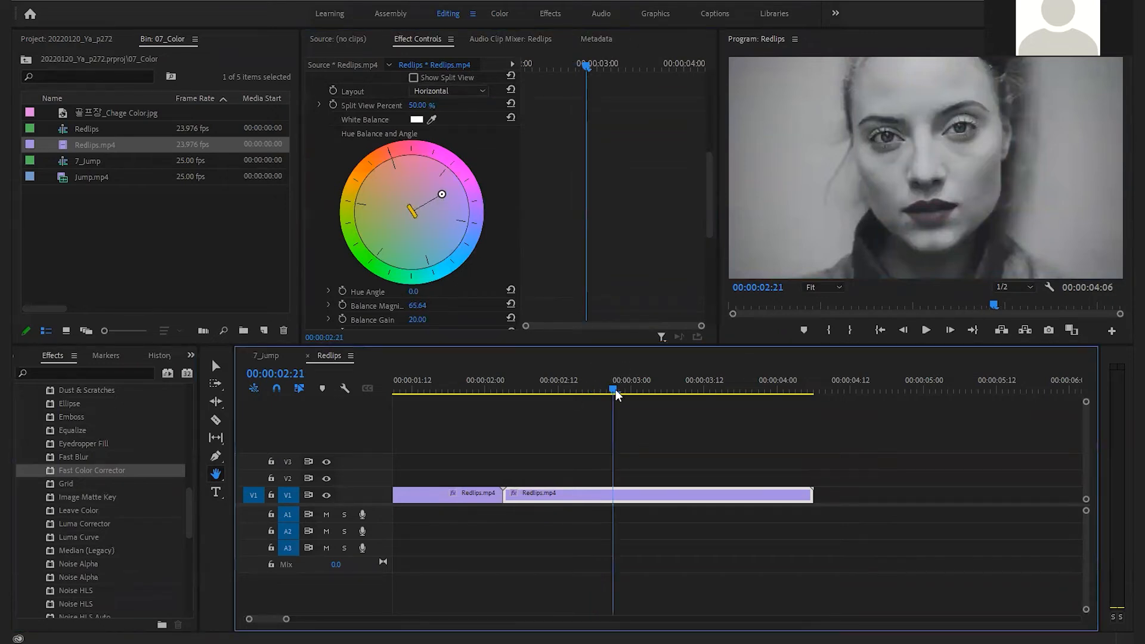
- Return the Fast Color Corrector hue balance to the wheel's center and delete the second Redlips.mp4 clip
{"action": "scroll", "coordinate": [463, 221], "scroll_direction": "up", "scroll_amount": 5}
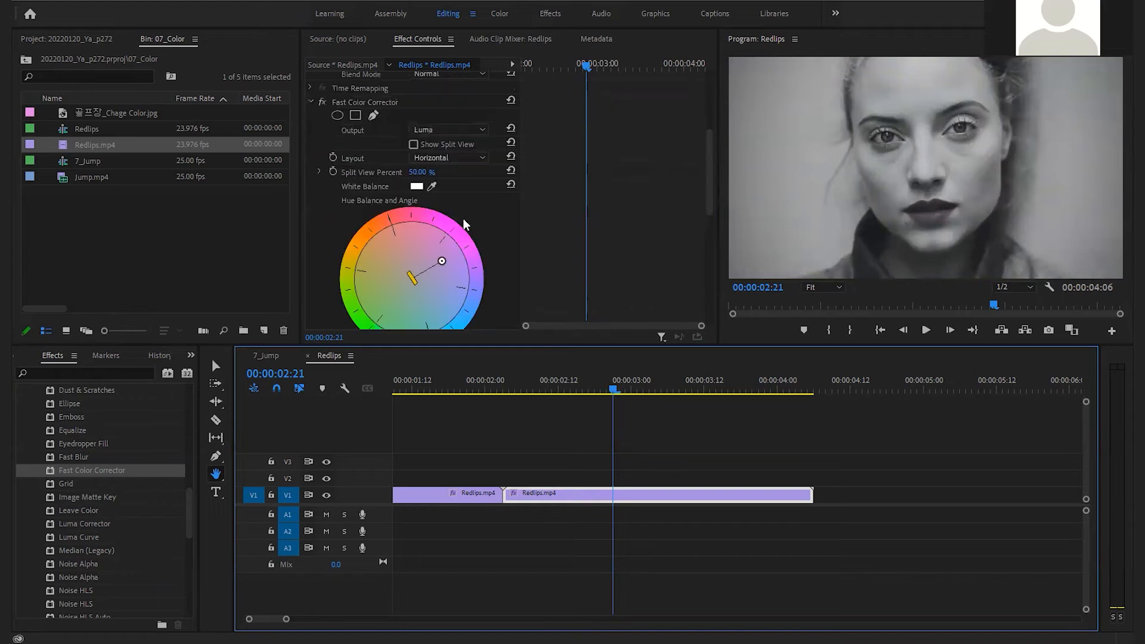
{"action": "scroll", "coordinate": [463, 222], "scroll_direction": "down", "scroll_amount": 3}
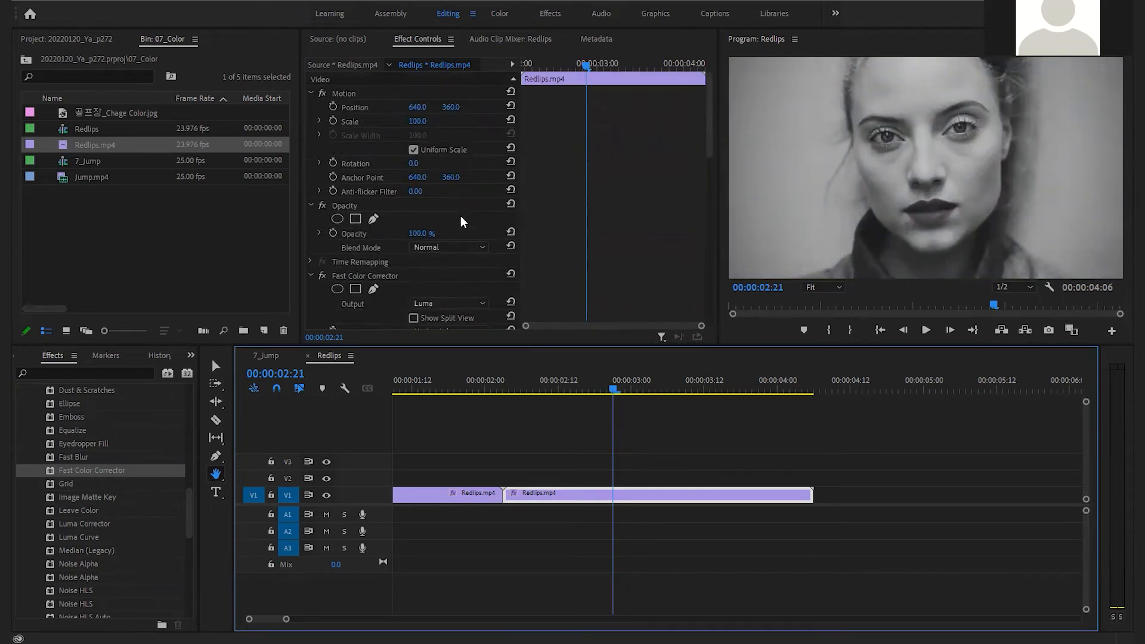
{"action": "scroll", "coordinate": [463, 229], "scroll_direction": "down", "scroll_amount": 15}
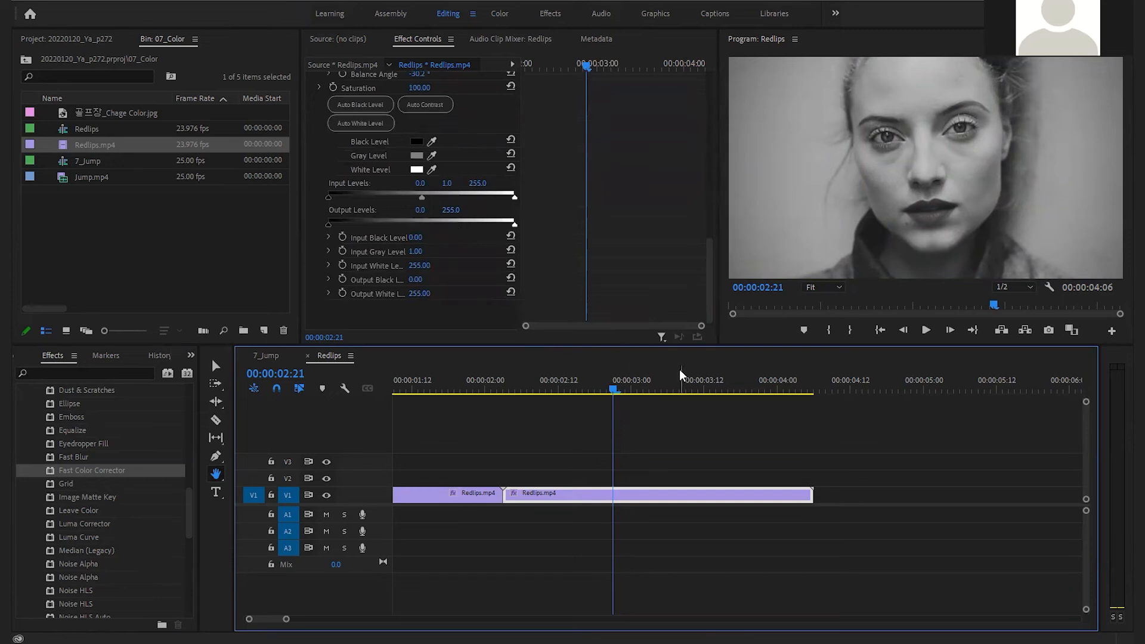
{"action": "left_click", "coordinate": [619, 393]}
{"action": "mouse_move", "coordinate": [620, 393]}
{"action": "left_mouse_down"}
{"action": "mouse_move", "coordinate": [631, 393]}
{"action": "mouse_move", "coordinate": [619, 394]}
{"action": "left_mouse_up"}
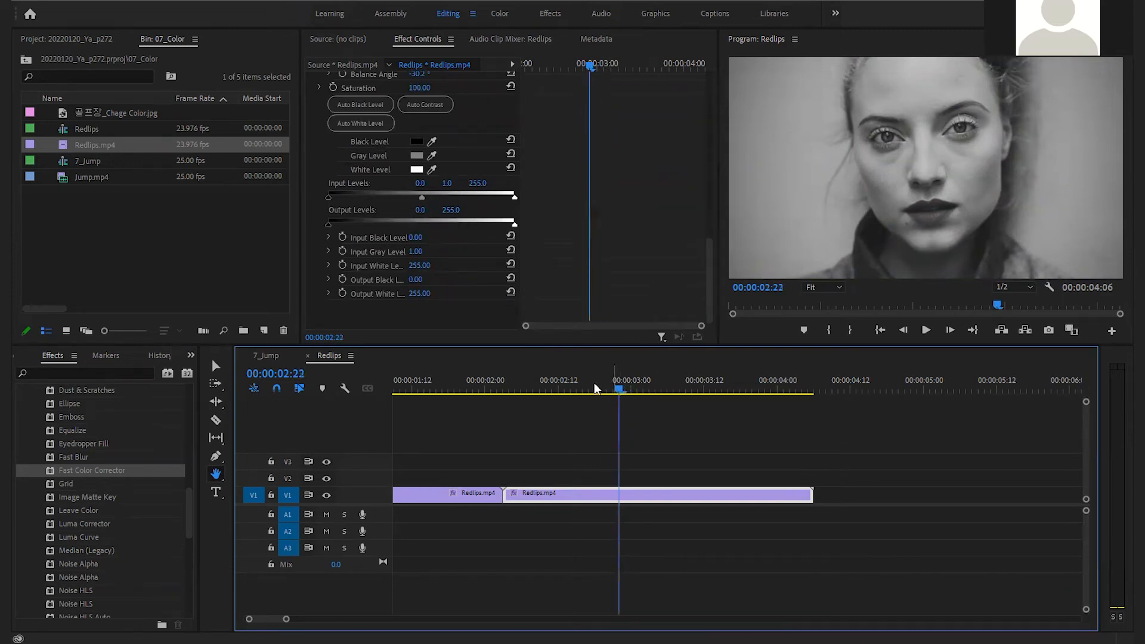
{"action": "scroll", "coordinate": [426, 222], "scroll_direction": "up", "scroll_amount": 5}
{"action": "scroll", "coordinate": [426, 222], "scroll_direction": "up", "scroll_amount": 3}
{"action": "left_click_drag", "start_coordinate": [441, 124], "coordinate": [414, 179]}
{"action": "left_click", "coordinate": [618, 495]}
{"action": "key", "text": "Delete"}
- Add Jump.mp4 to the Redlips timeline on V1 just after the first clip and go to 00:00:03:04
{"action": "left_click", "coordinate": [172, 271]}
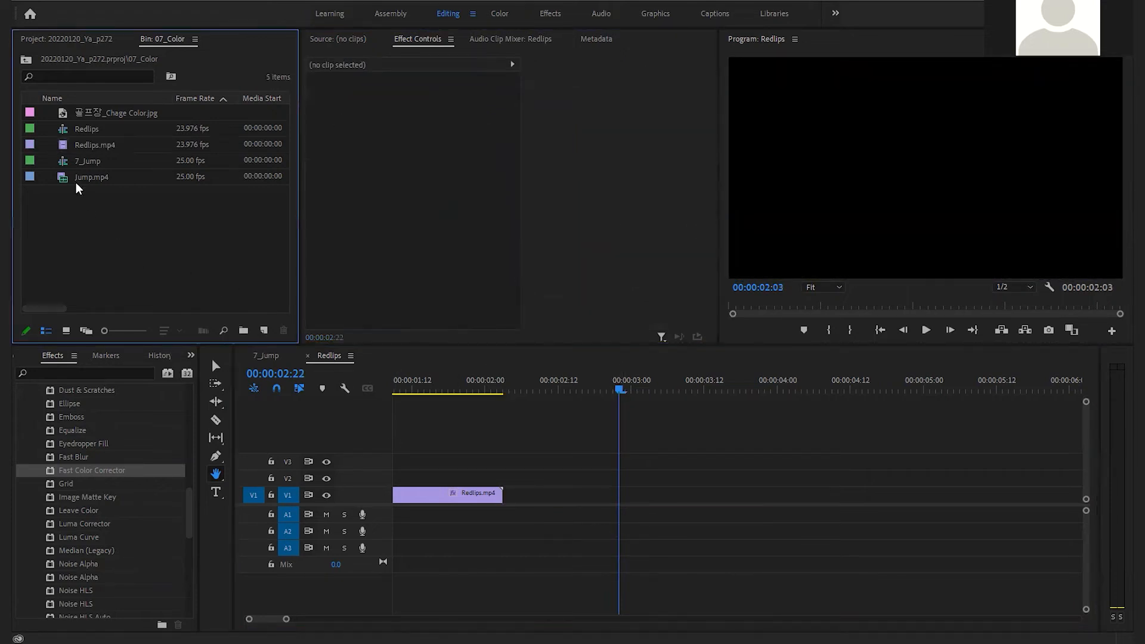
{"action": "left_click_drag", "start_coordinate": [65, 182], "coordinate": [524, 498]}
{"action": "left_click_drag", "start_coordinate": [619, 392], "coordinate": [655, 389]}
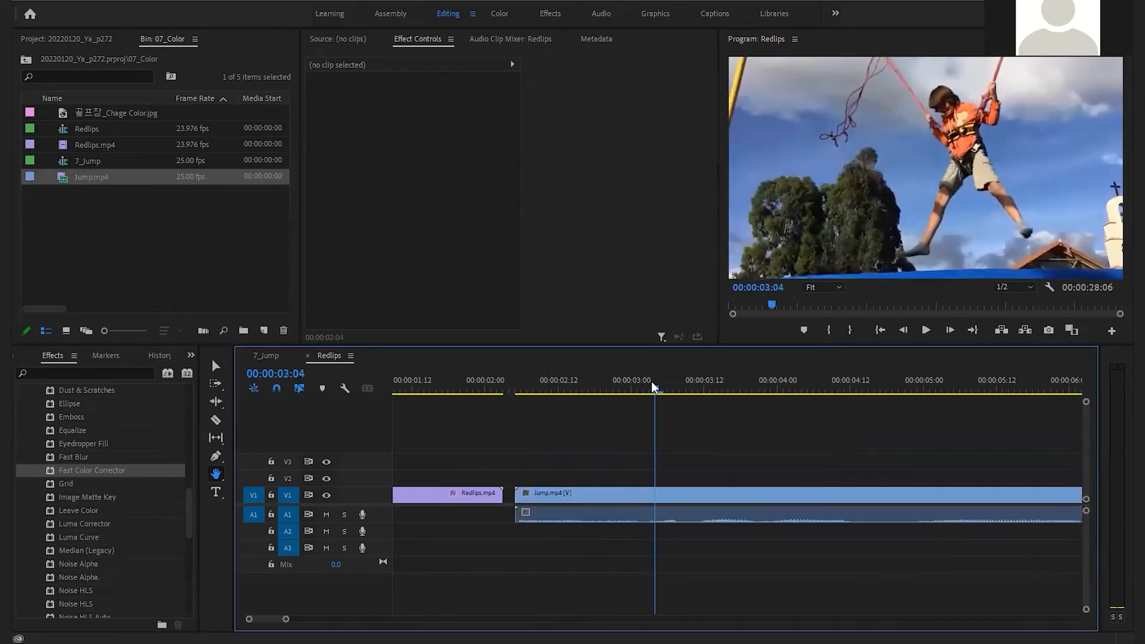
- Apply Fast Color Corrector to the Jump.mp4 clip and bring up its hue balance wheel
{"action": "left_click_drag", "start_coordinate": [60, 471], "coordinate": [554, 493]}
{"action": "scroll", "coordinate": [449, 247], "scroll_direction": "down", "scroll_amount": 11}
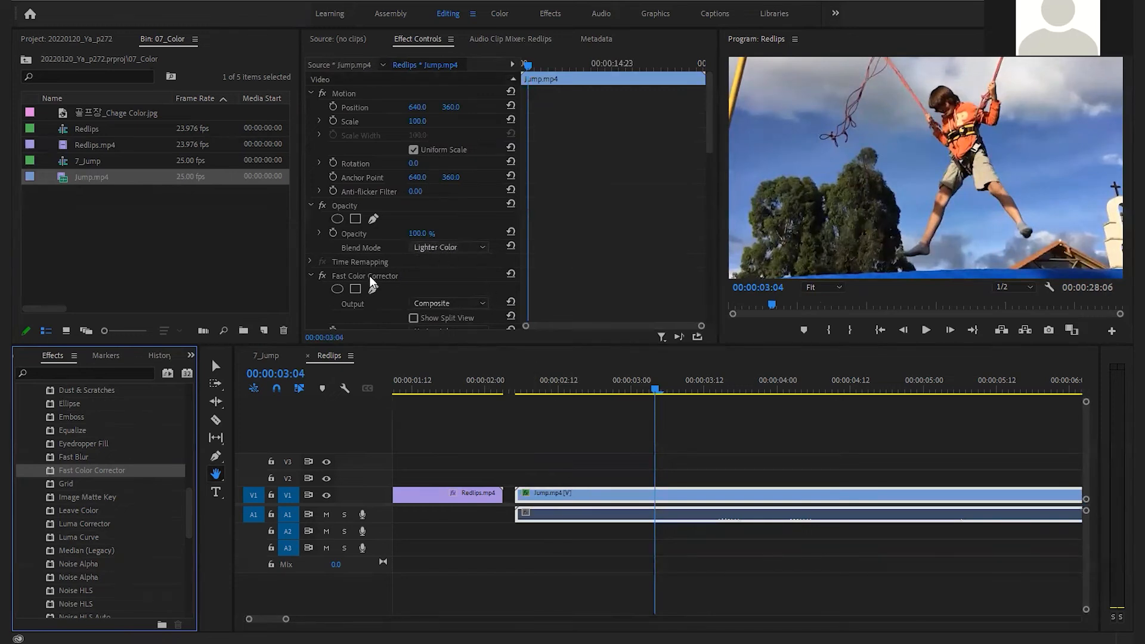
{"action": "scroll", "coordinate": [373, 284], "scroll_direction": "down", "scroll_amount": 3}
{"action": "scroll", "coordinate": [379, 276], "scroll_direction": "down", "scroll_amount": 4}
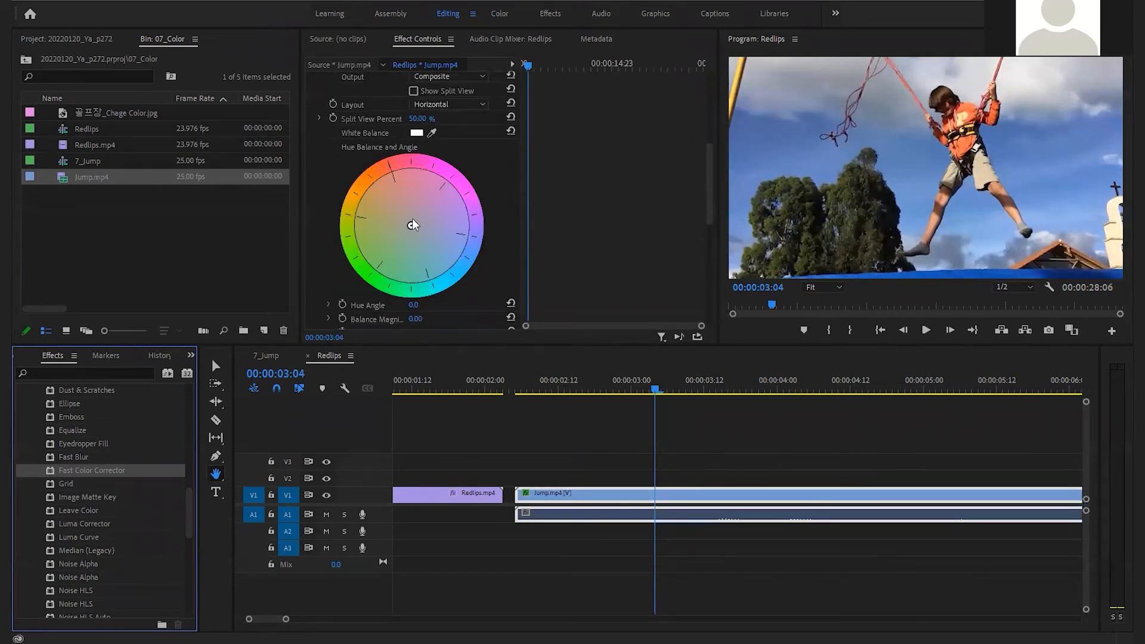
- Try shifting the Jump.mp4 hue balance toward blue with a magnitude of about 52, and delete the Fast Color Corrector
{"action": "left_click_drag", "start_coordinate": [413, 226], "coordinate": [447, 250]}
{"action": "mouse_move", "coordinate": [439, 247]}
{"action": "left_mouse_down"}
{"action": "mouse_move", "coordinate": [417, 231]}
{"action": "mouse_move", "coordinate": [450, 236]}
{"action": "mouse_move", "coordinate": [427, 253]}
{"action": "mouse_move", "coordinate": [431, 241]}
{"action": "left_mouse_up"}
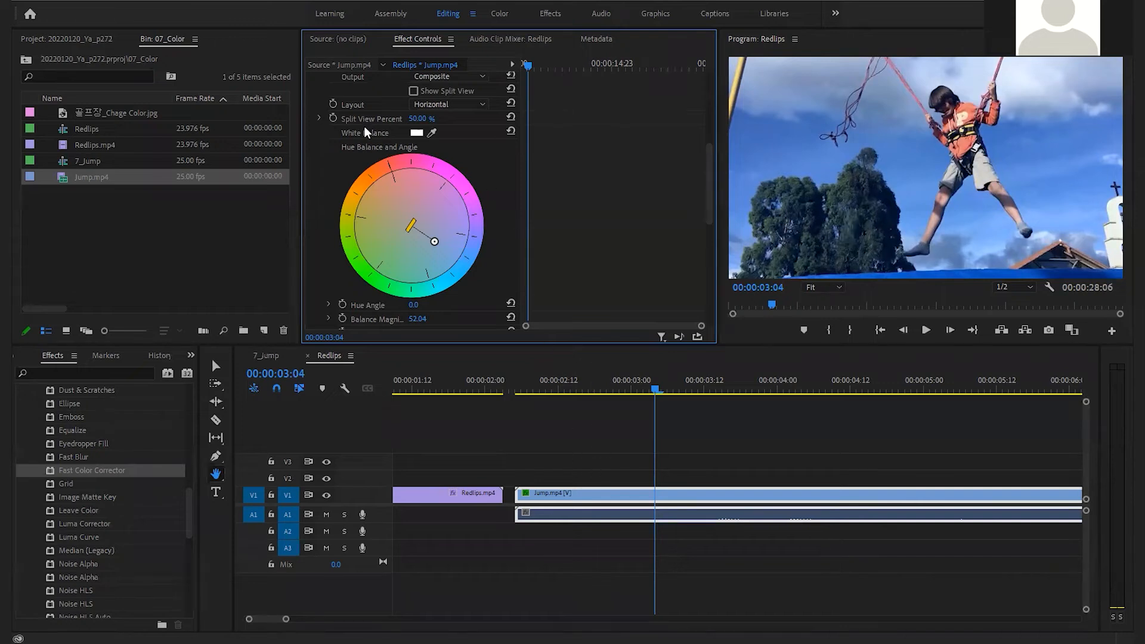
{"action": "scroll", "coordinate": [365, 136], "scroll_direction": "up", "scroll_amount": 4}
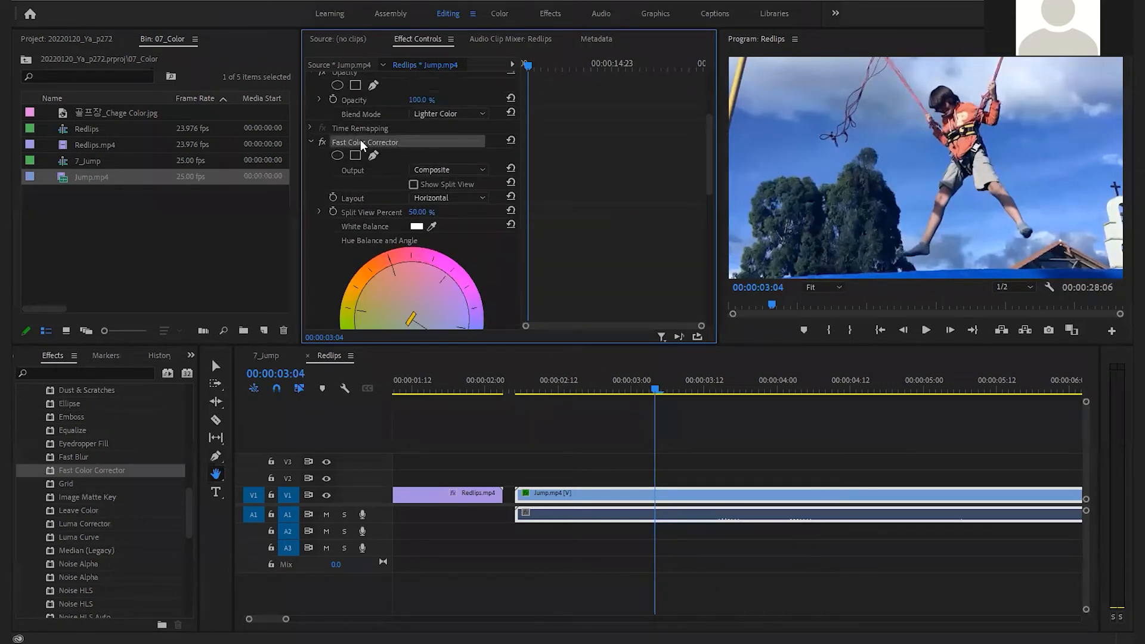
{"action": "key", "text": "Delete"}
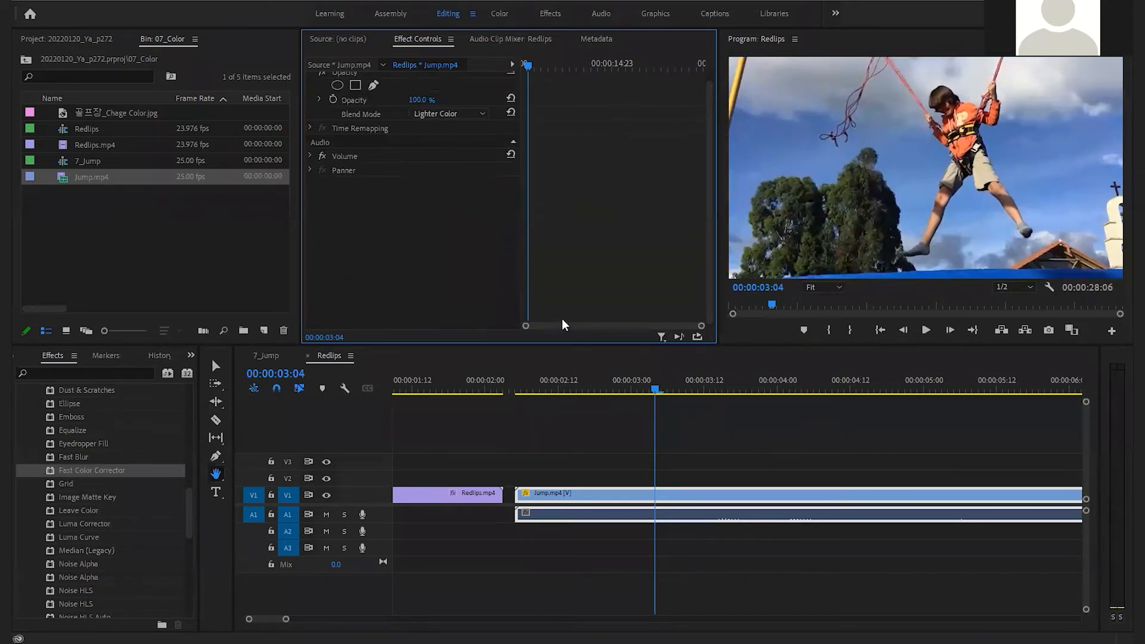
- Apply the Lumetri Color effect from Color Correction to the Jump.mp4 clip and show its settings
{"action": "scroll", "coordinate": [49, 458], "scroll_direction": "up", "scroll_amount": 3}
{"action": "scroll", "coordinate": [49, 458], "scroll_direction": "up", "scroll_amount": 8}
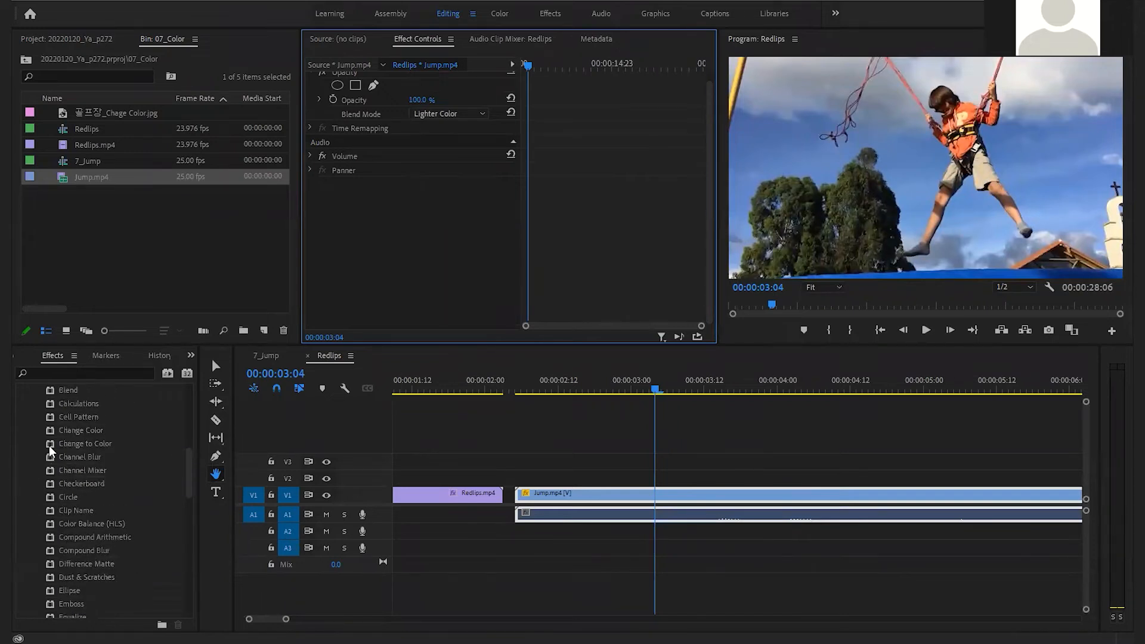
{"action": "left_click", "coordinate": [28, 484]}
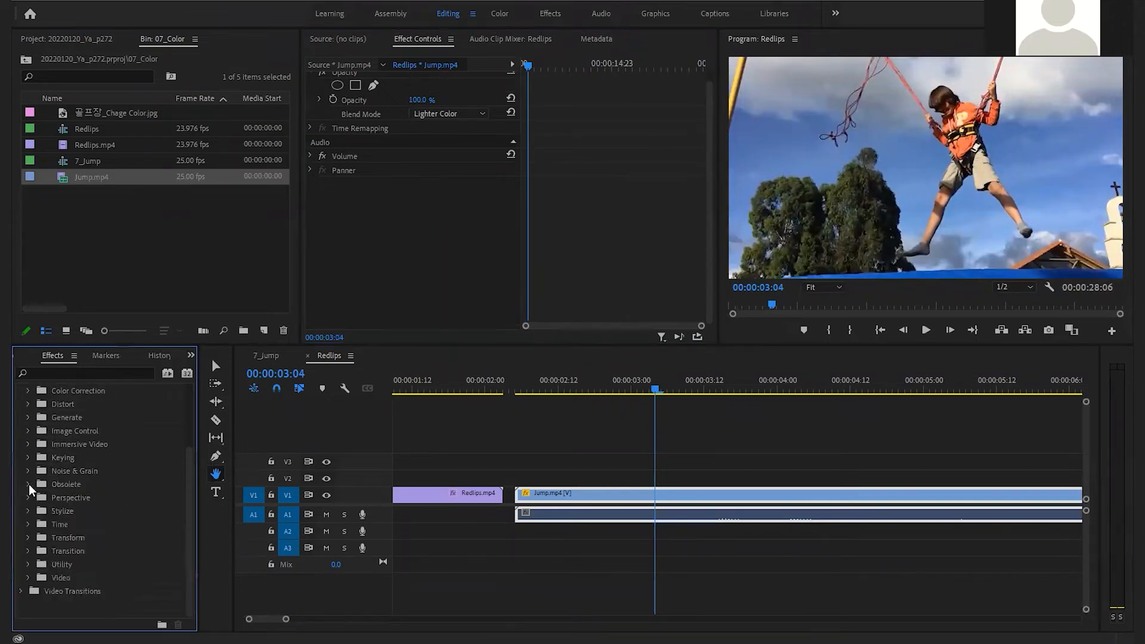
{"action": "scroll", "coordinate": [63, 499], "scroll_direction": "up", "scroll_amount": 2}
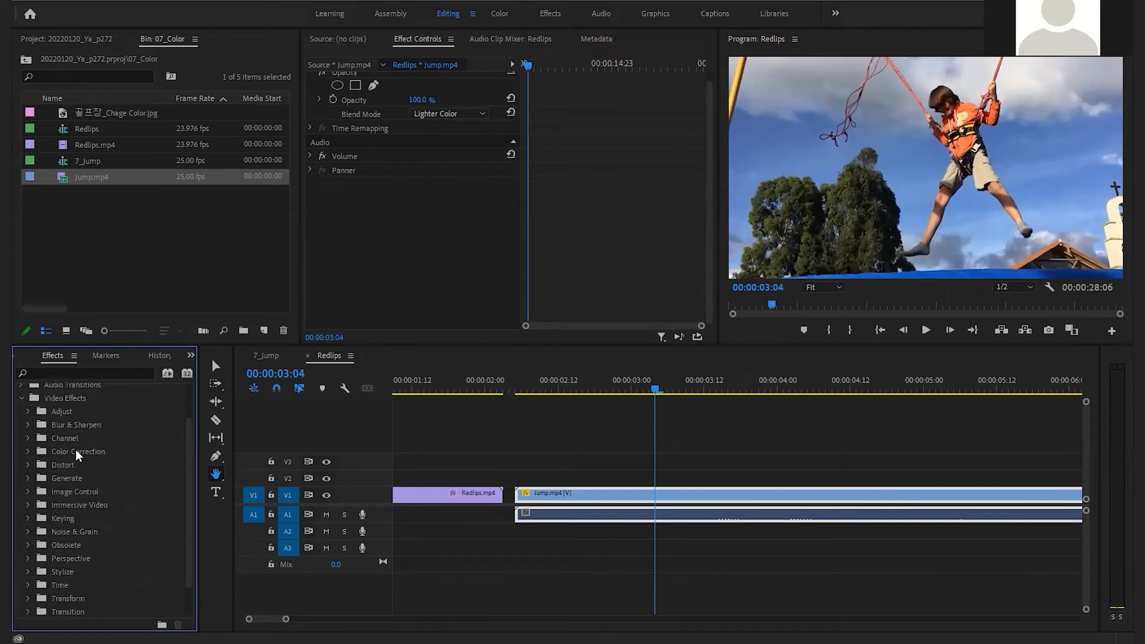
{"action": "left_click", "coordinate": [28, 452]}
{"action": "scroll", "coordinate": [129, 464], "scroll_direction": "down", "scroll_amount": 1}
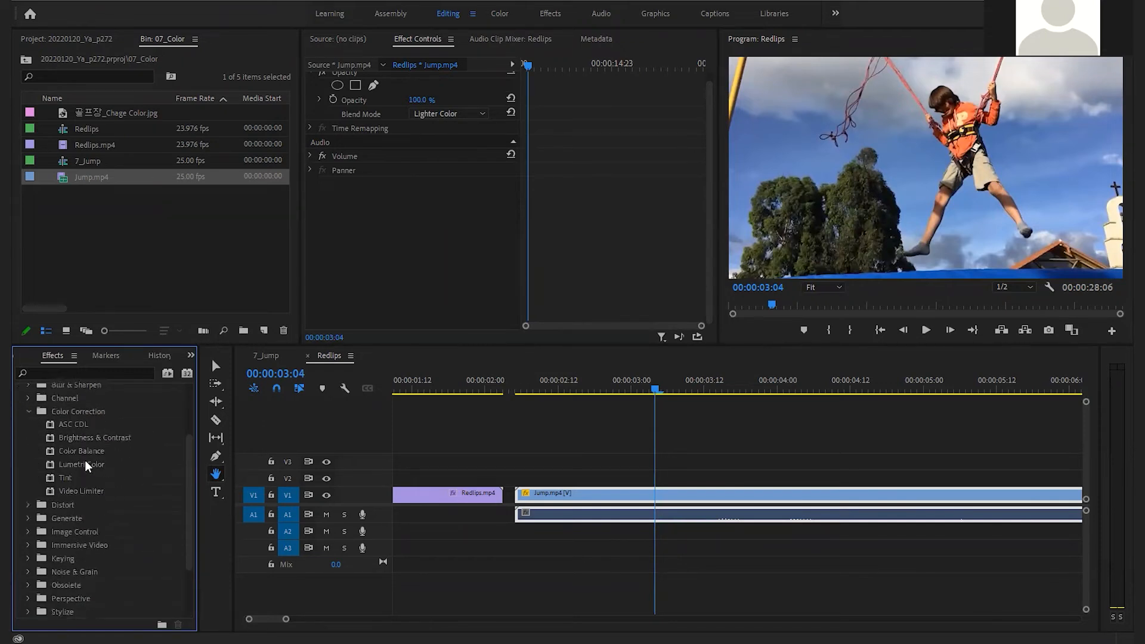
{"action": "left_click", "coordinate": [62, 466]}
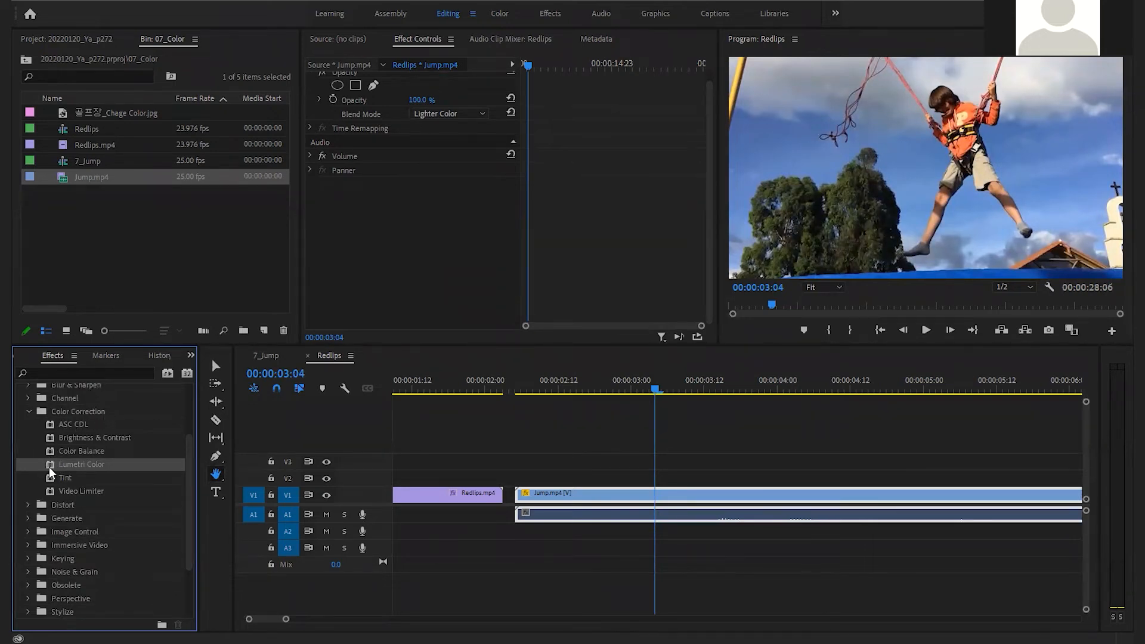
{"action": "left_click_drag", "start_coordinate": [52, 467], "coordinate": [598, 496]}
{"action": "scroll", "coordinate": [358, 218], "scroll_direction": "down", "scroll_amount": 5}
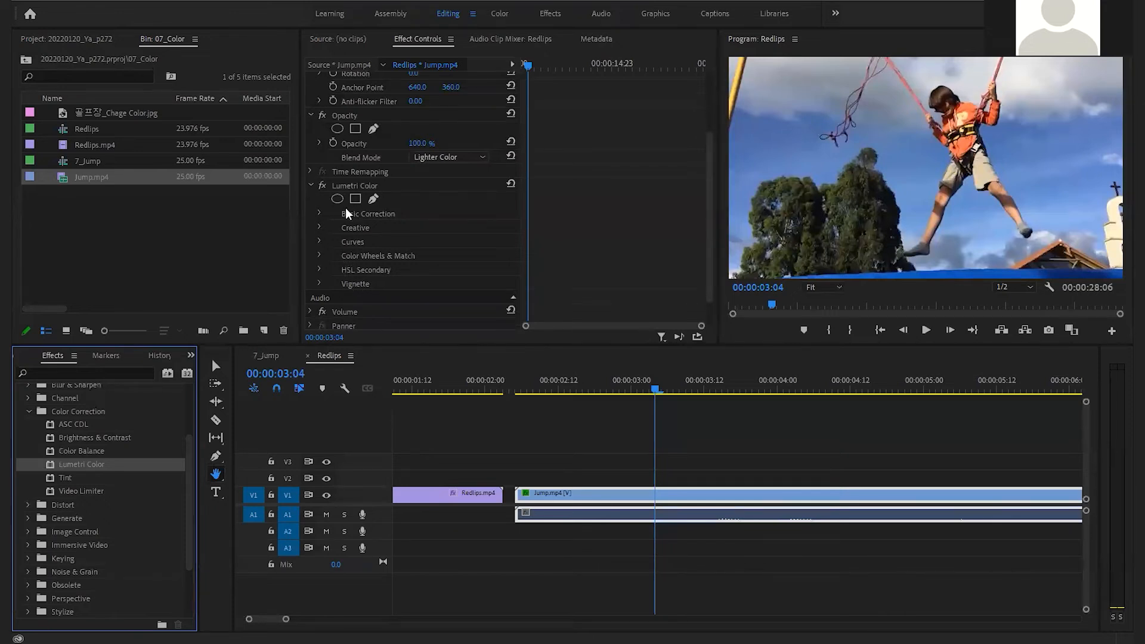
- Examine the Basic Correction, Curves, and Color Wheels & Match settings of Lumetri Color on Jump.mp4
{"action": "left_click", "coordinate": [319, 213]}
{"action": "scroll", "coordinate": [382, 250], "scroll_direction": "down", "scroll_amount": 15}
{"action": "scroll", "coordinate": [354, 250], "scroll_direction": "up", "scroll_amount": 12}
{"action": "left_click", "coordinate": [319, 158]}
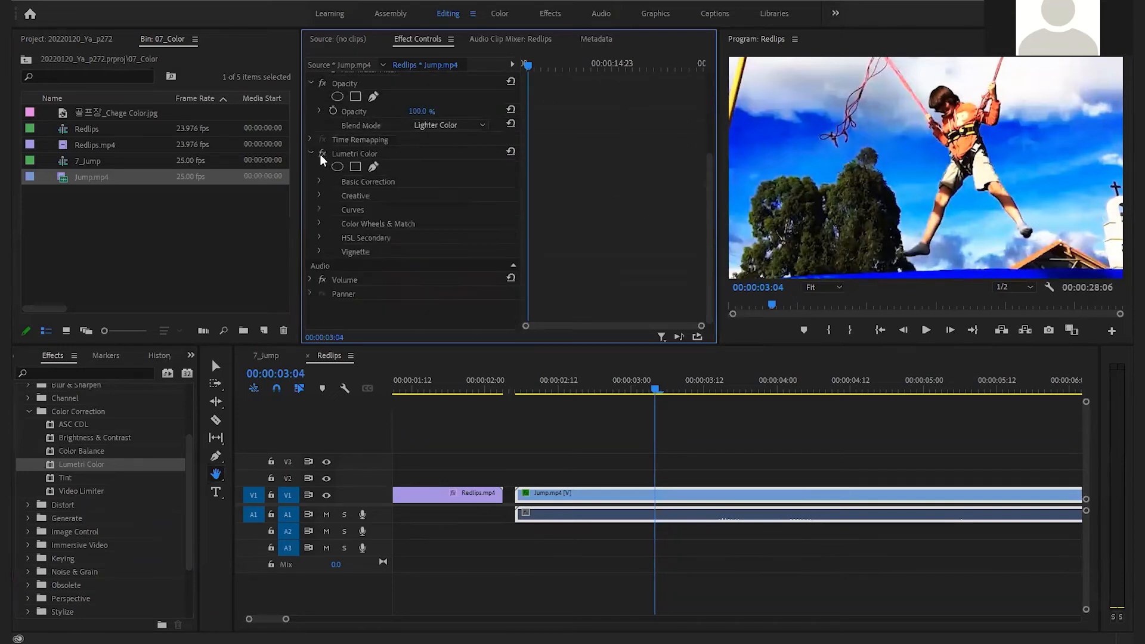
{"action": "left_click", "coordinate": [319, 209]}
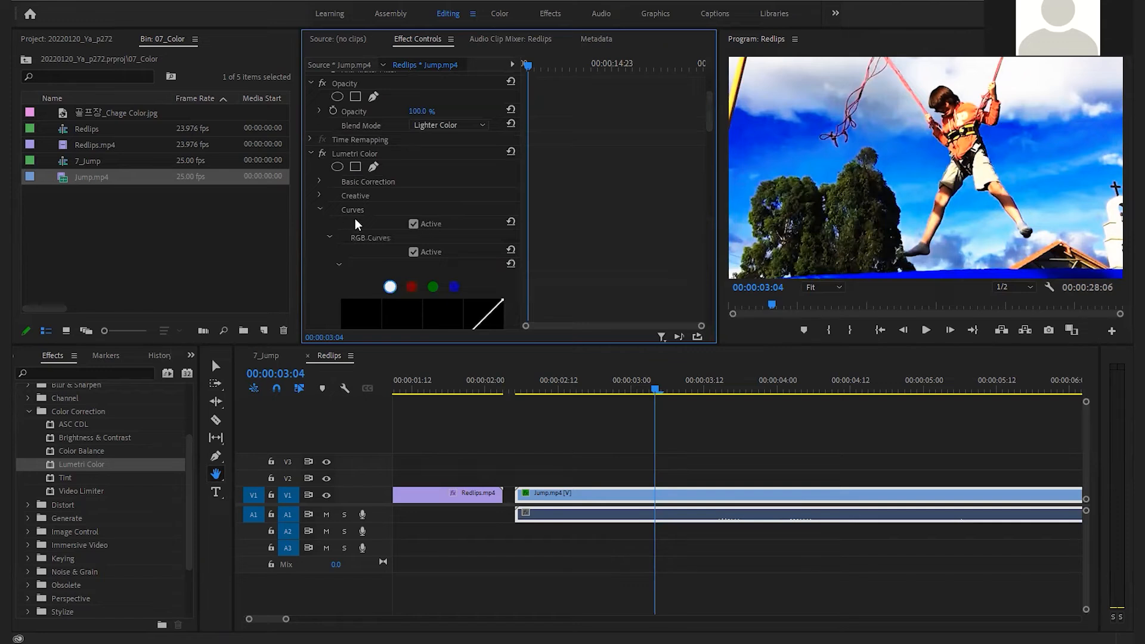
{"action": "left_click", "coordinate": [320, 209]}
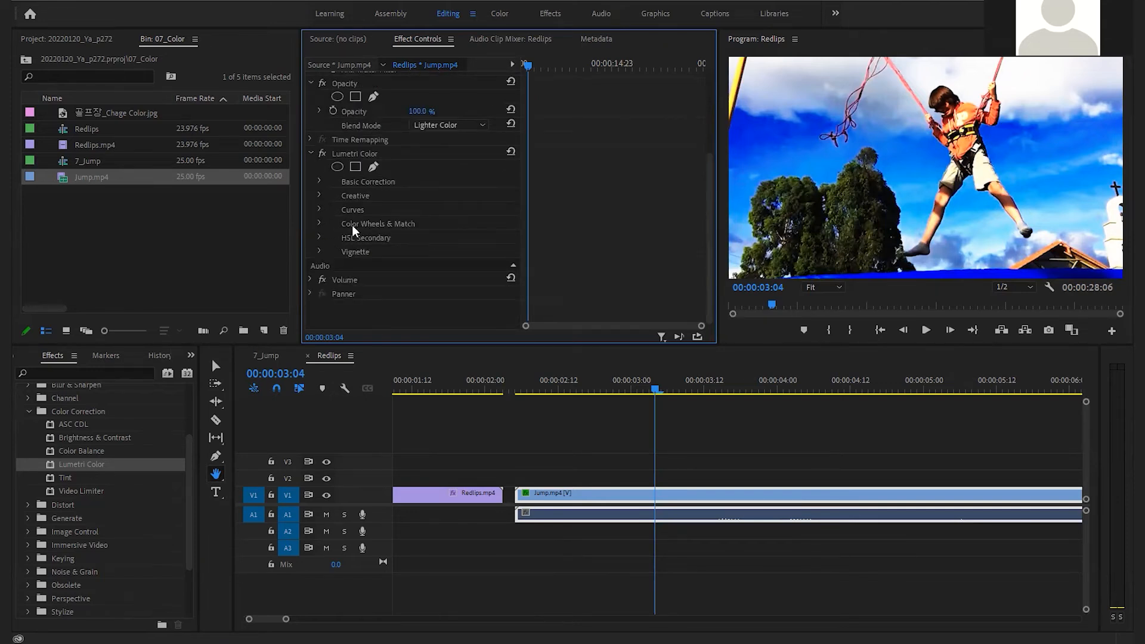
{"action": "left_click", "coordinate": [320, 224]}
{"action": "scroll", "coordinate": [451, 241], "scroll_direction": "down", "scroll_amount": 4}
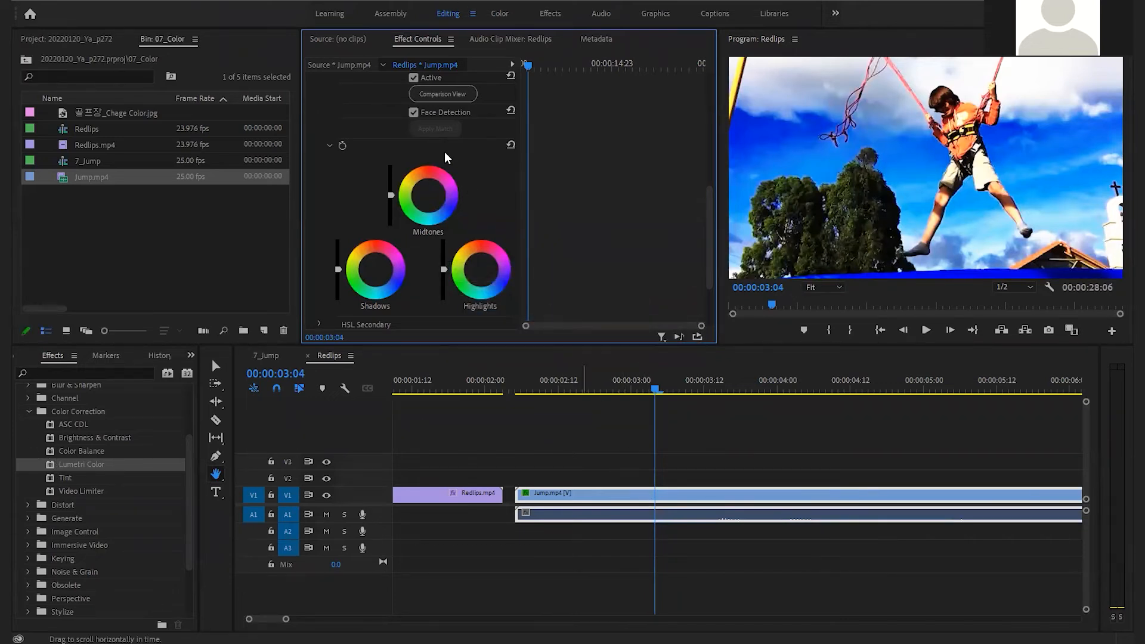
- View Lumetri Color's Basic Correction settings in the Color workspace and return to the Editing workspace
{"action": "left_click", "coordinate": [499, 14]}
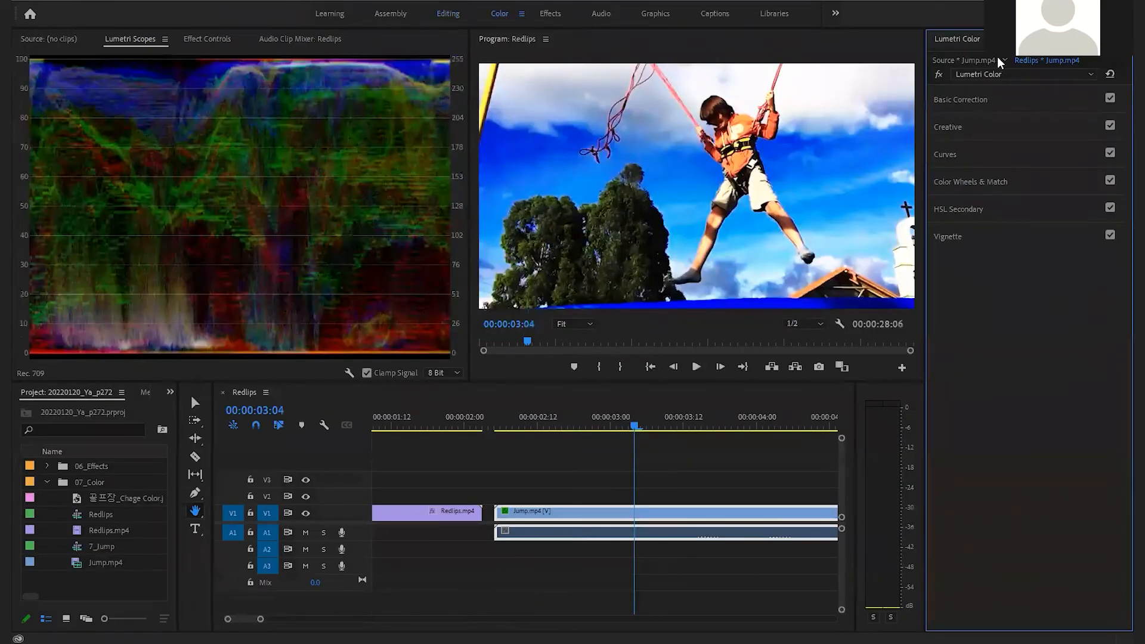
{"action": "left_click", "coordinate": [957, 100]}
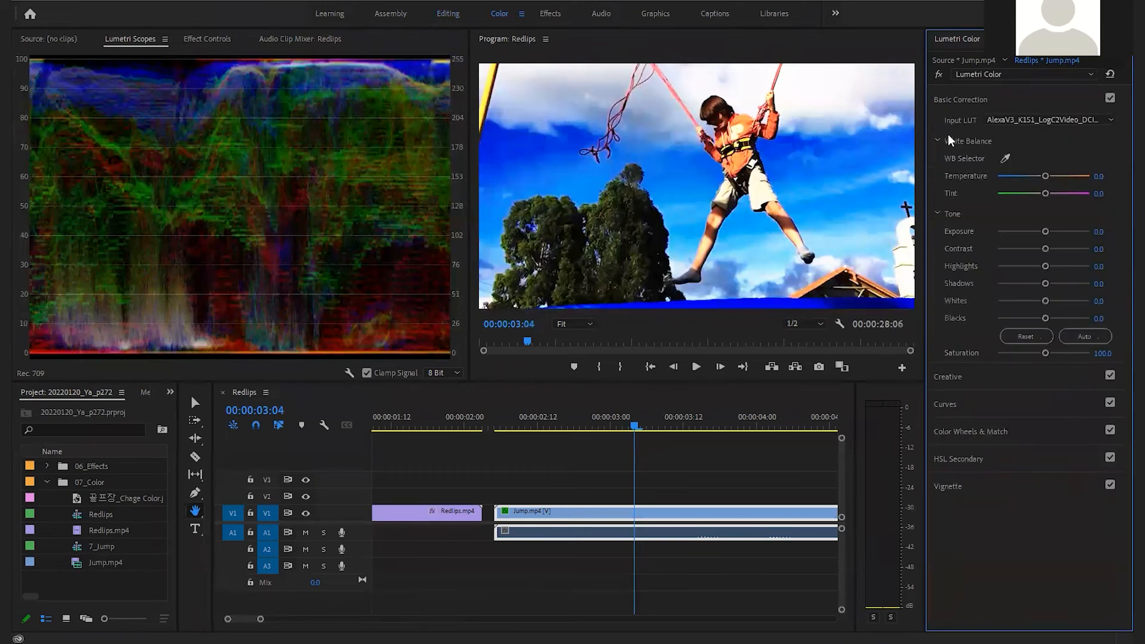
{"action": "left_click", "coordinate": [949, 100]}
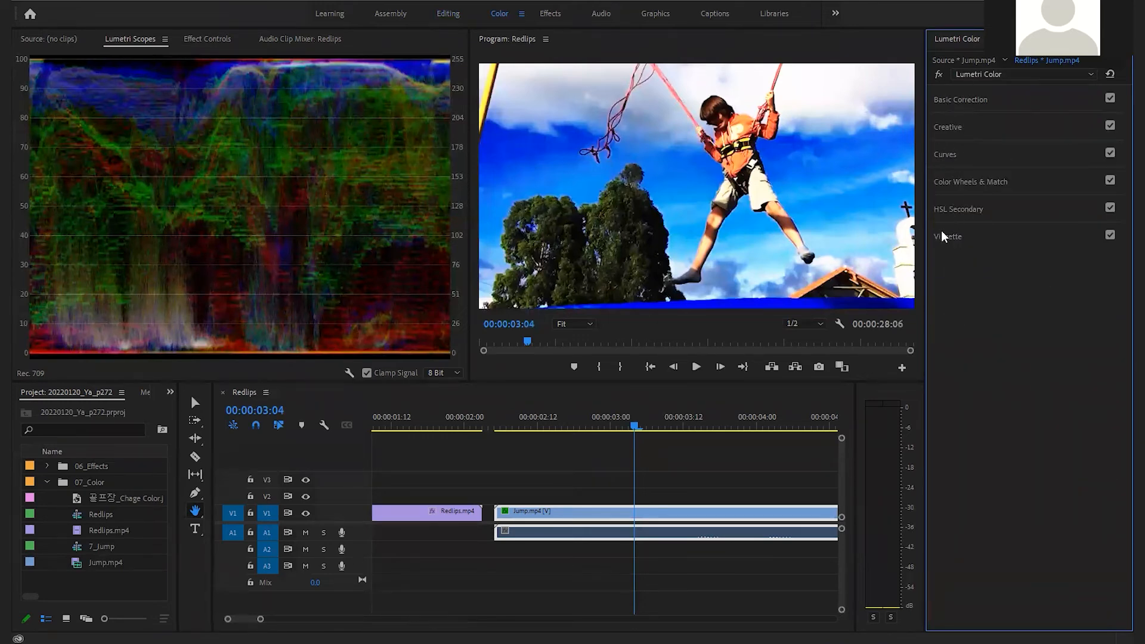
{"action": "left_click", "coordinate": [448, 14]}
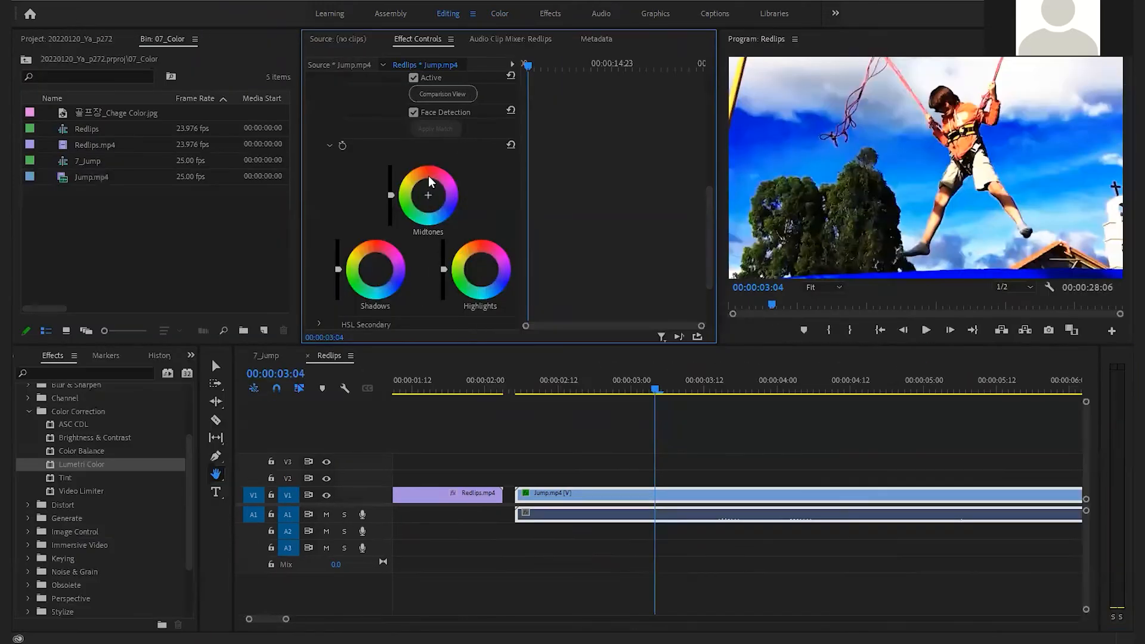
- Delete the Lumetri Color effect from the Jump.mp4 clip
{"action": "scroll", "coordinate": [437, 88], "scroll_direction": "up", "scroll_amount": 8}
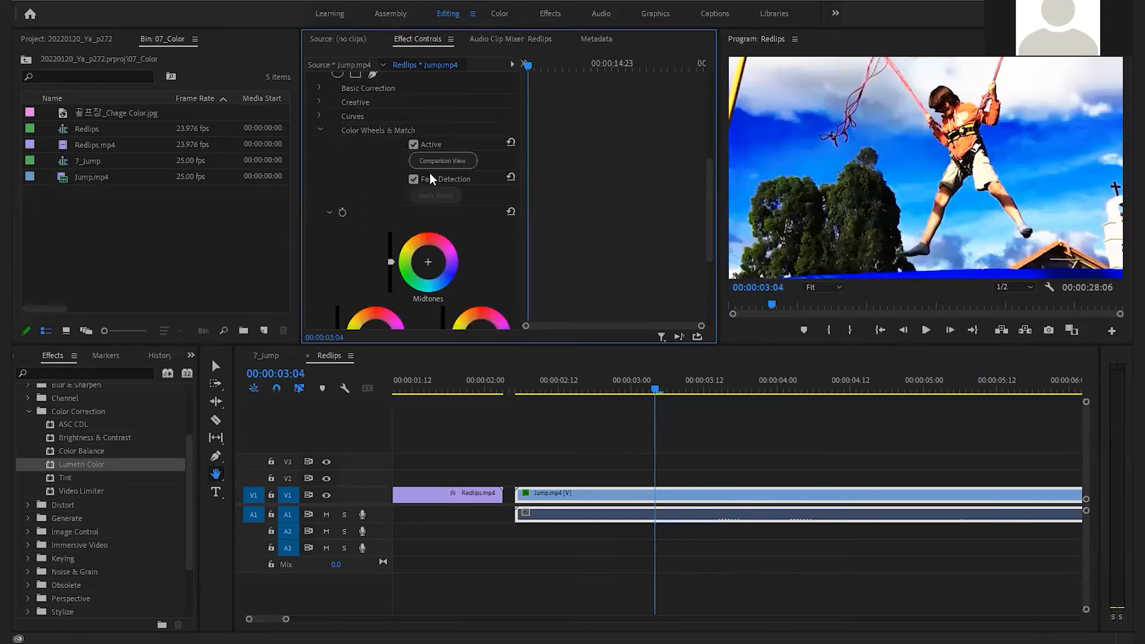
{"action": "left_click", "coordinate": [343, 224]}
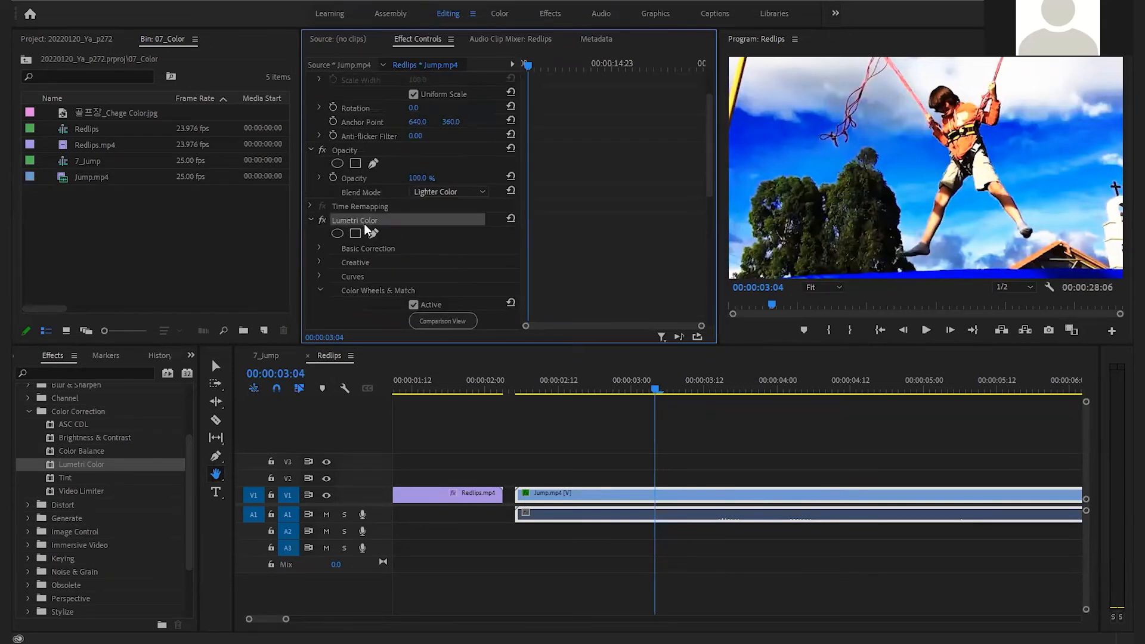
{"action": "key", "text": "Delete"}
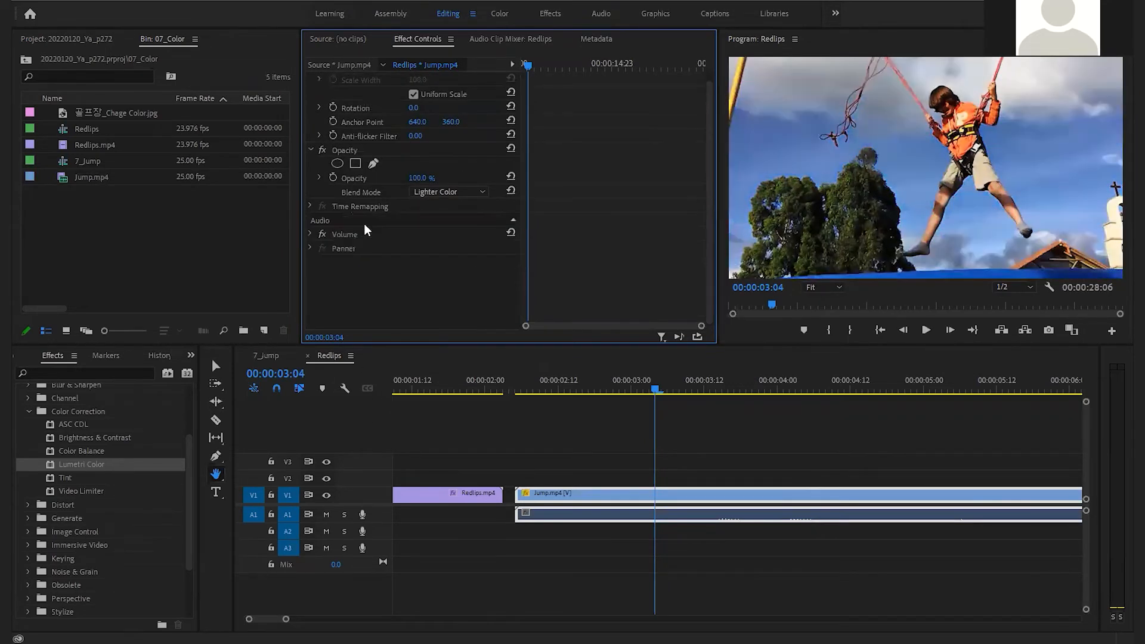
- Go to 00:00:02:21 and, in the Color workspace's Basic Correction, sample Jump.mp4's white balance from the white tower in the picture
{"action": "left_click", "coordinate": [611, 389]}
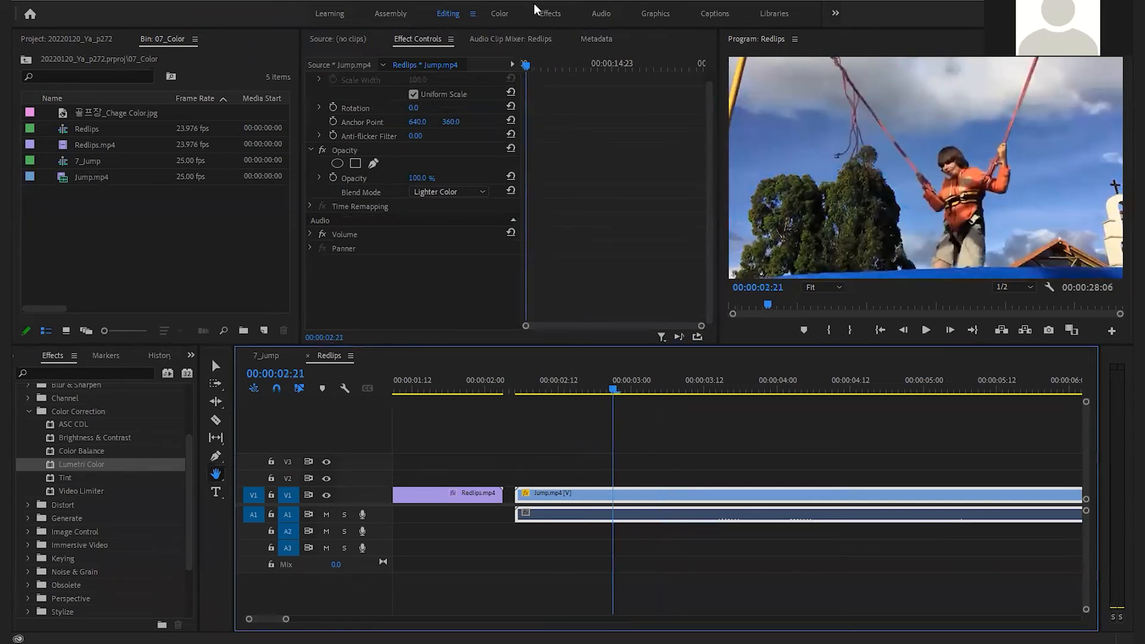
{"action": "left_click", "coordinate": [501, 14]}
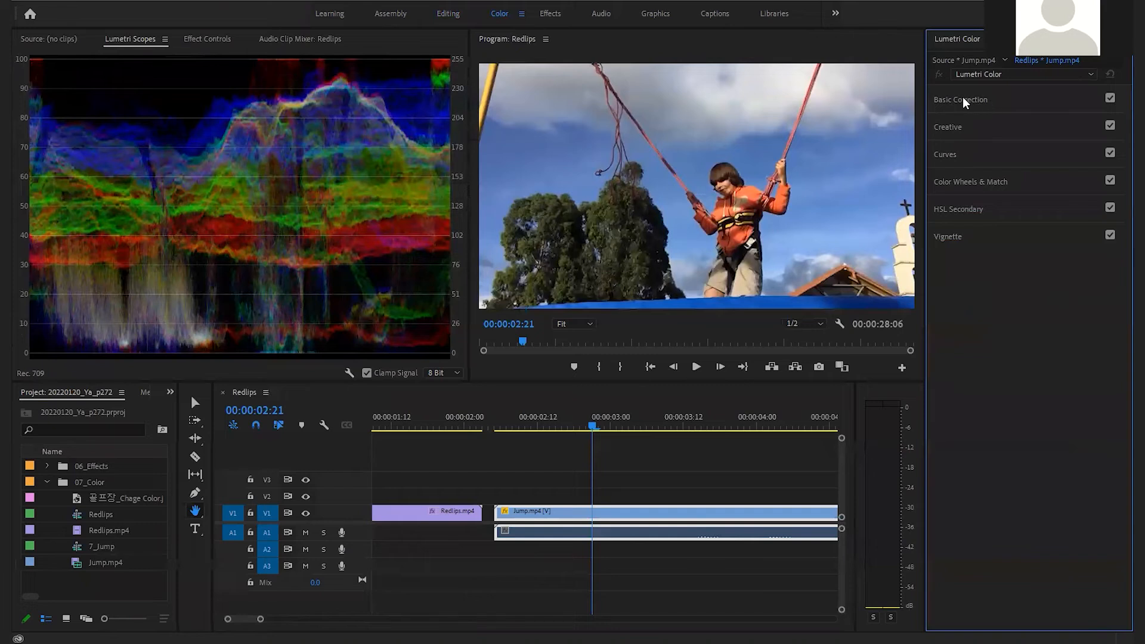
{"action": "left_click", "coordinate": [962, 99]}
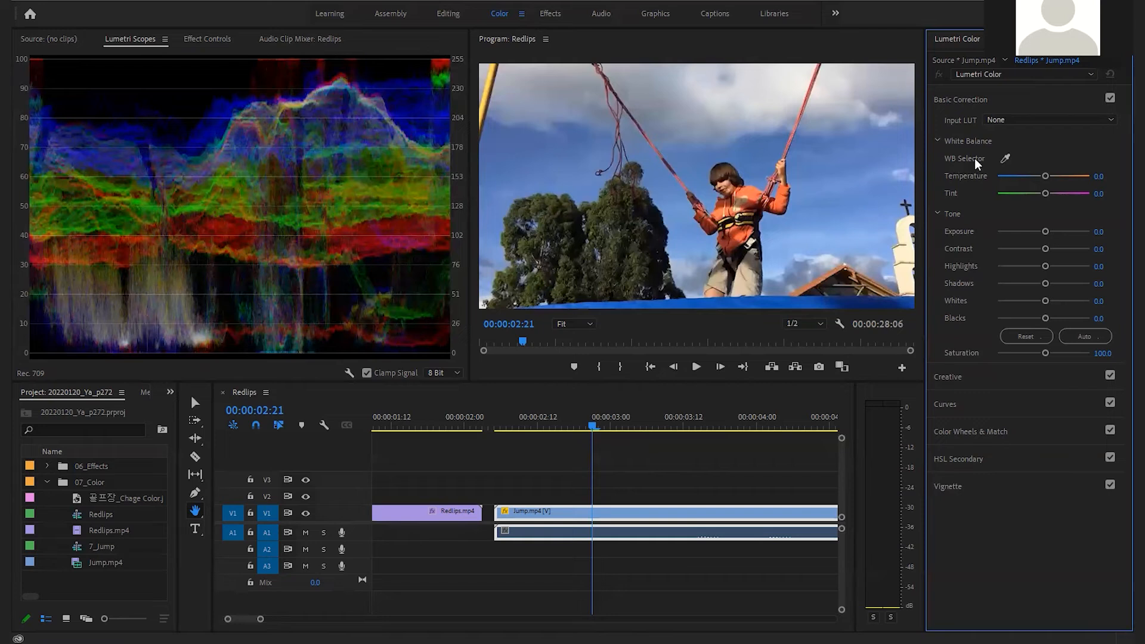
{"action": "left_click", "coordinate": [1005, 158]}
{"action": "left_click", "coordinate": [910, 249]}
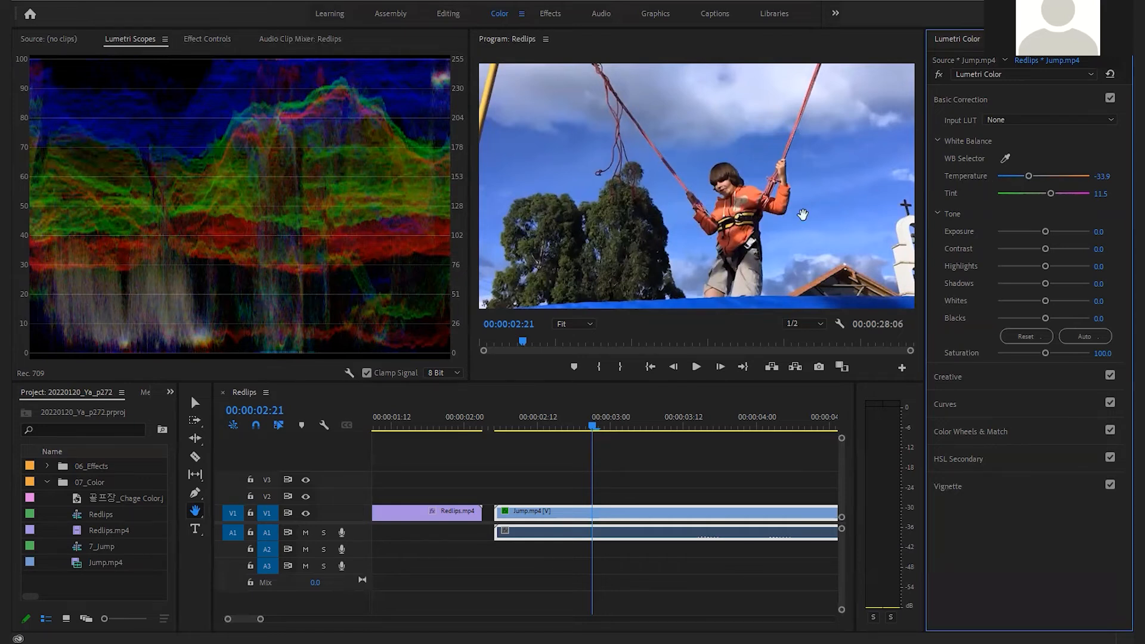
- Set the white balance of Jump.mp4 to Temperature 5.0 and Tint 20.9
{"action": "mouse_move", "coordinate": [1031, 175]}
{"action": "left_mouse_down"}
{"action": "mouse_move", "coordinate": [1074, 174]}
{"action": "mouse_move", "coordinate": [1025, 177]}
{"action": "mouse_move", "coordinate": [1044, 174]}
{"action": "left_mouse_up"}
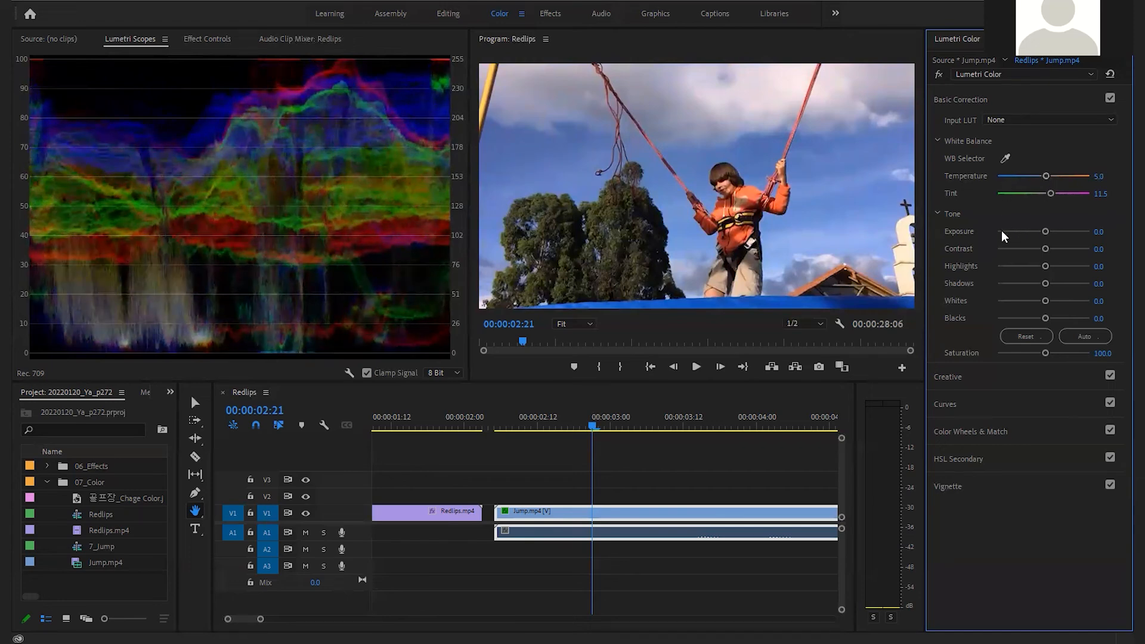
{"action": "mouse_move", "coordinate": [1047, 196]}
{"action": "left_mouse_down"}
{"action": "mouse_move", "coordinate": [1036, 196]}
{"action": "mouse_move", "coordinate": [1052, 194]}
{"action": "left_mouse_up"}
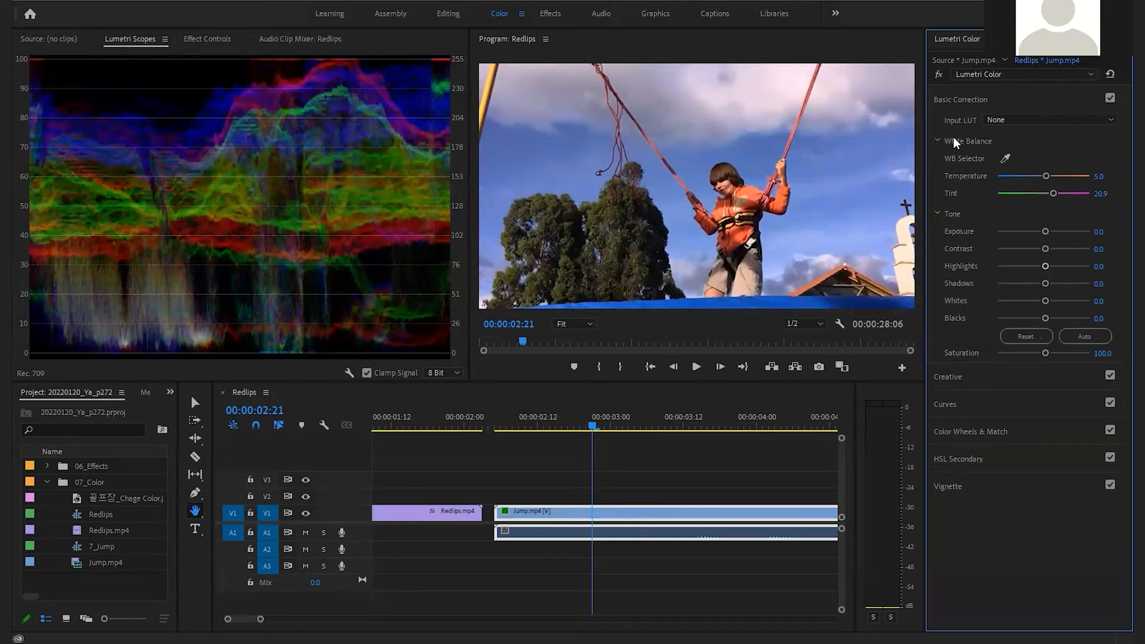
{"action": "left_click", "coordinate": [950, 102]}
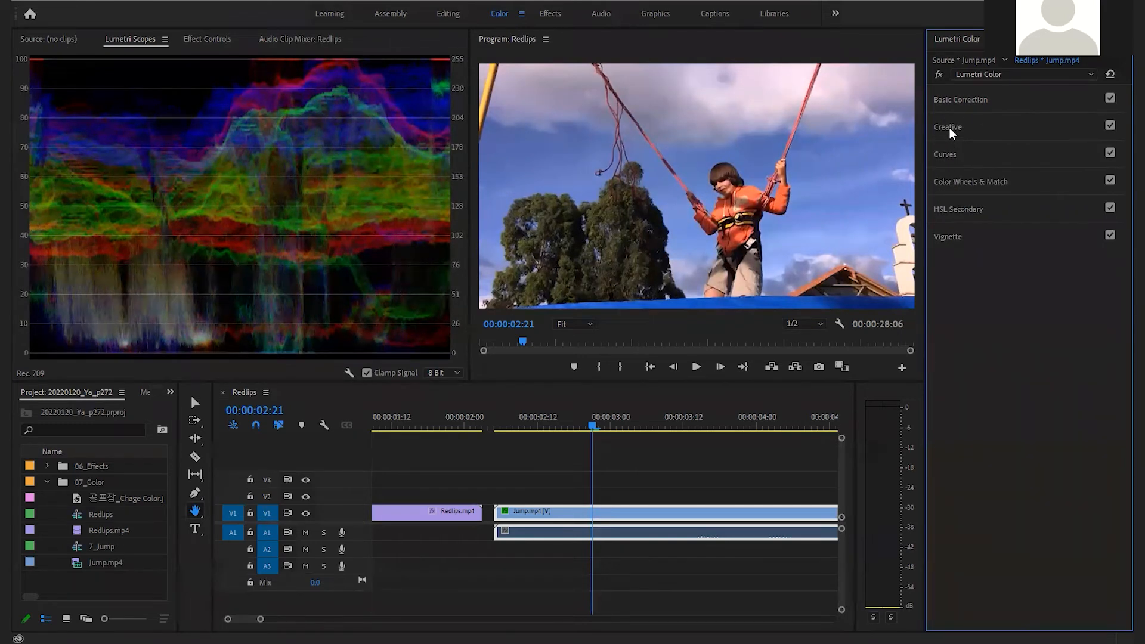
- Set Faded Film to 85.6 and slightly lower the Intensity in Jump.mp4's Creative settings
{"action": "left_click", "coordinate": [949, 127]}
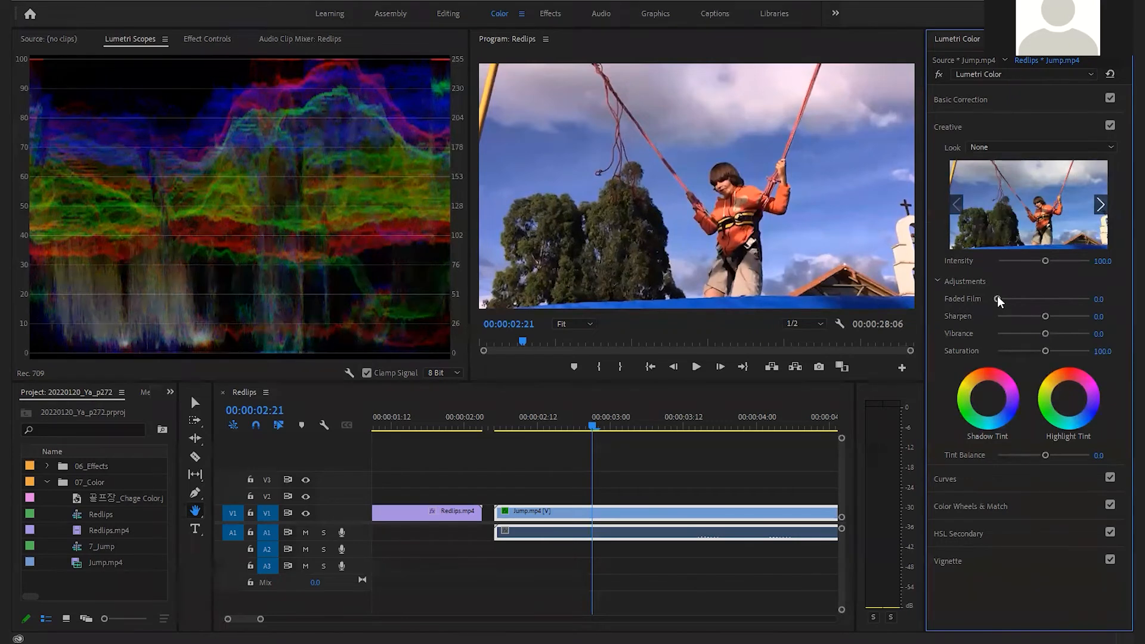
{"action": "left_click_drag", "start_coordinate": [998, 297], "coordinate": [1076, 297]}
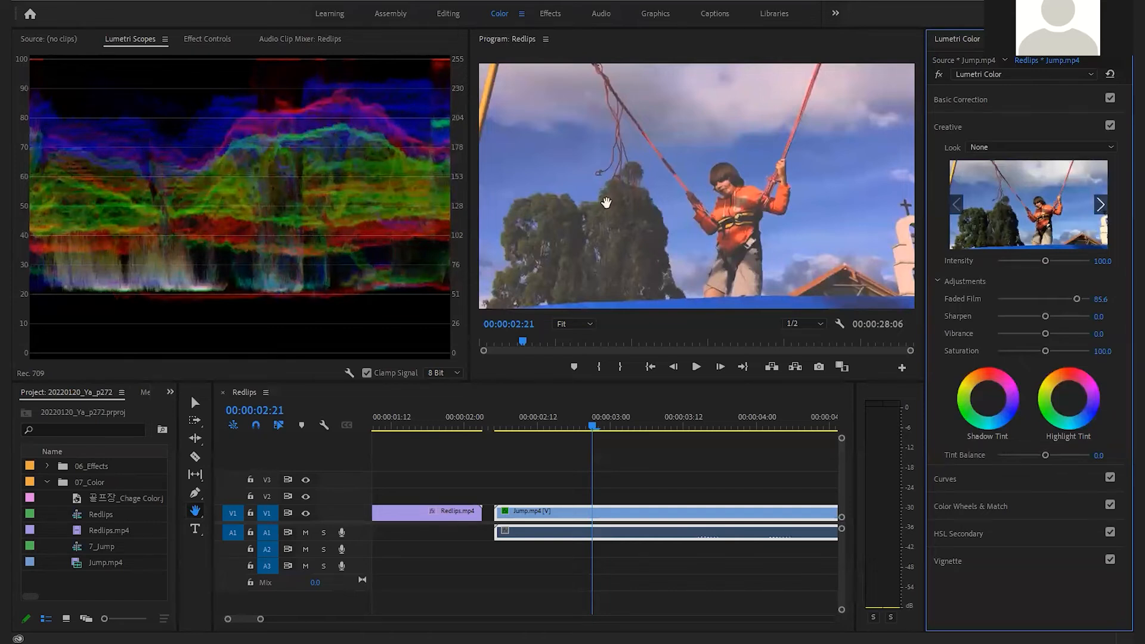
{"action": "left_click_drag", "start_coordinate": [1043, 262], "coordinate": [1031, 262]}
{"action": "left_click", "coordinate": [948, 129]}
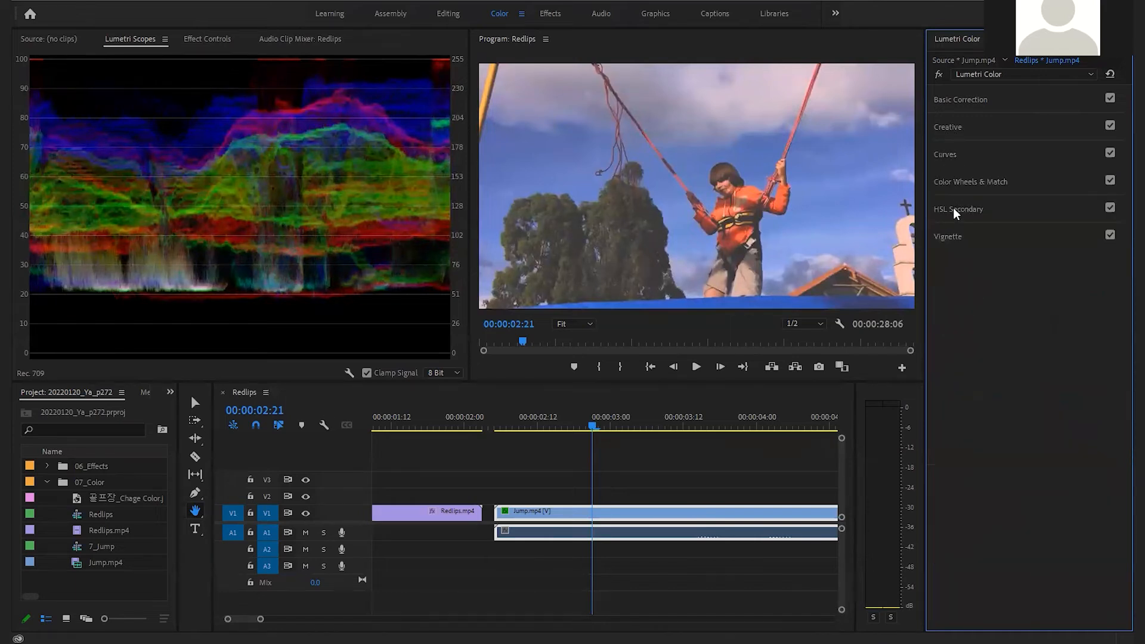
- Bend the red RGB curve downward in the midtones and add a nearly neutral midpoint to the green curve
{"action": "left_click", "coordinate": [940, 157]}
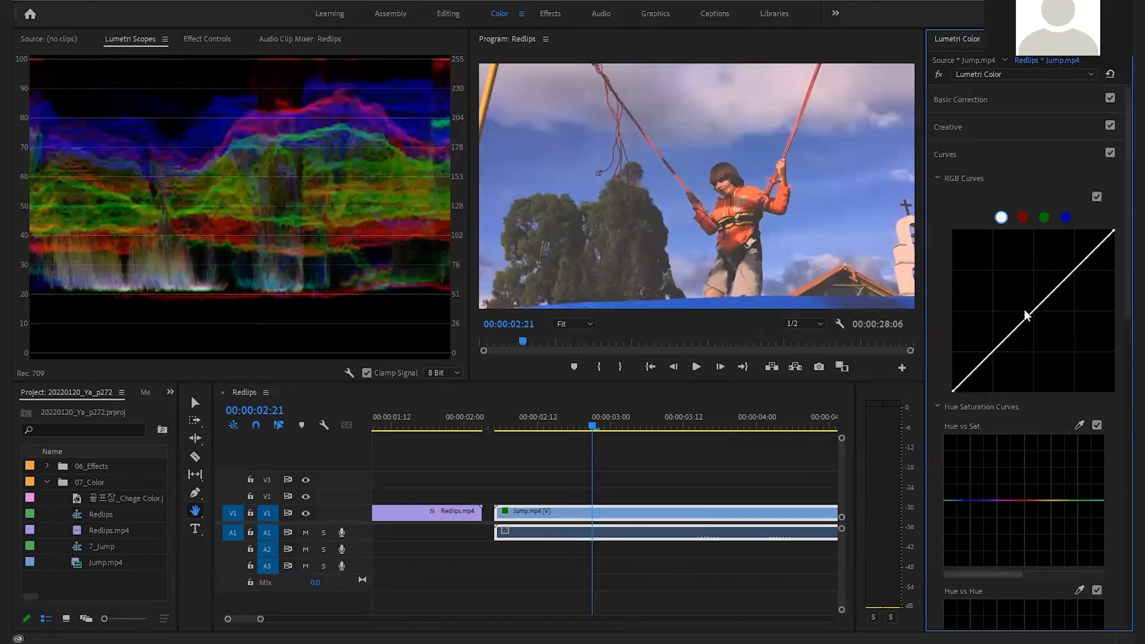
{"action": "left_click", "coordinate": [1023, 218]}
{"action": "left_click_drag", "start_coordinate": [1033, 316], "coordinate": [1038, 337]}
{"action": "left_click", "coordinate": [1044, 218]}
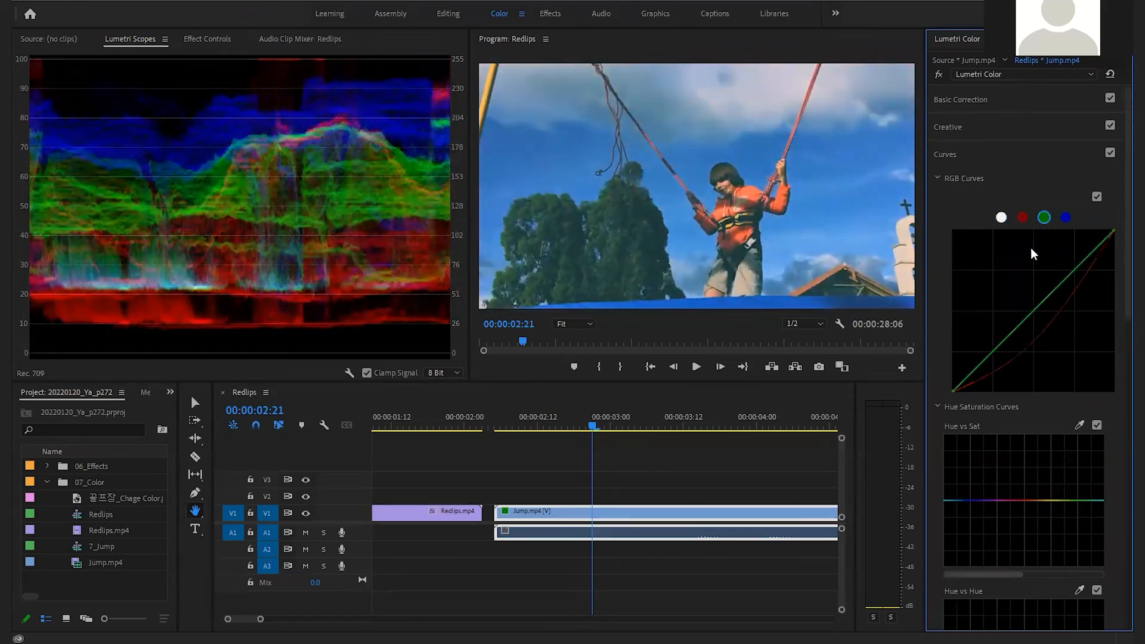
{"action": "left_click", "coordinate": [1026, 319]}
{"action": "mouse_move", "coordinate": [1026, 321]}
{"action": "left_mouse_down"}
{"action": "mouse_move", "coordinate": [1038, 326]}
{"action": "mouse_move", "coordinate": [1017, 305]}
{"action": "mouse_move", "coordinate": [1026, 318]}
{"action": "left_mouse_up"}
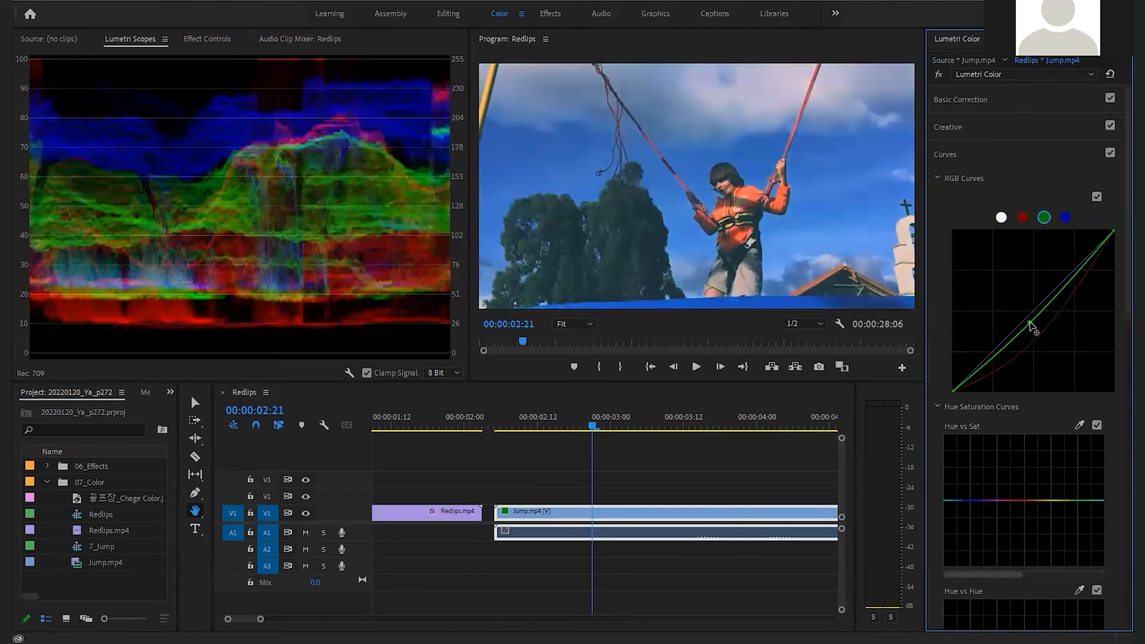
- Raise the midtones of the blue RGB curve slightly for Jump.mp4
{"action": "left_click", "coordinate": [1065, 218]}
{"action": "left_click_drag", "start_coordinate": [1024, 318], "coordinate": [1020, 311]}
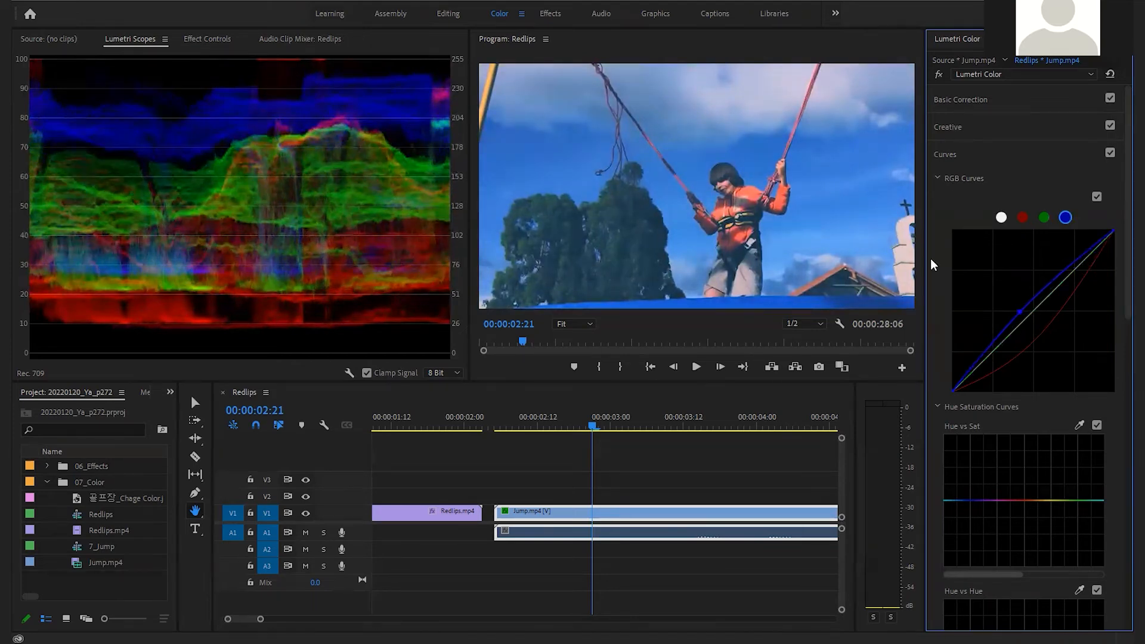
{"action": "left_click", "coordinate": [943, 157]}
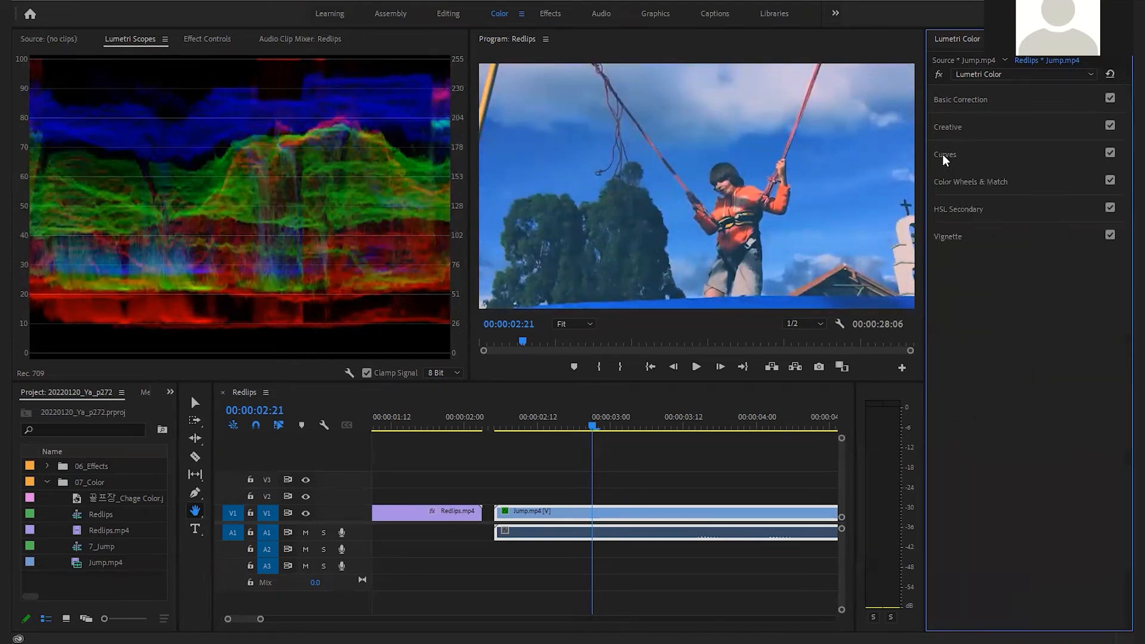
- Toggle Face Detection in the Color Wheels & Match settings for Jump.mp4
{"action": "left_click", "coordinate": [963, 181]}
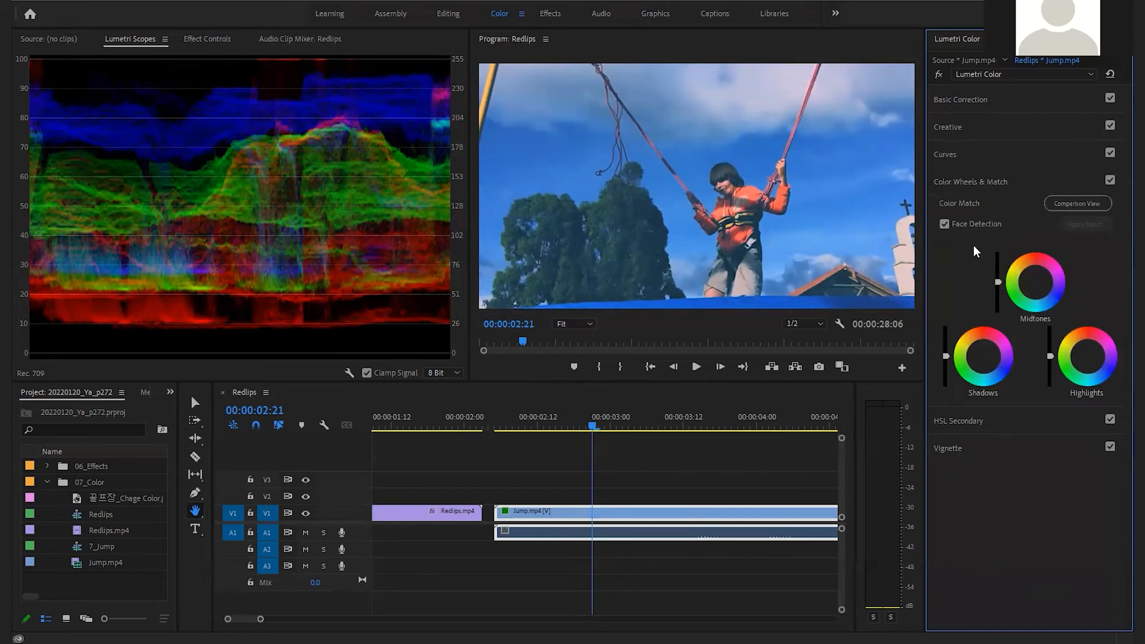
{"action": "left_click", "coordinate": [943, 224]}
{"action": "left_click", "coordinate": [967, 184]}
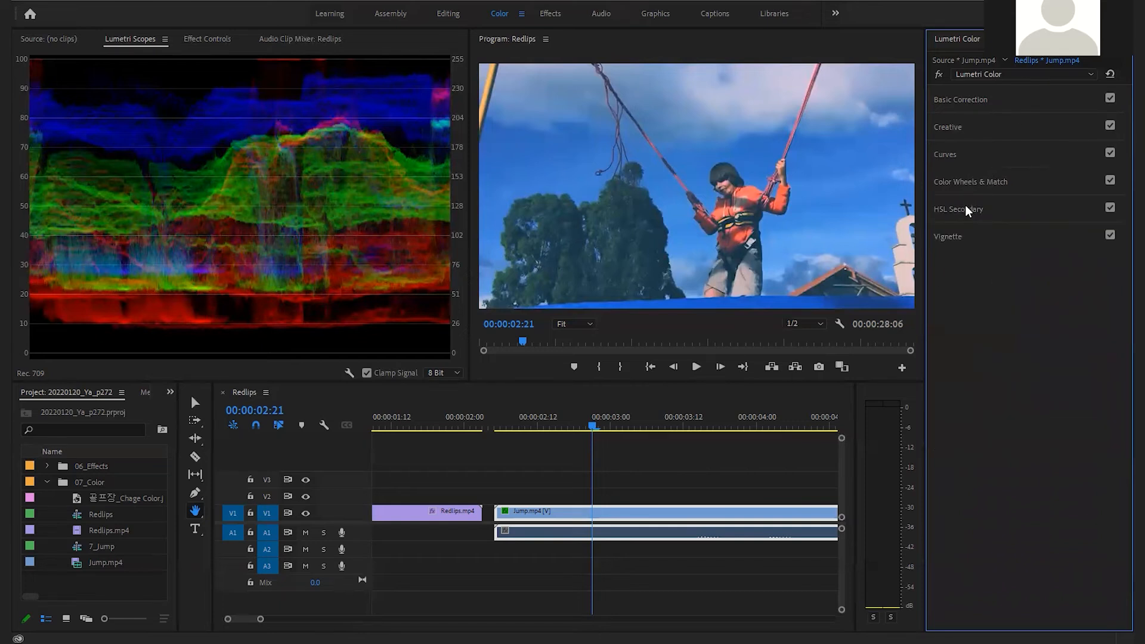
- Examine the HSL Secondary key, refine and correction settings for Jump.mp4
{"action": "left_click", "coordinate": [963, 210]}
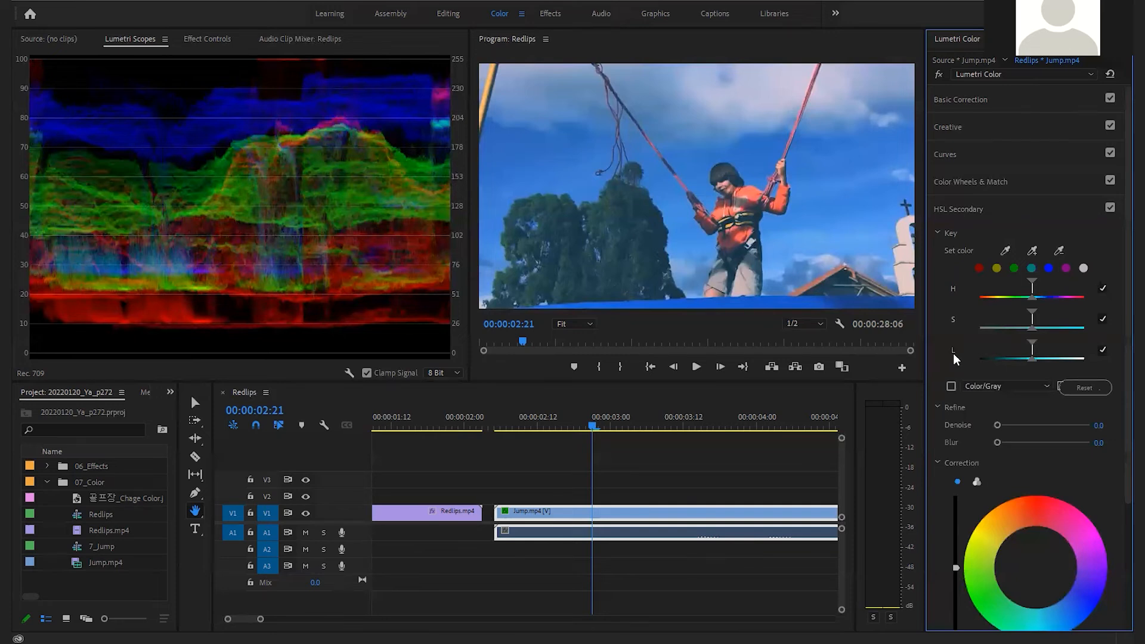
{"action": "mouse_move", "coordinate": [1031, 344]}
{"action": "left_mouse_down"}
{"action": "mouse_move", "coordinate": [1058, 349]}
{"action": "mouse_move", "coordinate": [1029, 358]}
{"action": "mouse_move", "coordinate": [1033, 349]}
{"action": "left_mouse_up"}
{"action": "left_click", "coordinate": [972, 210]}
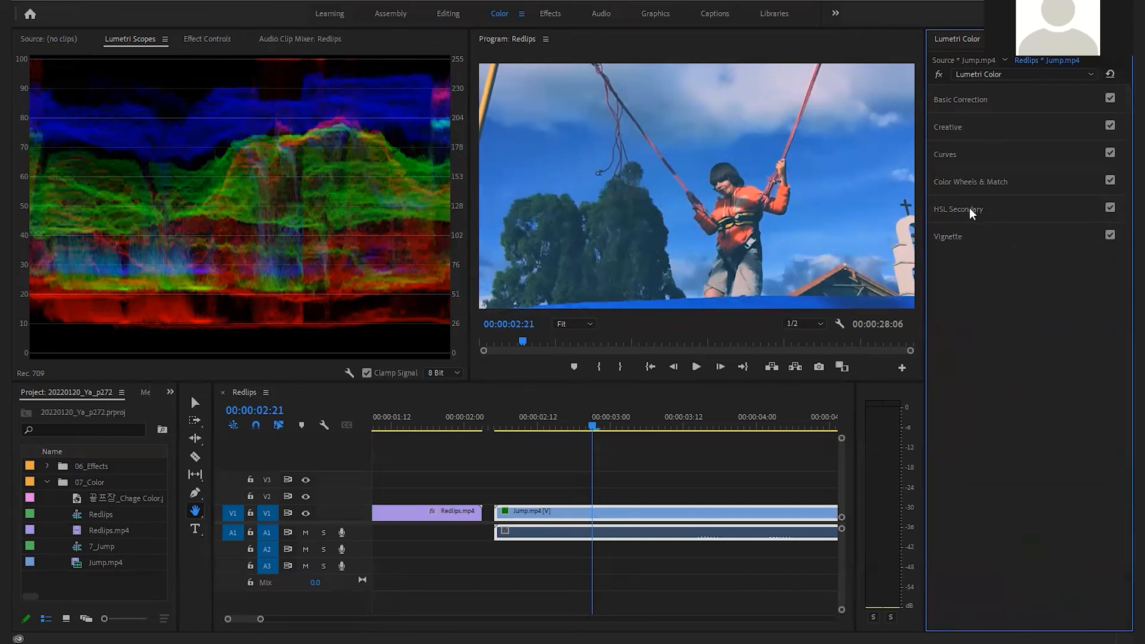
- Set the Vignette Roundness to 13.7 for Jump.mp4 and check the frame at 00:00:03:01
{"action": "left_click", "coordinate": [959, 239]}
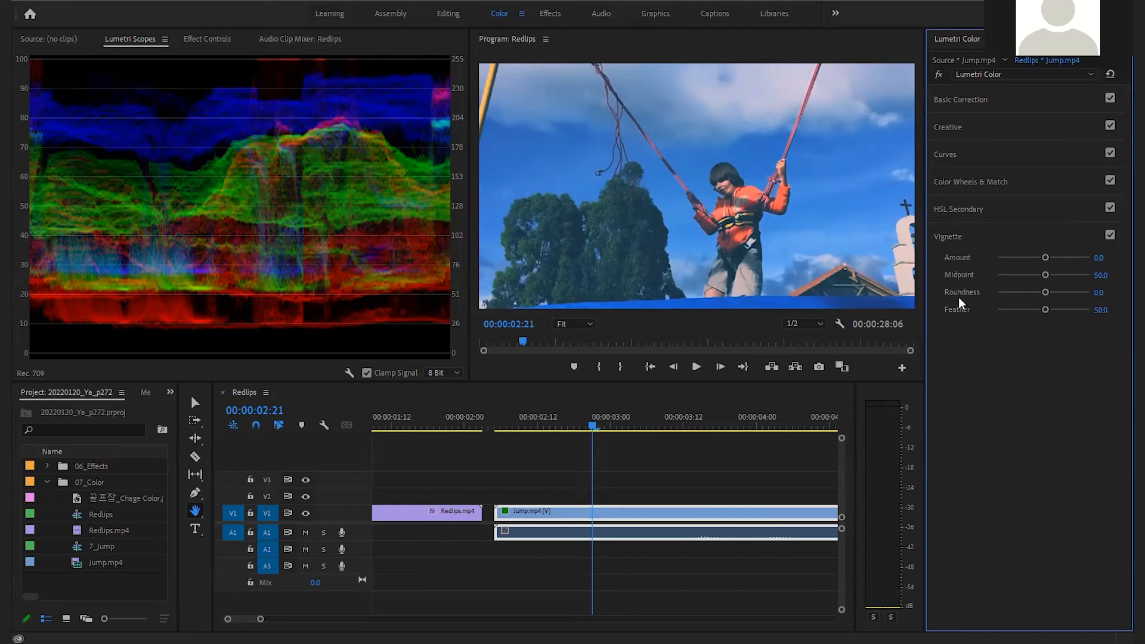
{"action": "mouse_move", "coordinate": [1045, 292]}
{"action": "left_mouse_down"}
{"action": "mouse_move", "coordinate": [1014, 302]}
{"action": "mouse_move", "coordinate": [1050, 301]}
{"action": "left_mouse_up"}
{"action": "left_click_drag", "start_coordinate": [591, 421], "coordinate": [616, 421]}
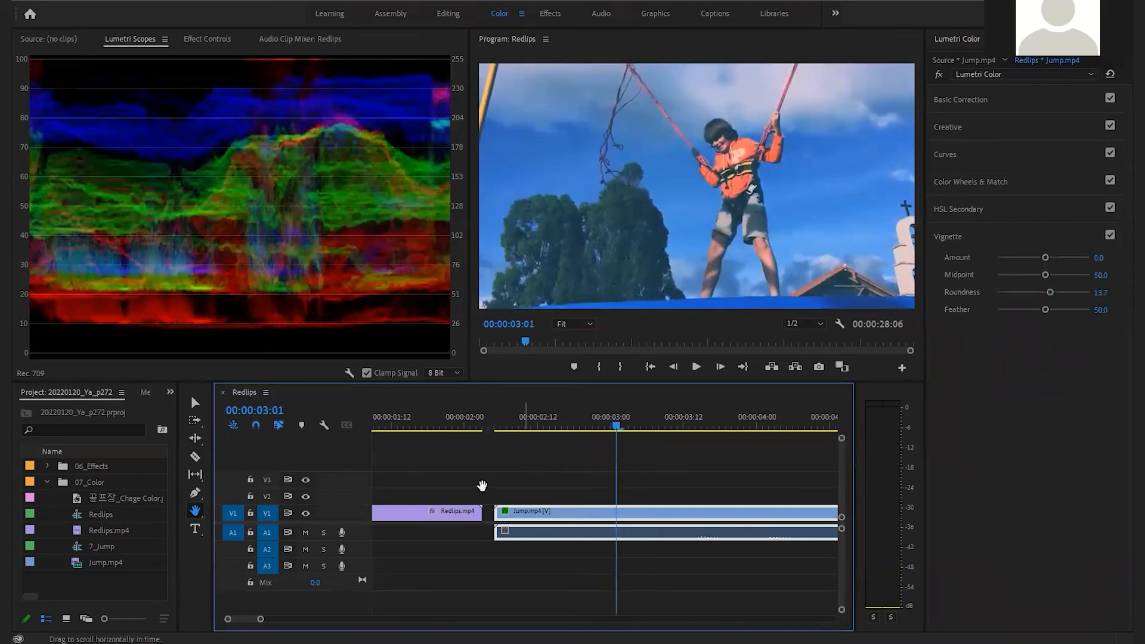
- Add the 2_00022.MTS clip from the 06_Effects bin to V1 of the Redlips sequence, right after Jump.mp4
{"action": "scroll", "coordinate": [626, 492], "scroll_direction": "right", "scroll_amount": 5}
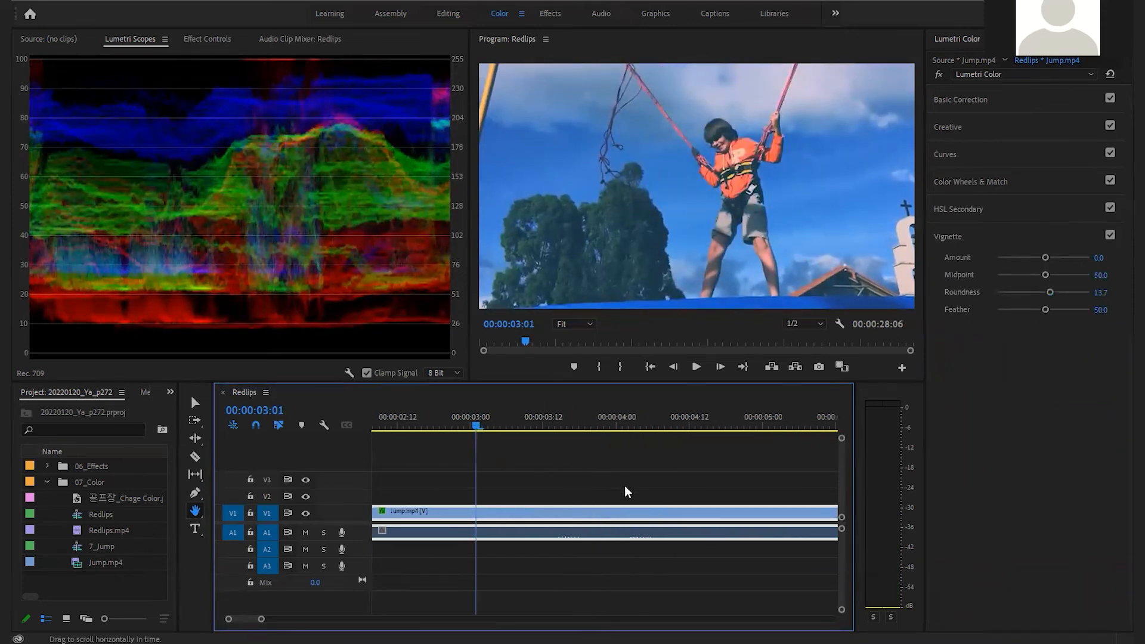
{"action": "scroll", "coordinate": [623, 493], "scroll_direction": "right", "scroll_amount": 4}
{"action": "left_click", "coordinate": [46, 467]}
{"action": "scroll", "coordinate": [498, 493], "scroll_direction": "right", "scroll_amount": 6}
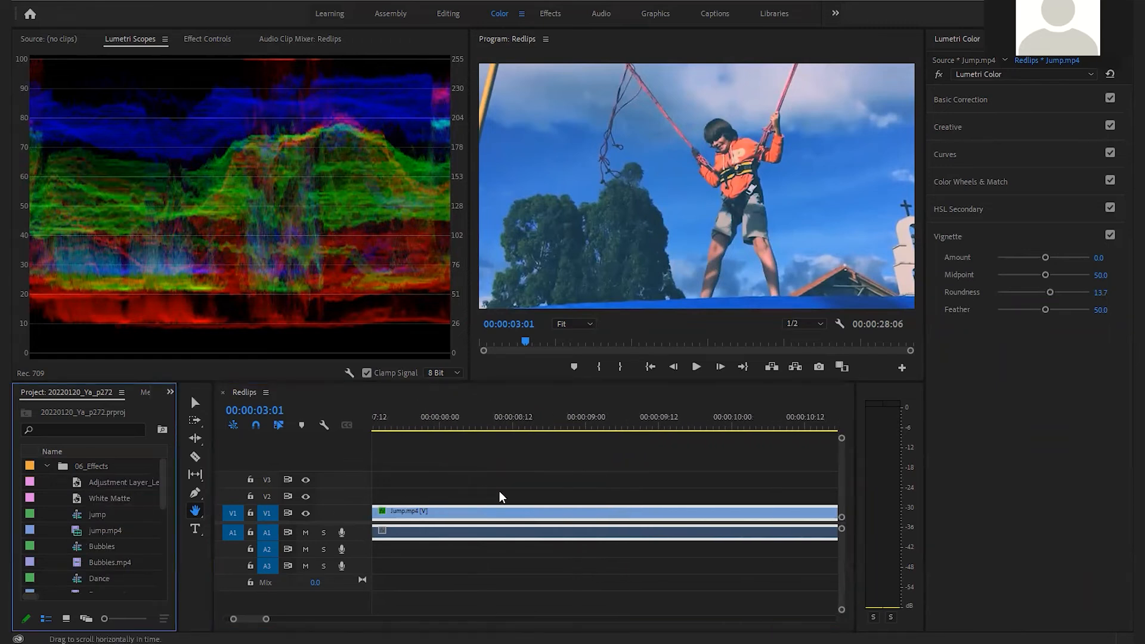
{"action": "left_click", "coordinate": [517, 427]}
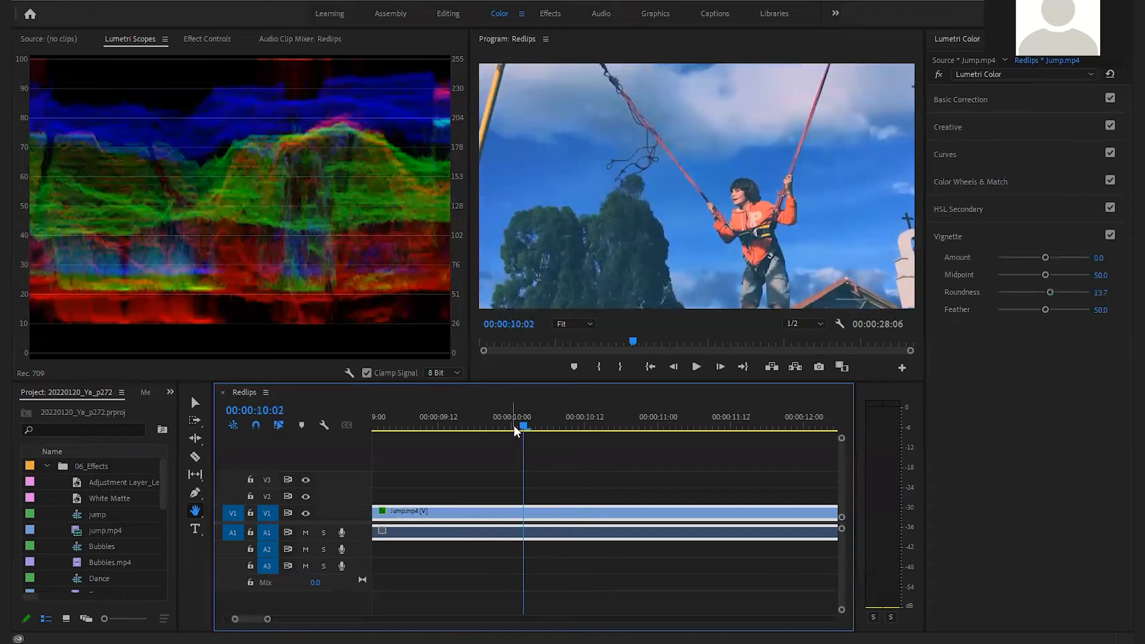
{"action": "key", "text": "backslash"}
{"action": "scroll", "coordinate": [105, 570], "scroll_direction": "down", "scroll_amount": 2}
{"action": "scroll", "coordinate": [105, 572], "scroll_direction": "down", "scroll_amount": 2}
{"action": "left_click_drag", "start_coordinate": [81, 556], "coordinate": [803, 523]}
{"action": "left_click", "coordinate": [821, 427]}
{"action": "left_click_drag", "start_coordinate": [767, 486], "coordinate": [672, 550]}
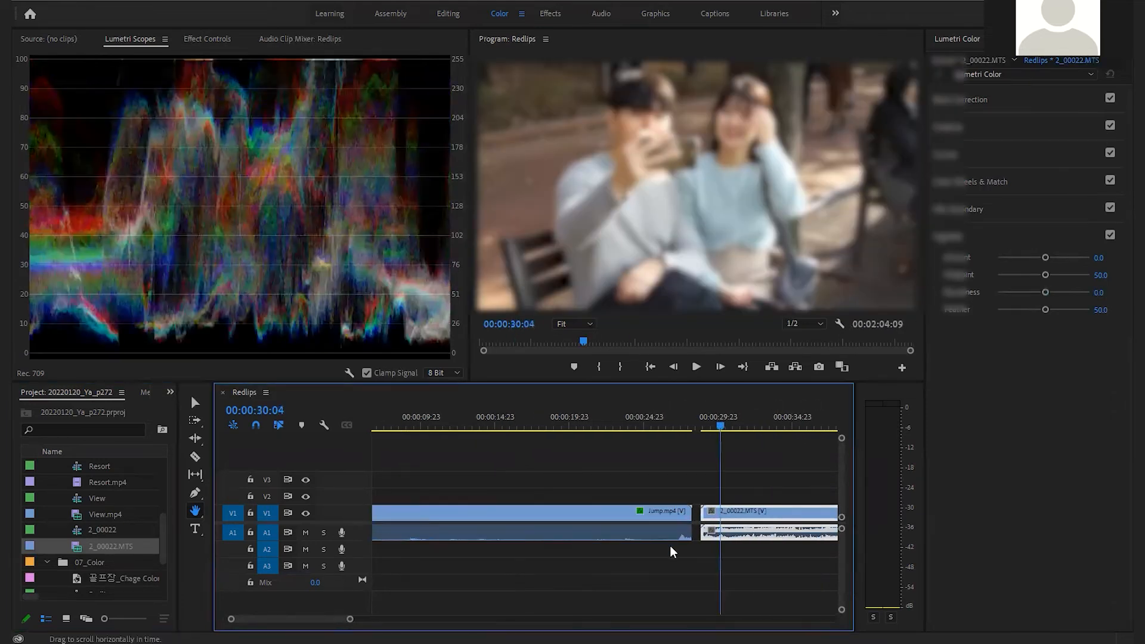
- Set the Vignette Amount to -1.4 and Roundness to 2.2 on 2_00022.MTS, previewing the frame at 00:00:41:03
{"action": "scroll", "coordinate": [672, 548], "scroll_direction": "down", "scroll_amount": 5}
{"action": "left_click", "coordinate": [544, 420]}
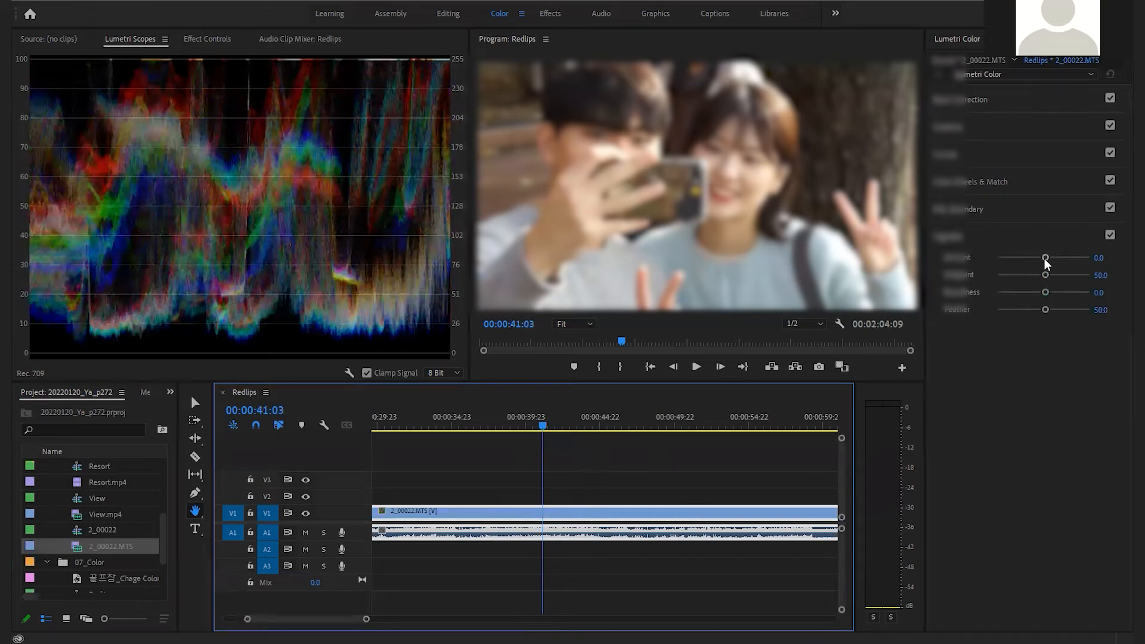
{"action": "mouse_move", "coordinate": [1045, 258]}
{"action": "left_mouse_down"}
{"action": "mouse_move", "coordinate": [1064, 258]}
{"action": "mouse_move", "coordinate": [984, 269]}
{"action": "mouse_move", "coordinate": [1022, 258]}
{"action": "left_mouse_up"}
{"action": "mouse_move", "coordinate": [1045, 295]}
{"action": "left_mouse_down"}
{"action": "mouse_move", "coordinate": [1073, 293]}
{"action": "mouse_move", "coordinate": [997, 296]}
{"action": "mouse_move", "coordinate": [1075, 291]}
{"action": "mouse_move", "coordinate": [1044, 292]}
{"action": "left_mouse_up"}
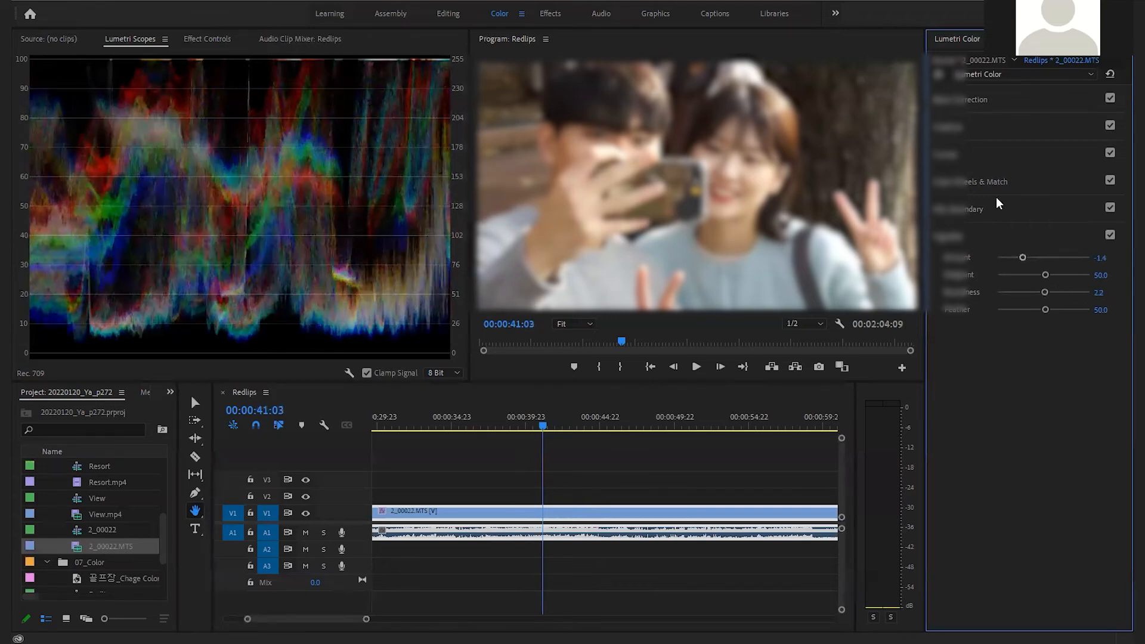
- Set the 2_00022.MTS vignette to Midpoint 0.0, Roundness 6.5 and Feather 38.8
{"action": "left_click_drag", "start_coordinate": [1045, 293], "coordinate": [1008, 279]}
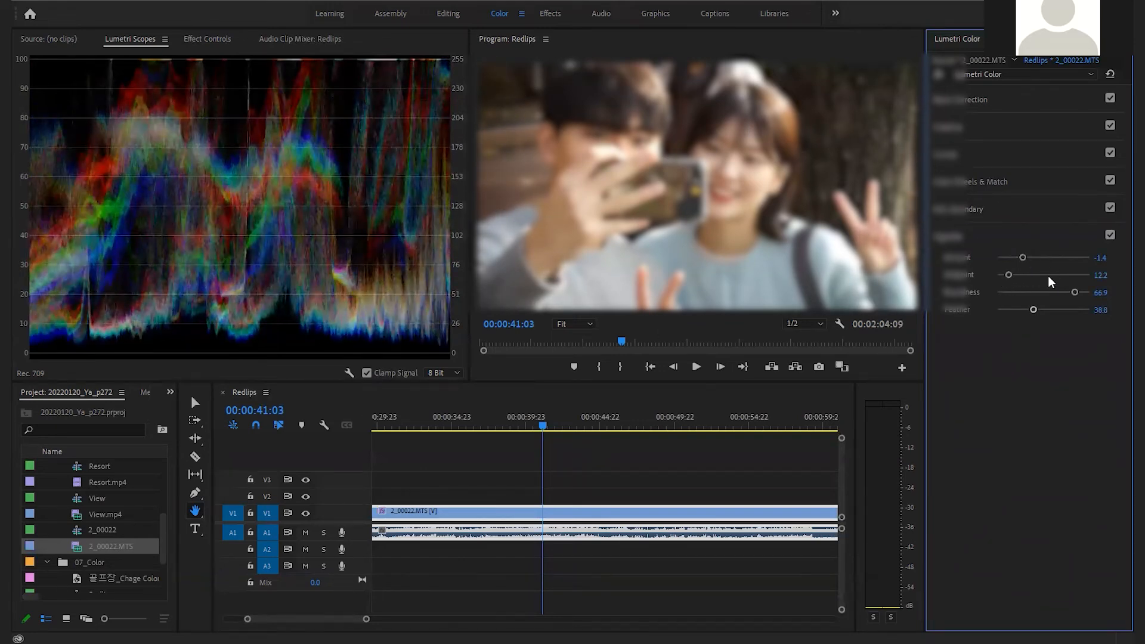
{"action": "left_click_drag", "start_coordinate": [1012, 278], "coordinate": [986, 291]}
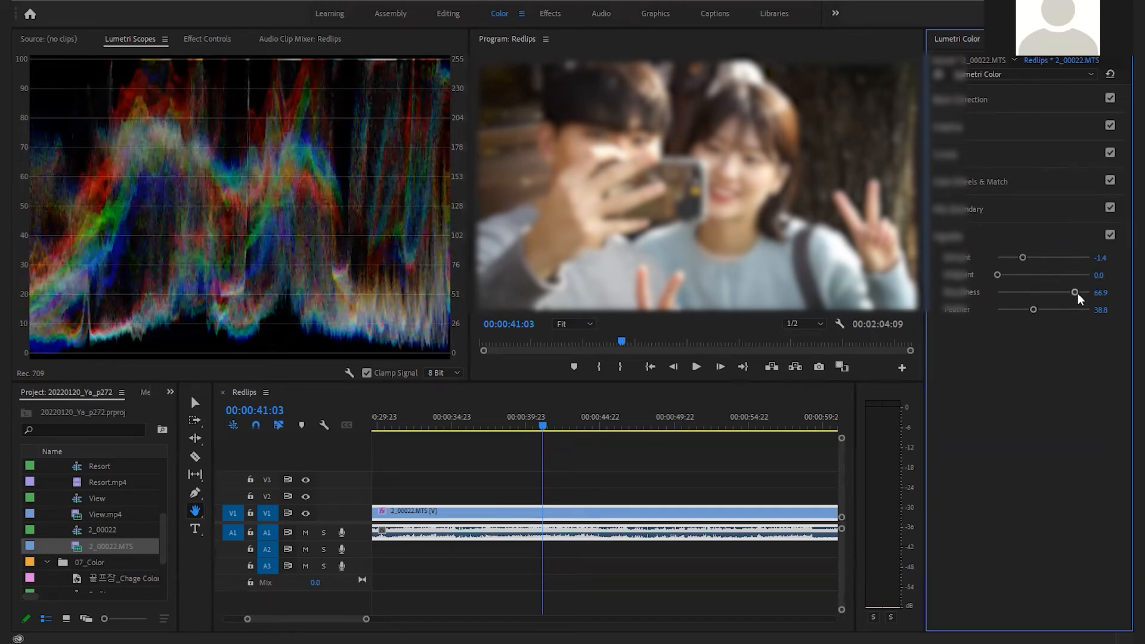
{"action": "left_click_drag", "start_coordinate": [1076, 296], "coordinate": [1047, 303]}
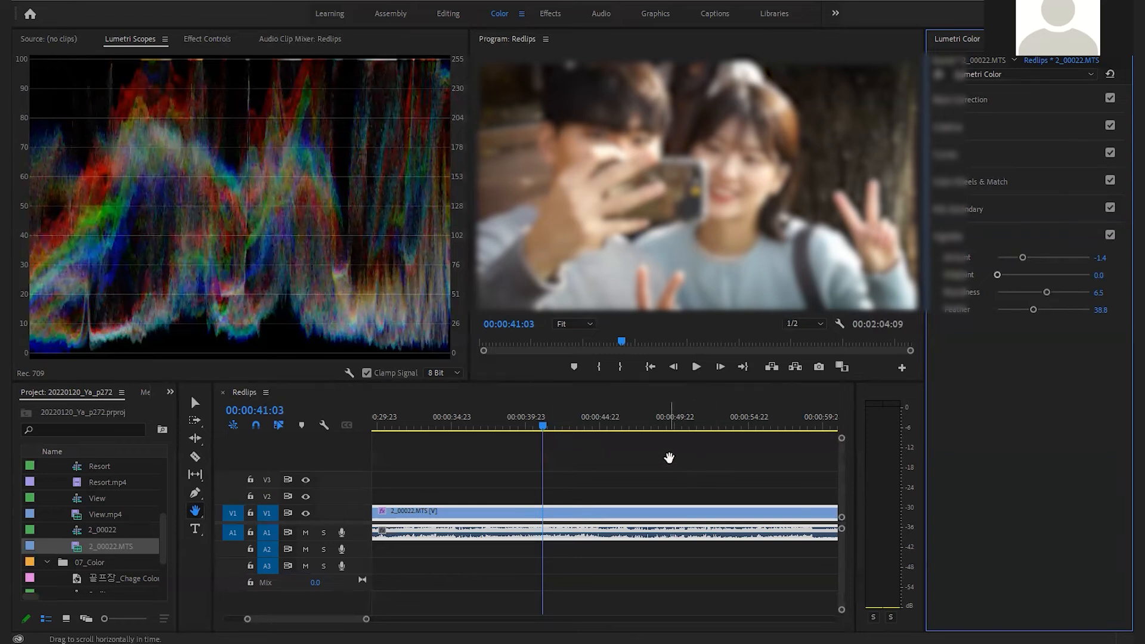
- Switch to the Editing workspace and create an HD Bars and Tone item at 1280 x 720, 23.976 fps, square pixels and 48000 Hz
{"action": "key", "text": "backslash"}
{"action": "left_click", "coordinate": [794, 425]}
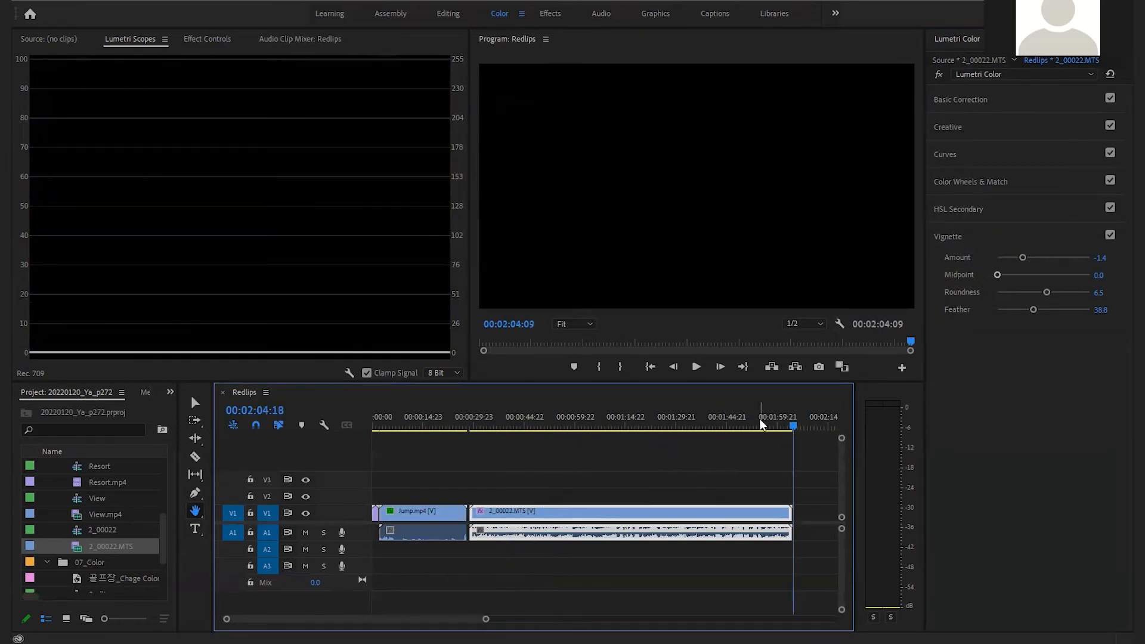
{"action": "left_click", "coordinate": [447, 15]}
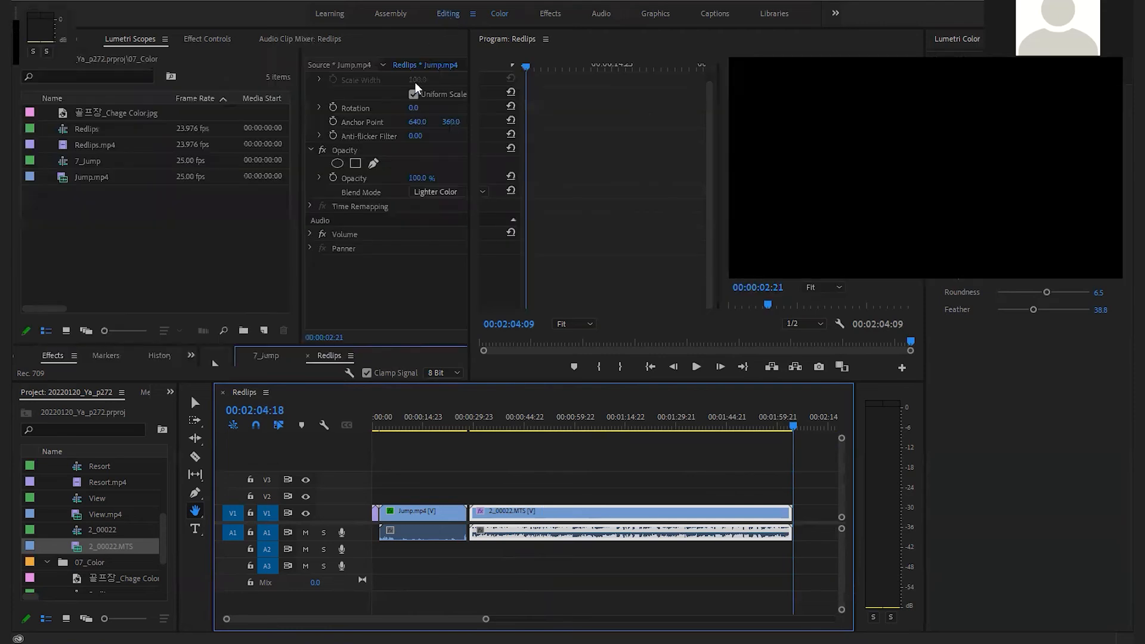
{"action": "left_click", "coordinate": [264, 331]}
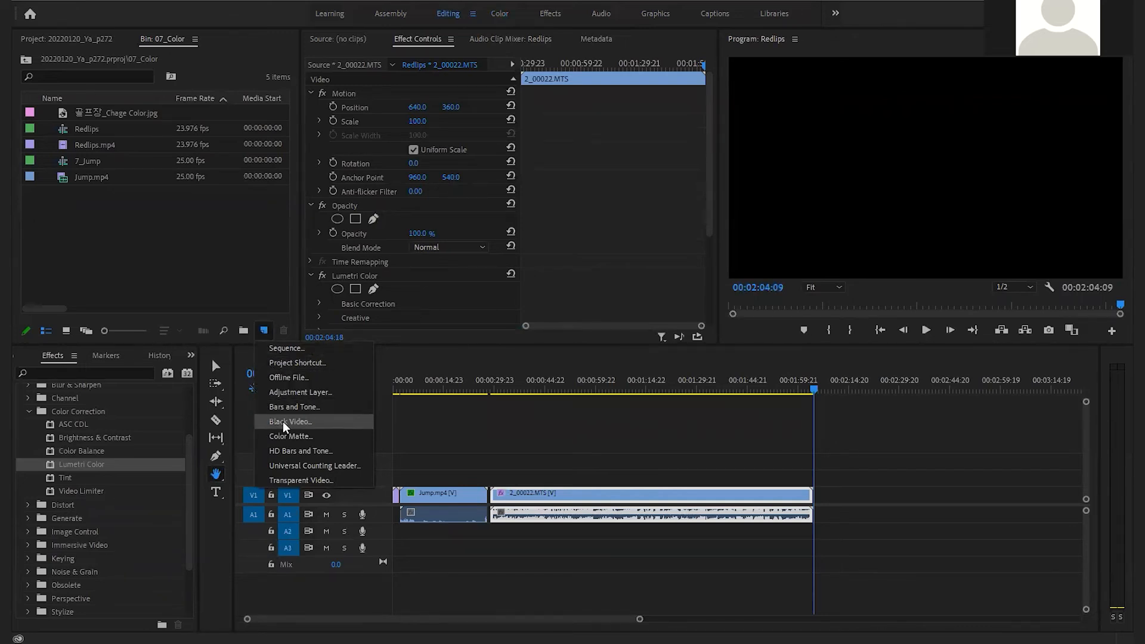
{"action": "left_click", "coordinate": [313, 455]}
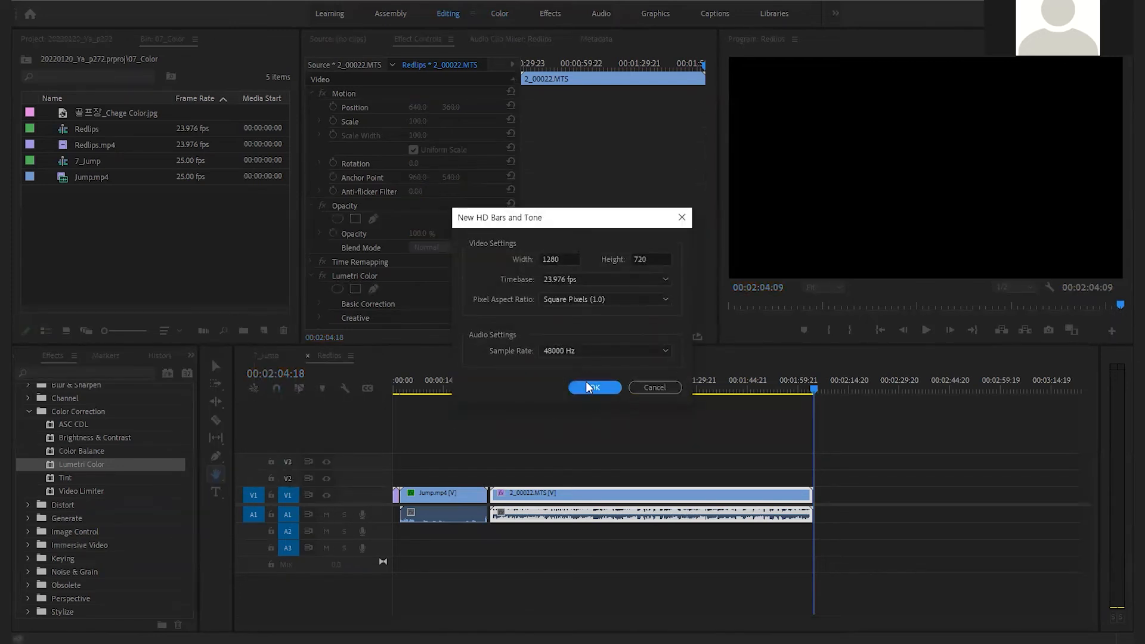
{"action": "left_click", "coordinate": [589, 387]}
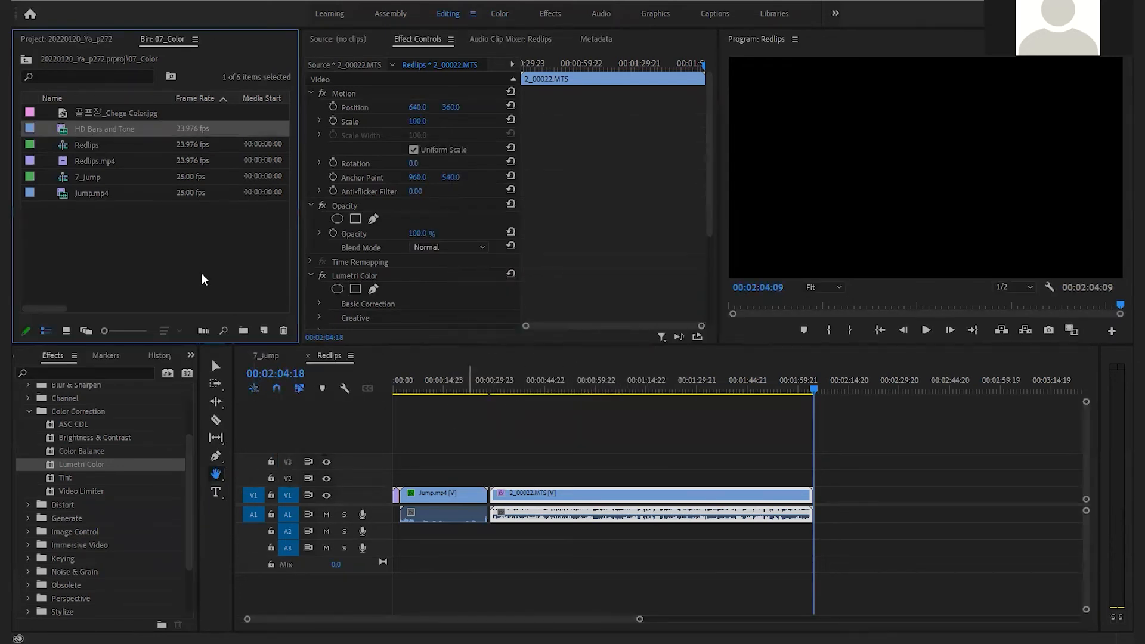
- Inspect the Tone Settings of the HD Bars and Tone item without changing them
{"action": "double_click", "coordinate": [66, 133]}
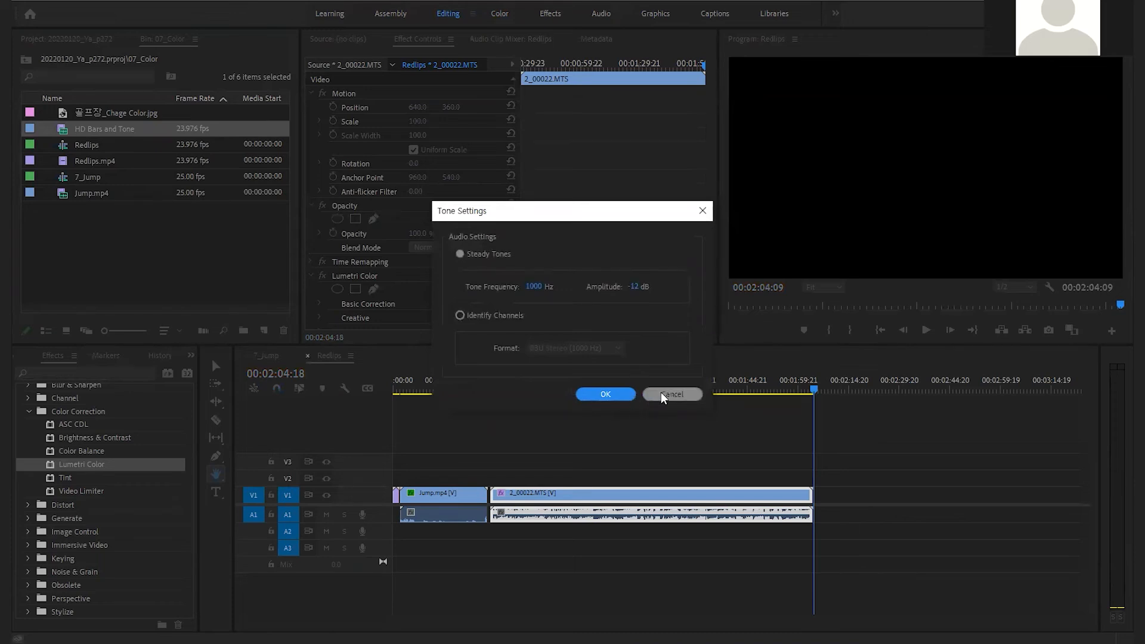
{"action": "left_click", "coordinate": [607, 395]}
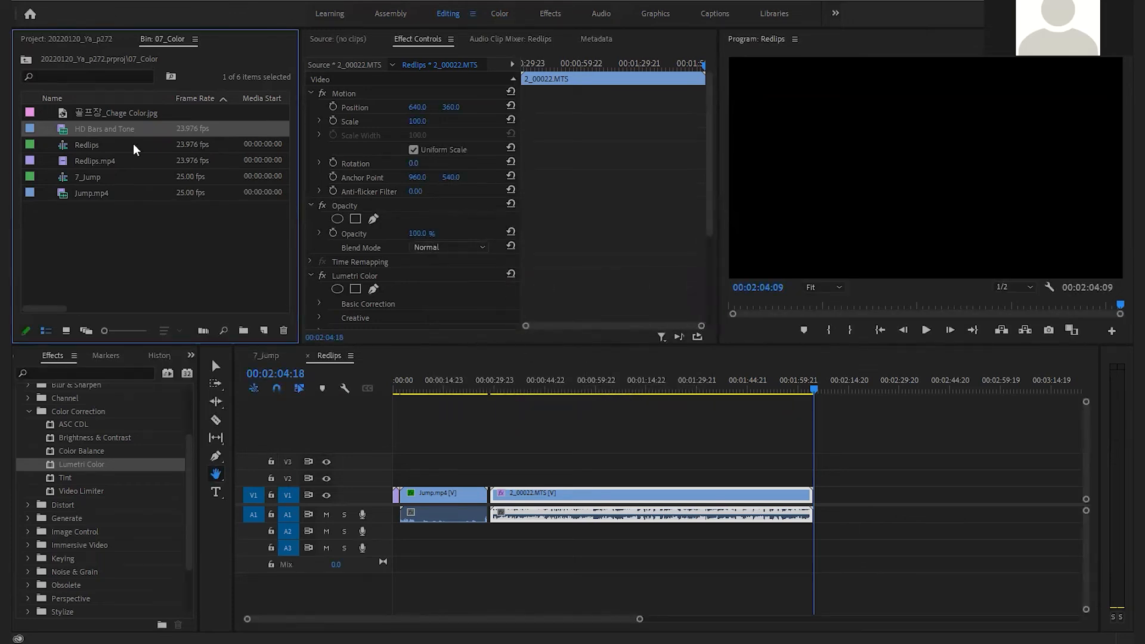
{"action": "left_click", "coordinate": [348, 40]}
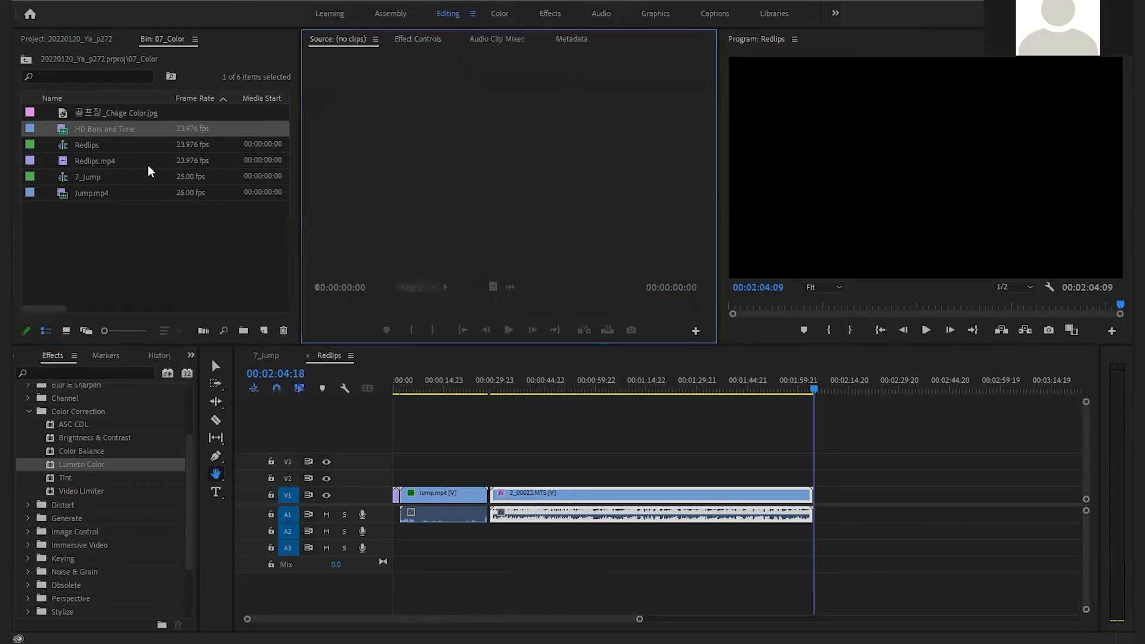
{"action": "double_click", "coordinate": [67, 130]}
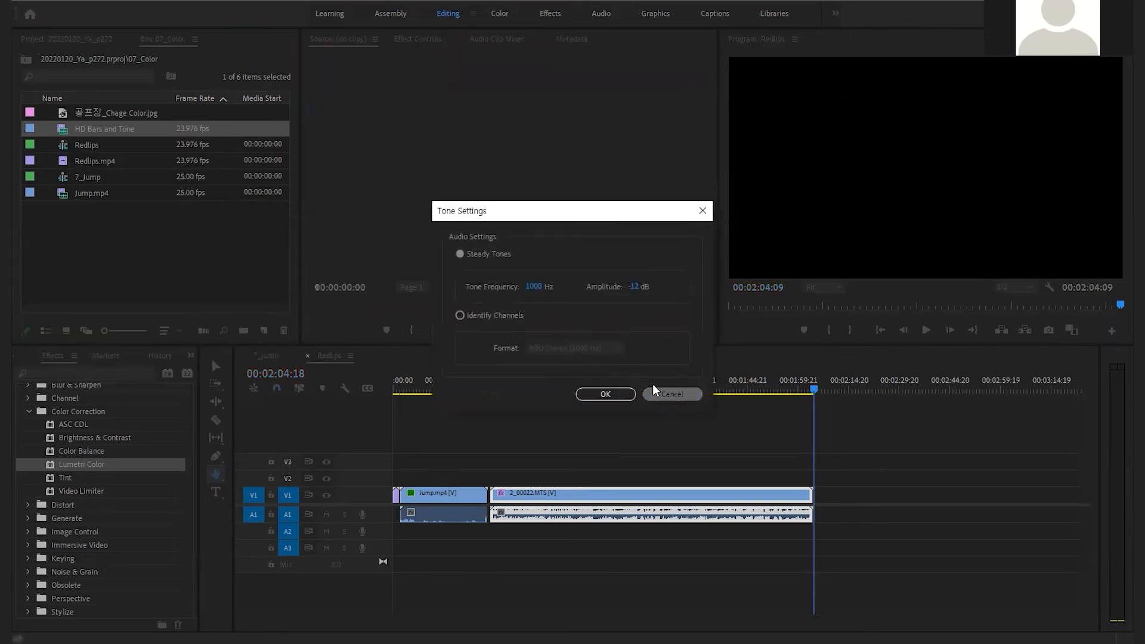
{"action": "left_click", "coordinate": [673, 394]}
- Place HD Bars and Tone on V1 shortly after the end of 2_00022.MTS and display its frame at 00:02:10:17
{"action": "left_click_drag", "start_coordinate": [409, 238], "coordinate": [830, 501]}
{"action": "left_click", "coordinate": [835, 390]}
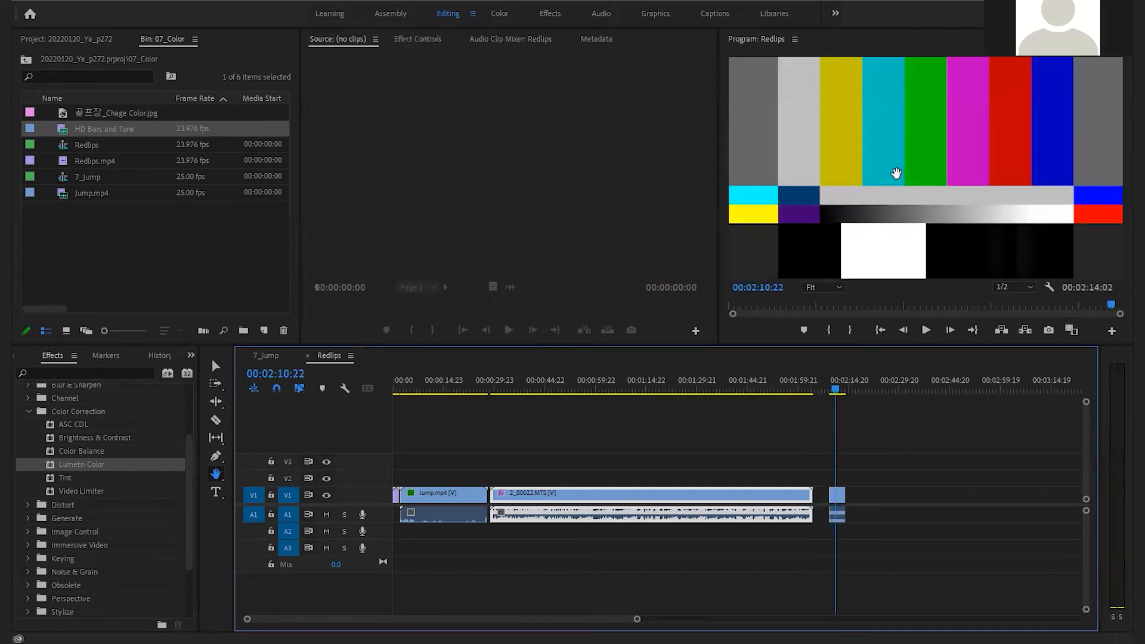
{"action": "key", "text": "minus"}
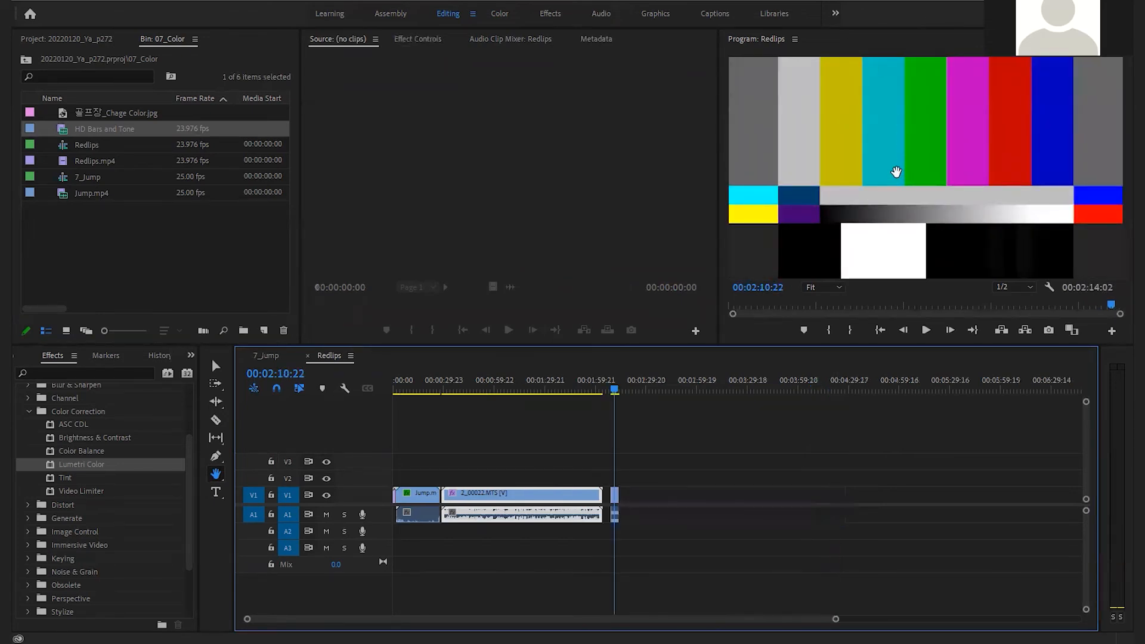
{"action": "key", "text": "equal"}
{"action": "key", "text": "equal"}
{"action": "key", "text": "equal"}
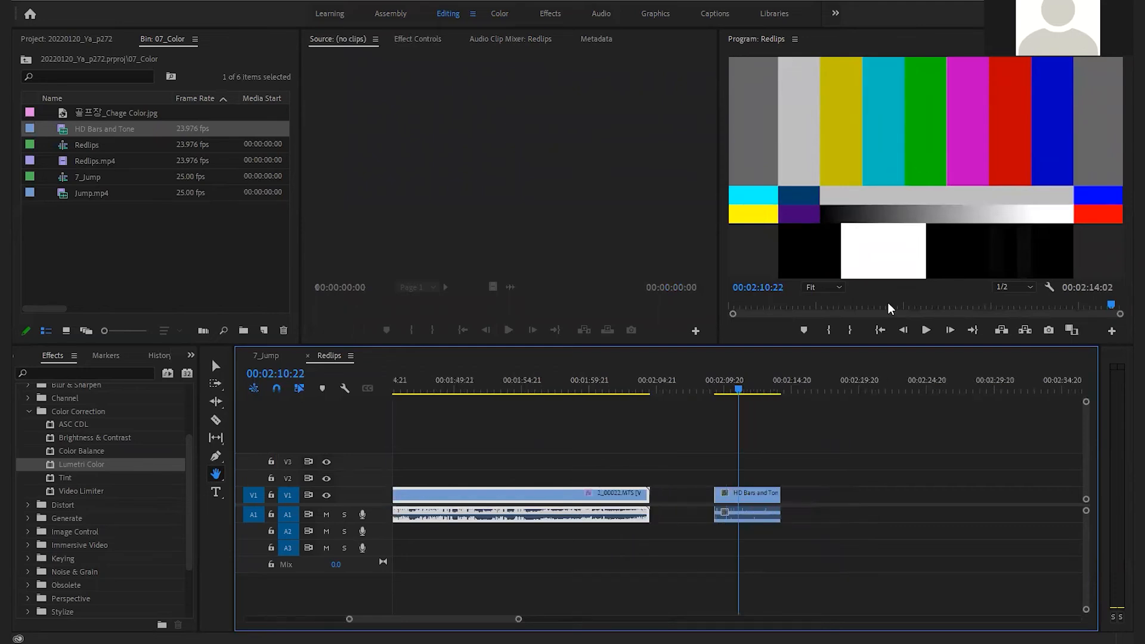
{"action": "left_click", "coordinate": [734, 388]}
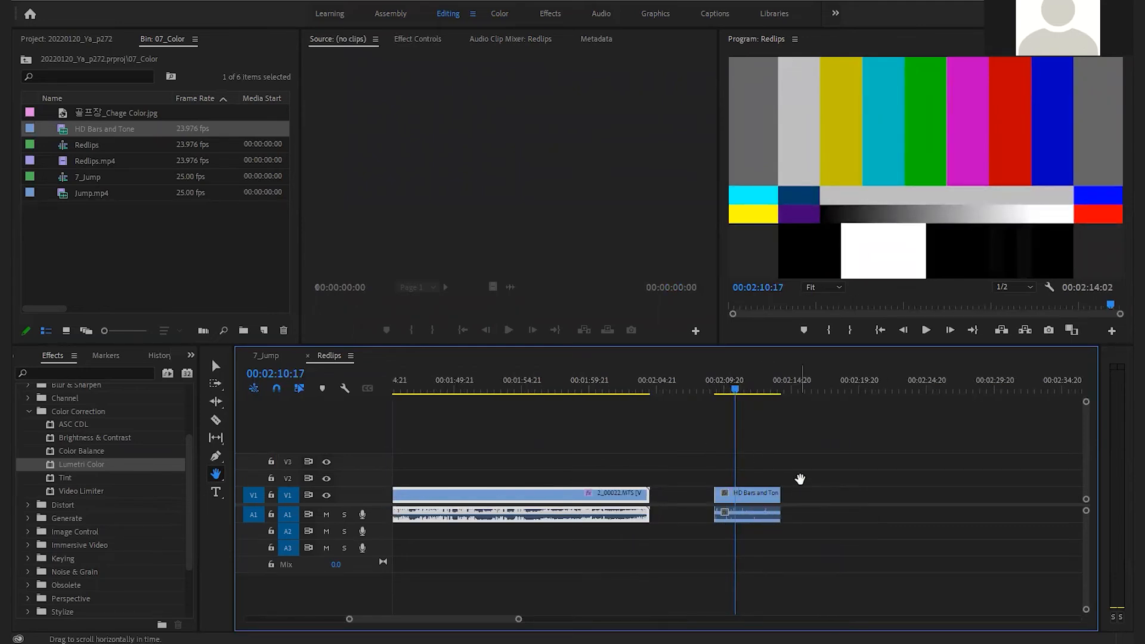
- Compare the Lumetri scopes of the HD Bars and Tone clip and 2_00022.MTS in the Color workspace
{"action": "key", "text": "v"}
{"action": "left_click", "coordinate": [743, 497]}
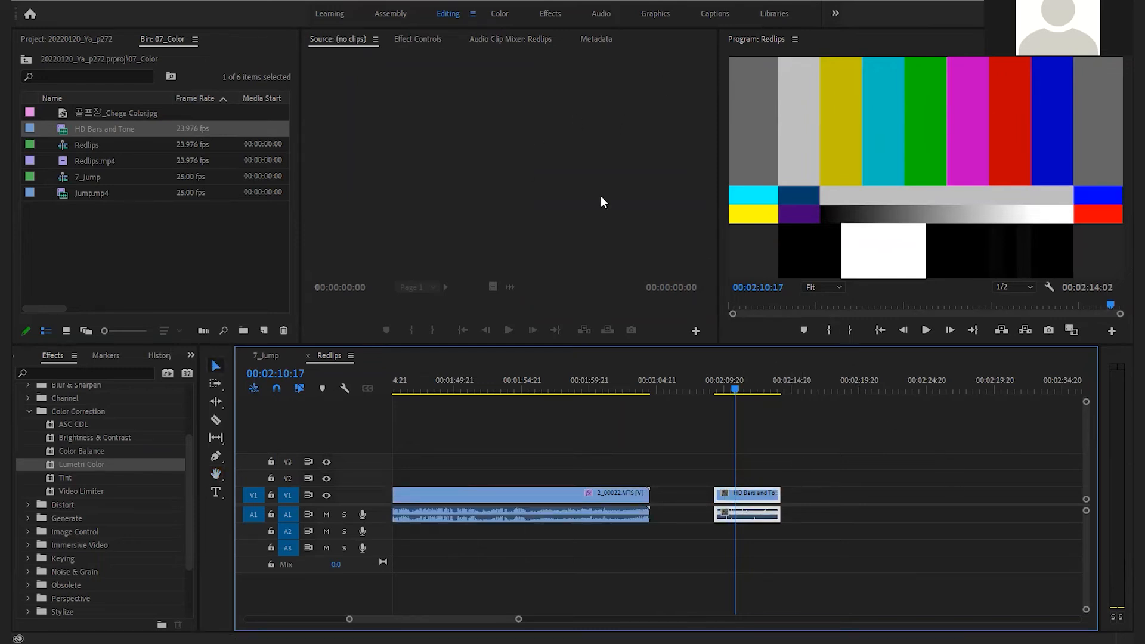
{"action": "left_click", "coordinate": [500, 13]}
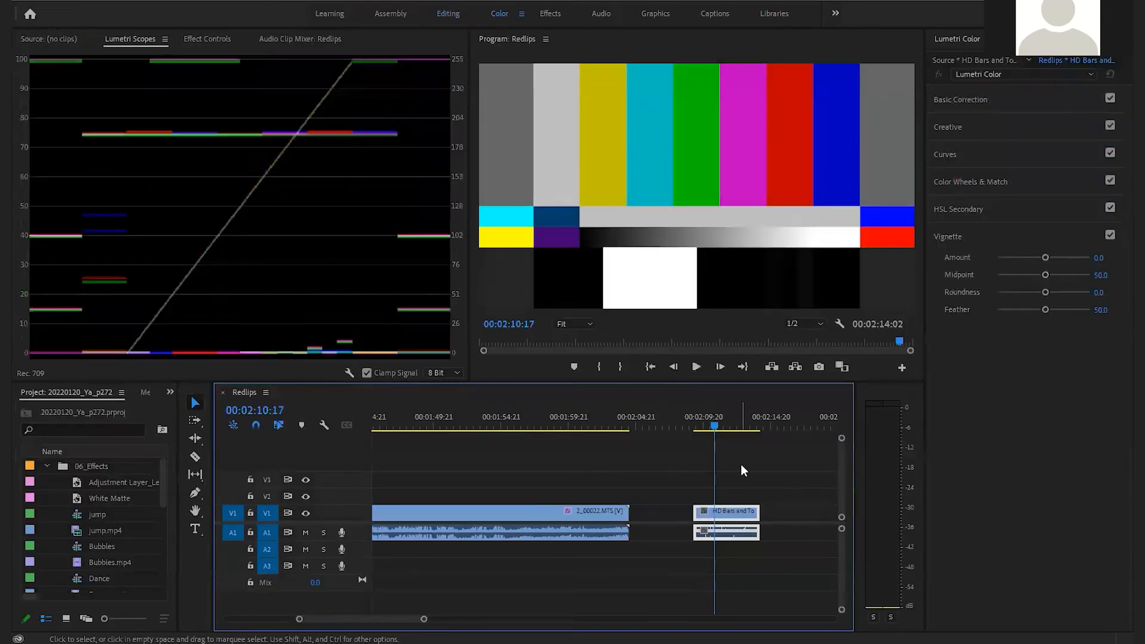
{"action": "left_click", "coordinate": [567, 418]}
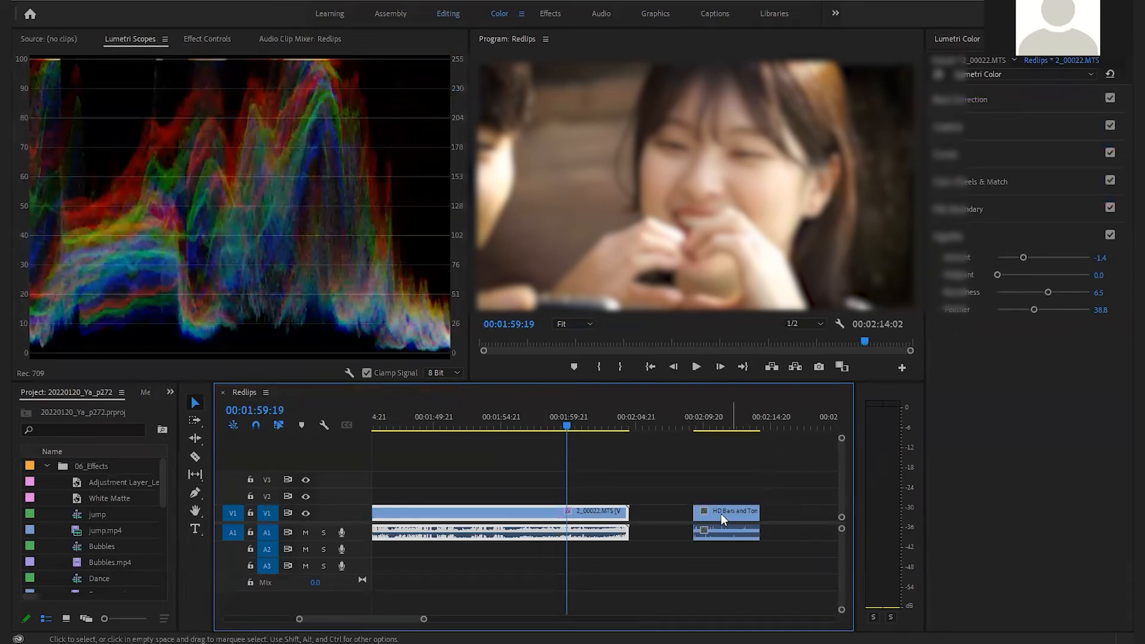
- Move the HD Bars and Tone clip against the end of 2_00022.MTS and compare the scopes of both clips again
{"action": "left_click_drag", "start_coordinate": [721, 508], "coordinate": [660, 520]}
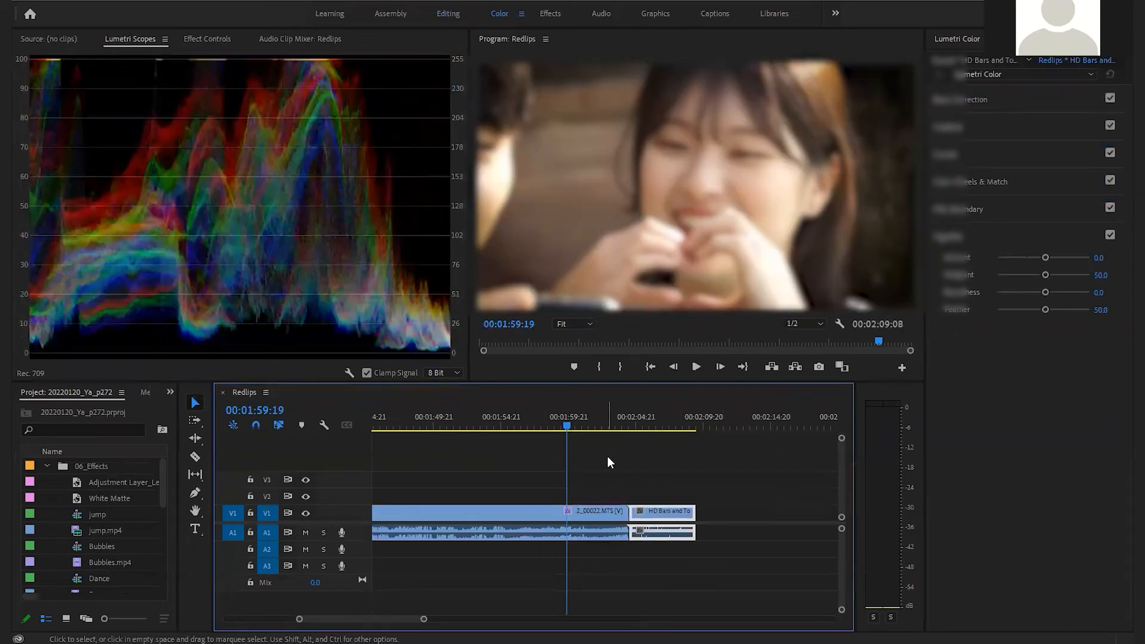
{"action": "left_click_drag", "start_coordinate": [617, 418], "coordinate": [642, 418]}
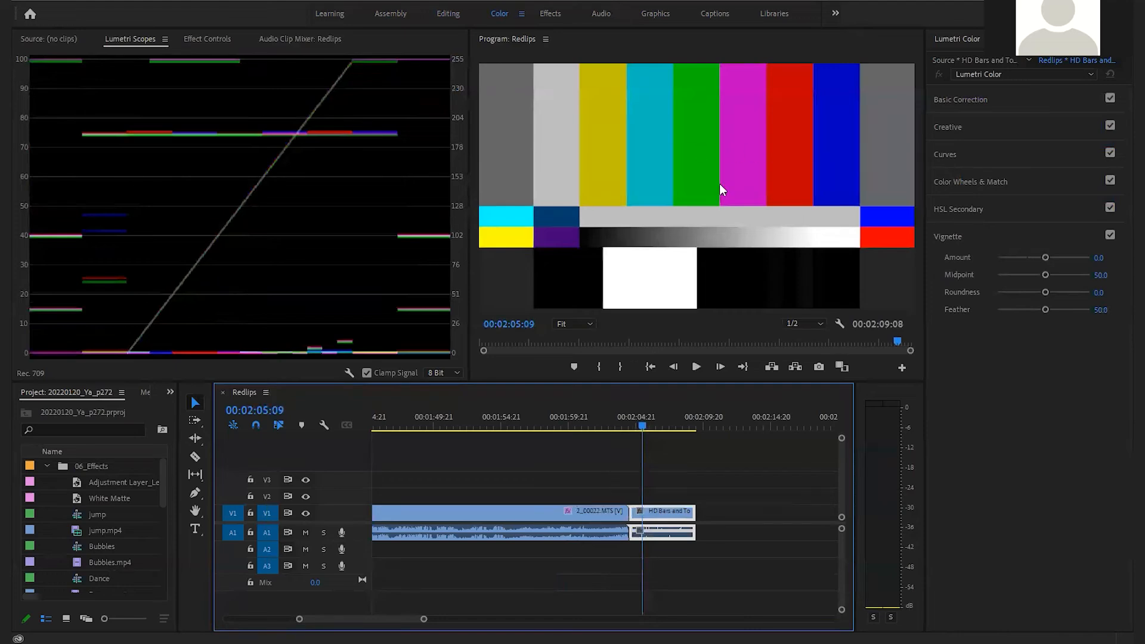
{"action": "left_click_drag", "start_coordinate": [606, 417], "coordinate": [646, 422]}
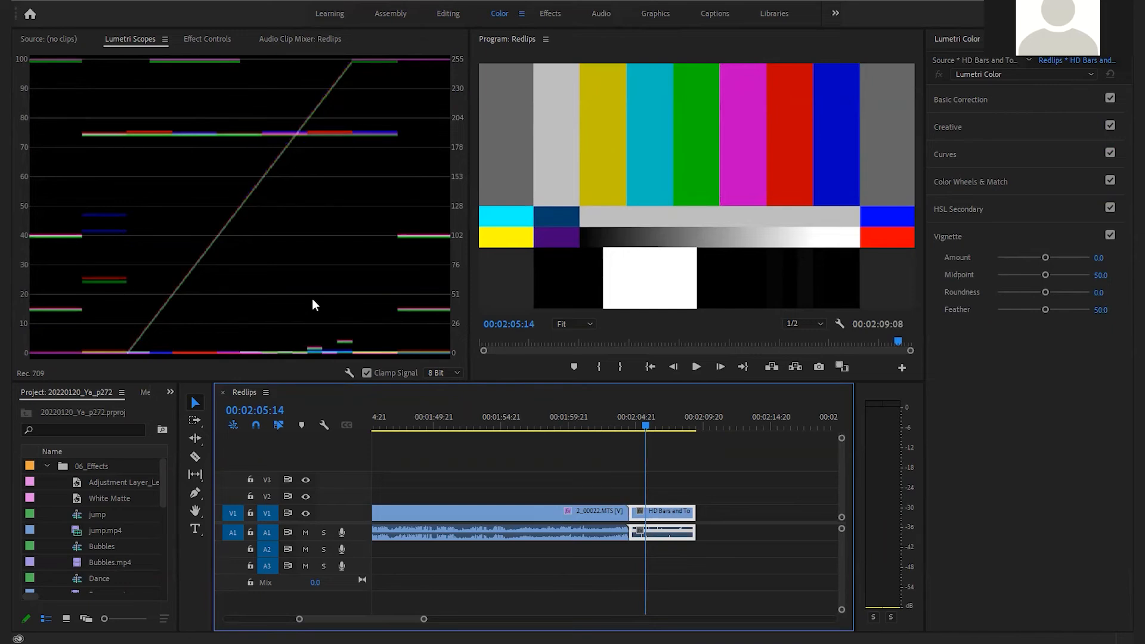
{"action": "left_click", "coordinate": [572, 425]}
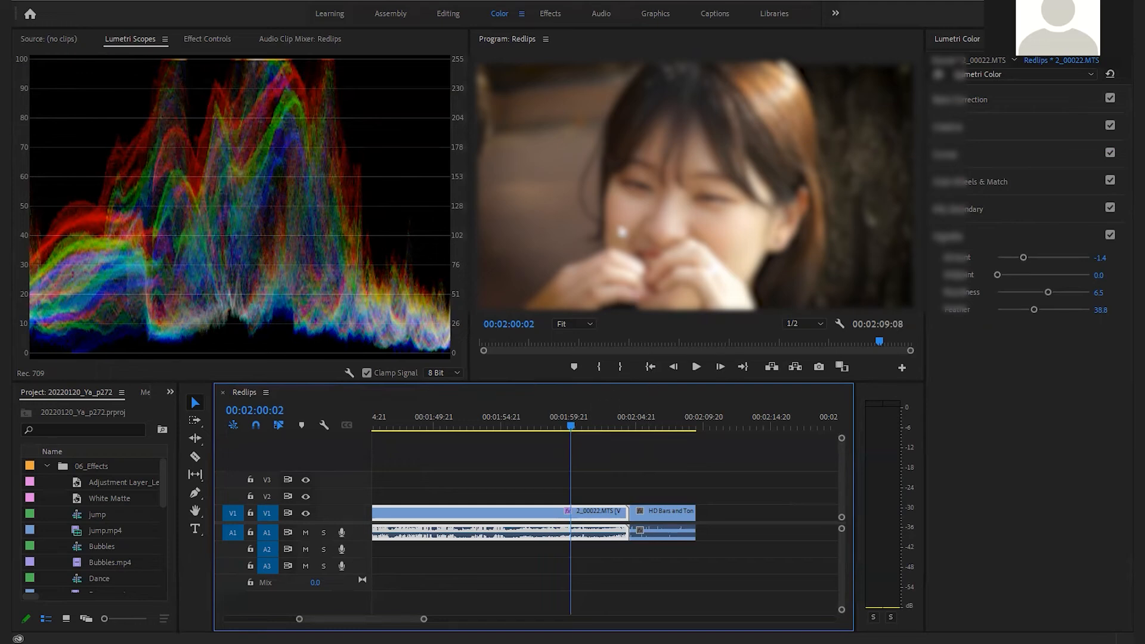
- Return to the Editing workspace and delete the HD Bars and Tone clip from the Redlips sequence
{"action": "left_click", "coordinate": [449, 13]}
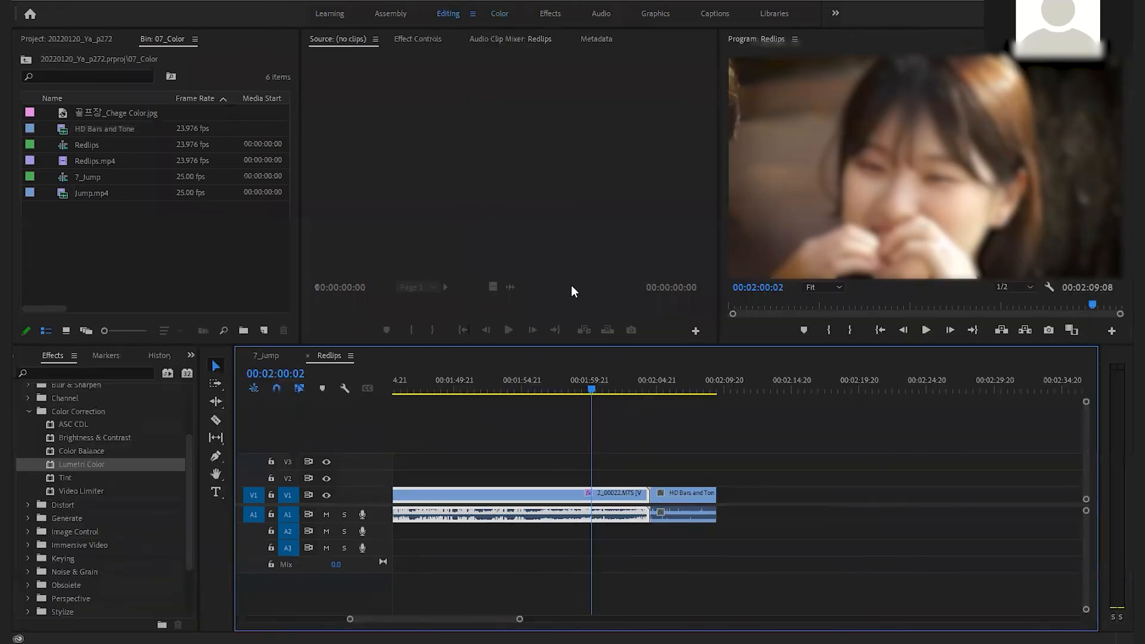
{"action": "mouse_move", "coordinate": [670, 391]}
{"action": "left_mouse_down"}
{"action": "mouse_move", "coordinate": [651, 387]}
{"action": "mouse_move", "coordinate": [663, 388]}
{"action": "left_mouse_up"}
{"action": "left_click", "coordinate": [689, 498]}
{"action": "key", "text": "Delete"}
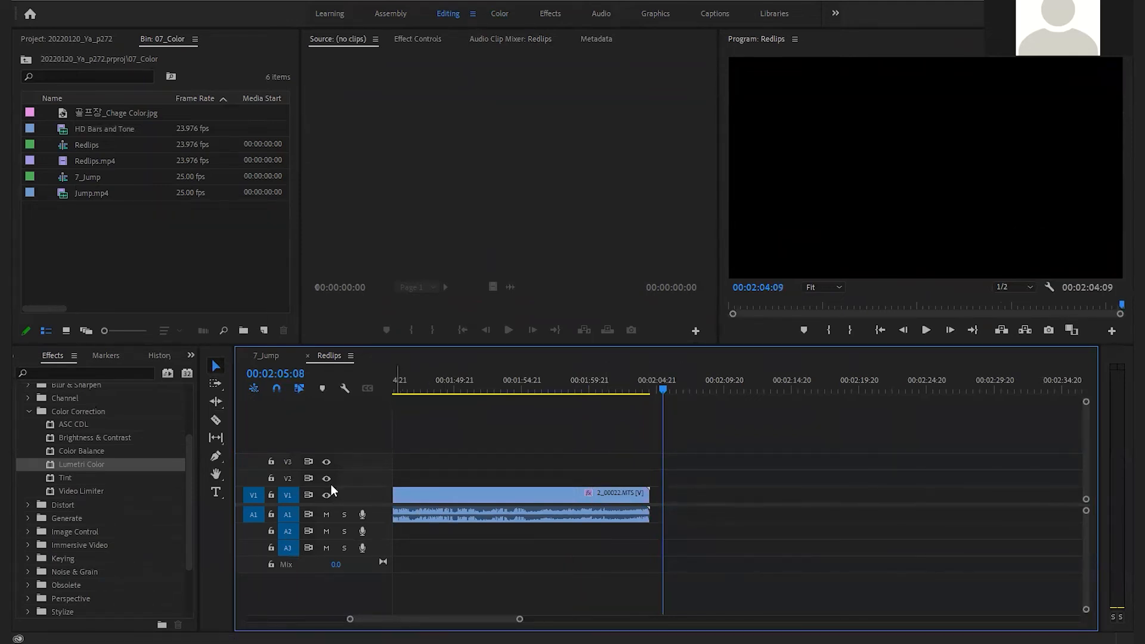
- Collapse the Video Effects group, look over the Presets folder, and expand Lumetri Presets to show its categories
{"action": "left_click", "coordinate": [28, 411]}
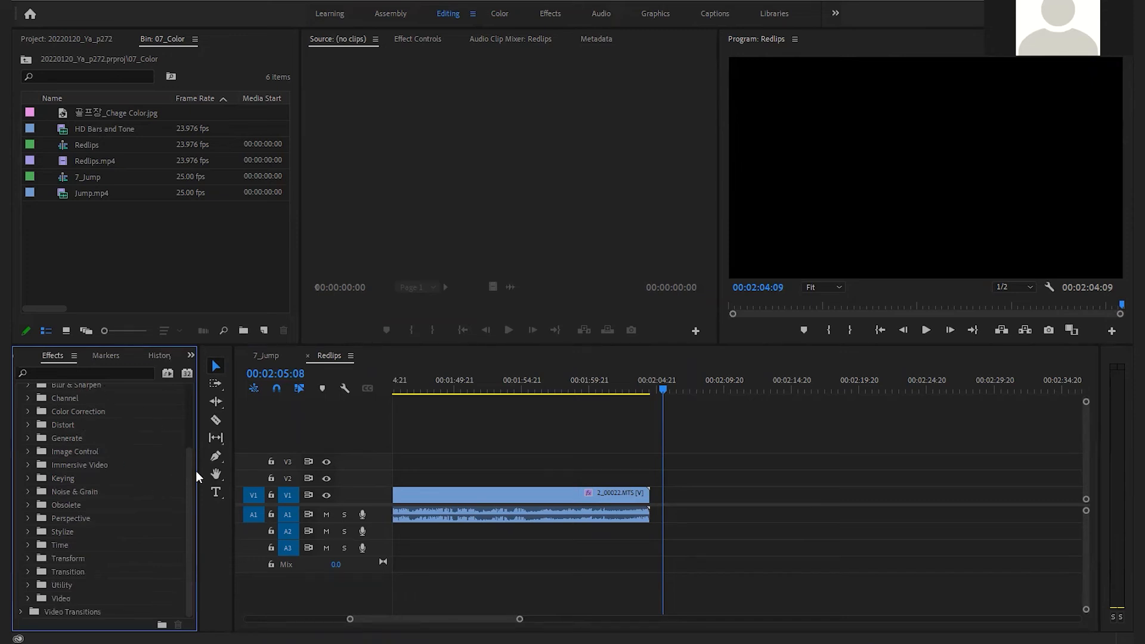
{"action": "scroll", "coordinate": [95, 488], "scroll_direction": "up", "scroll_amount": 3}
{"action": "left_click", "coordinate": [21, 424]}
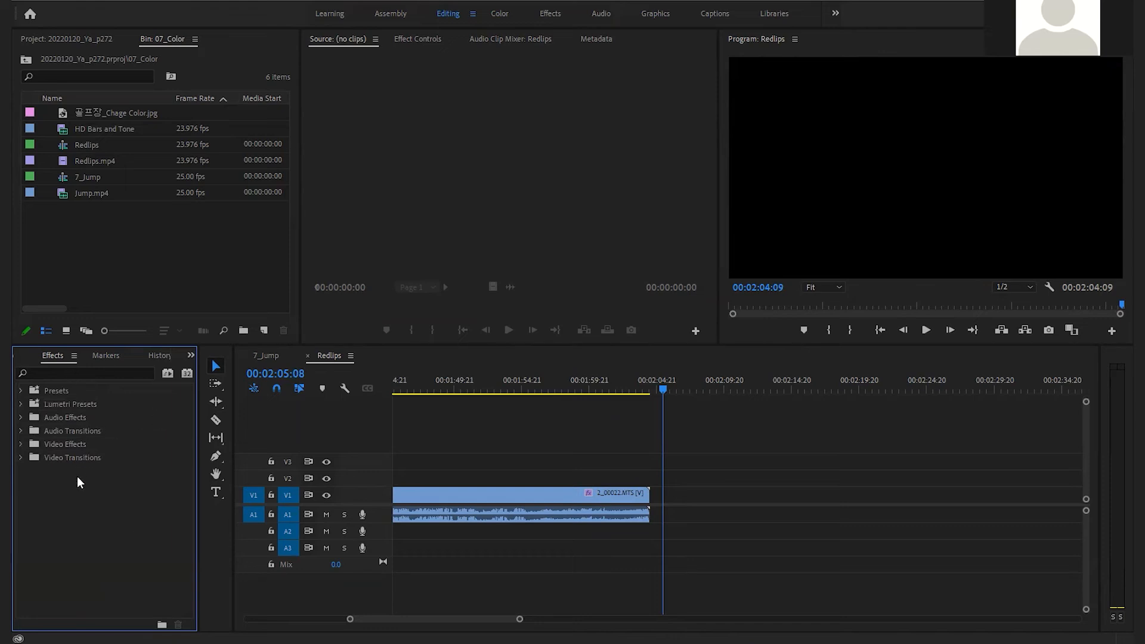
{"action": "left_click", "coordinate": [22, 391]}
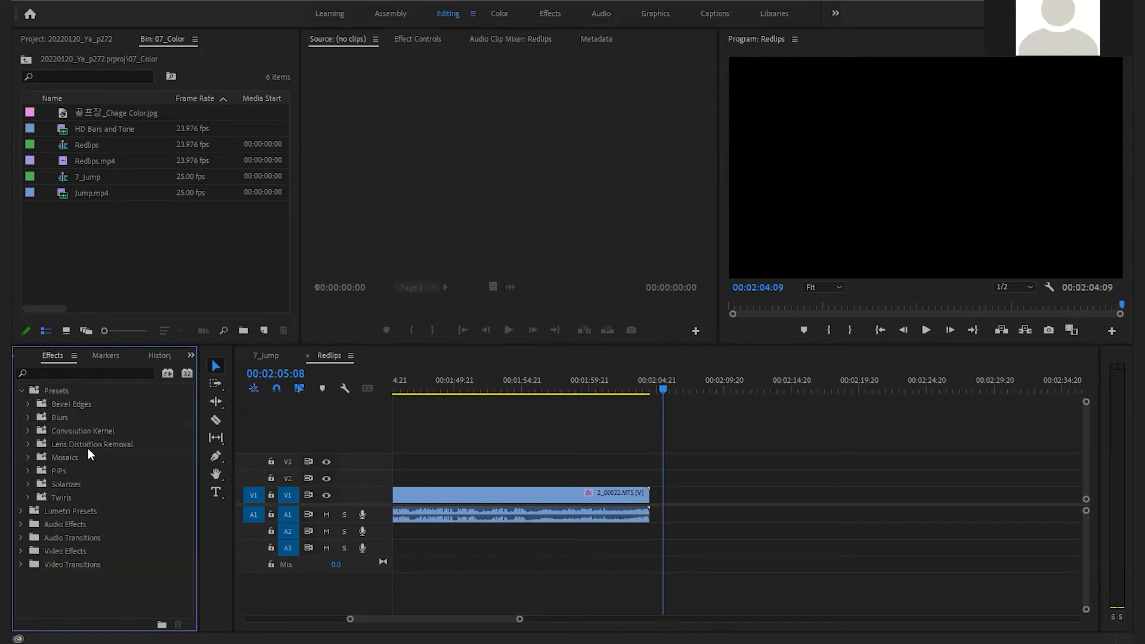
{"action": "left_click", "coordinate": [20, 391]}
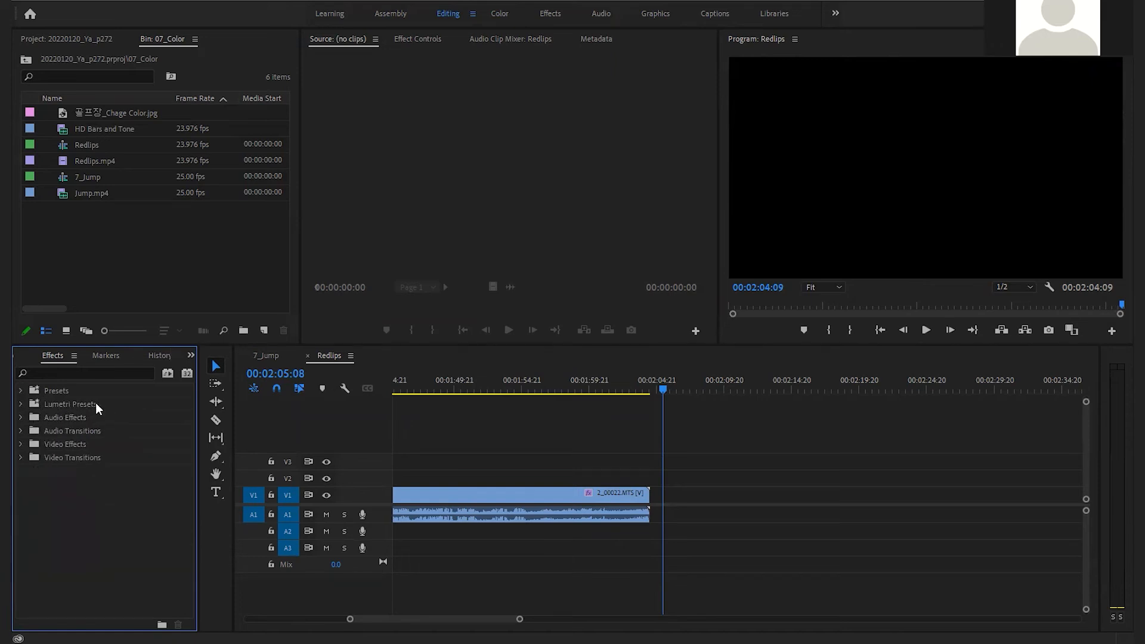
{"action": "left_click", "coordinate": [21, 404]}
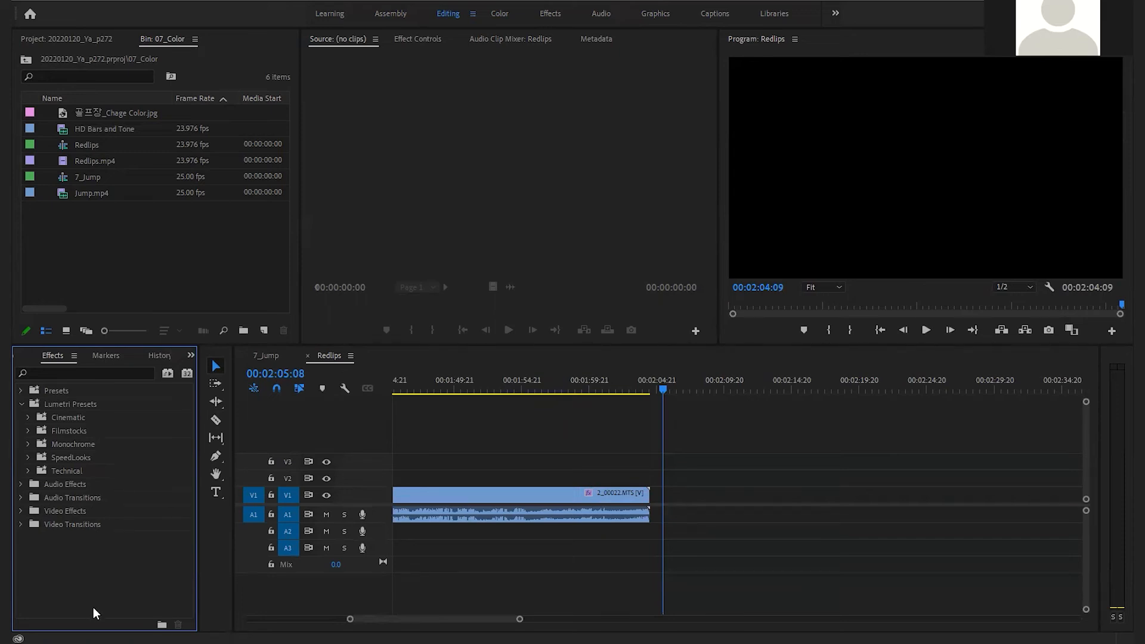
- Fit the whole Redlips sequence in the timeline and display the 2_00022.MTS frame at 00:00:41:21
{"action": "left_click", "coordinate": [501, 385]}
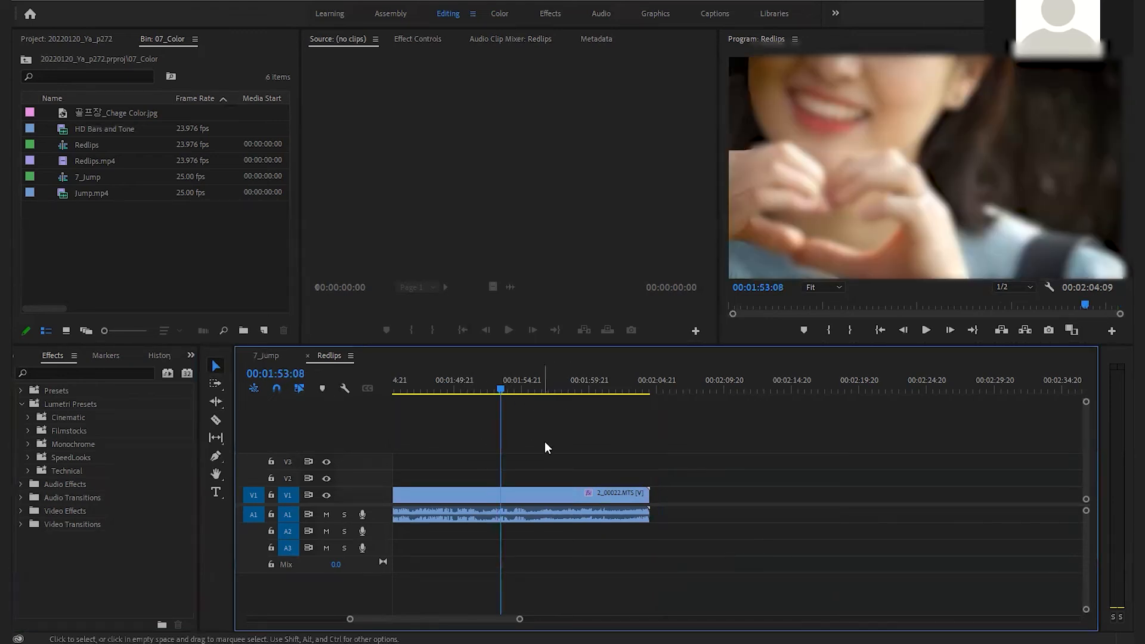
{"action": "left_click", "coordinate": [399, 388]}
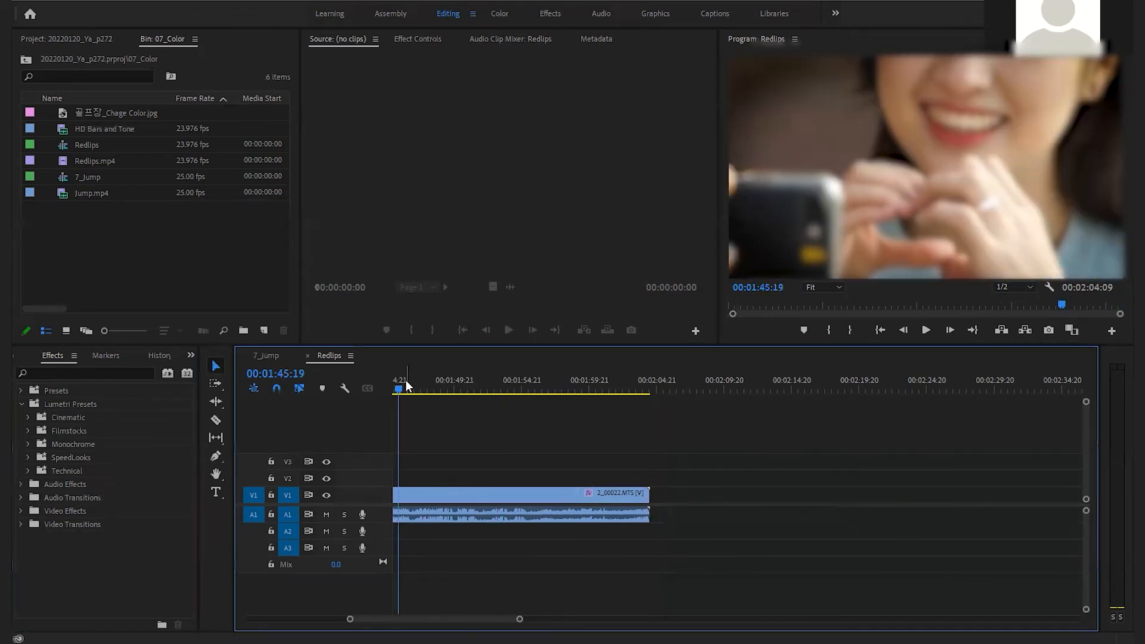
{"action": "key", "text": "backslash"}
{"action": "left_click", "coordinate": [603, 385]}
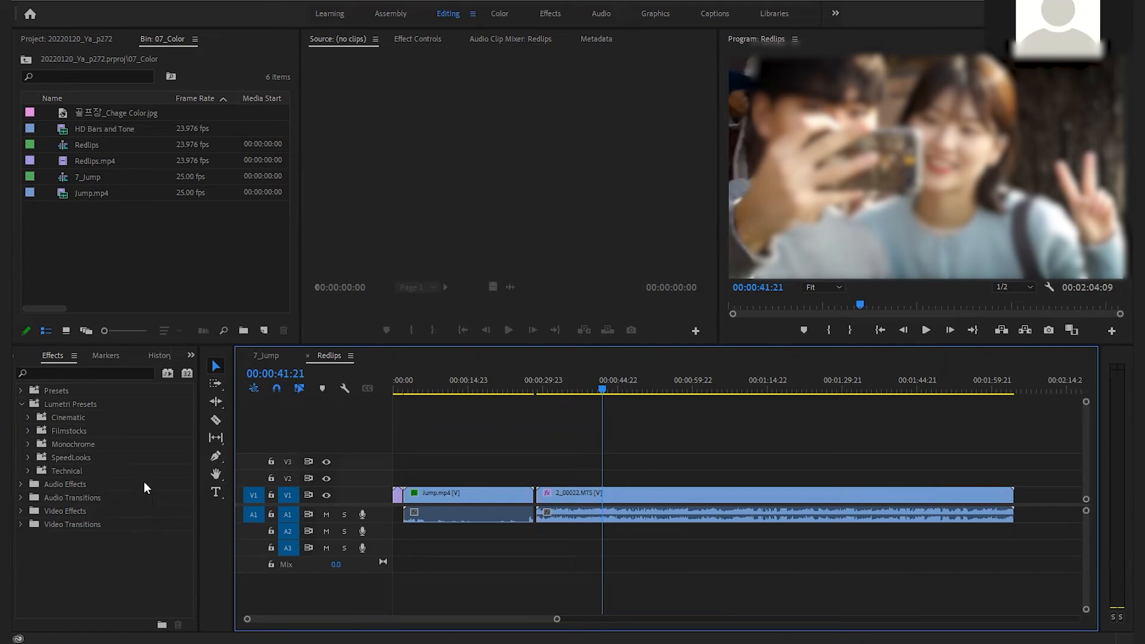
- Apply the Cinespace 100 preset from the Cinematic Lumetri Presets to the 2_00022.MTS clip
{"action": "left_click", "coordinate": [55, 355]}
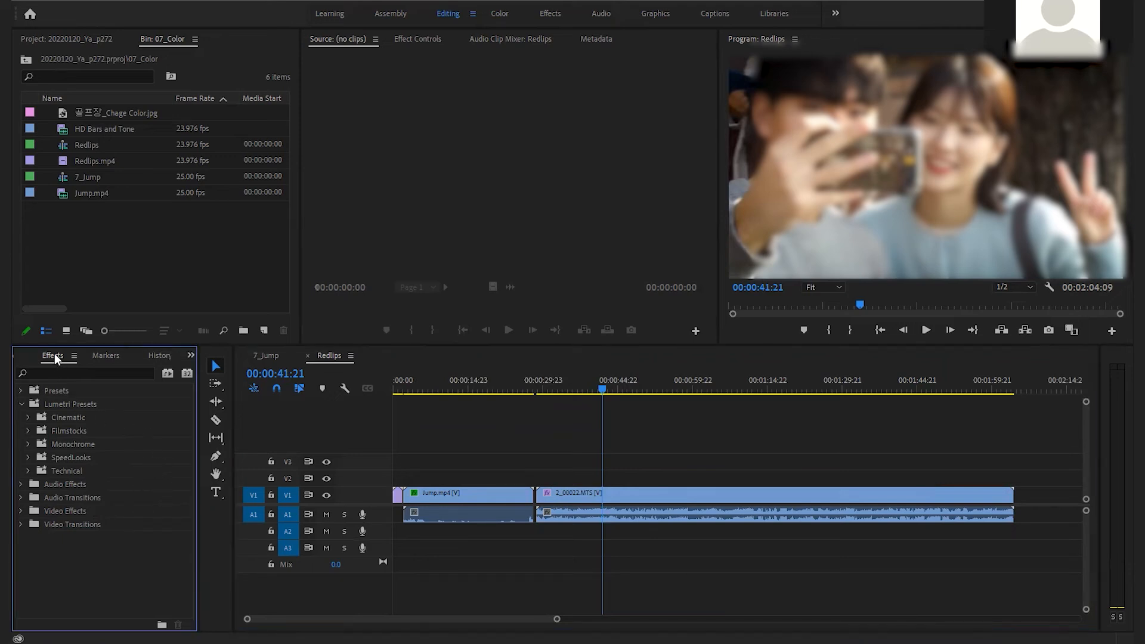
{"action": "left_click", "coordinate": [67, 403]}
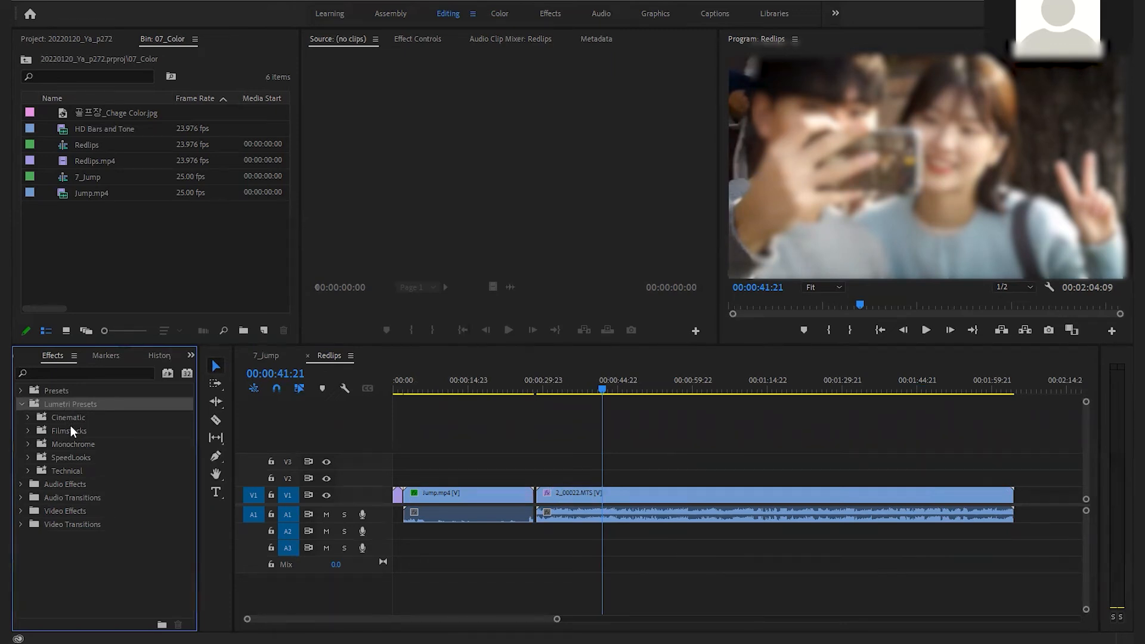
{"action": "left_click", "coordinate": [28, 416]}
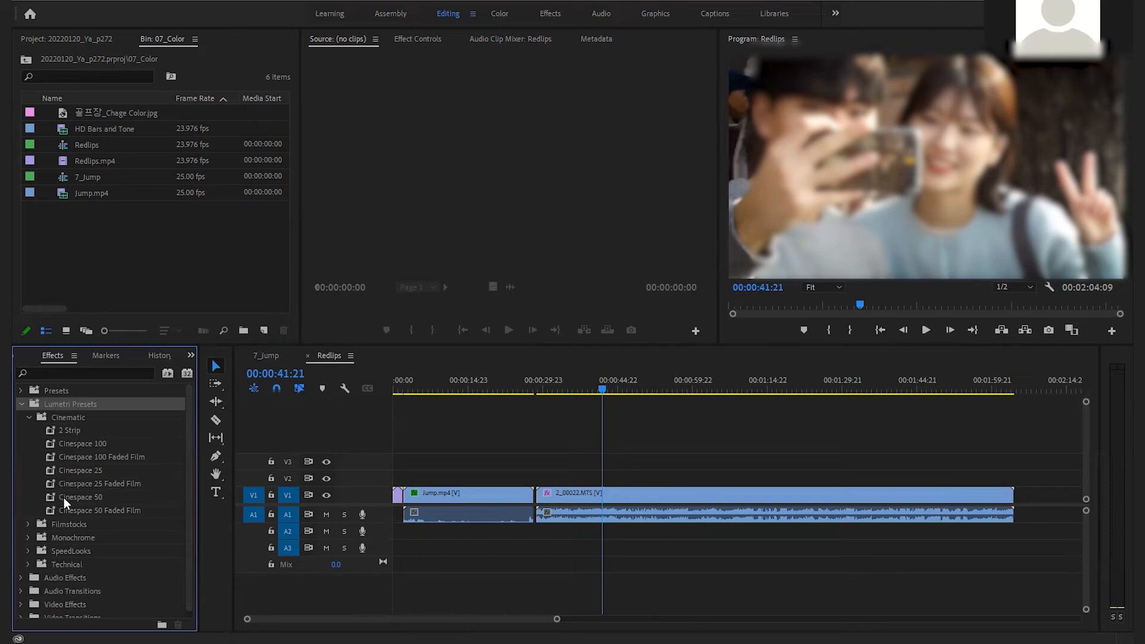
{"action": "left_click", "coordinate": [51, 446]}
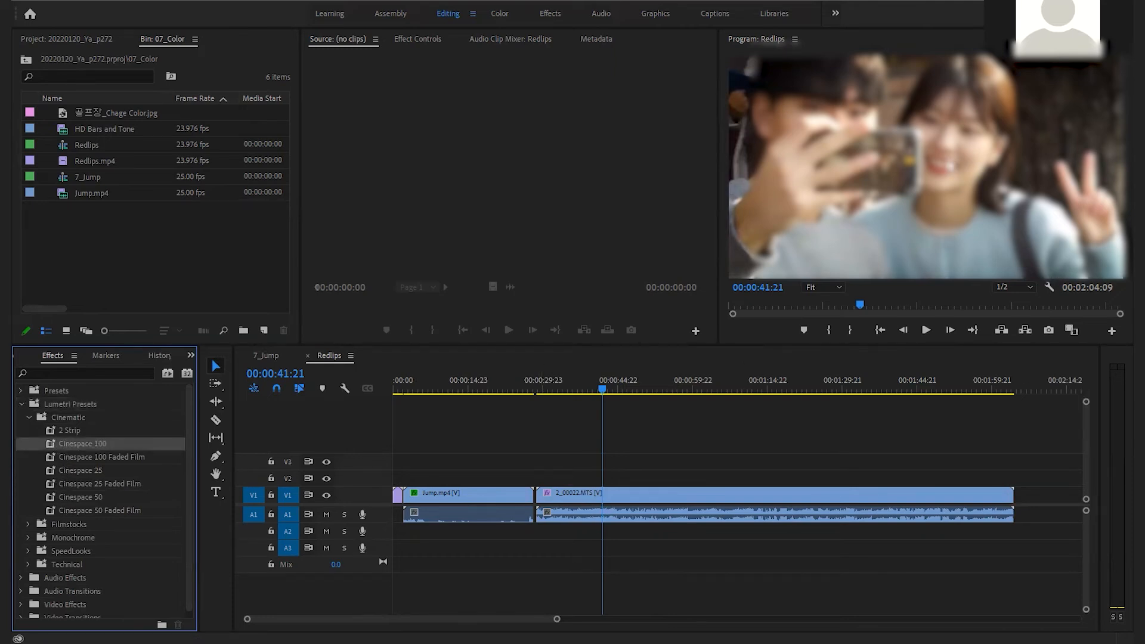
{"action": "left_click_drag", "start_coordinate": [51, 443], "coordinate": [614, 503]}
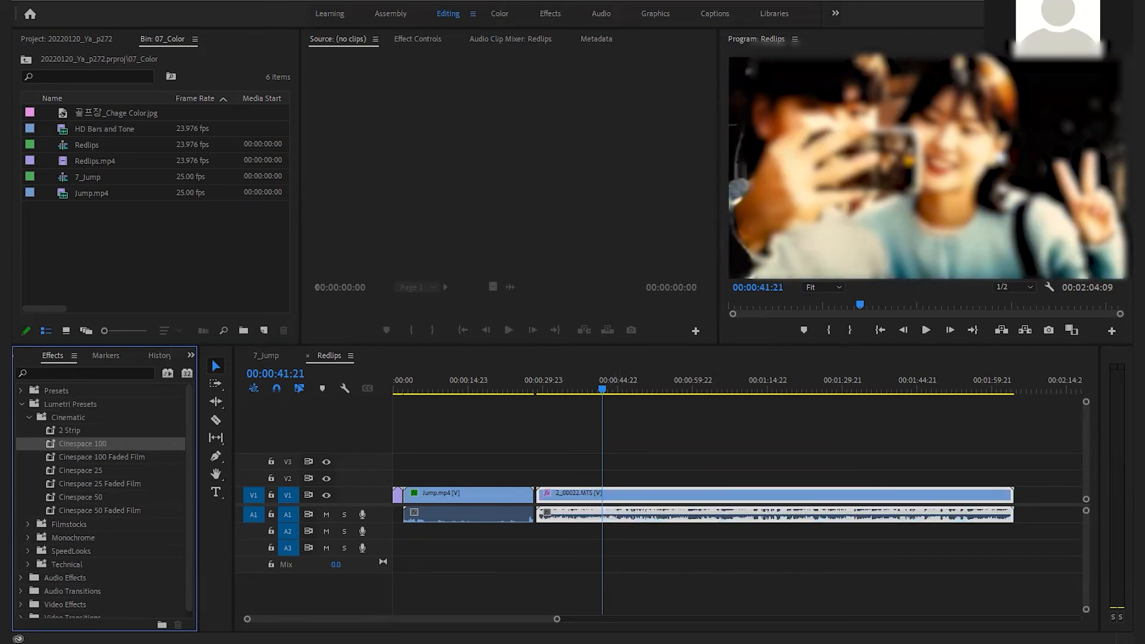
- Examine the Lumetri Color (Cinespace 100) effect on 2_00022.MTS, including its Basic Correction settings
{"action": "left_click", "coordinate": [417, 40]}
{"action": "scroll", "coordinate": [424, 236], "scroll_direction": "down", "scroll_amount": 5}
{"action": "scroll", "coordinate": [427, 246], "scroll_direction": "down", "scroll_amount": 3}
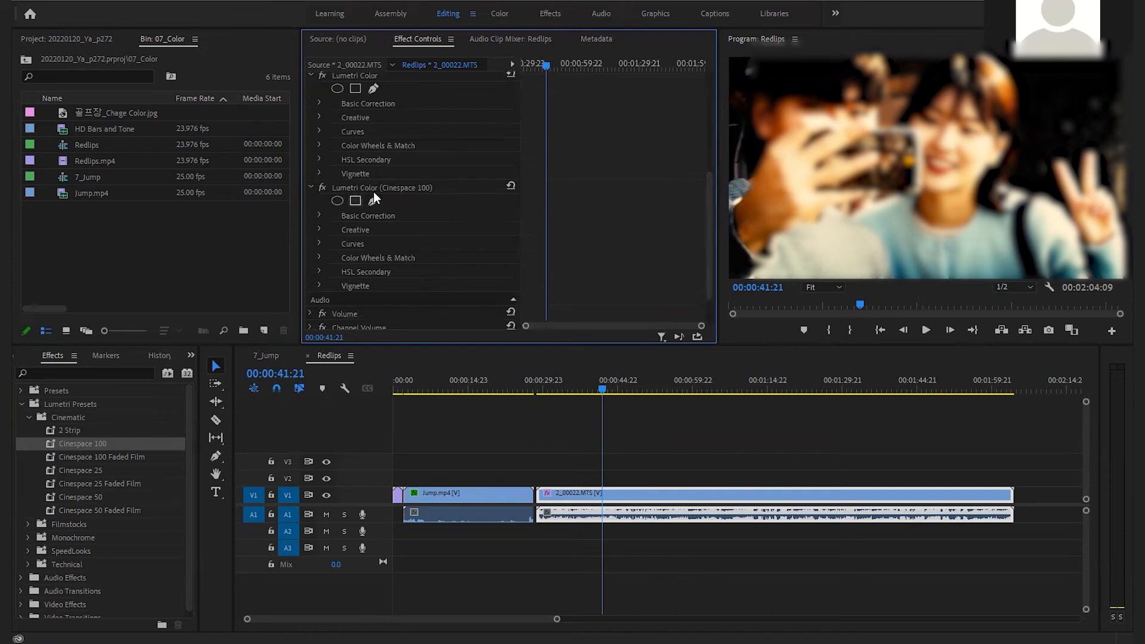
{"action": "scroll", "coordinate": [391, 195], "scroll_direction": "down", "scroll_amount": 2}
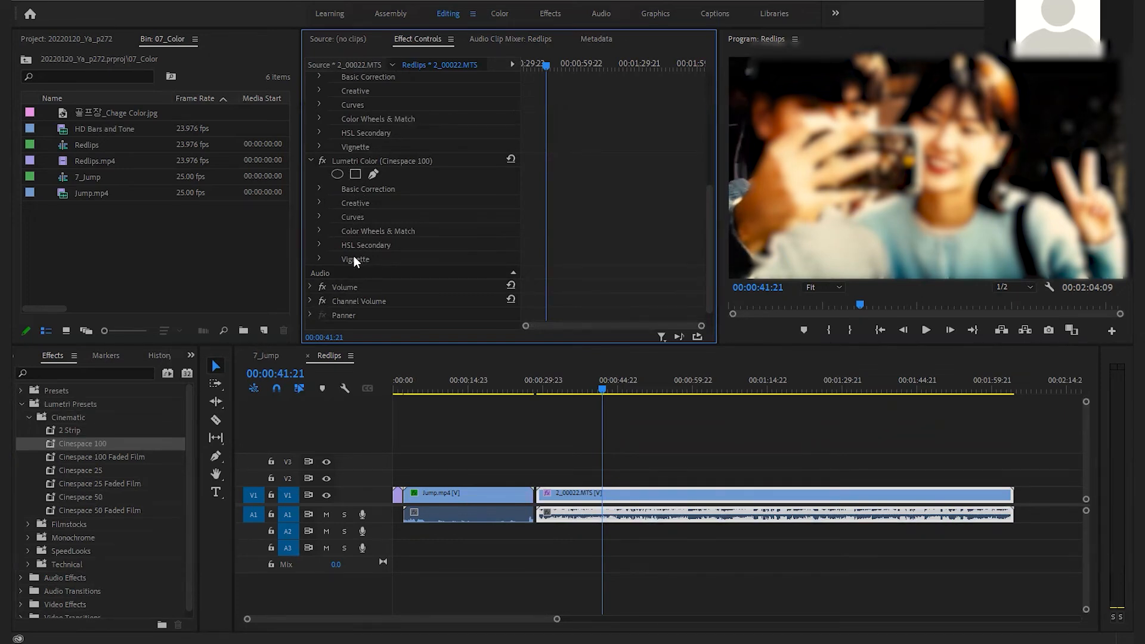
{"action": "left_click", "coordinate": [319, 189]}
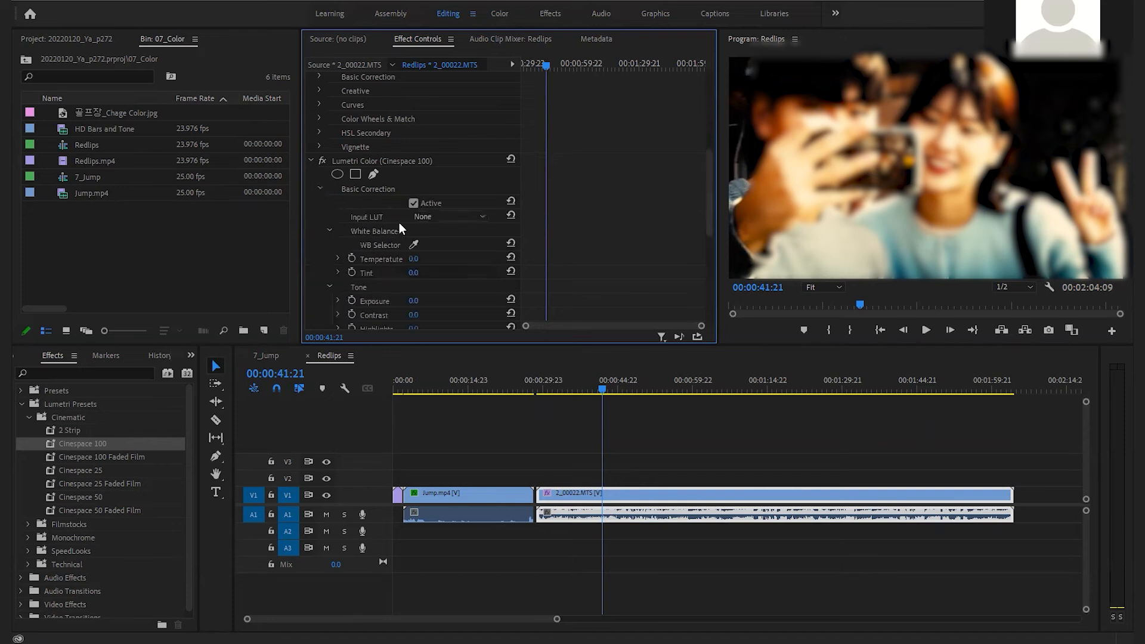
{"action": "left_click", "coordinate": [320, 188]}
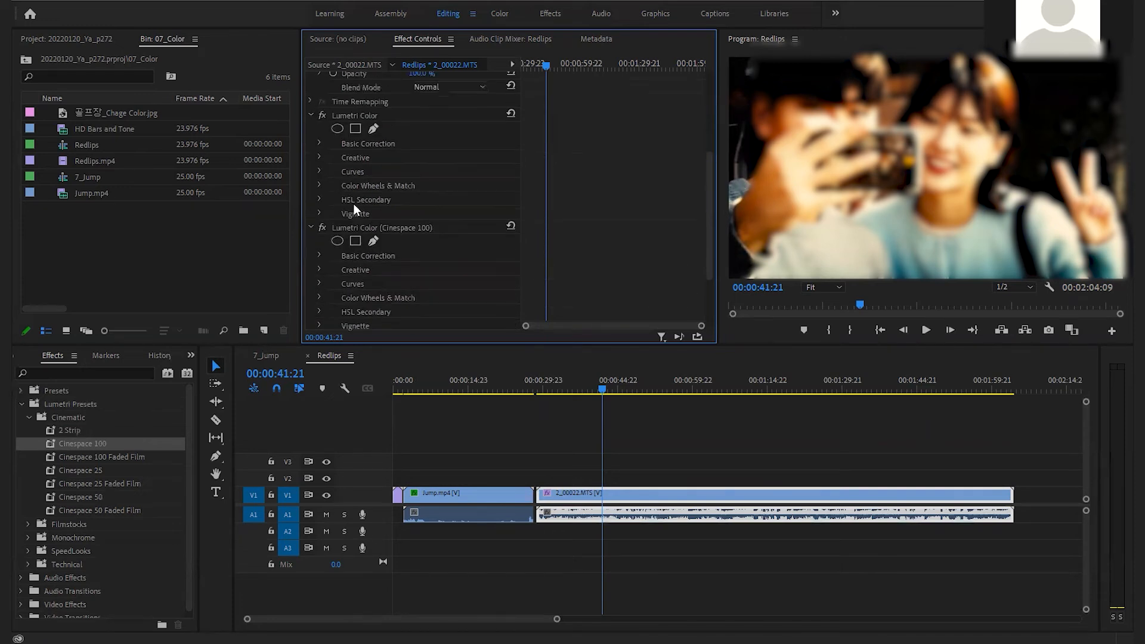
- Toggle the original Lumetri Color effect off and on to compare its influence on the Cinespace 100 look
{"action": "left_click", "coordinate": [322, 115]}
{"action": "left_click", "coordinate": [324, 115]}
{"action": "left_click", "coordinate": [324, 116]}
{"action": "left_click", "coordinate": [324, 116]}
{"action": "left_click", "coordinate": [323, 115]}
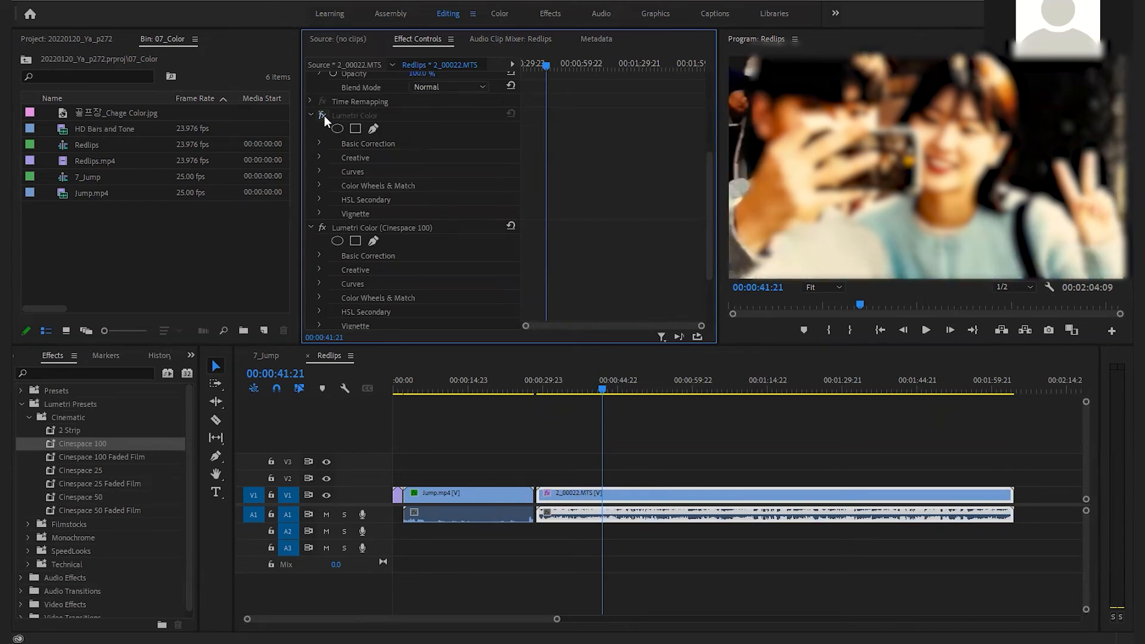
{"action": "left_click", "coordinate": [324, 115]}
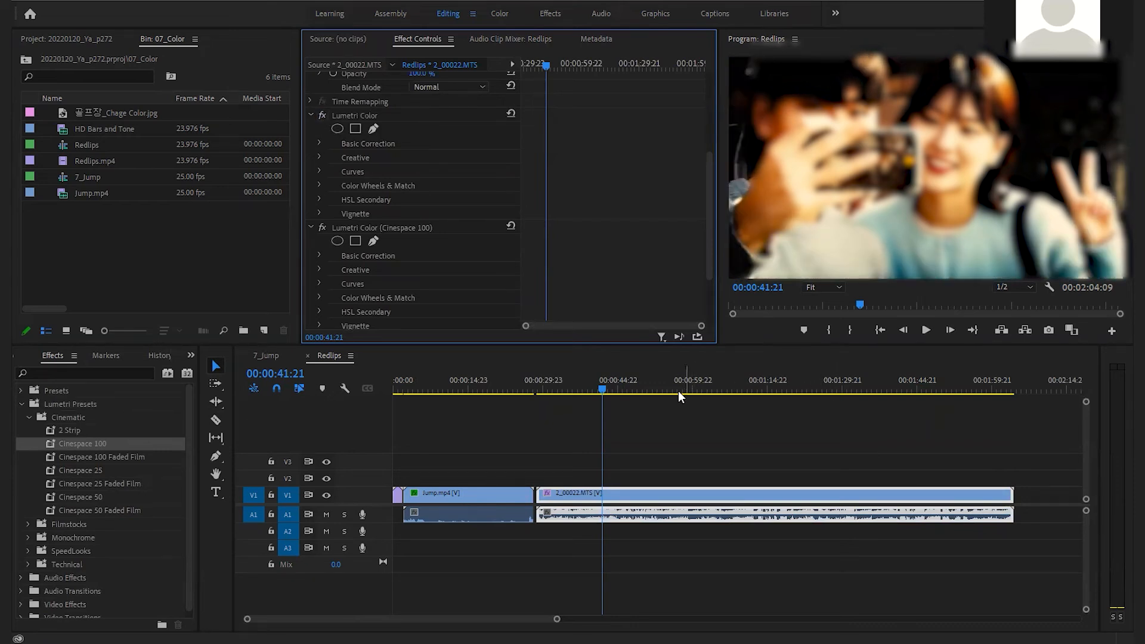
- At 00:01:01:09, compare the image with and without Cinespace 100, leaving it enabled and the original Lumetri Color disabled
{"action": "left_click", "coordinate": [699, 385]}
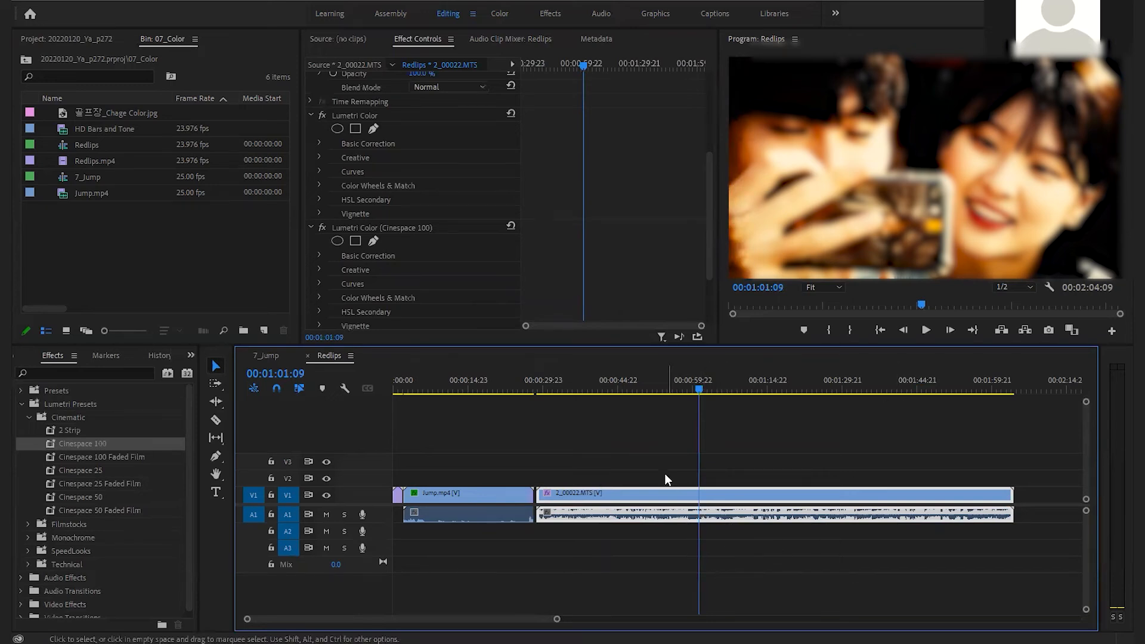
{"action": "left_click", "coordinate": [321, 229]}
{"action": "left_click", "coordinate": [321, 229]}
{"action": "left_click", "coordinate": [321, 229]}
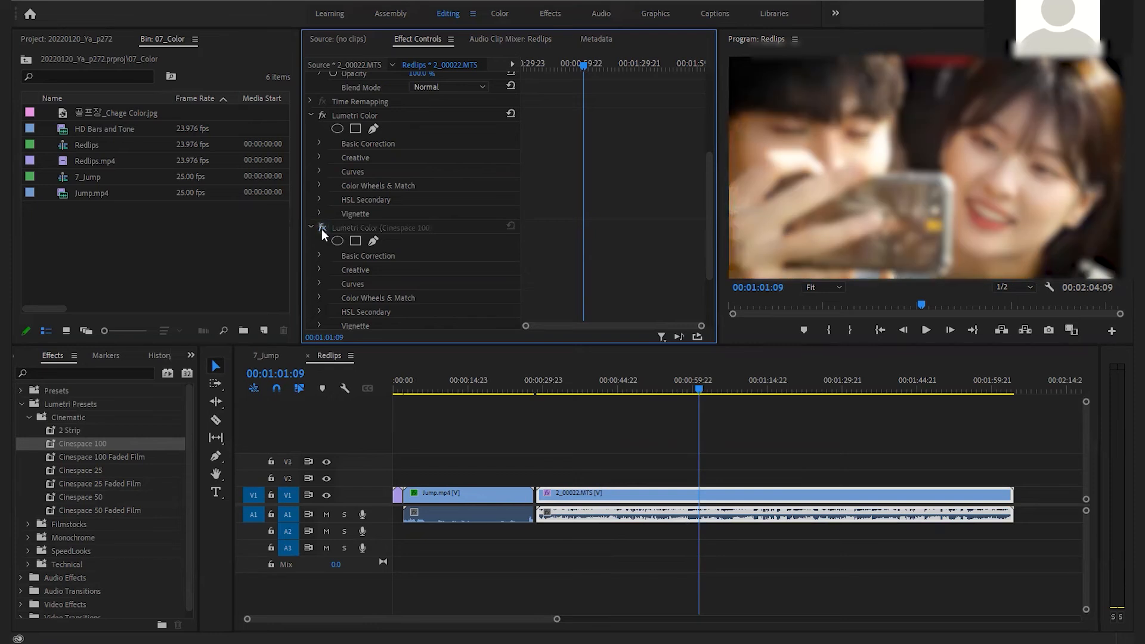
{"action": "left_click", "coordinate": [322, 115]}
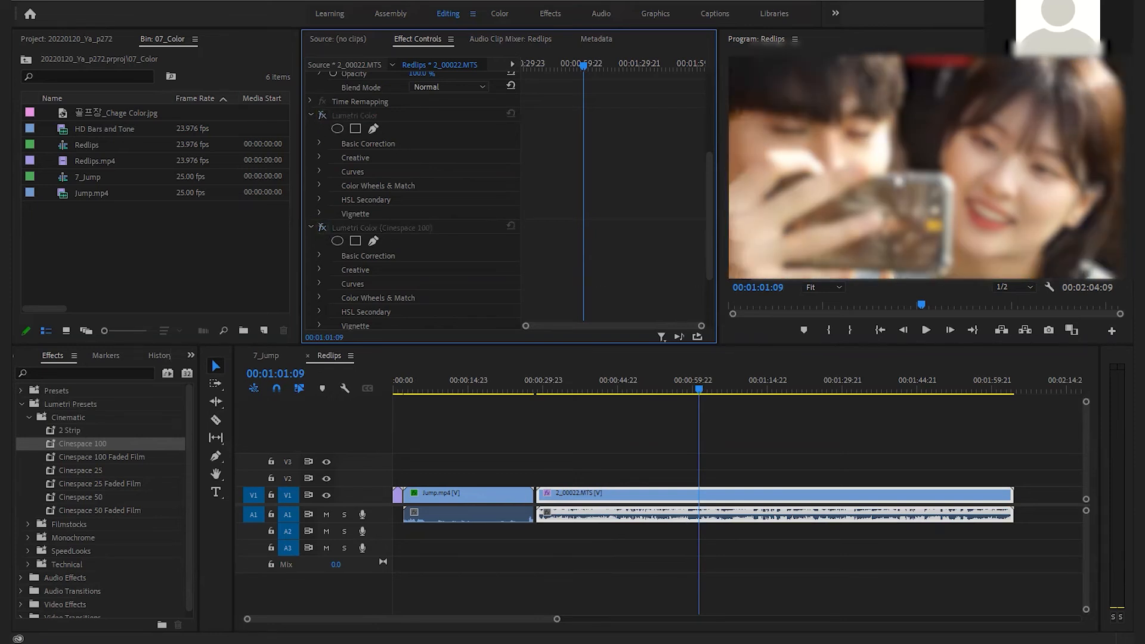
{"action": "left_click", "coordinate": [323, 228]}
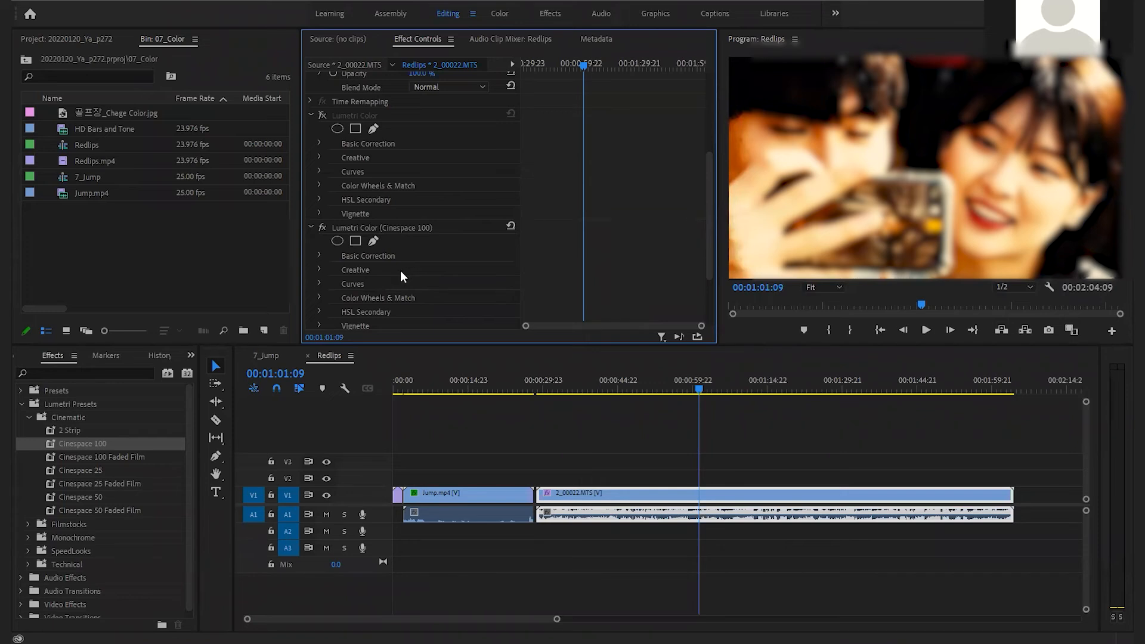
- Examine the Creative section and the remaining sections of the Lumetri Color (Cinespace 100) effect
{"action": "left_click", "coordinate": [320, 268]}
{"action": "left_click", "coordinate": [321, 269]}
{"action": "scroll", "coordinate": [346, 269], "scroll_direction": "down", "scroll_amount": 5}
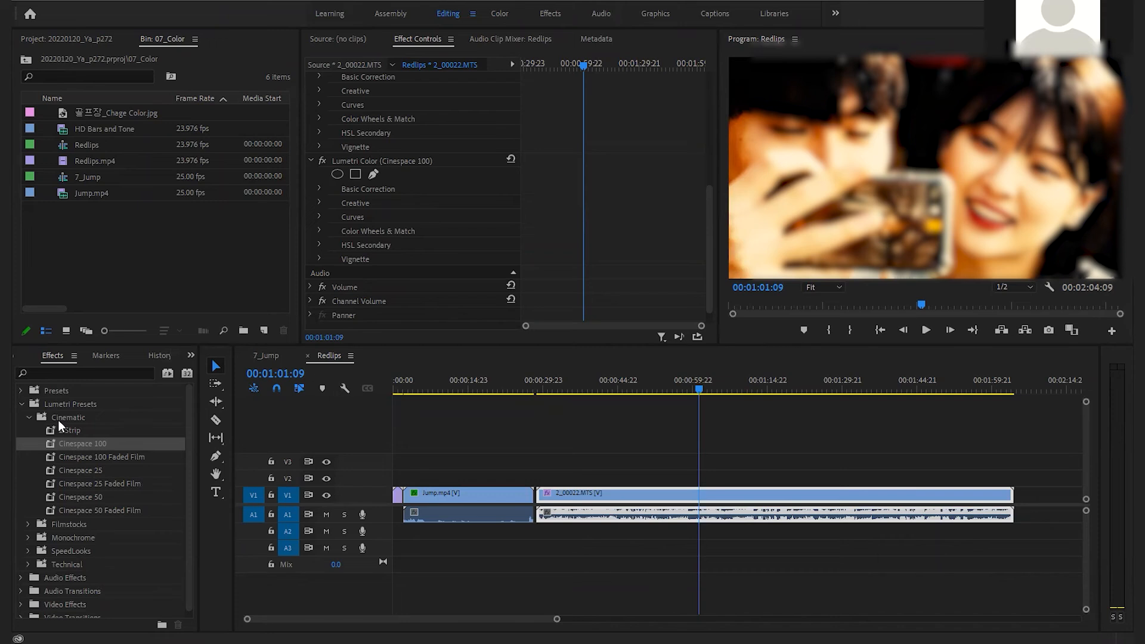
- Disable the Cinespace 100 effect and apply the Filmstocks preset Fuji F125 Kodak 2393 (by Adobe) to 2_00022.MTS
{"action": "left_click", "coordinate": [40, 521]}
{"action": "left_click", "coordinate": [28, 524]}
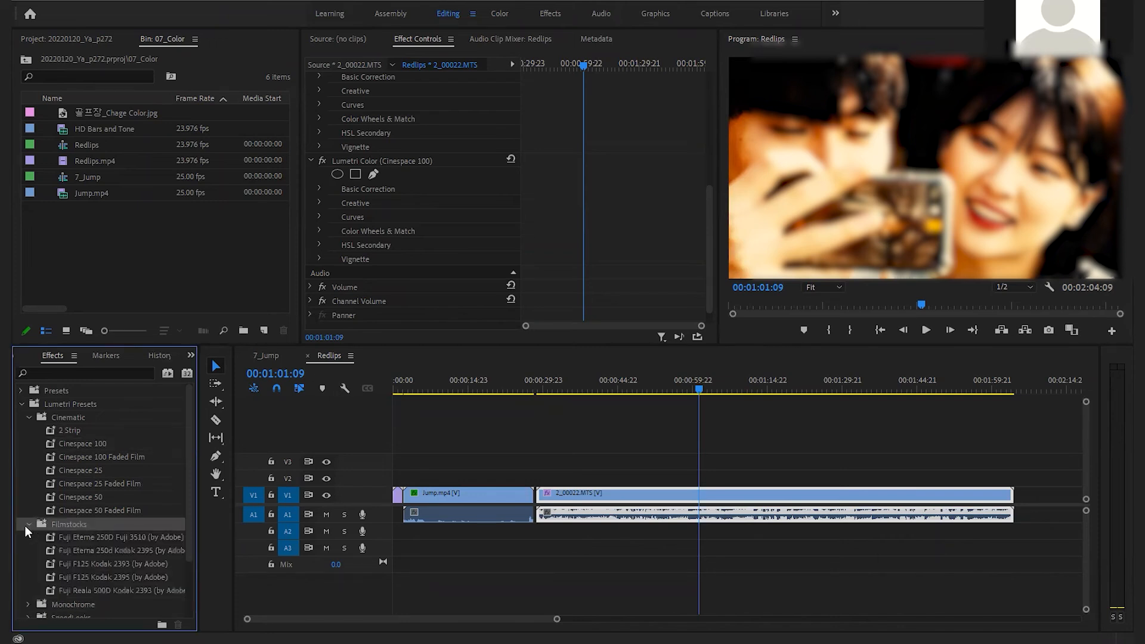
{"action": "scroll", "coordinate": [77, 546], "scroll_direction": "down", "scroll_amount": 1}
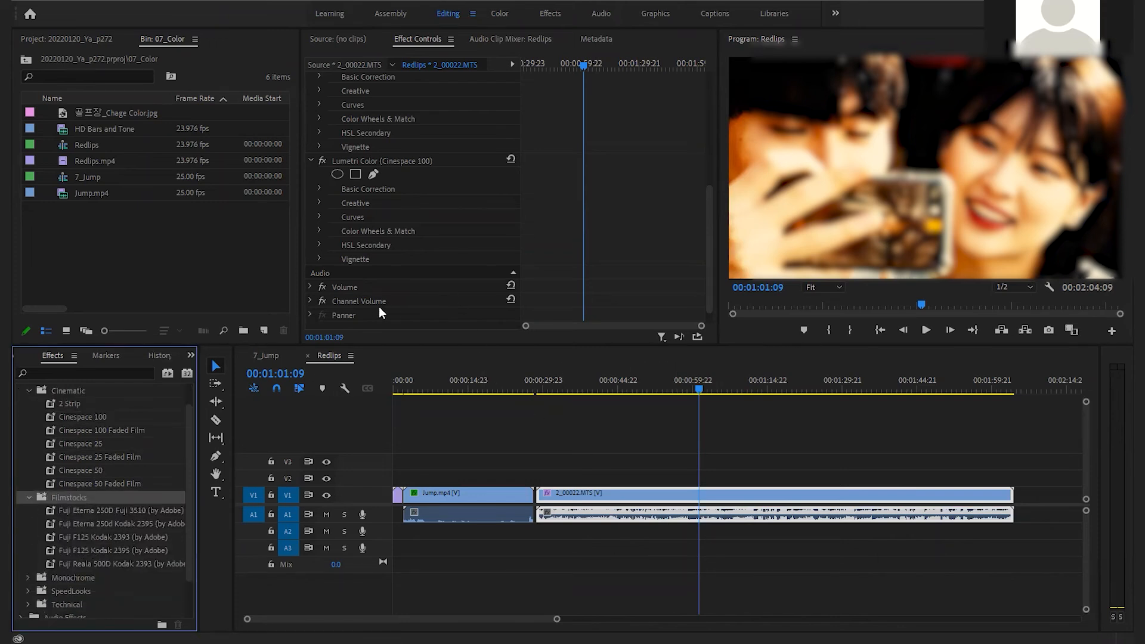
{"action": "left_click", "coordinate": [323, 161]}
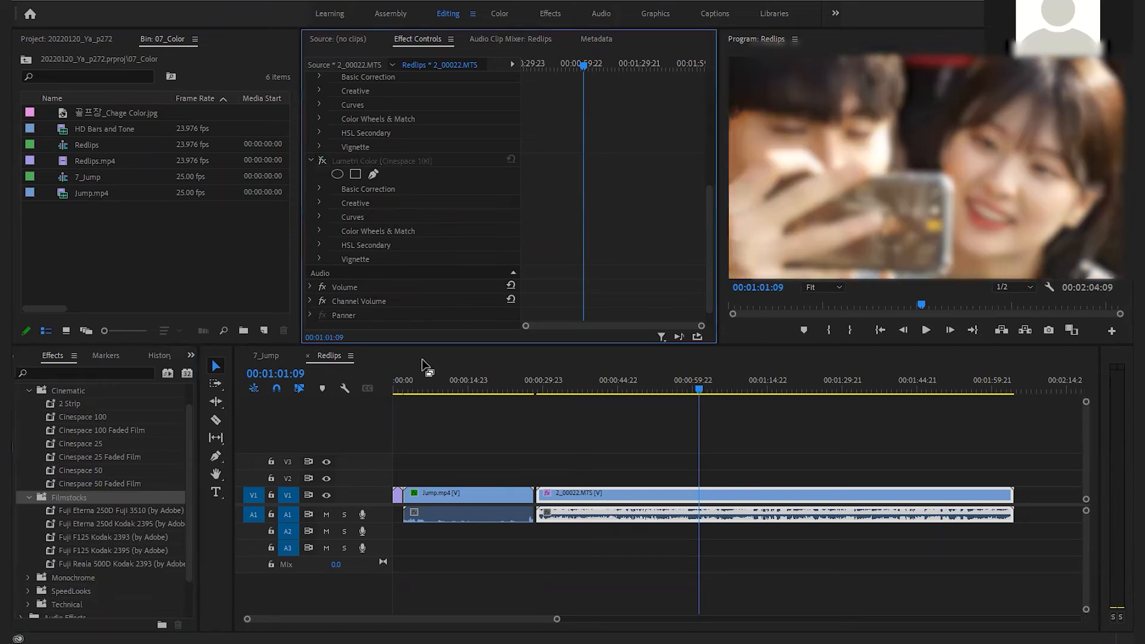
{"action": "scroll", "coordinate": [91, 531], "scroll_direction": "down", "scroll_amount": 1}
{"action": "left_click_drag", "start_coordinate": [77, 508], "coordinate": [762, 496]}
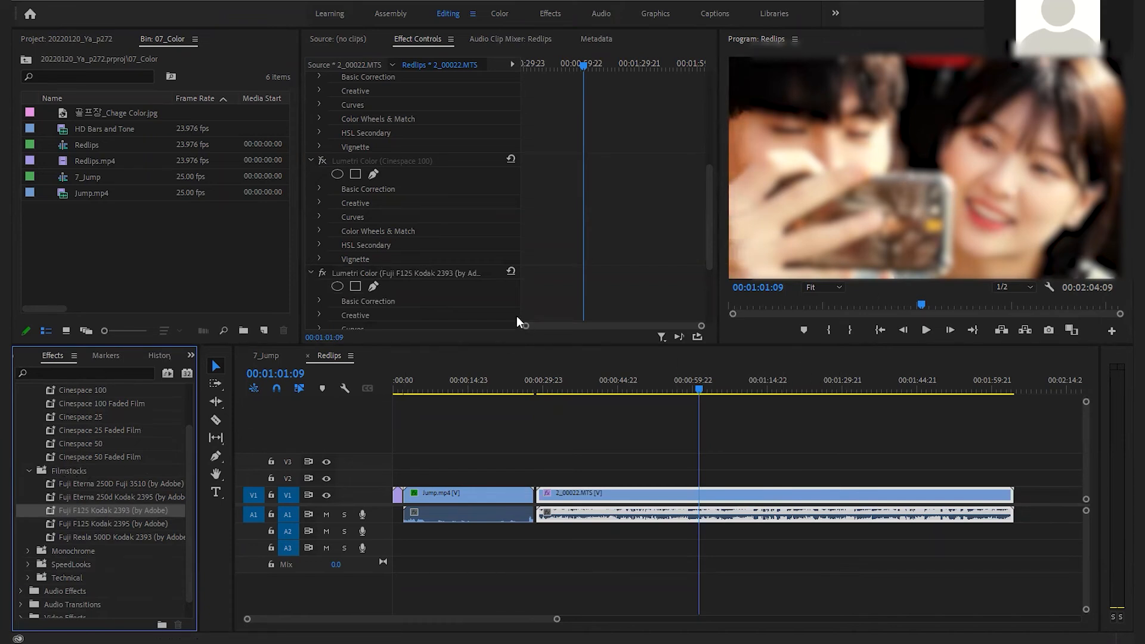
- Disable the Fuji F125 Kodak 2393 effect and apply the Monochrome Faded Film 150 preset to 2_00022.MTS
{"action": "left_click", "coordinate": [323, 273]}
{"action": "scroll", "coordinate": [389, 245], "scroll_direction": "down", "scroll_amount": 3}
{"action": "left_click", "coordinate": [30, 549]}
{"action": "scroll", "coordinate": [91, 530], "scroll_direction": "down", "scroll_amount": 3}
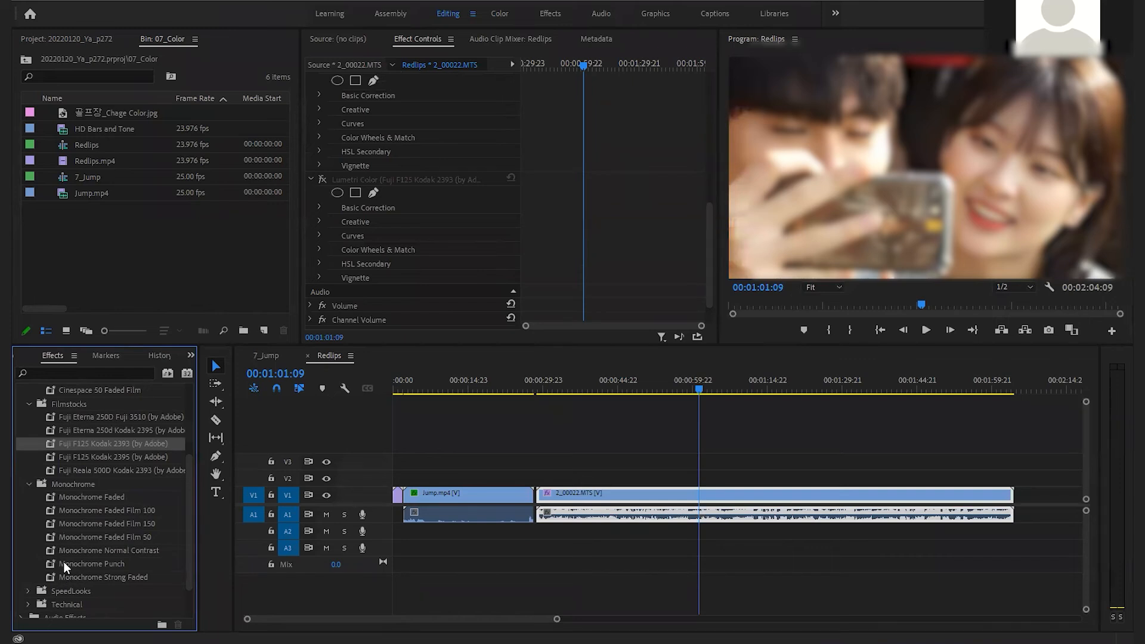
{"action": "left_click_drag", "start_coordinate": [50, 524], "coordinate": [731, 496]}
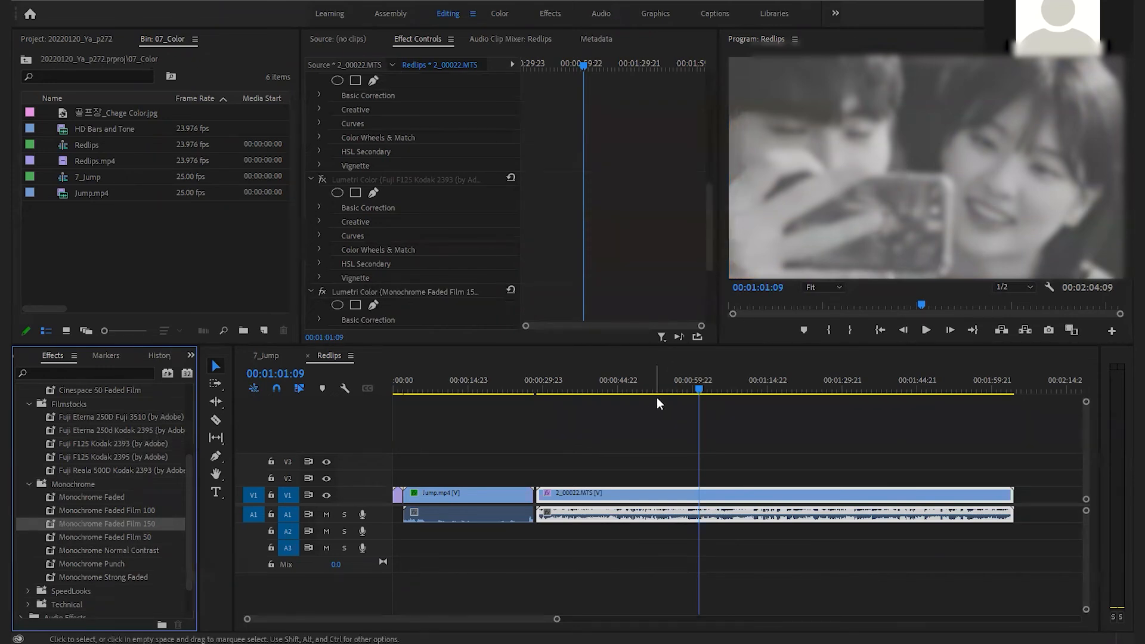
- Preview the monochrome look up to 00:01:08:08 and disable the Monochrome Faded Film 150 effect
{"action": "left_click", "coordinate": [702, 389]}
{"action": "left_click_drag", "start_coordinate": [709, 388], "coordinate": [734, 389]}
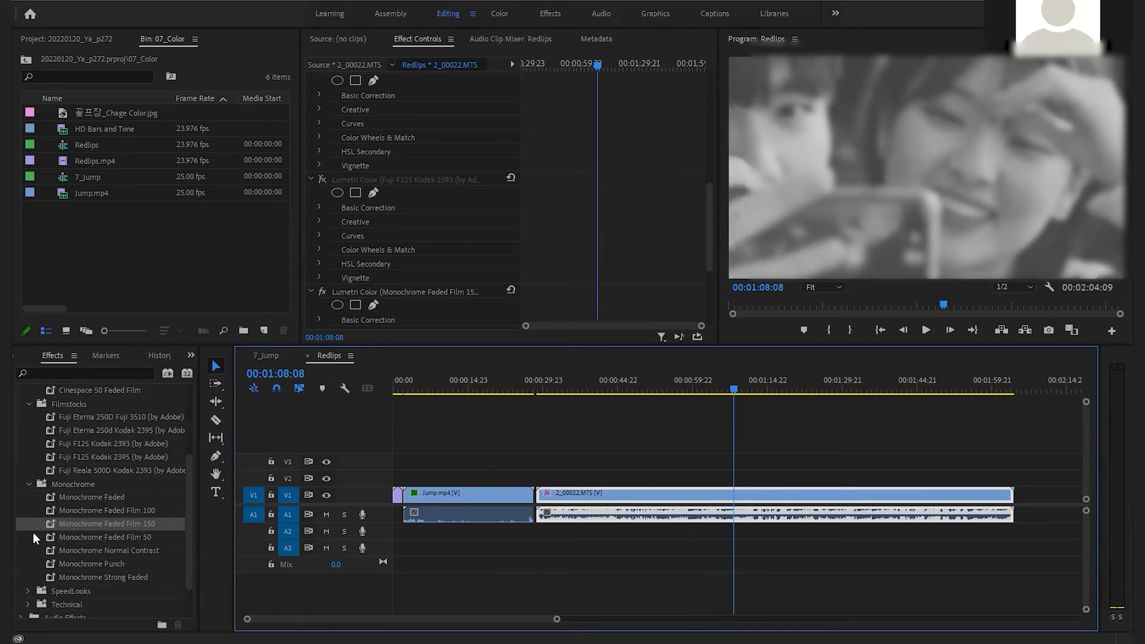
{"action": "left_click", "coordinate": [322, 291]}
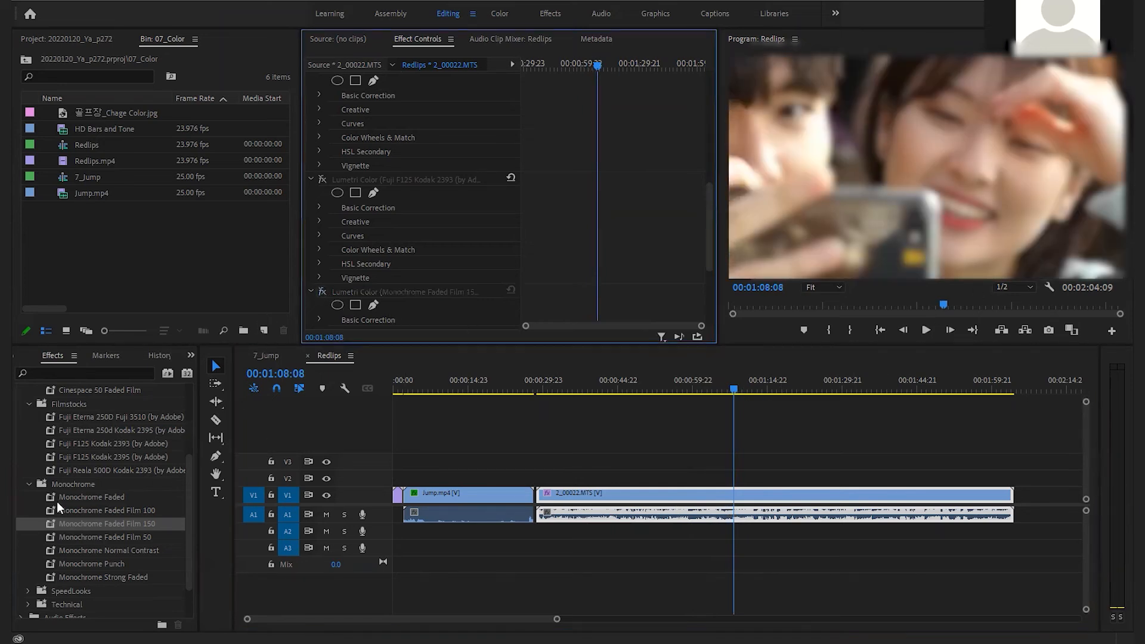
- Apply the SpeedLooks preset SL Noir HDR (Canon 5D) from the Canon 5D camera presets to 2_00022.MTS
{"action": "scroll", "coordinate": [56, 502], "scroll_direction": "down", "scroll_amount": 2}
{"action": "left_click", "coordinate": [27, 543]}
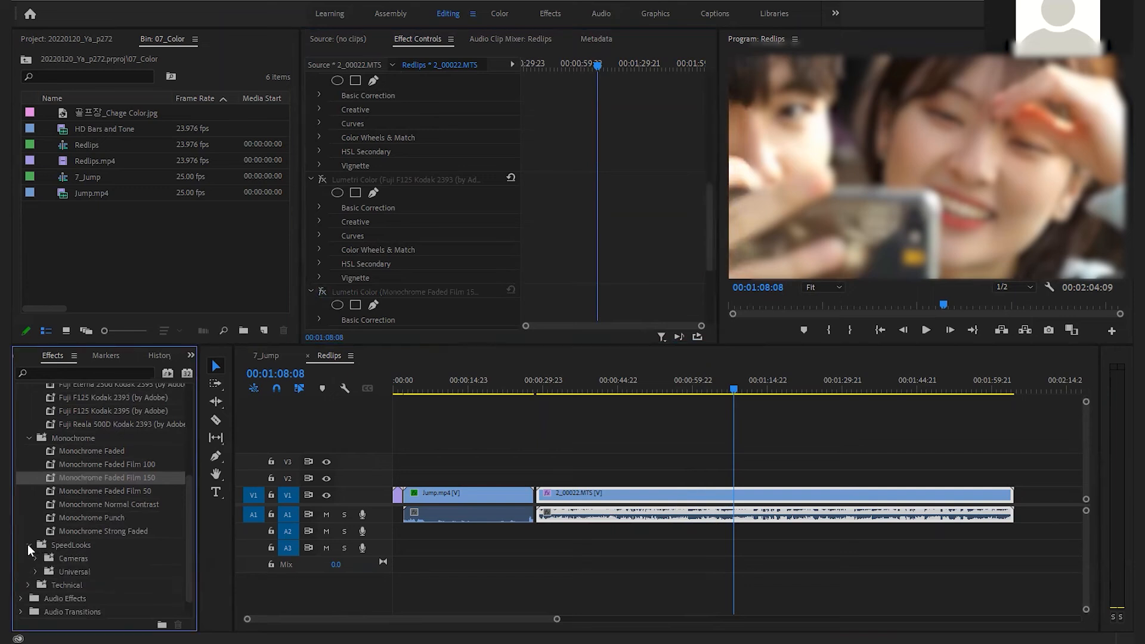
{"action": "scroll", "coordinate": [93, 543], "scroll_direction": "down", "scroll_amount": 1}
{"action": "left_click", "coordinate": [35, 531]}
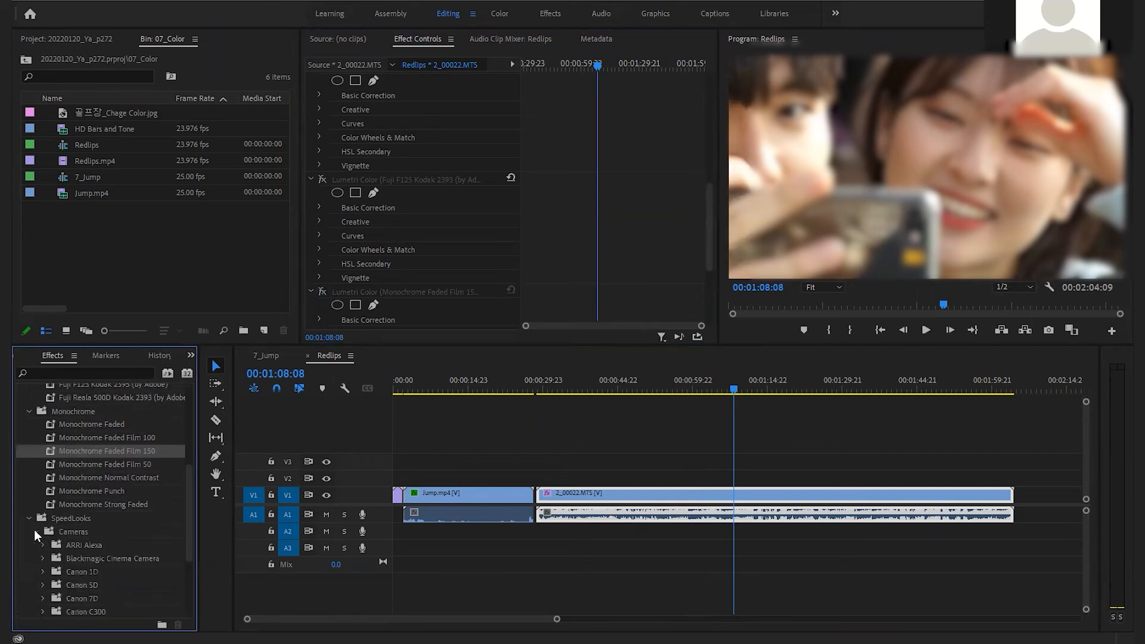
{"action": "scroll", "coordinate": [123, 525], "scroll_direction": "down", "scroll_amount": 3}
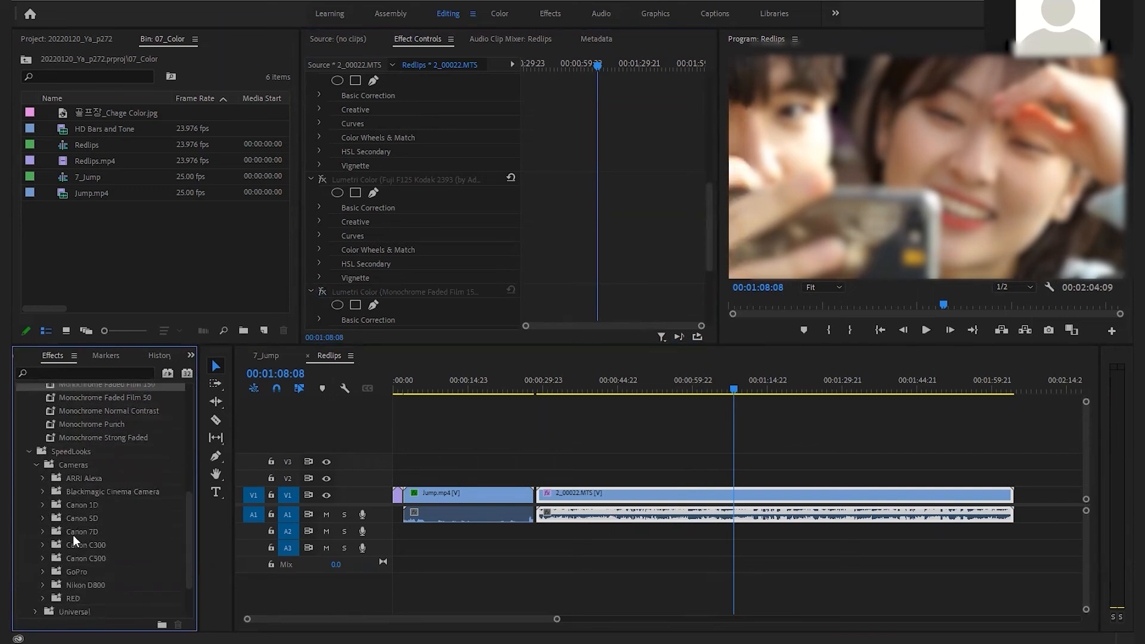
{"action": "left_click", "coordinate": [70, 532]}
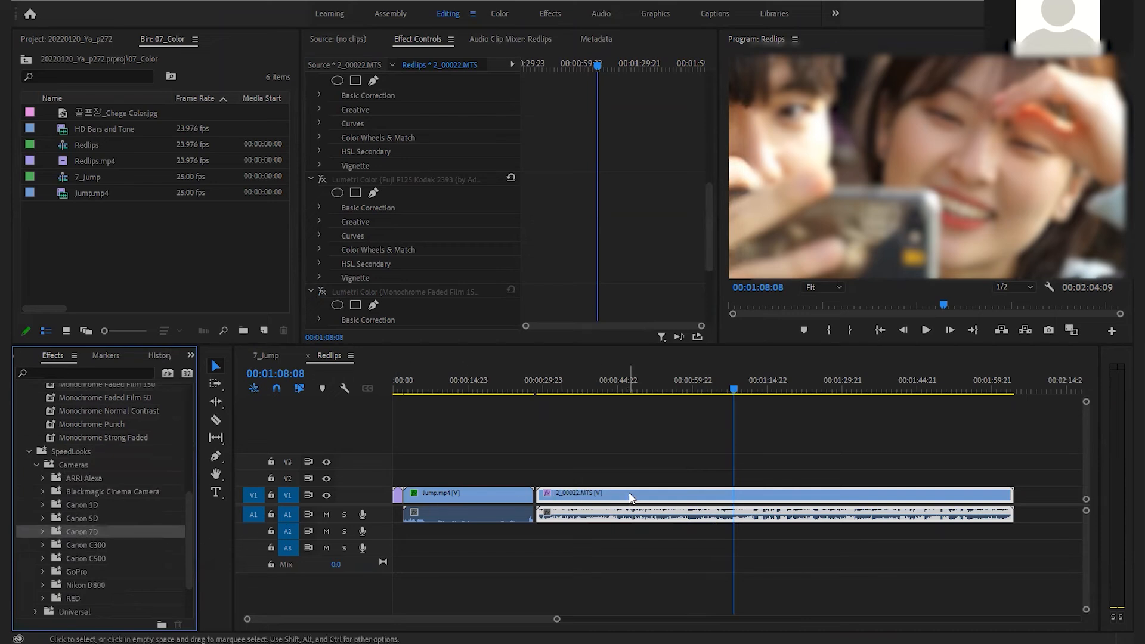
{"action": "left_click", "coordinate": [42, 532]}
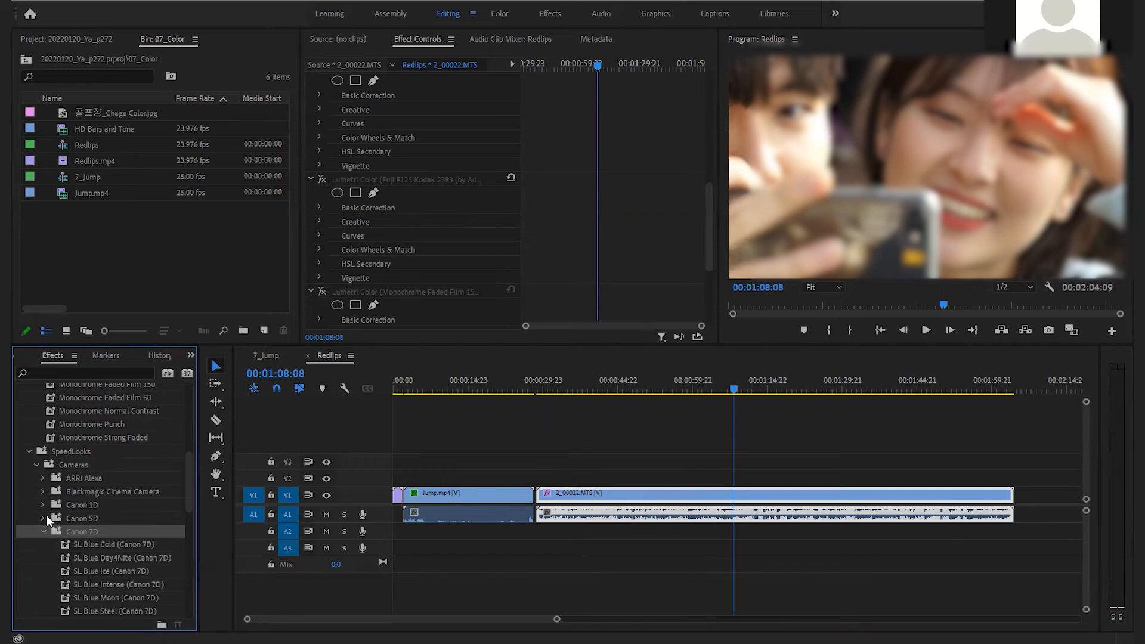
{"action": "left_click", "coordinate": [45, 516]}
{"action": "scroll", "coordinate": [111, 517], "scroll_direction": "down", "scroll_amount": 5}
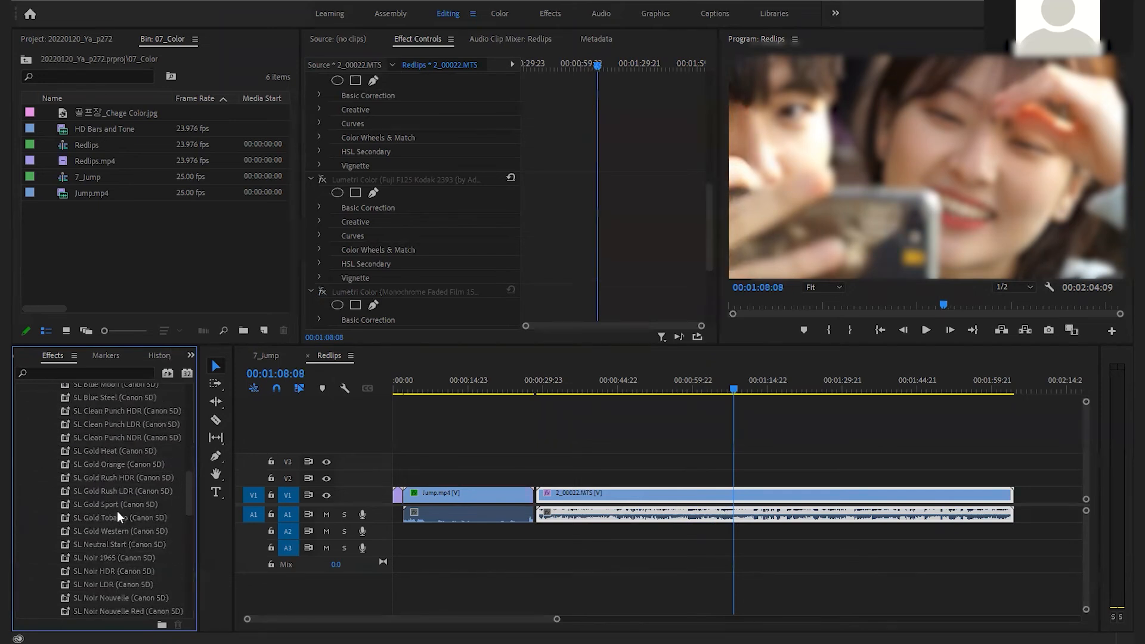
{"action": "left_click_drag", "start_coordinate": [95, 571], "coordinate": [647, 496]}
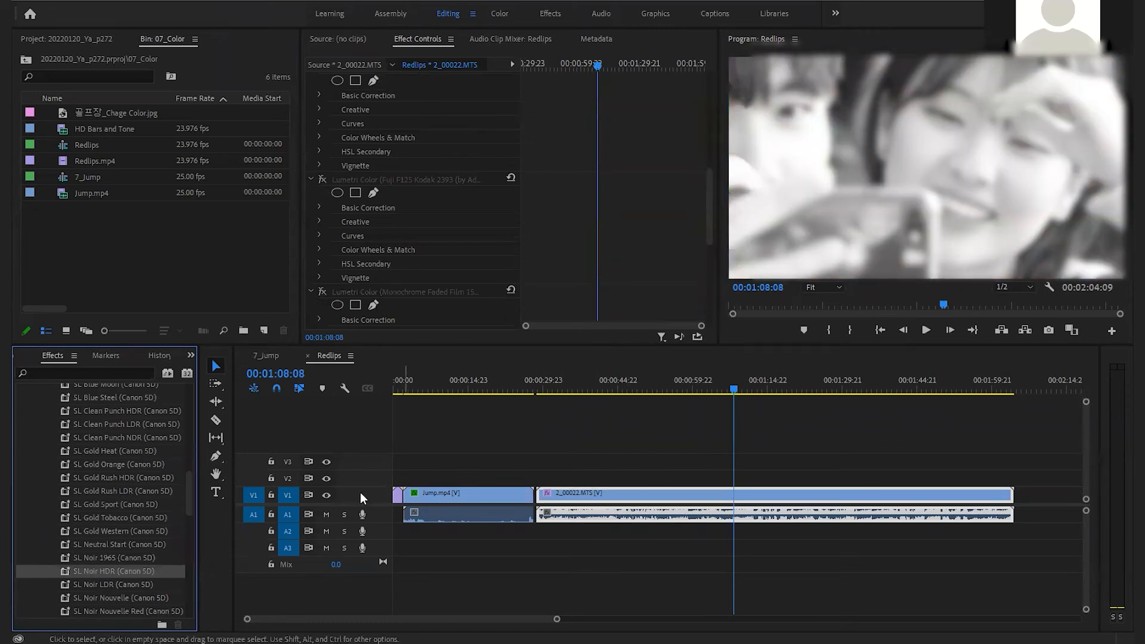
- Review the Lumetri Color (SL Noir HDR (Canon 5D)) effect on 2_00022.MTS and preview its look at 00:00:38:22
{"action": "scroll", "coordinate": [77, 546], "scroll_direction": "up", "scroll_amount": 1}
{"action": "scroll", "coordinate": [79, 544], "scroll_direction": "up", "scroll_amount": 3}
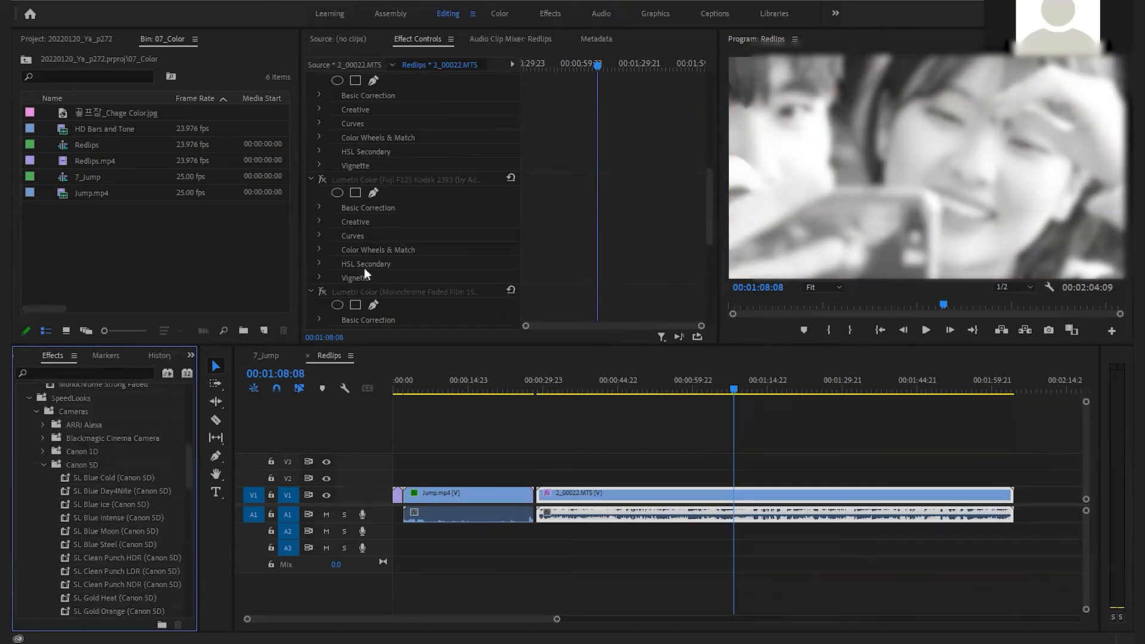
{"action": "scroll", "coordinate": [366, 265], "scroll_direction": "down", "scroll_amount": 6}
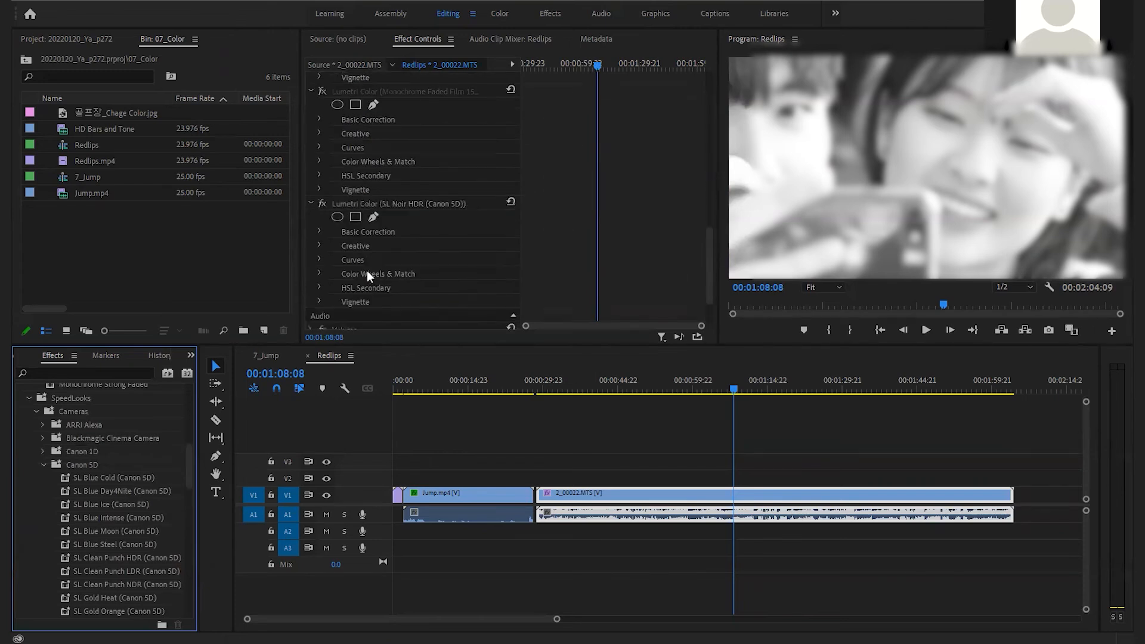
{"action": "scroll", "coordinate": [367, 281], "scroll_direction": "down", "scroll_amount": 1}
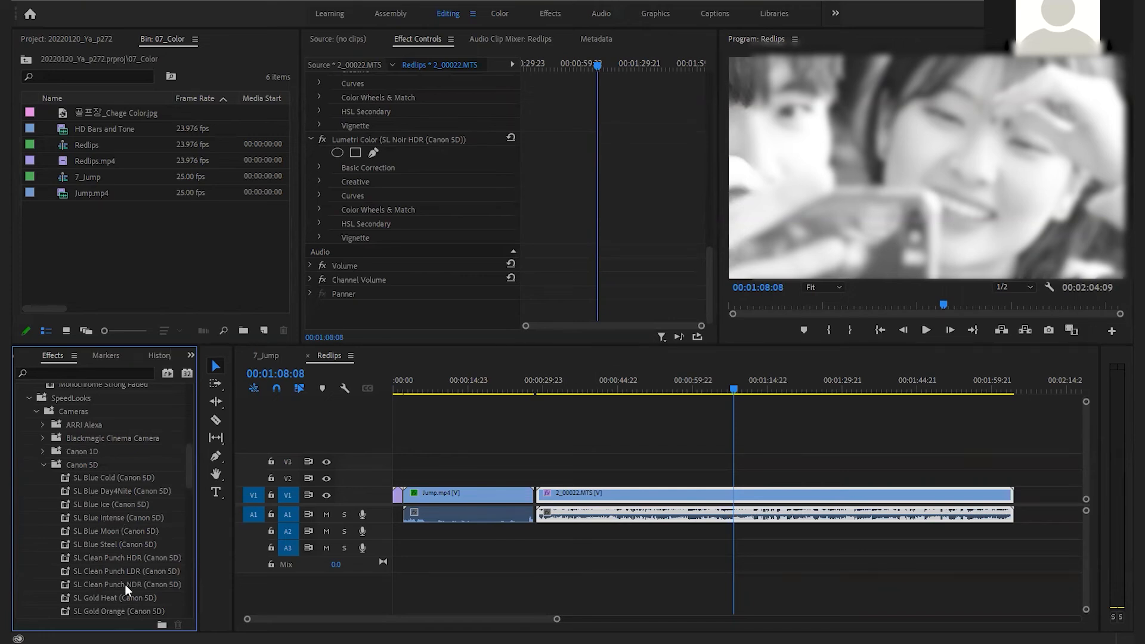
{"action": "left_click", "coordinate": [589, 381]}
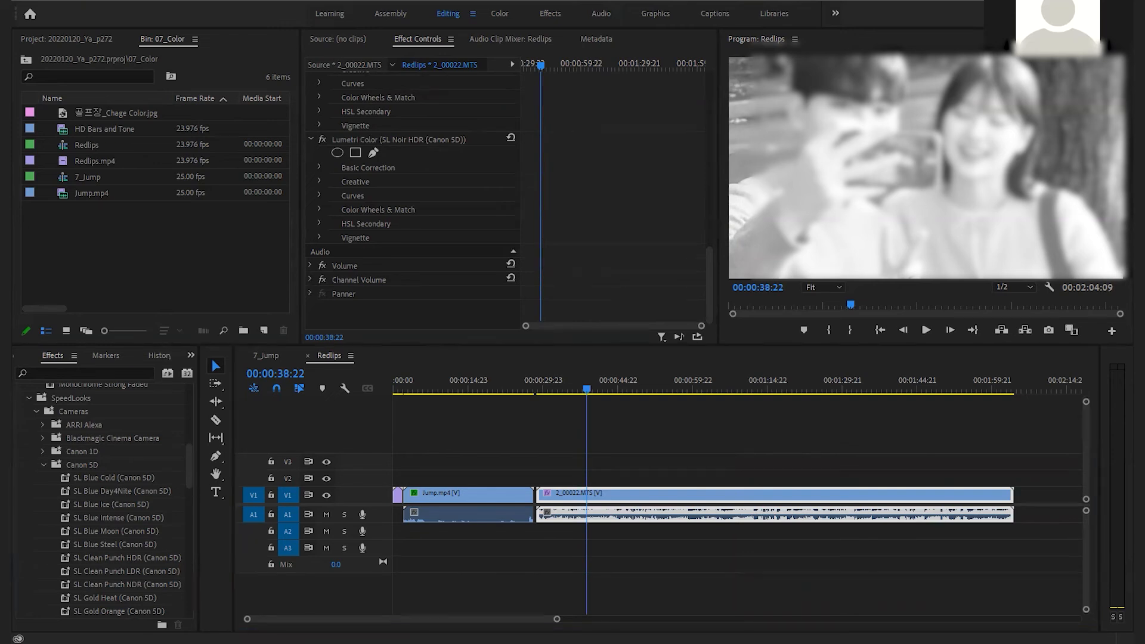
- Import the Select Color video clip from folder 07 into the 07_Color bin
{"action": "left_click", "coordinate": [155, 265]}
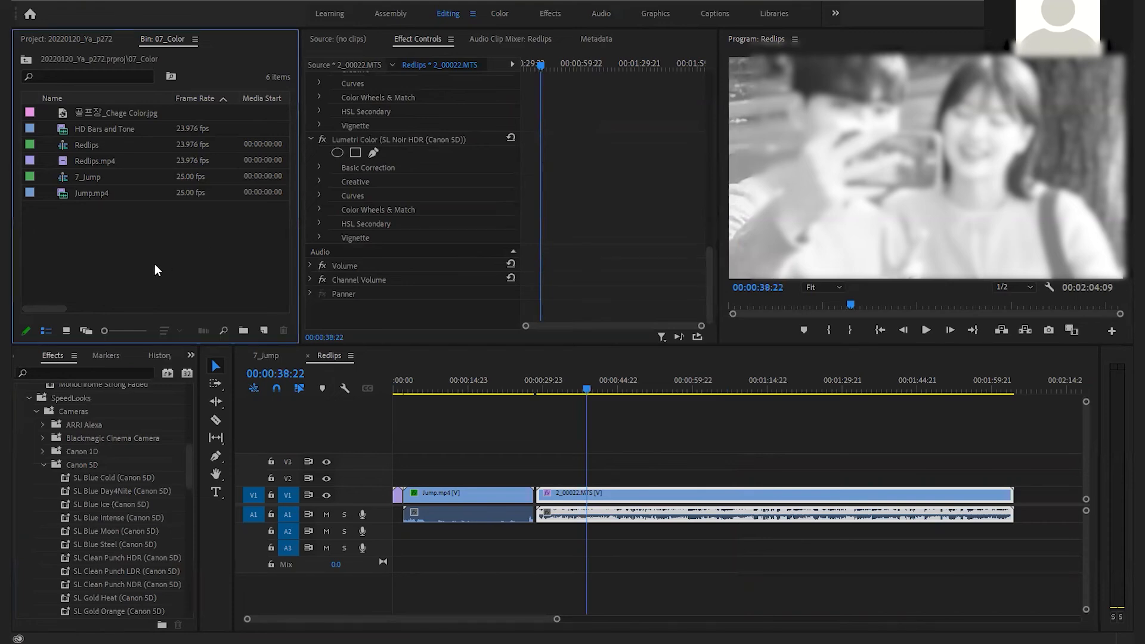
{"action": "double_click", "coordinate": [121, 249]}
{"action": "scroll", "coordinate": [471, 185], "scroll_direction": "down", "scroll_amount": 5}
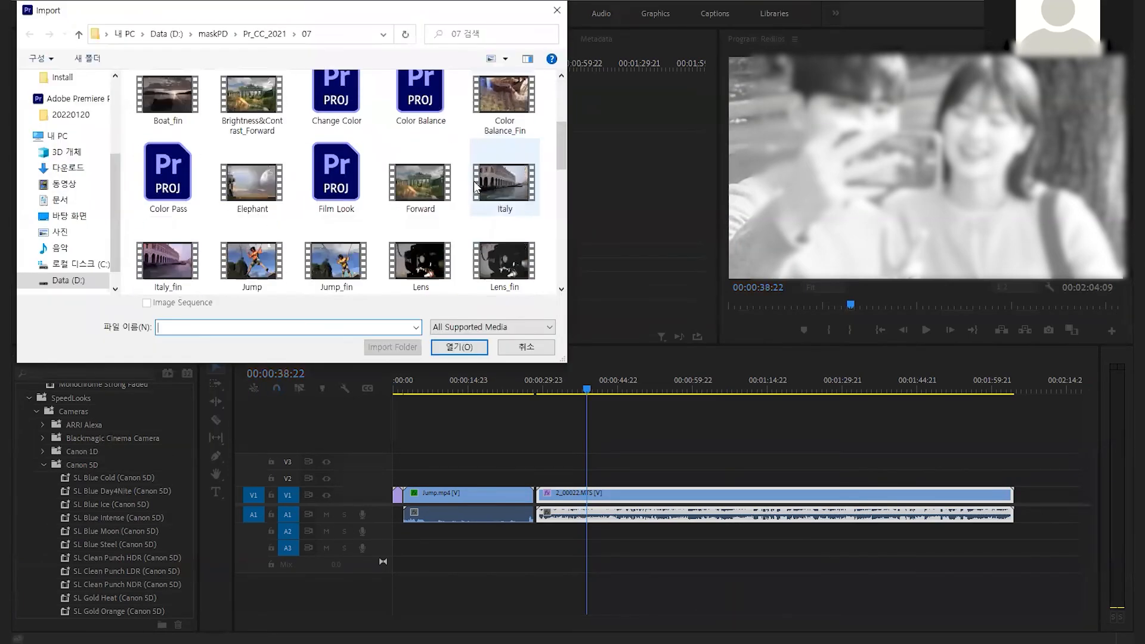
{"action": "scroll", "coordinate": [469, 195], "scroll_direction": "down", "scroll_amount": 3}
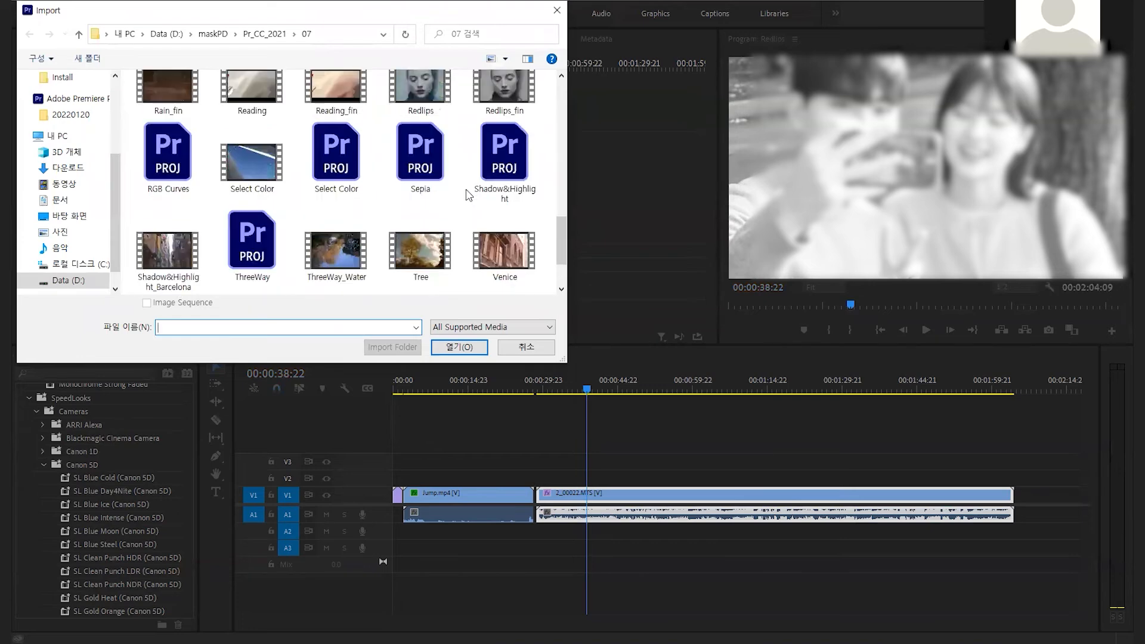
{"action": "left_click", "coordinate": [232, 163]}
{"action": "left_click", "coordinate": [460, 349]}
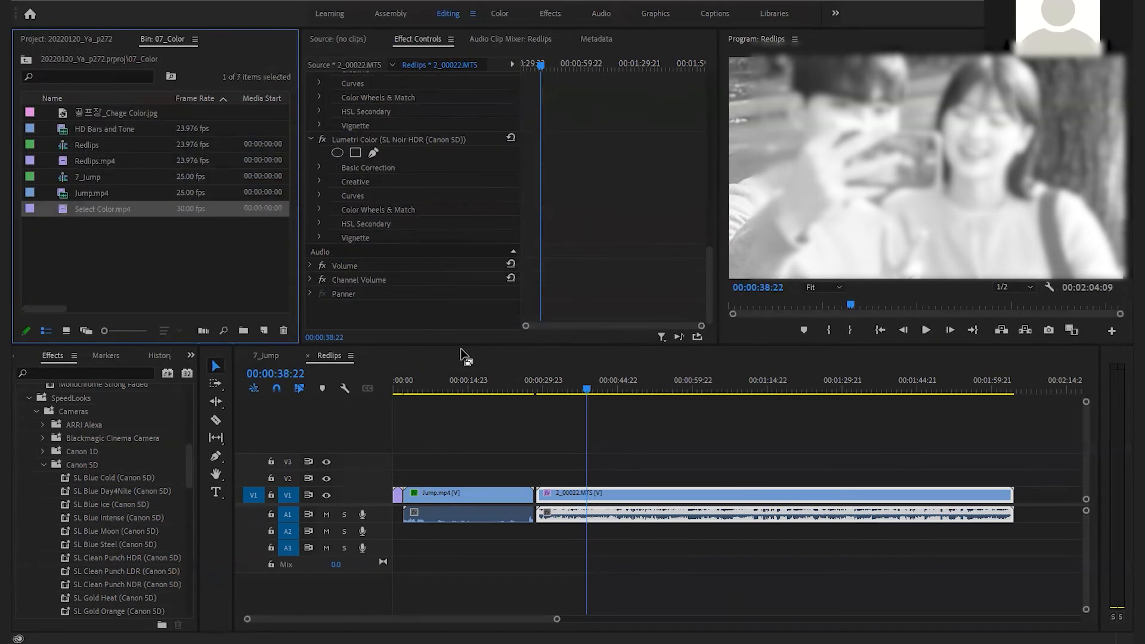
- Create a new sequence from Select Color.mp4 and move the playhead to 00:00:01:03
{"action": "left_click", "coordinate": [102, 269]}
{"action": "left_click", "coordinate": [61, 209]}
{"action": "left_click_drag", "start_coordinate": [265, 335], "coordinate": [264, 334]}
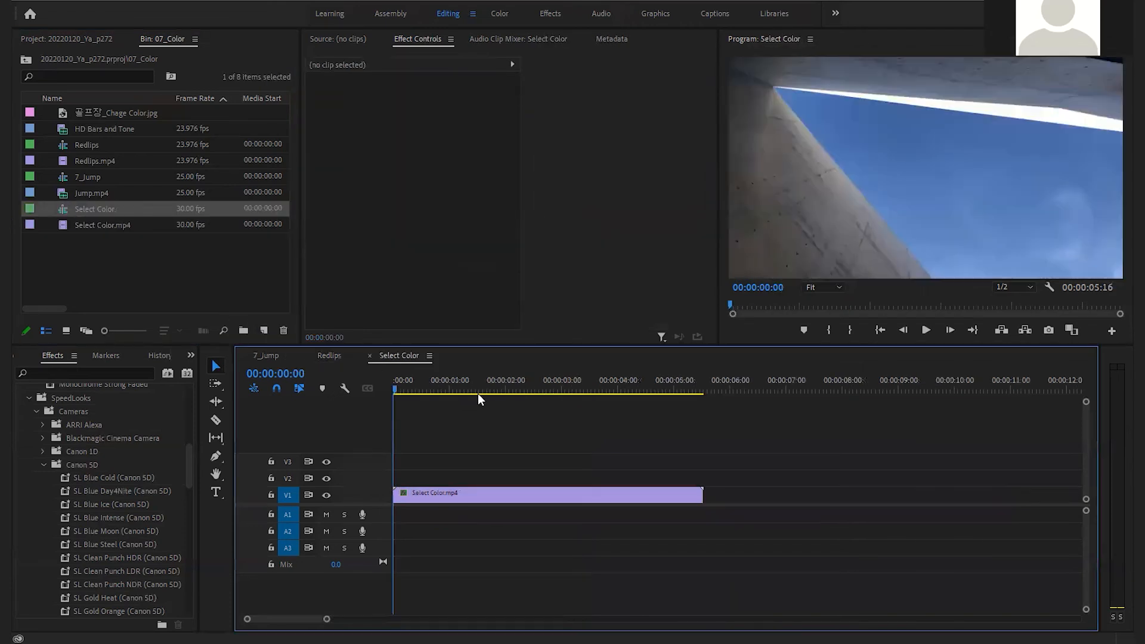
{"action": "mouse_move", "coordinate": [478, 382]}
{"action": "left_mouse_down"}
{"action": "mouse_move", "coordinate": [467, 385]}
{"action": "mouse_move", "coordinate": [596, 388]}
{"action": "mouse_move", "coordinate": [449, 390]}
{"action": "mouse_move", "coordinate": [456, 384]}
{"action": "left_mouse_up"}
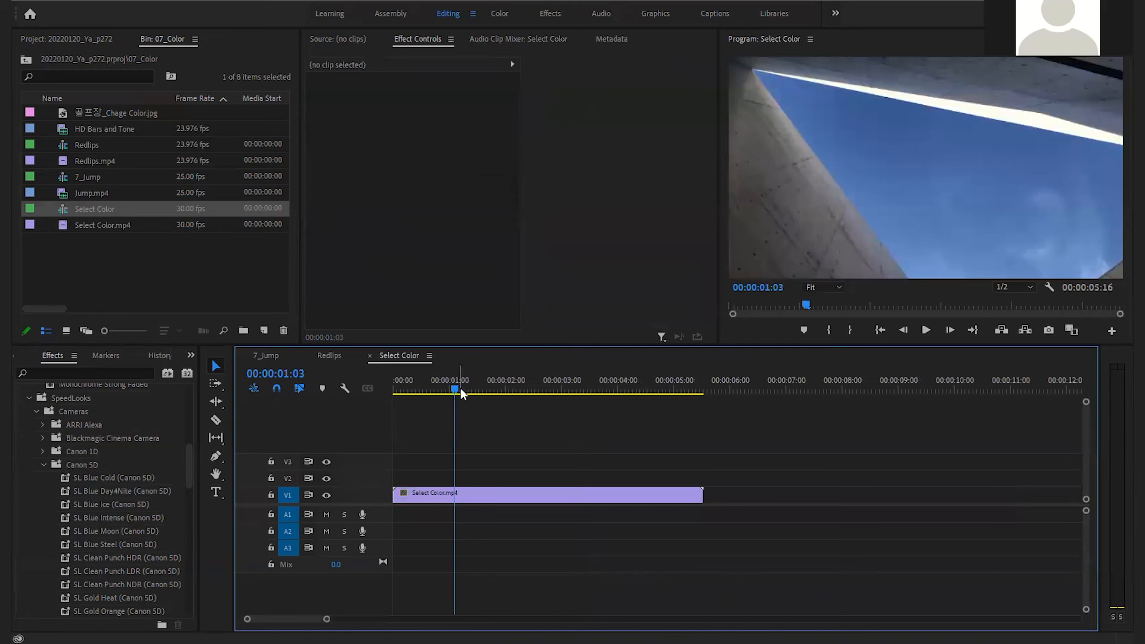
- In the Color workspace, key the blue sky with HSL Secondary and shift its correction colour toward orange
{"action": "left_click", "coordinate": [500, 13]}
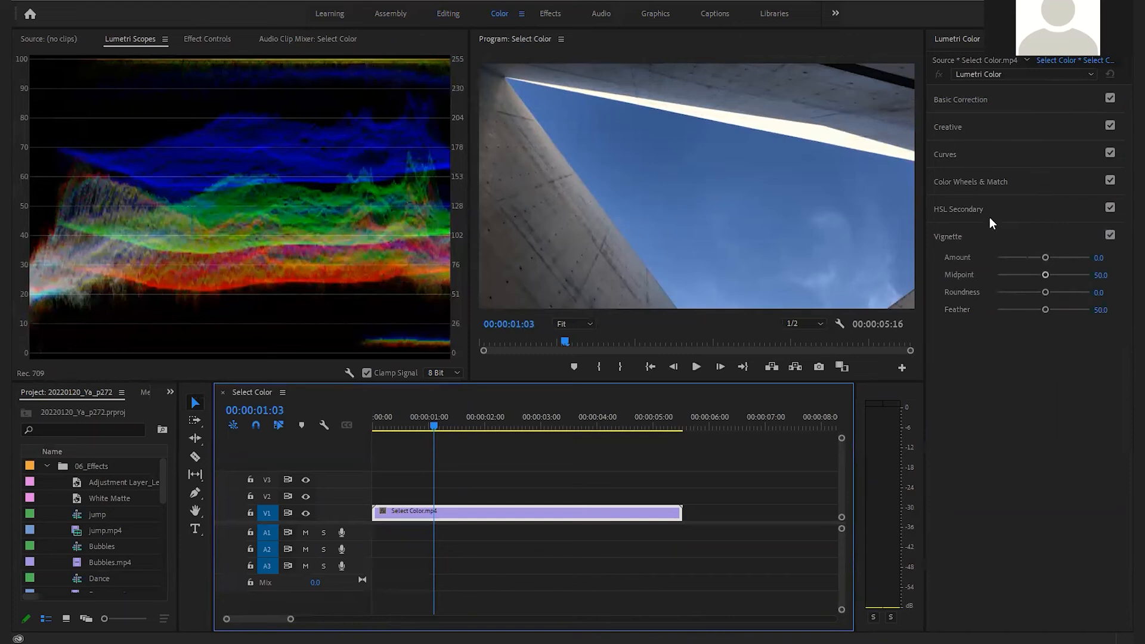
{"action": "left_click", "coordinate": [958, 210]}
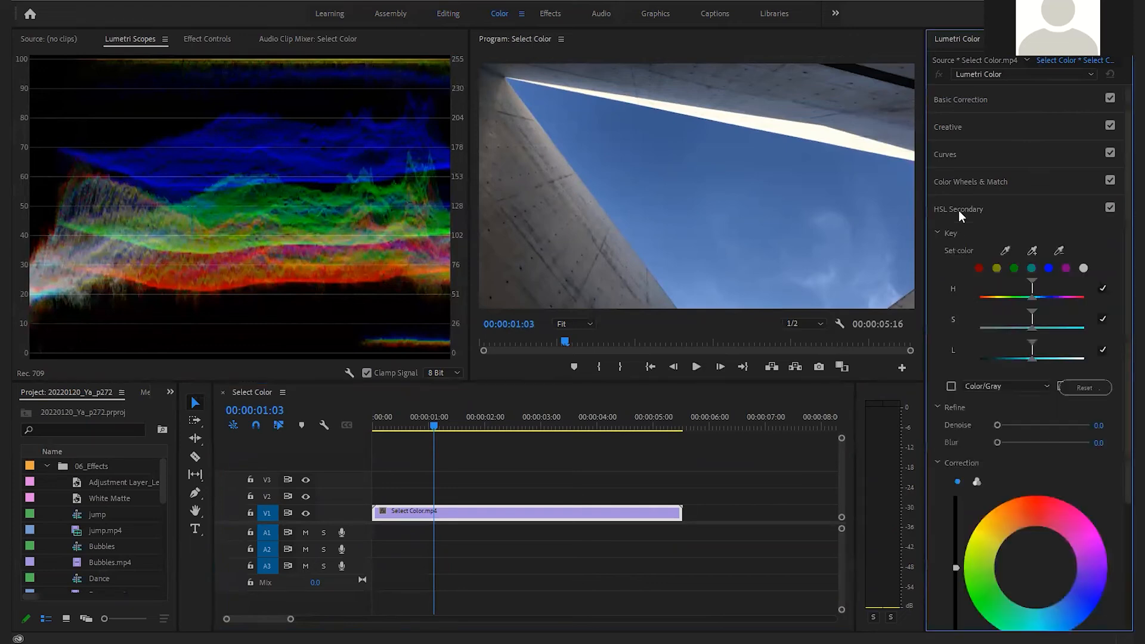
{"action": "left_click", "coordinate": [1004, 251]}
{"action": "left_click", "coordinate": [654, 163]}
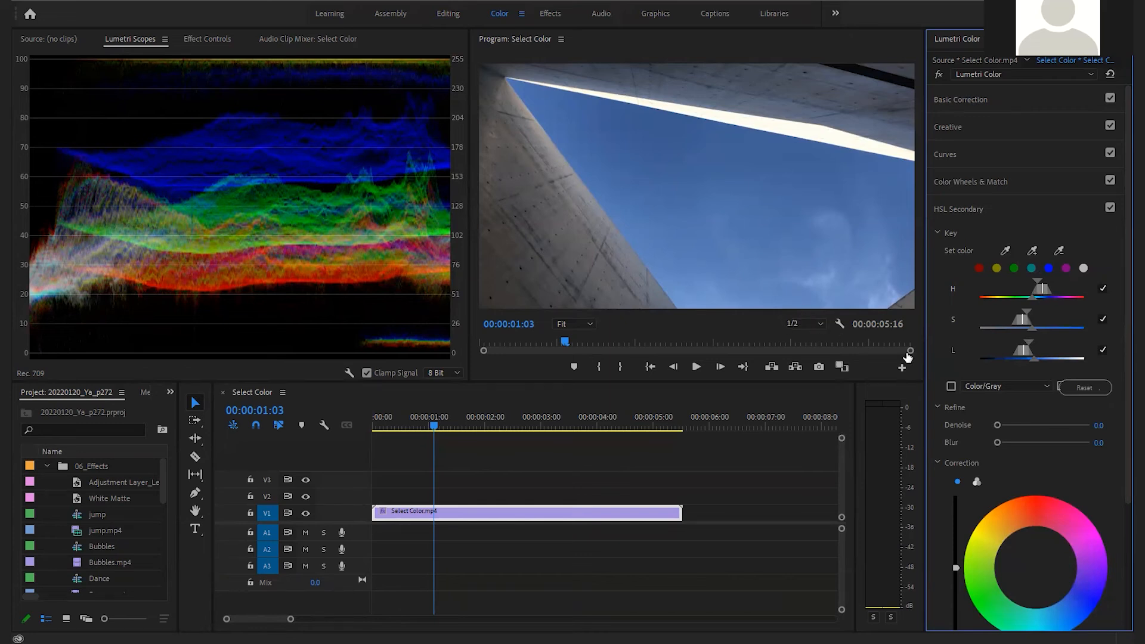
{"action": "scroll", "coordinate": [1078, 446], "scroll_direction": "down", "scroll_amount": 3}
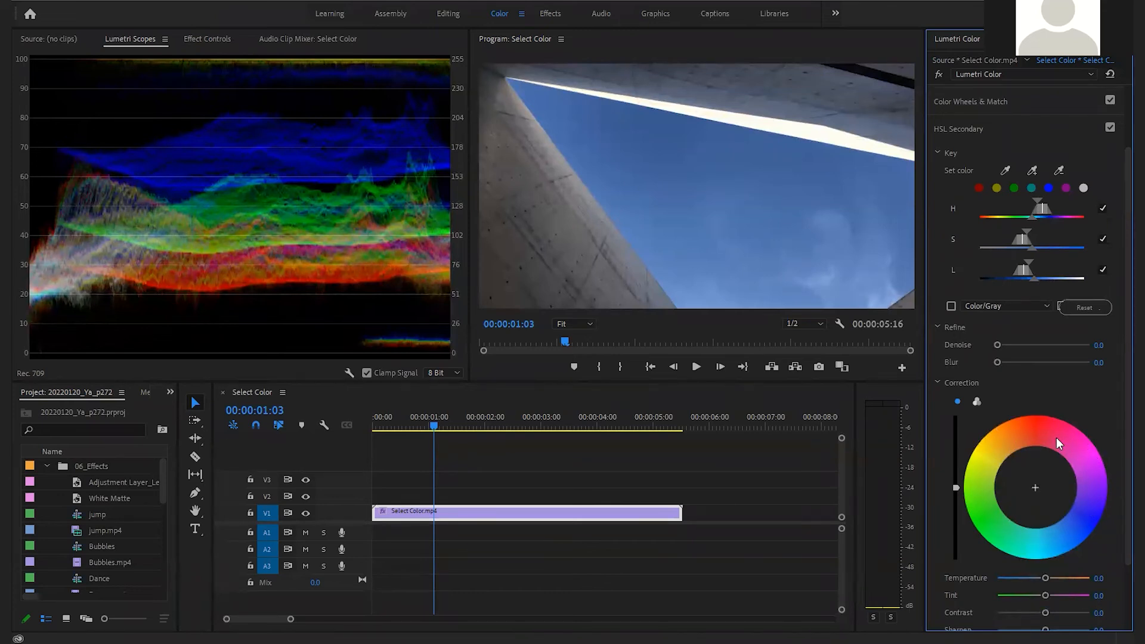
{"action": "left_click", "coordinate": [1005, 433]}
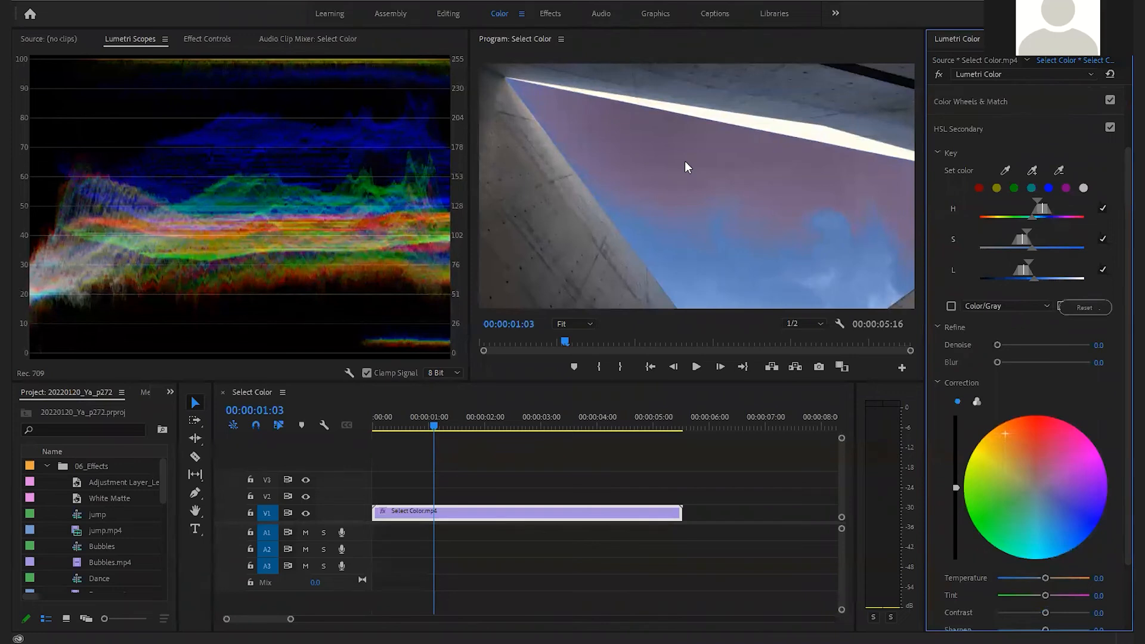
- Add the remaining blue areas along the sky's lower part to the HSL Secondary key with repeated colour samples
{"action": "left_click", "coordinate": [1033, 171]}
{"action": "left_click", "coordinate": [670, 255]}
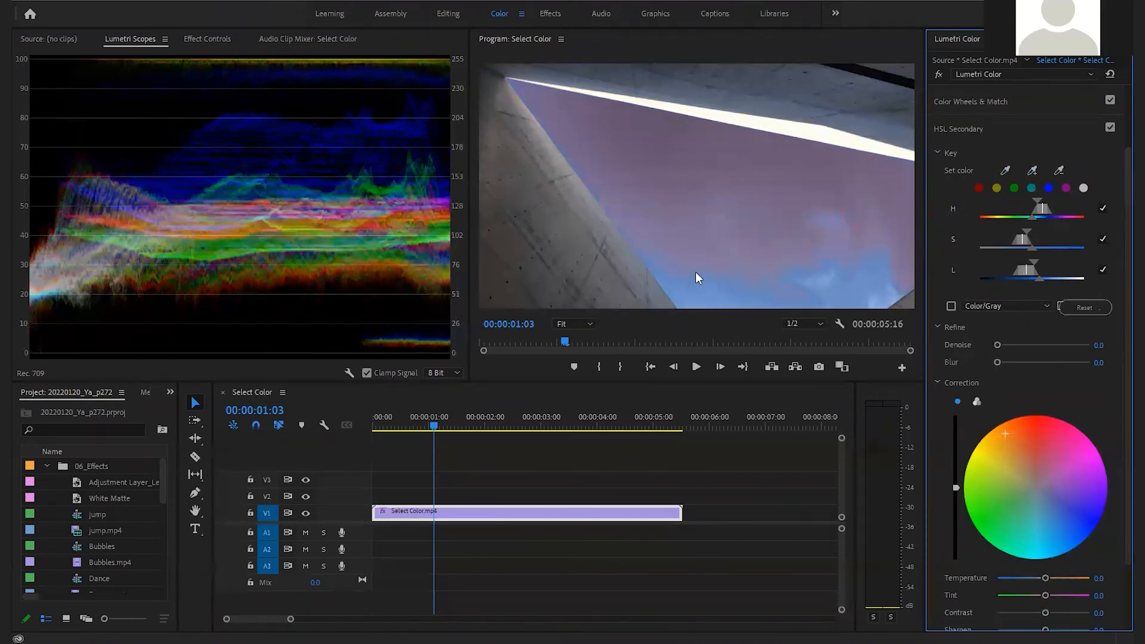
{"action": "left_click", "coordinate": [1033, 171]}
{"action": "left_click", "coordinate": [696, 293]}
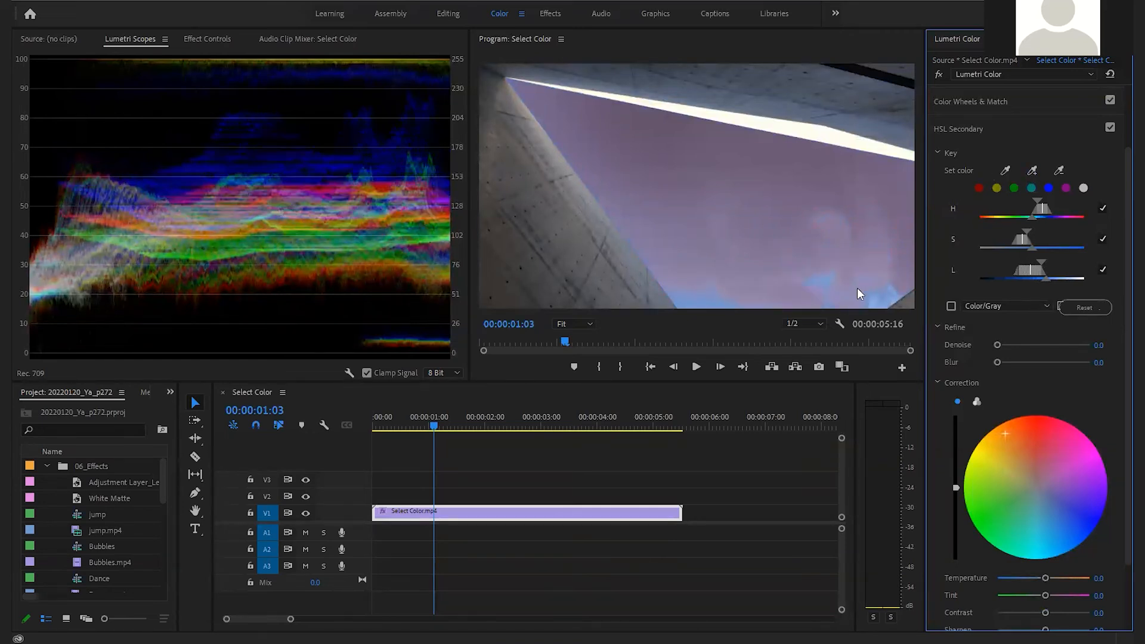
{"action": "left_click", "coordinate": [1031, 171]}
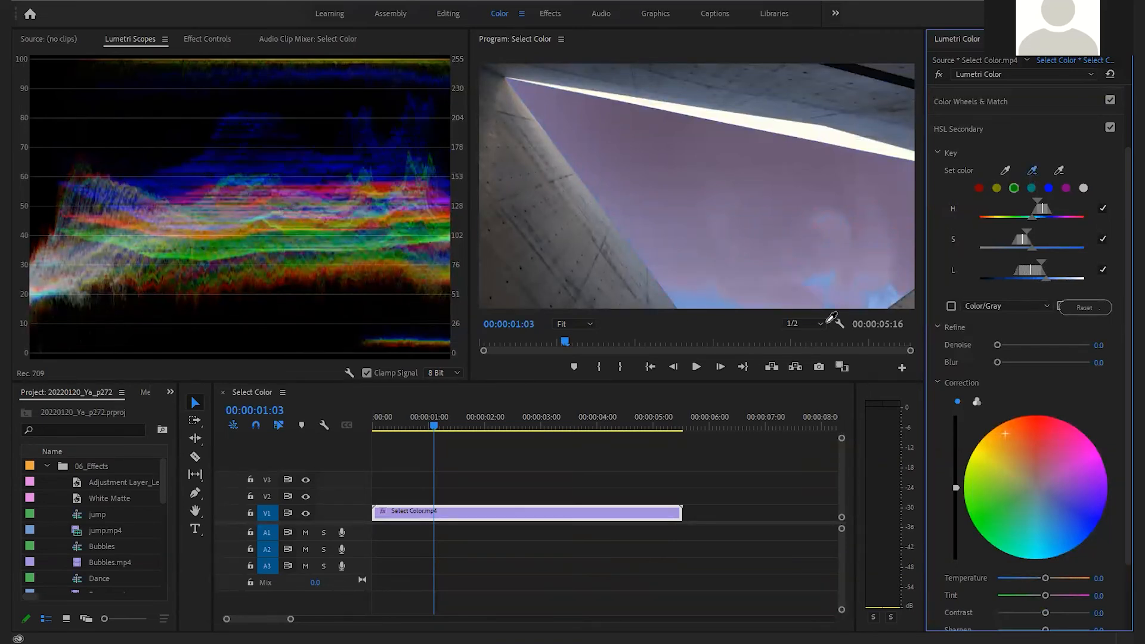
{"action": "left_click", "coordinate": [710, 305]}
{"action": "left_click", "coordinate": [1031, 171]}
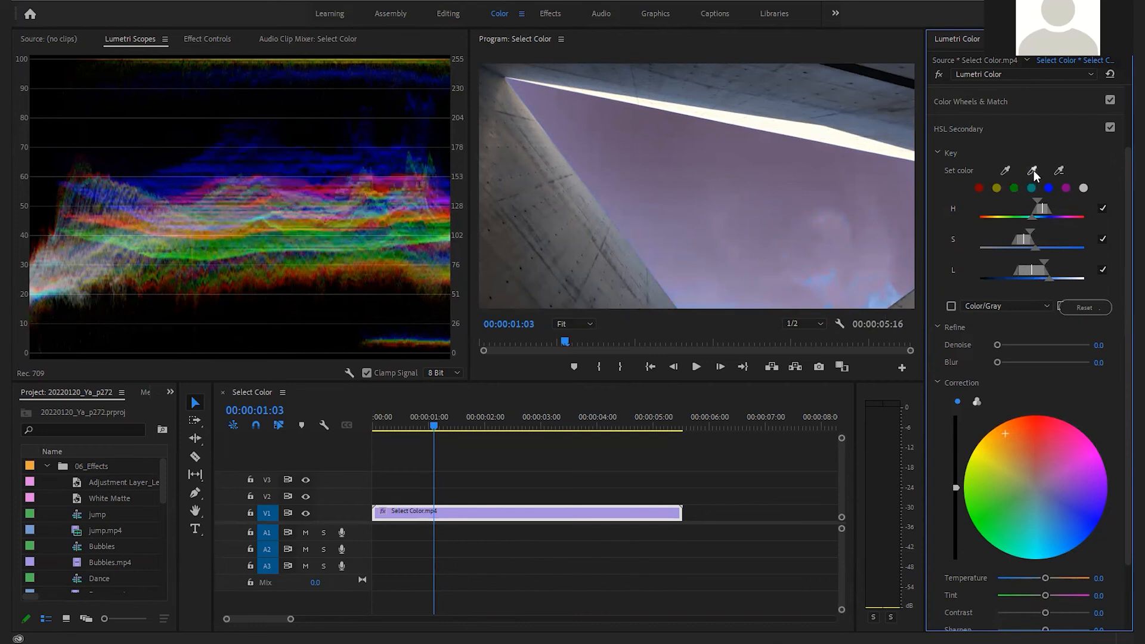
{"action": "left_click", "coordinate": [827, 281]}
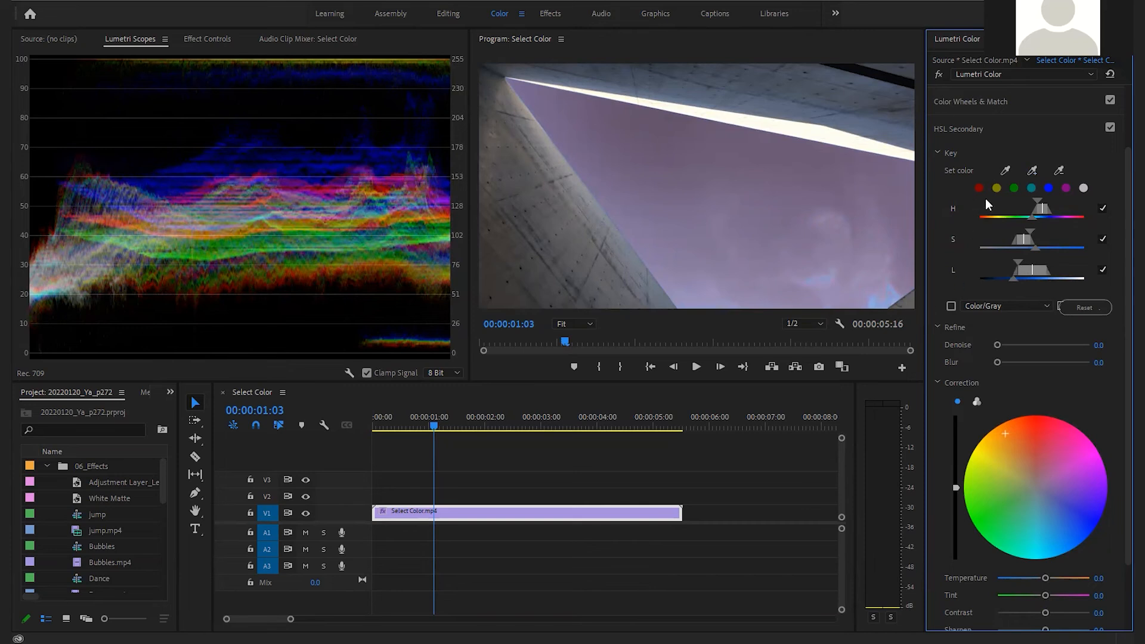
{"action": "left_click", "coordinate": [875, 301]}
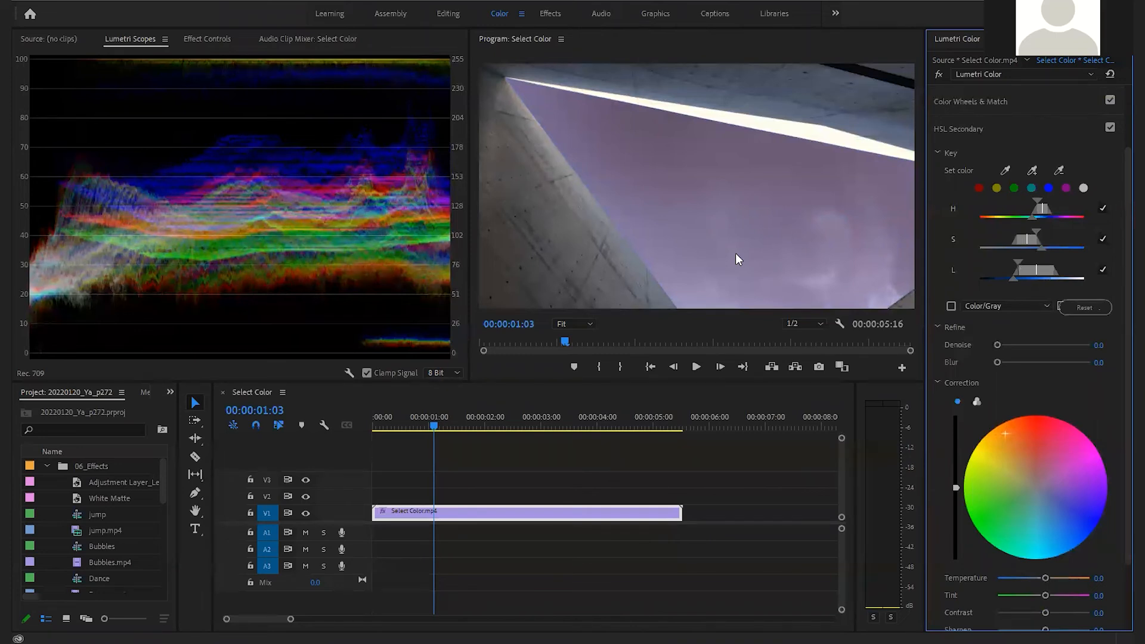
- Refine the HSL Secondary key with Denoise 10 and Blur 10
{"action": "scroll", "coordinate": [981, 374], "scroll_direction": "down", "scroll_amount": 3}
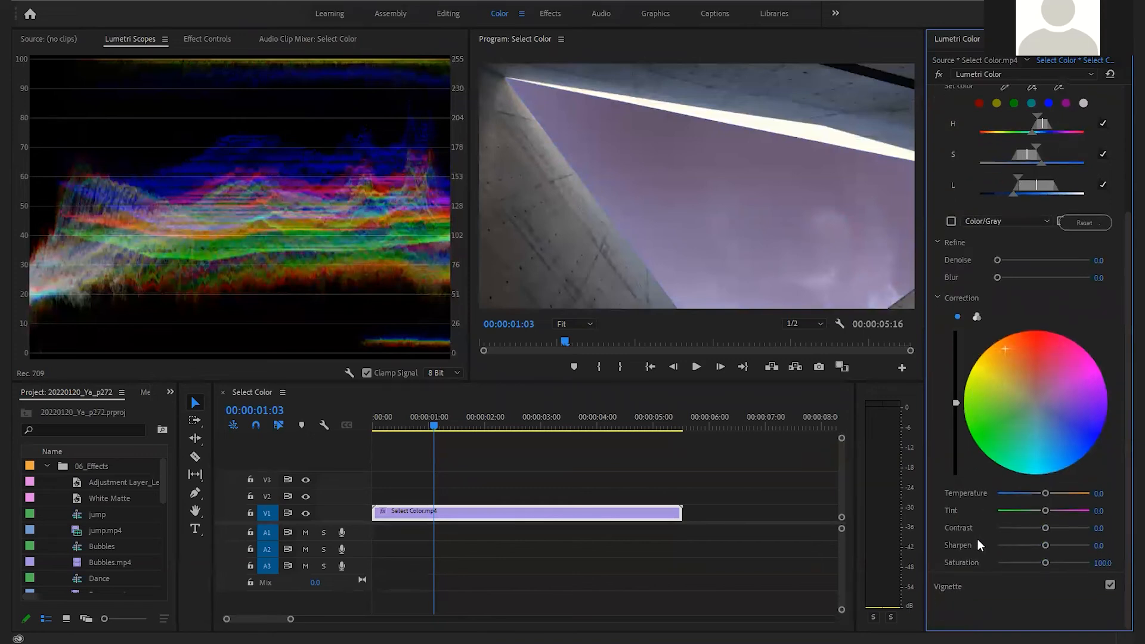
{"action": "scroll", "coordinate": [978, 541], "scroll_direction": "up", "scroll_amount": 5}
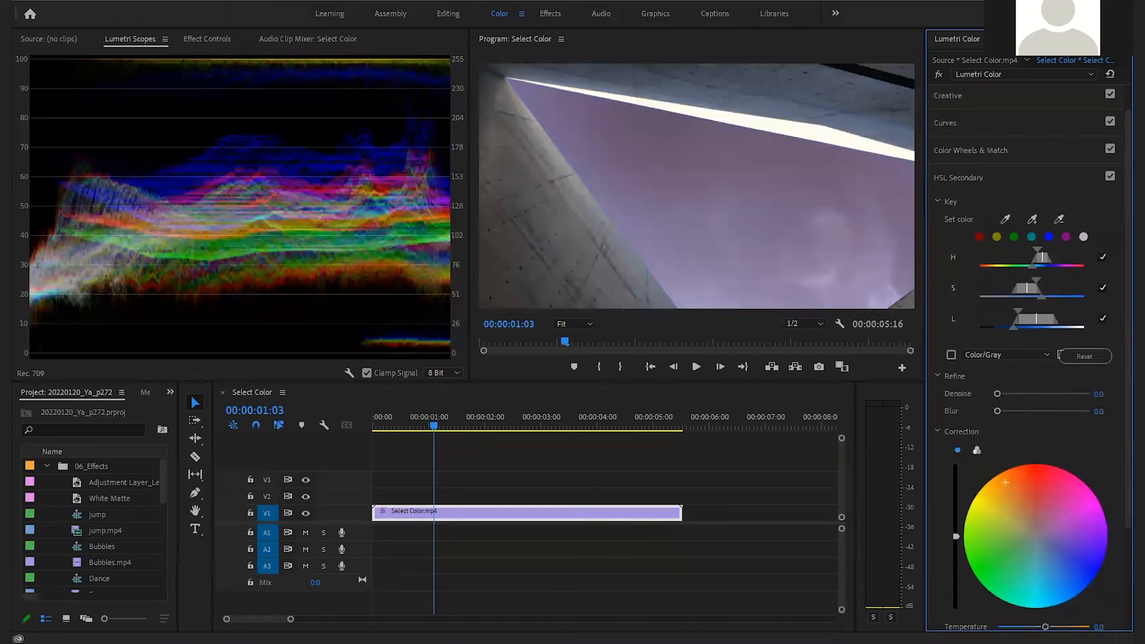
{"action": "type", "text": "10"}
{"action": "left_click", "coordinate": [1100, 410]}
{"action": "type", "text": "10"}
{"action": "key", "text": "Return"}
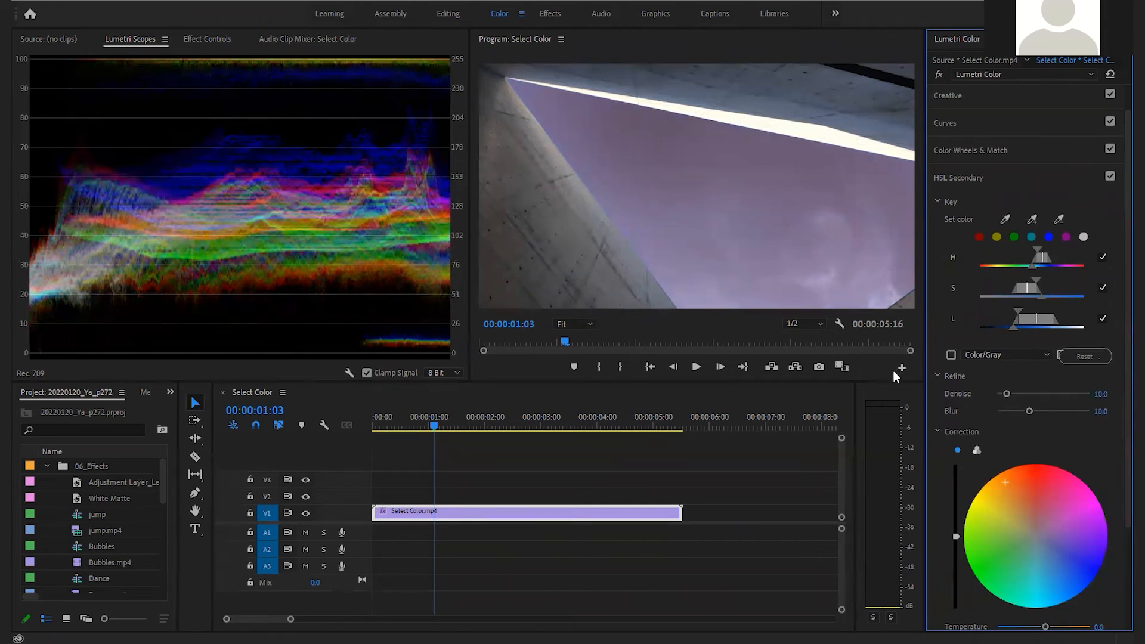
- Add two colour samples from the narrow tip of the sky to the HSL Secondary key
{"action": "left_click", "coordinate": [1032, 219]}
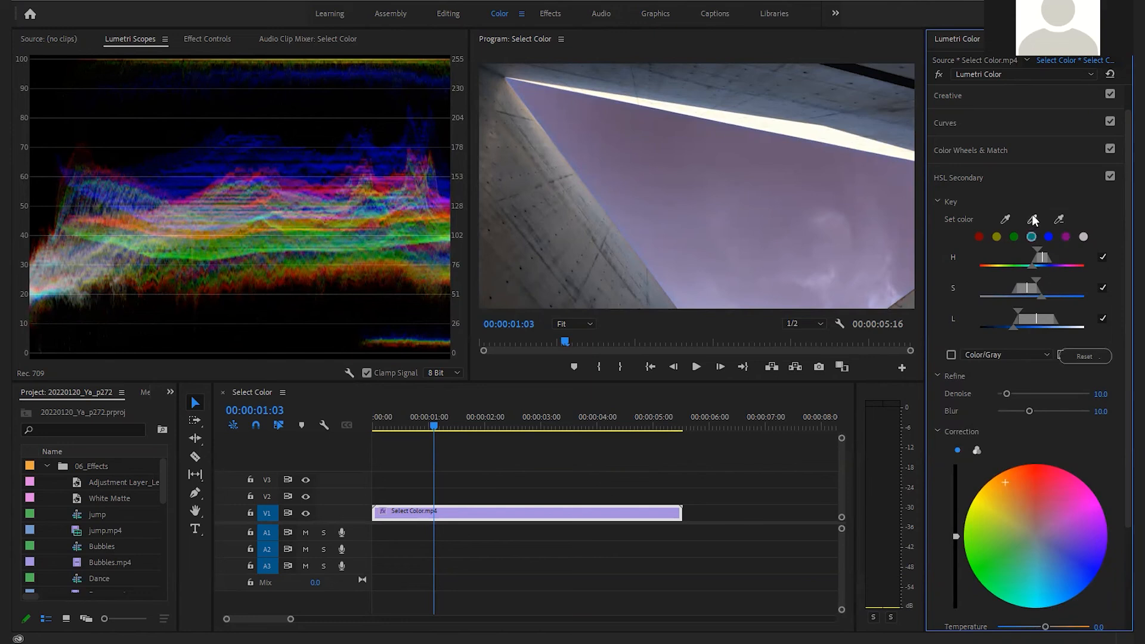
{"action": "left_click", "coordinate": [511, 79]}
{"action": "left_click", "coordinate": [1031, 219]}
{"action": "left_click", "coordinate": [522, 96]}
- Set the HSL Secondary correction to Temperature 18.0, Tint 23.7, Contrast -7.9, Sharpen 15.1 and Saturation 120.9, and play the sequence through 00:00:04:13
{"action": "scroll", "coordinate": [1057, 388], "scroll_direction": "down", "scroll_amount": 5}
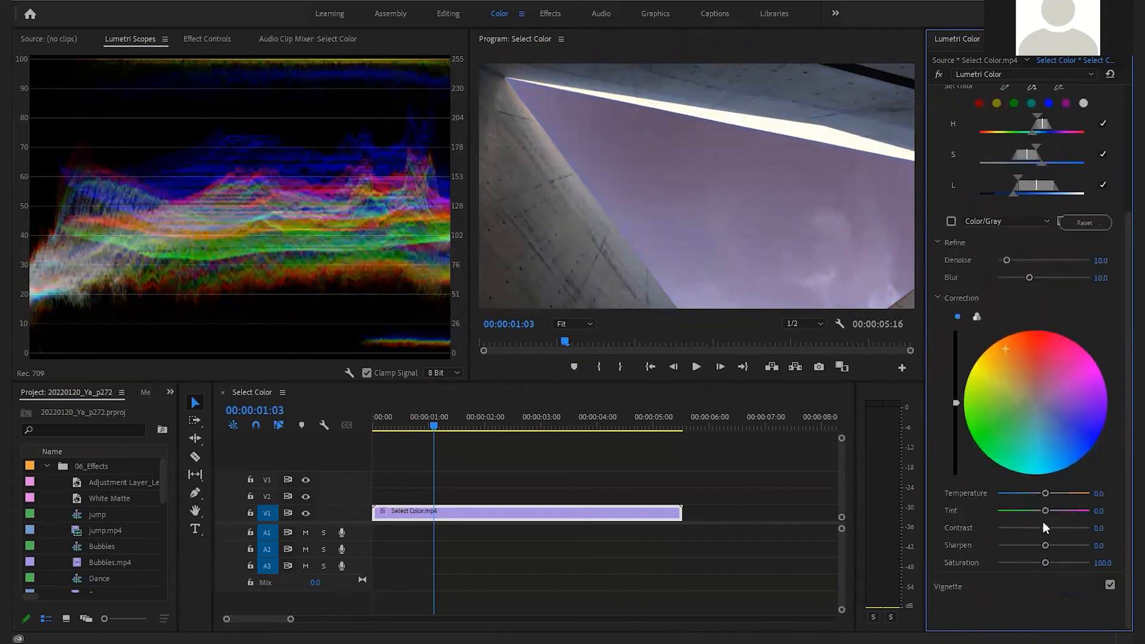
{"action": "left_click_drag", "start_coordinate": [1046, 493], "coordinate": [1052, 562]}
{"action": "key", "text": "Home"}
{"action": "left_click", "coordinate": [341, 424]}
{"action": "key", "text": "space"}
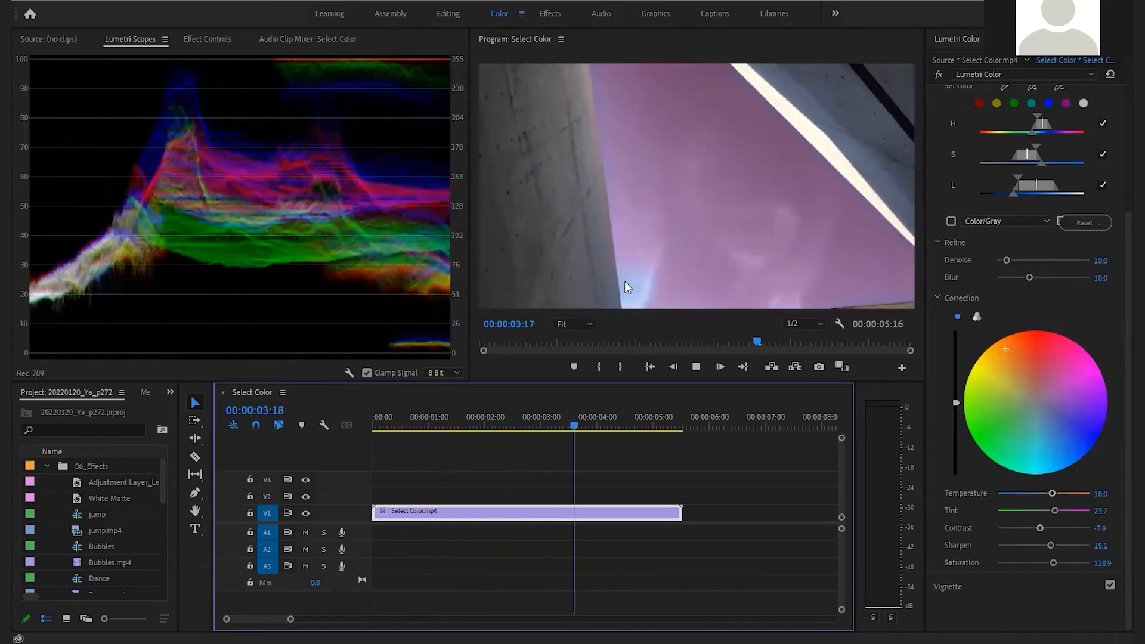
{"action": "key", "text": "space"}
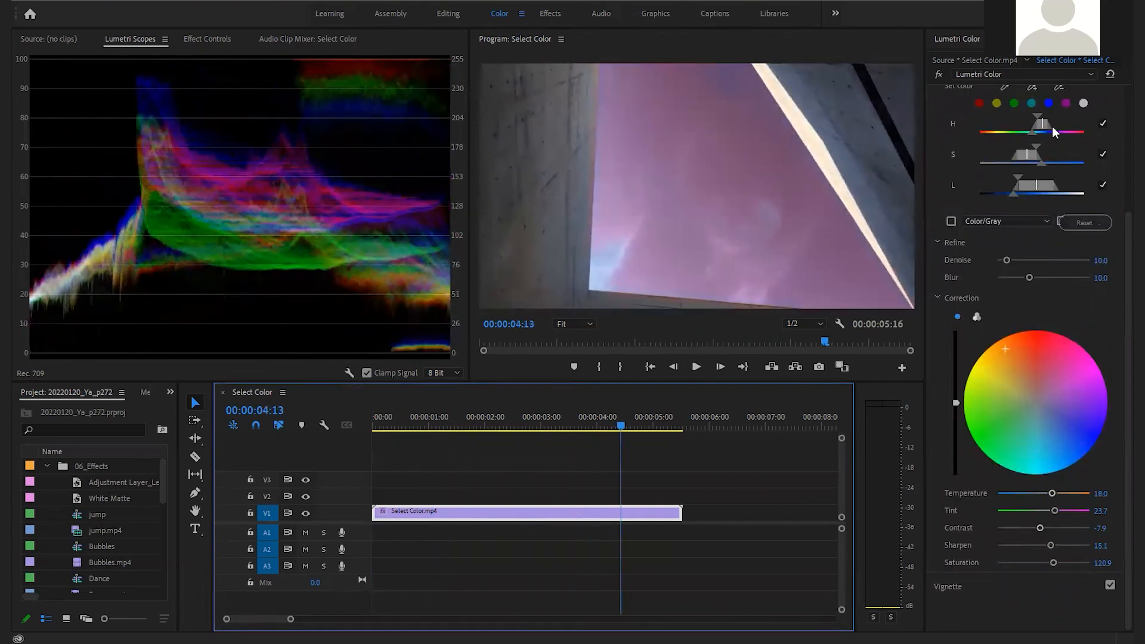
- Add colour samples from the blue patches in the sky's lower-left corner and beside the bright beam to the HSL Secondary key
{"action": "left_click", "coordinate": [1032, 87]}
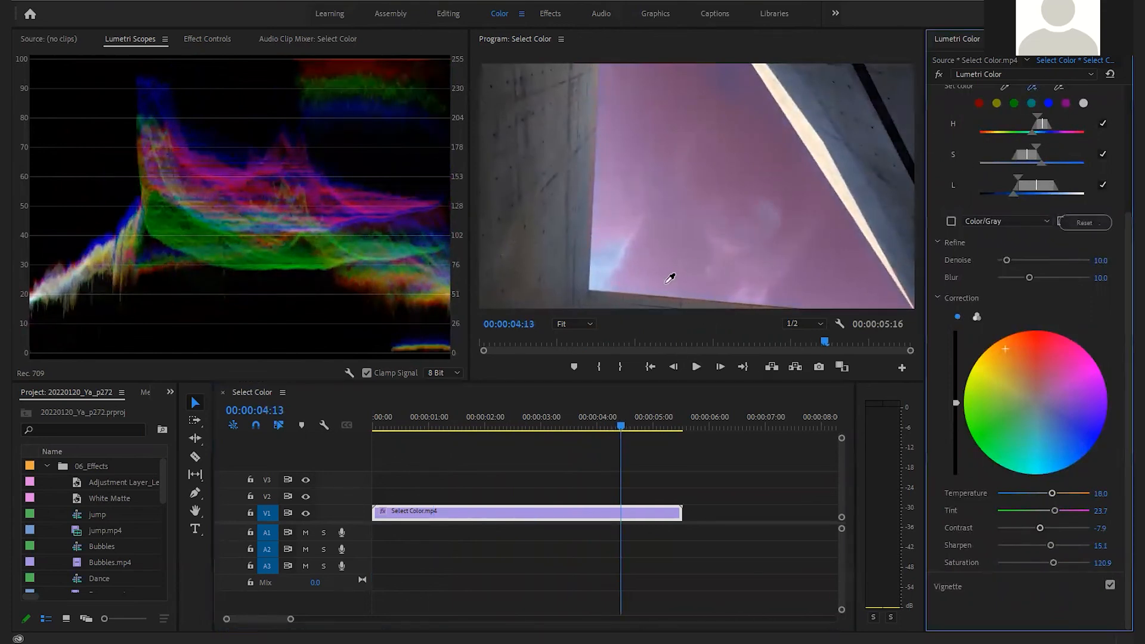
{"action": "left_click", "coordinate": [601, 279]}
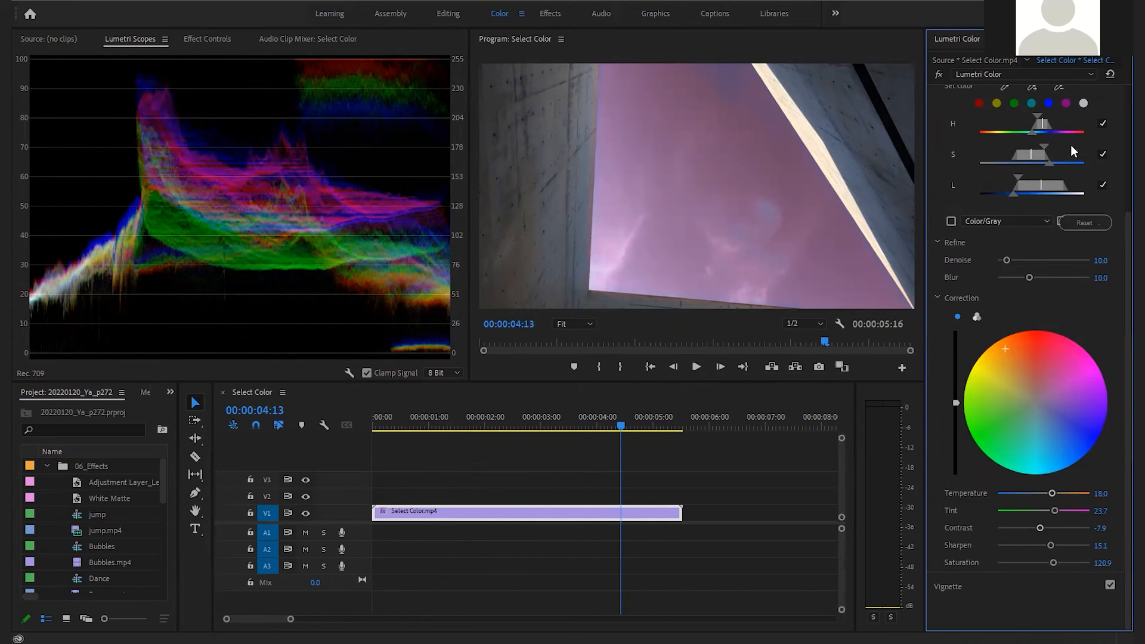
{"action": "key", "text": "h"}
{"action": "left_click", "coordinate": [743, 197]}
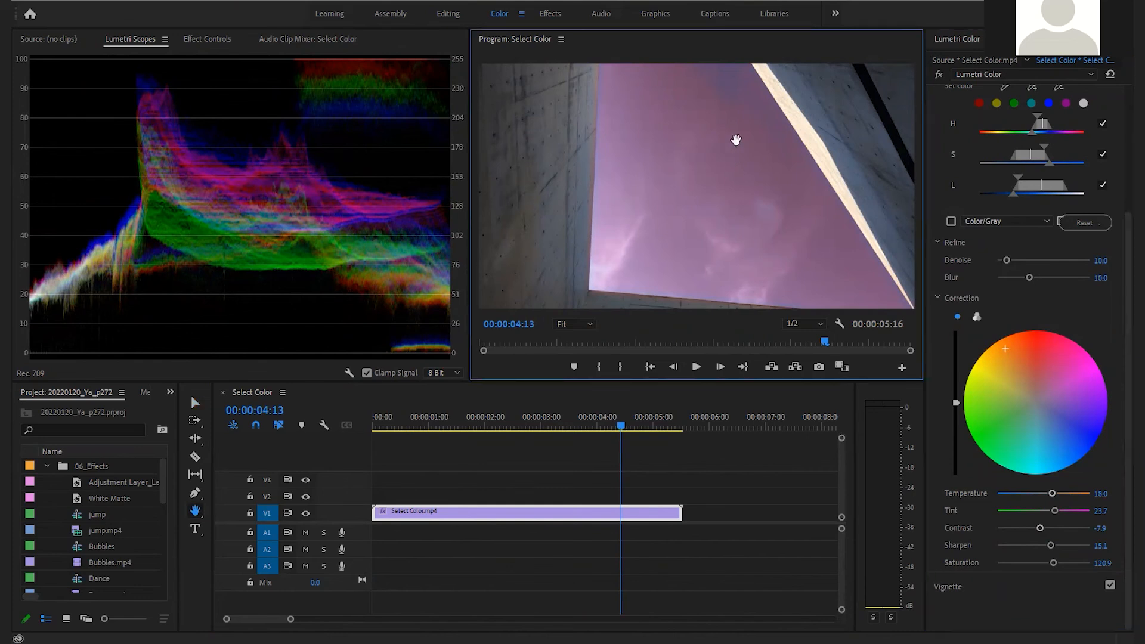
{"action": "left_click", "coordinate": [594, 325]}
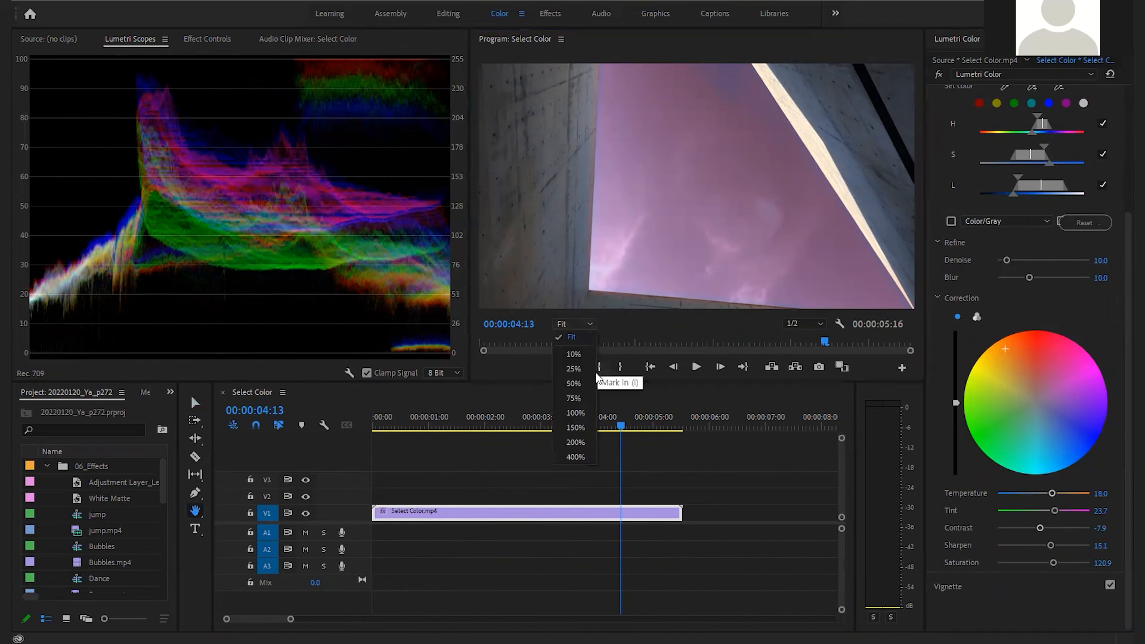
{"action": "left_click", "coordinate": [575, 427]}
{"action": "left_click_drag", "start_coordinate": [705, 225], "coordinate": [631, 248]}
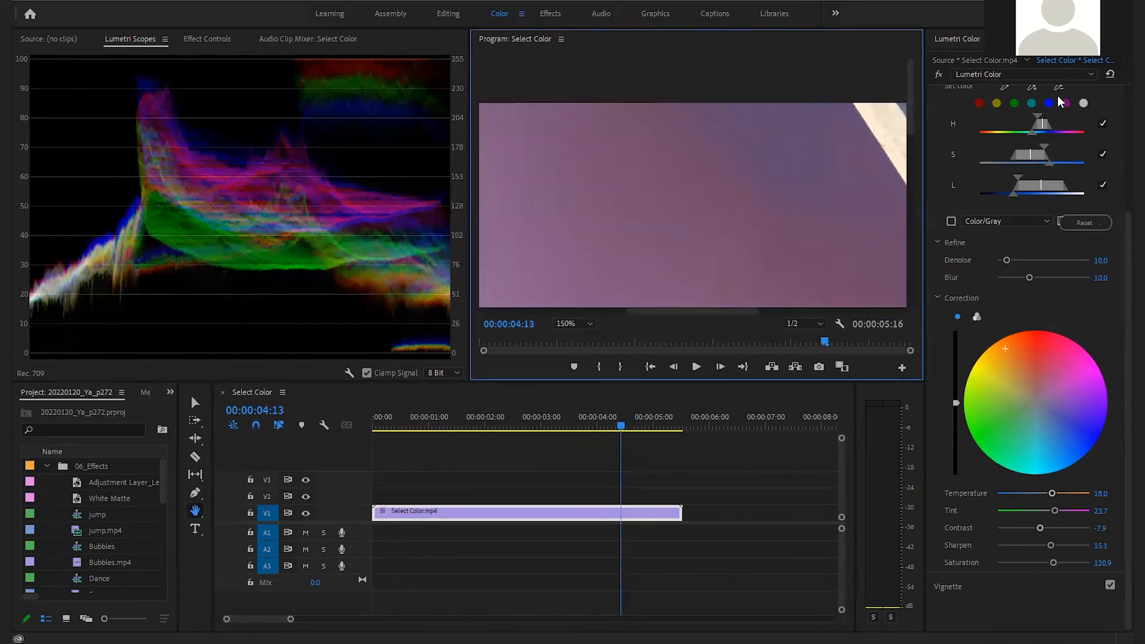
{"action": "left_click", "coordinate": [1032, 90]}
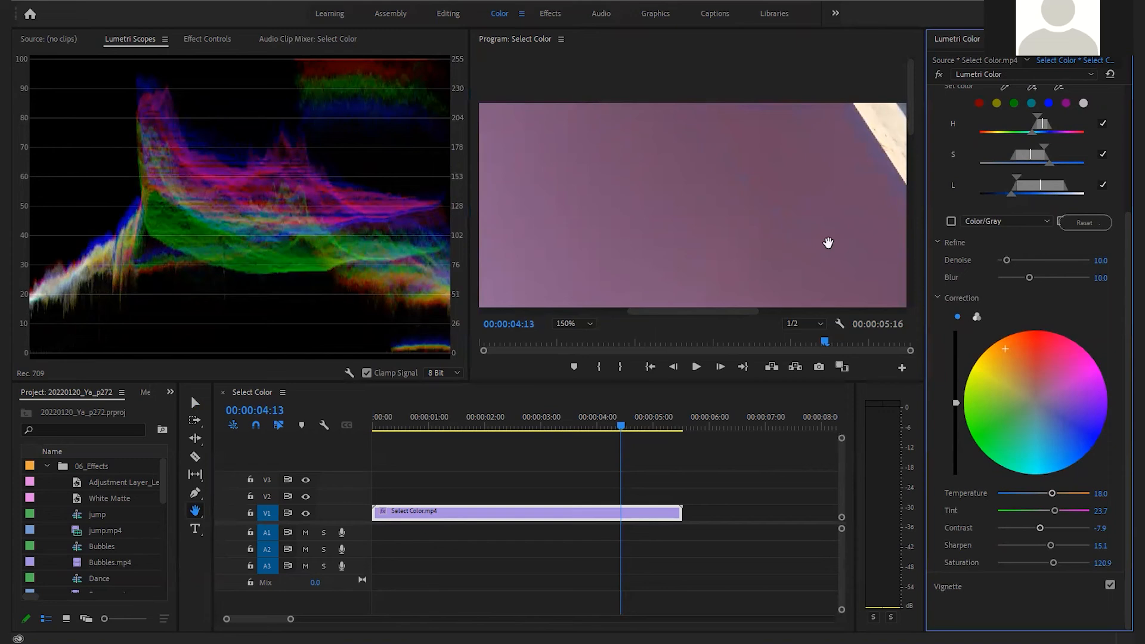
- Add a colour sample from the bluish sky edge along the left concrete wall to the HSL Secondary key, and fit the frame in view
{"action": "left_click_drag", "start_coordinate": [680, 220], "coordinate": [795, 245]}
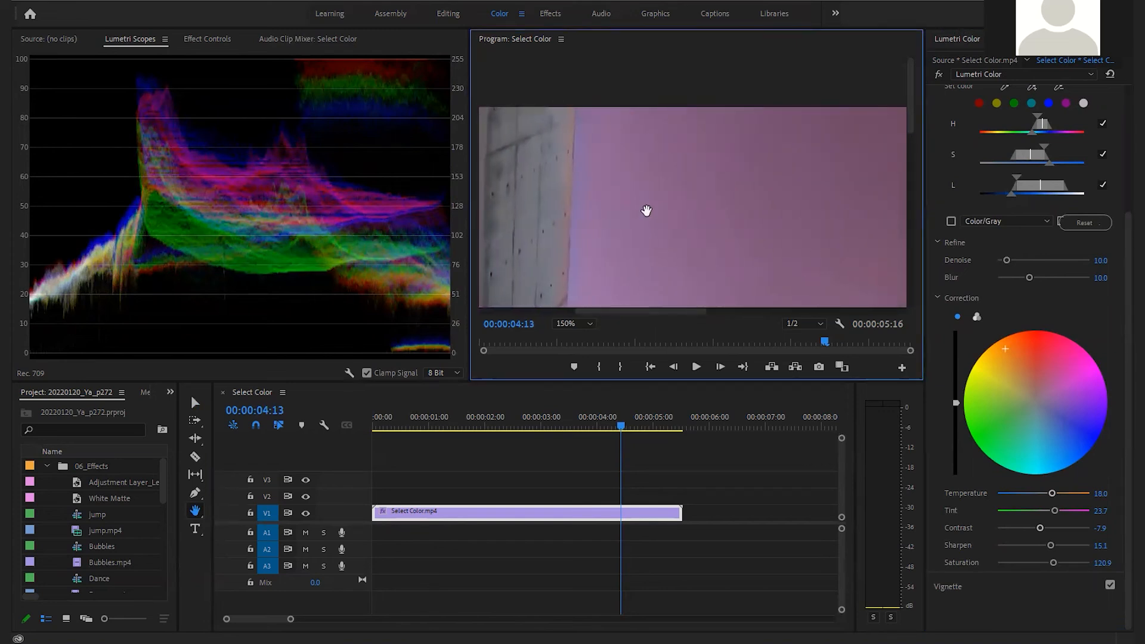
{"action": "left_click", "coordinate": [1032, 88]}
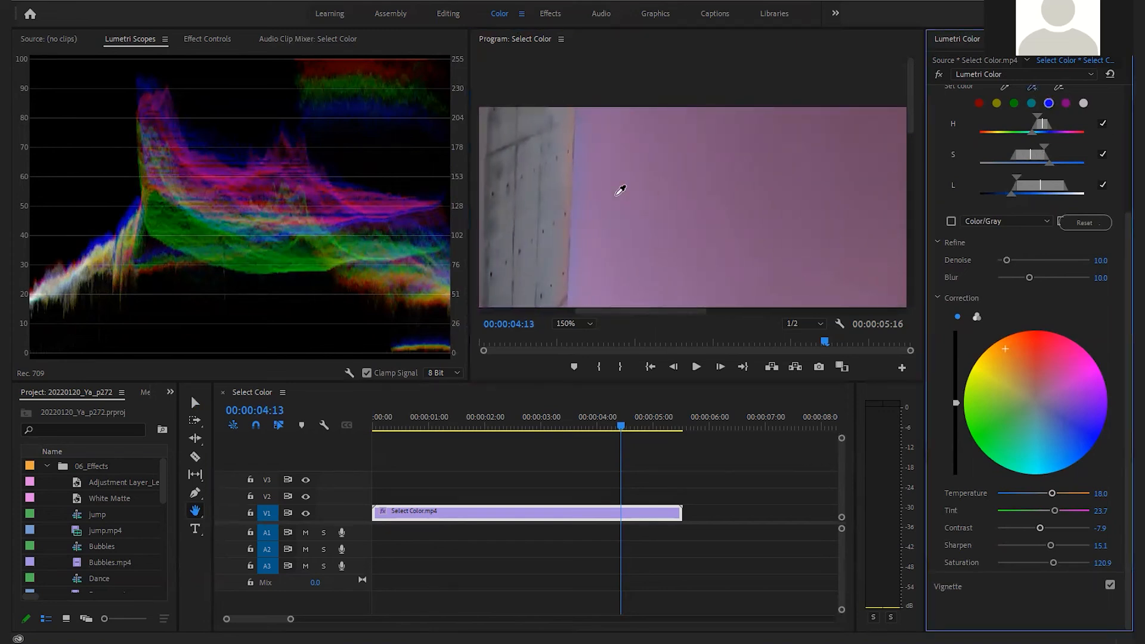
{"action": "left_click", "coordinate": [584, 171]}
{"action": "left_click", "coordinate": [590, 324]}
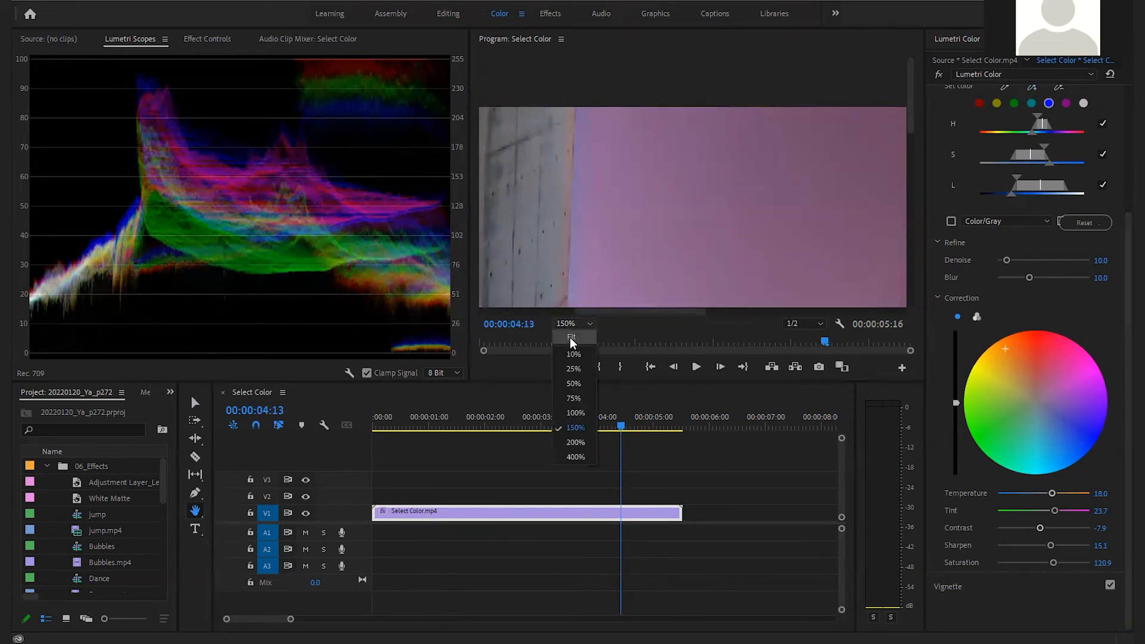
{"action": "left_click", "coordinate": [571, 349]}
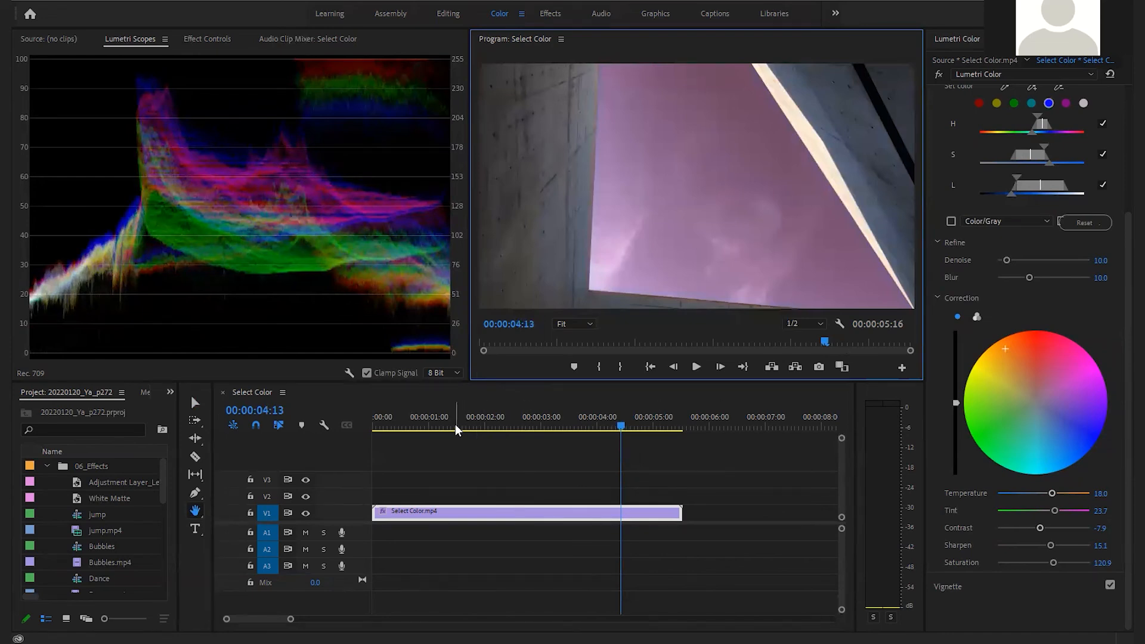
- Play the recoloured sky from near the clip's start to 00:00:02:08, and check it between 00:00:05:11 and 00:00:00:05
{"action": "left_click", "coordinate": [381, 427]}
{"action": "key", "text": "space"}
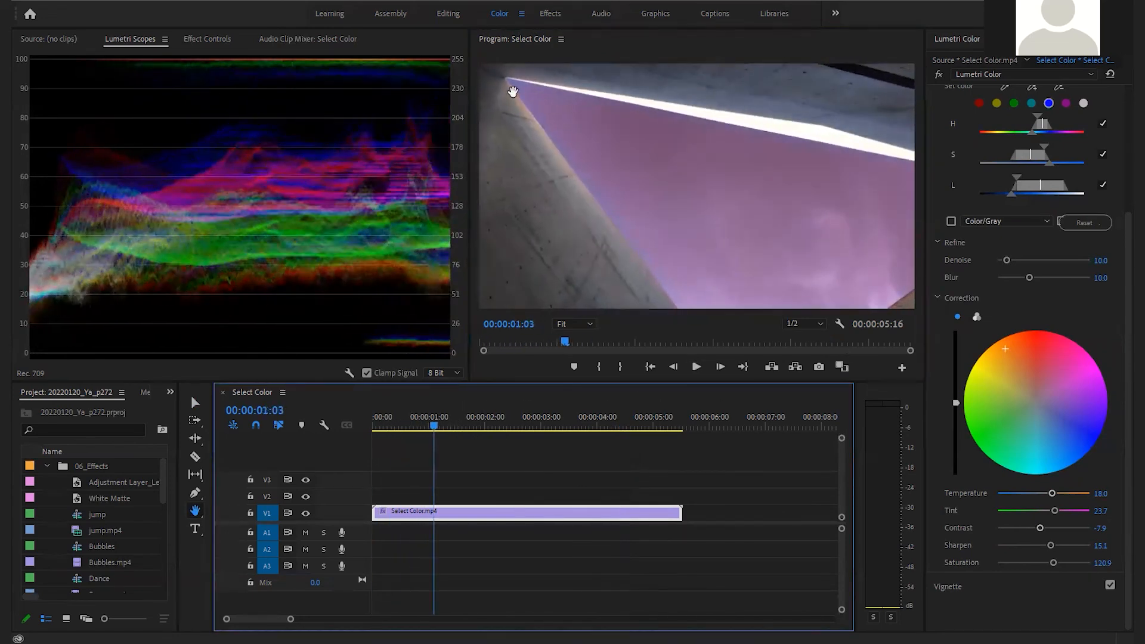
{"action": "key", "text": "space"}
{"action": "key", "text": "space"}
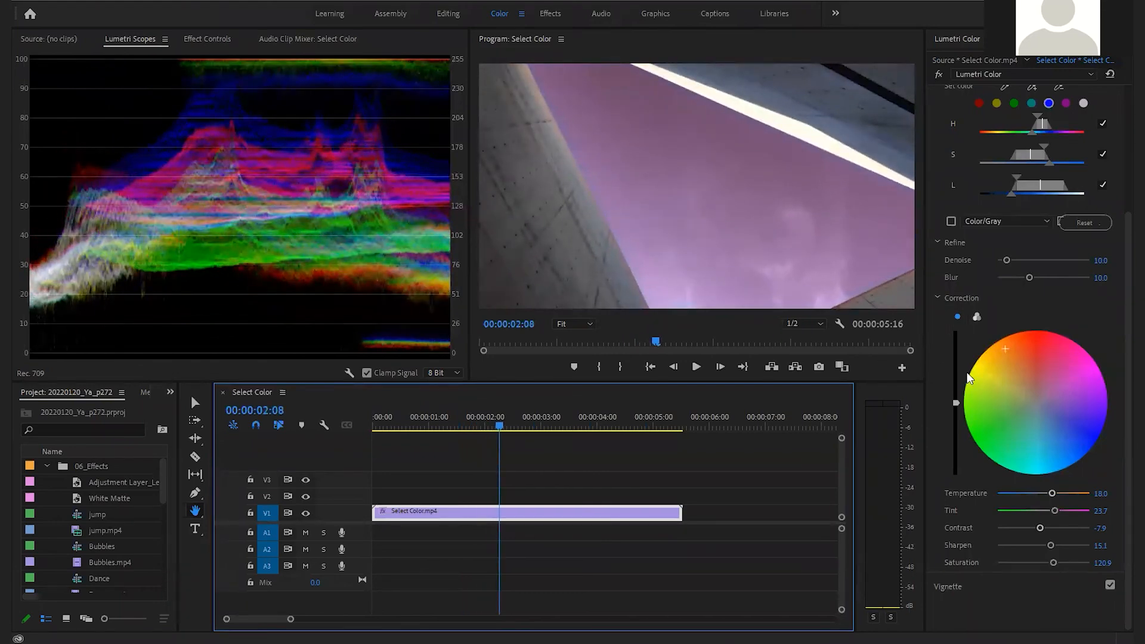
{"action": "scroll", "coordinate": [983, 318], "scroll_direction": "up", "scroll_amount": 3}
{"action": "scroll", "coordinate": [983, 317], "scroll_direction": "up", "scroll_amount": 2}
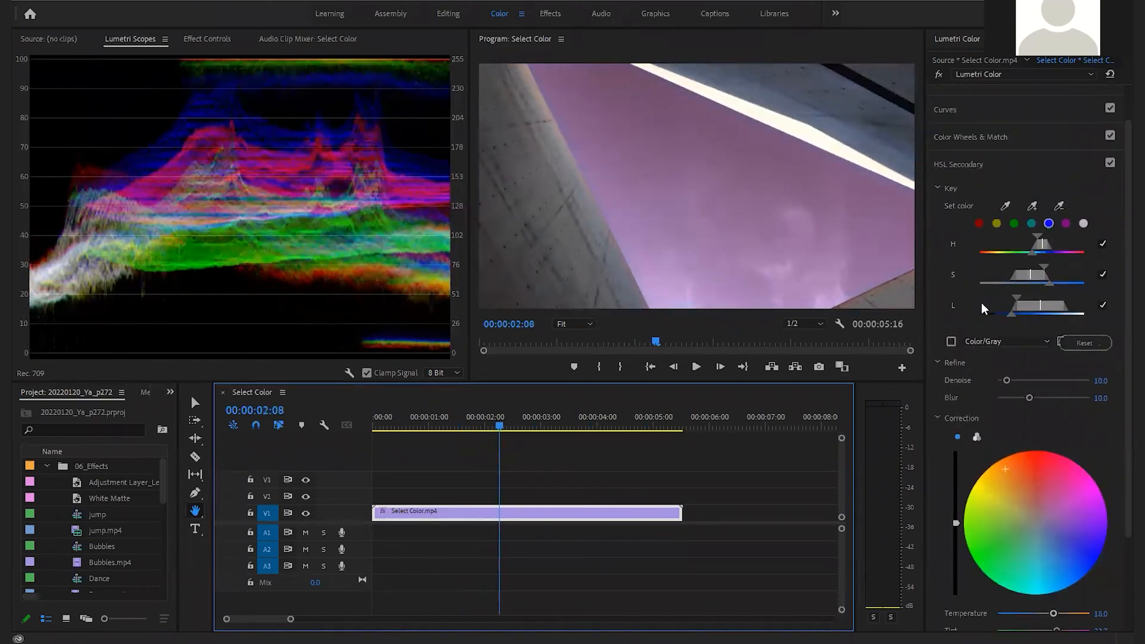
{"action": "scroll", "coordinate": [983, 307], "scroll_direction": "down", "scroll_amount": 4}
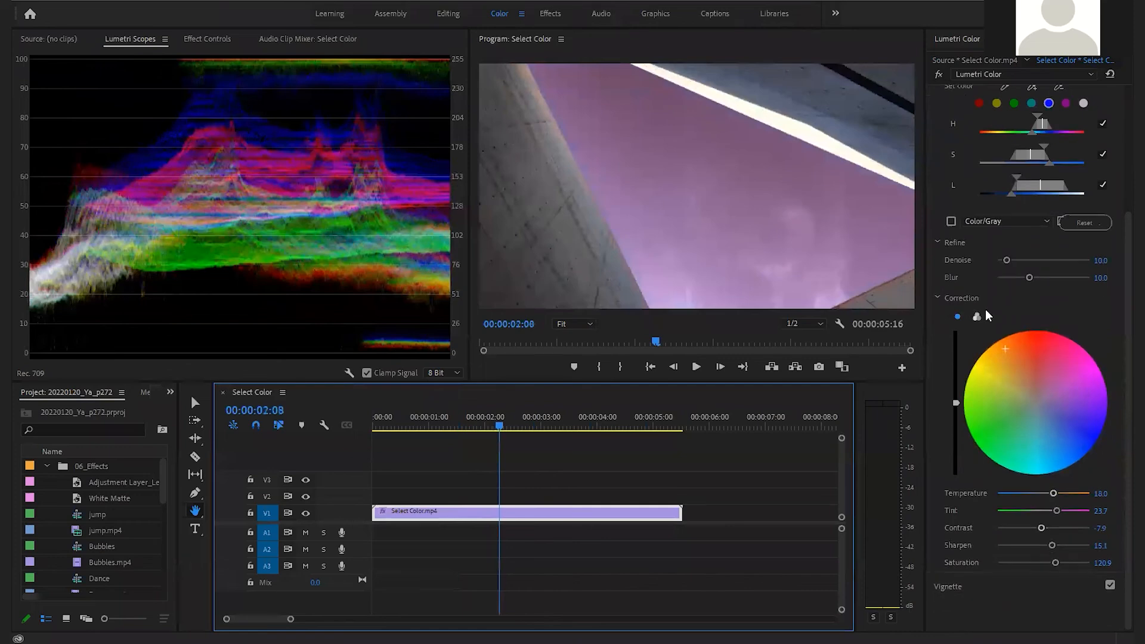
{"action": "scroll", "coordinate": [988, 316], "scroll_direction": "up", "scroll_amount": 2}
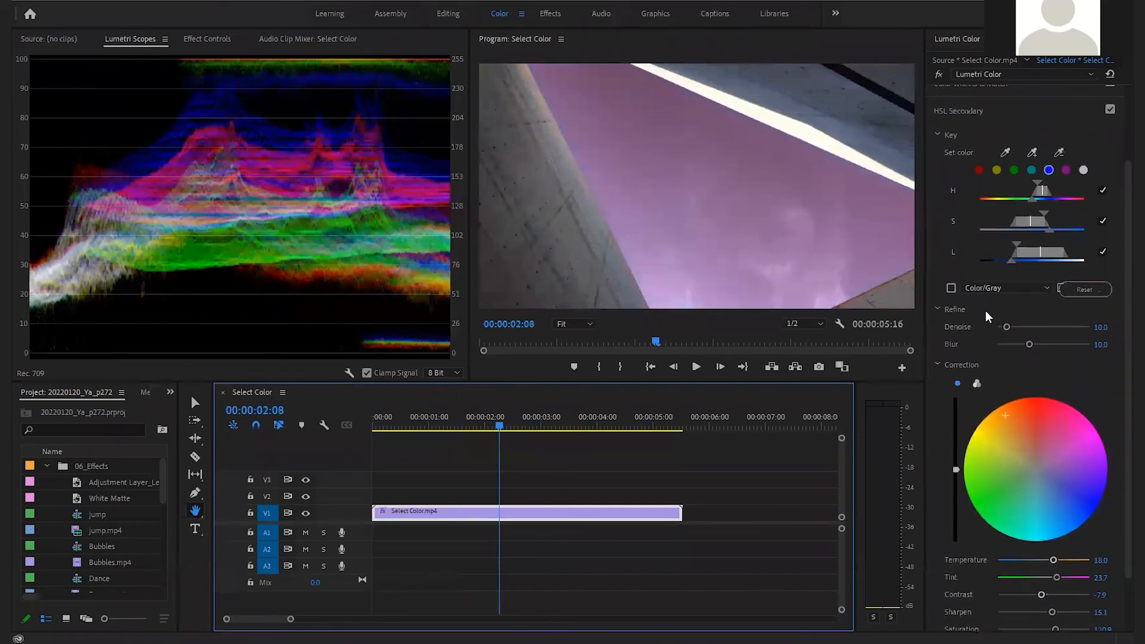
{"action": "scroll", "coordinate": [984, 306], "scroll_direction": "down", "scroll_amount": 2}
{"action": "left_click", "coordinate": [898, 342]}
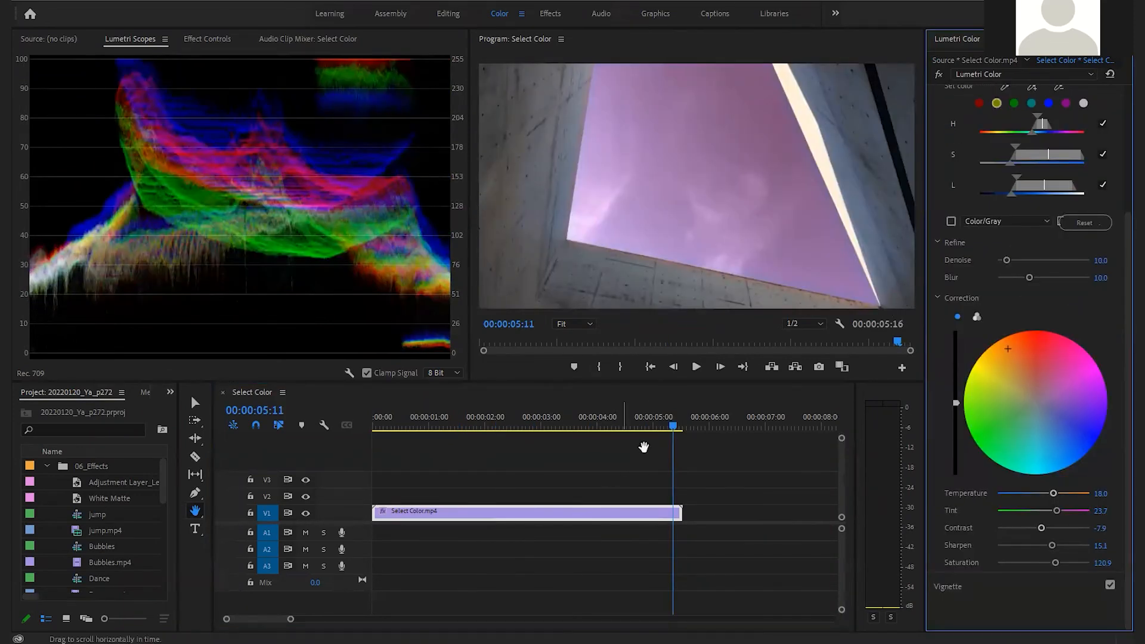
{"action": "left_click_drag", "start_coordinate": [672, 432], "coordinate": [381, 439]}
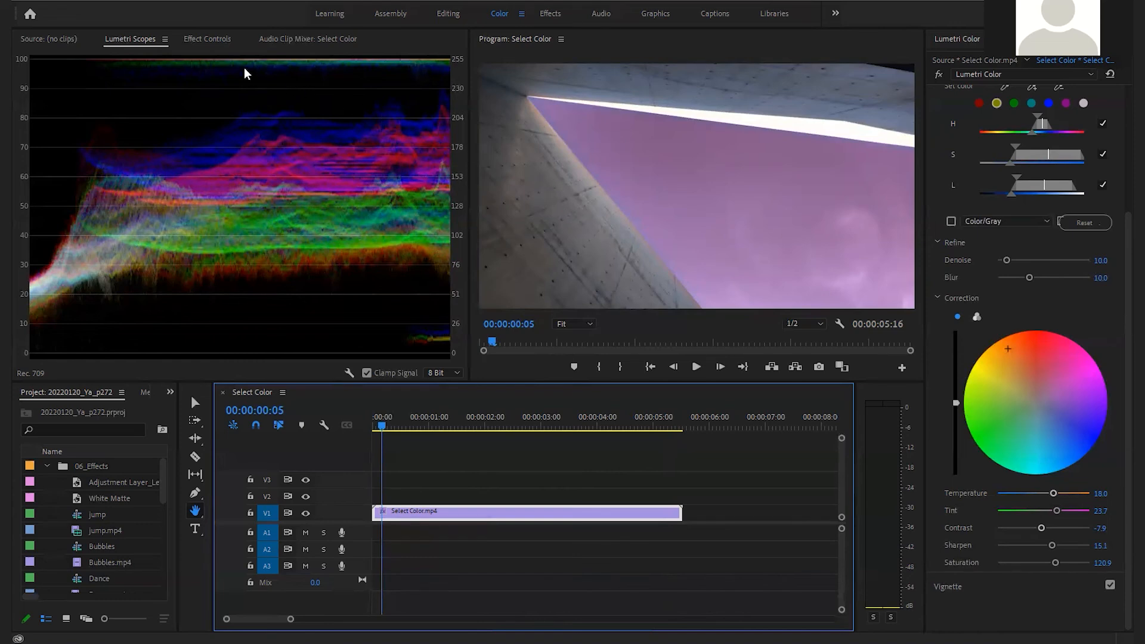
- Switch to the Editing workspace and import the Violin video from the 07 folder into the 07_Color bin
{"action": "left_click", "coordinate": [446, 14]}
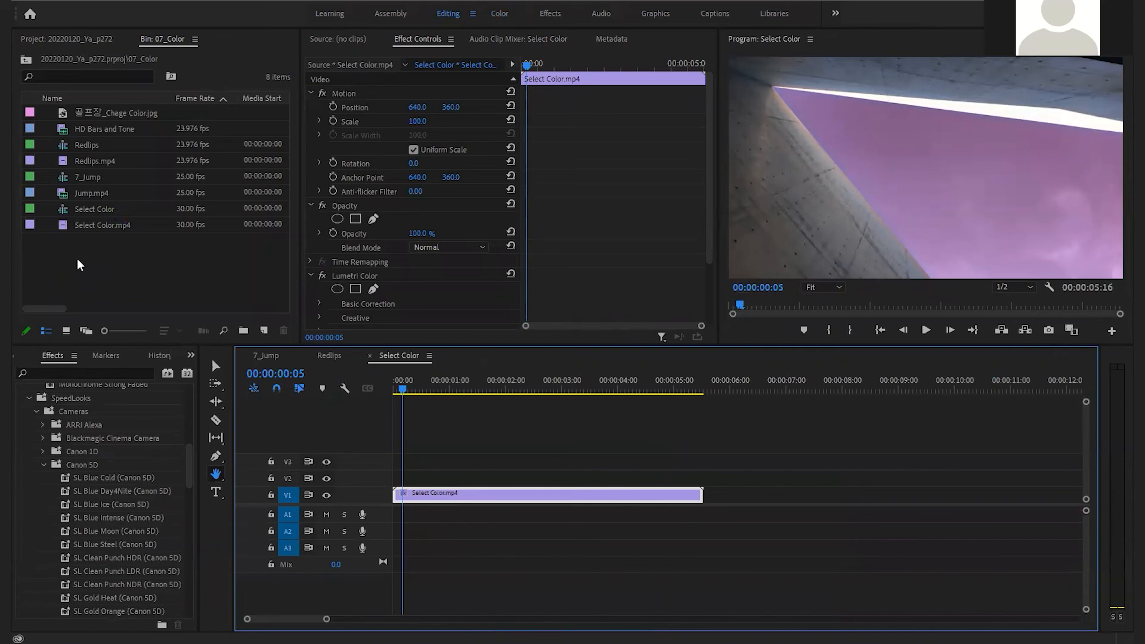
{"action": "double_click", "coordinate": [80, 264]}
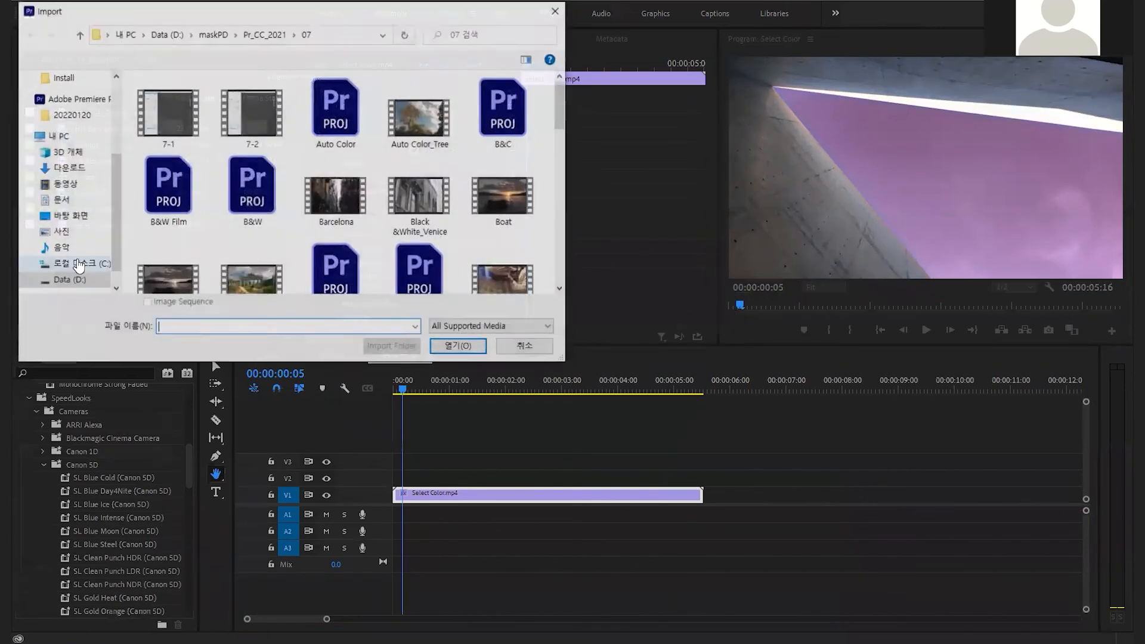
{"action": "scroll", "coordinate": [213, 239], "scroll_direction": "down", "scroll_amount": 6}
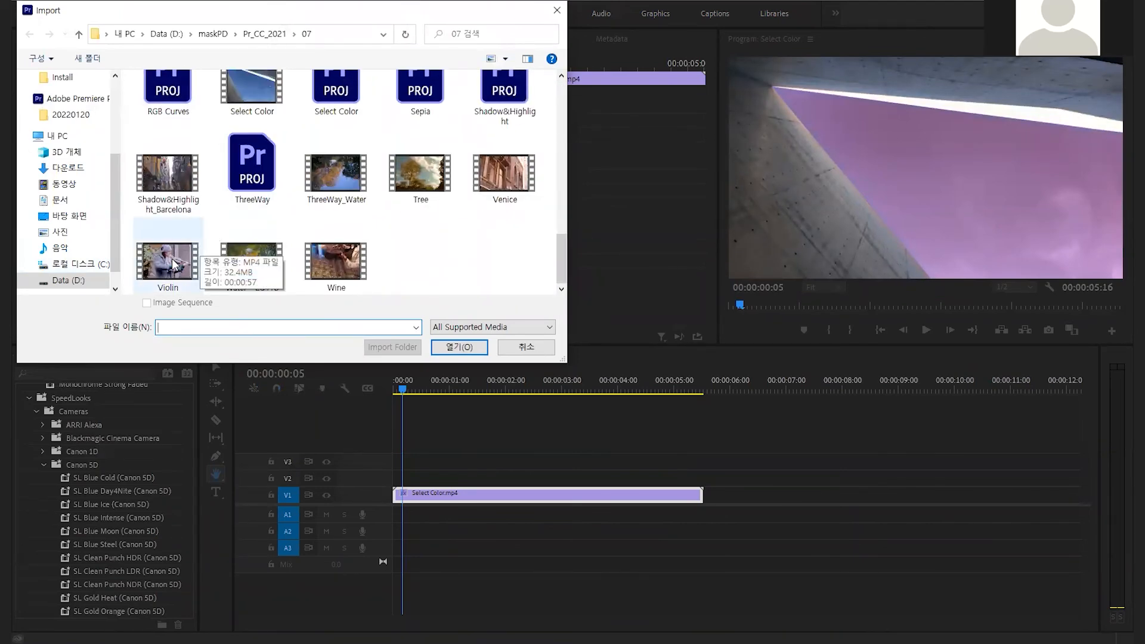
{"action": "left_click", "coordinate": [174, 265]}
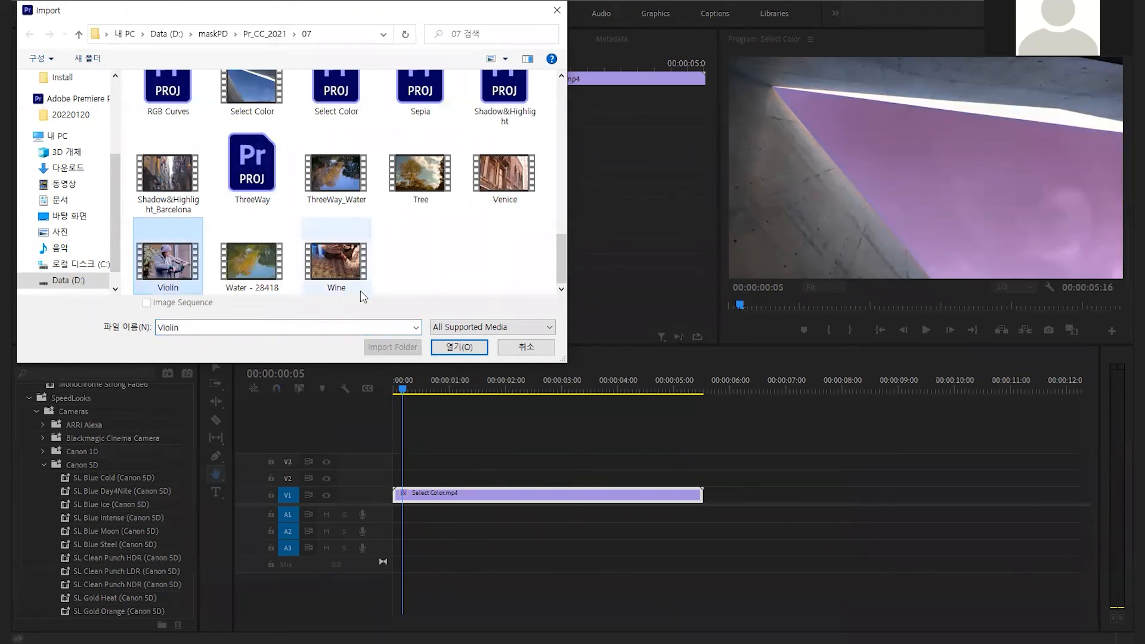
{"action": "left_click", "coordinate": [459, 347]}
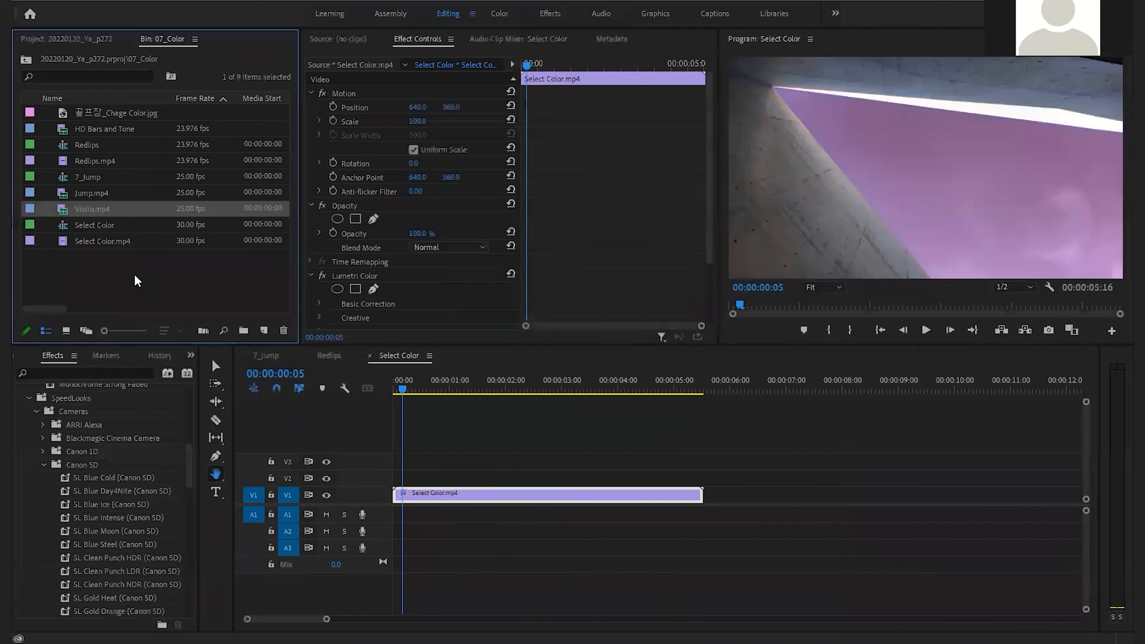
- Create a new sequence from Violin.mp4 and move its playhead to 00:00:21:16
{"action": "left_click_drag", "start_coordinate": [266, 330], "coordinate": [267, 331]}
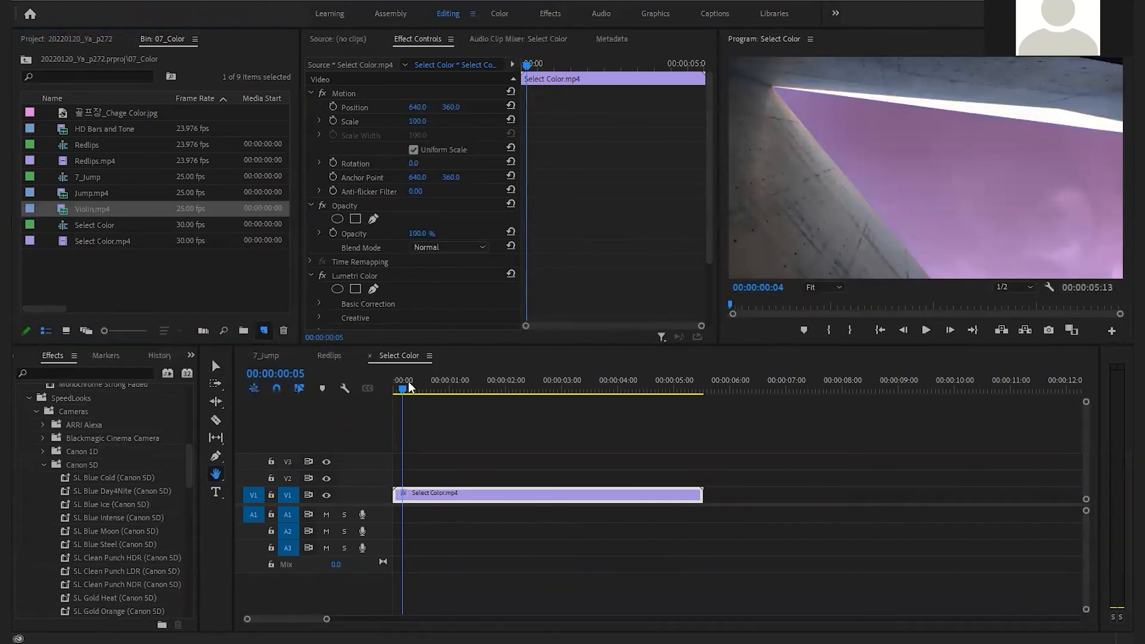
{"action": "left_click_drag", "start_coordinate": [529, 382], "coordinate": [512, 384]}
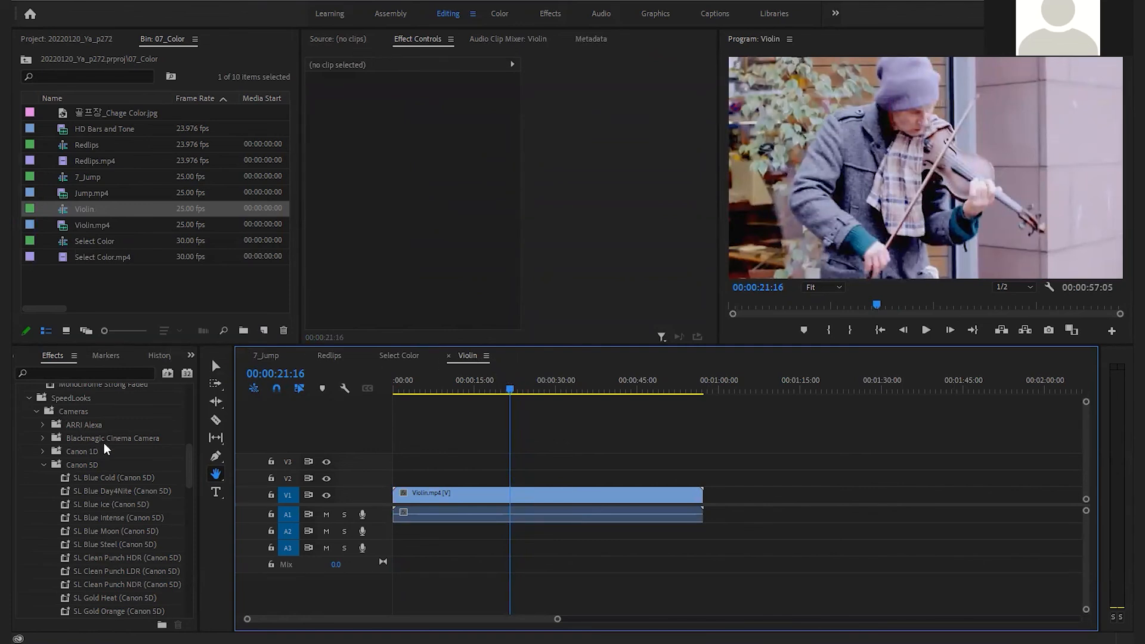
- Collapse the SpeedLooks presets and apply the Cinespace 100 preset from Lumetri Presets > Cinematic to Violin.mp4
{"action": "scroll", "coordinate": [110, 446], "scroll_direction": "up", "scroll_amount": 3}
{"action": "left_click", "coordinate": [43, 544]}
{"action": "left_click", "coordinate": [43, 558]}
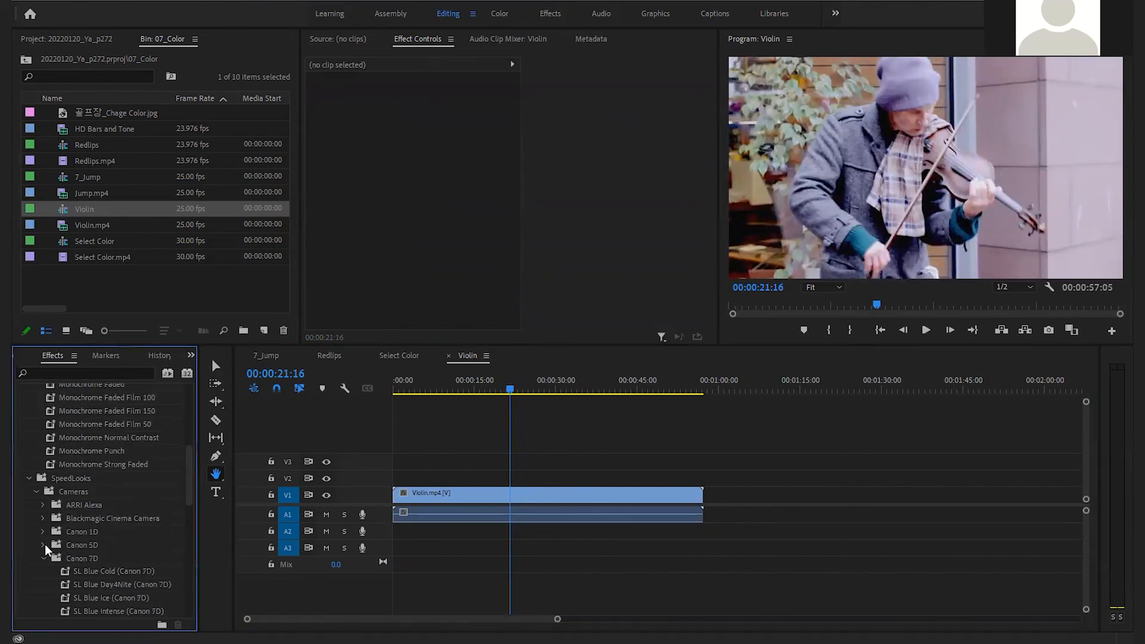
{"action": "left_click", "coordinate": [29, 479]}
{"action": "scroll", "coordinate": [59, 483], "scroll_direction": "up", "scroll_amount": 6}
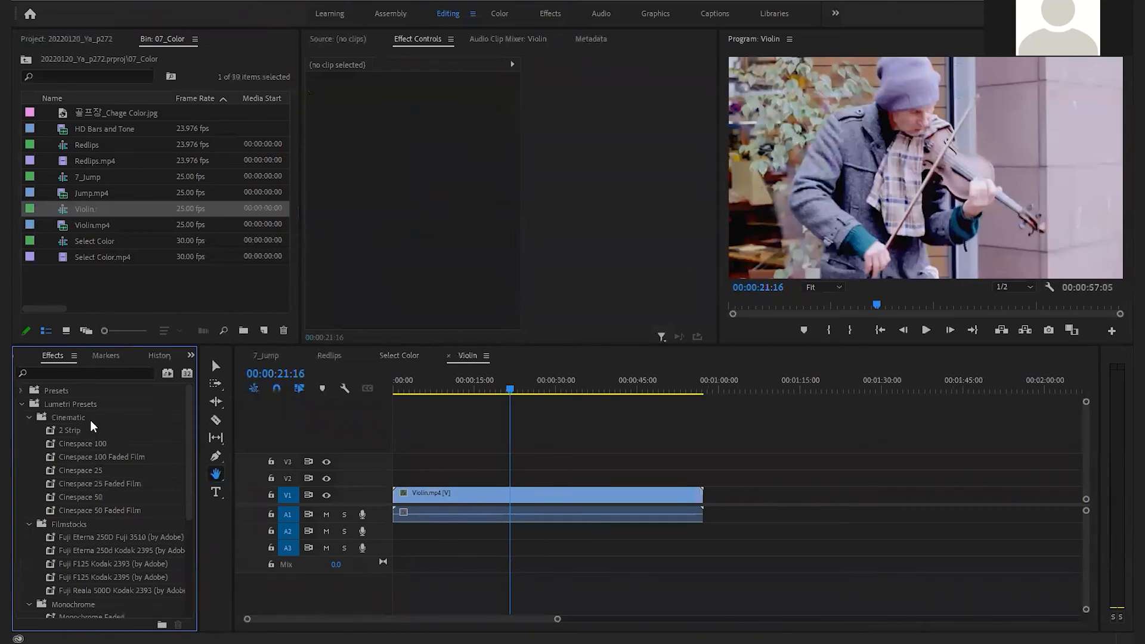
{"action": "left_click_drag", "start_coordinate": [78, 451], "coordinate": [525, 498]}
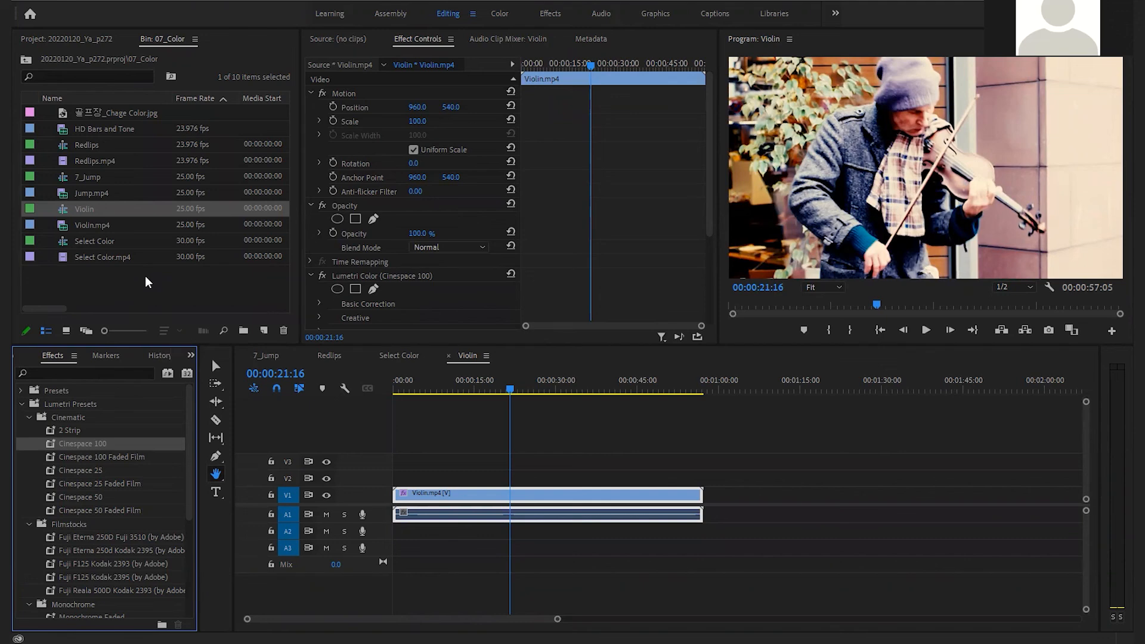
- Import the Lens video from the 07 folder into the 07_Color bin and create a new sequence from it
{"action": "double_click", "coordinate": [142, 276]}
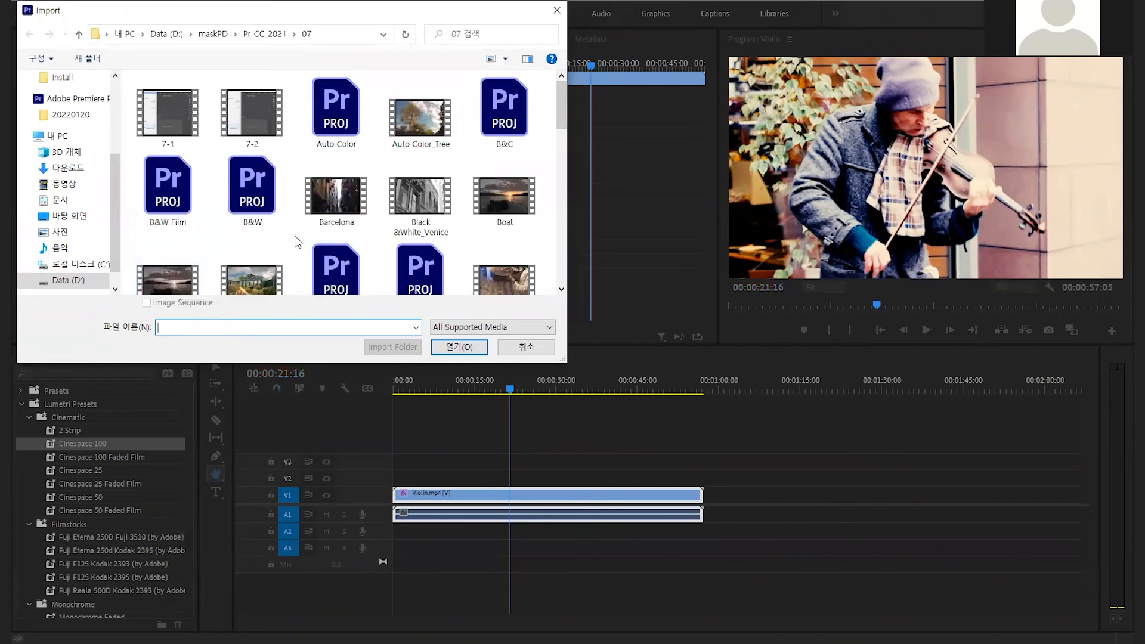
{"action": "scroll", "coordinate": [326, 265], "scroll_direction": "down", "scroll_amount": 10}
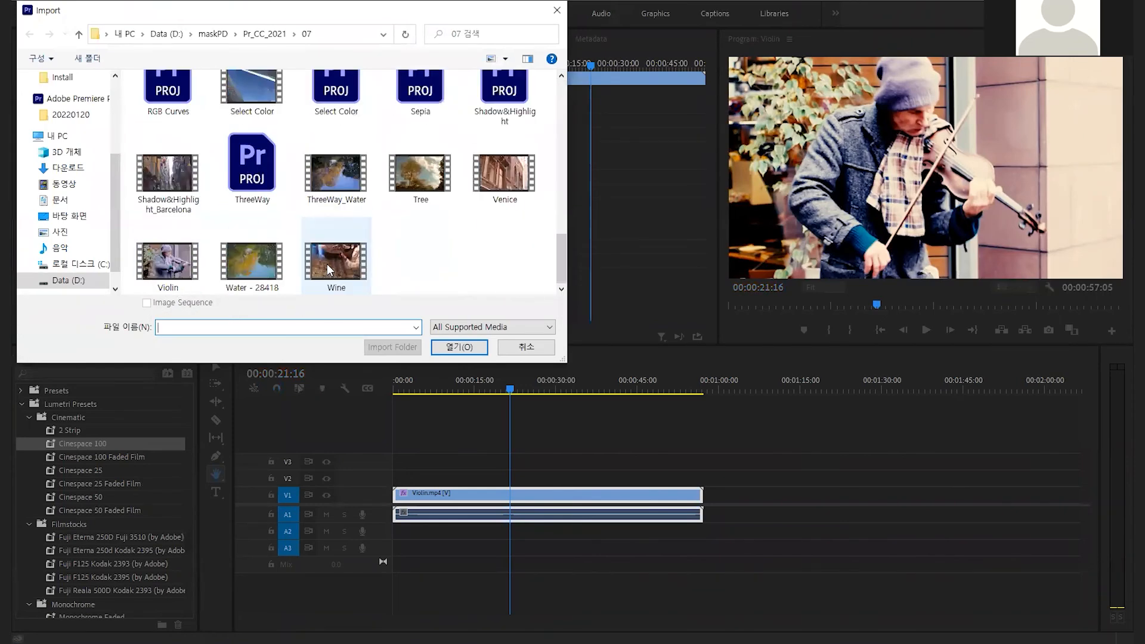
{"action": "scroll", "coordinate": [337, 264], "scroll_direction": "up", "scroll_amount": 8}
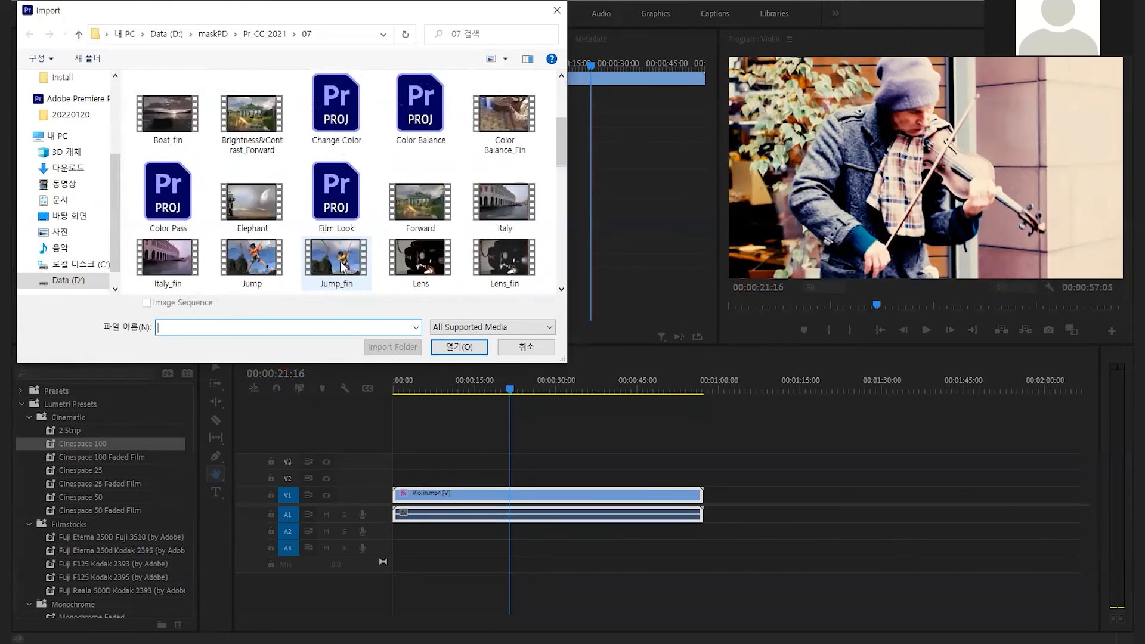
{"action": "scroll", "coordinate": [343, 266], "scroll_direction": "down", "scroll_amount": 2}
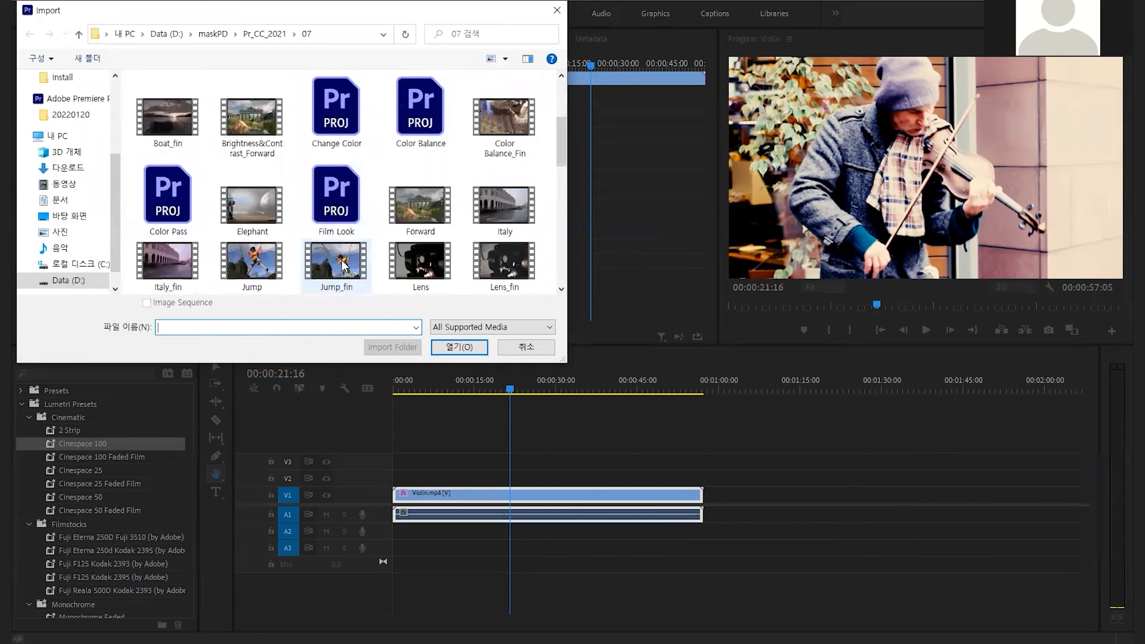
{"action": "scroll", "coordinate": [343, 267], "scroll_direction": "down", "scroll_amount": 3}
{"action": "left_click", "coordinate": [422, 114]}
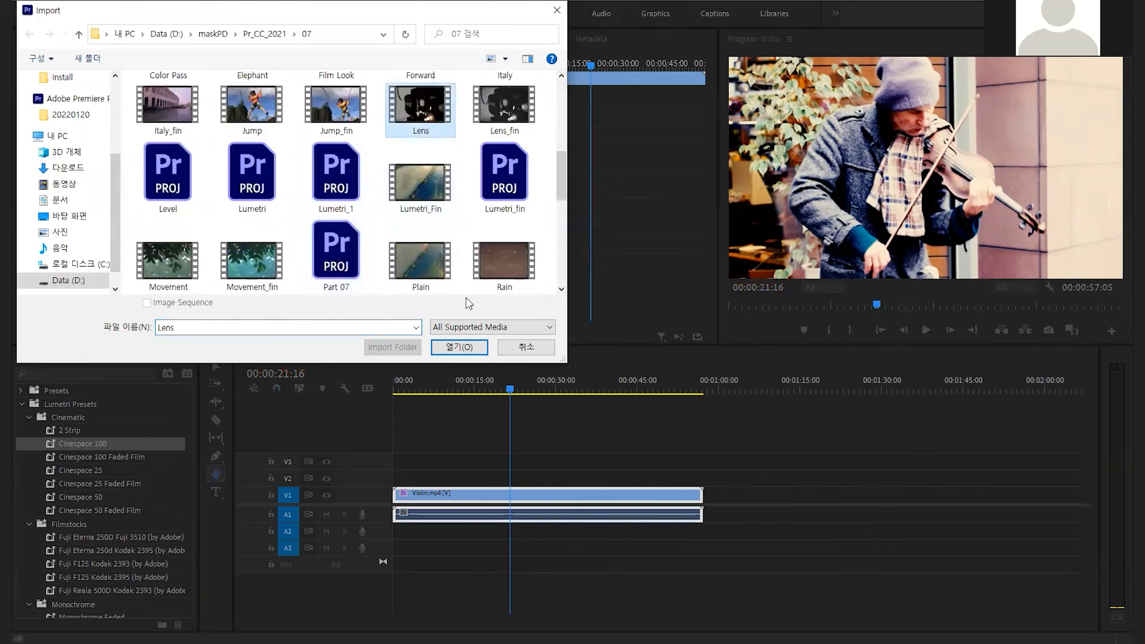
{"action": "left_click", "coordinate": [446, 348]}
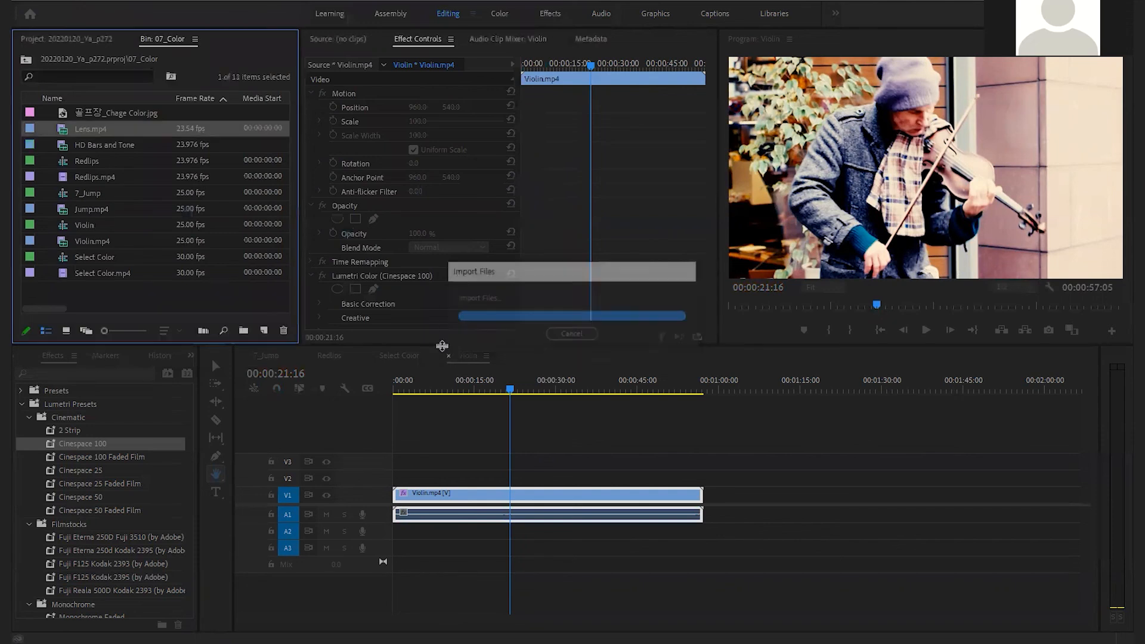
{"action": "left_click_drag", "start_coordinate": [130, 186], "coordinate": [266, 331]}
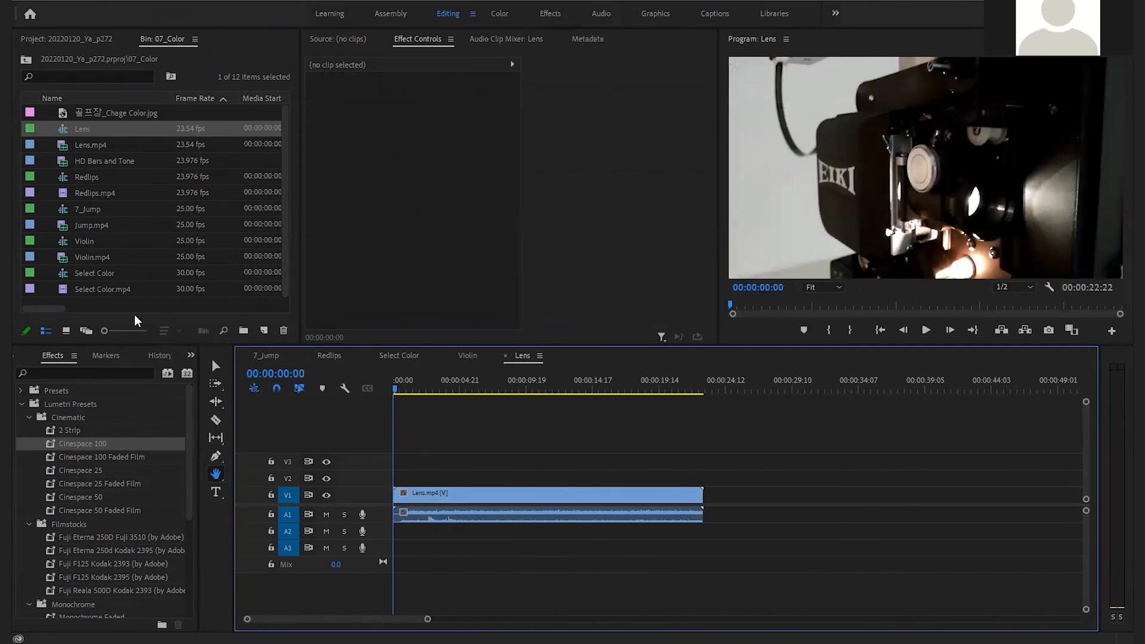
- Create a 2560 × 1440 adjustment layer at 23.976 fps and place it on V2 at the start of the Lens sequence
{"action": "left_click", "coordinate": [263, 330]}
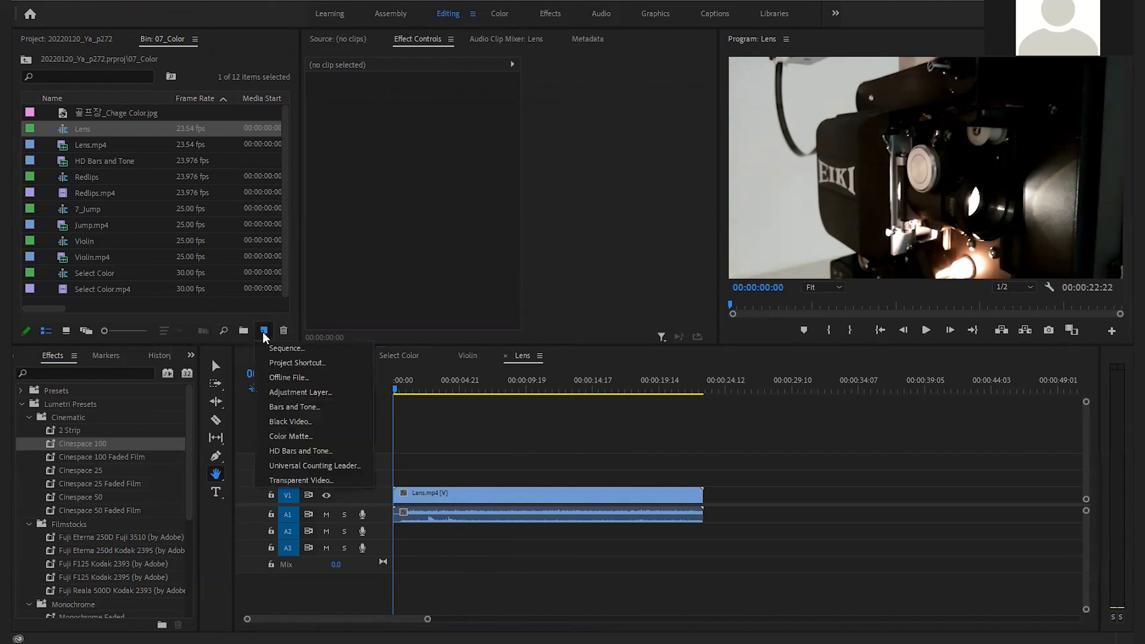
{"action": "left_click", "coordinate": [288, 396]}
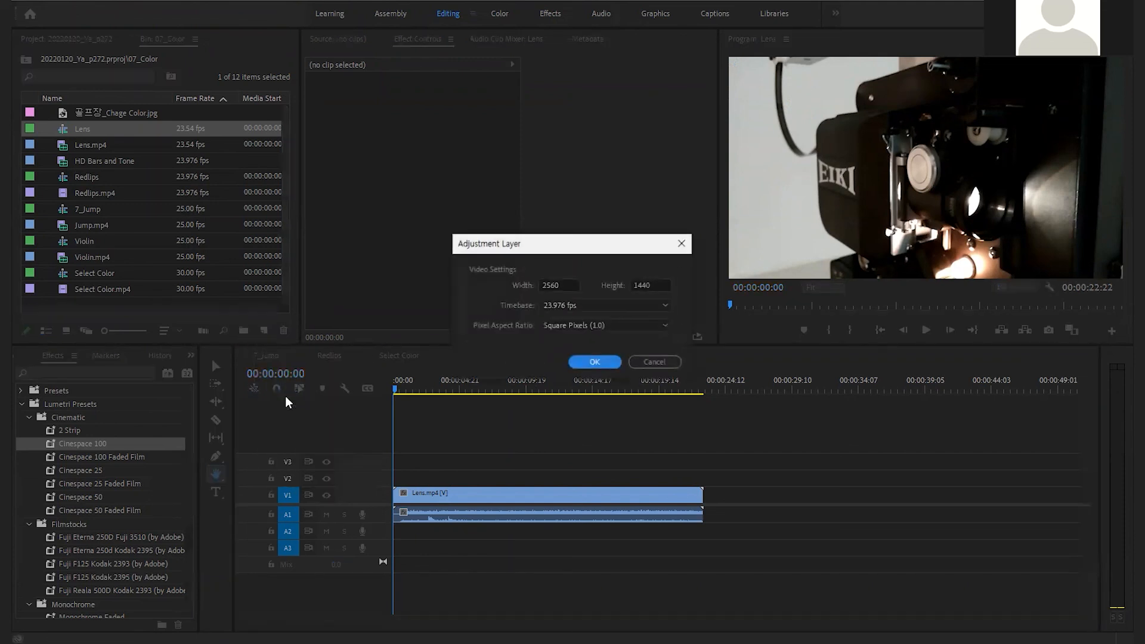
{"action": "left_click", "coordinate": [584, 361]}
{"action": "left_click_drag", "start_coordinate": [69, 117], "coordinate": [442, 479]}
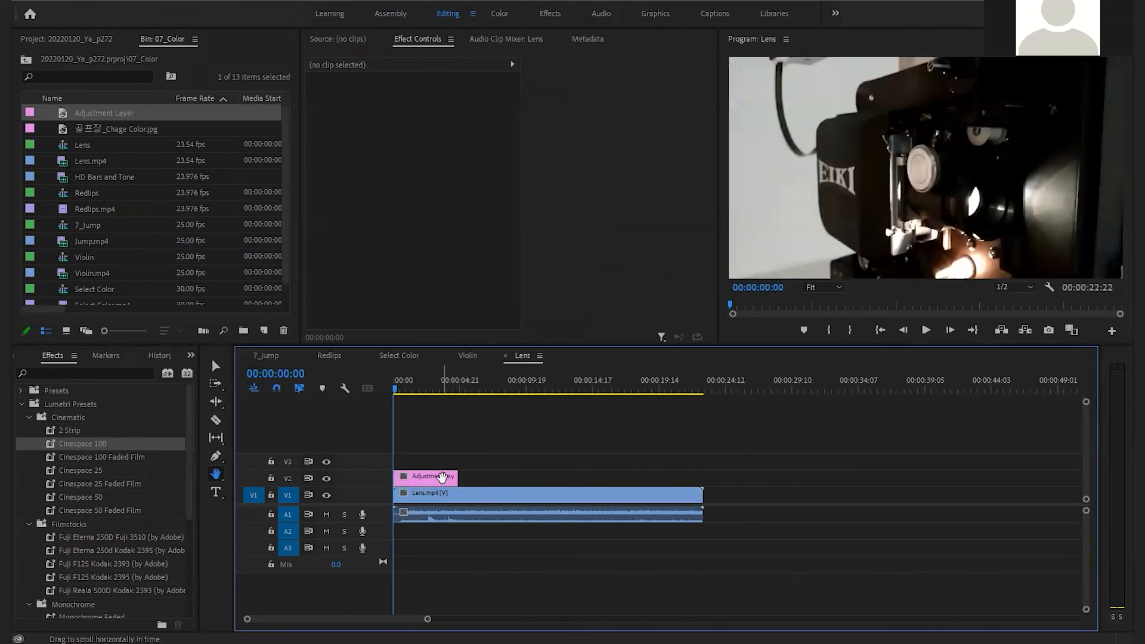
- Extend the adjustment layer on V2 to match the full length of Lens.mp4
{"action": "key", "text": "v"}
{"action": "left_click_drag", "start_coordinate": [458, 476], "coordinate": [698, 476]}
{"action": "mouse_move", "coordinate": [409, 476]}
{"action": "left_mouse_down"}
{"action": "mouse_move", "coordinate": [527, 476]}
{"action": "mouse_move", "coordinate": [387, 477]}
{"action": "left_mouse_up"}
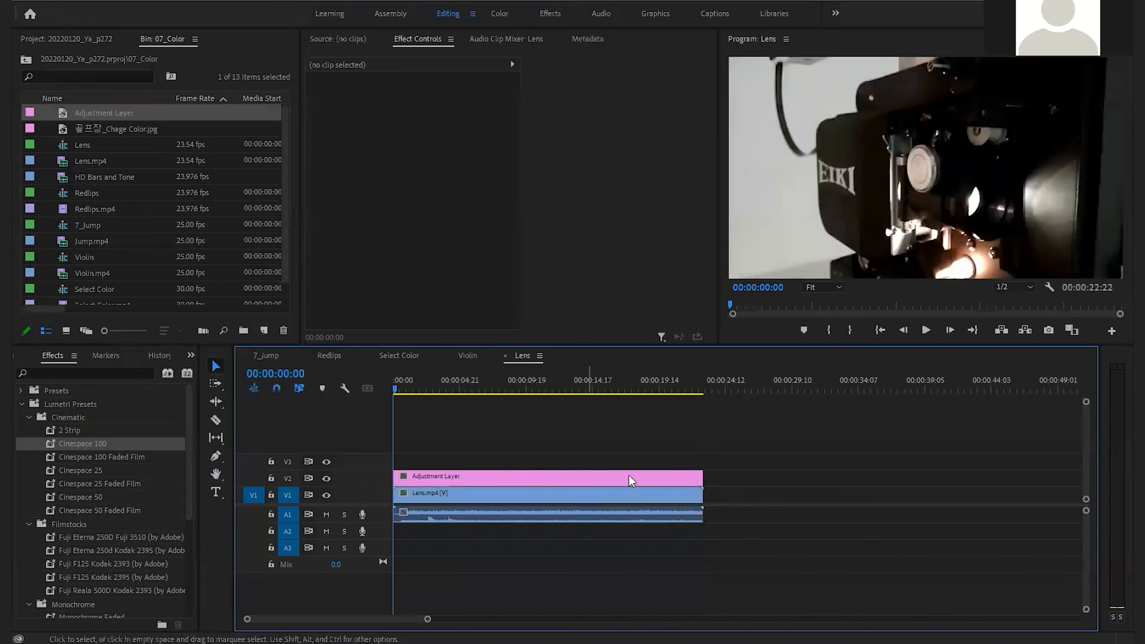
- Move the playhead to 00:00:13:13 and apply the Monochrome Faded Film 50 Lumetri preset to the adjustment layer
{"action": "left_click_drag", "start_coordinate": [539, 382], "coordinate": [576, 382]}
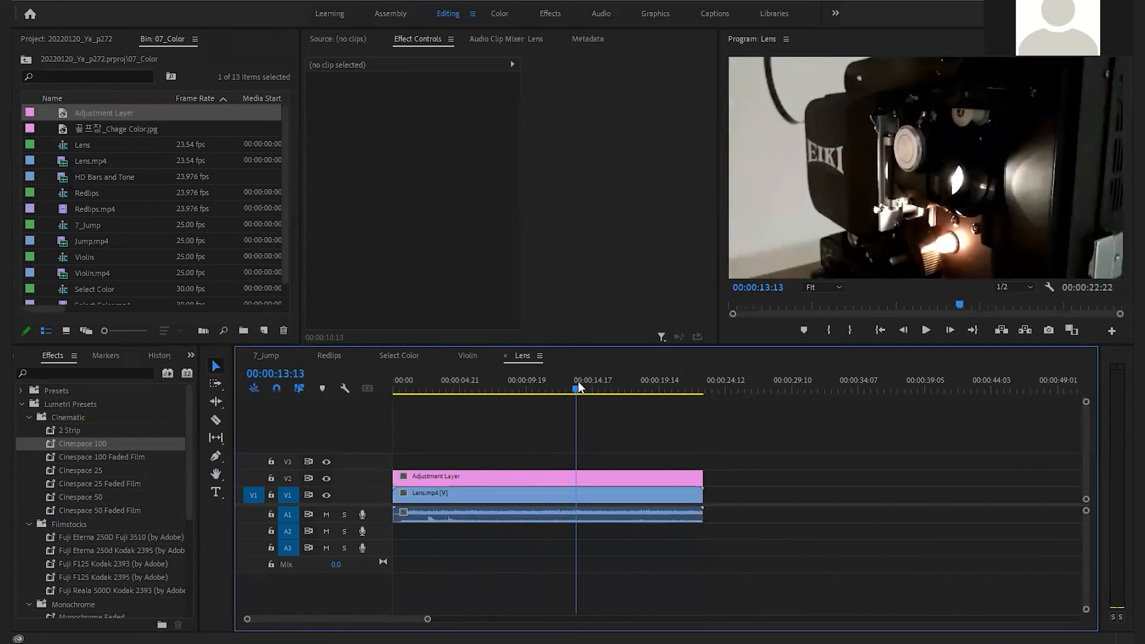
{"action": "left_click", "coordinate": [581, 477]}
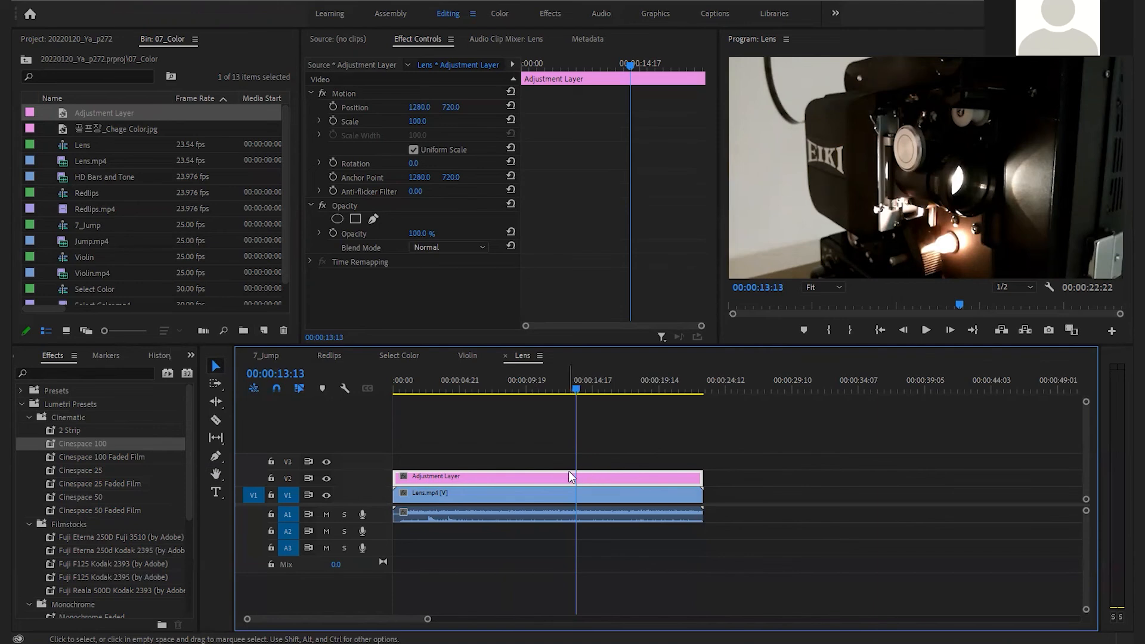
{"action": "left_click", "coordinate": [28, 418]}
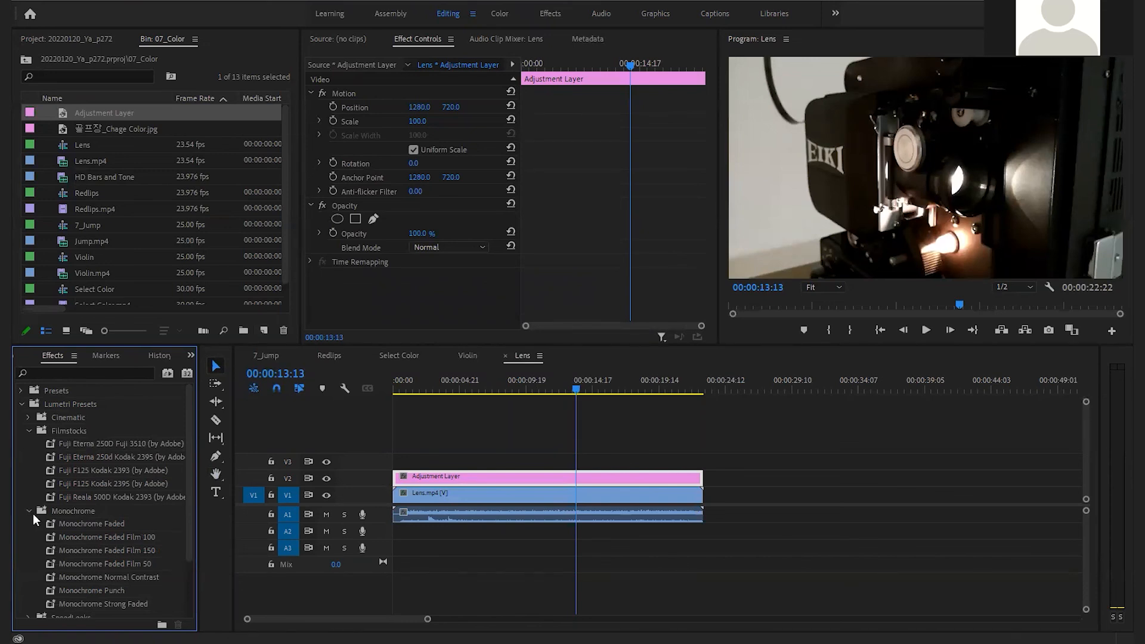
{"action": "scroll", "coordinate": [48, 550], "scroll_direction": "down", "scroll_amount": 1}
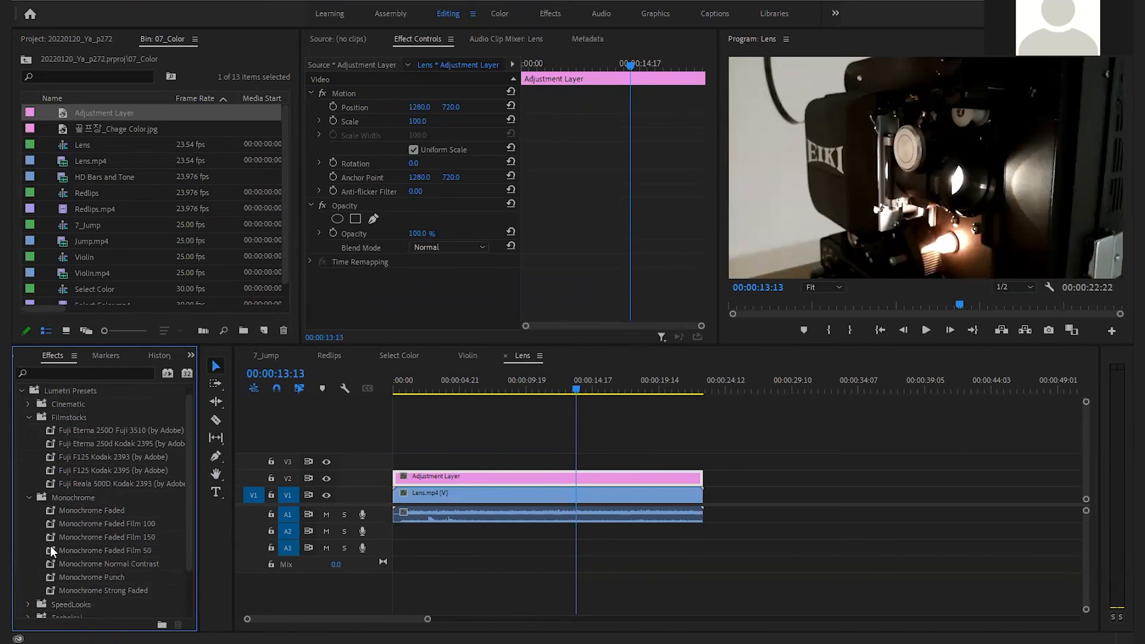
{"action": "left_click_drag", "start_coordinate": [66, 551], "coordinate": [474, 475]}
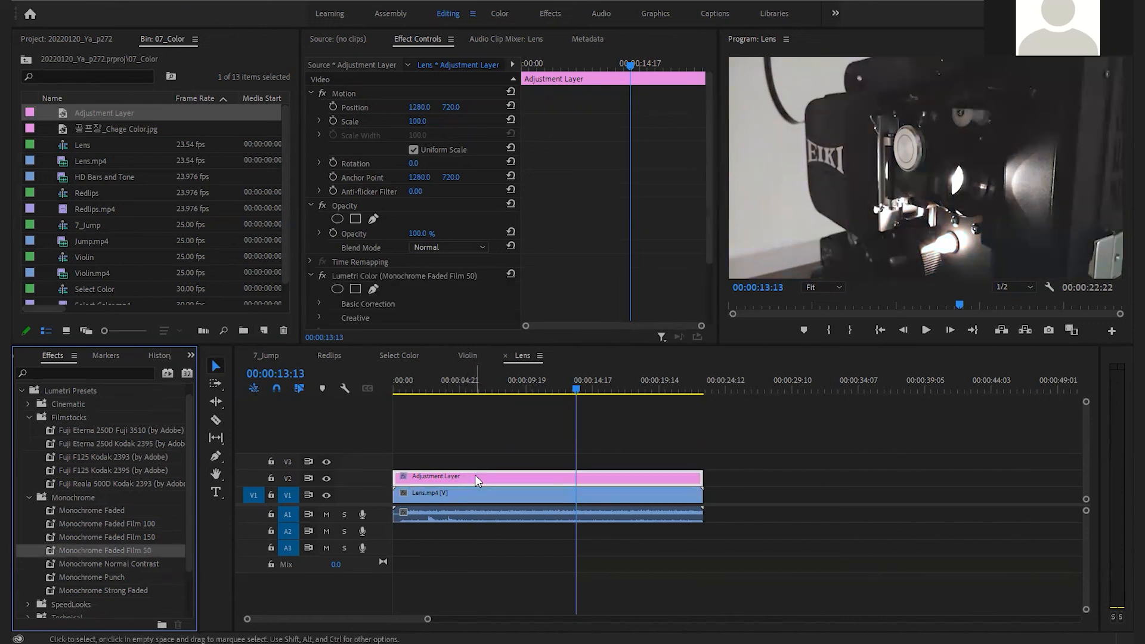
- Move the playhead to 00:00:08:16 and set the adjustment layer's opacity blend mode to Linear Burn
{"action": "left_click_drag", "start_coordinate": [506, 389], "coordinate": [513, 390]}
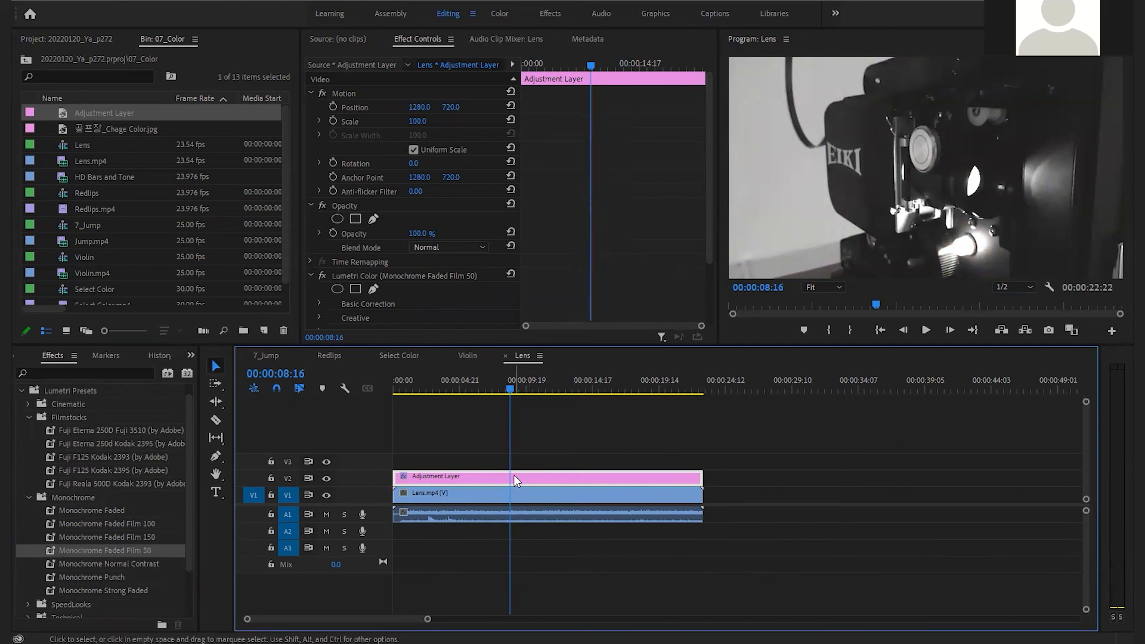
{"action": "scroll", "coordinate": [411, 241], "scroll_direction": "down", "scroll_amount": 4}
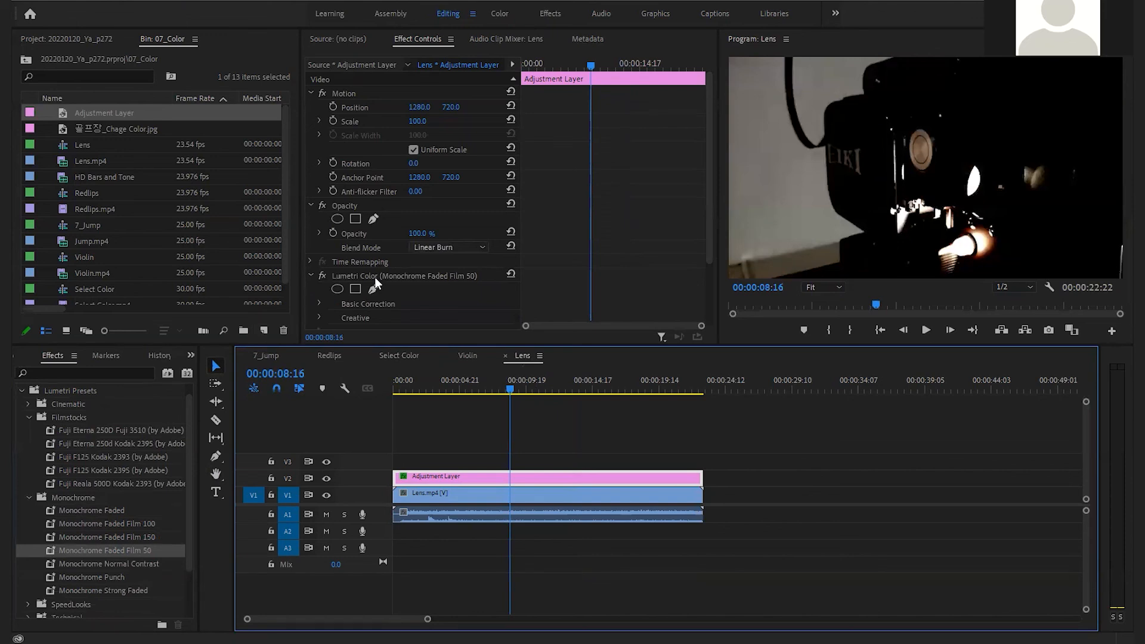
- Set the Creative look of the adjustment layer's Lumetri Color effect to Kodak 5218 Kodak 2395 (by Adobe)
{"action": "scroll", "coordinate": [368, 284], "scroll_direction": "down", "scroll_amount": 3}
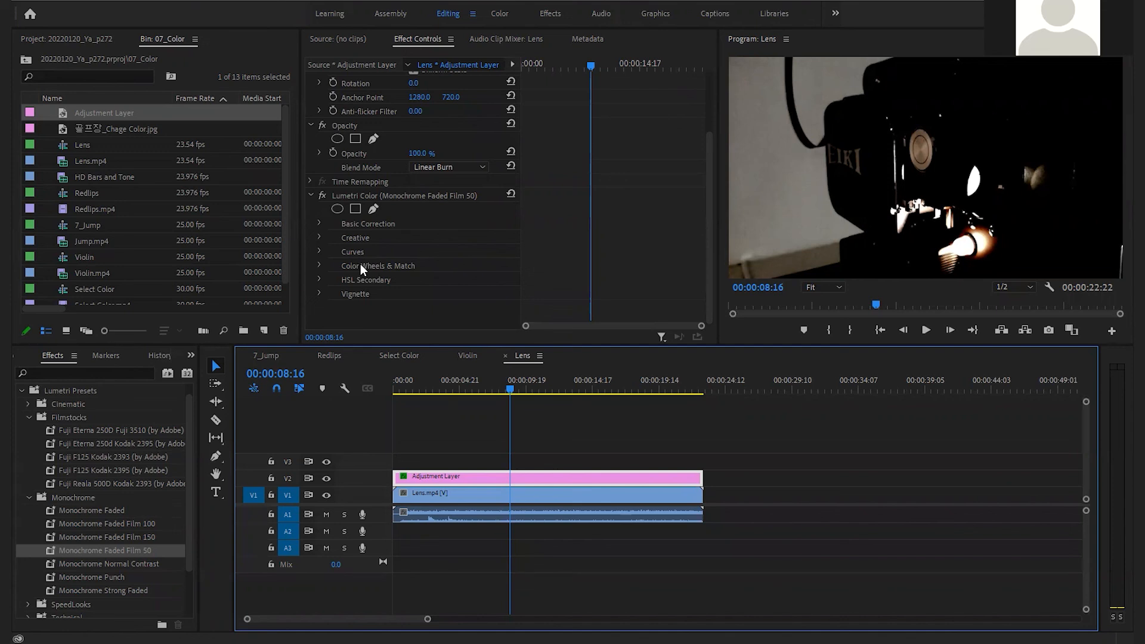
{"action": "left_click", "coordinate": [319, 237]}
{"action": "scroll", "coordinate": [361, 240], "scroll_direction": "down", "scroll_amount": 1}
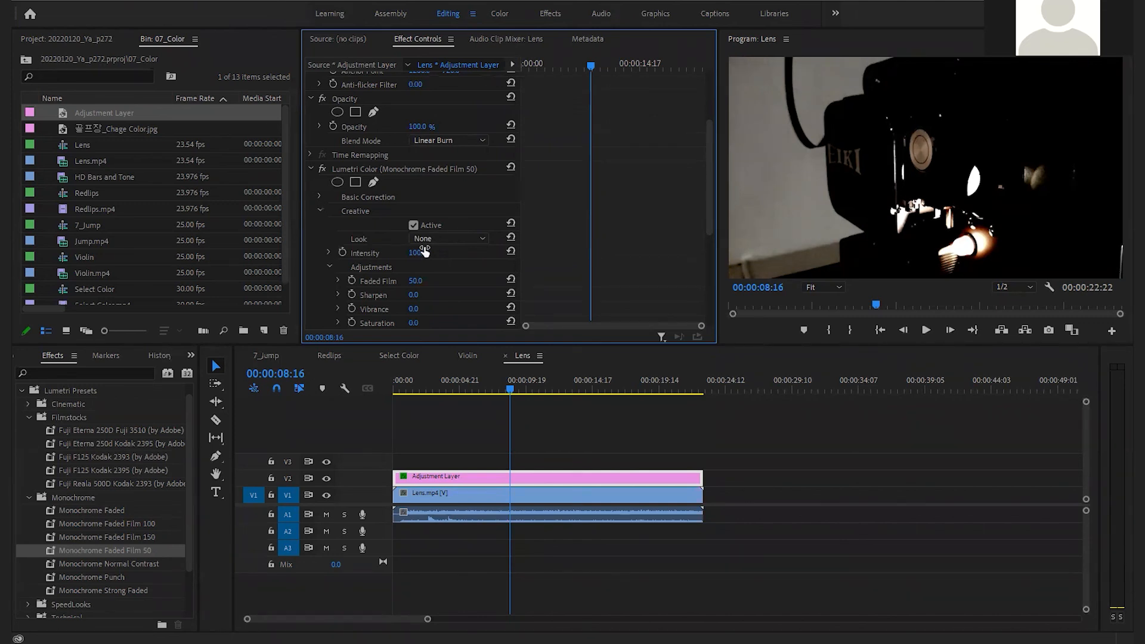
{"action": "left_click", "coordinate": [482, 238]}
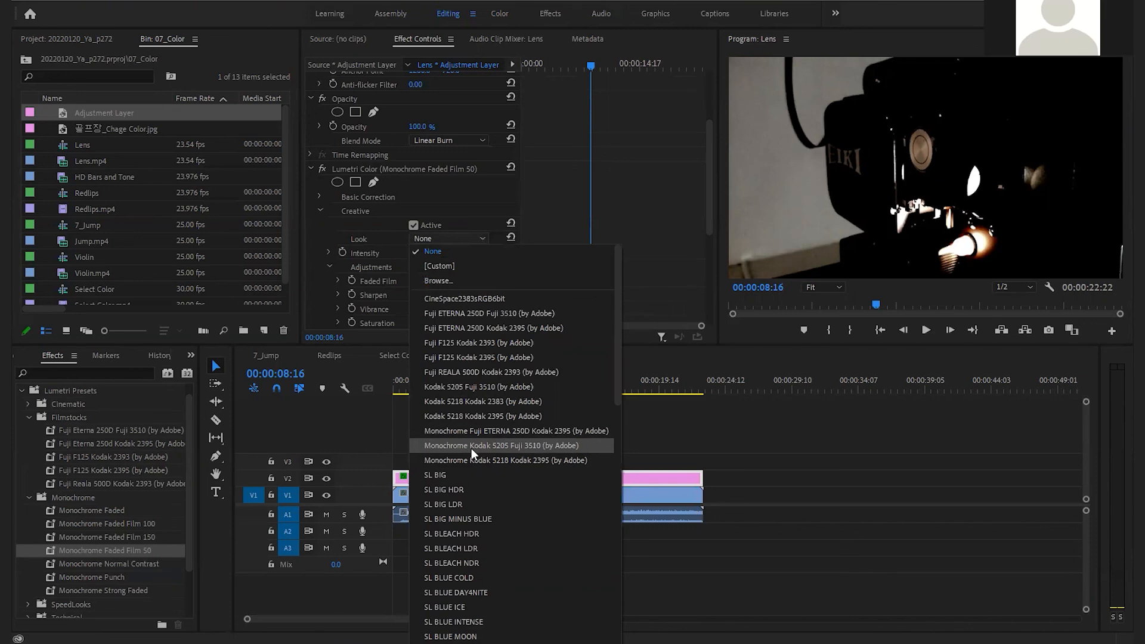
{"action": "scroll", "coordinate": [471, 449], "scroll_direction": "down", "scroll_amount": 8}
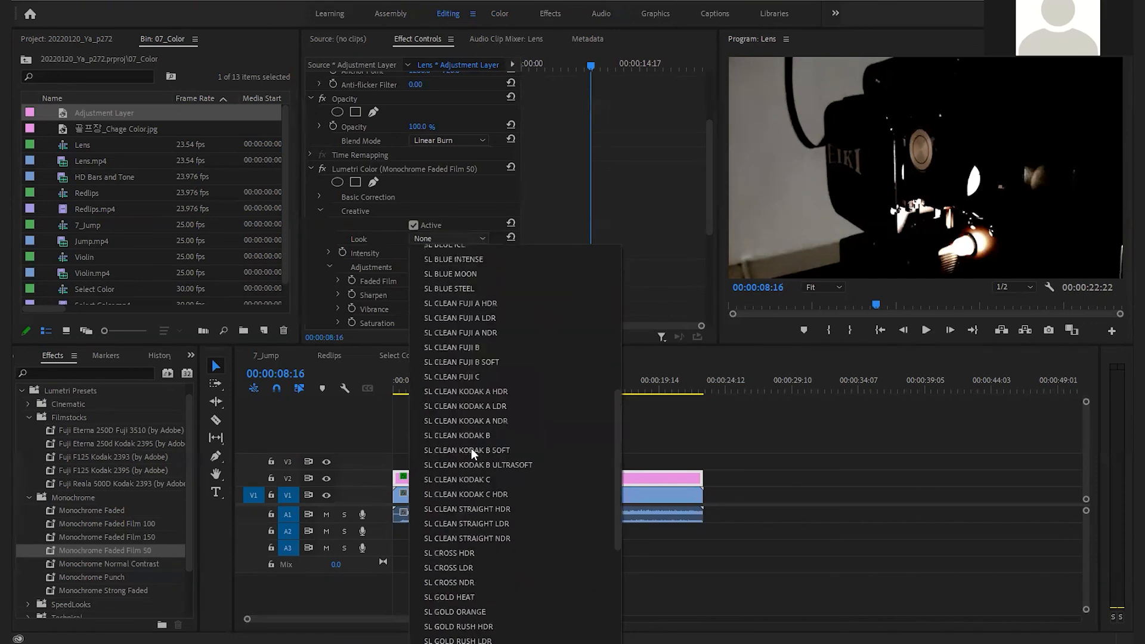
{"action": "scroll", "coordinate": [471, 448], "scroll_direction": "up", "scroll_amount": 8}
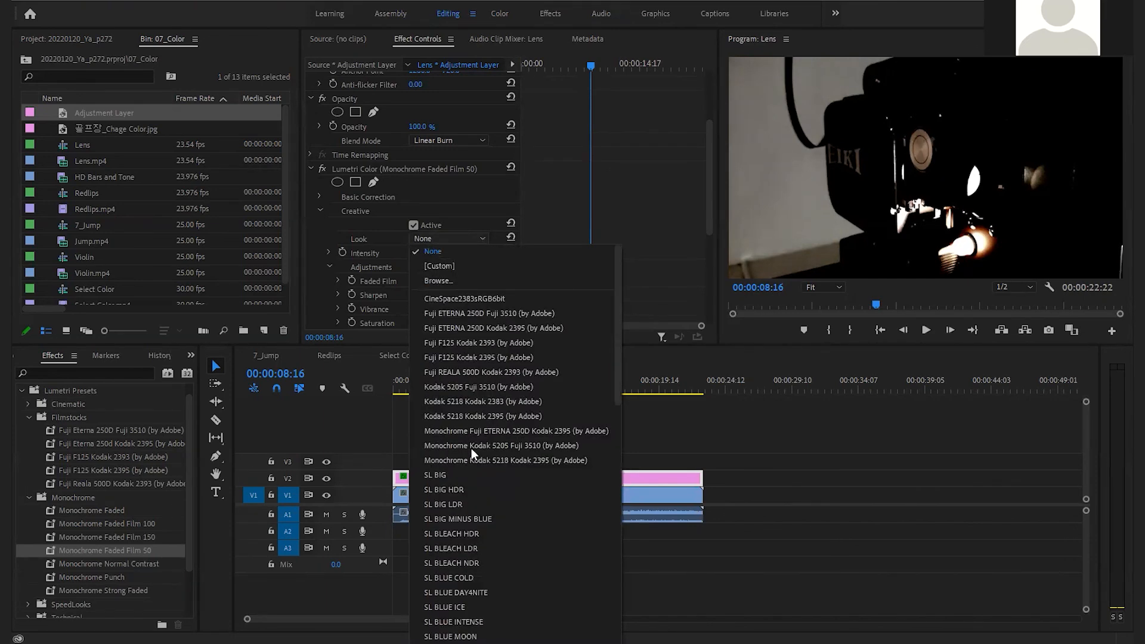
{"action": "left_click", "coordinate": [470, 417]}
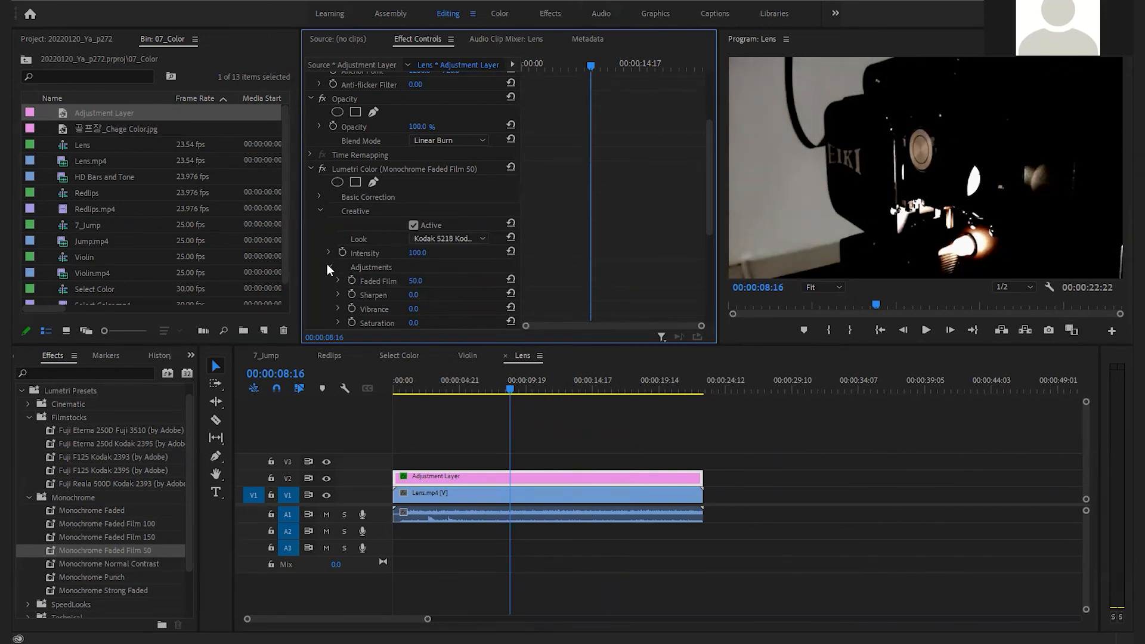
- Collapse the Creative settings and pull the middle of the master RGB curve slightly downward to darken the midtones
{"action": "scroll", "coordinate": [370, 254], "scroll_direction": "down", "scroll_amount": 4}
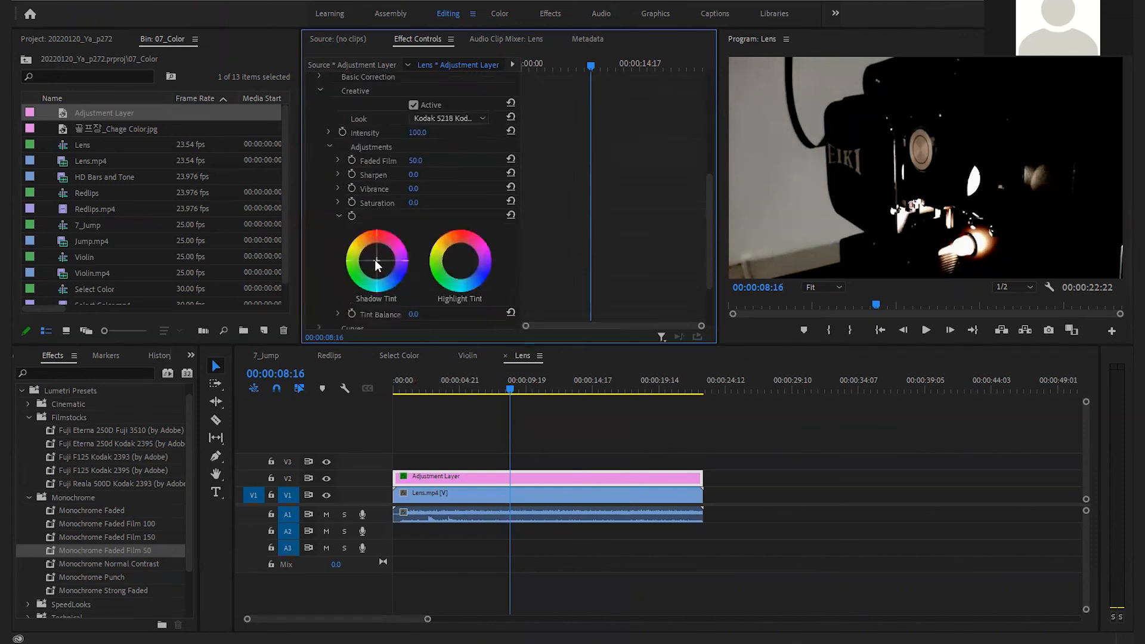
{"action": "scroll", "coordinate": [372, 255], "scroll_direction": "up", "scroll_amount": 1}
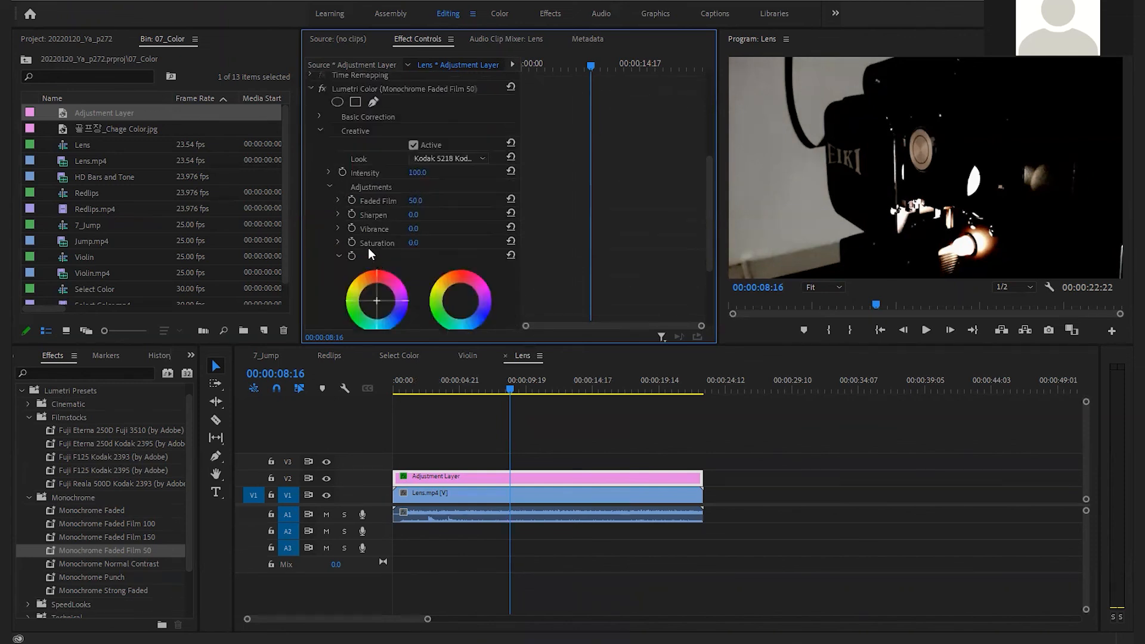
{"action": "left_click", "coordinate": [319, 130]}
{"action": "left_click", "coordinate": [320, 251]}
{"action": "scroll", "coordinate": [393, 258], "scroll_direction": "down", "scroll_amount": 2}
{"action": "scroll", "coordinate": [401, 262], "scroll_direction": "down", "scroll_amount": 1}
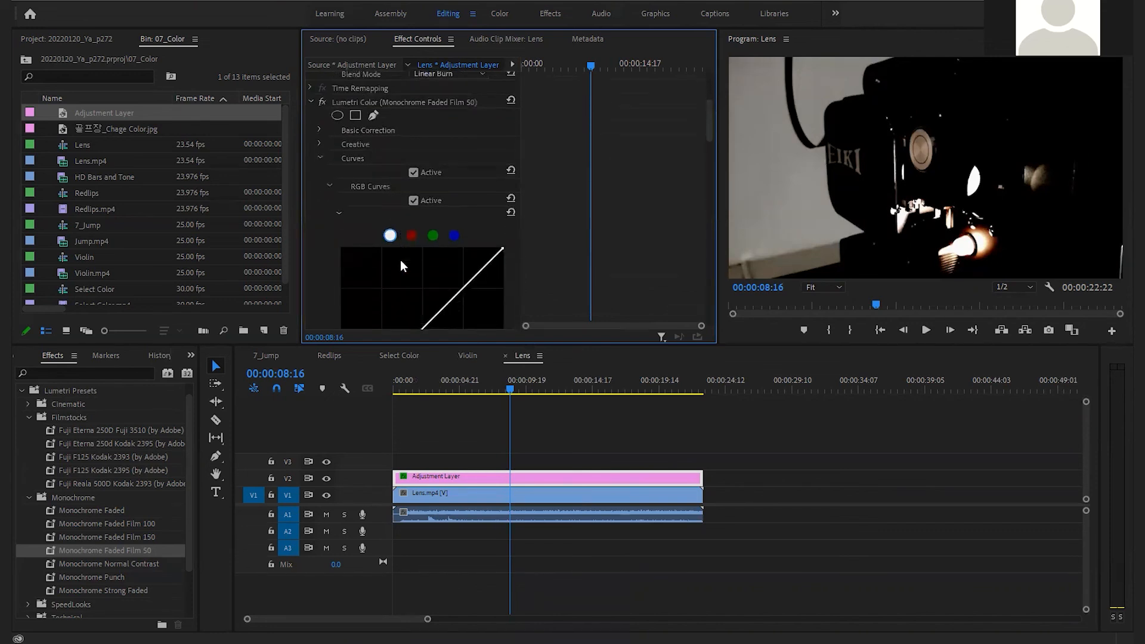
{"action": "scroll", "coordinate": [445, 277], "scroll_direction": "down", "scroll_amount": 3}
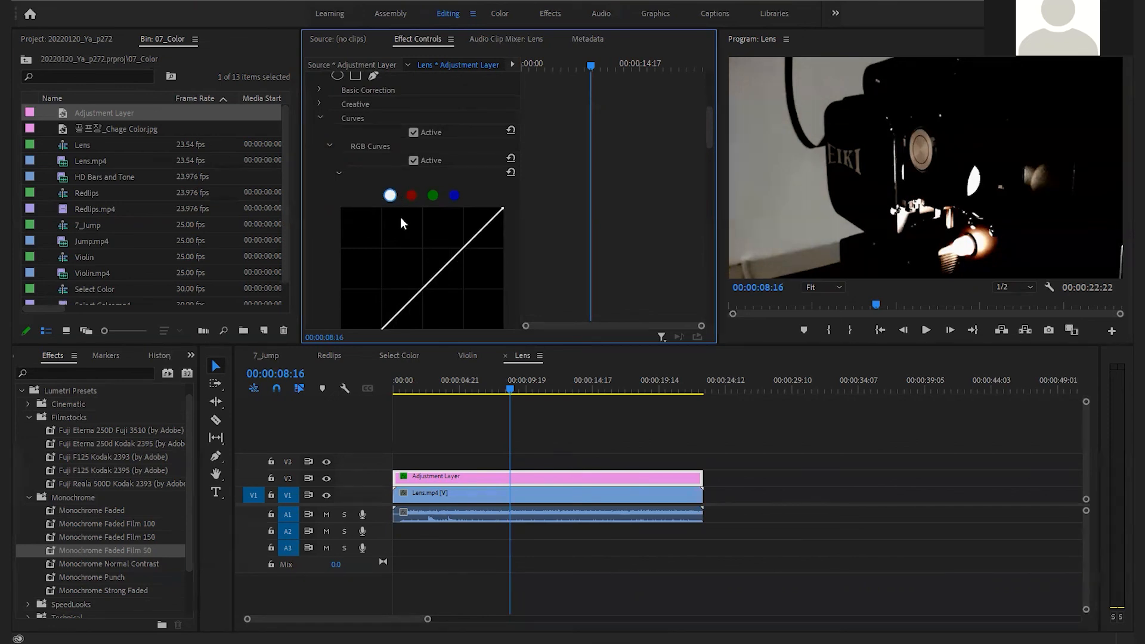
{"action": "scroll", "coordinate": [403, 242], "scroll_direction": "down", "scroll_amount": 2}
{"action": "scroll", "coordinate": [405, 249], "scroll_direction": "down", "scroll_amount": 1}
{"action": "scroll", "coordinate": [423, 250], "scroll_direction": "down", "scroll_amount": 1}
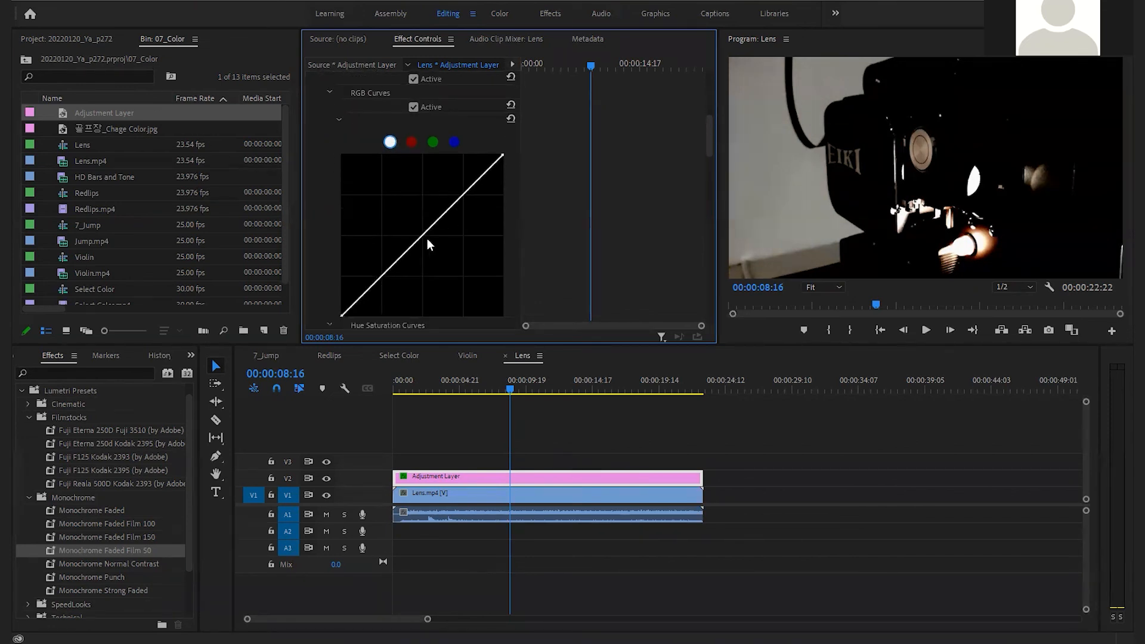
{"action": "mouse_move", "coordinate": [429, 238]}
{"action": "left_mouse_down"}
{"action": "mouse_move", "coordinate": [429, 253]}
{"action": "mouse_move", "coordinate": [438, 244]}
{"action": "left_mouse_up"}
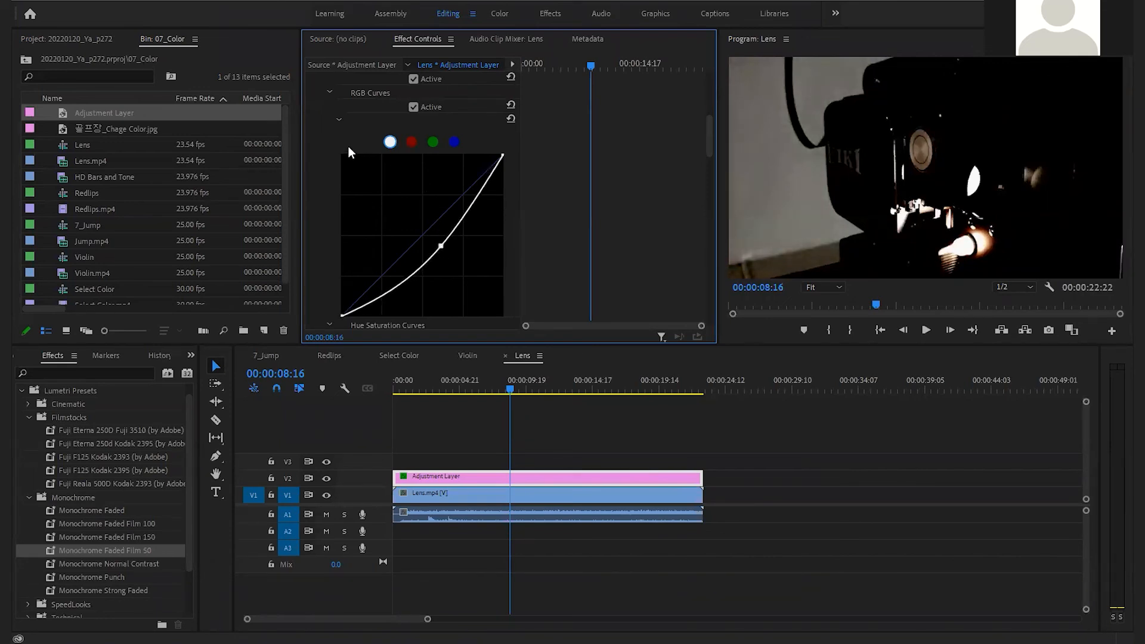
- Collapse the Curves settings and set the Lumetri Vignette amount to -5 and its roundness to 60
{"action": "scroll", "coordinate": [349, 167], "scroll_direction": "up", "scroll_amount": 3}
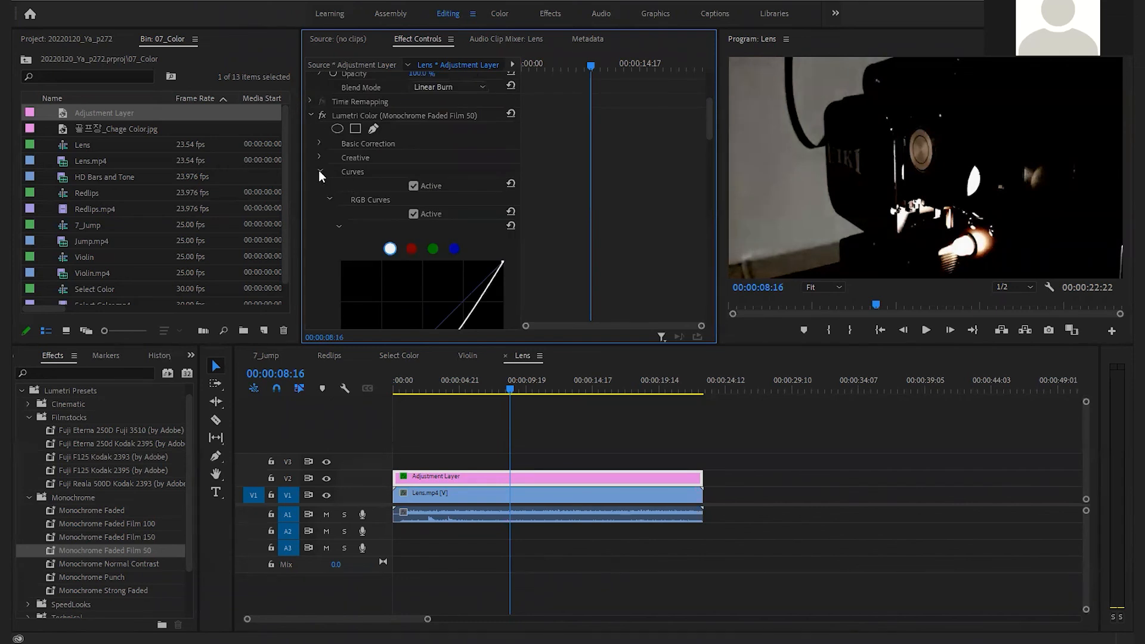
{"action": "left_click", "coordinate": [320, 172]}
{"action": "left_click", "coordinate": [320, 293]}
{"action": "scroll", "coordinate": [350, 280], "scroll_direction": "down", "scroll_amount": 1}
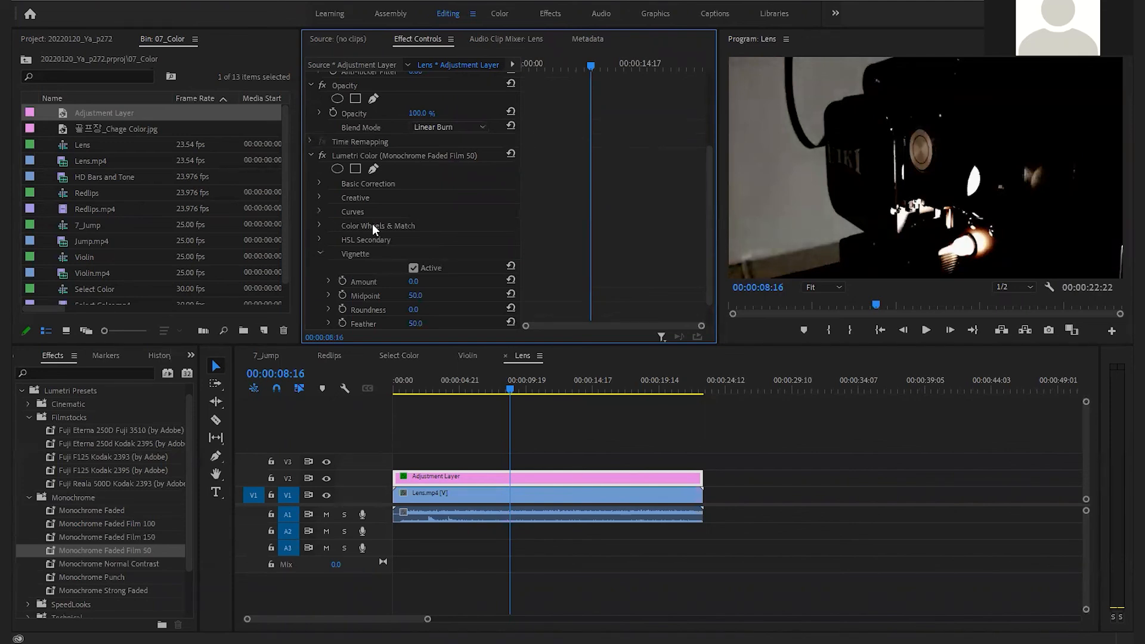
{"action": "scroll", "coordinate": [372, 224], "scroll_direction": "down", "scroll_amount": 1}
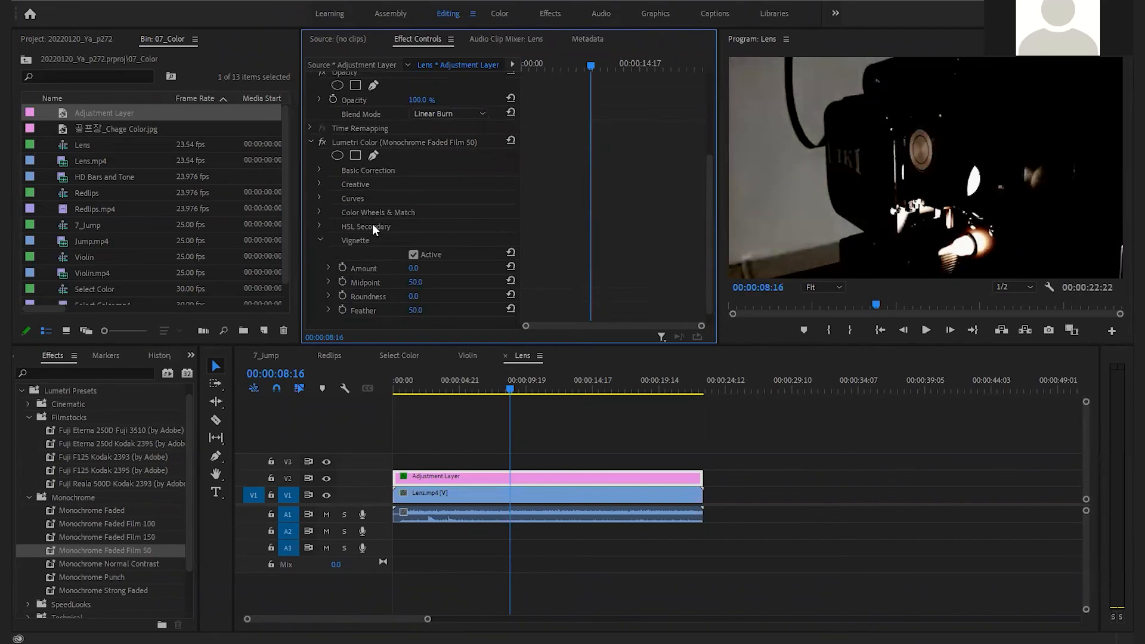
{"action": "left_click", "coordinate": [426, 268]}
{"action": "type", "text": "-5"}
{"action": "left_click", "coordinate": [412, 298]}
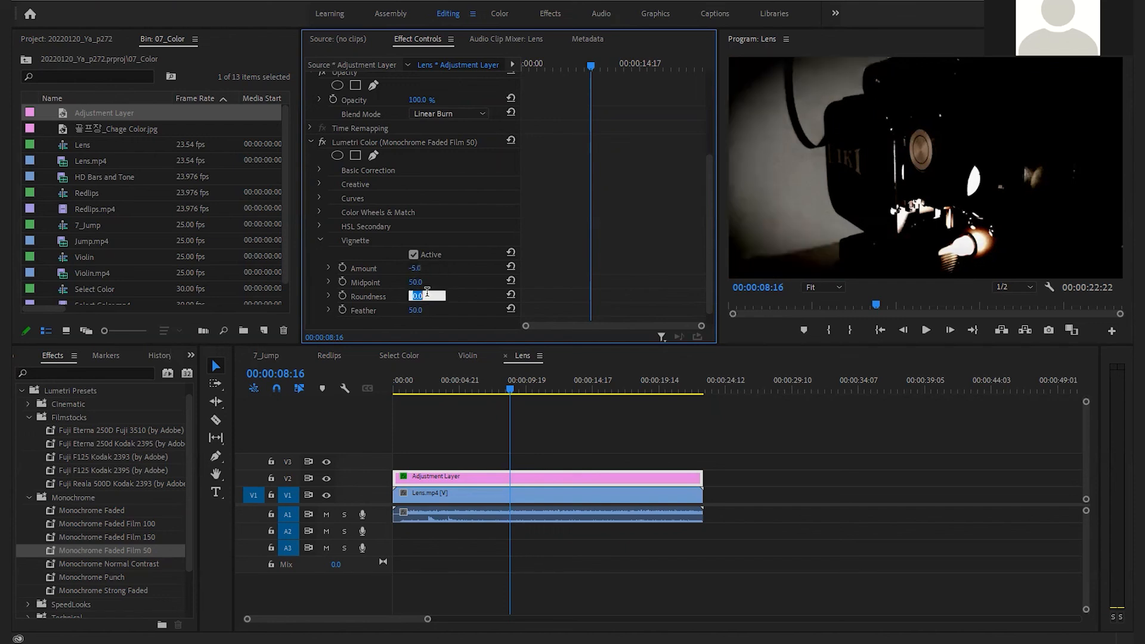
{"action": "type", "text": "60"}
{"action": "key", "text": "Return"}
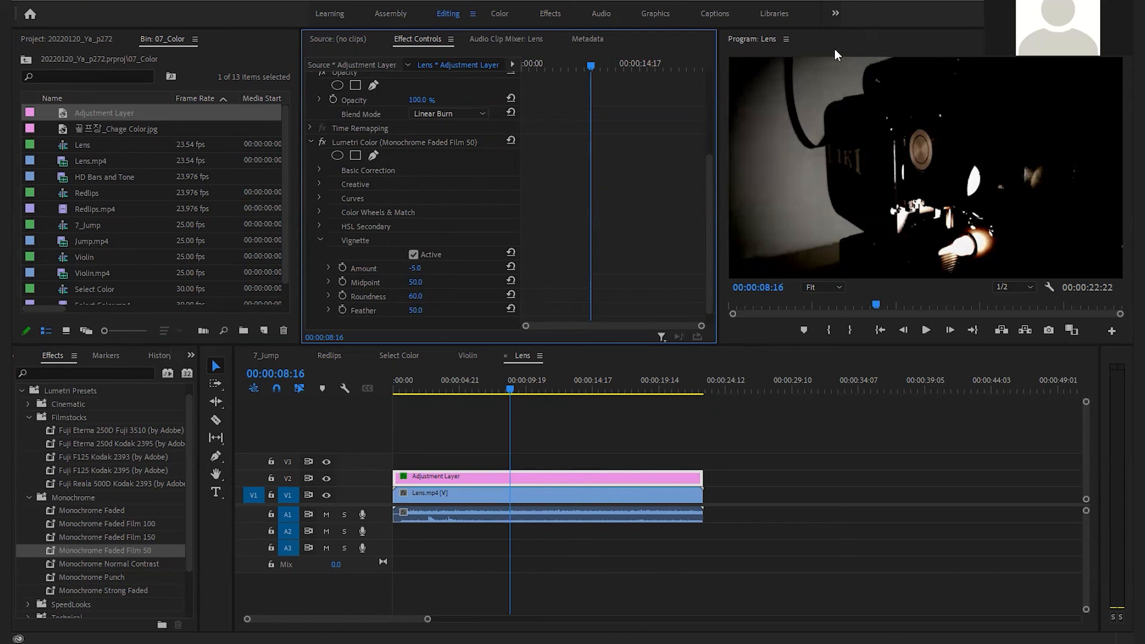
- Move the playhead to 00:00:11:02, then search the effects for "noise" and apply the Noise video effect to the adjustment layer
{"action": "left_click_drag", "start_coordinate": [492, 387], "coordinate": [545, 403]}
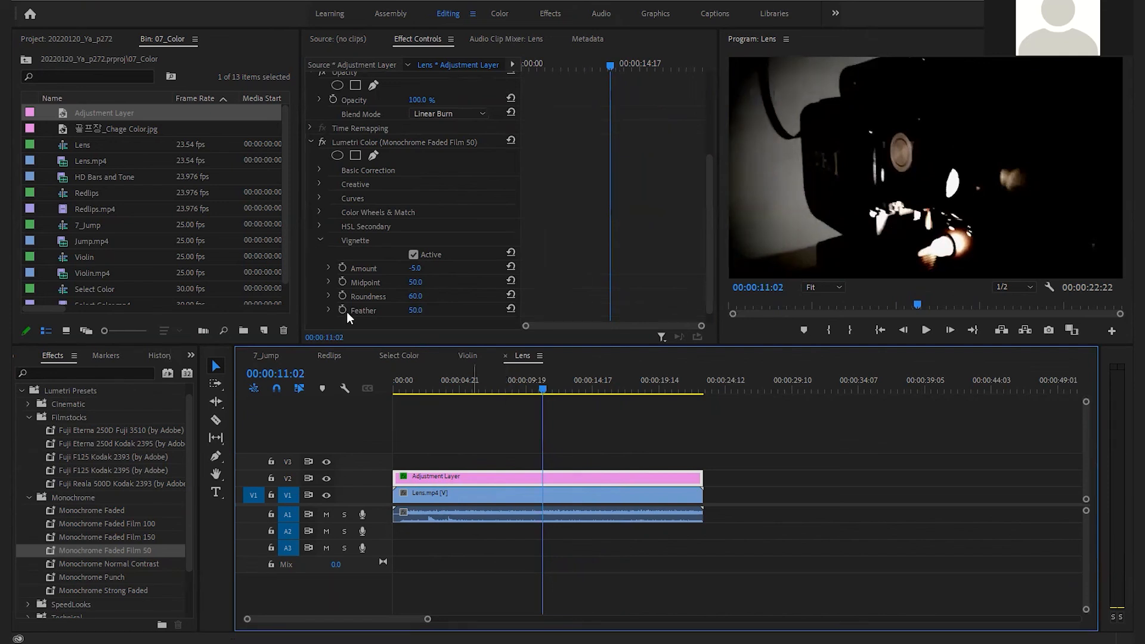
{"action": "left_click", "coordinate": [60, 373]}
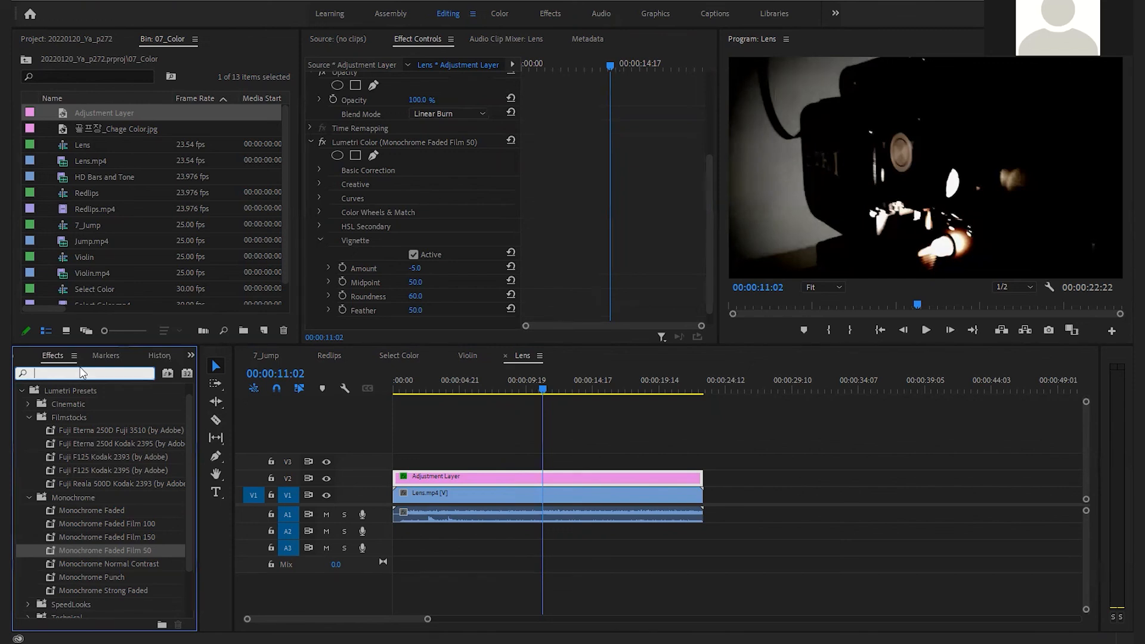
{"action": "type", "text": "noise"}
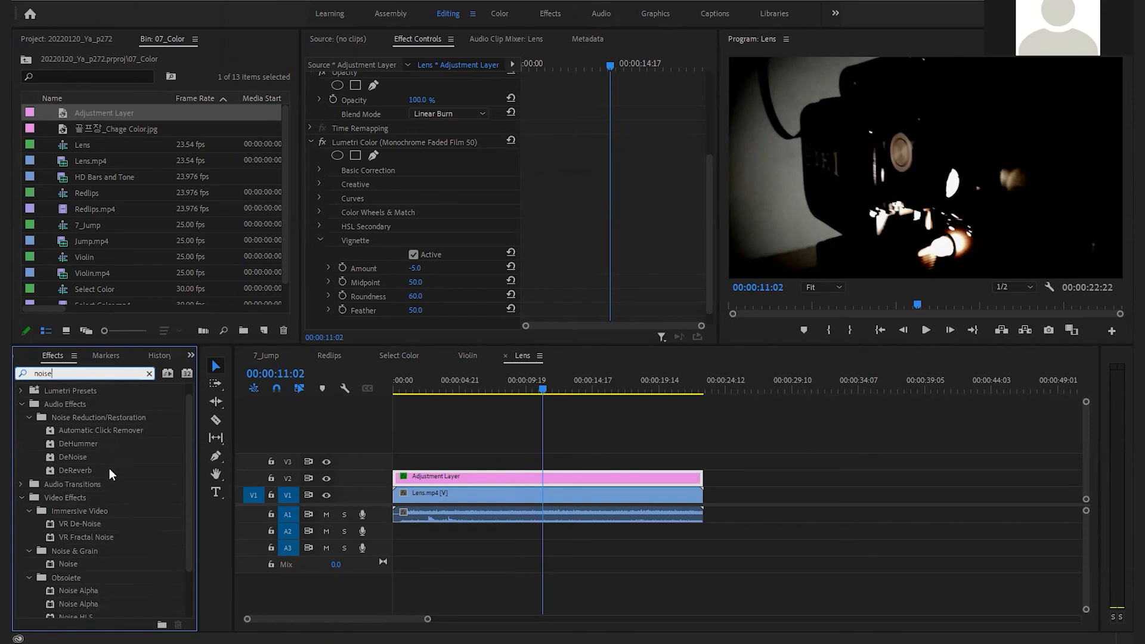
{"action": "left_click_drag", "start_coordinate": [67, 563], "coordinate": [497, 481]}
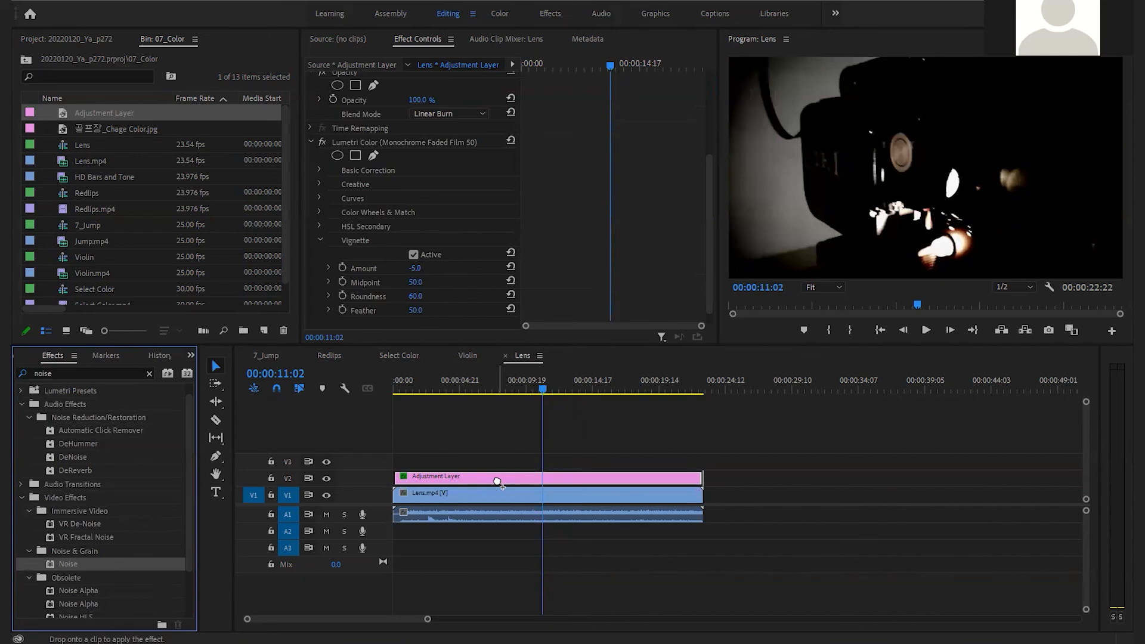
{"action": "left_click_drag", "start_coordinate": [497, 480], "coordinate": [499, 481]}
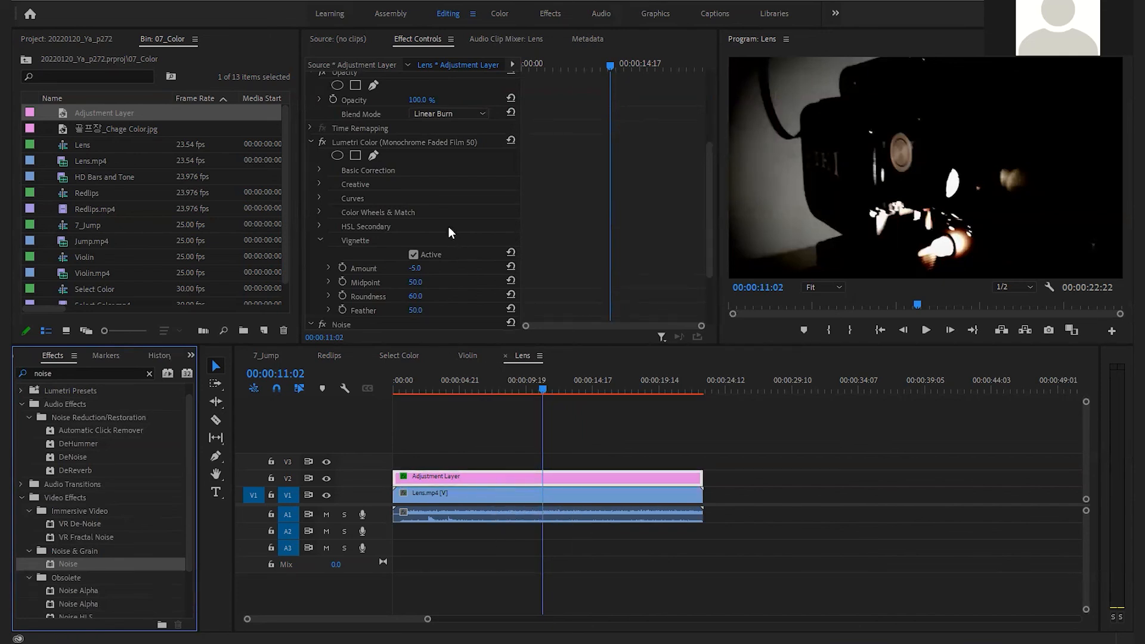
- Set the Noise effect's amount to 15%, save the project, and collapse the Vignette settings
{"action": "scroll", "coordinate": [447, 227], "scroll_direction": "down", "scroll_amount": 3}
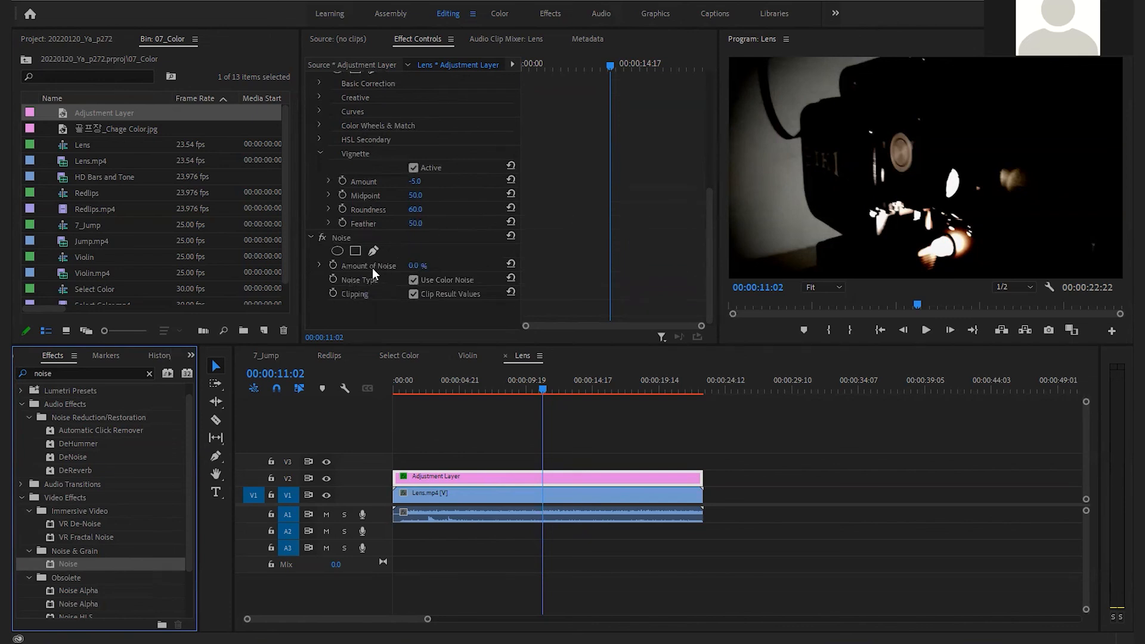
{"action": "left_click", "coordinate": [413, 266]}
{"action": "type", "text": "15"}
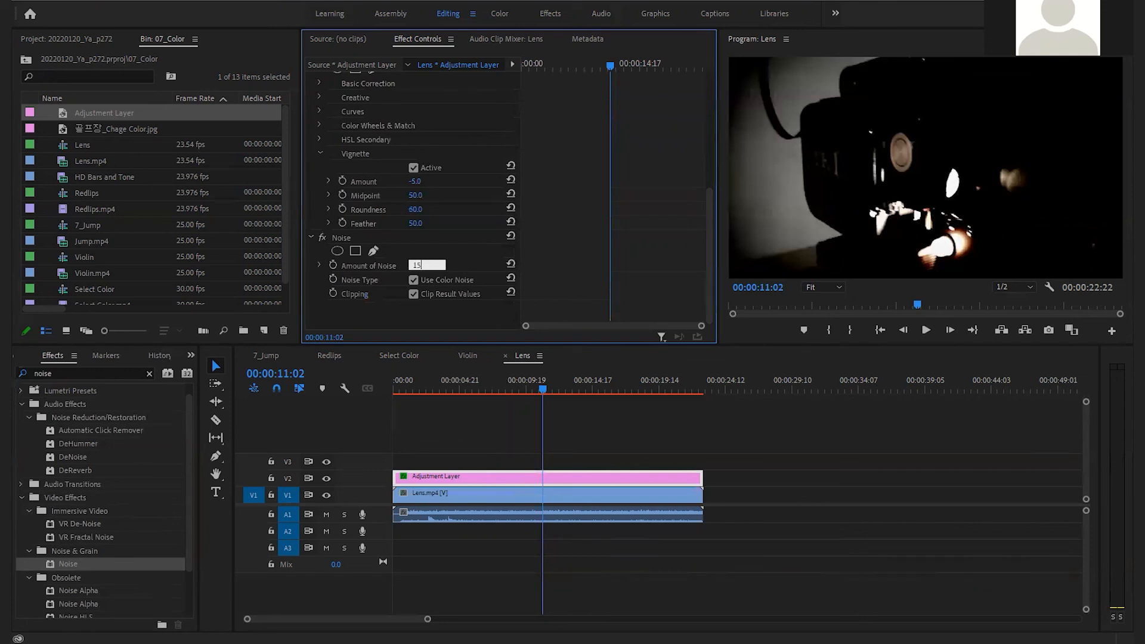
{"action": "key", "text": "Return"}
{"action": "key", "text": "ctrl+s"}
{"action": "left_click", "coordinate": [320, 152]}
- Compare the frame at about 00:00:08:10 with the Lumetri Color and Noise effects switched off and back on
{"action": "left_click", "coordinate": [508, 382]}
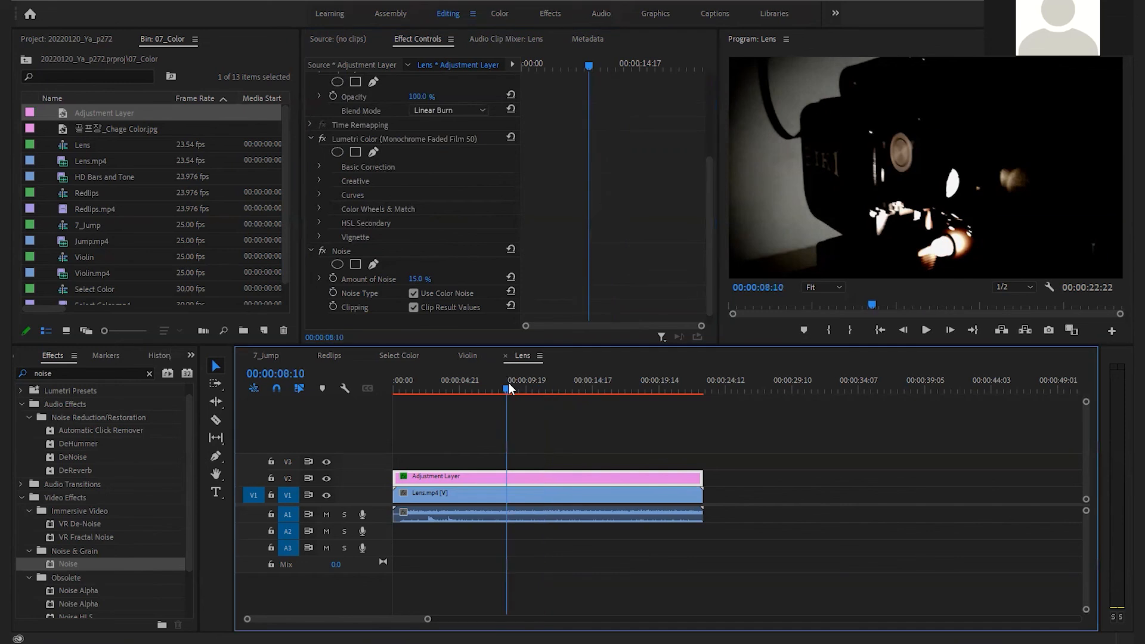
{"action": "left_click", "coordinate": [323, 138]}
{"action": "left_click", "coordinate": [322, 251]}
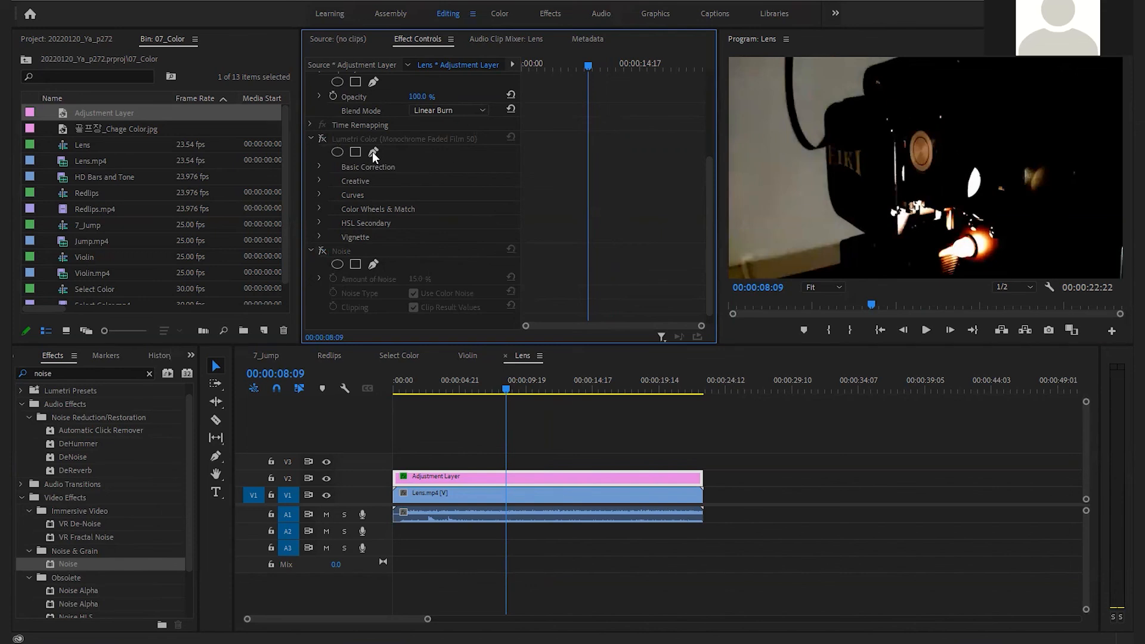
{"action": "left_click", "coordinate": [323, 140]}
{"action": "left_click", "coordinate": [320, 250]}
- Render and play the Lens sequence from near its start, and return the playhead to 00:00:06:12
{"action": "left_click_drag", "start_coordinate": [506, 389], "coordinate": [404, 388]}
{"action": "key", "text": "Return"}
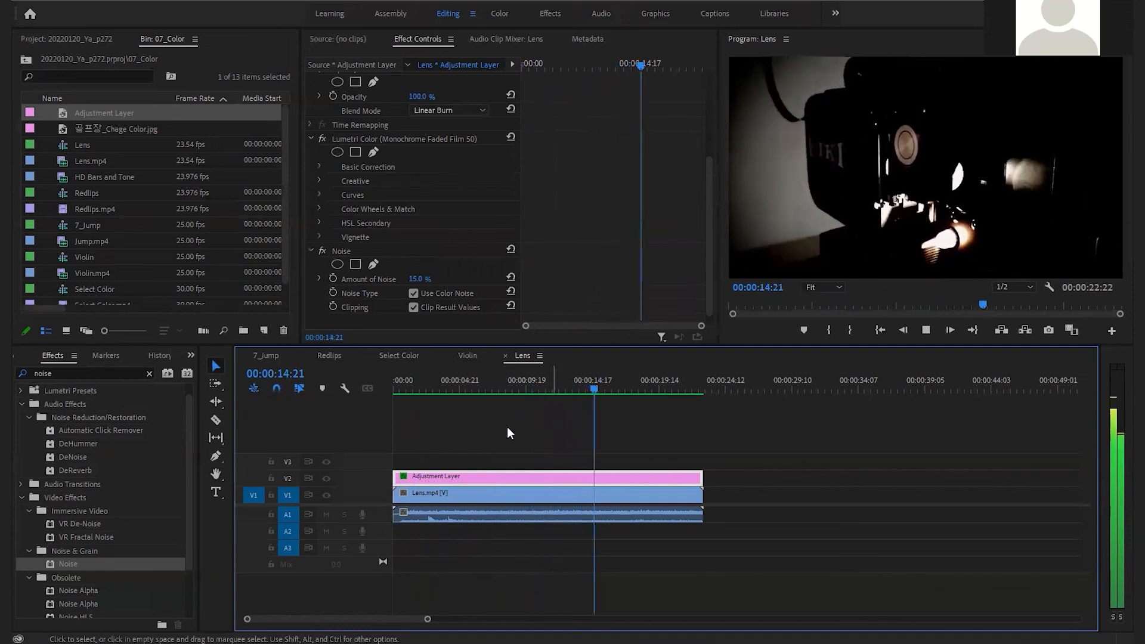
{"action": "mouse_move", "coordinate": [489, 389]}
{"action": "left_mouse_down"}
{"action": "mouse_move", "coordinate": [446, 391]}
{"action": "mouse_move", "coordinate": [484, 391]}
{"action": "left_mouse_up"}
{"action": "scroll", "coordinate": [527, 264], "scroll_direction": "down", "scroll_amount": 1}
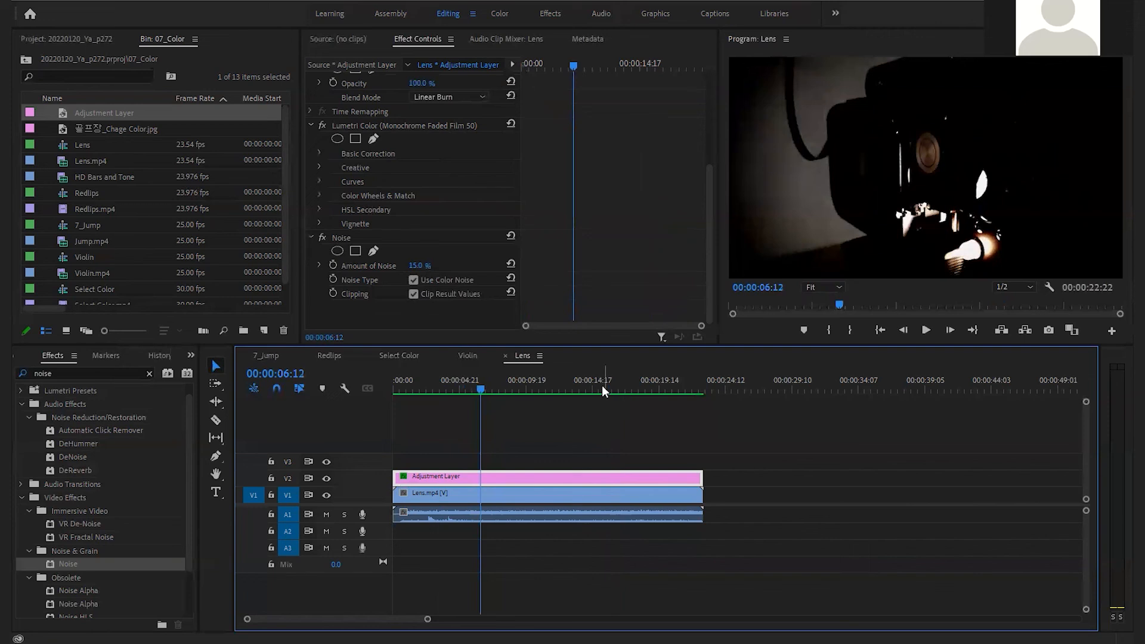
- At 00:00:15:22, collapse the Noise settings and enable keyframing for the Lumetri Vignette's amount and roundness
{"action": "left_click_drag", "start_coordinate": [589, 389], "coordinate": [608, 388]}
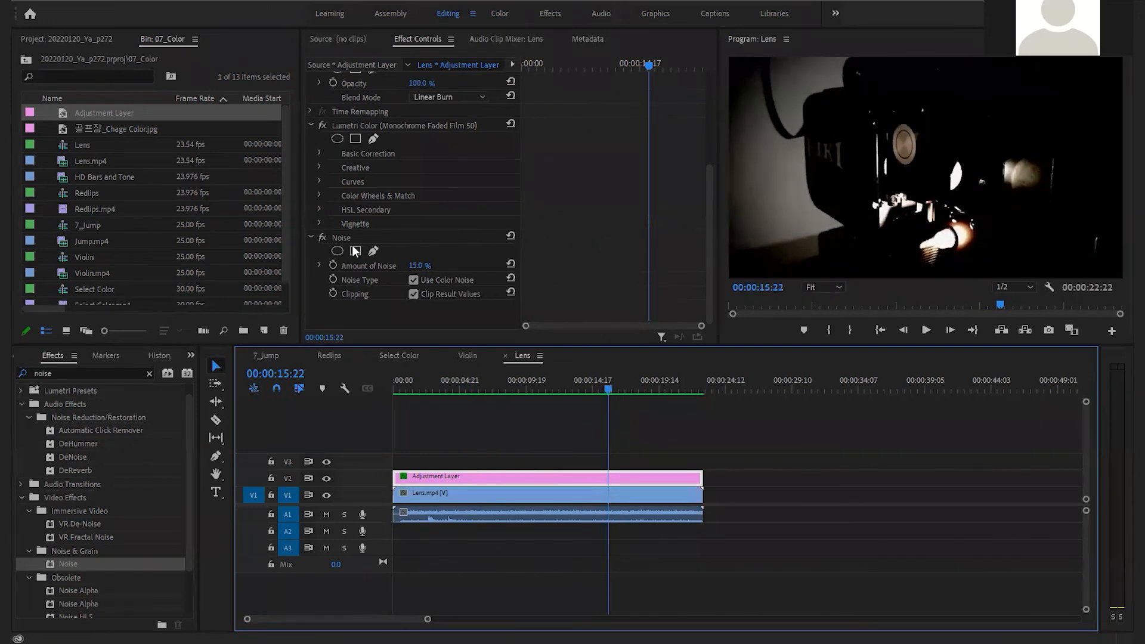
{"action": "left_click", "coordinate": [312, 238]}
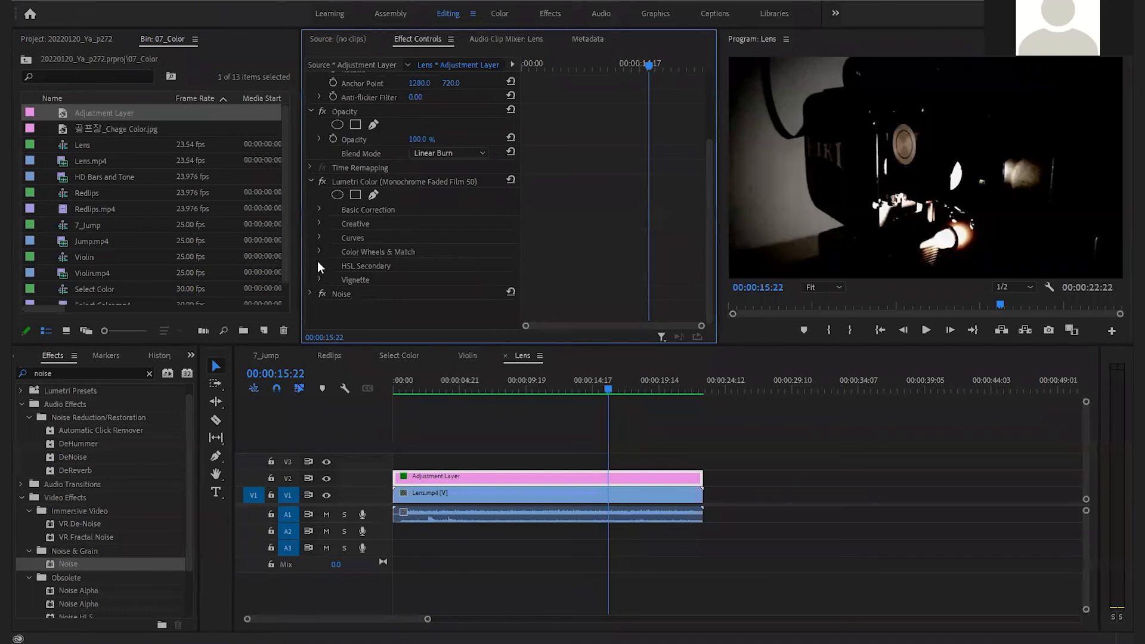
{"action": "left_click", "coordinate": [318, 280]}
{"action": "scroll", "coordinate": [616, 165], "scroll_direction": "down", "scroll_amount": 3}
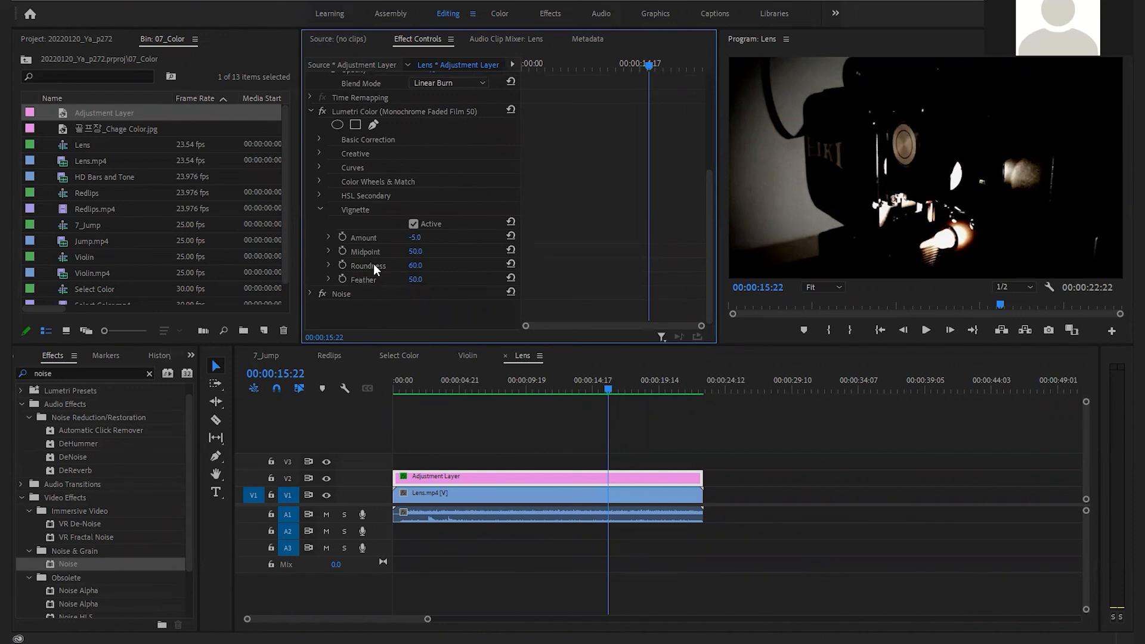
{"action": "left_click", "coordinate": [342, 236]}
{"action": "left_click", "coordinate": [342, 264]}
- Keyframe the vignette amount and roundness at two further times, ending with amount -3.7 and roundness 35 at 00:00:19:00
{"action": "left_click_drag", "start_coordinate": [652, 69], "coordinate": [667, 65]}
{"action": "left_click_drag", "start_coordinate": [418, 238], "coordinate": [423, 239]}
{"action": "left_click_drag", "start_coordinate": [415, 265], "coordinate": [403, 265]}
{"action": "left_click_drag", "start_coordinate": [668, 64], "coordinate": [676, 64]}
{"action": "left_click_drag", "start_coordinate": [417, 237], "coordinate": [422, 265]}
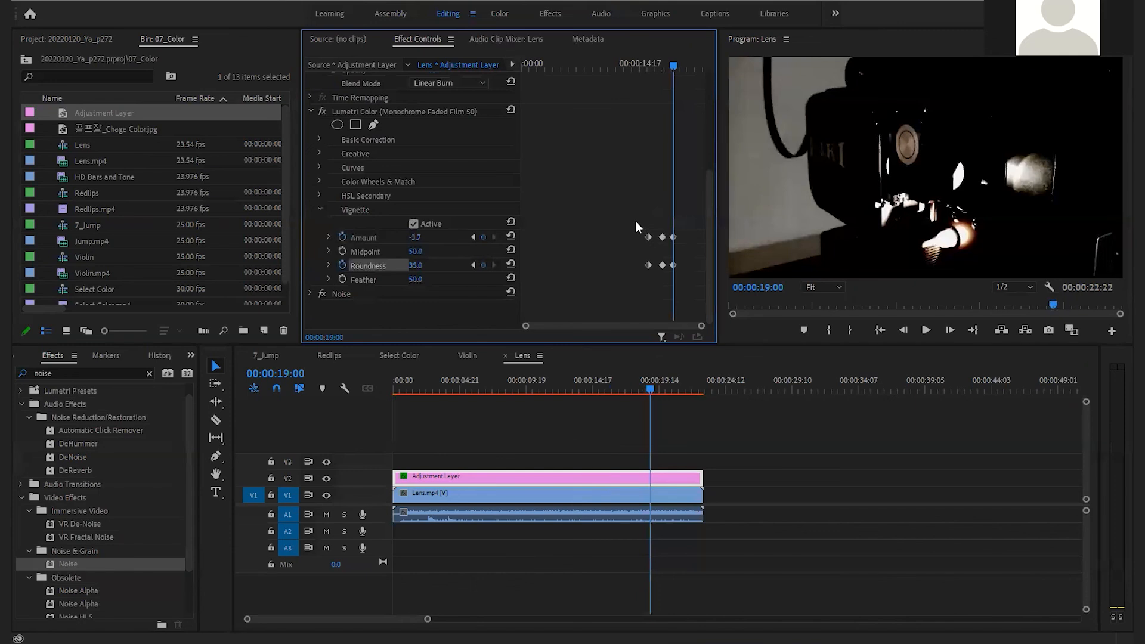
- Copy all the vignette amount and roundness keyframes and paste them at 00:00:20:10
{"action": "left_click_drag", "start_coordinate": [635, 222], "coordinate": [684, 282]}
{"action": "left_click_drag", "start_coordinate": [682, 66], "coordinate": [686, 62]}
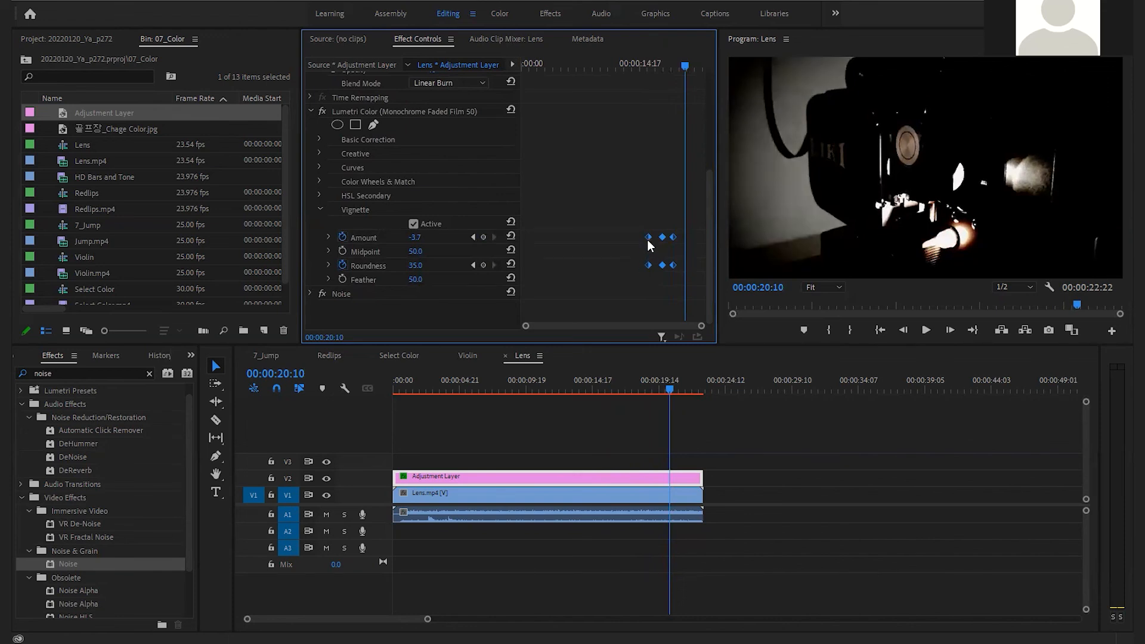
{"action": "key", "text": "ctrl+v"}
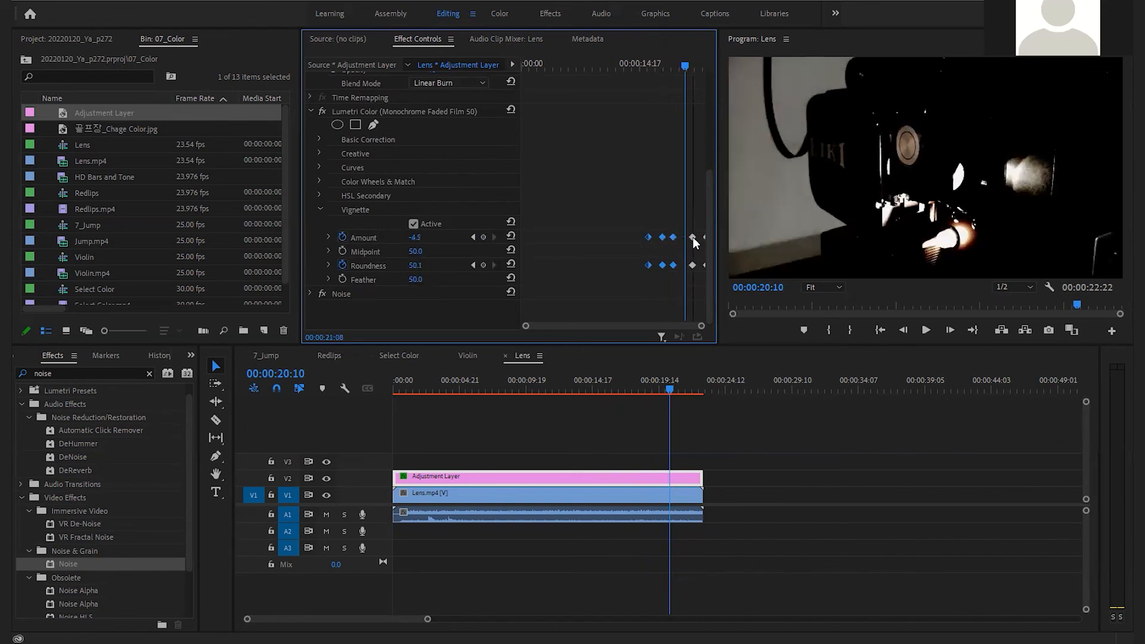
- Play back the keyframed vignette section toward the end of the Lens sequence
{"action": "left_click", "coordinate": [620, 64]}
{"action": "key", "text": "space"}
{"action": "left_click", "coordinate": [637, 64]}
{"action": "key", "text": "space"}
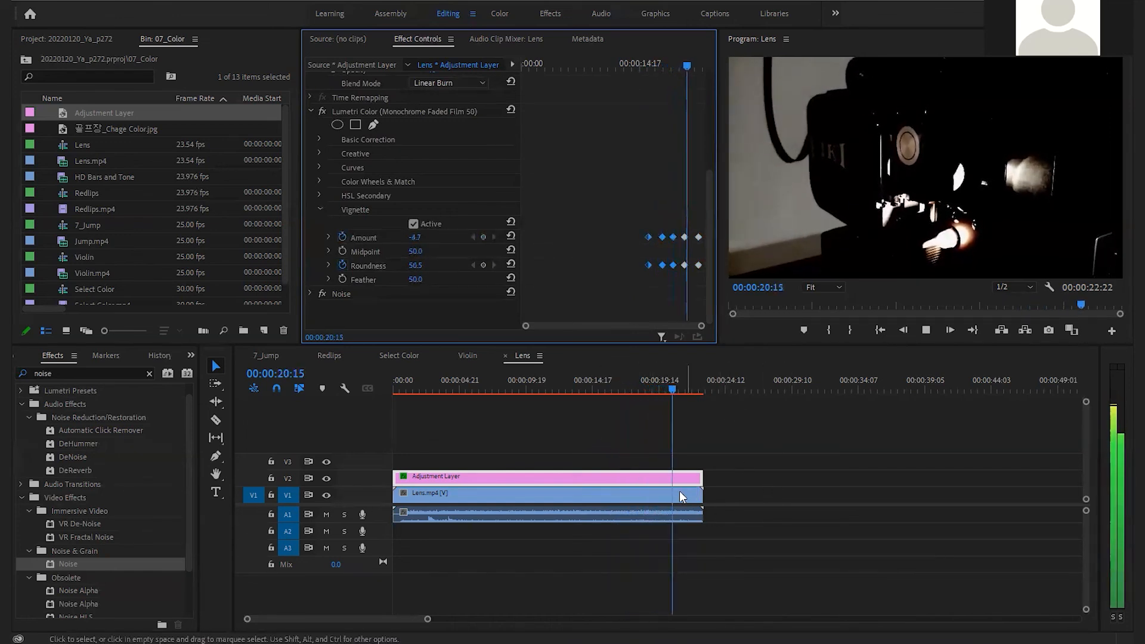
{"action": "key", "text": "space"}
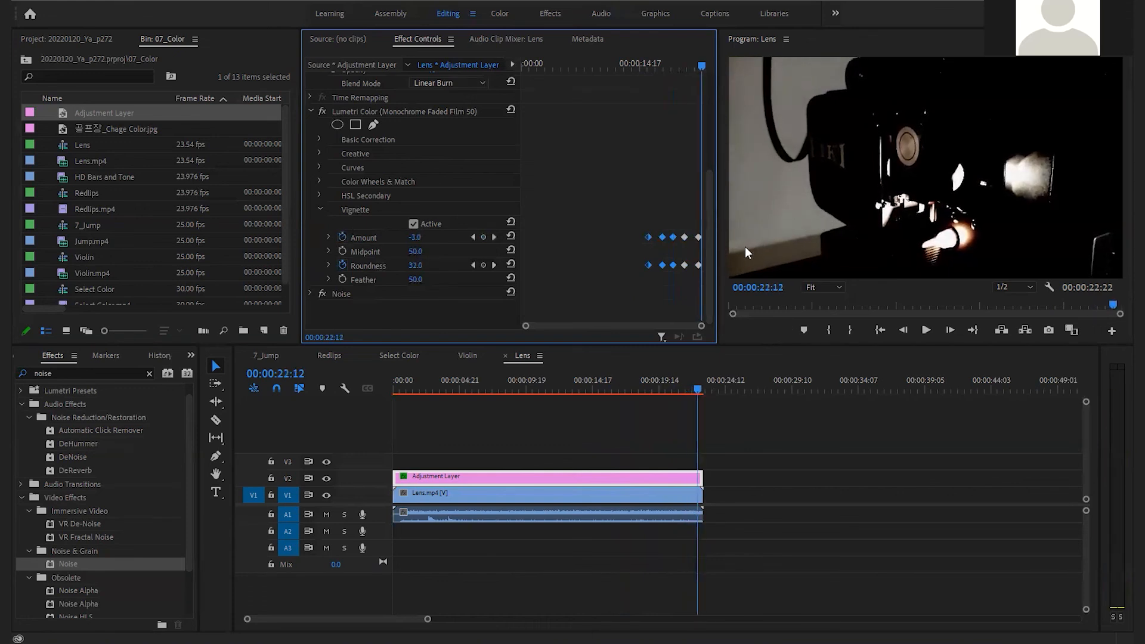
- Disable the Noise effect on the adjustment layer and play the vignette animation again
{"action": "left_click", "coordinate": [322, 293]}
{"action": "left_click", "coordinate": [656, 381]}
{"action": "key", "text": "space"}
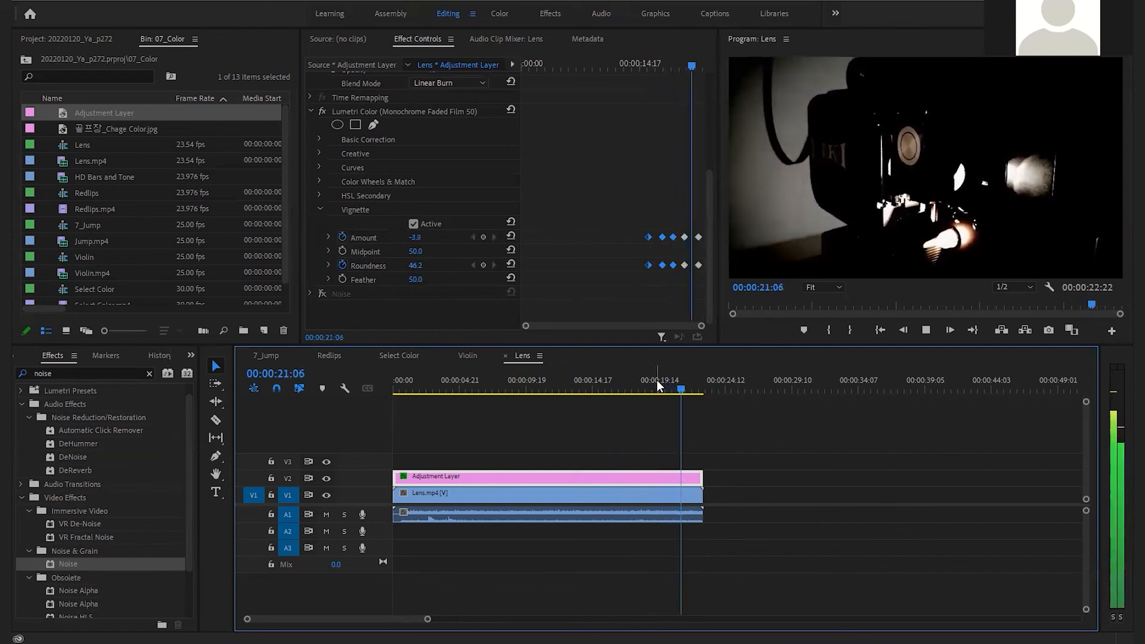
{"action": "key", "text": "space"}
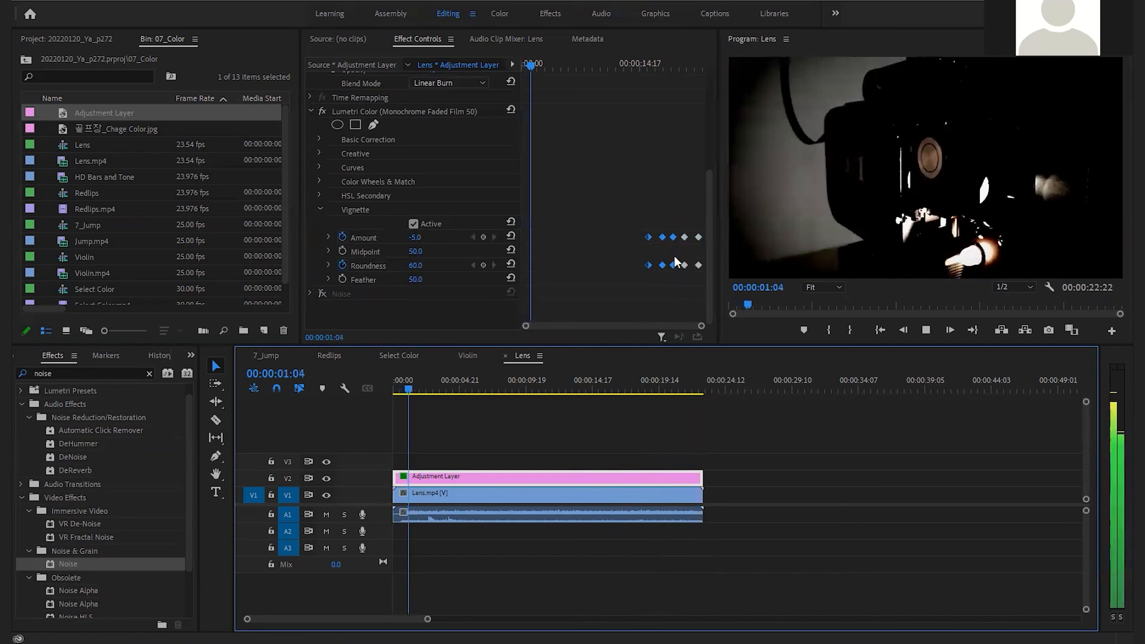
- Move the later vignette amount and roundness keyframes earlier to space them closely together, and stop playback at 00:00:20:07
{"action": "left_click_drag", "start_coordinate": [658, 228], "coordinate": [699, 270]}
{"action": "left_click_drag", "start_coordinate": [662, 237], "coordinate": [705, 275]}
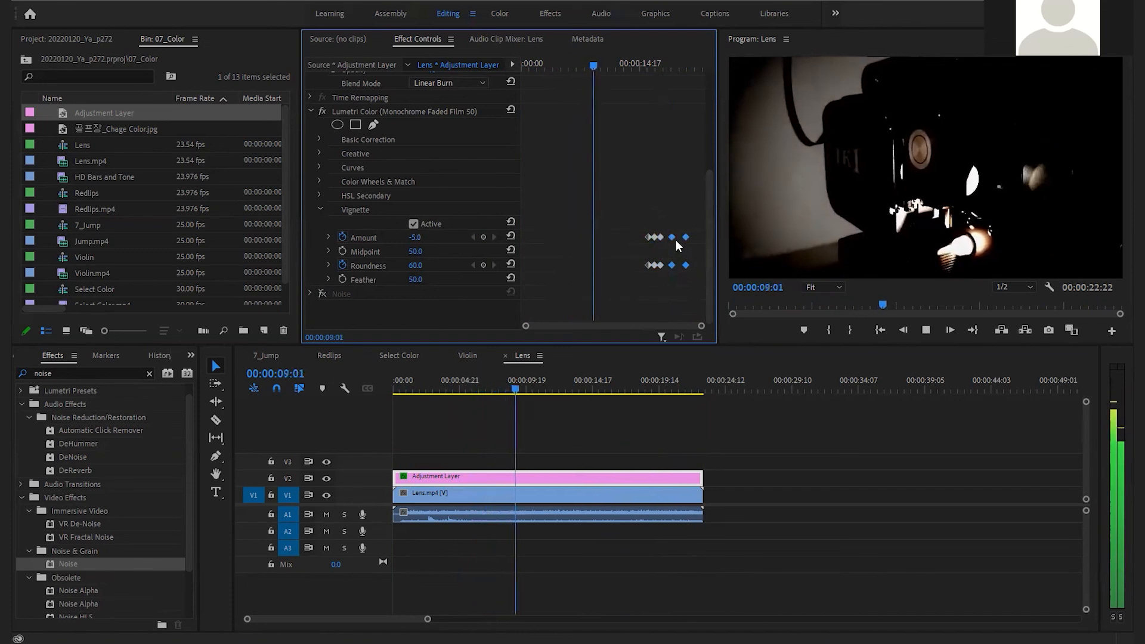
{"action": "left_click_drag", "start_coordinate": [678, 227], "coordinate": [698, 280]}
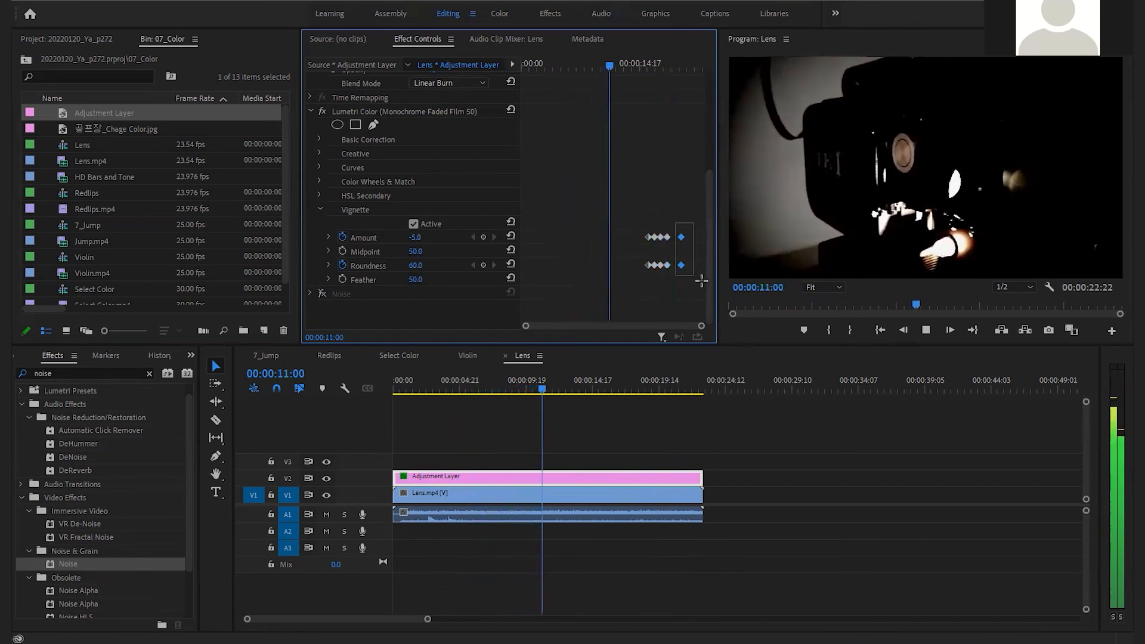
{"action": "left_click_drag", "start_coordinate": [681, 237], "coordinate": [674, 235]}
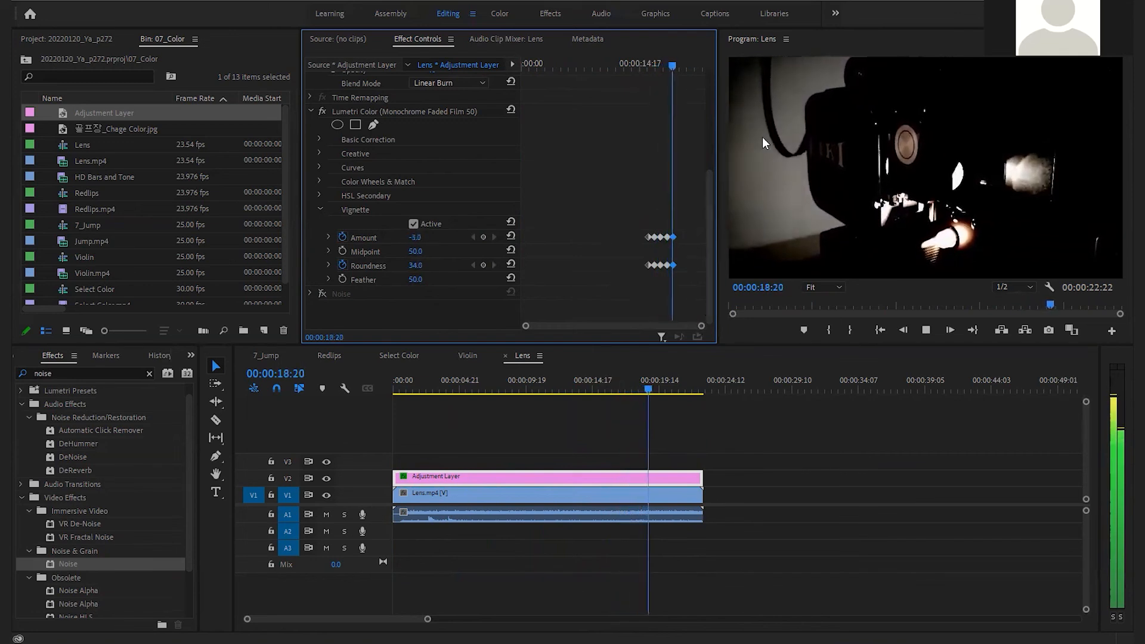
{"action": "key", "text": "space"}
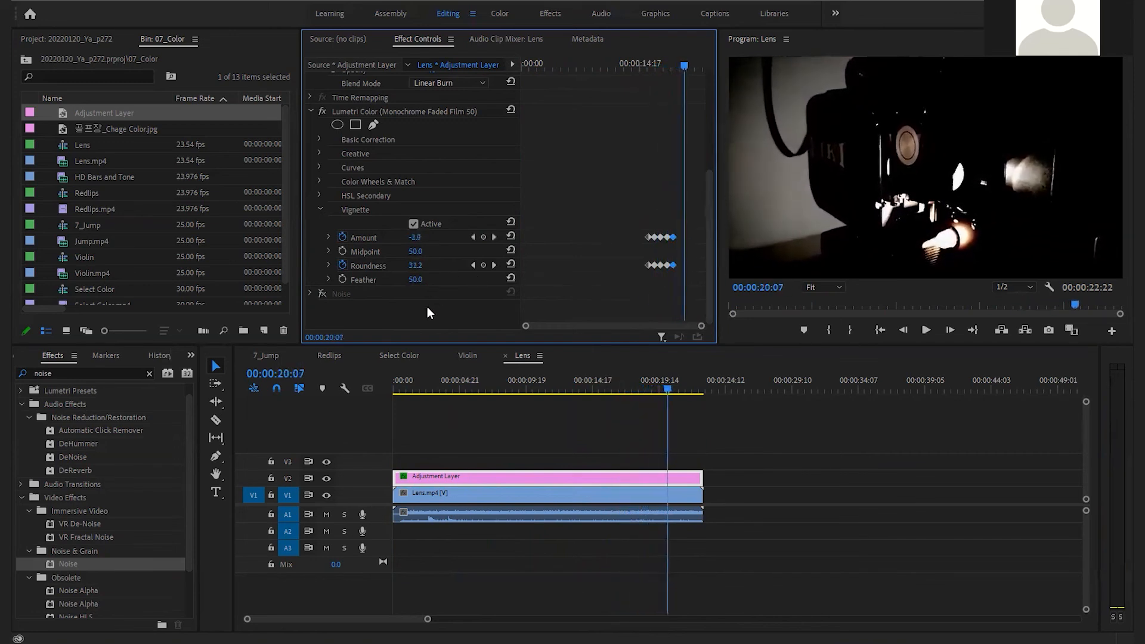